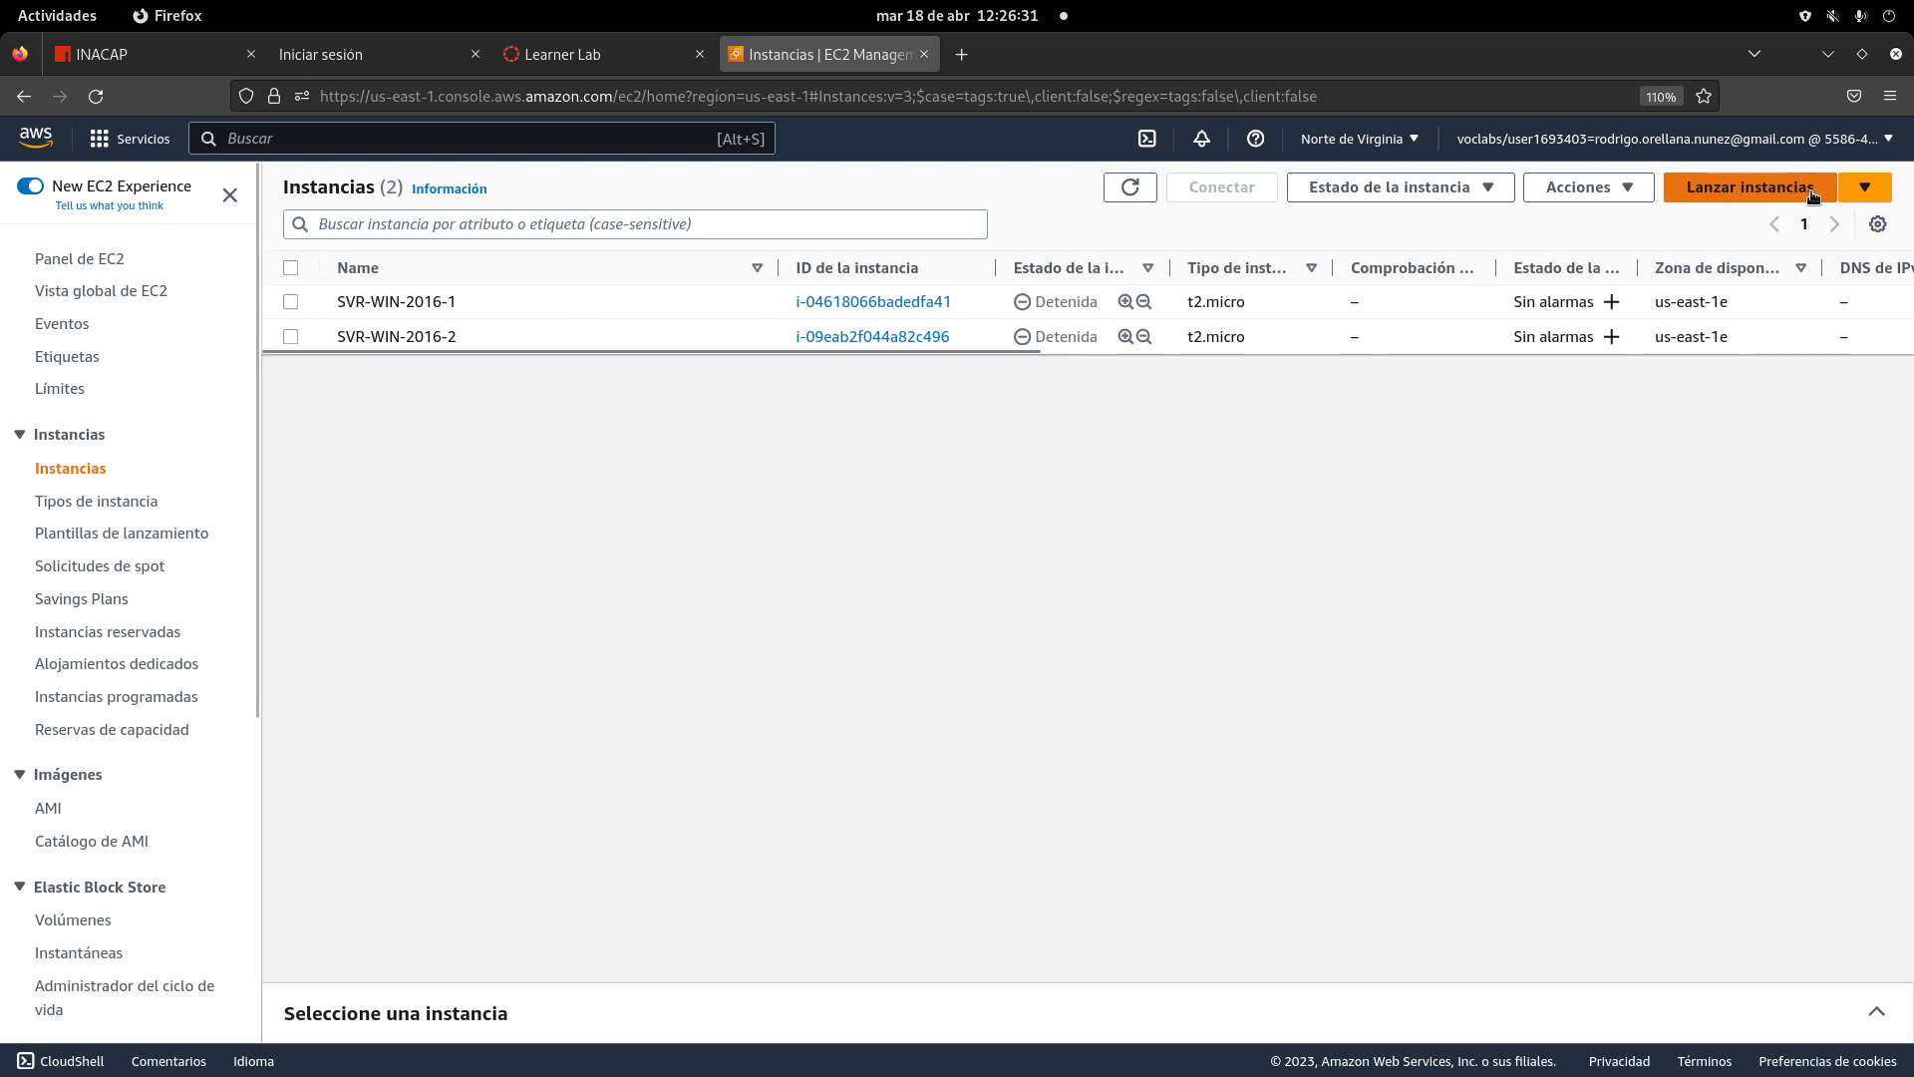
# - Start launching a new instance, open the full AMI catalogue and filter it to free-tier images only
pyautogui.click(1759, 195)
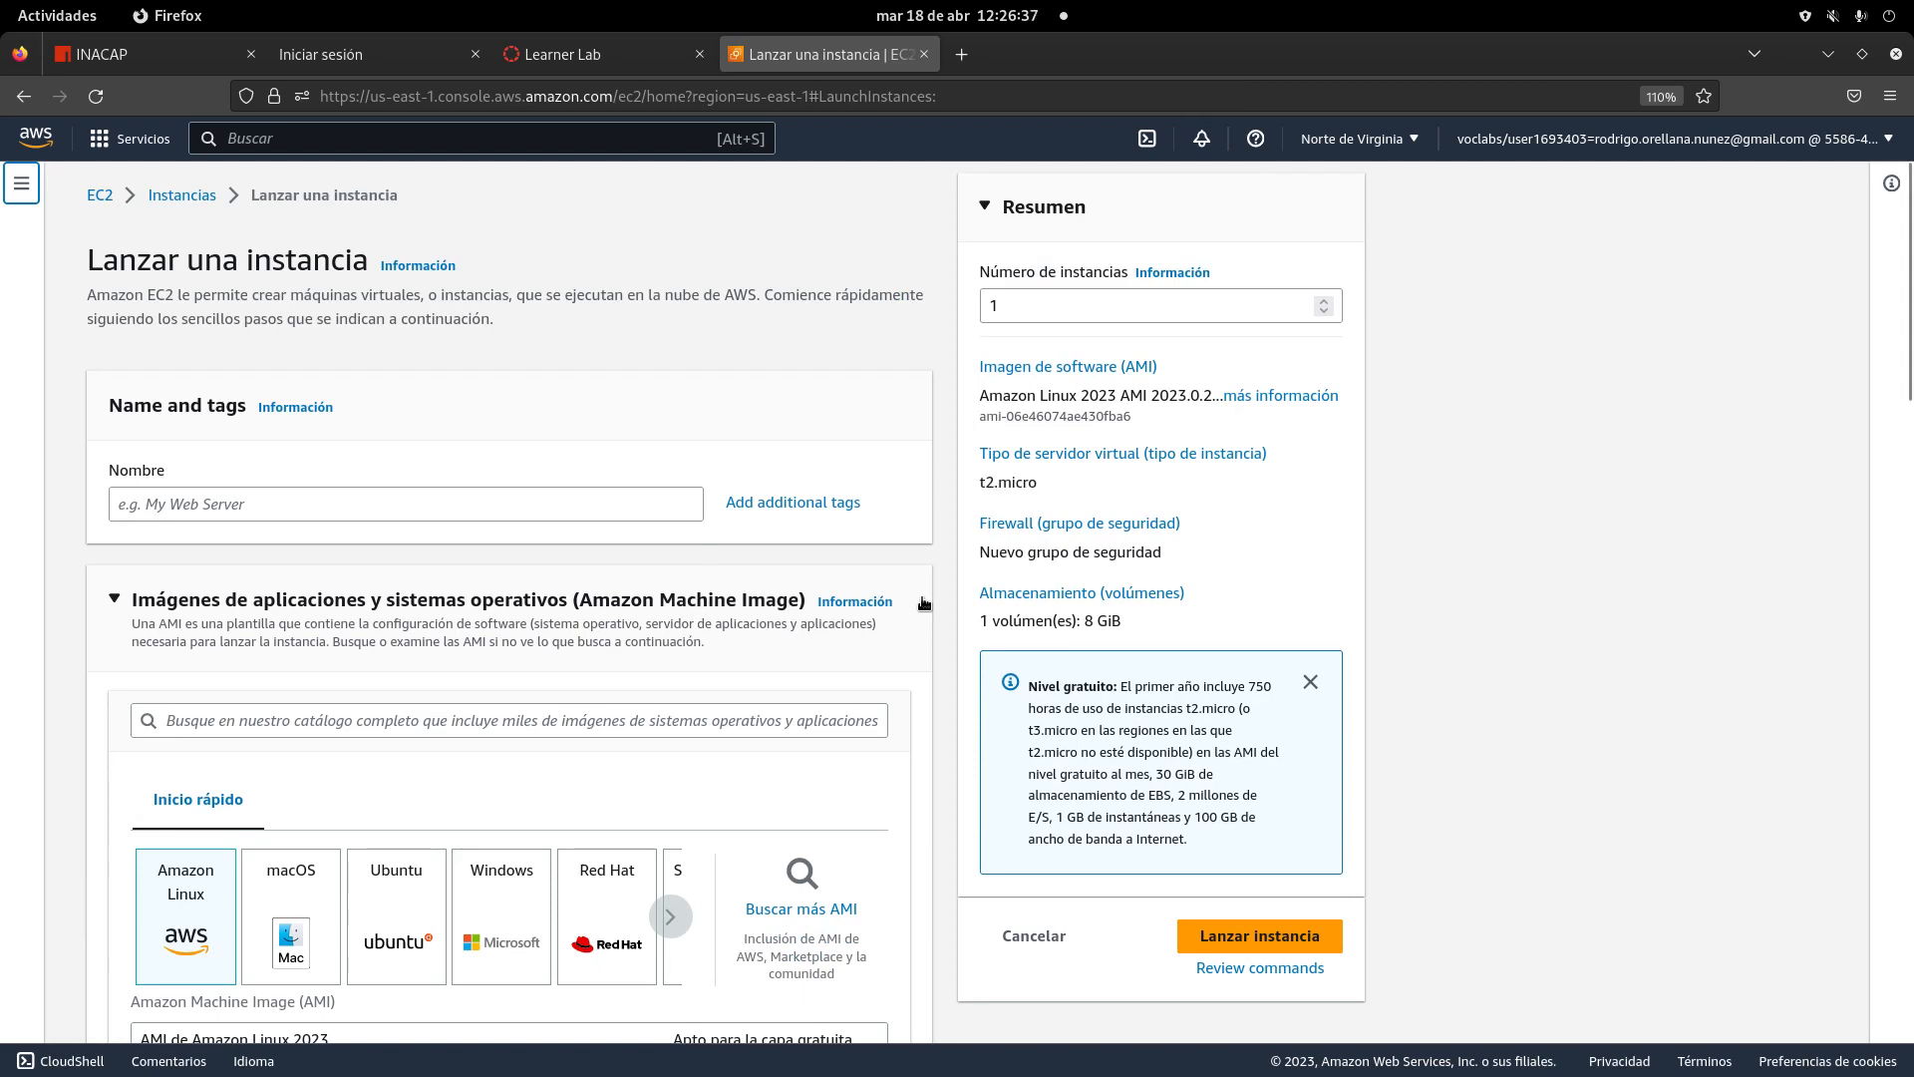
pyautogui.scroll(-2, 806, 528)
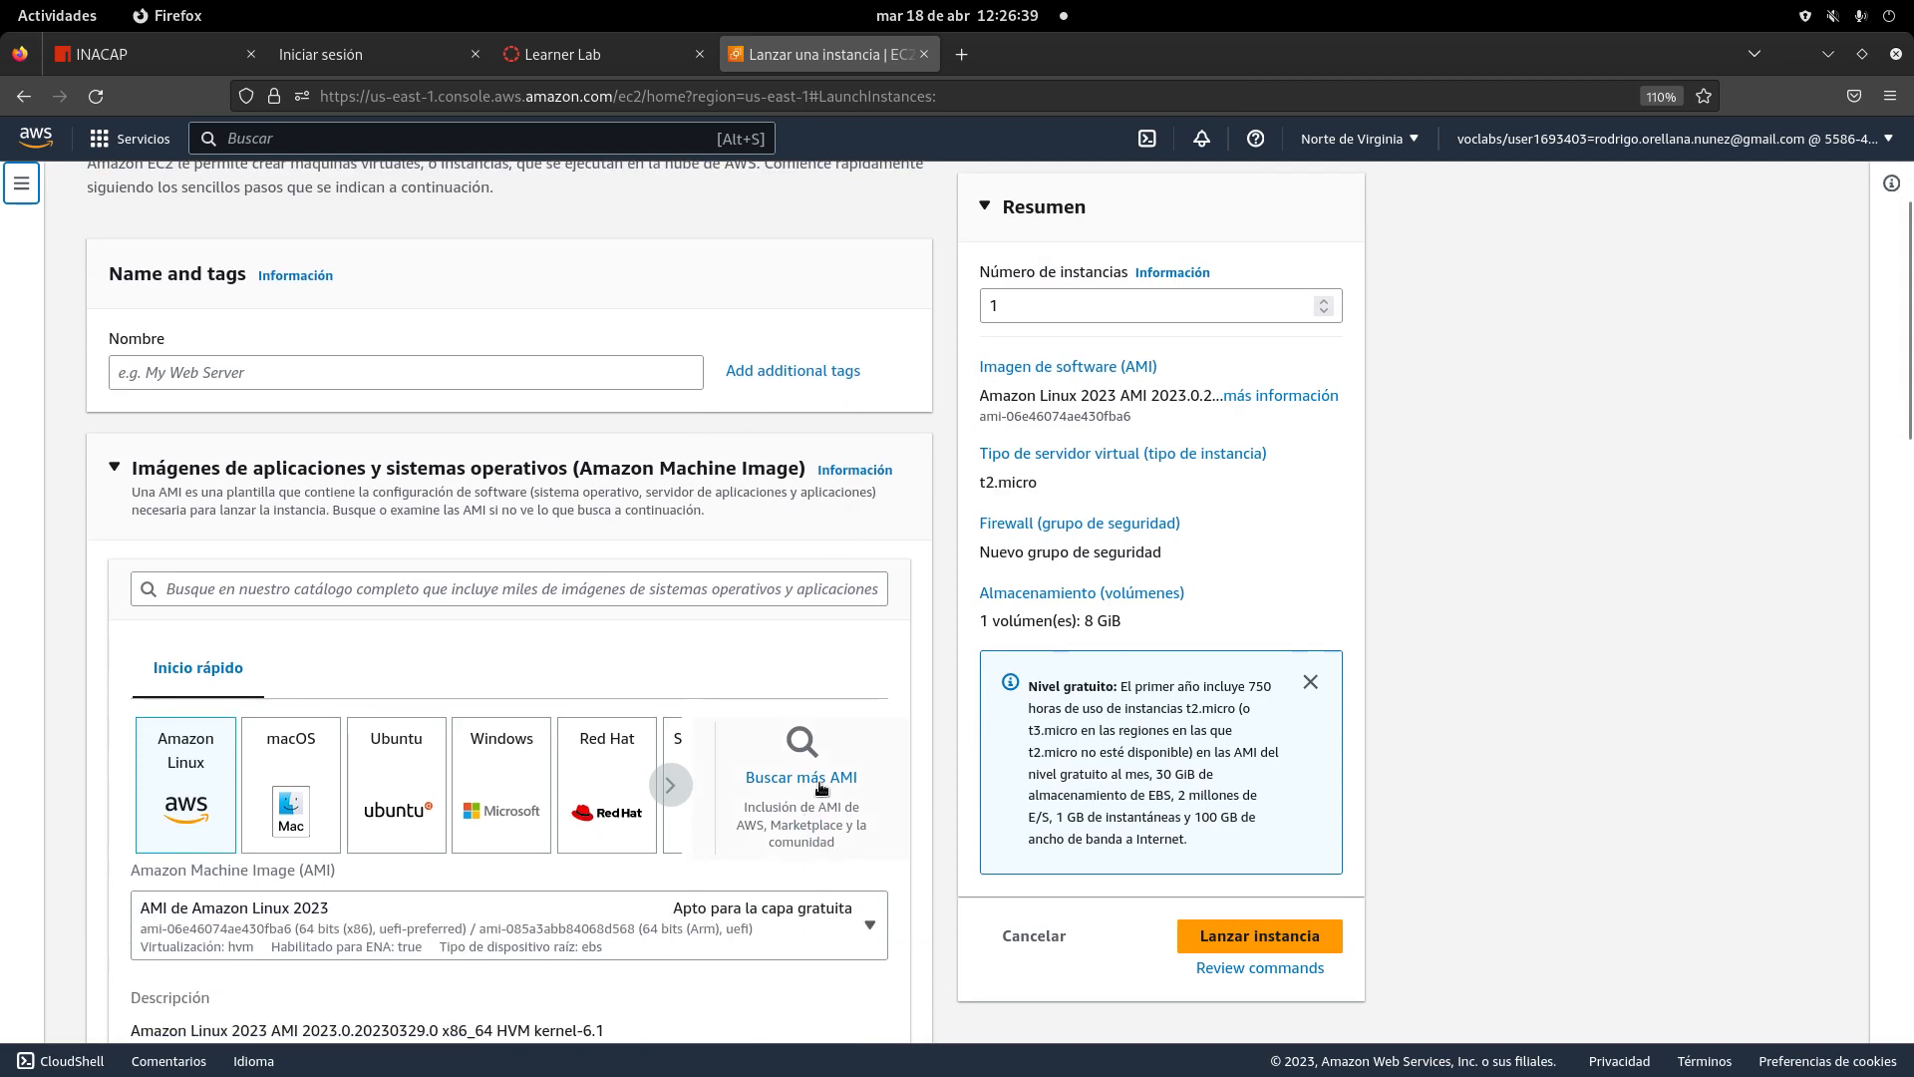
pyautogui.scroll(-4, 811, 795)
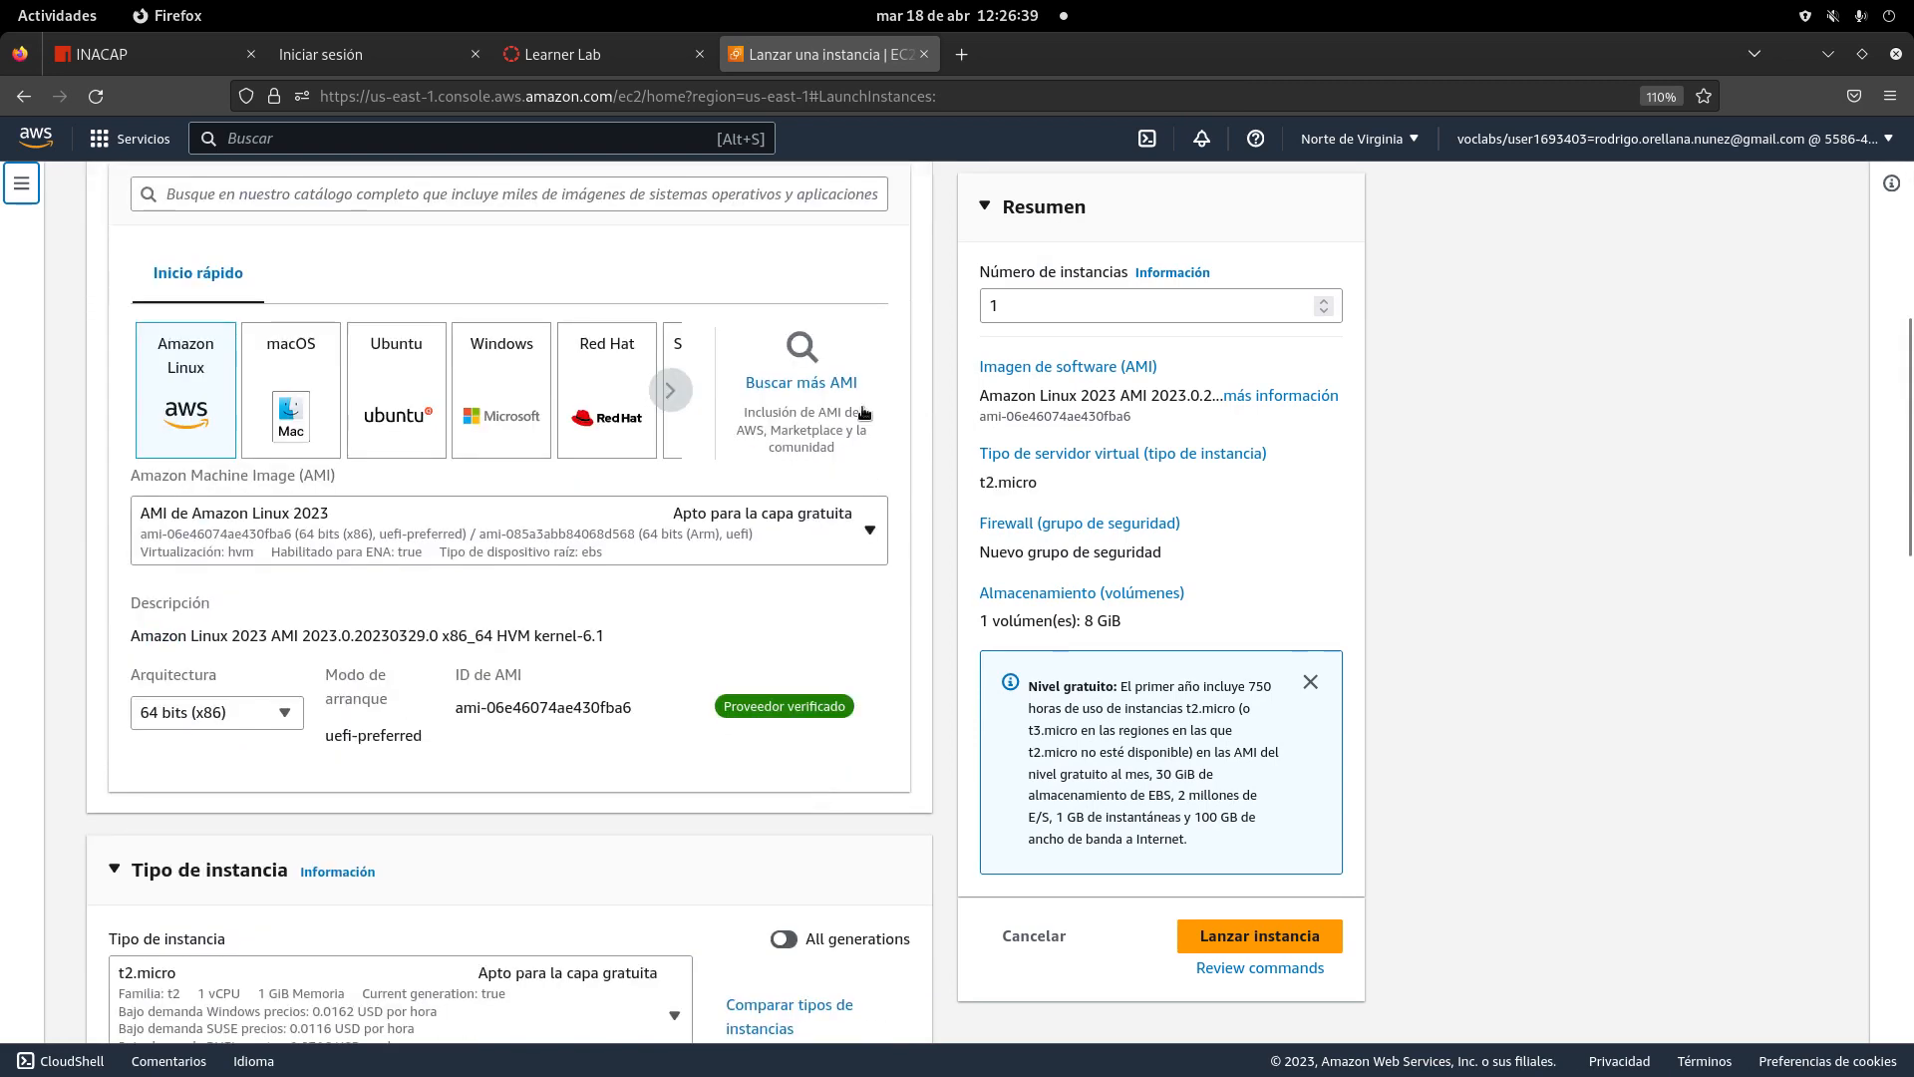
pyautogui.click(814, 389)
pyautogui.scroll(-1, 265, 653)
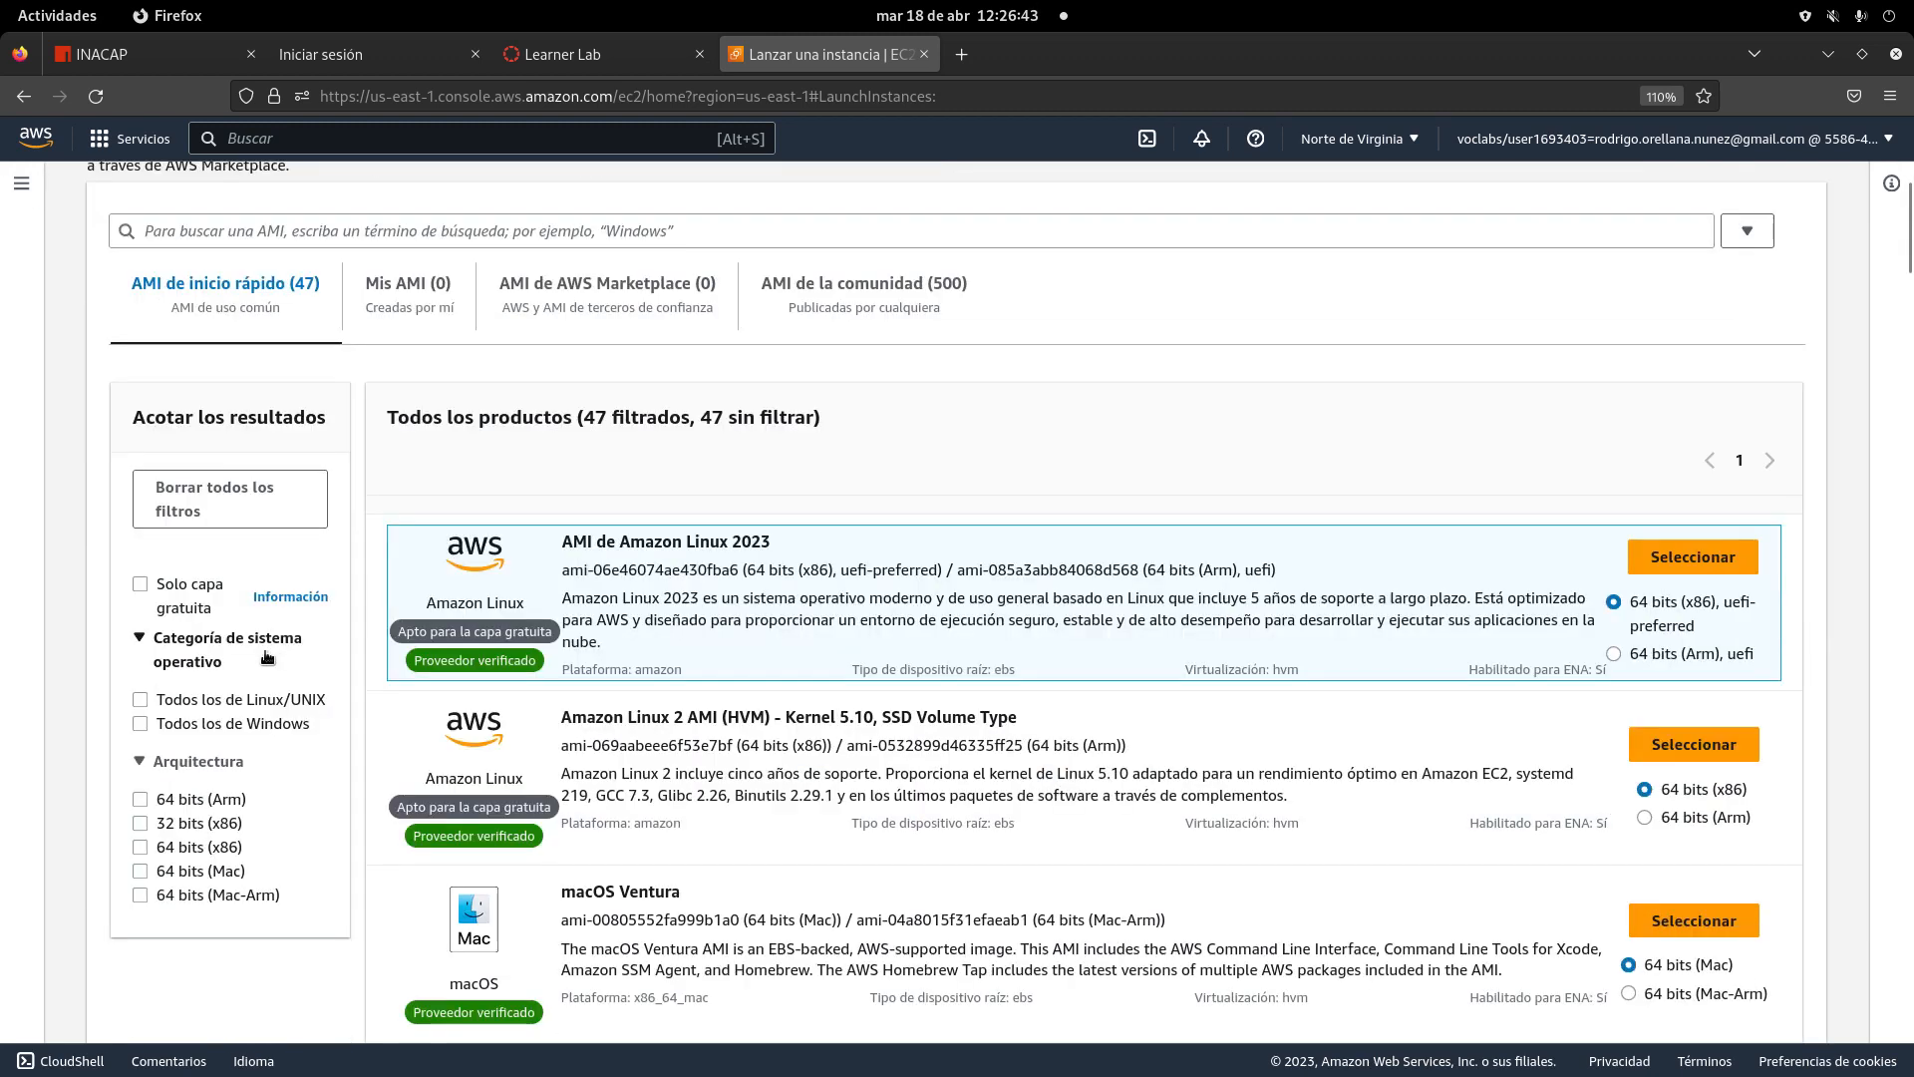
pyautogui.click(141, 586)
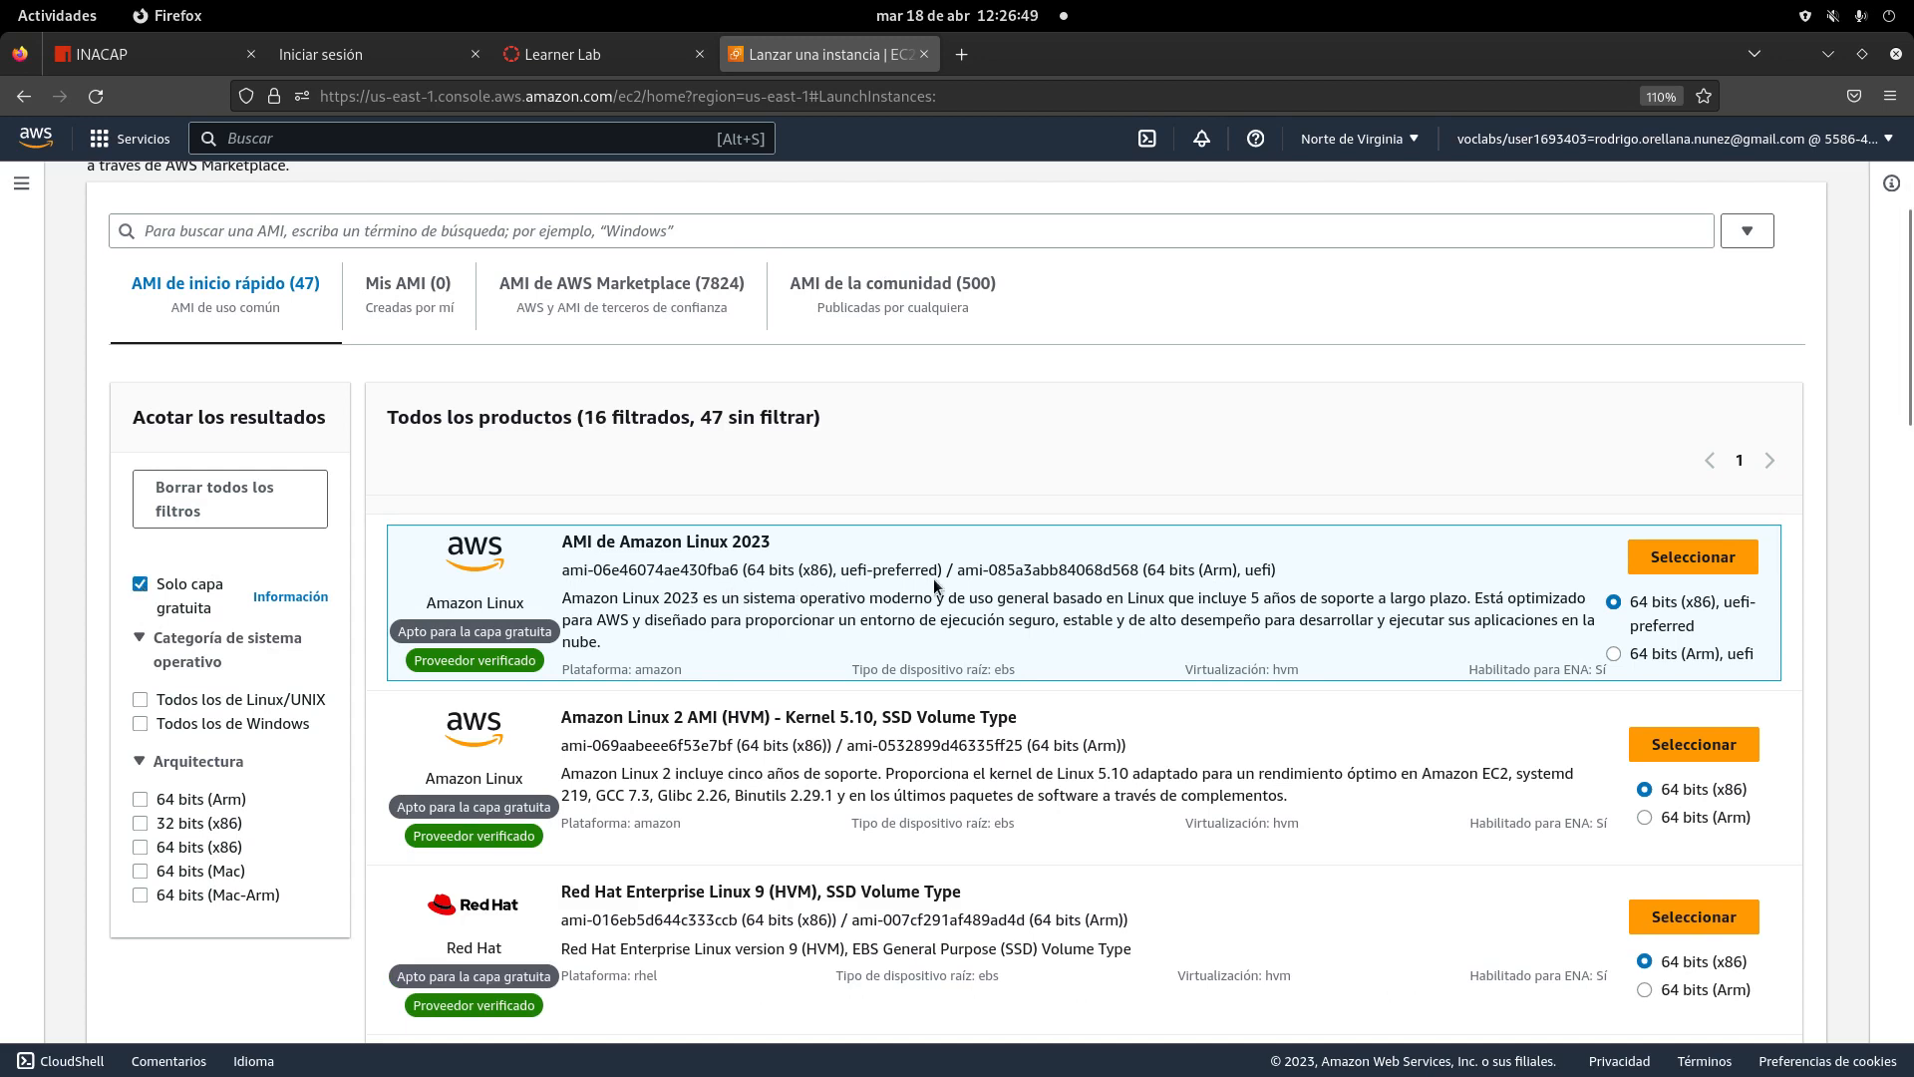
# - Browse the free-tier quick-start AMIs and select Ubuntu Server 20.04 LTS (HVM), SSD Volume Type, for 64-bit x86
pyautogui.scroll(-4, 935, 586)
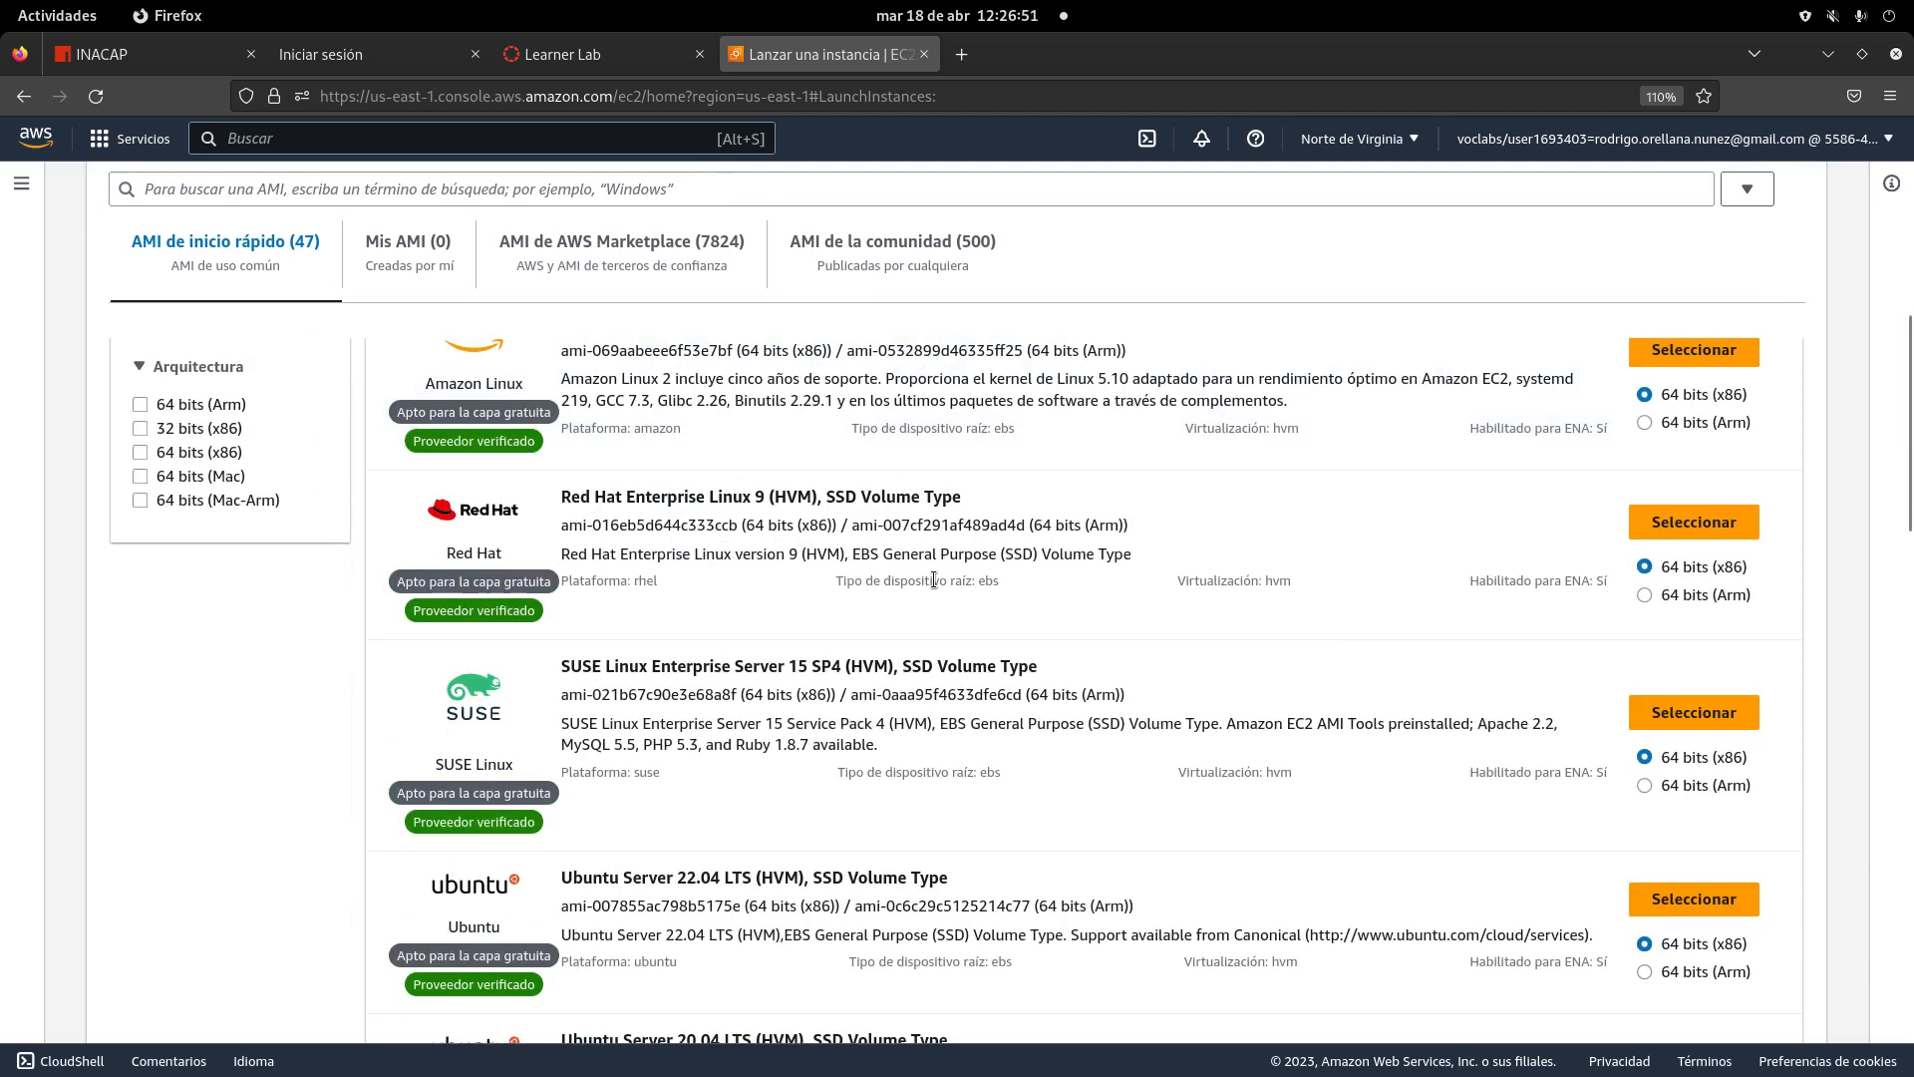
pyautogui.scroll(-12, 933, 580)
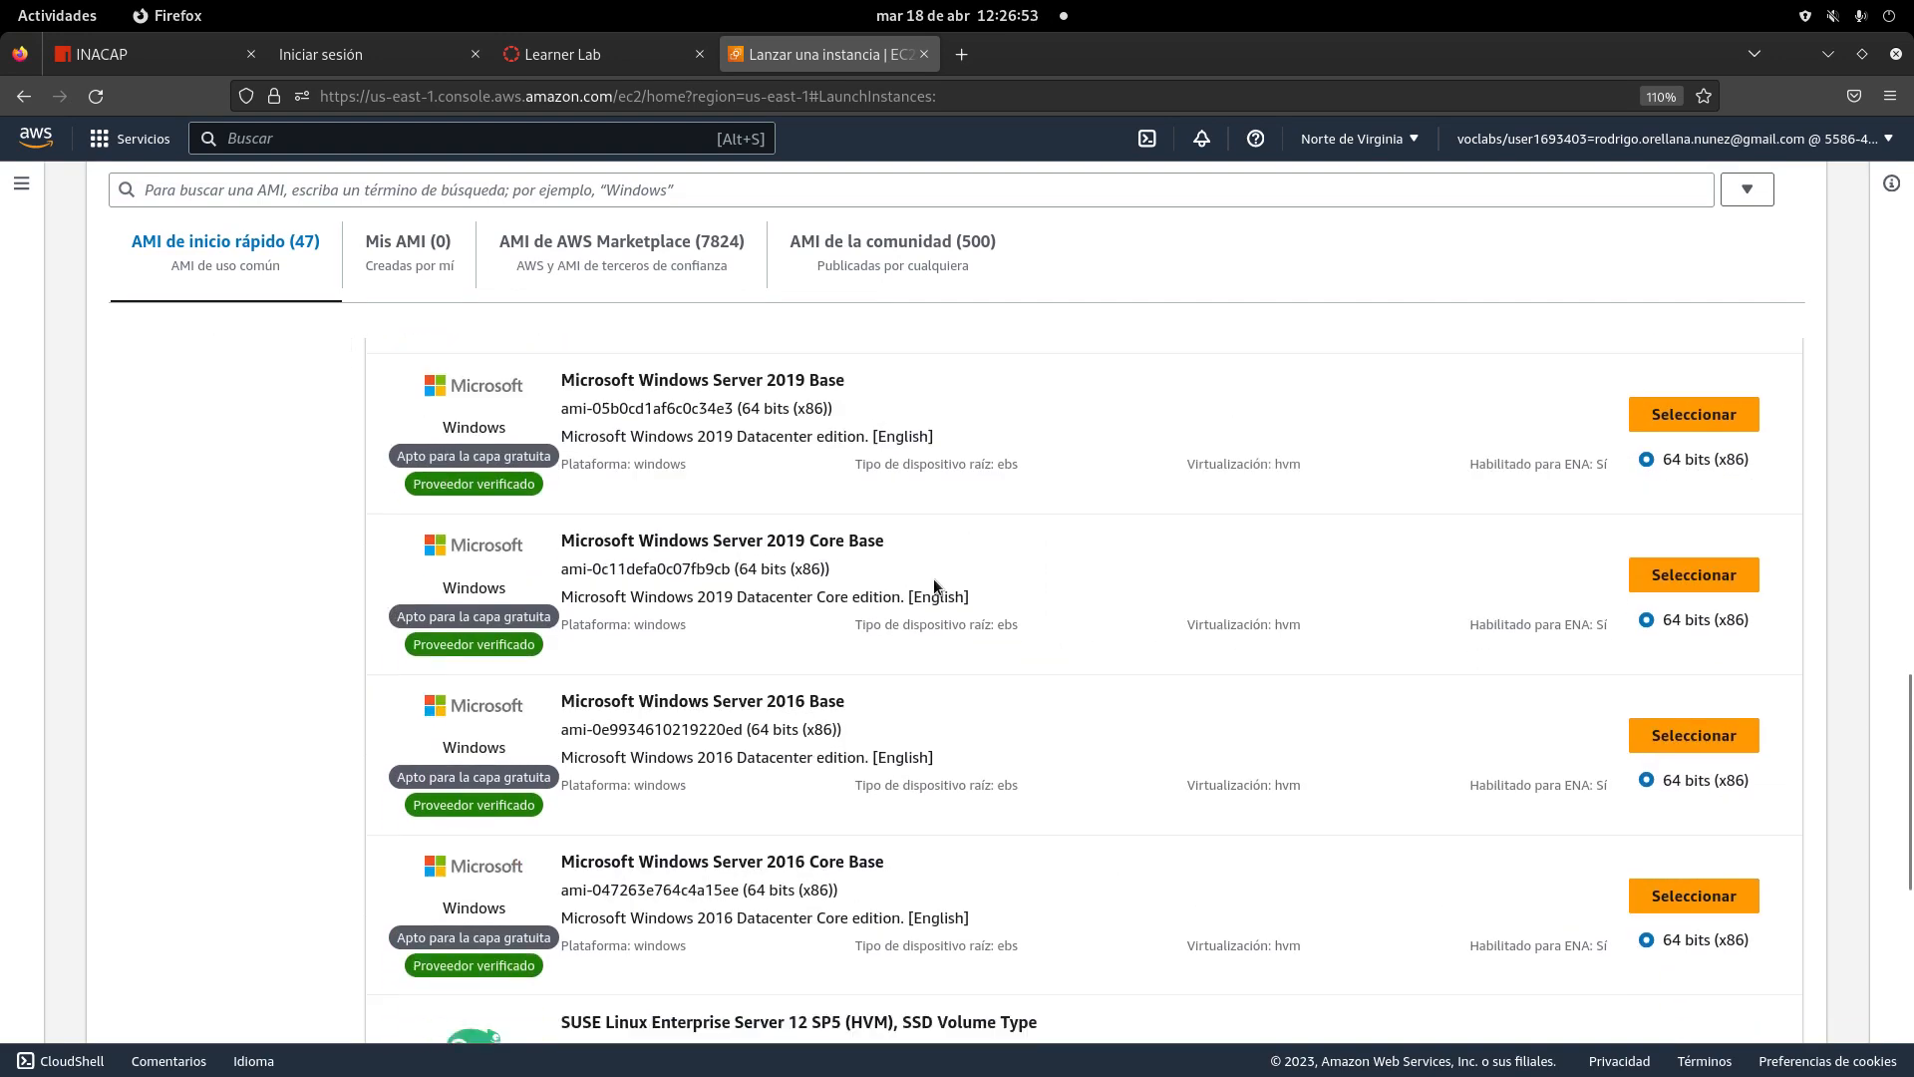
pyautogui.scroll(-5, 933, 585)
pyautogui.scroll(17, 933, 578)
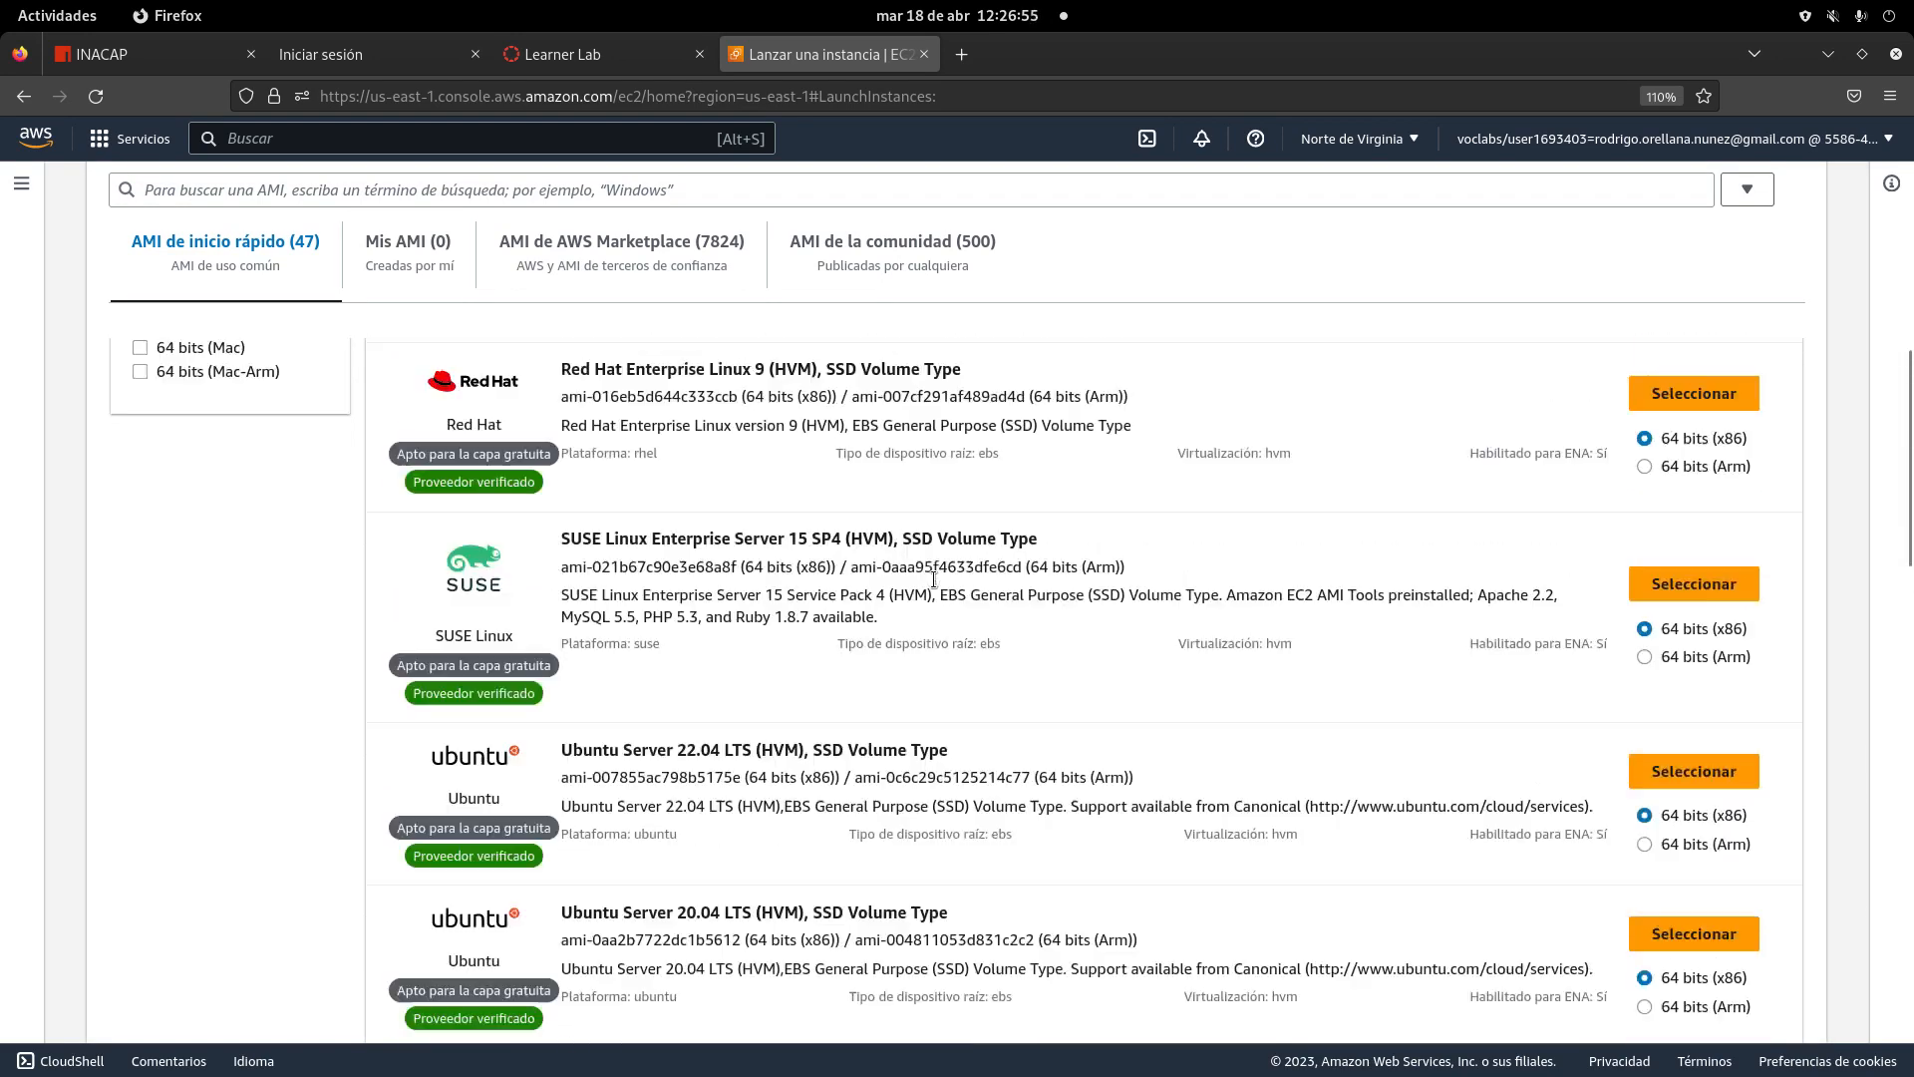
pyautogui.scroll(6, 934, 579)
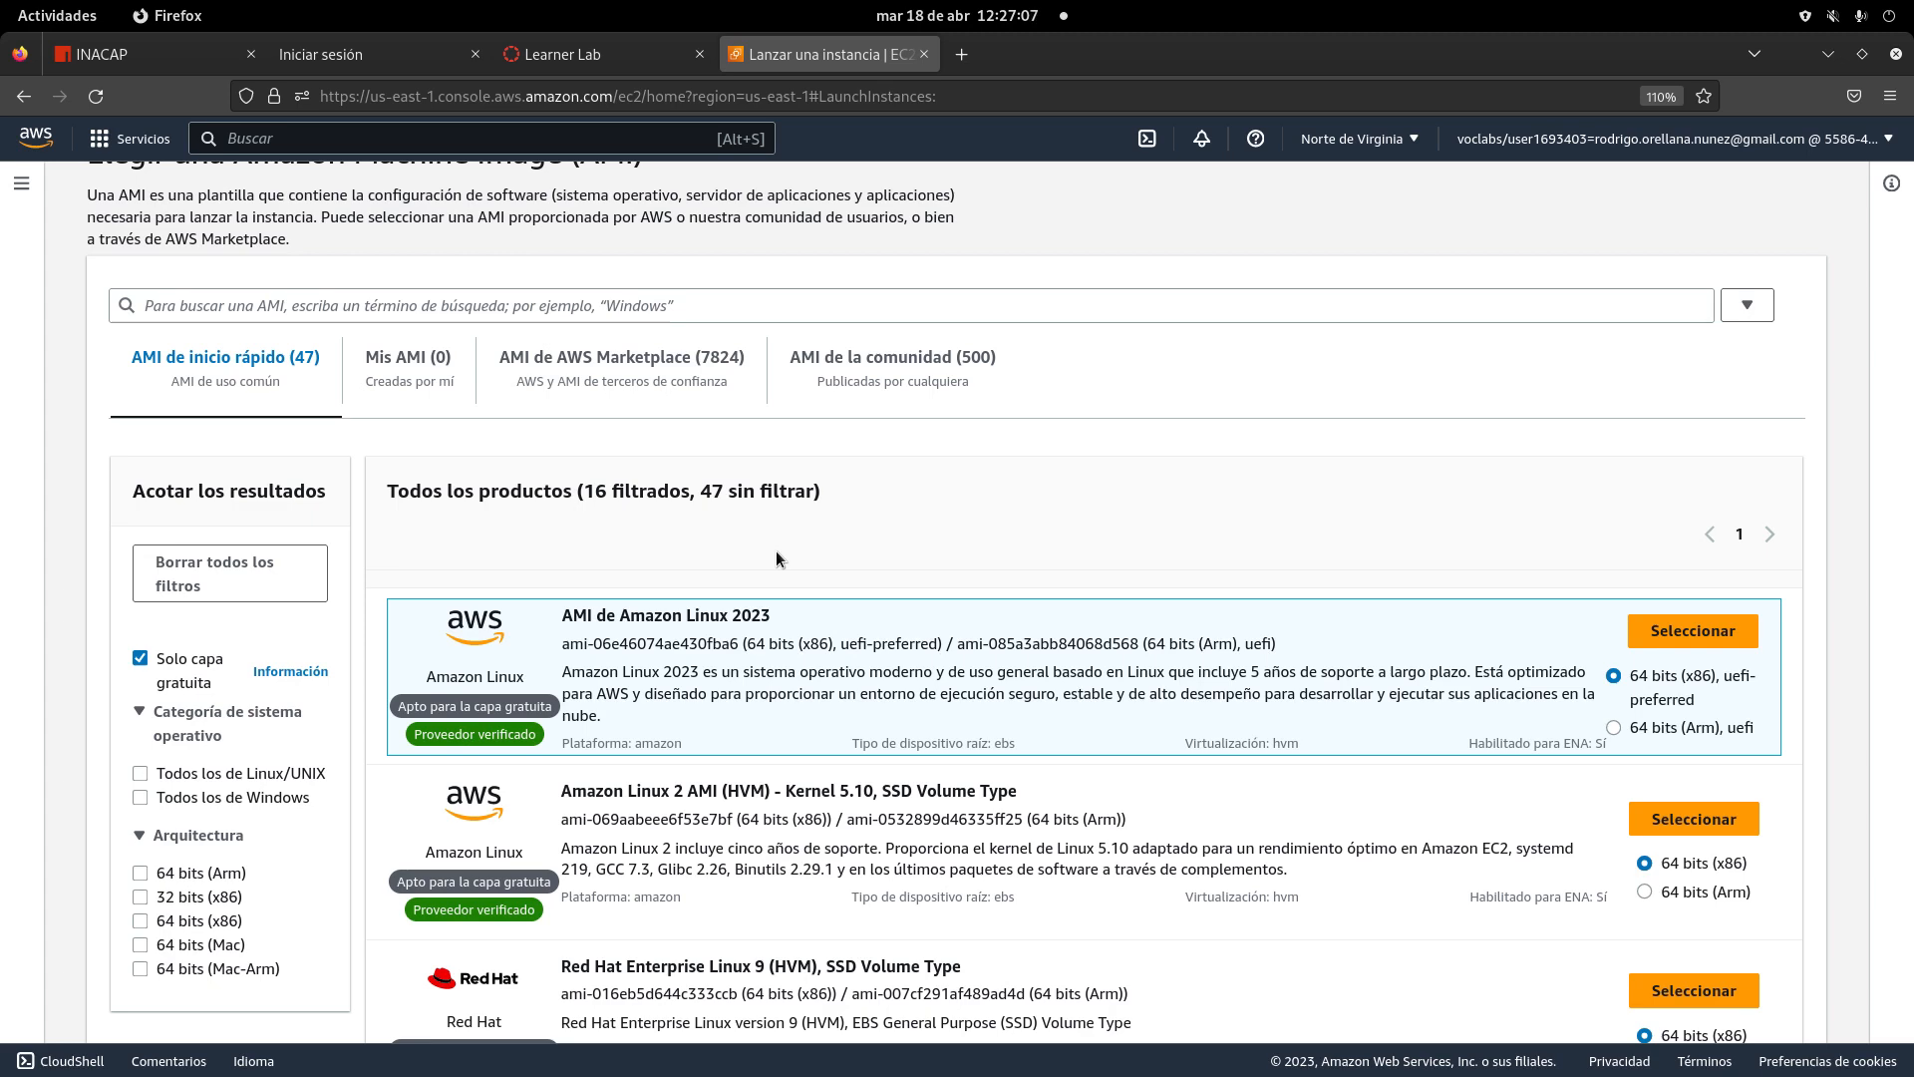
pyautogui.scroll(-5, 1051, 554)
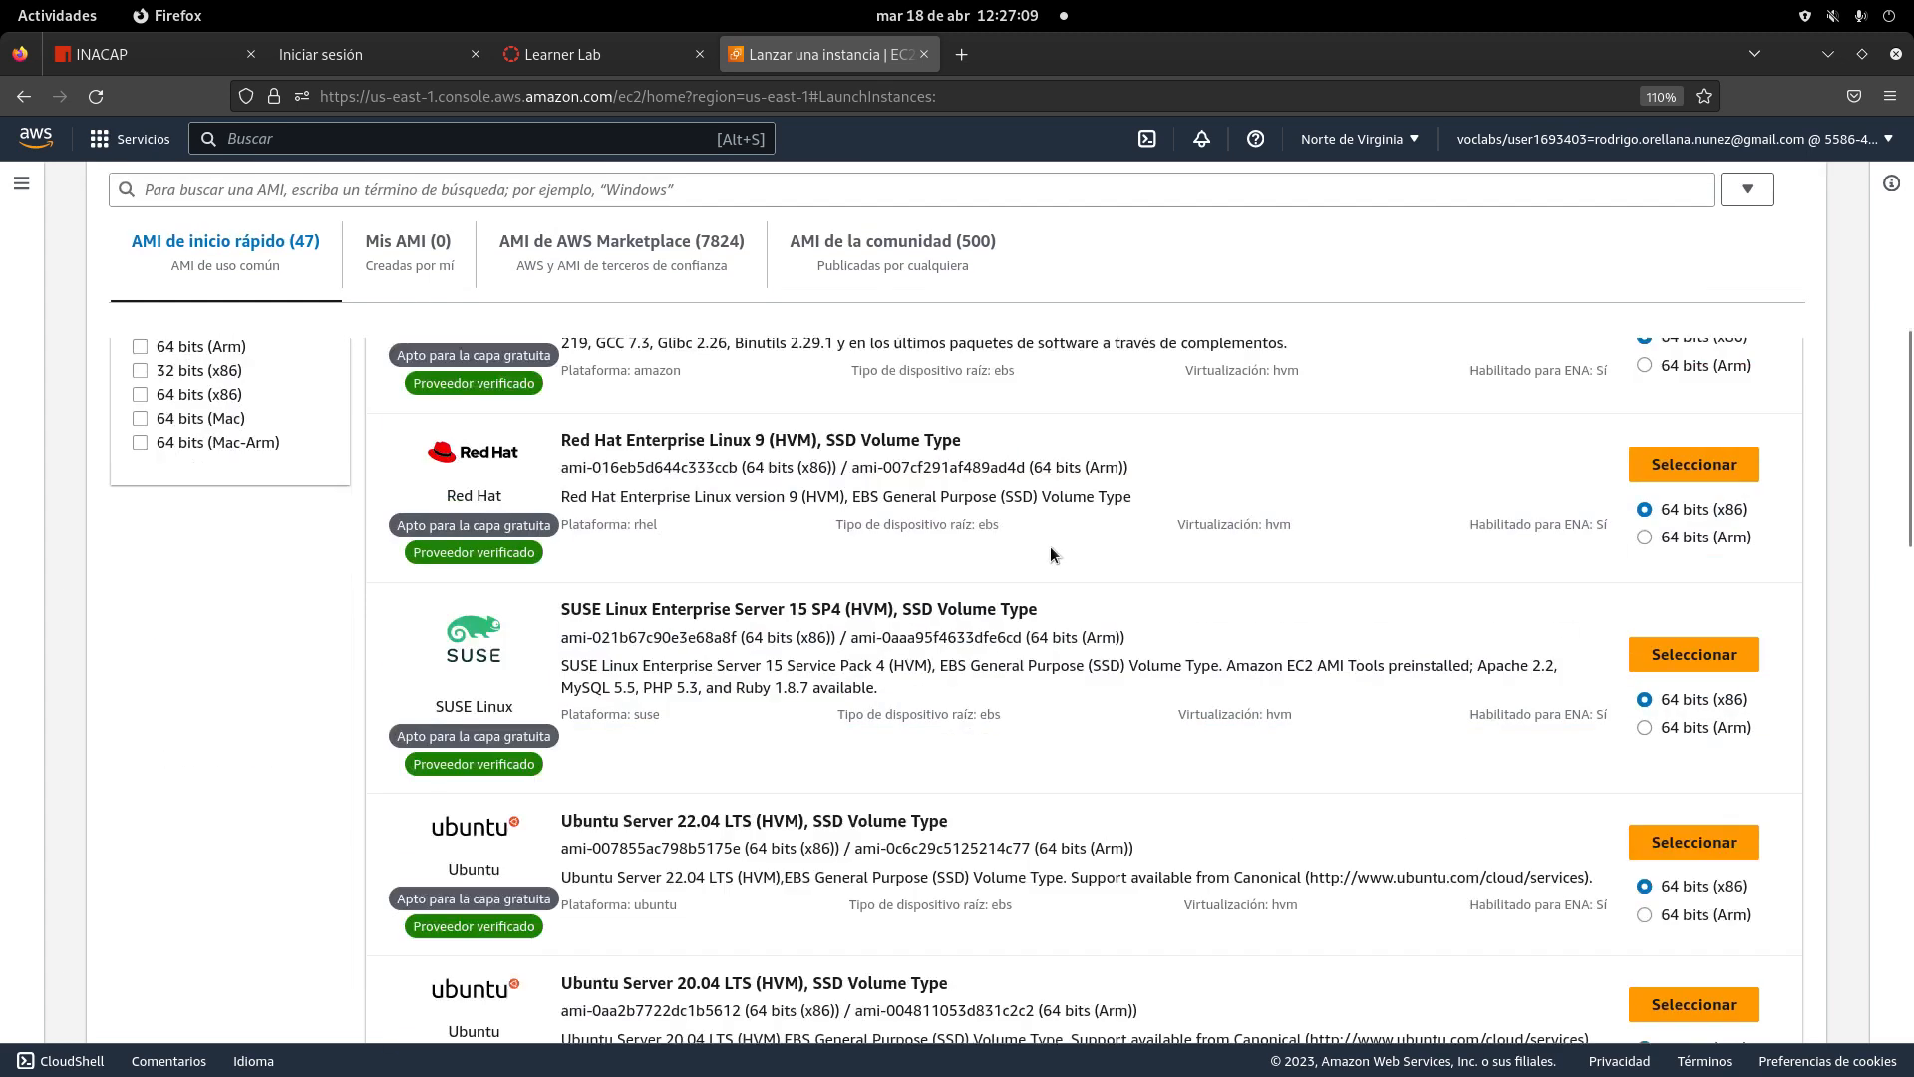
pyautogui.scroll(-4, 1050, 547)
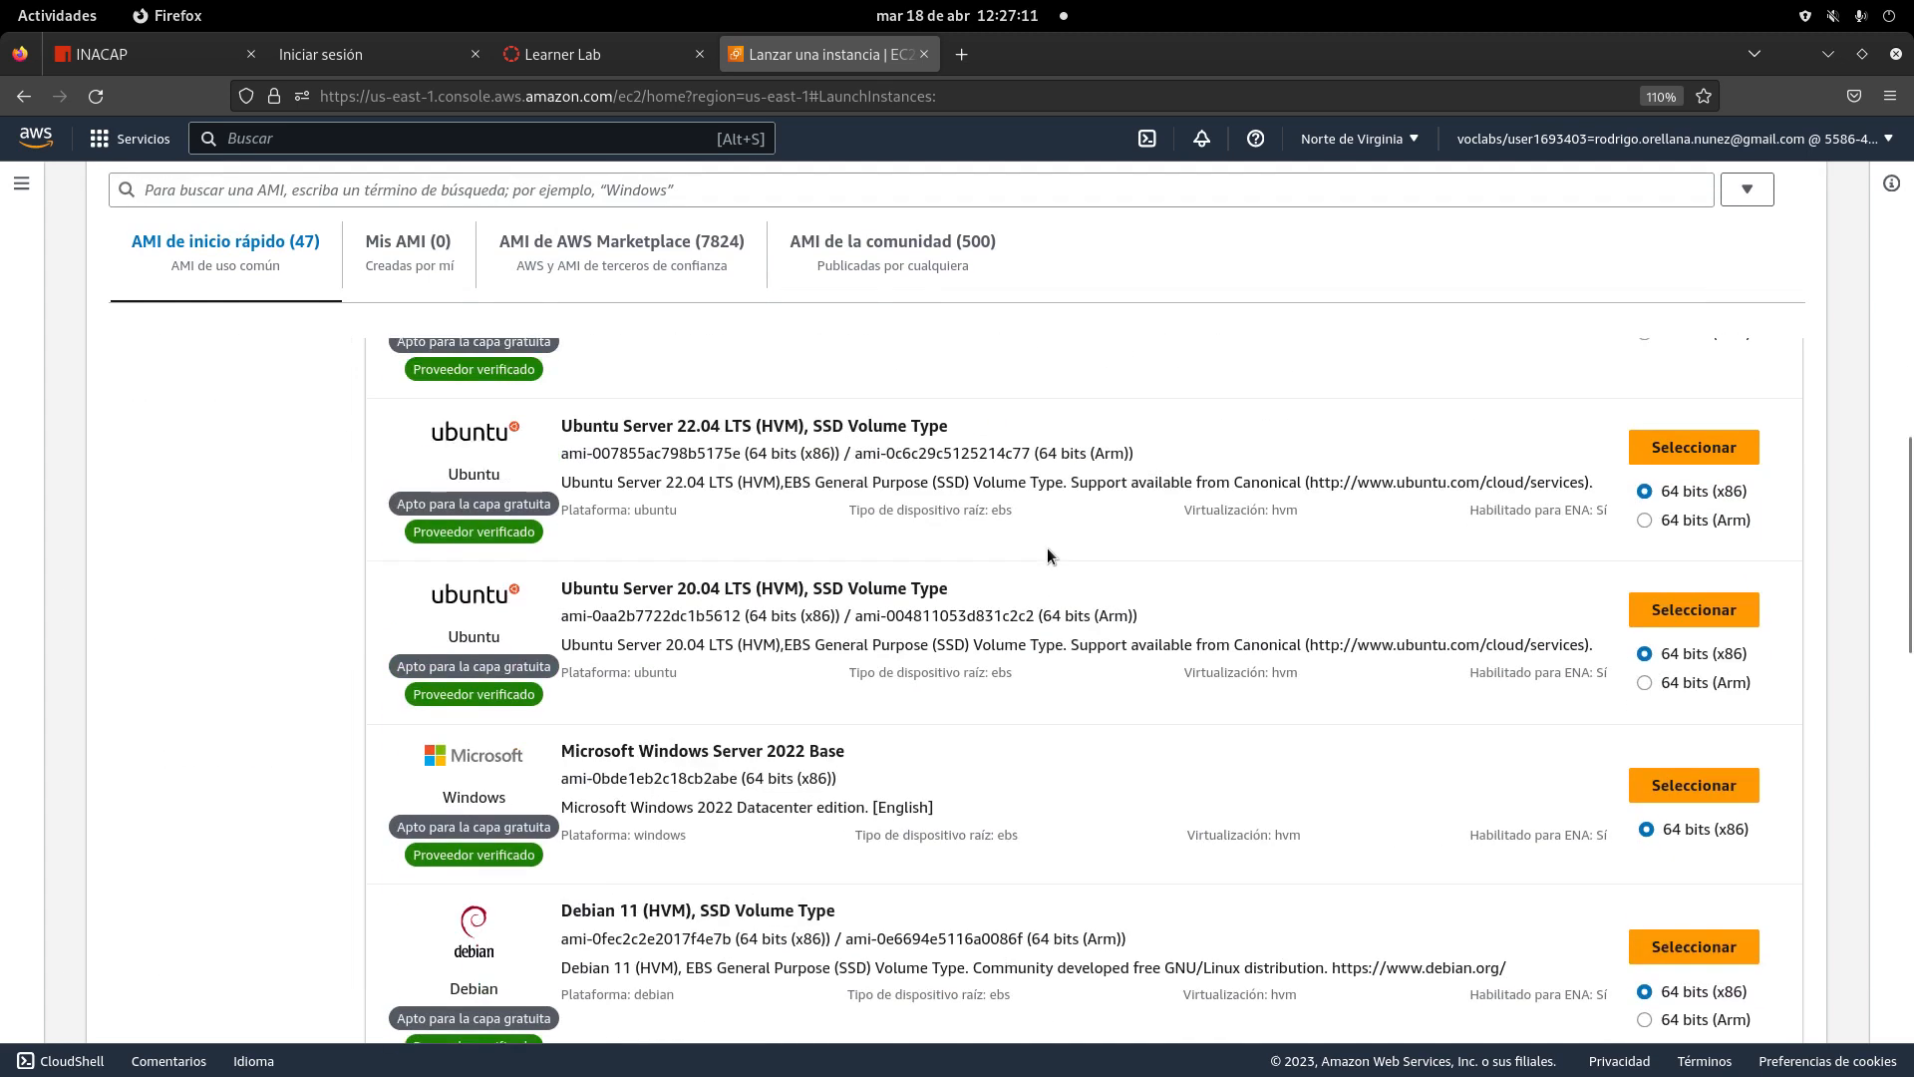
pyautogui.scroll(-10, 1047, 555)
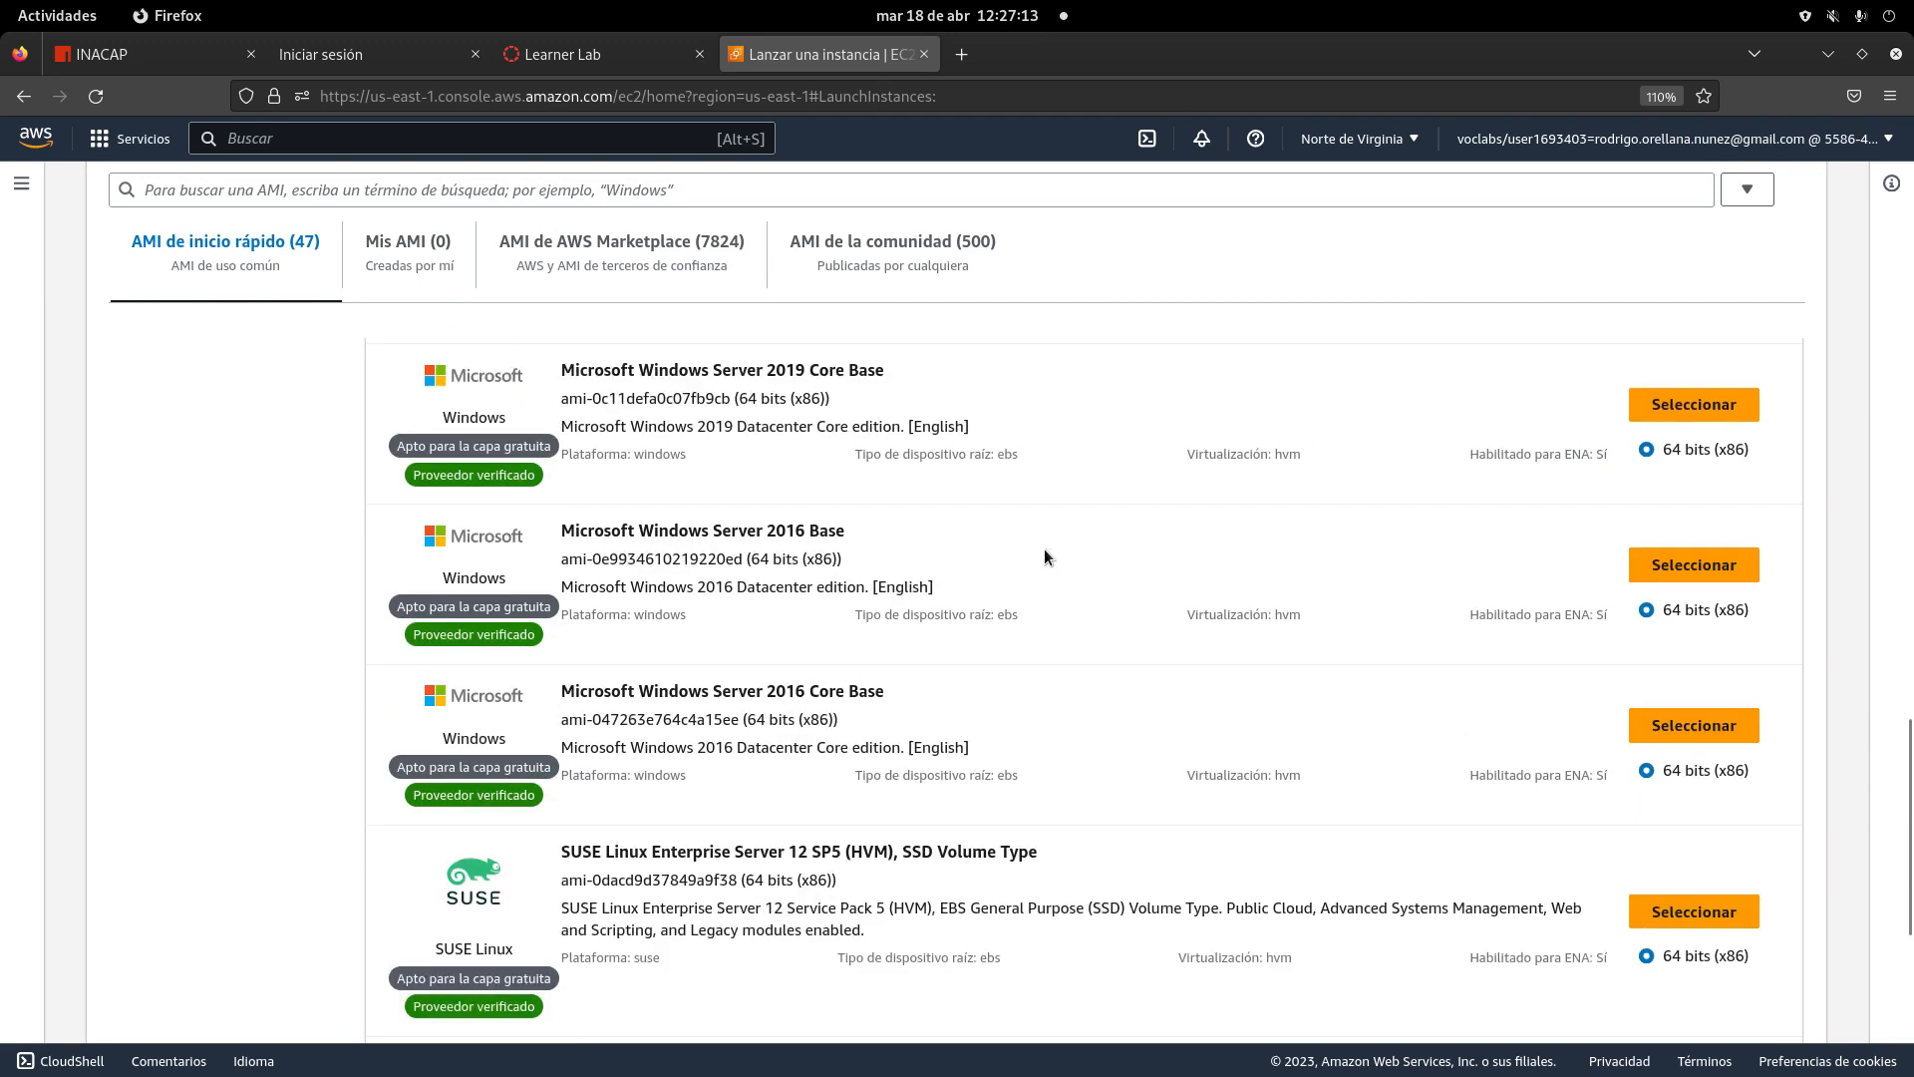
pyautogui.scroll(-4, 1045, 550)
pyautogui.scroll(5, 1044, 551)
pyautogui.scroll(-4, 1043, 551)
pyautogui.scroll(7, 1043, 551)
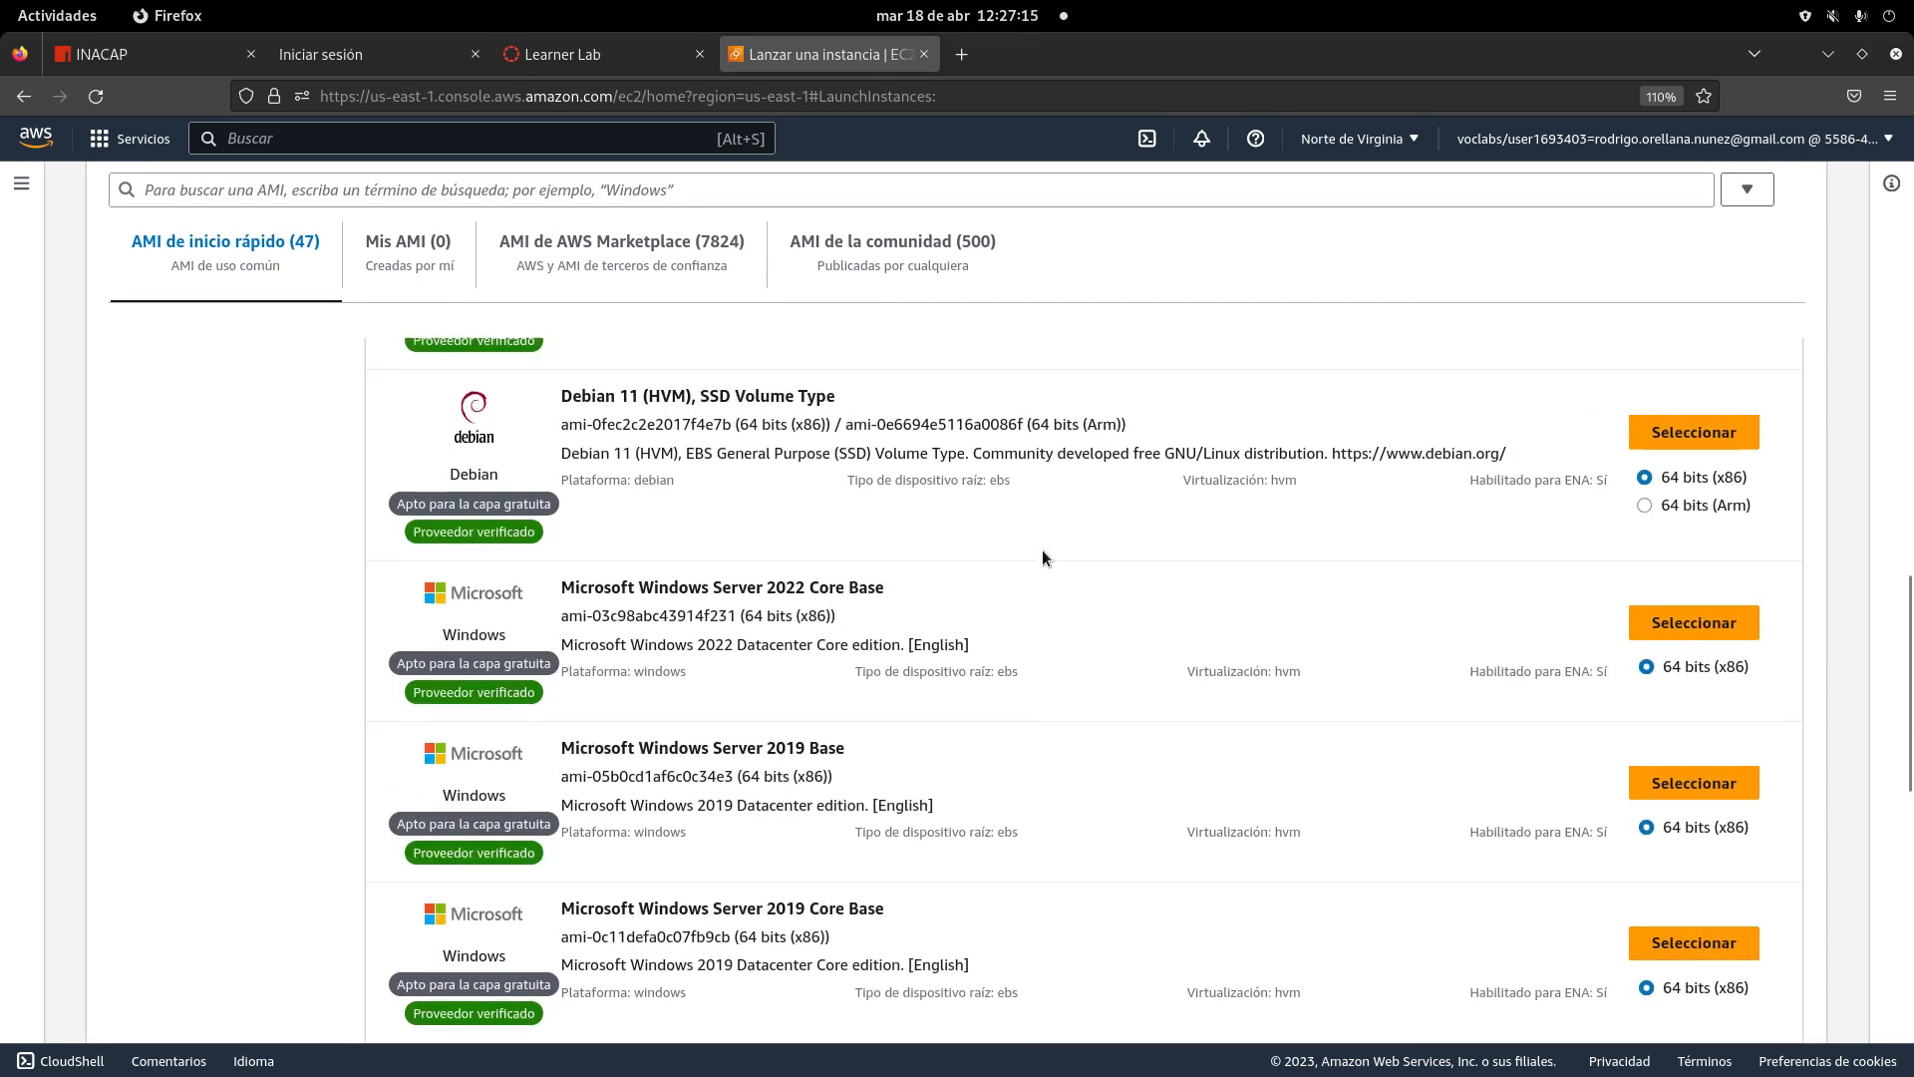
pyautogui.scroll(8, 1043, 548)
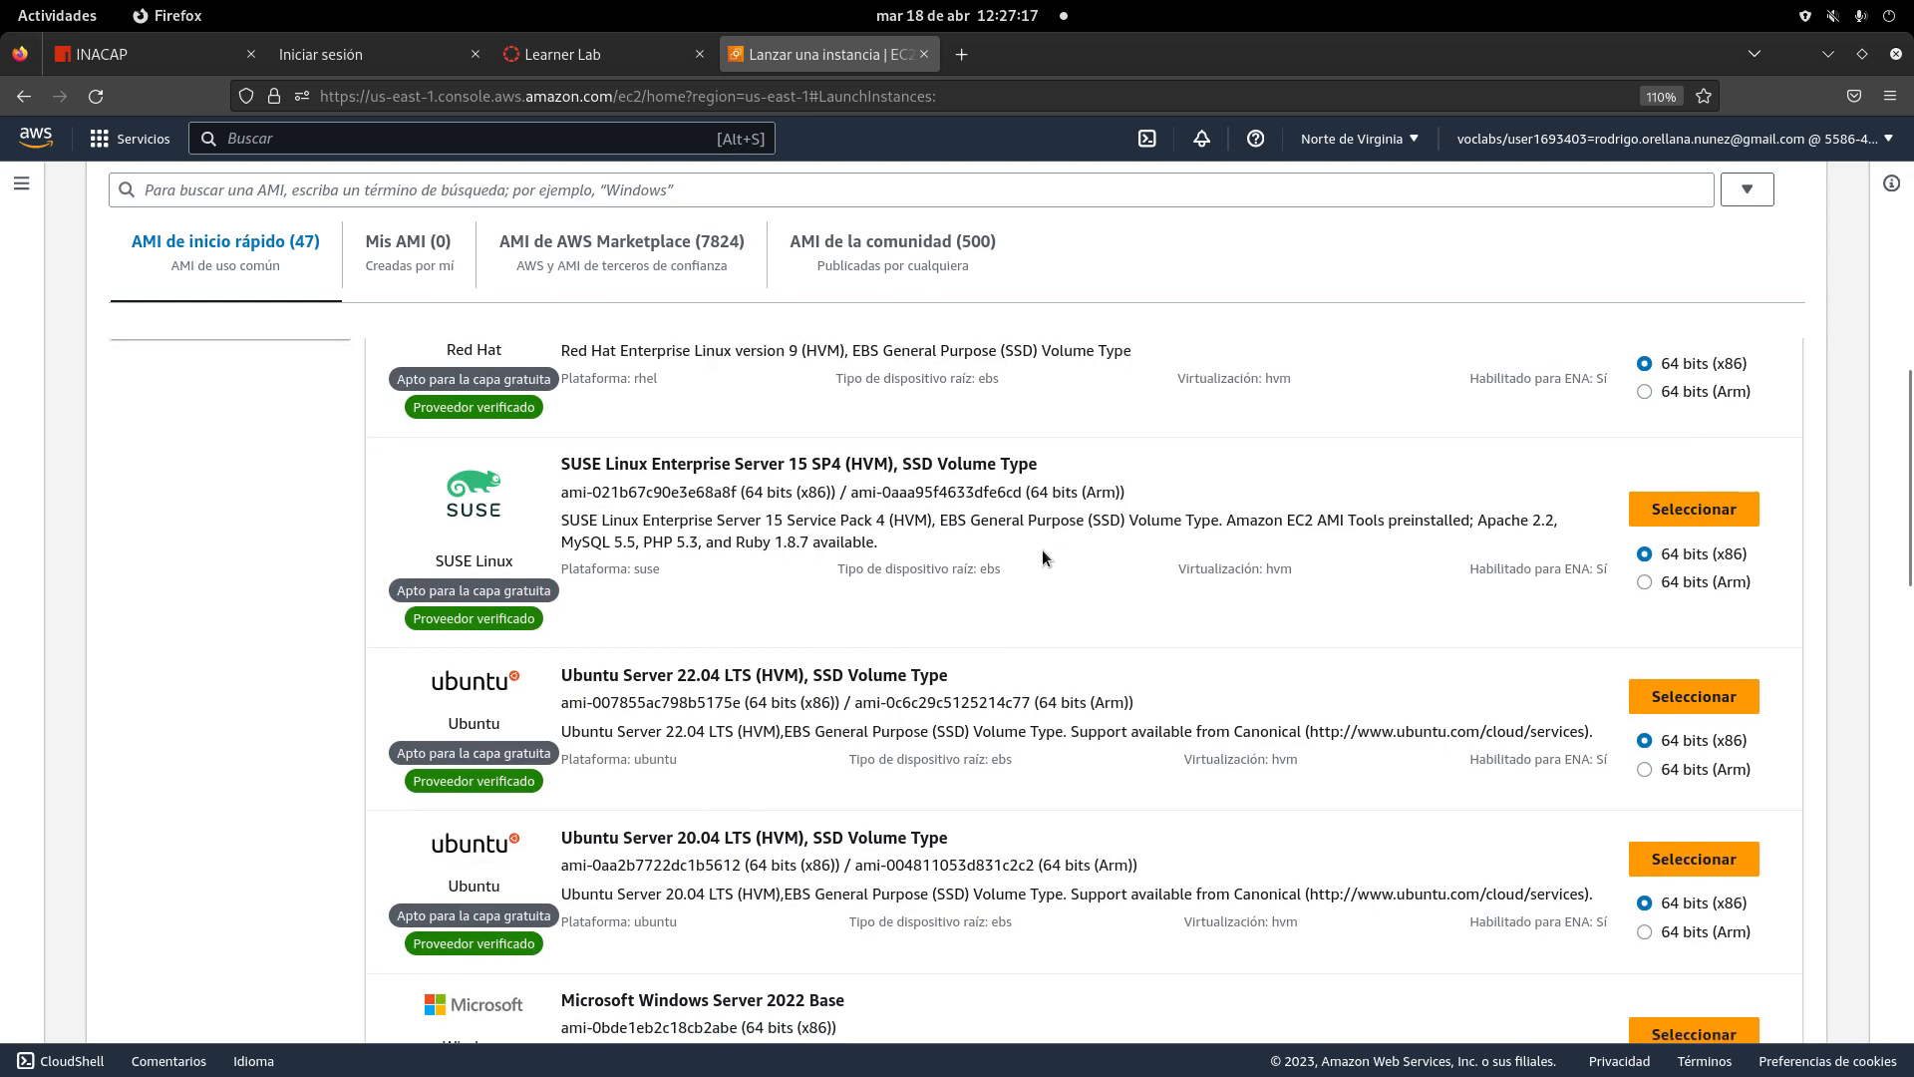
pyautogui.scroll(-3, 1043, 555)
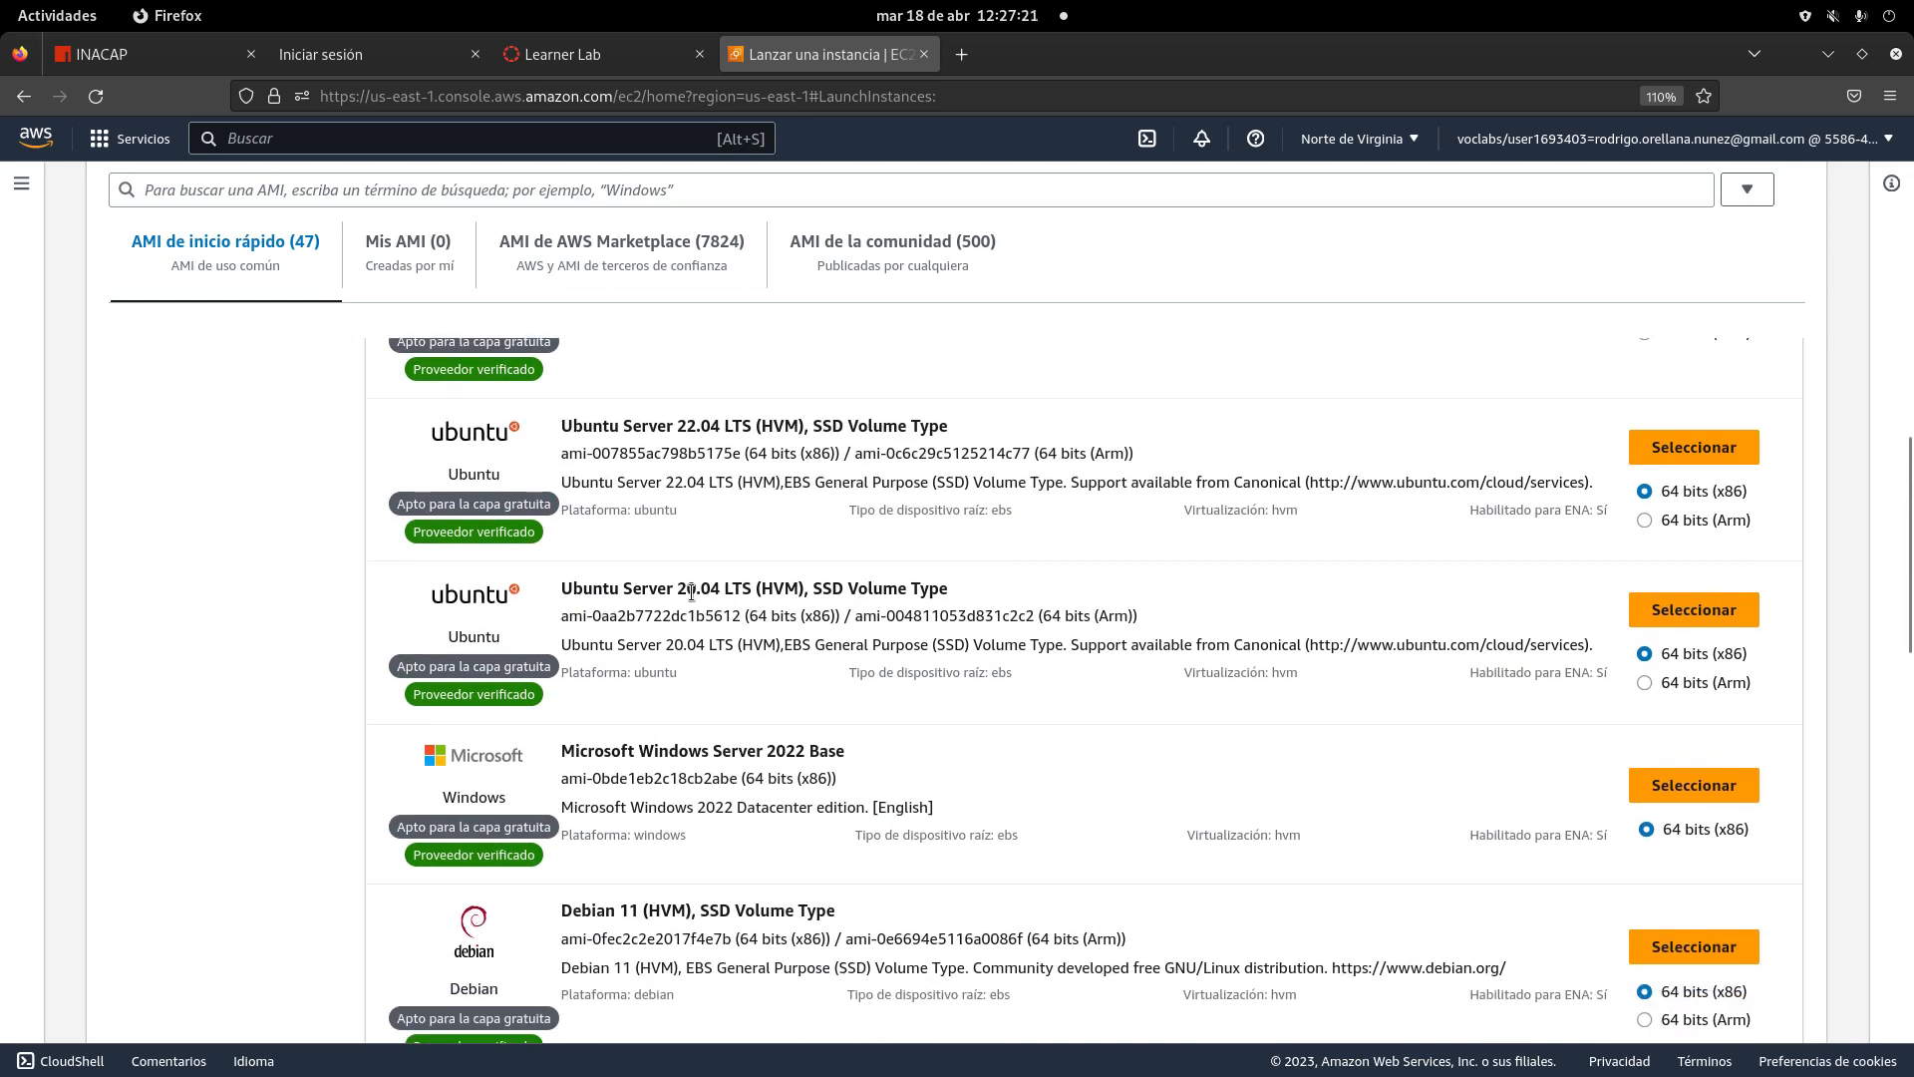
pyautogui.click(1710, 612)
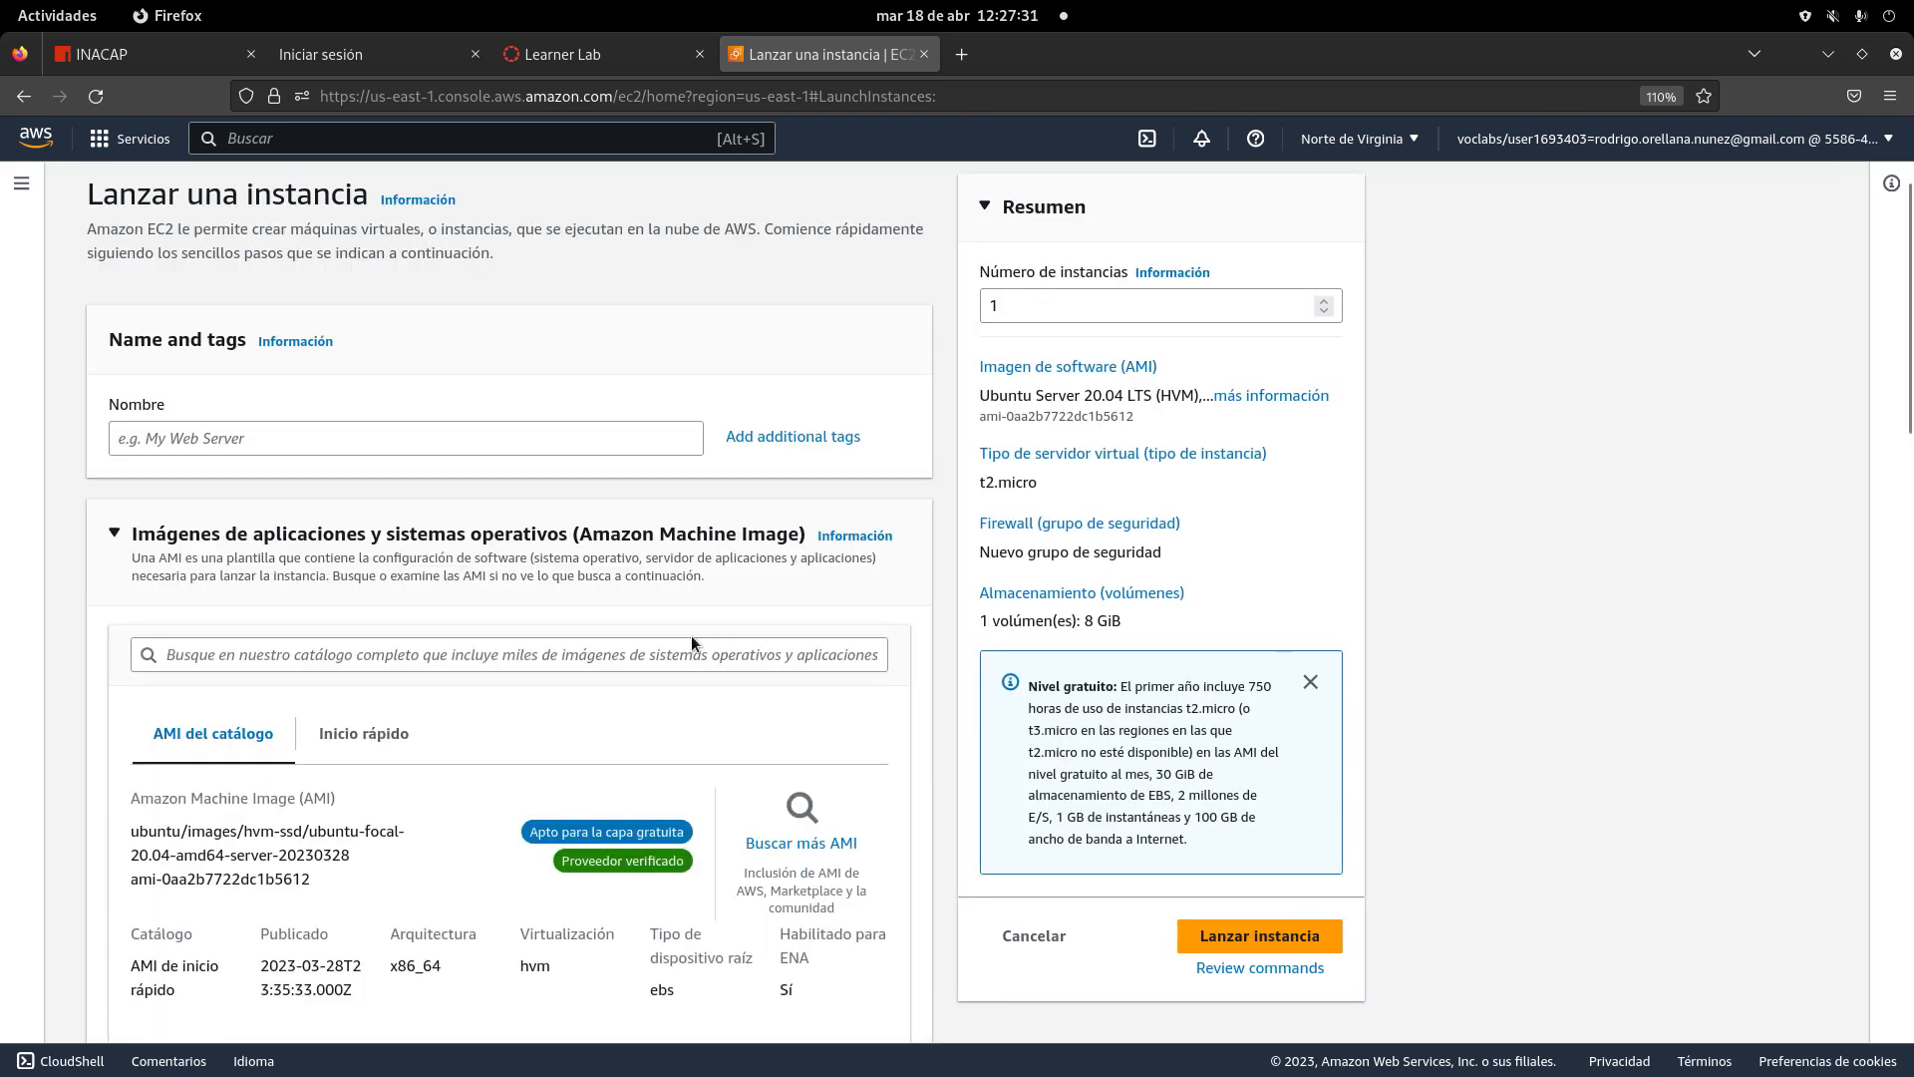
# - Assign the existing key pair TECNOLOGIAS_CLOUD to the instance for login
pyautogui.scroll(-3, 622, 638)
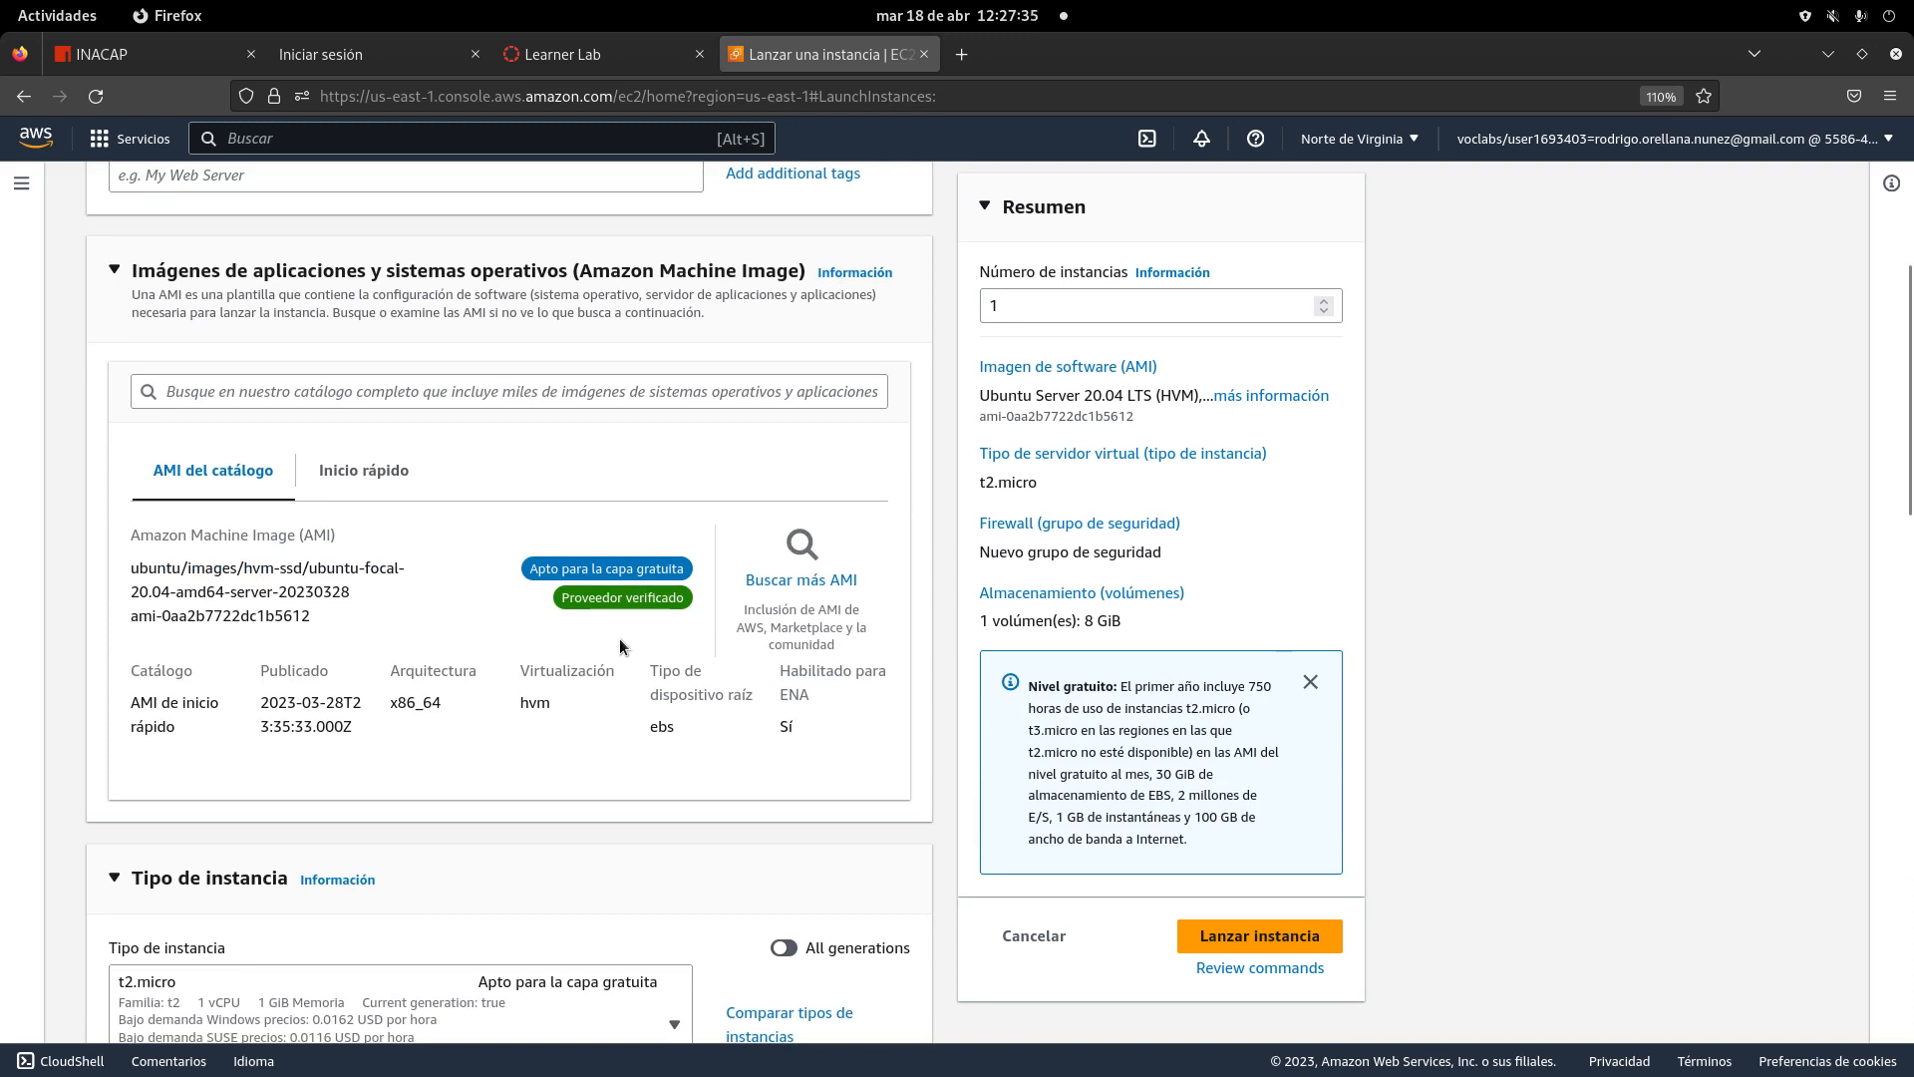
pyautogui.scroll(-4, 429, 635)
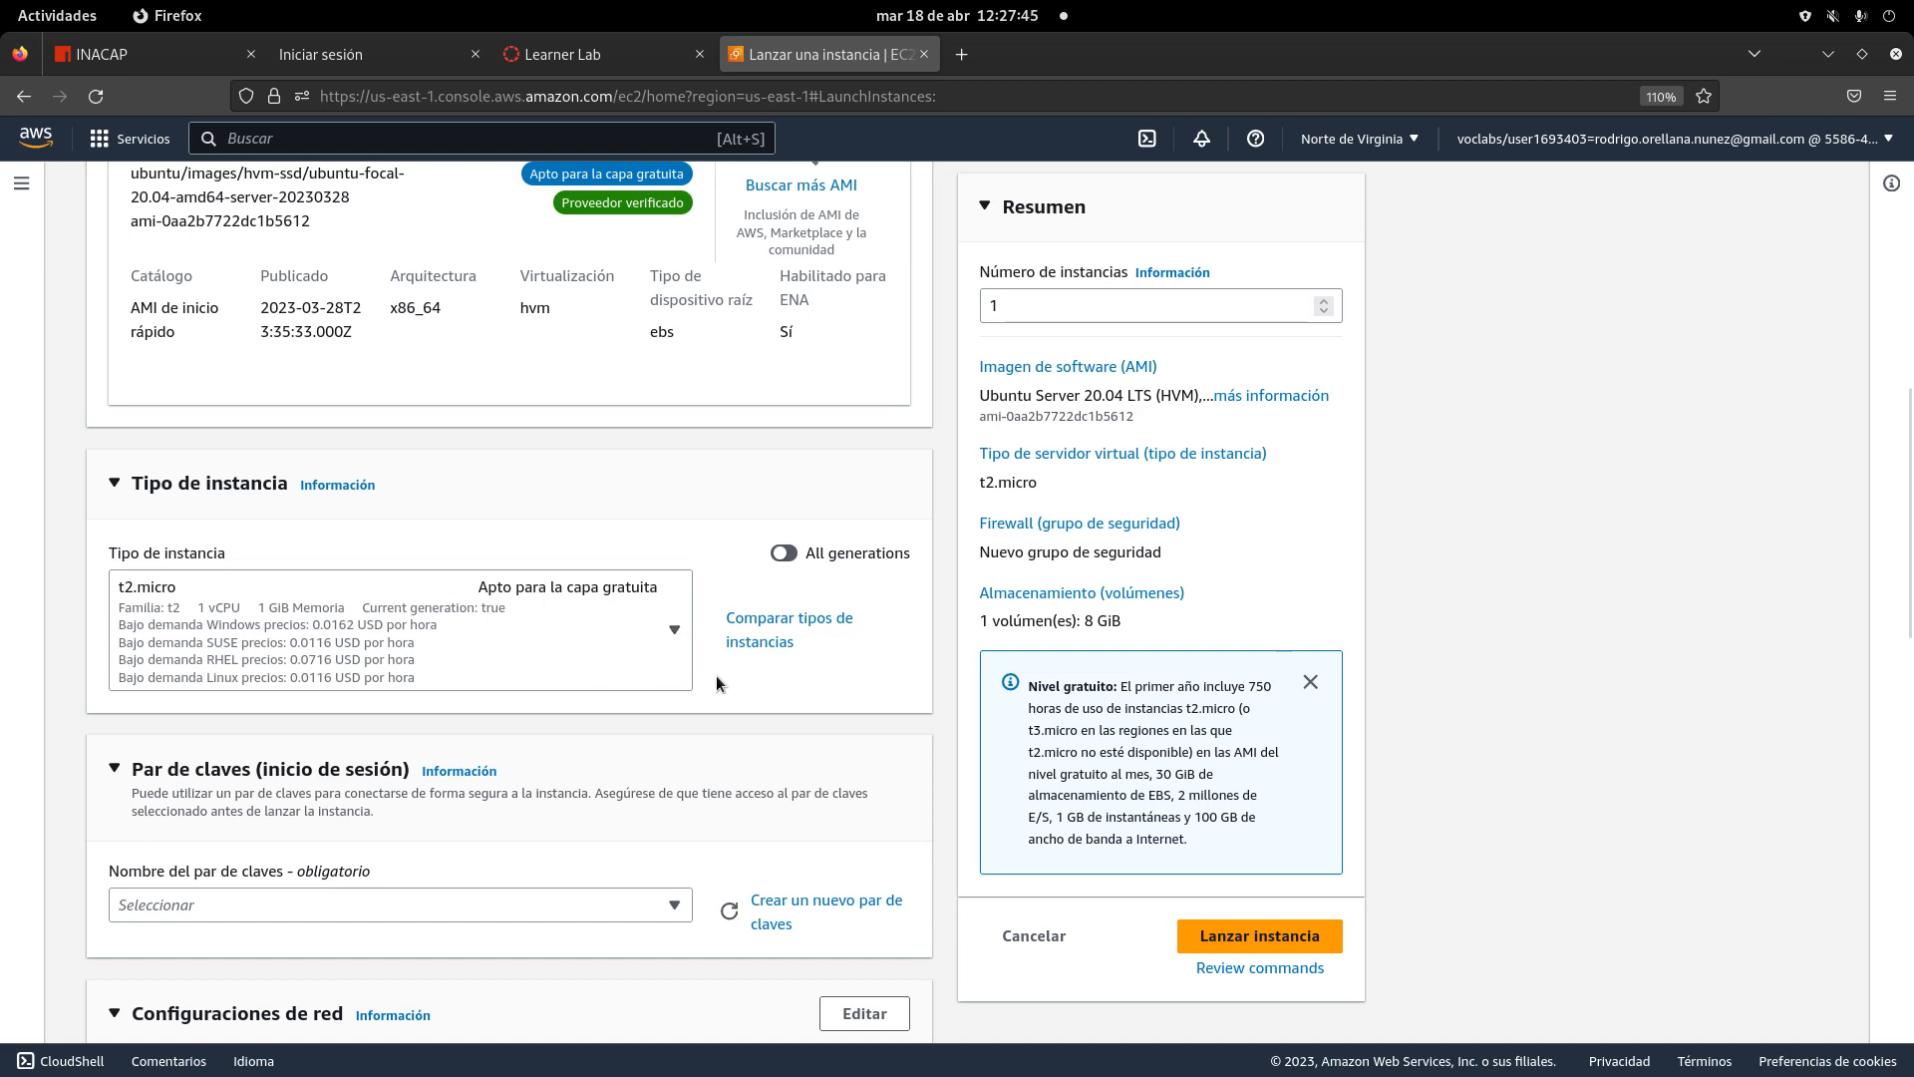
pyautogui.scroll(-3, 716, 673)
pyautogui.click(658, 649)
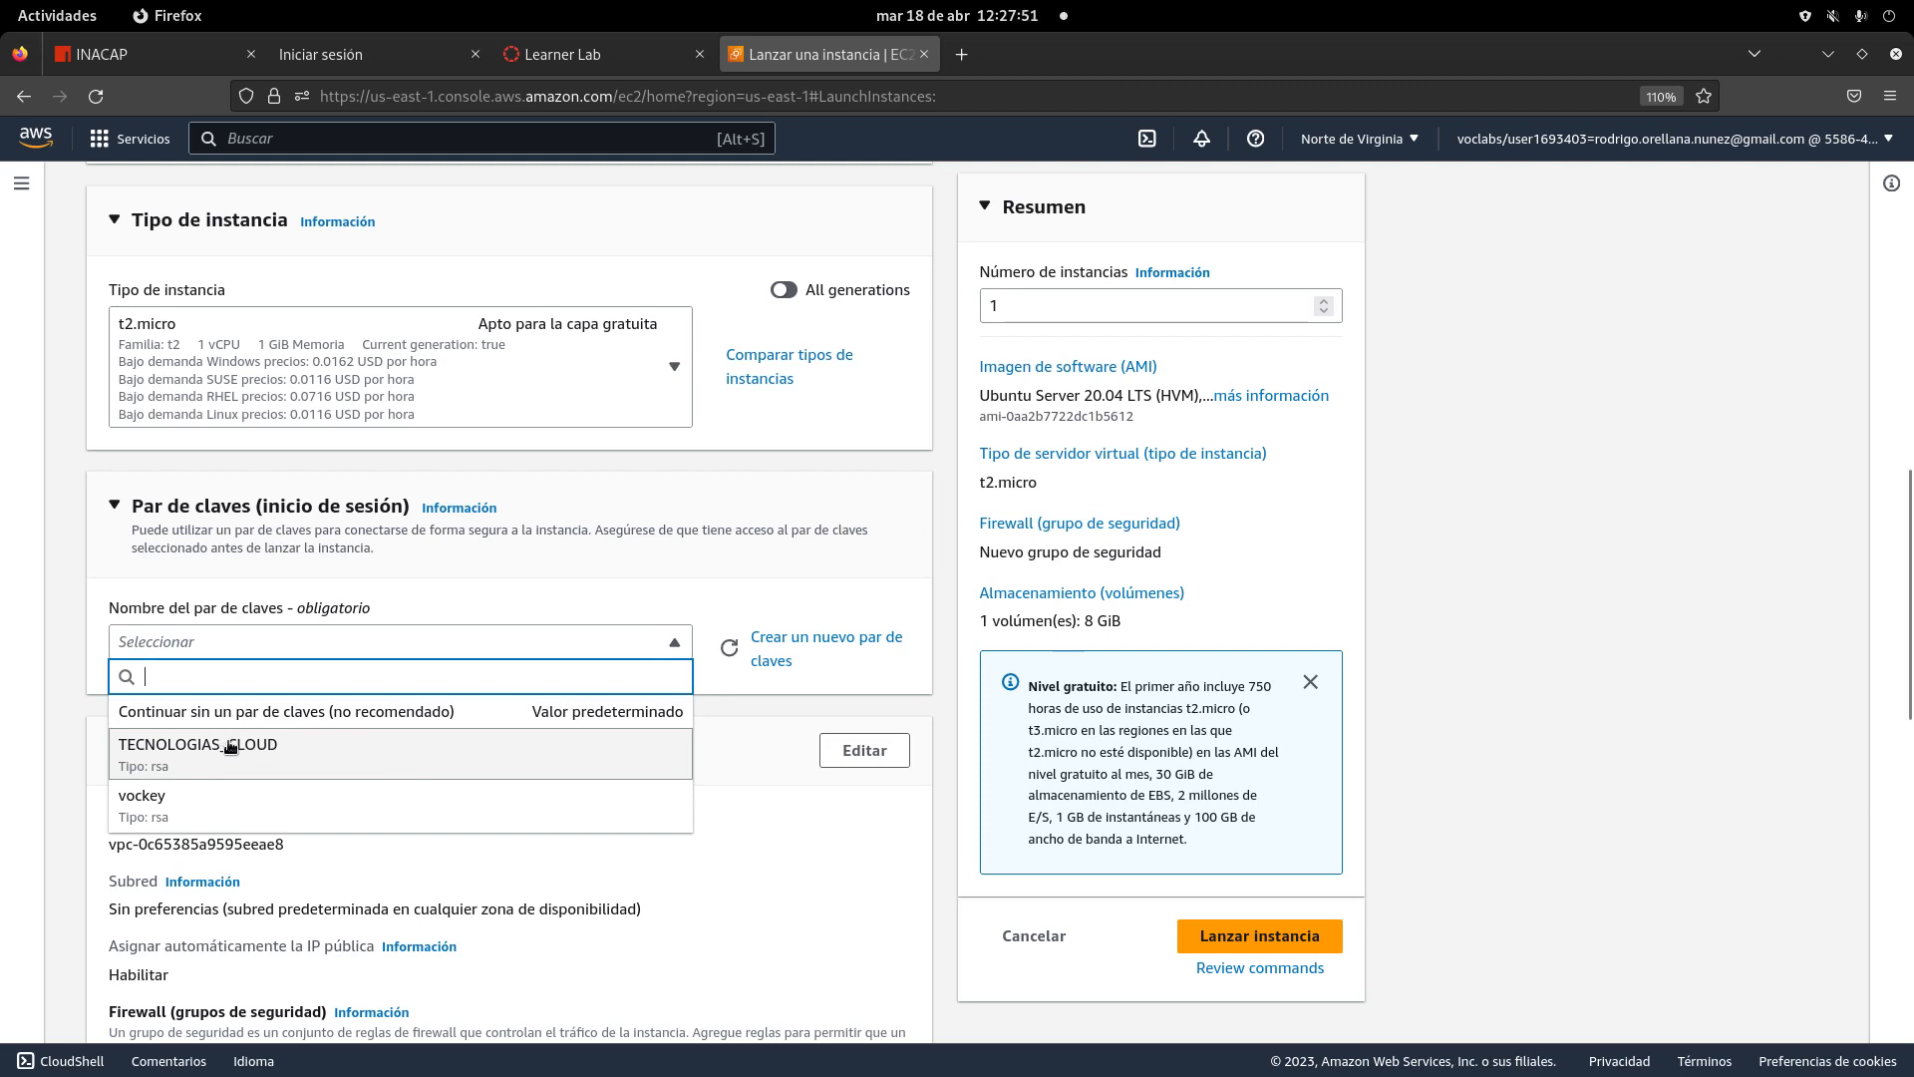
pyautogui.click(239, 753)
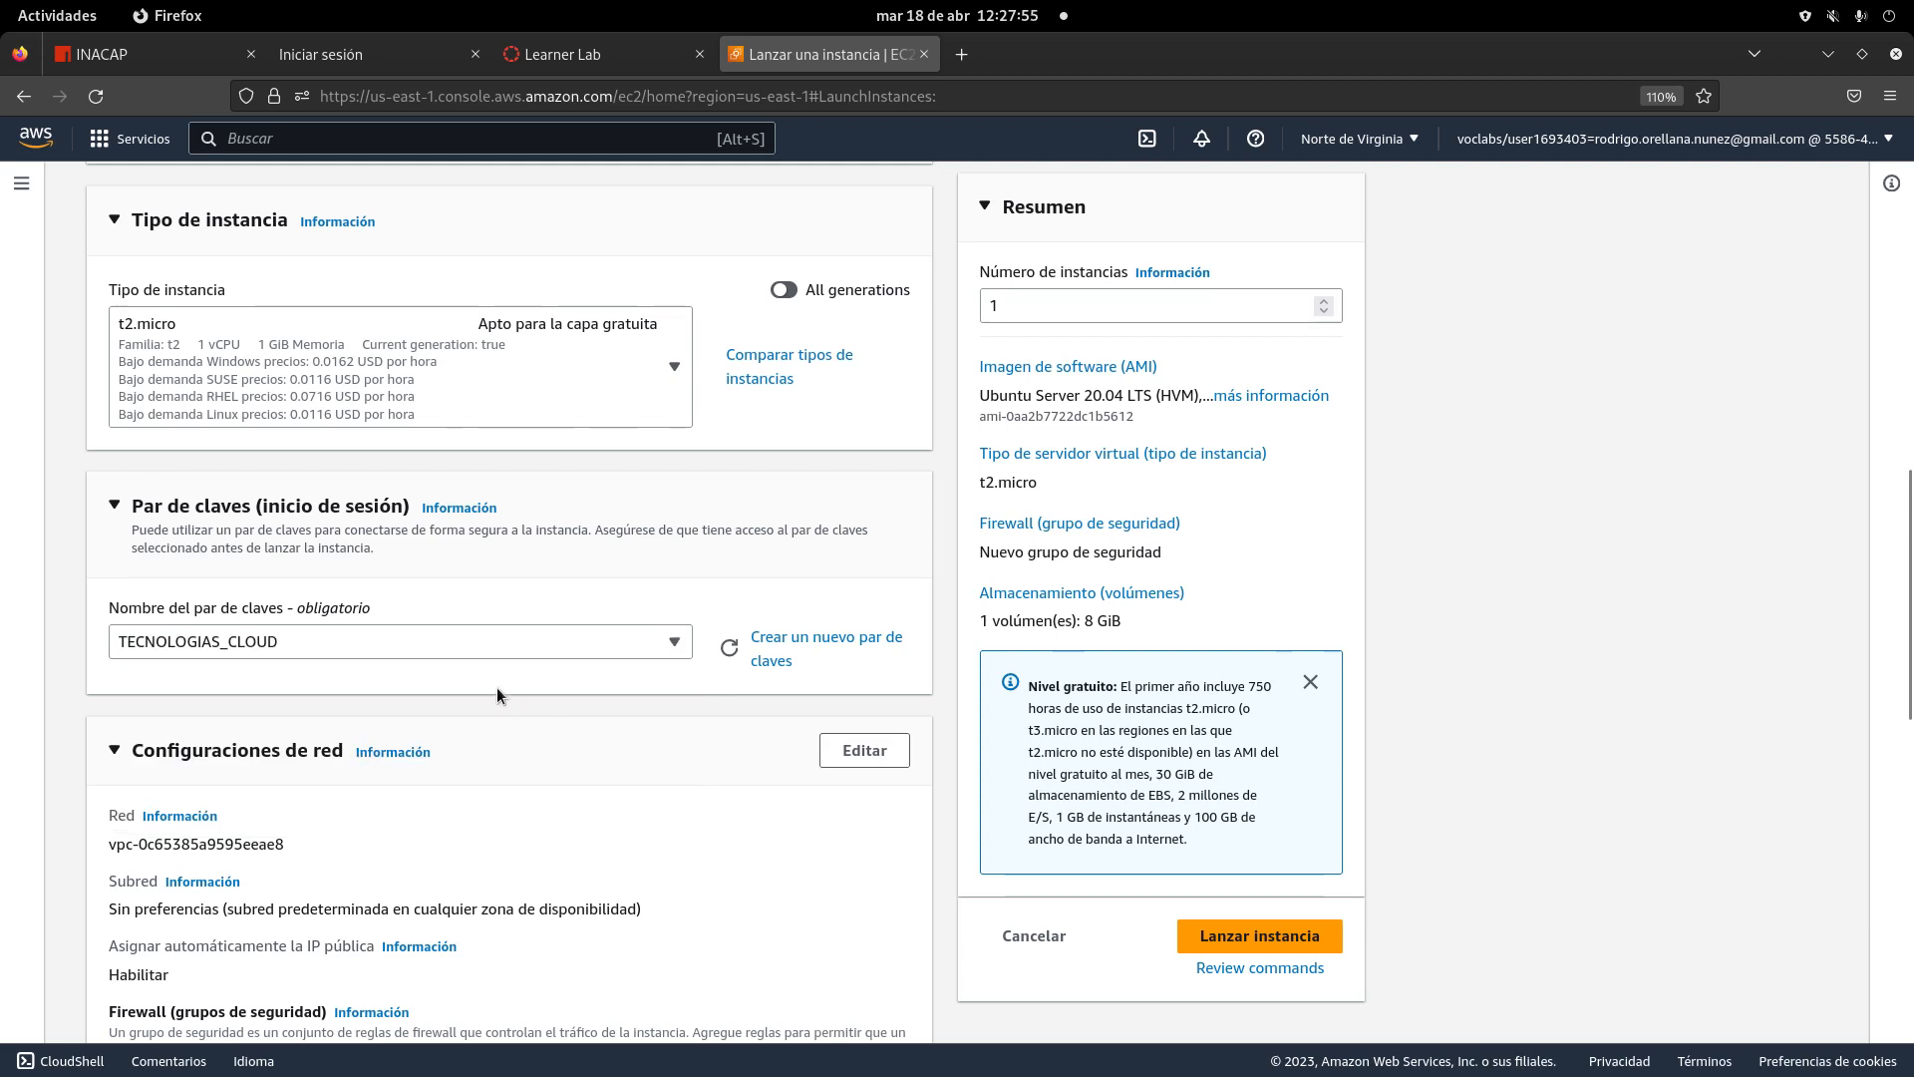
# - Set the instance's firewall to use the existing security group TECNOlOGIAS_CLOUD
pyautogui.scroll(-3, 496, 688)
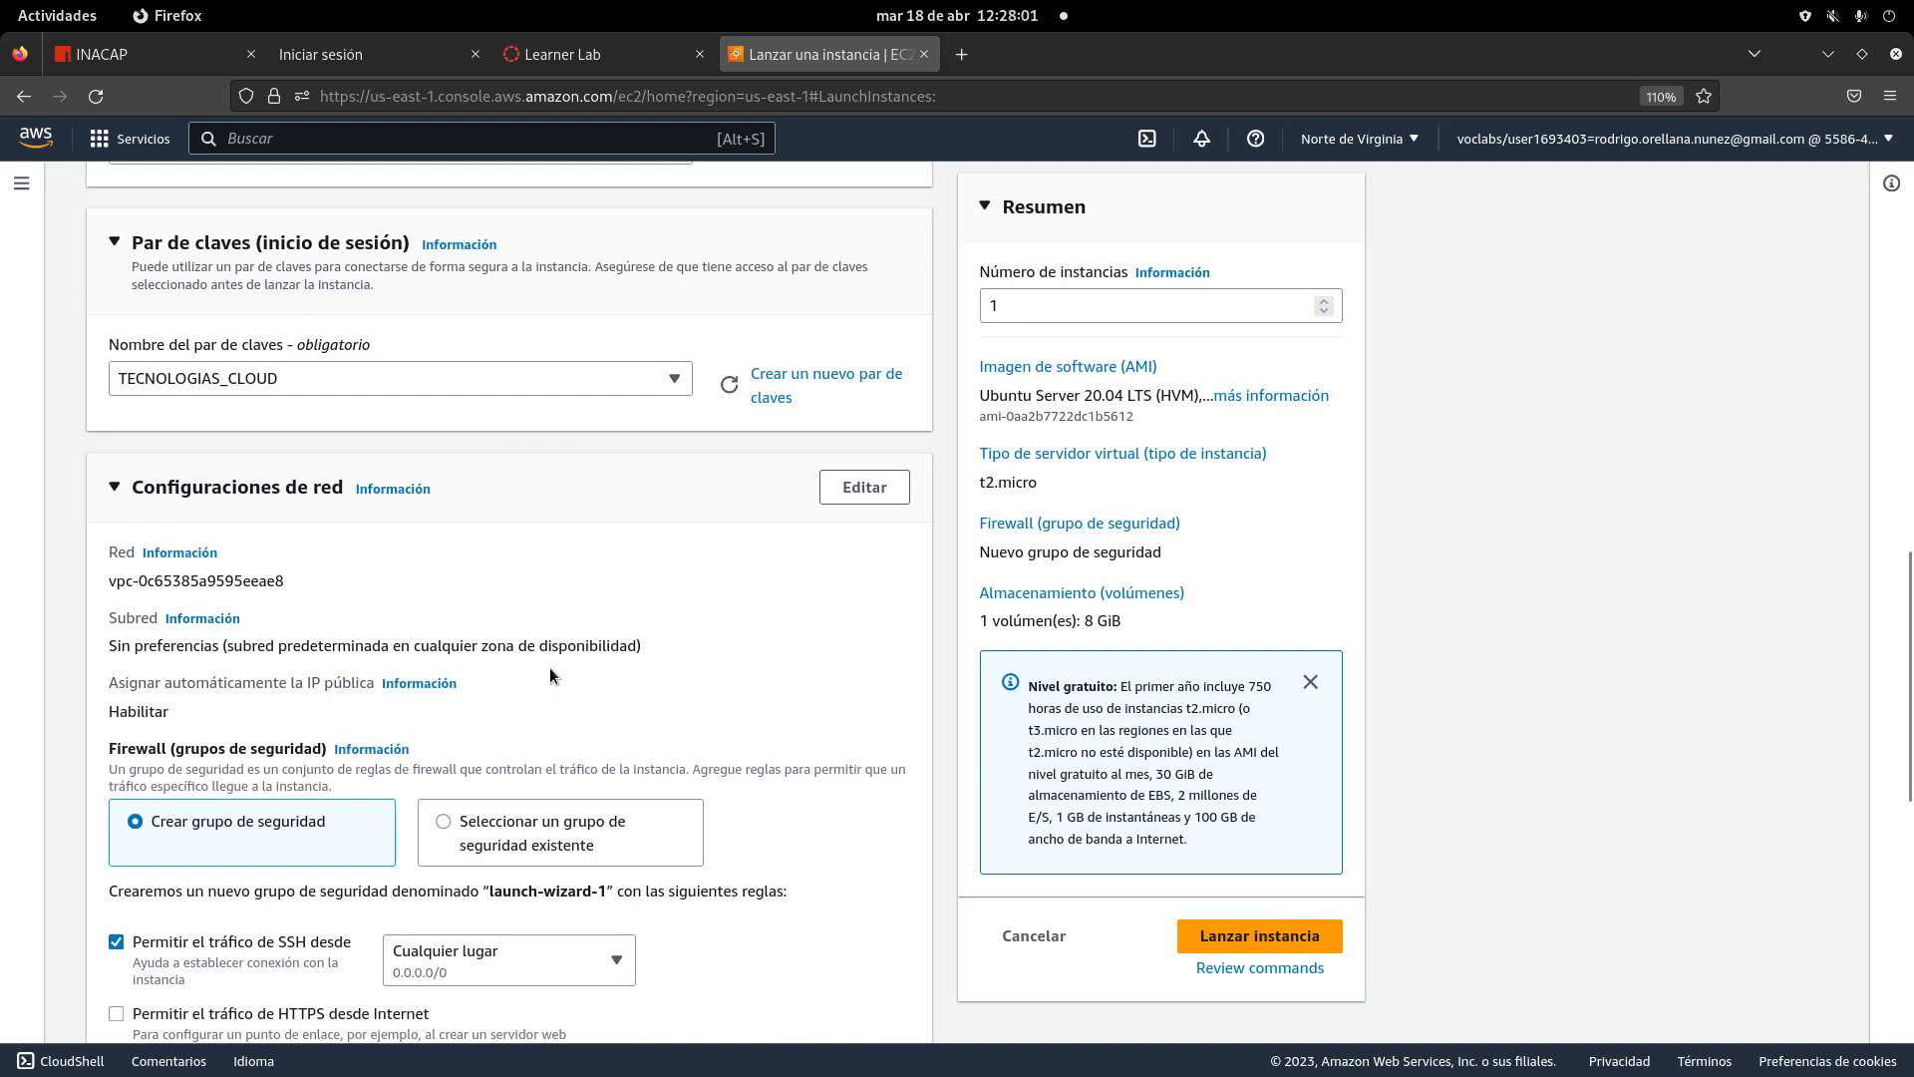
pyautogui.scroll(-7, 549, 666)
pyautogui.scroll(5, 566, 490)
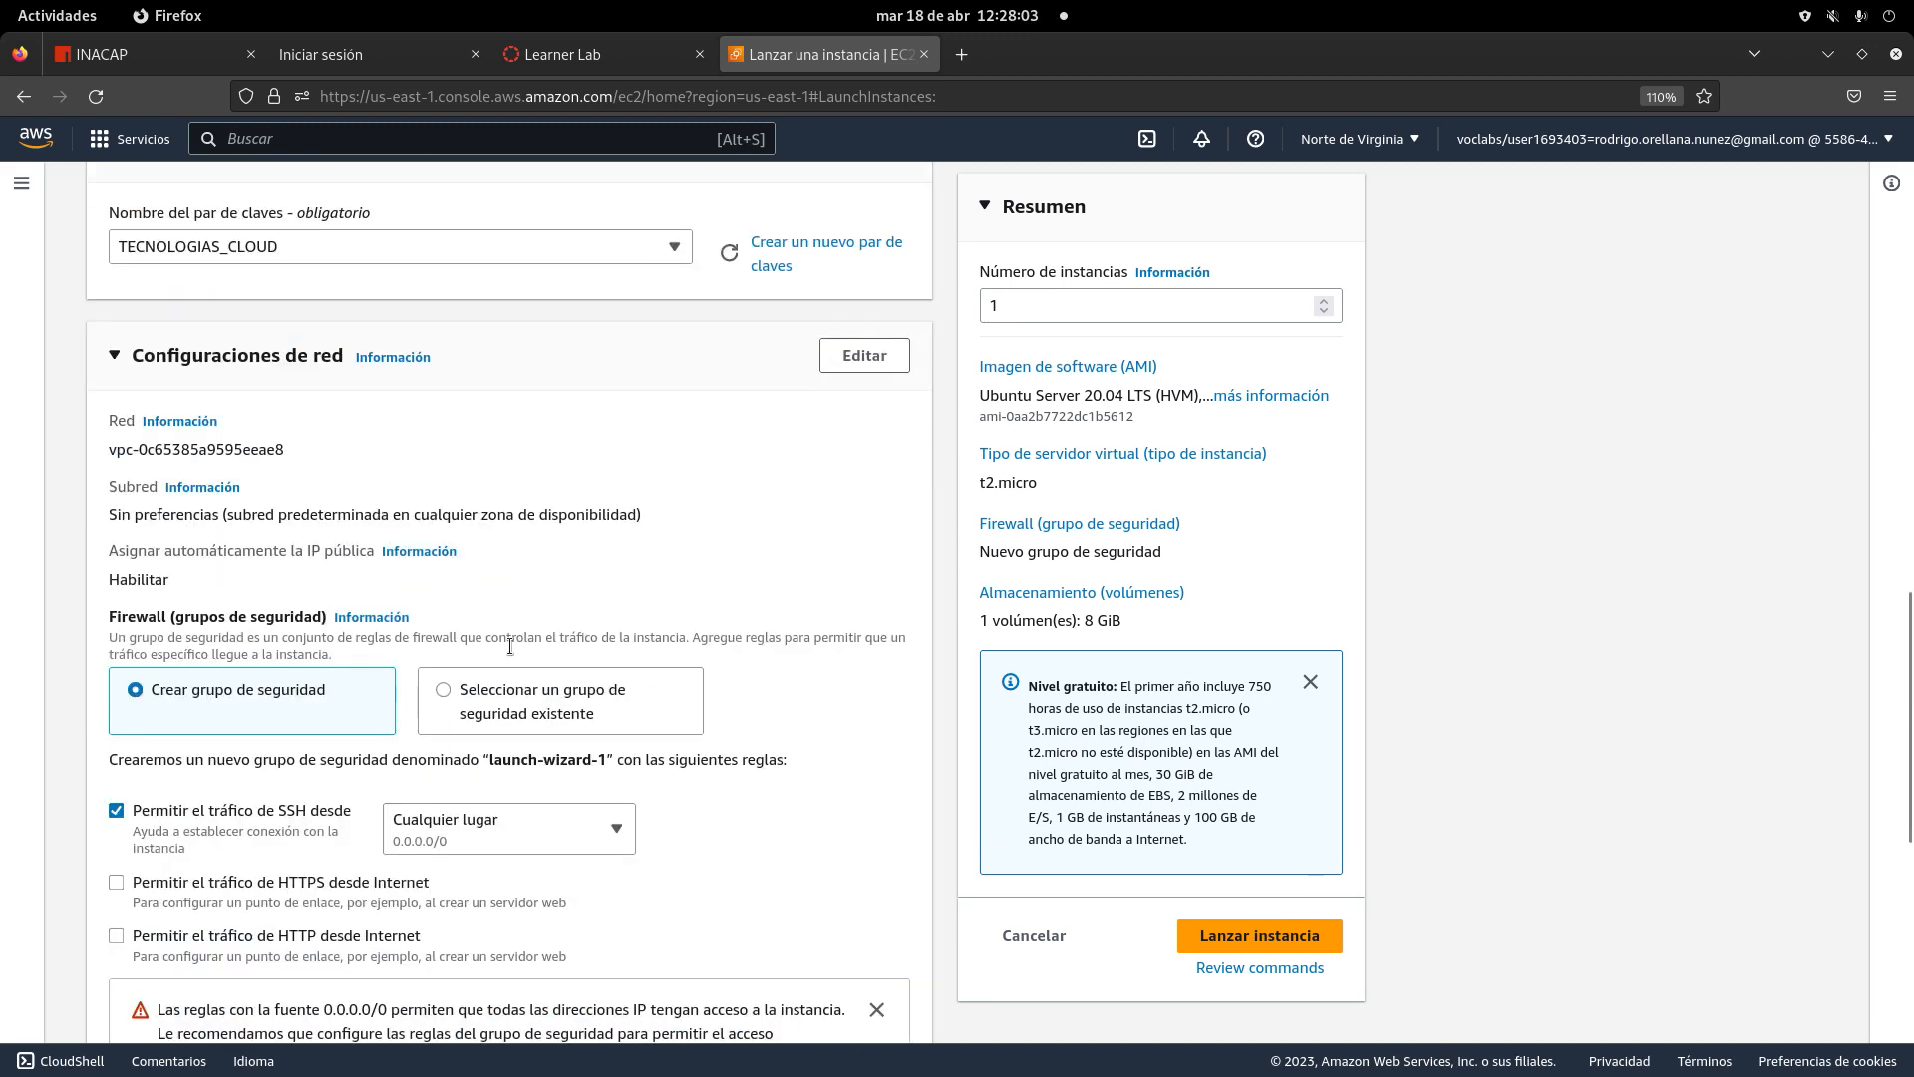
pyautogui.click(499, 690)
pyautogui.click(477, 792)
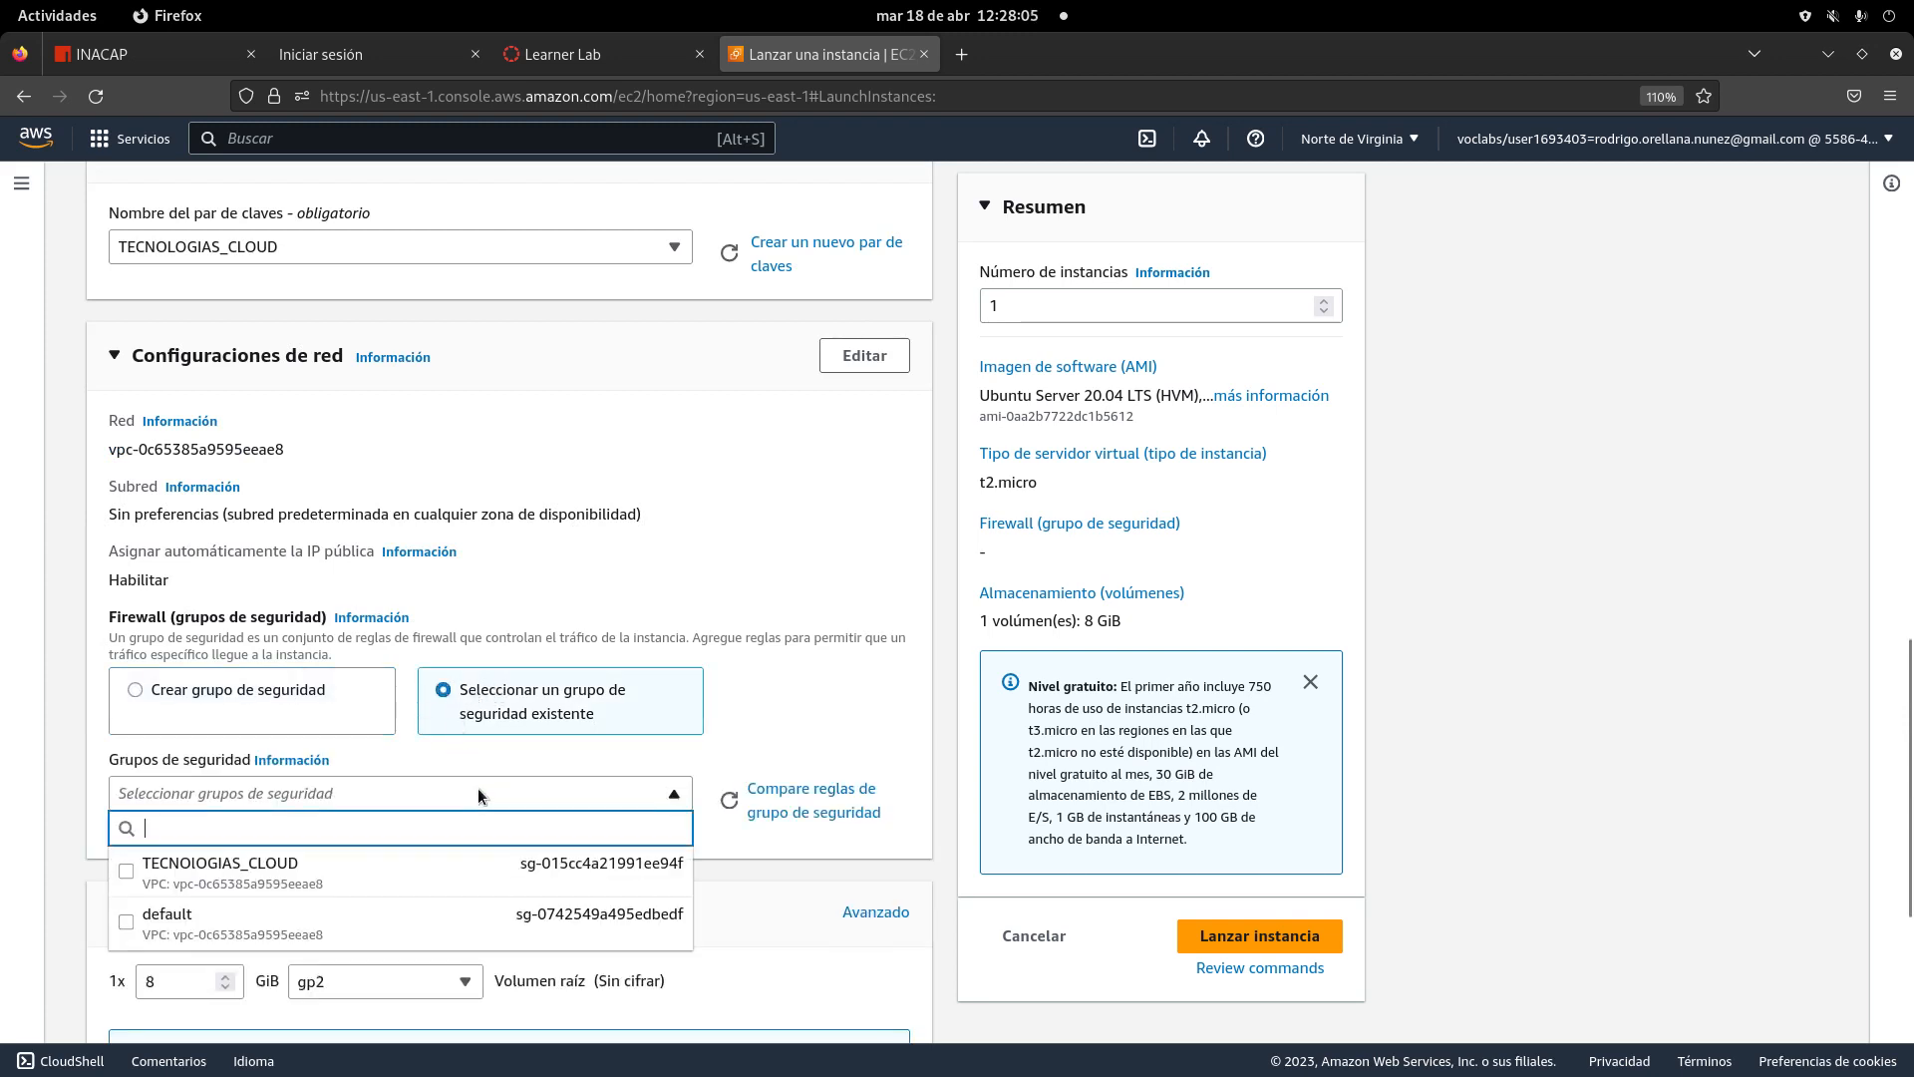
pyautogui.click(269, 875)
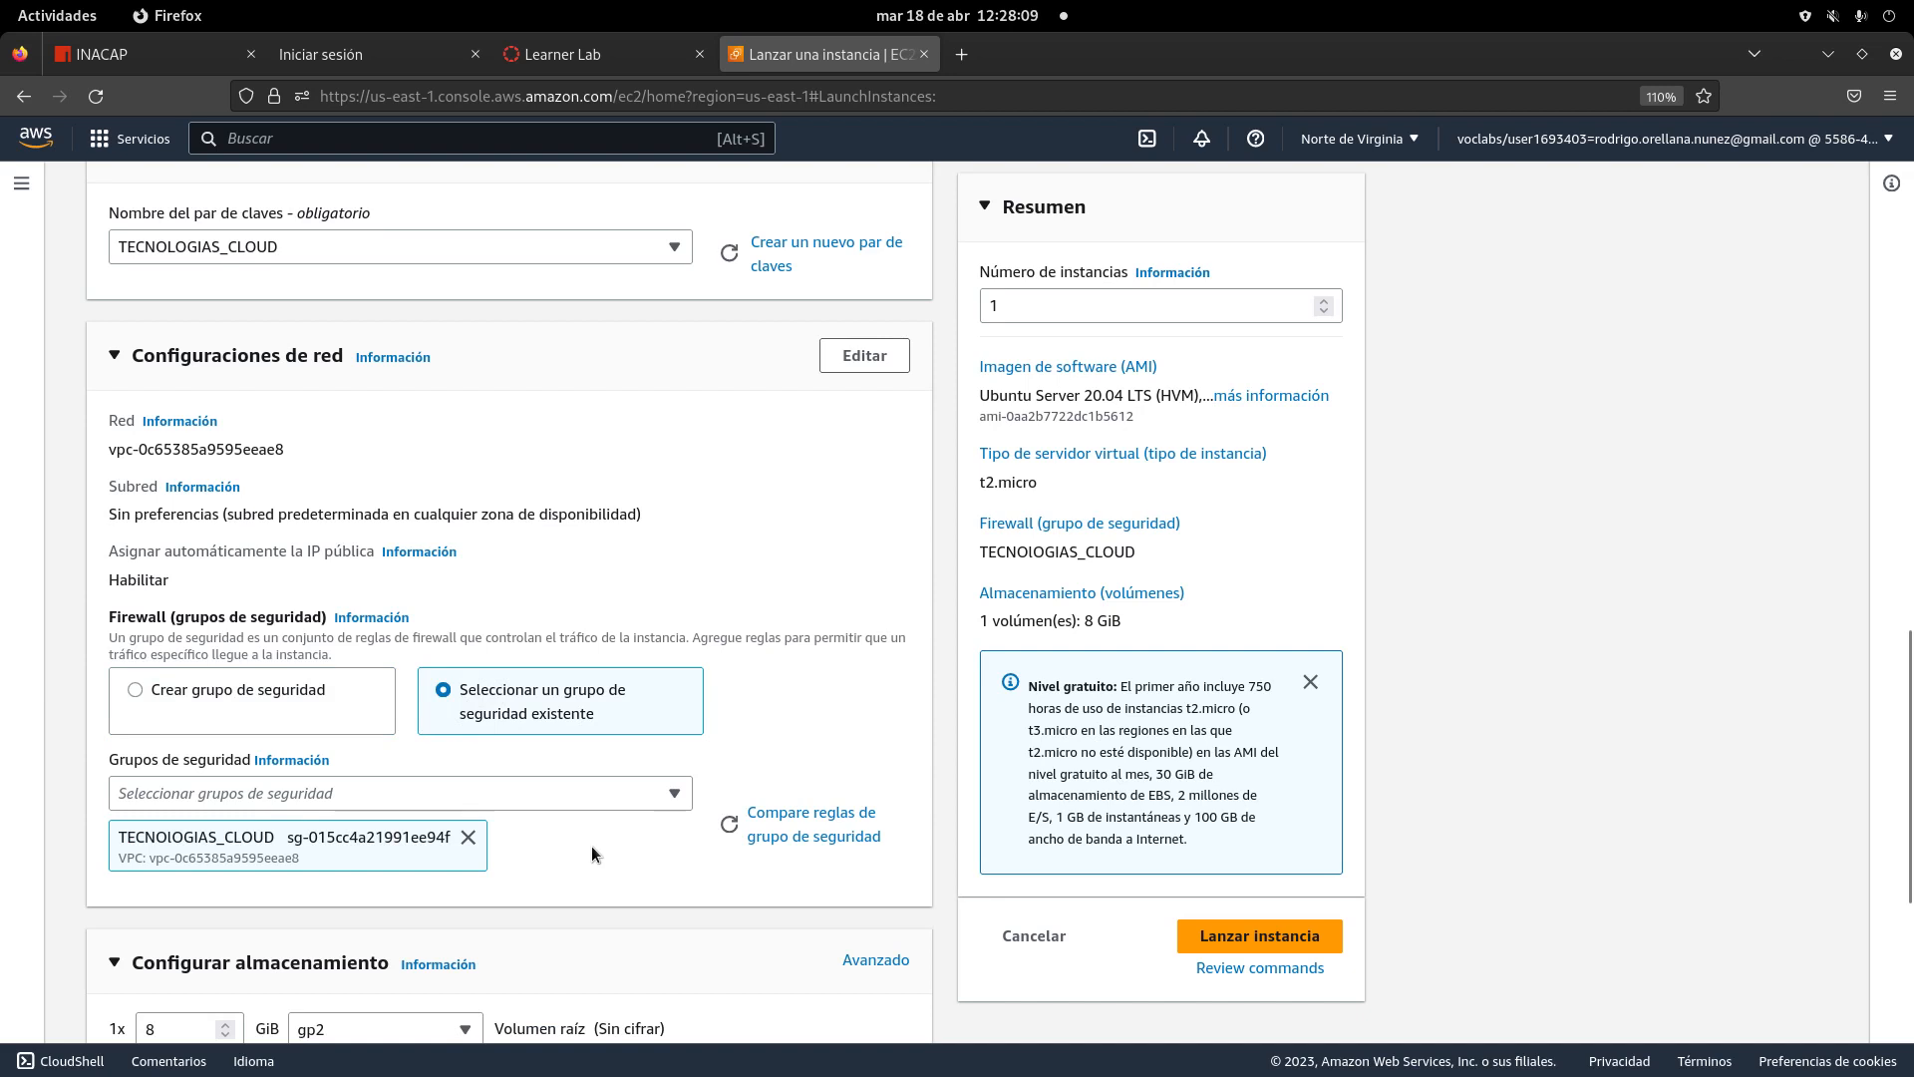
# - Review the storage settings and the rest of the instance's launch configuration
pyautogui.scroll(-4, 591, 845)
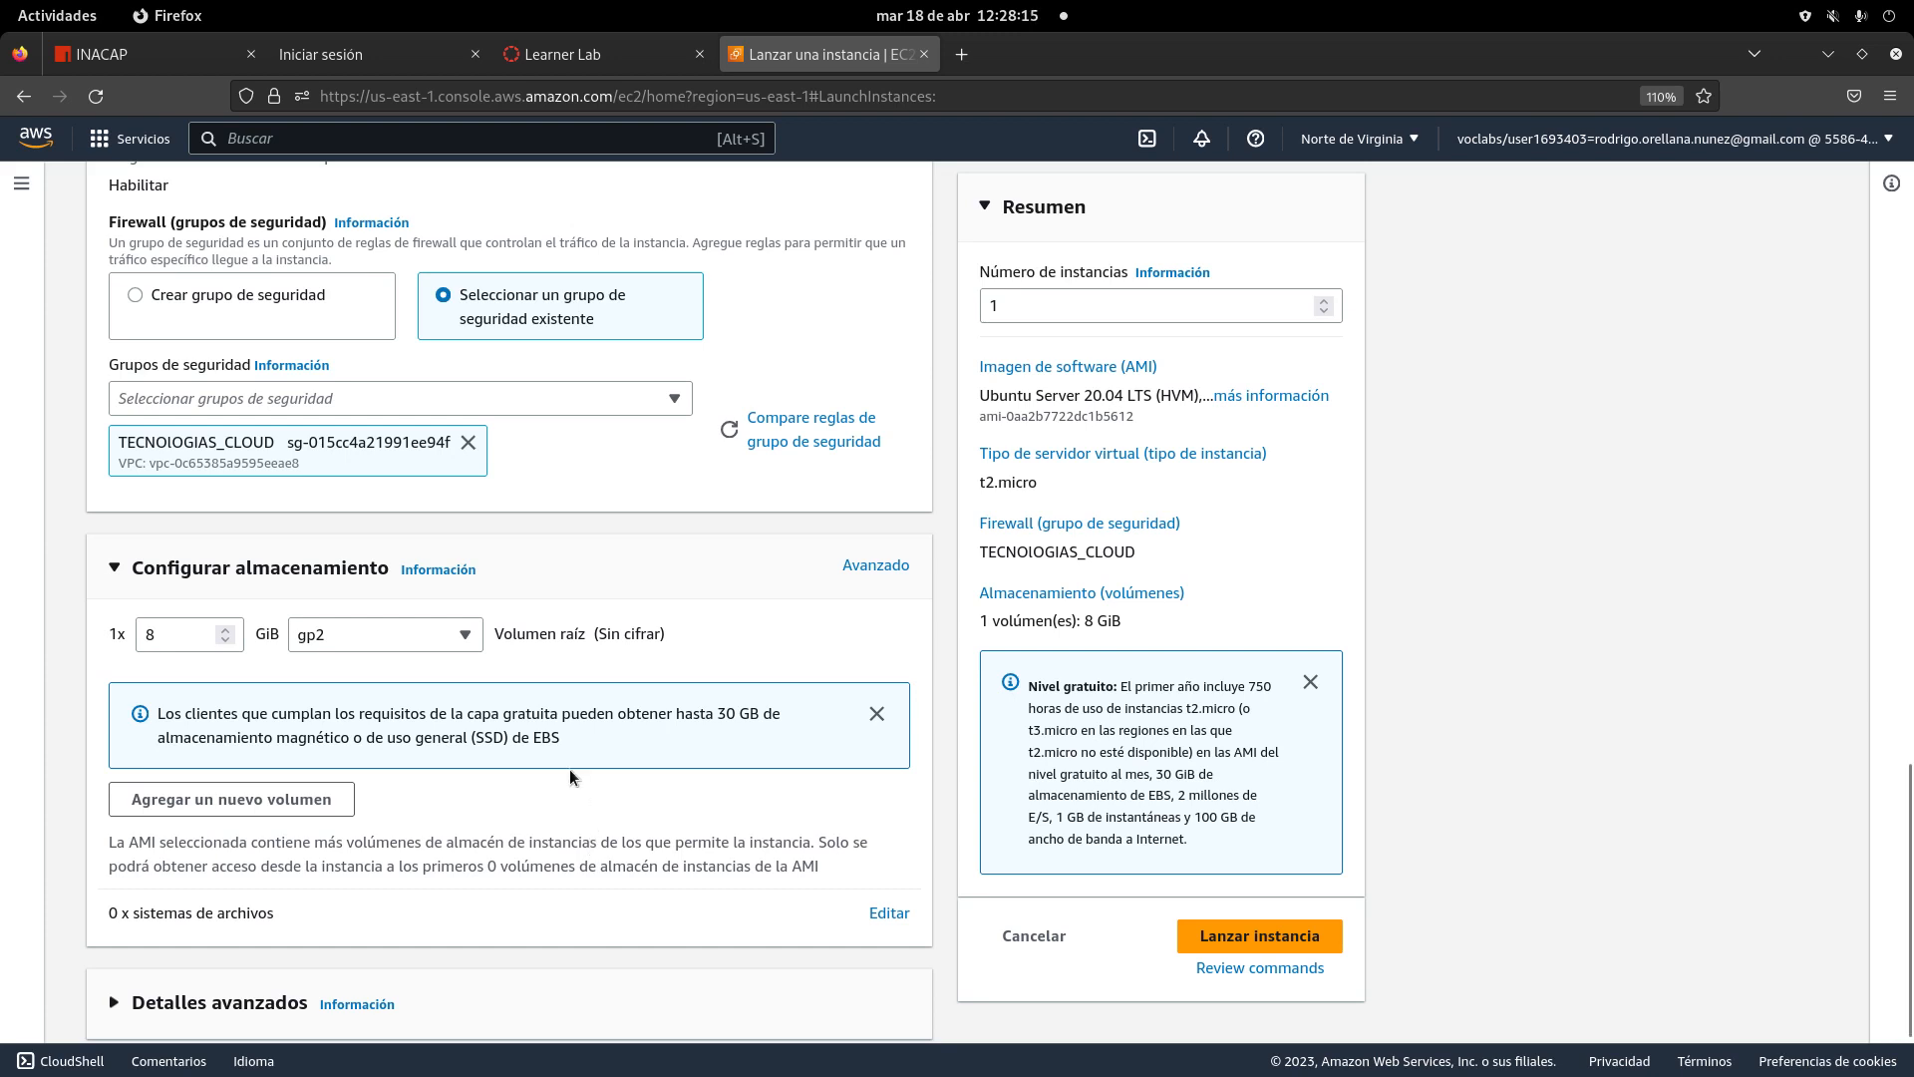
pyautogui.scroll(-1, 570, 770)
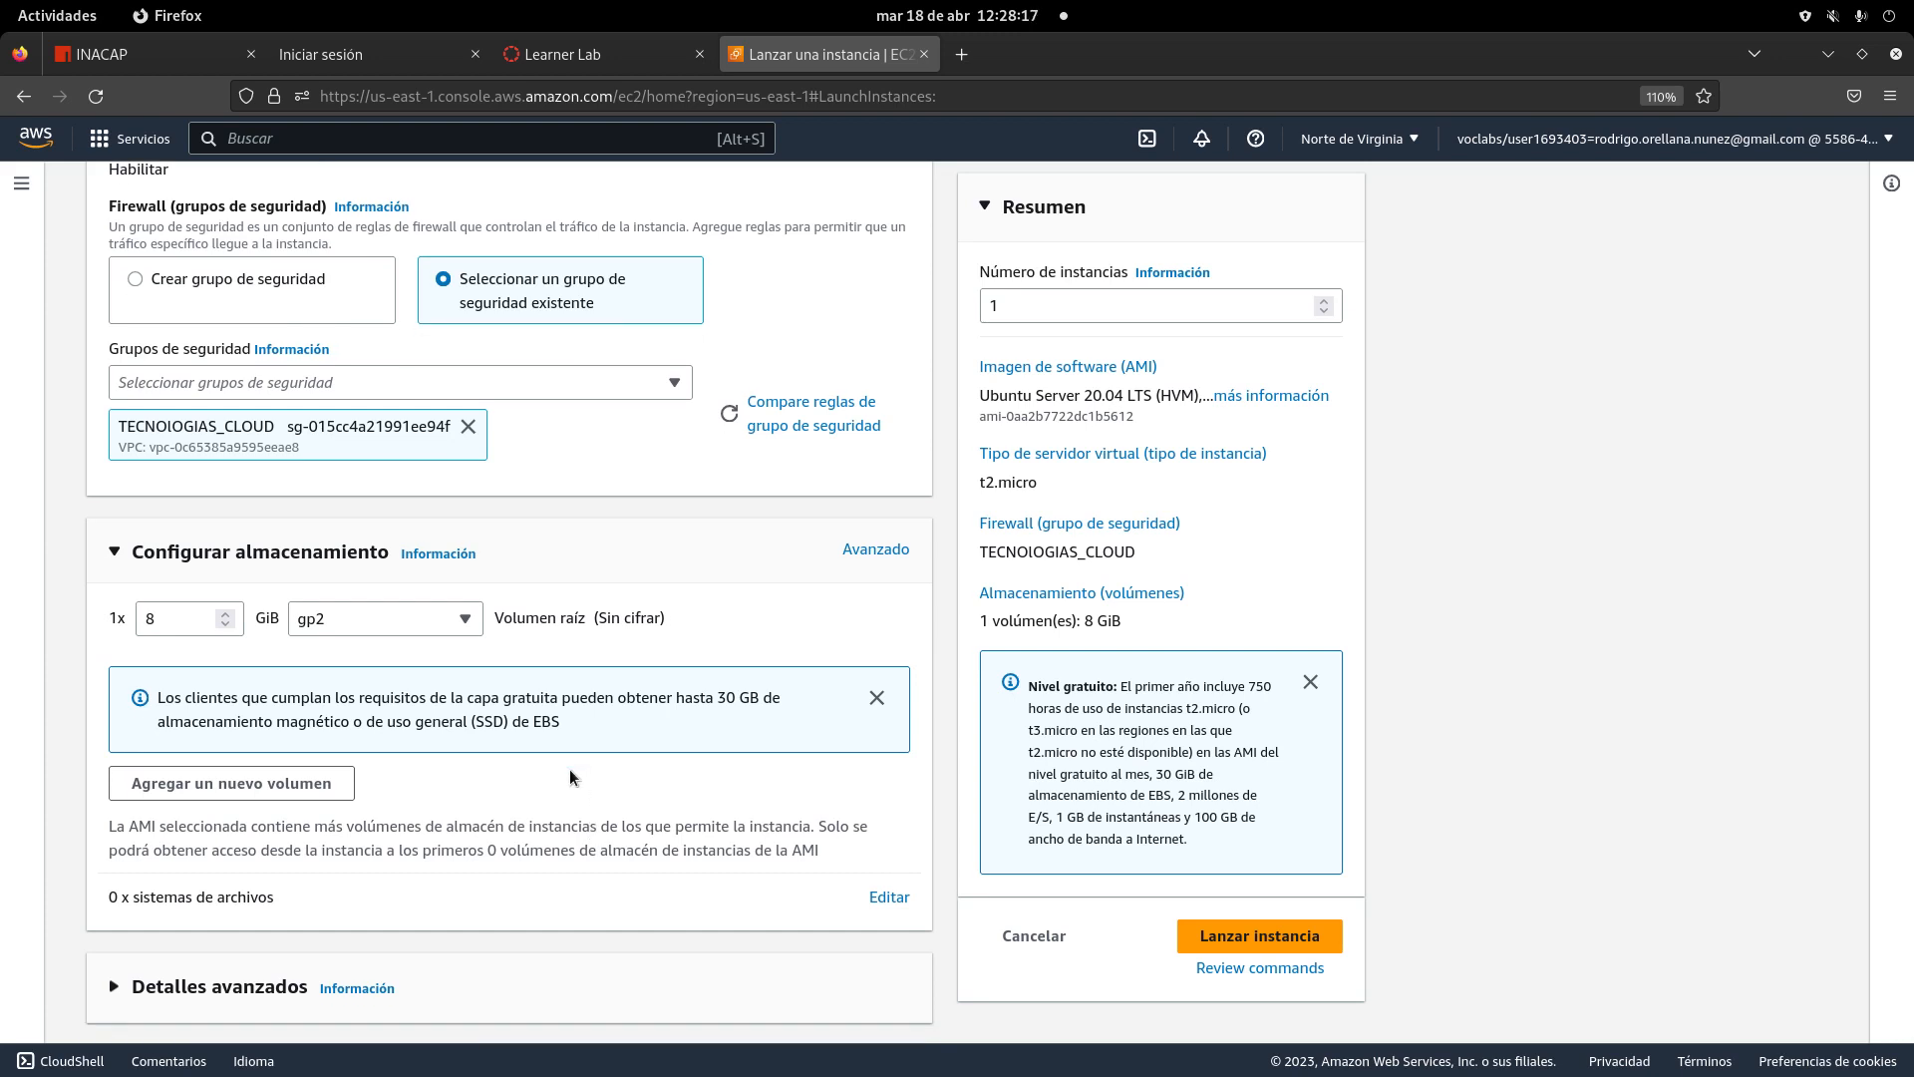
pyautogui.scroll(15, 574, 774)
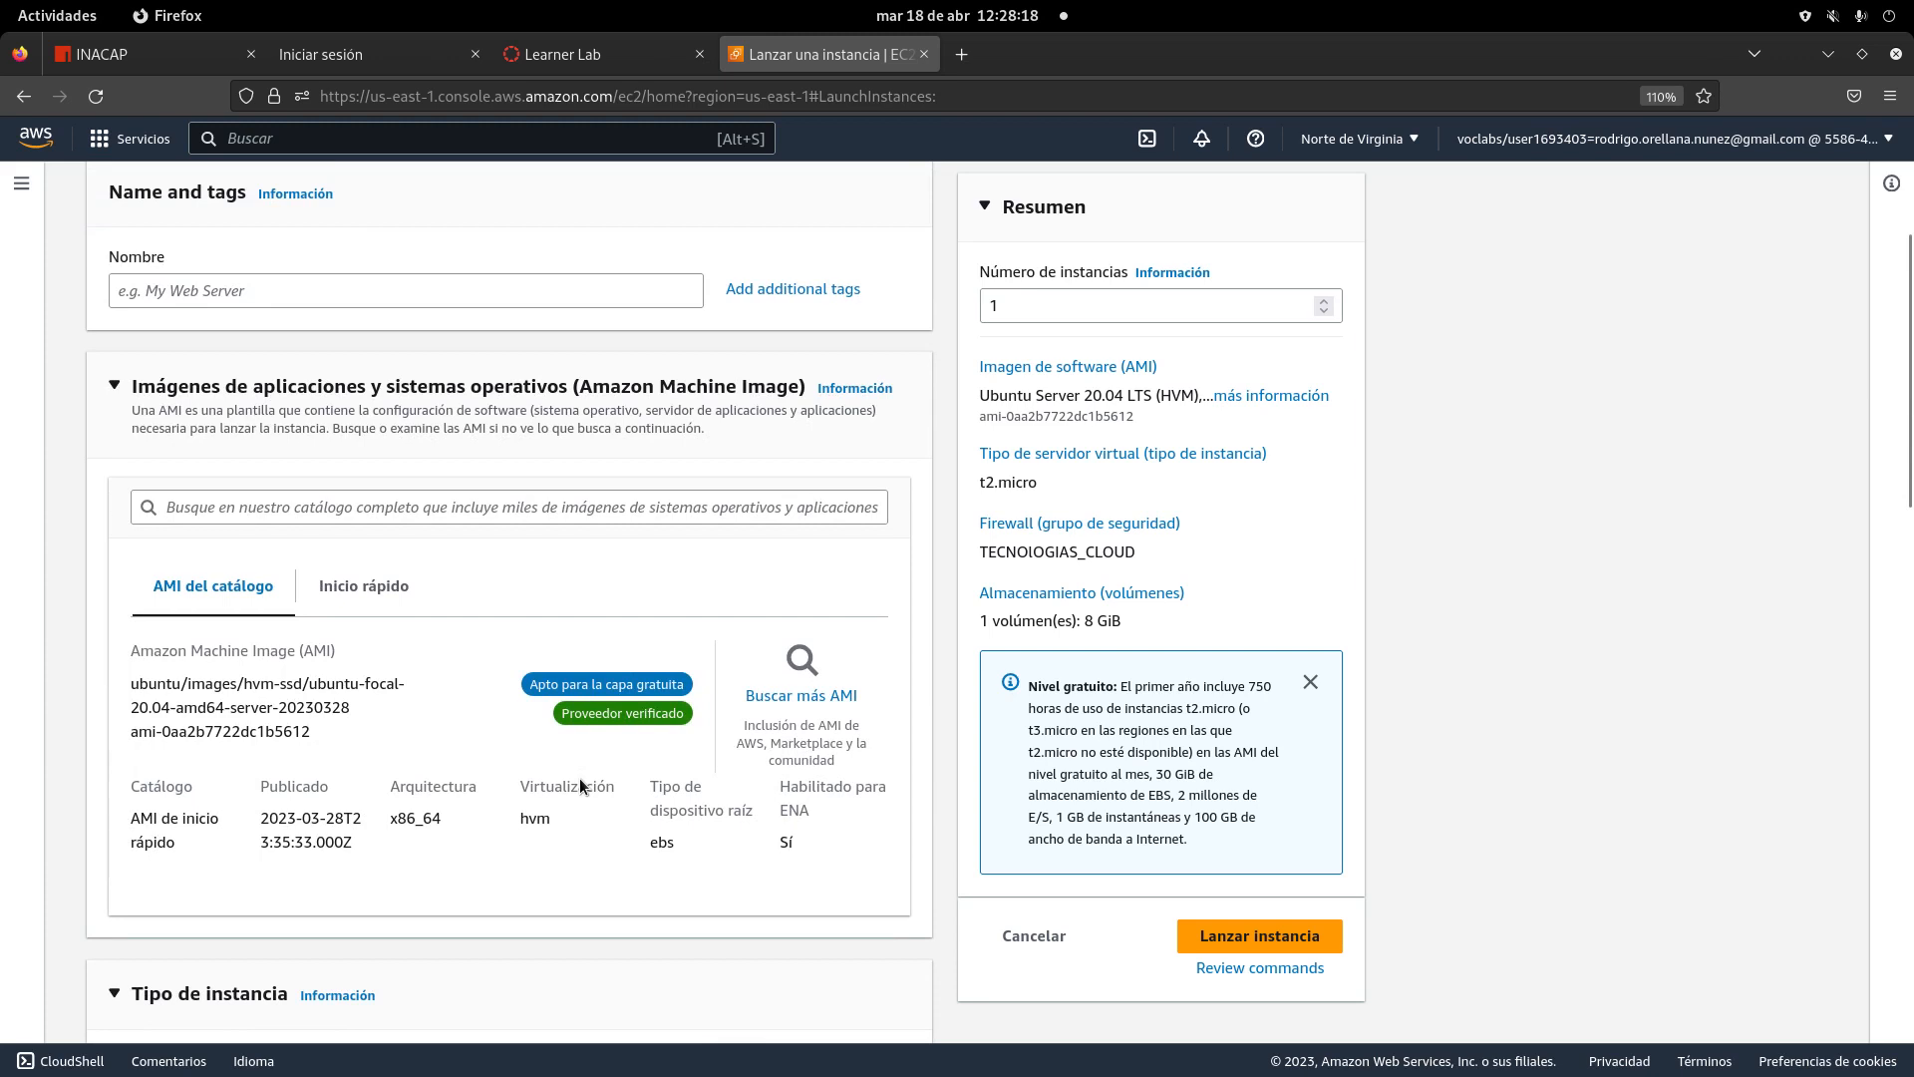
pyautogui.scroll(3, 580, 780)
pyautogui.scroll(-15, 580, 785)
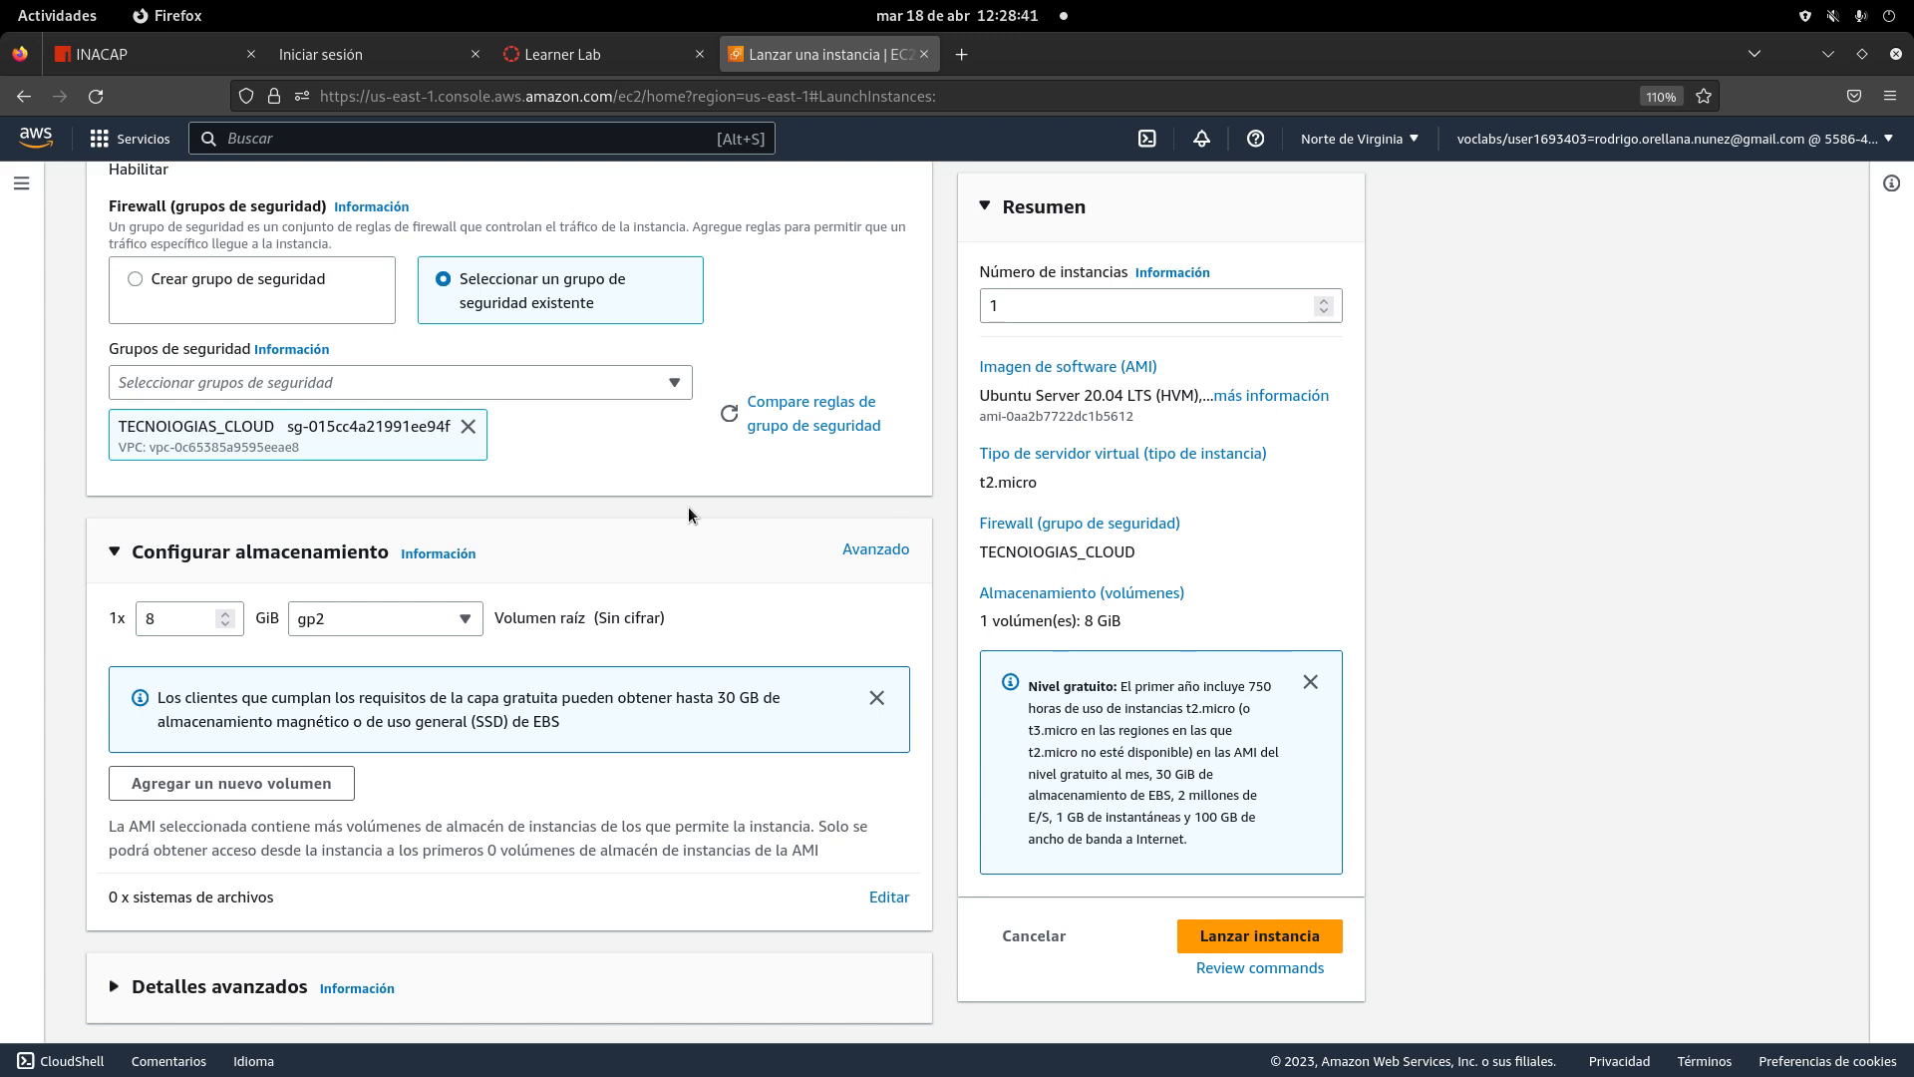
pyautogui.scroll(4, 689, 509)
pyautogui.scroll(-3, 685, 516)
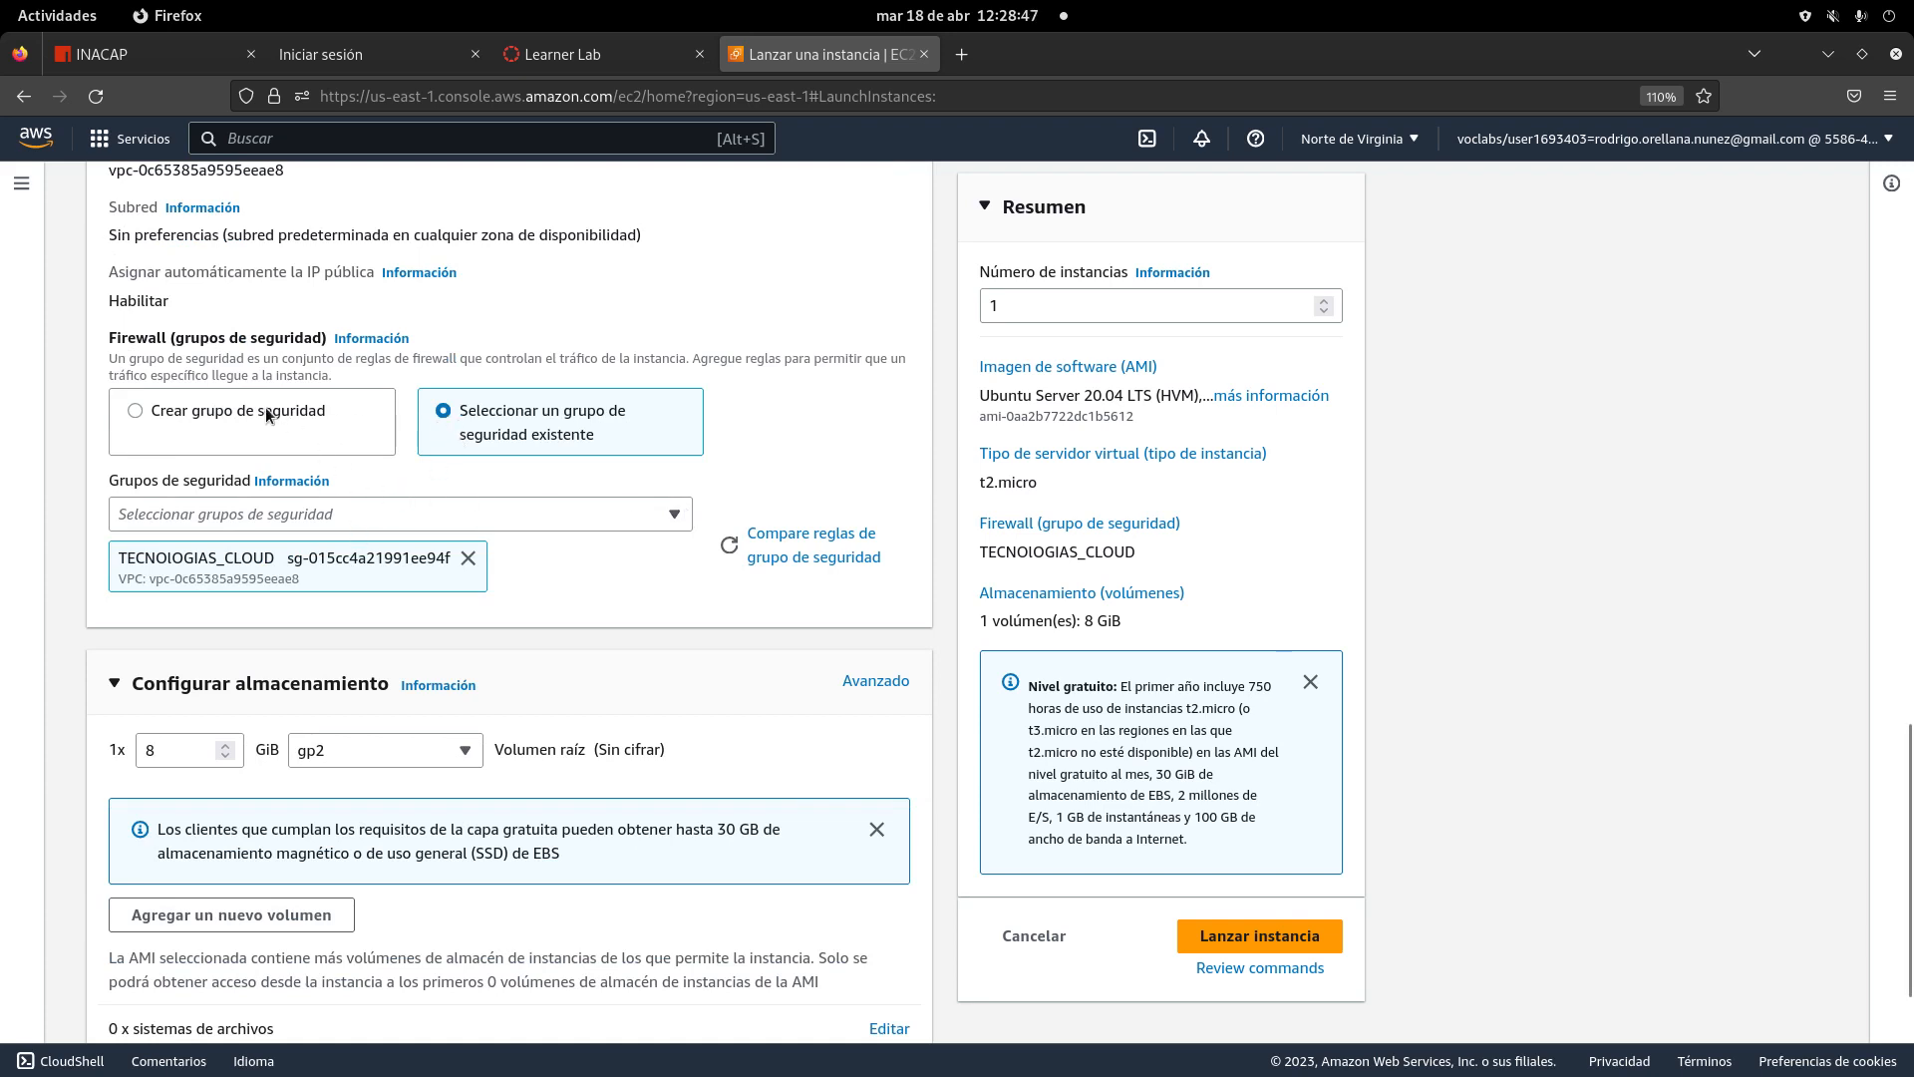
# - Check the available security groups, try the option to create a new one, and return to the existing group
pyautogui.click(427, 518)
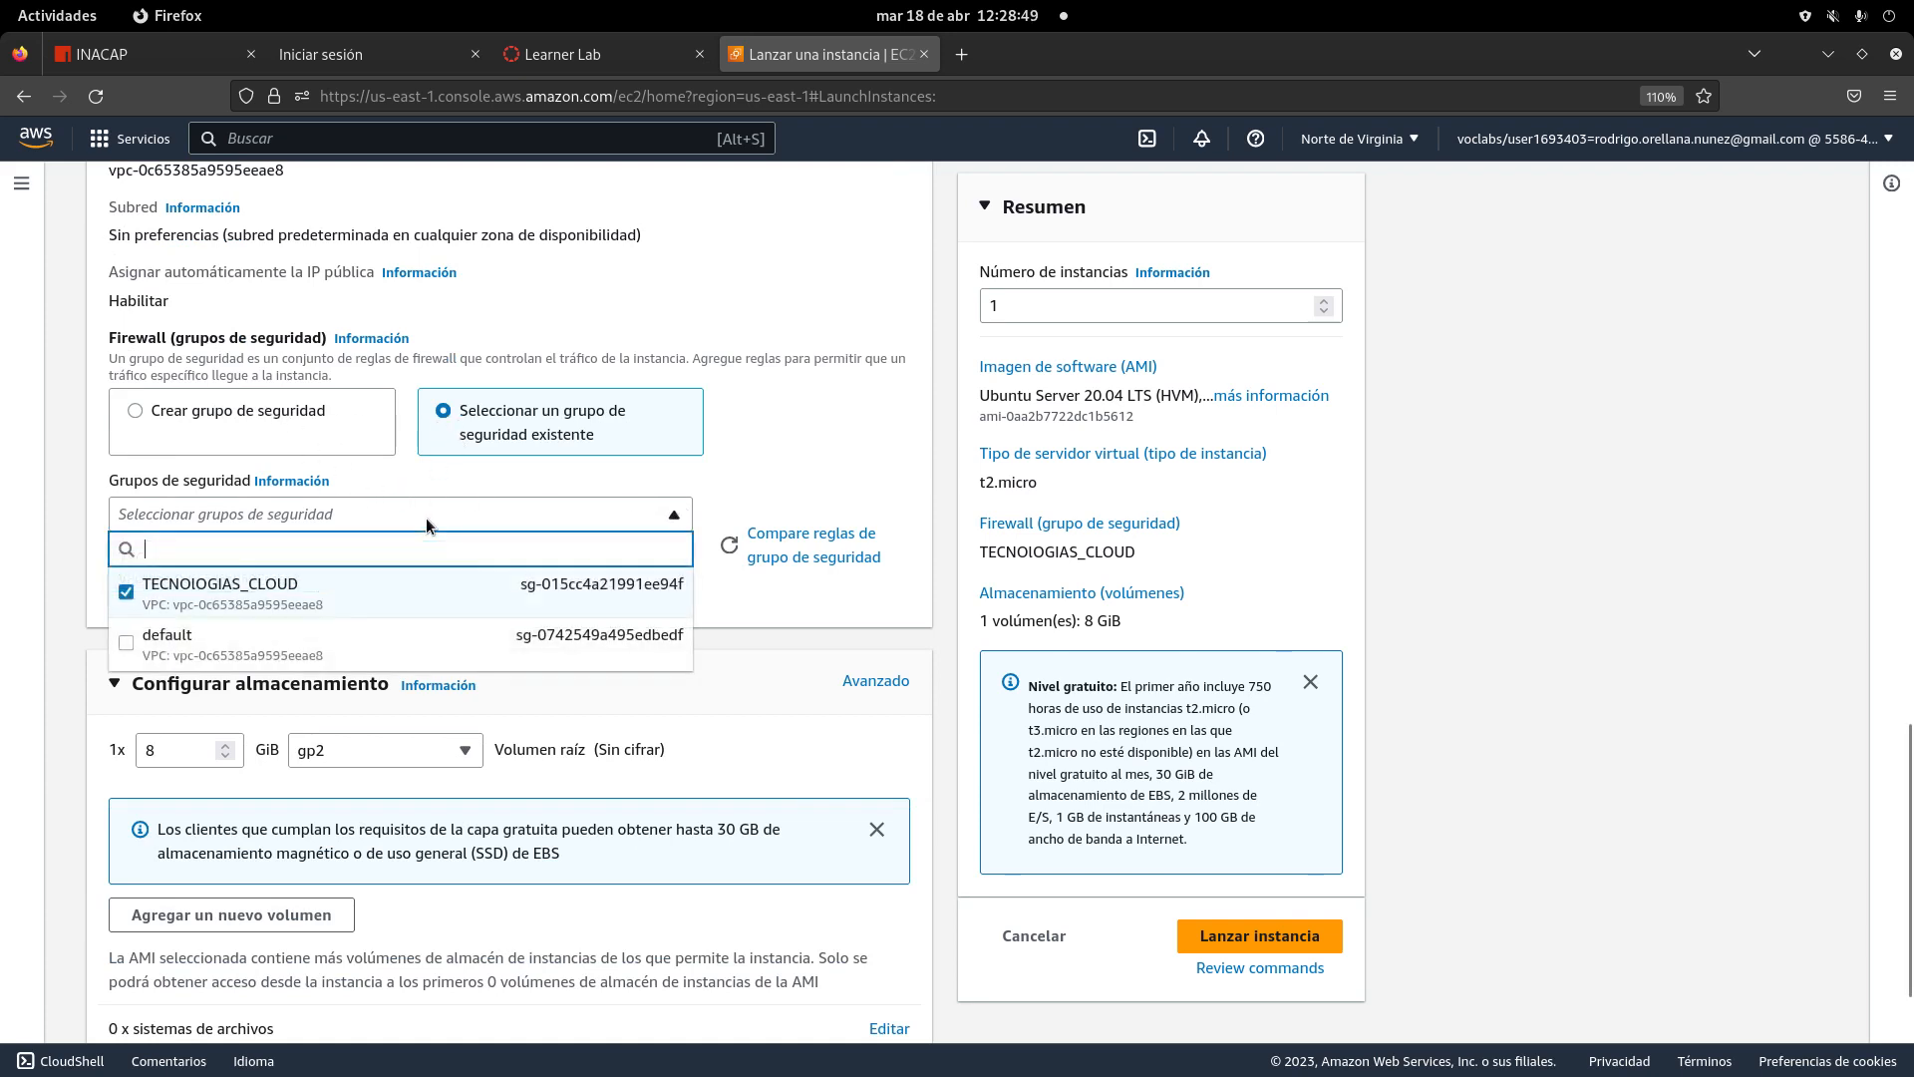
pyautogui.click(326, 415)
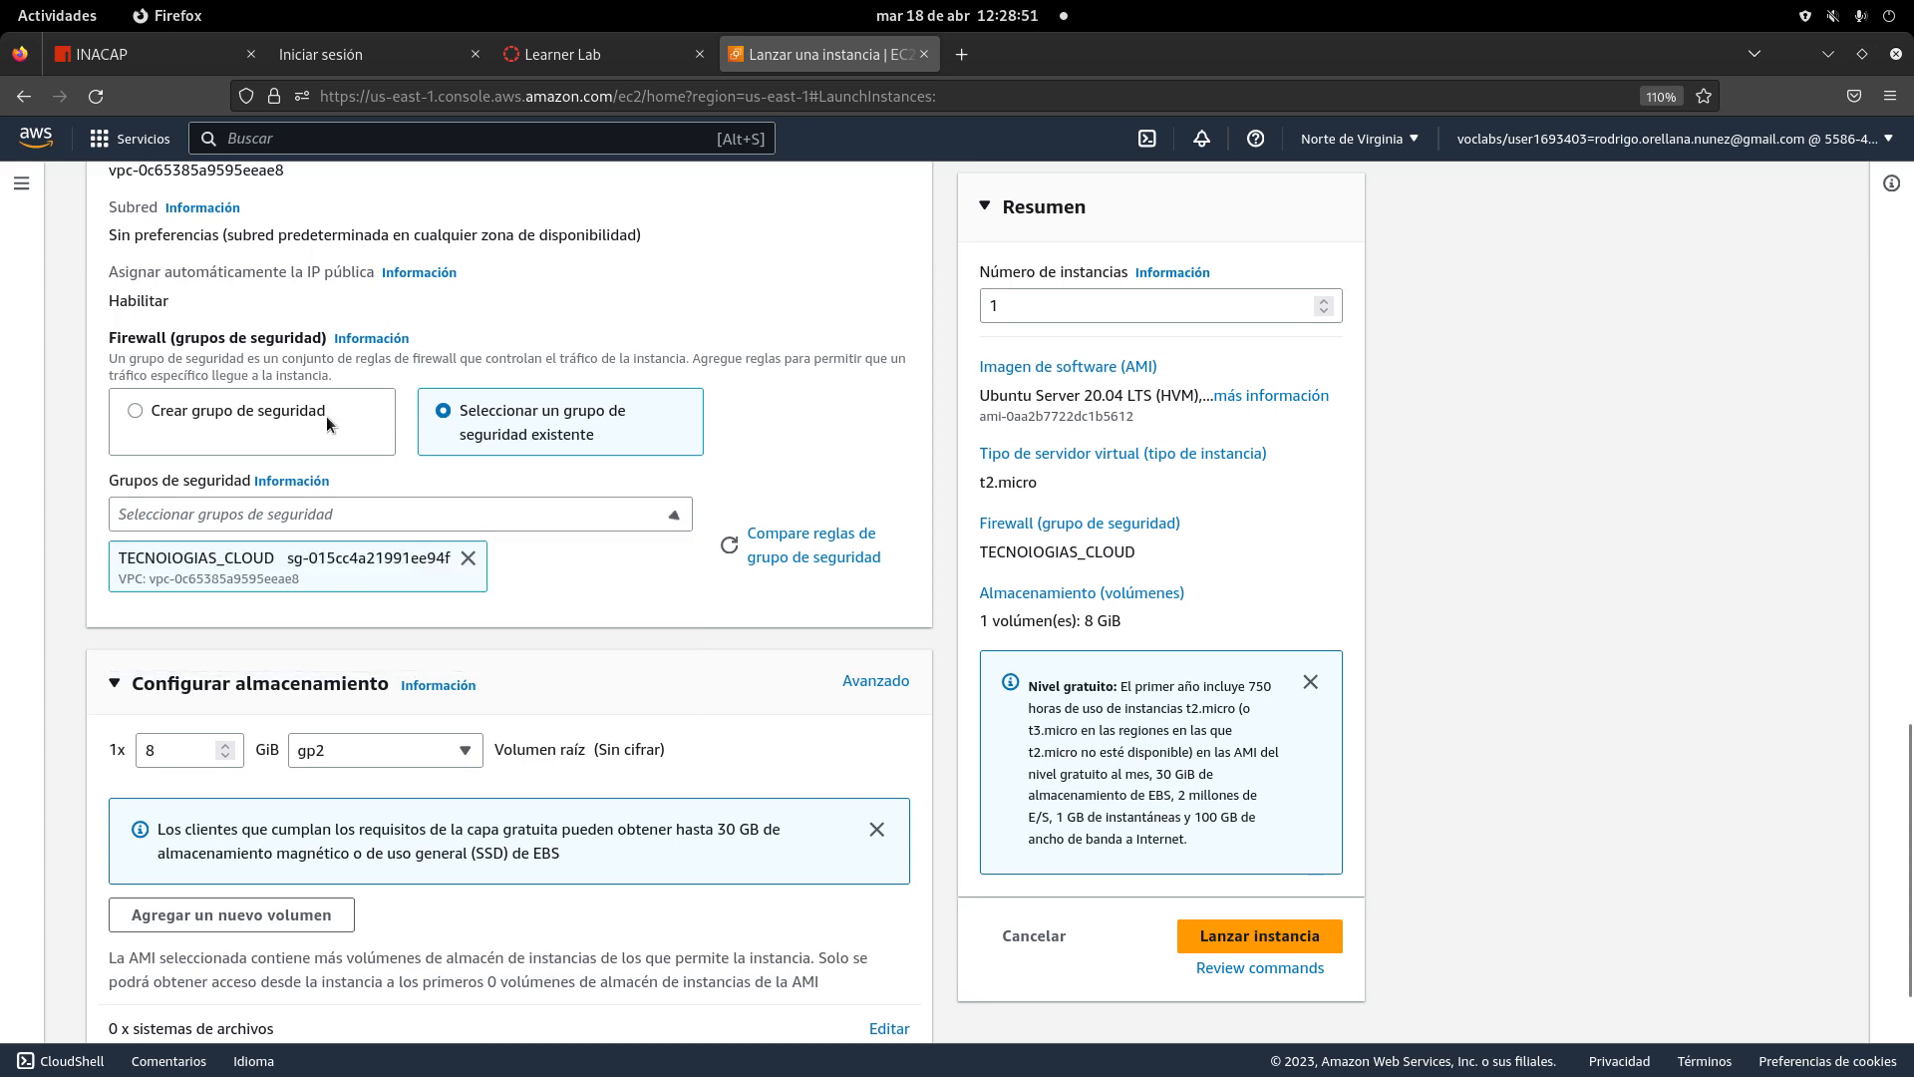
pyautogui.click(319, 417)
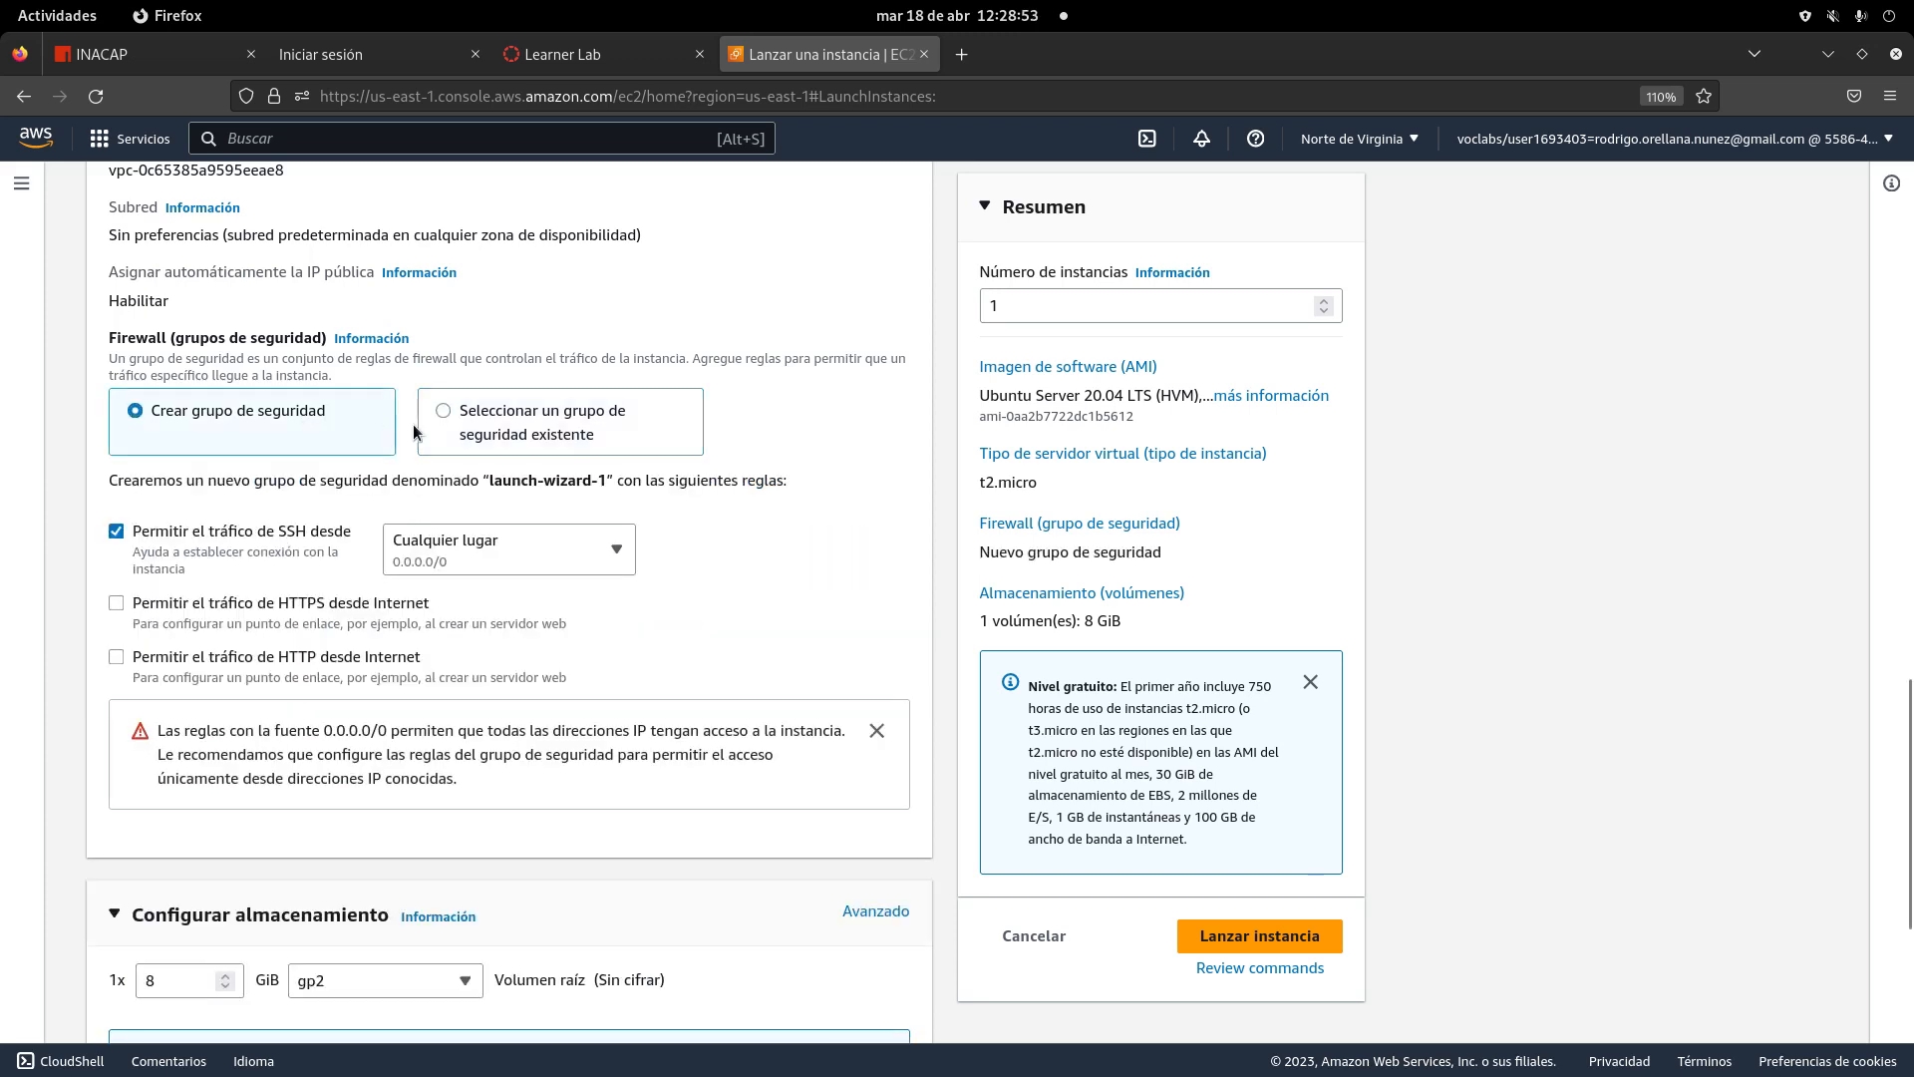
pyautogui.click(489, 418)
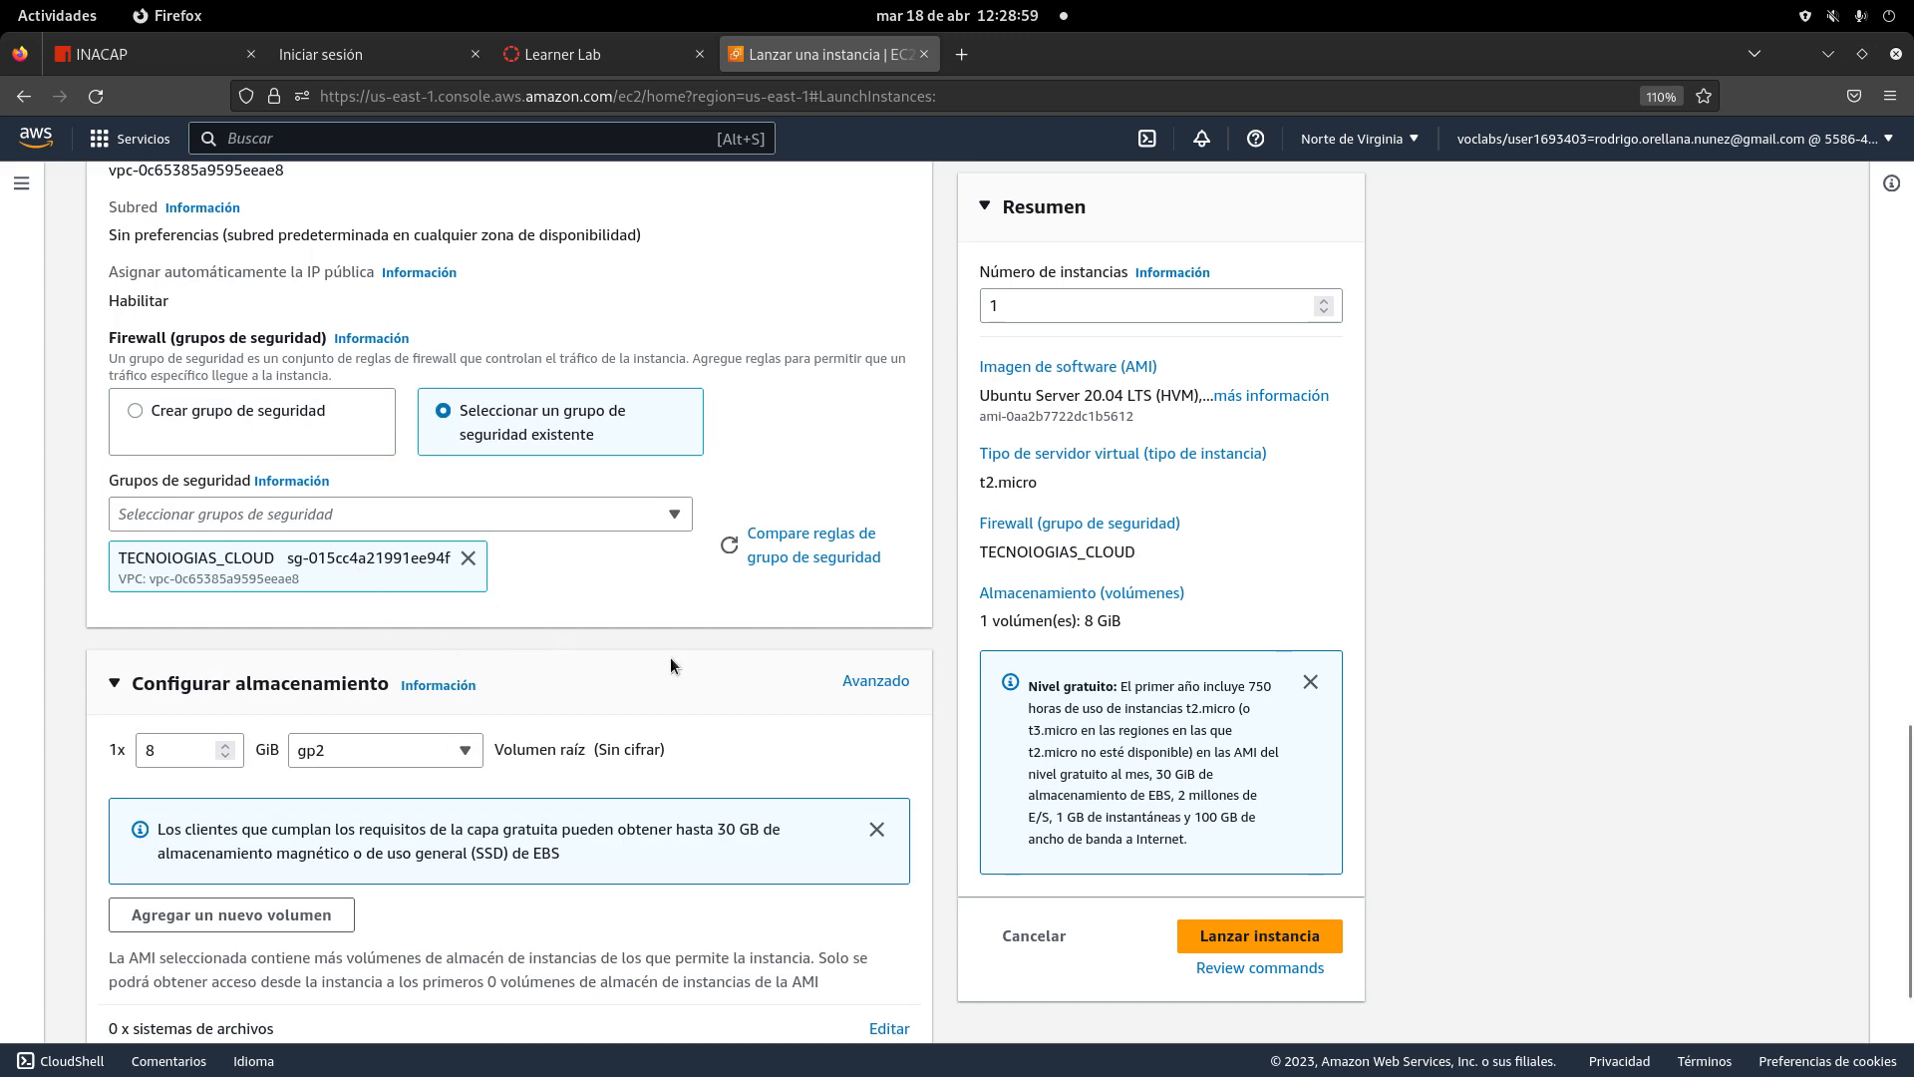
pyautogui.scroll(4, 1212, 526)
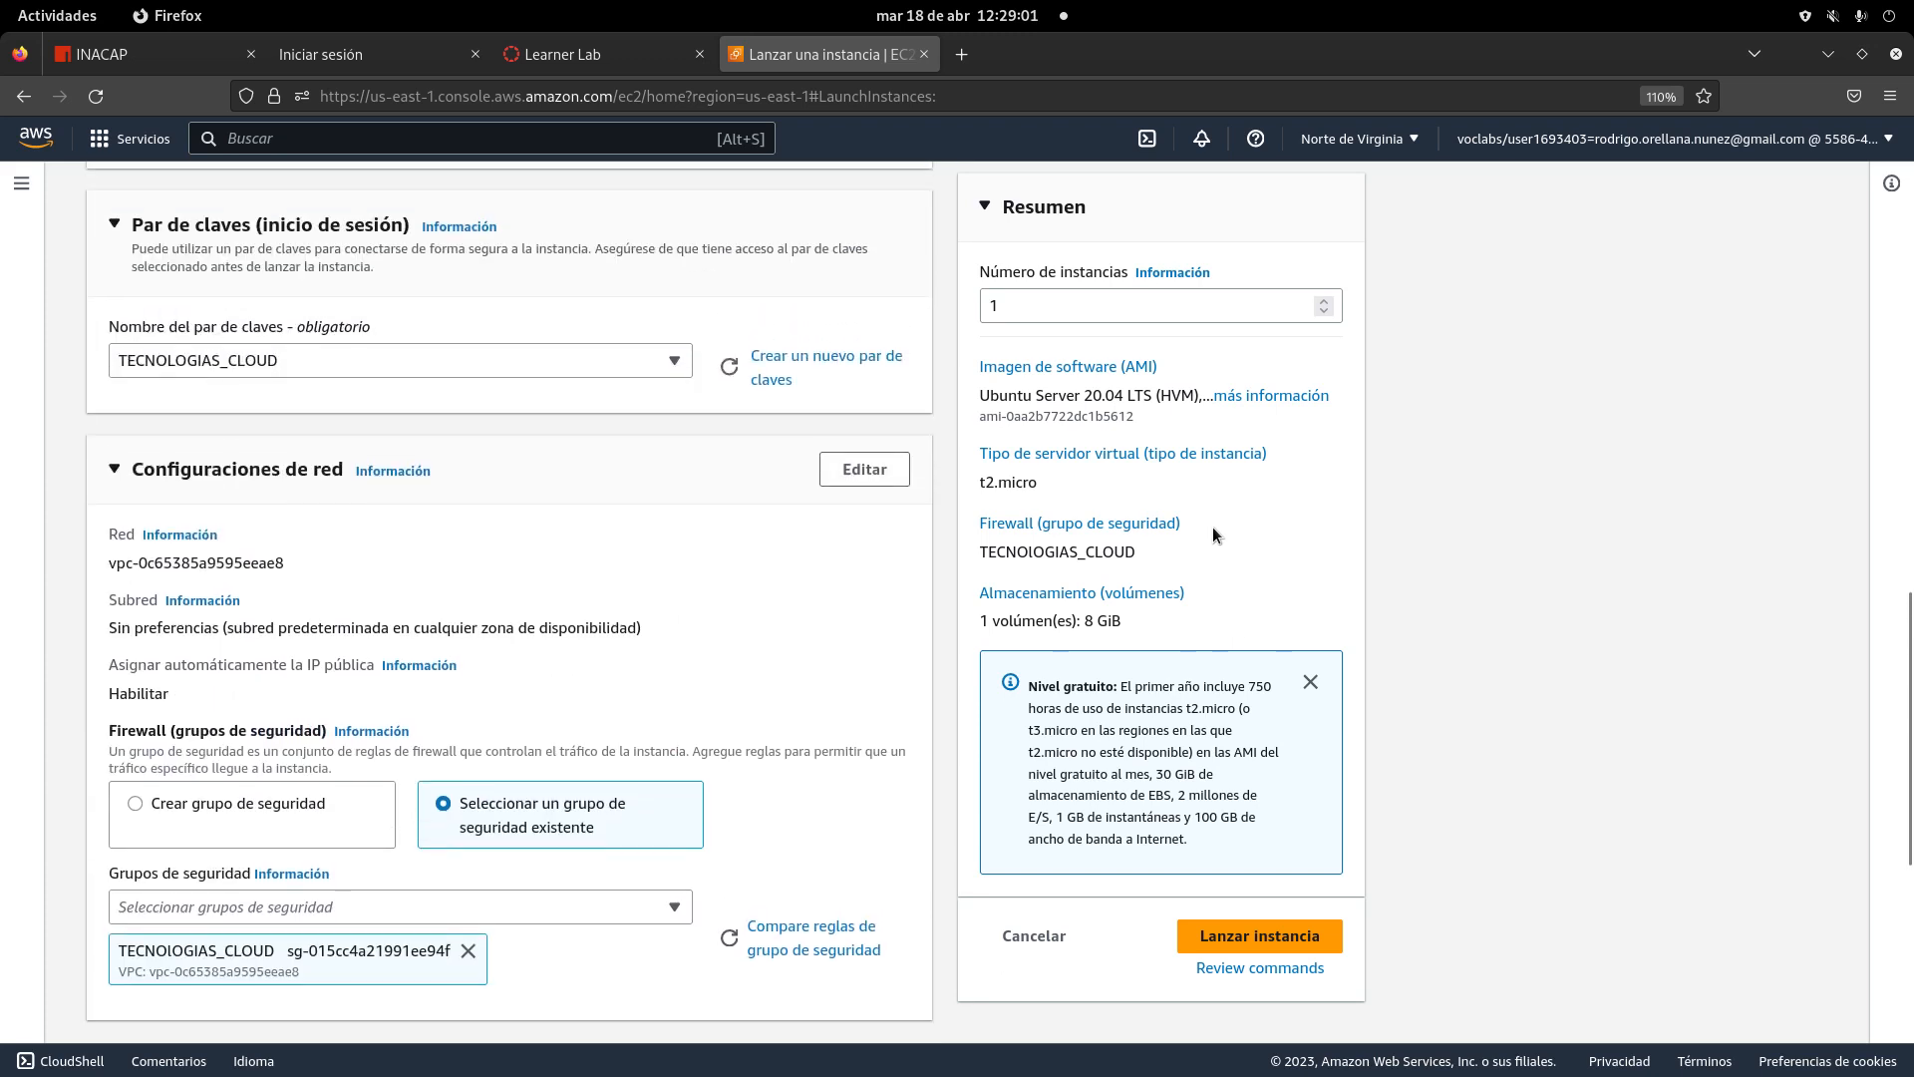
pyautogui.scroll(-5, 1212, 527)
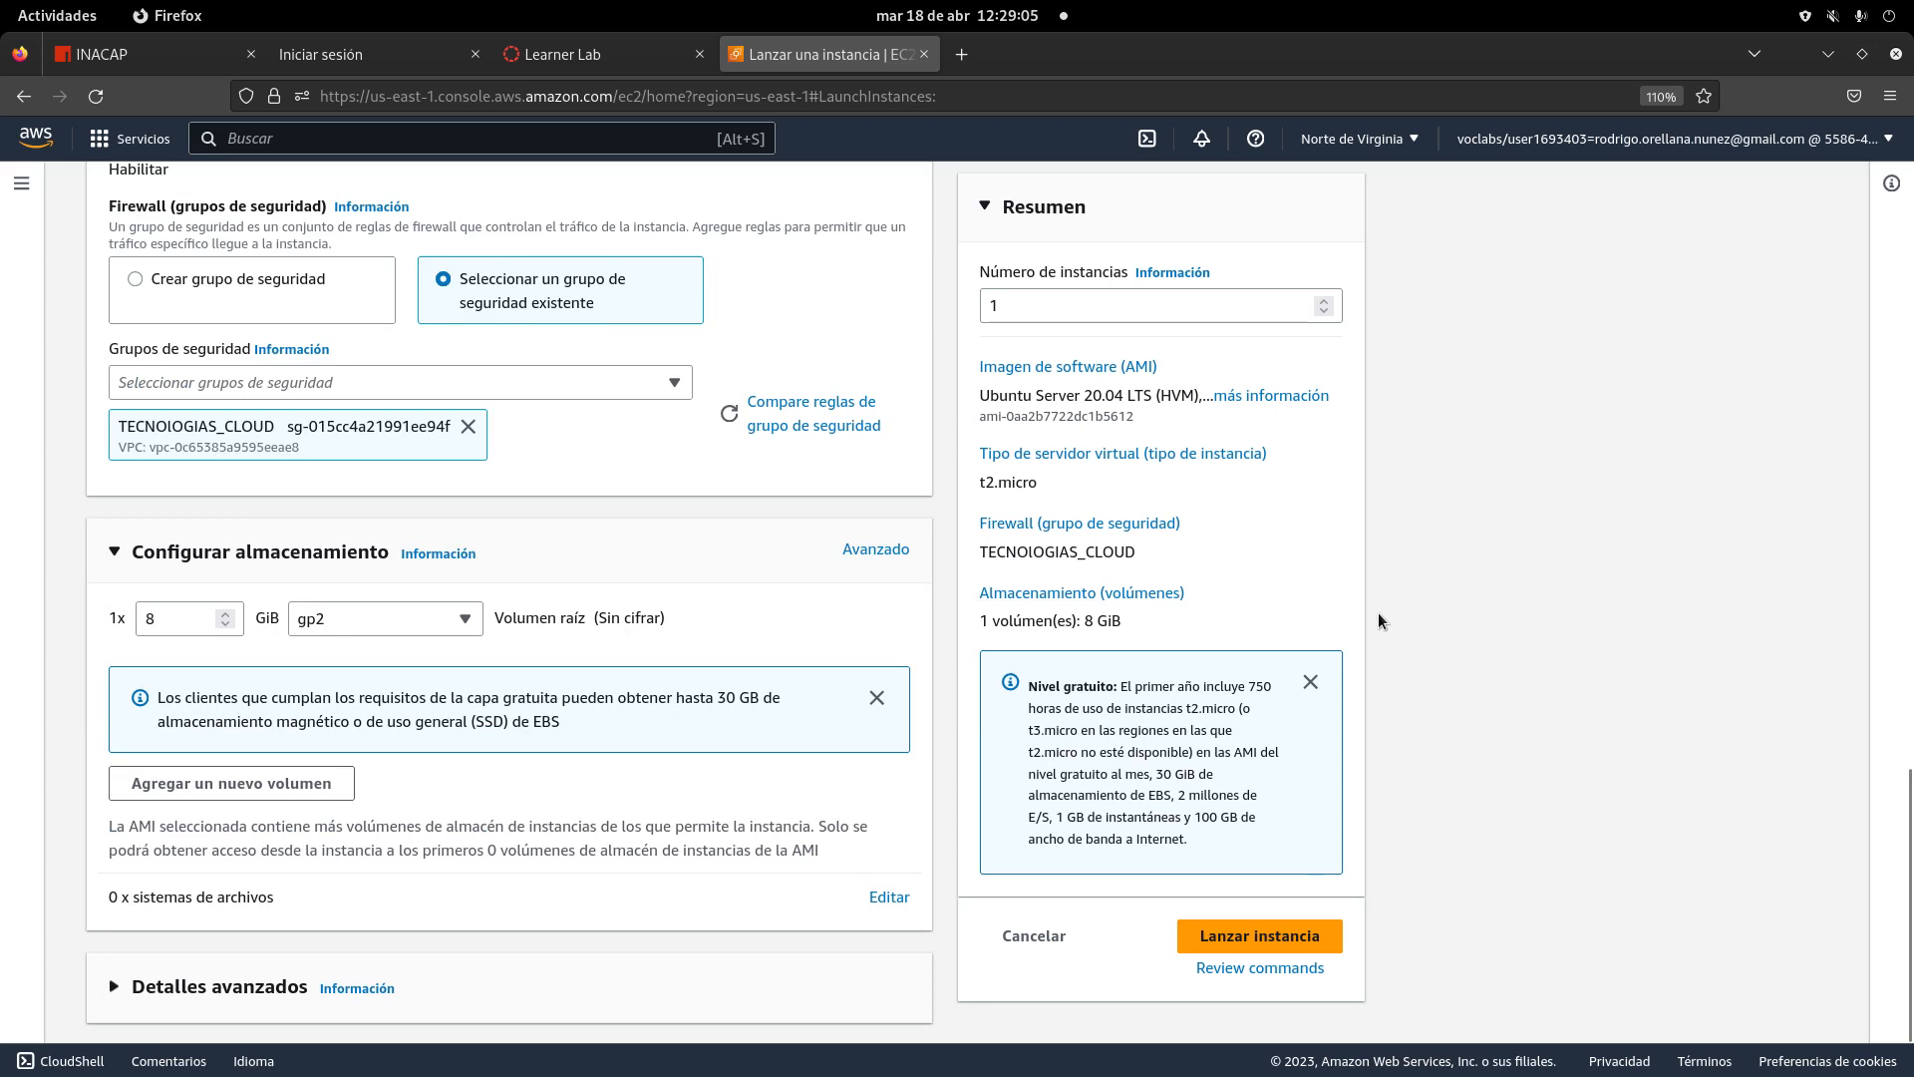
# - Recheck the network settings and the available key pairs, keeping TECNOLOGIAS_CLOUD selected for the instance
pyautogui.scroll(4, 693, 535)
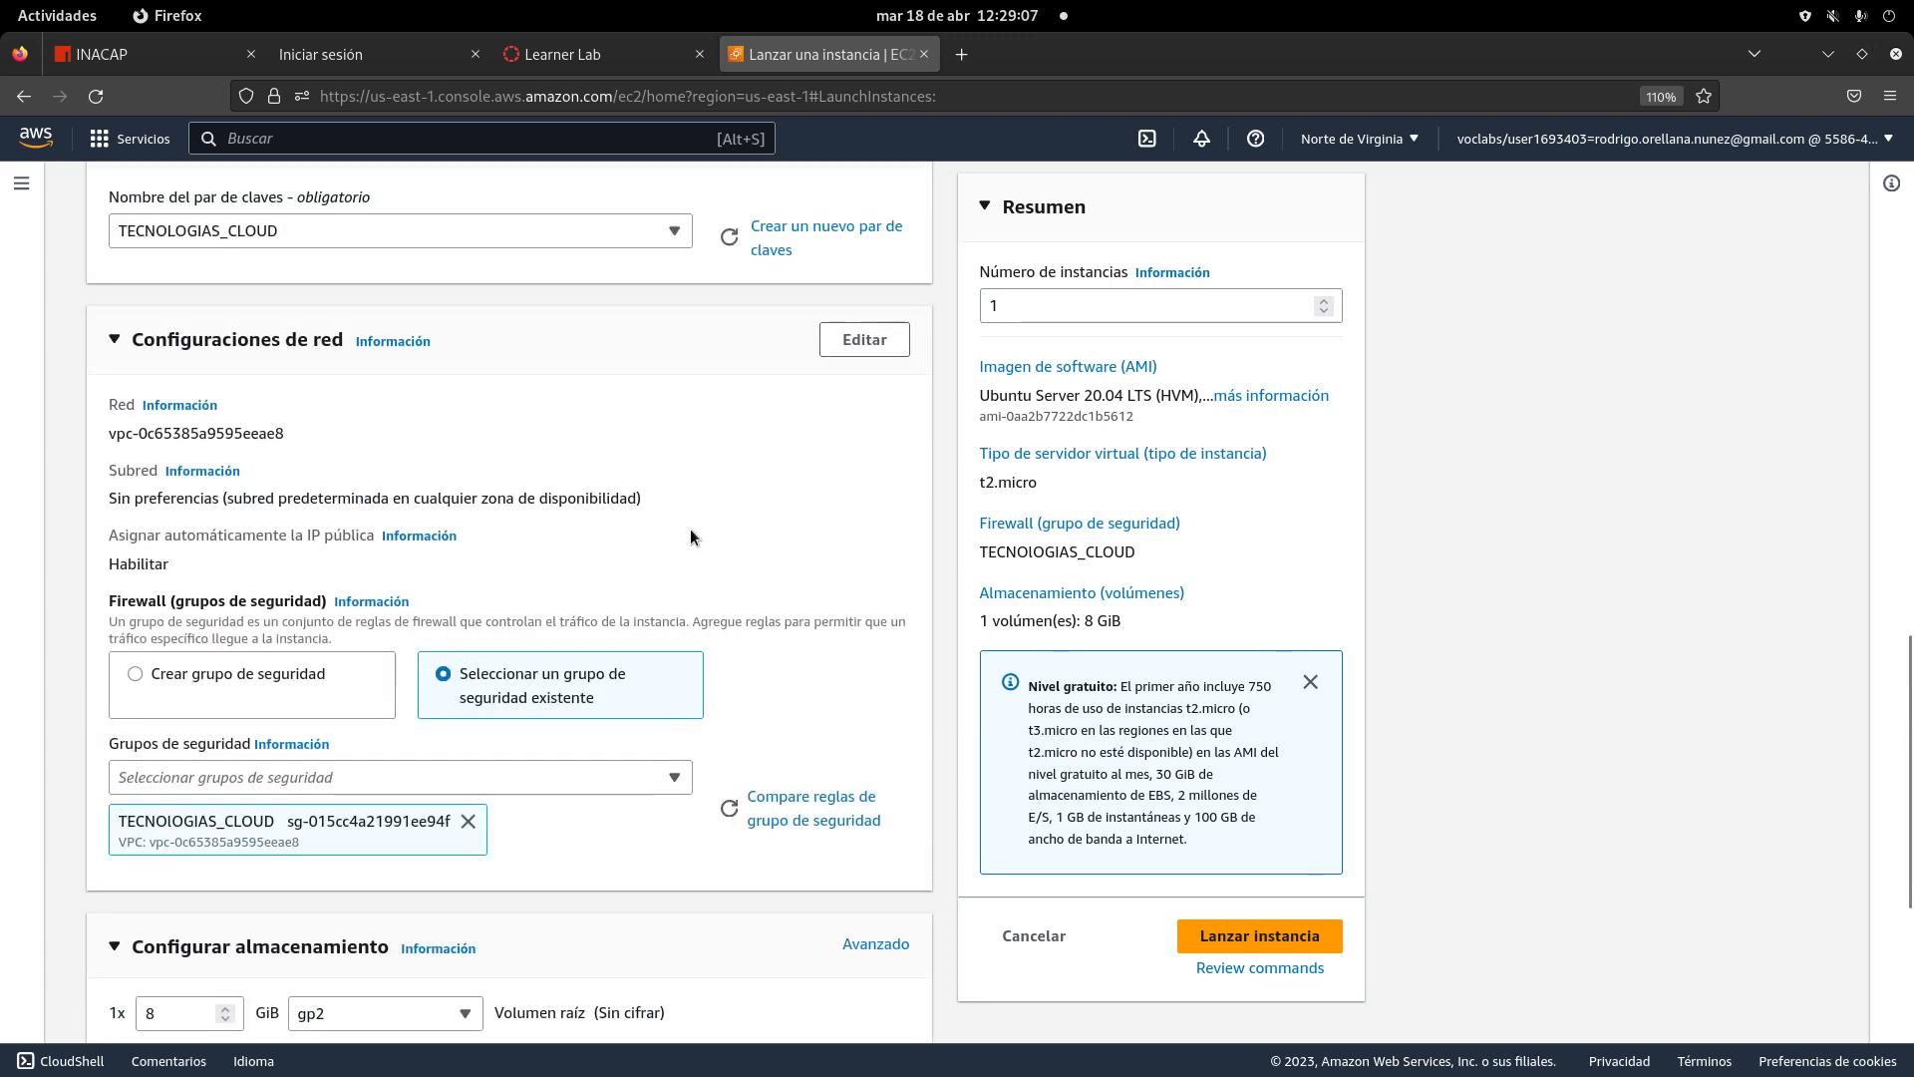
pyautogui.scroll(1, 689, 536)
pyautogui.scroll(-1, 689, 537)
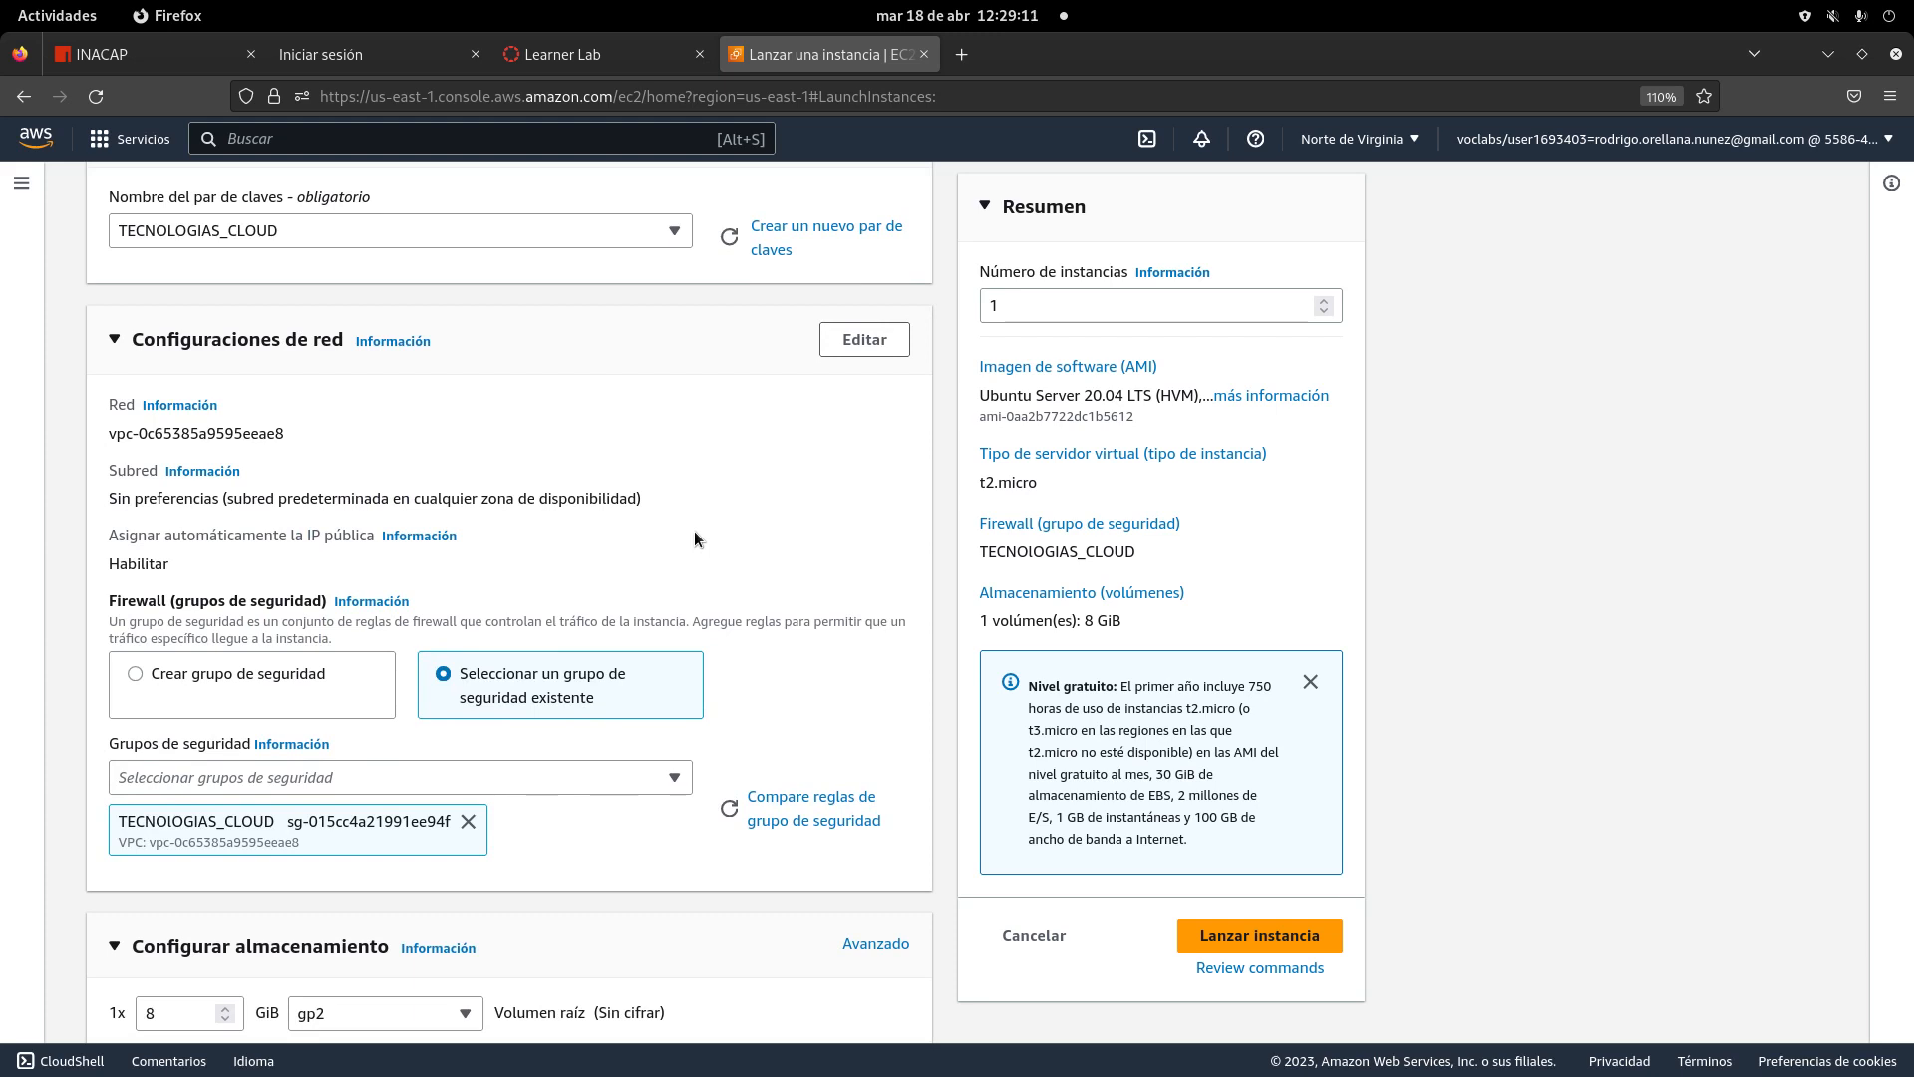
pyautogui.scroll(4, 694, 538)
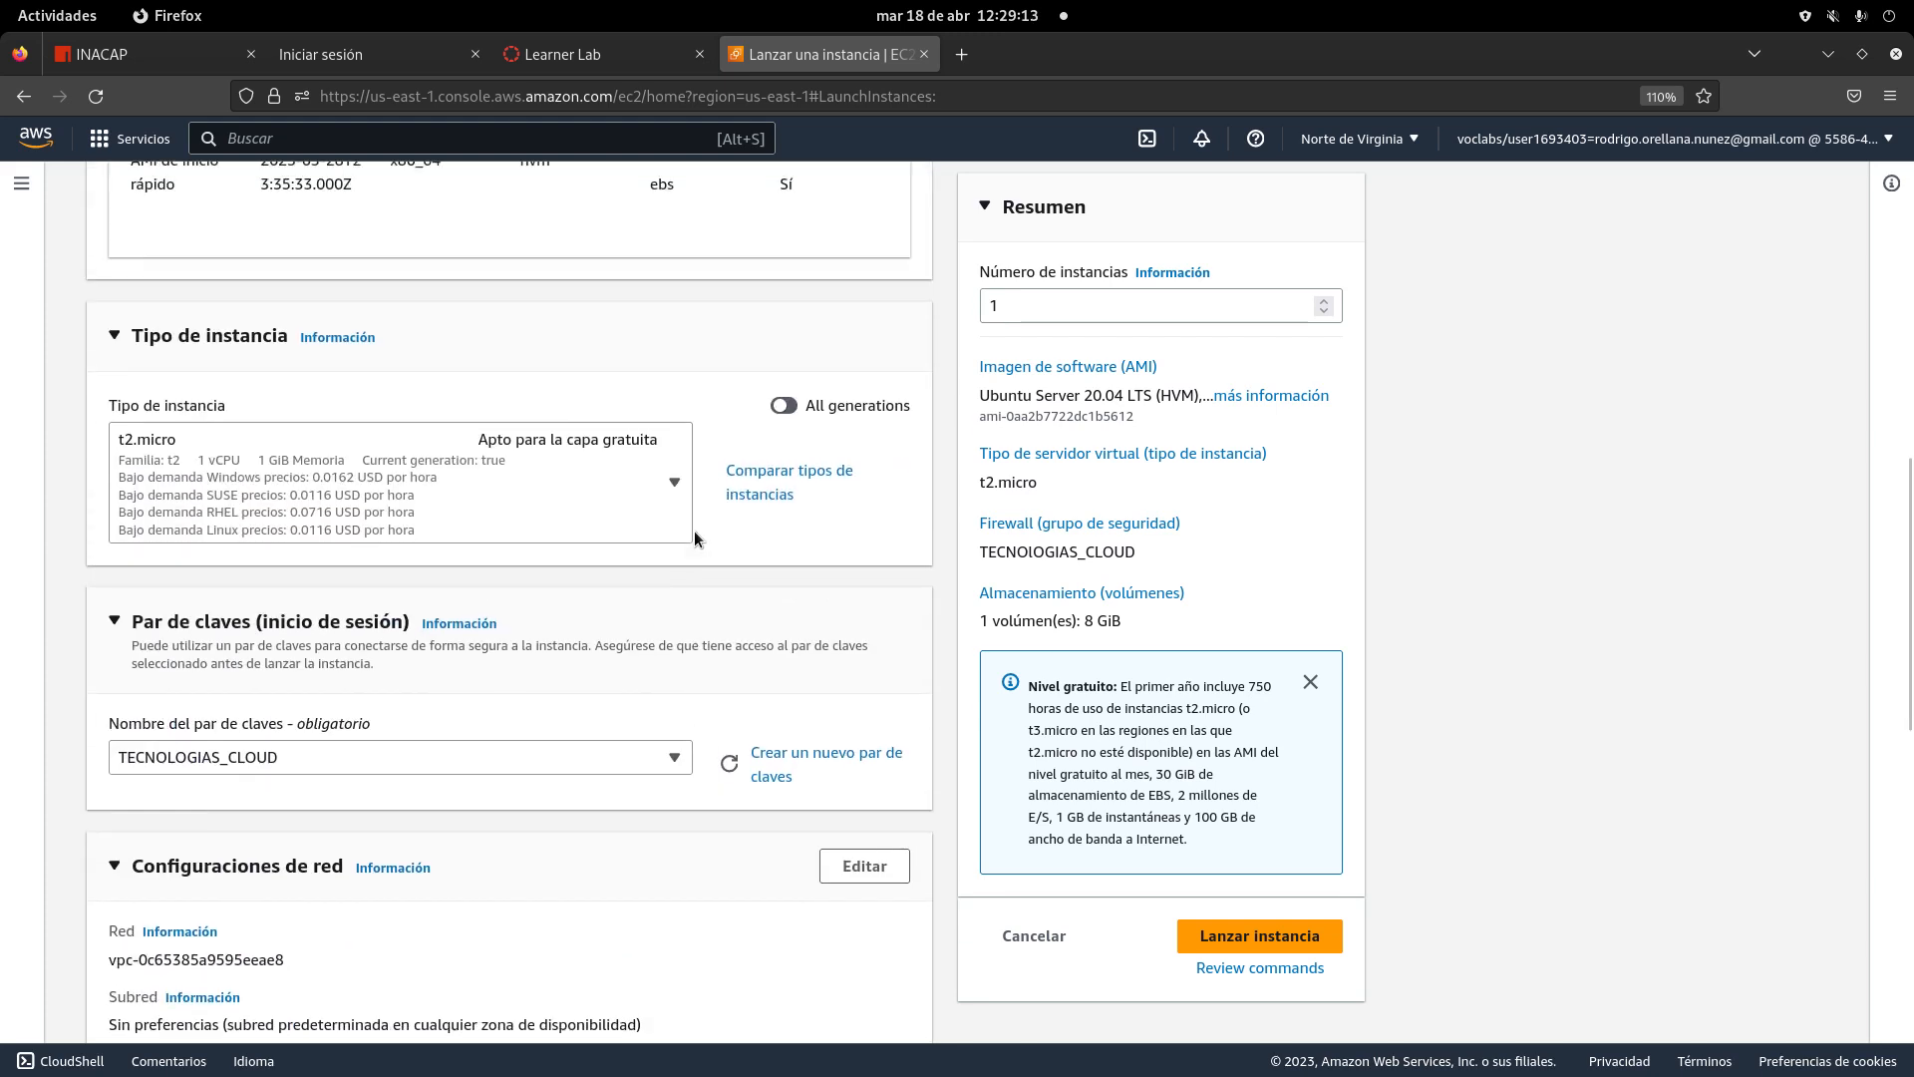
pyautogui.click(656, 762)
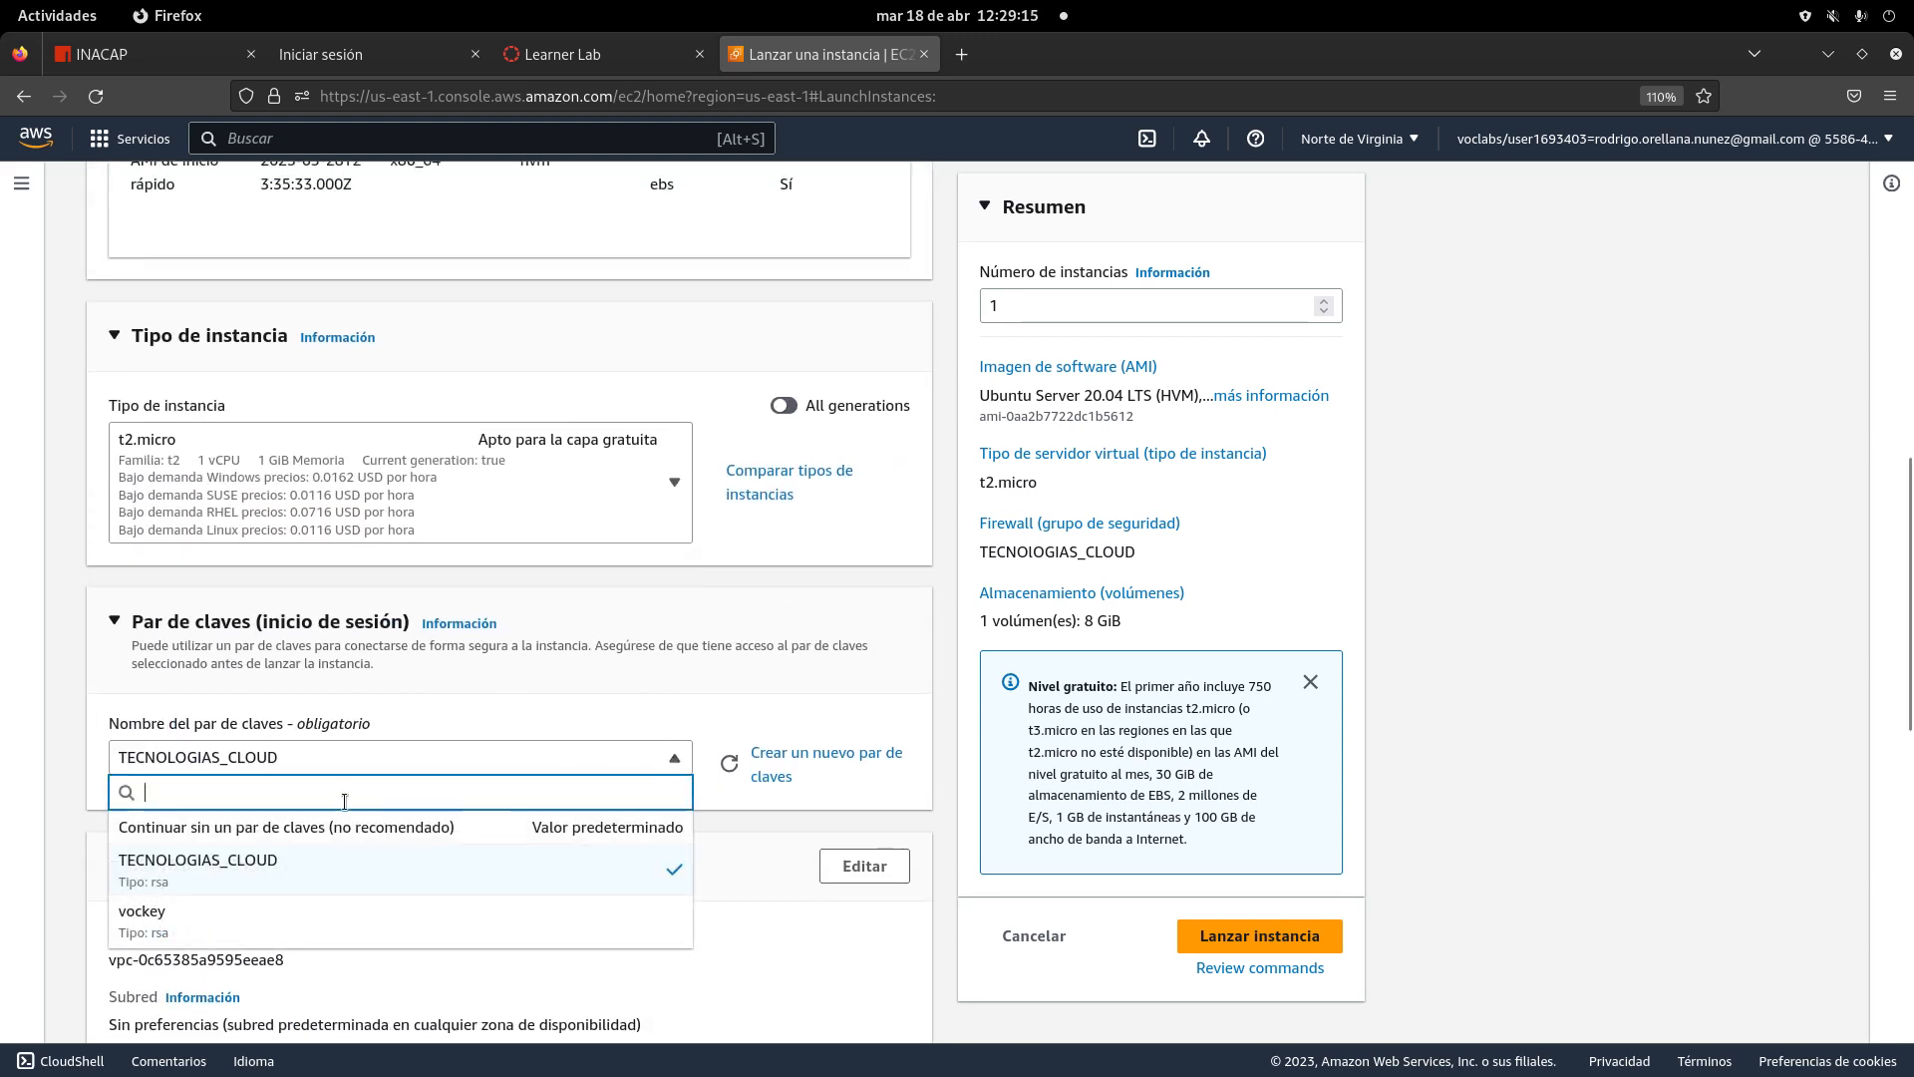
pyautogui.click(344, 869)
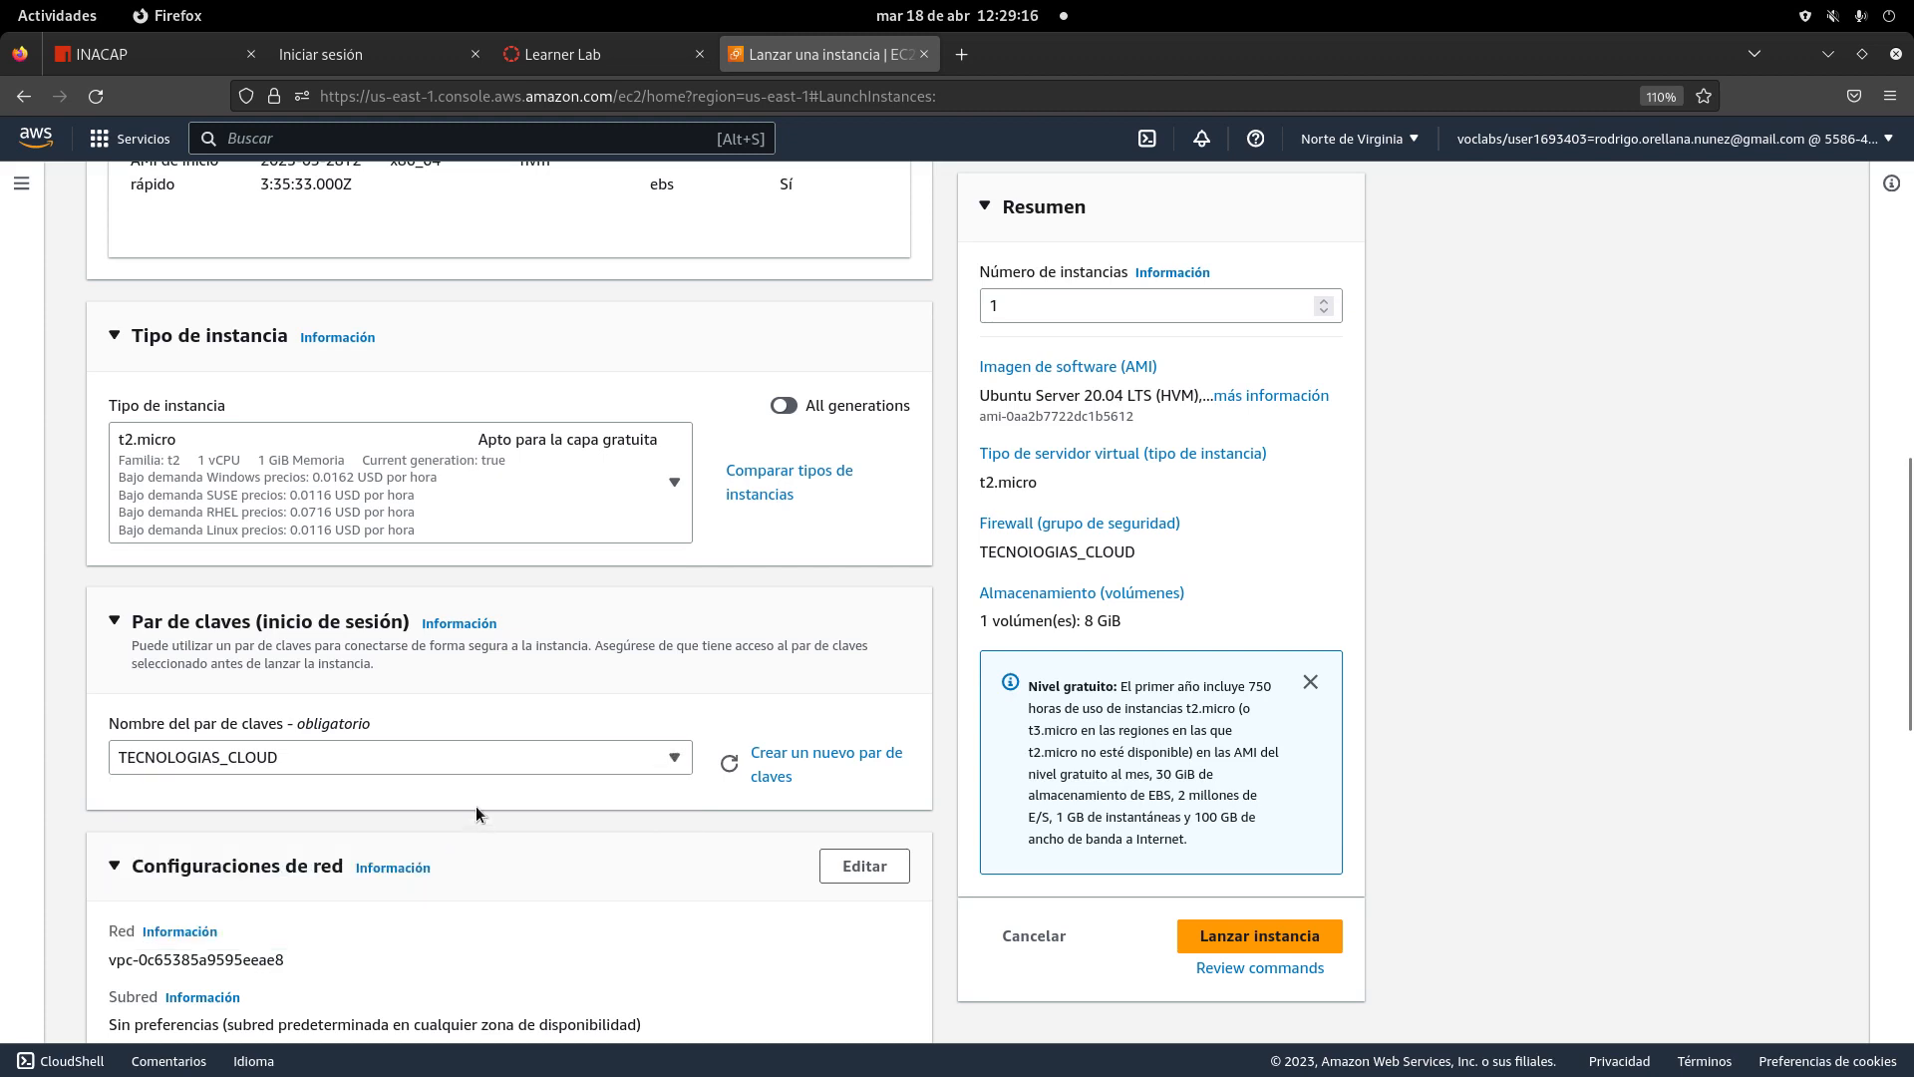
pyautogui.click(532, 761)
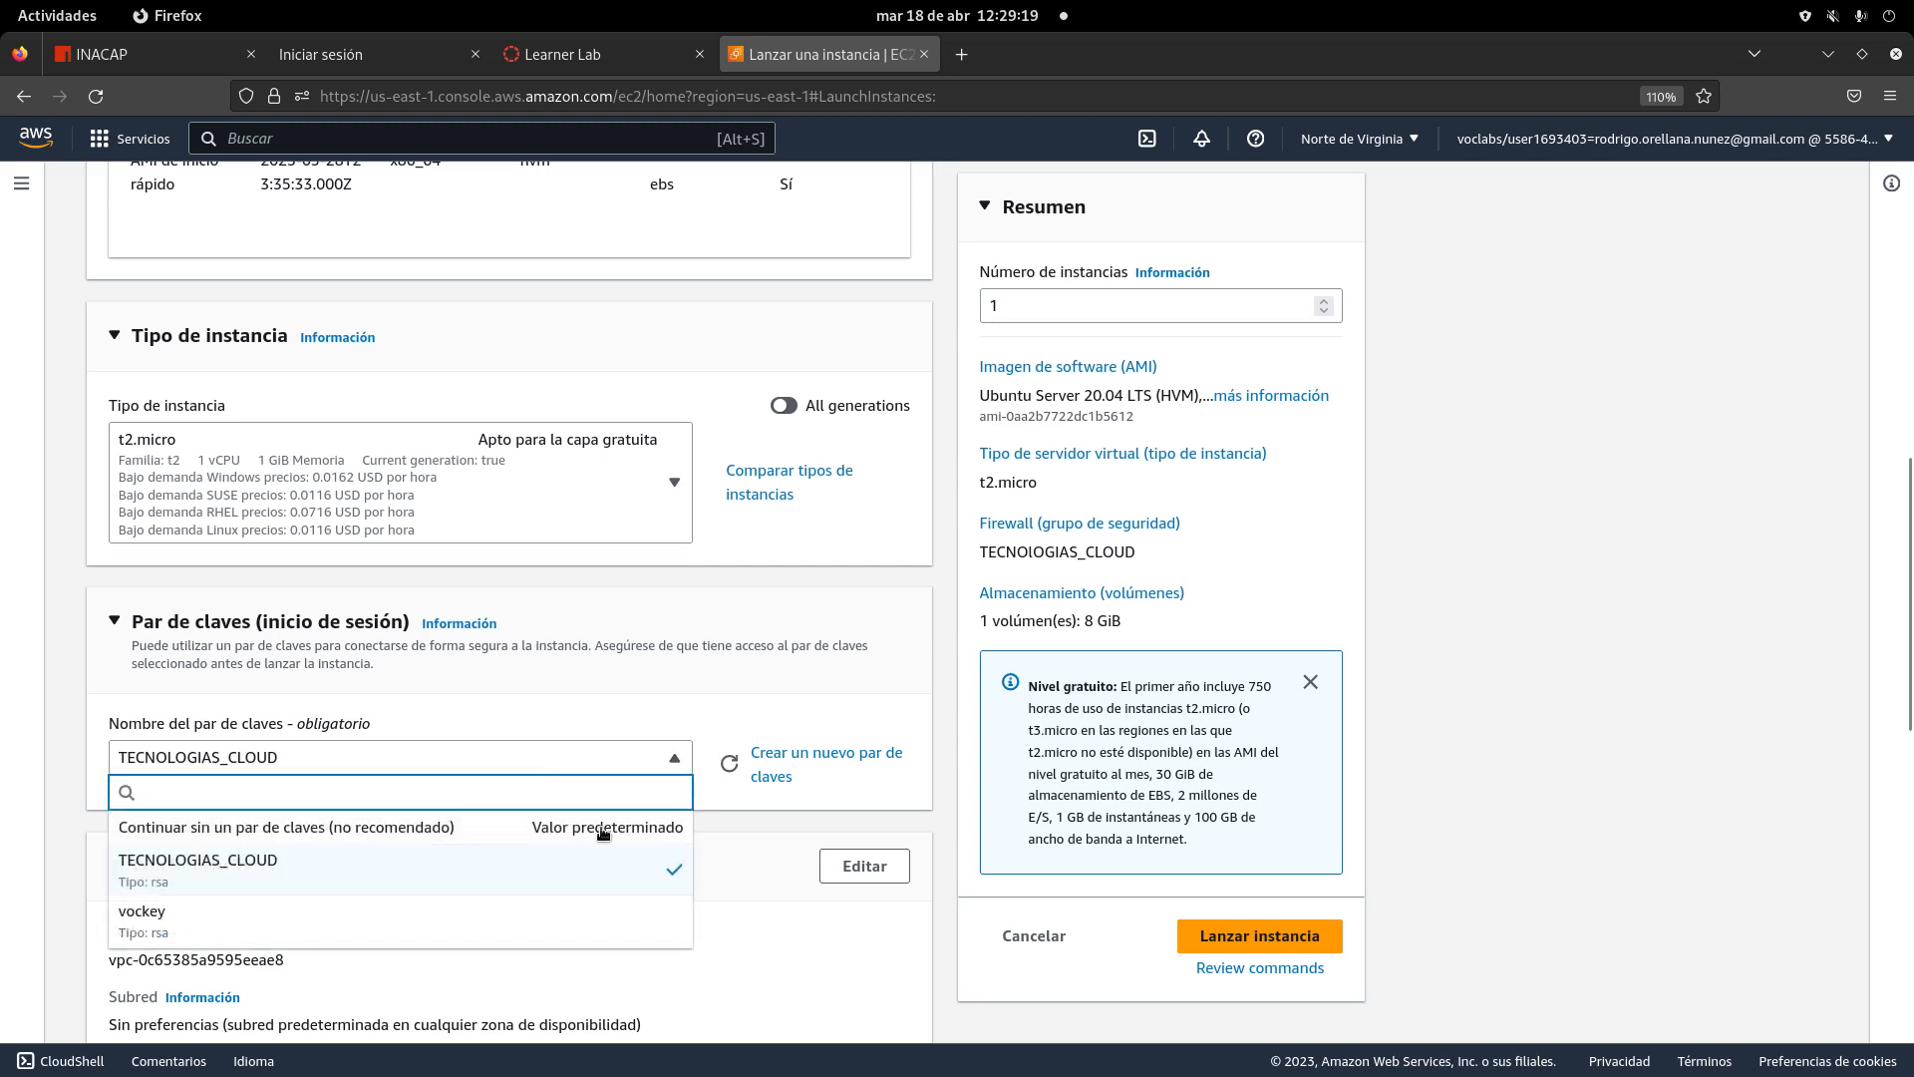
pyautogui.click(726, 886)
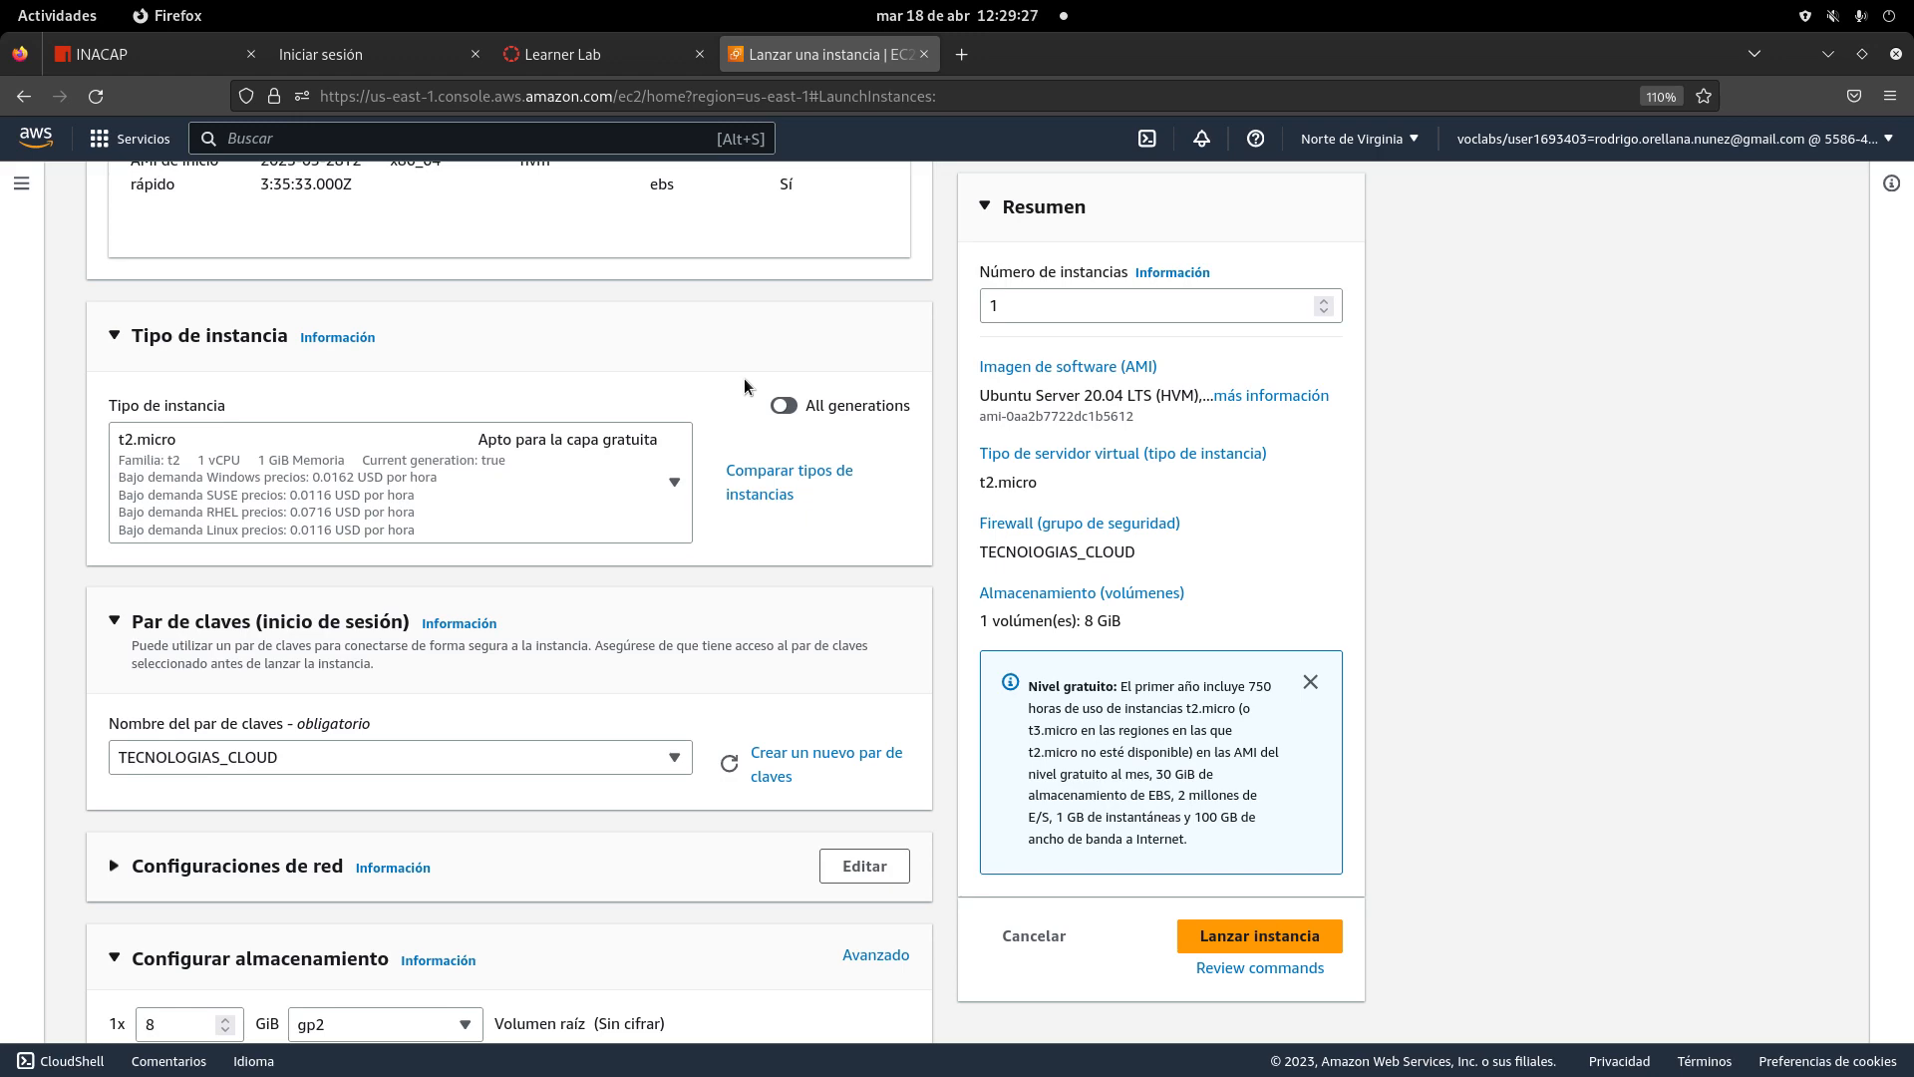
pyautogui.click(57, 15)
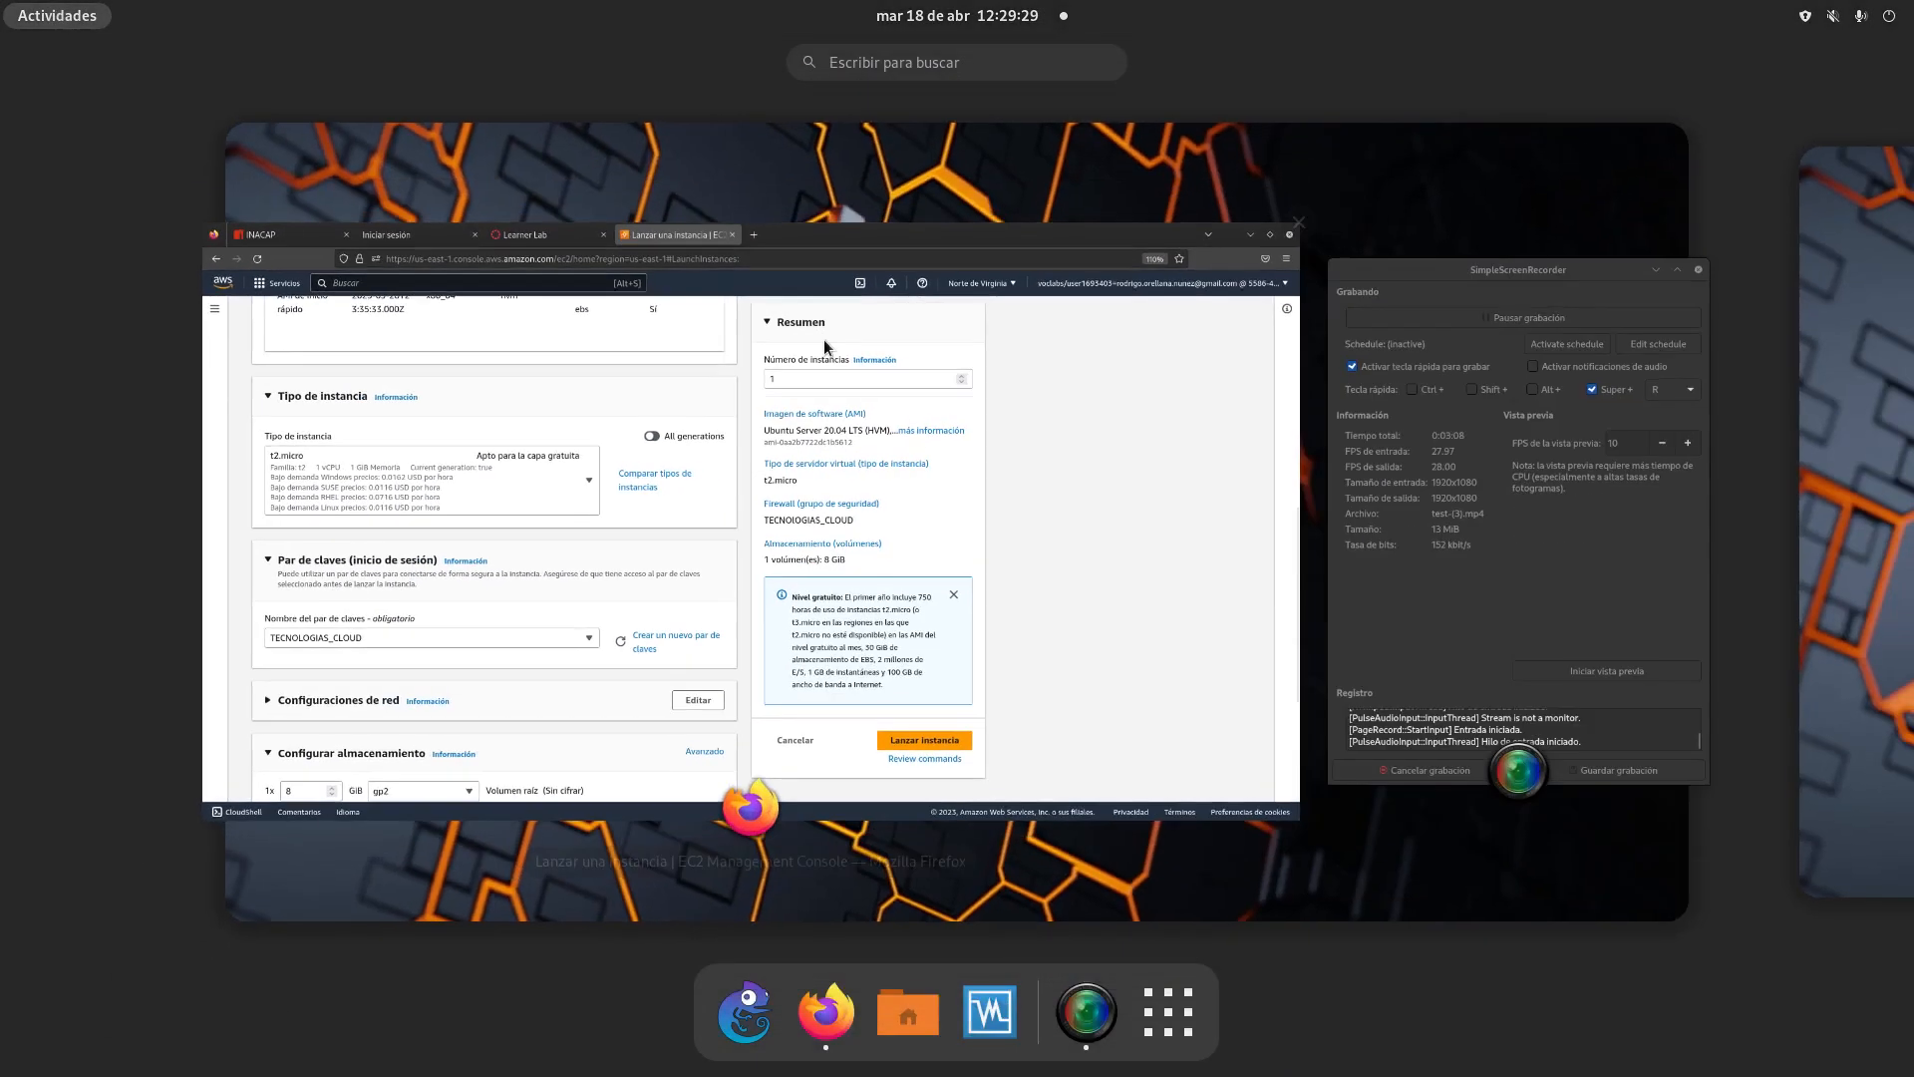
pyautogui.click(1447, 705)
pyautogui.moveTo(1583, 987); pyautogui.dragTo(1286, 117)
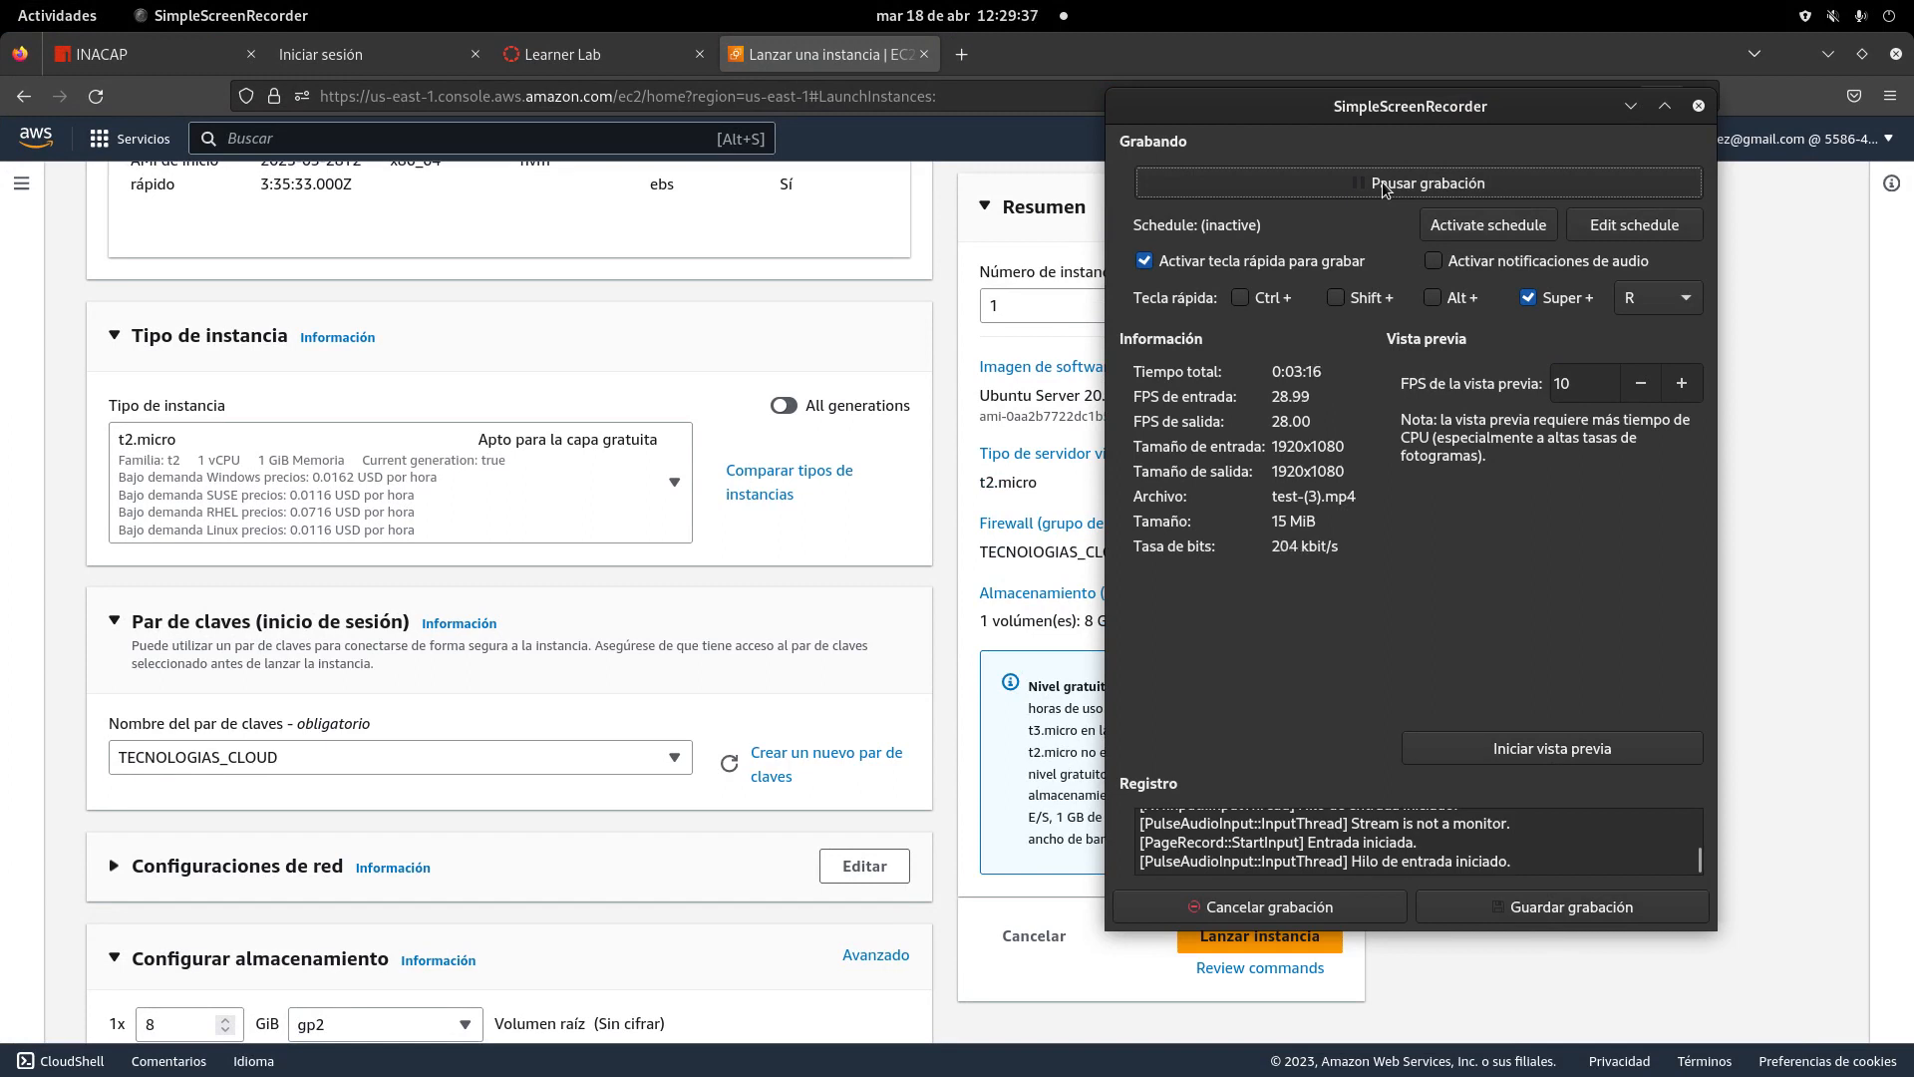
pyautogui.moveTo(1316, 106); pyautogui.dragTo(1290, 124)
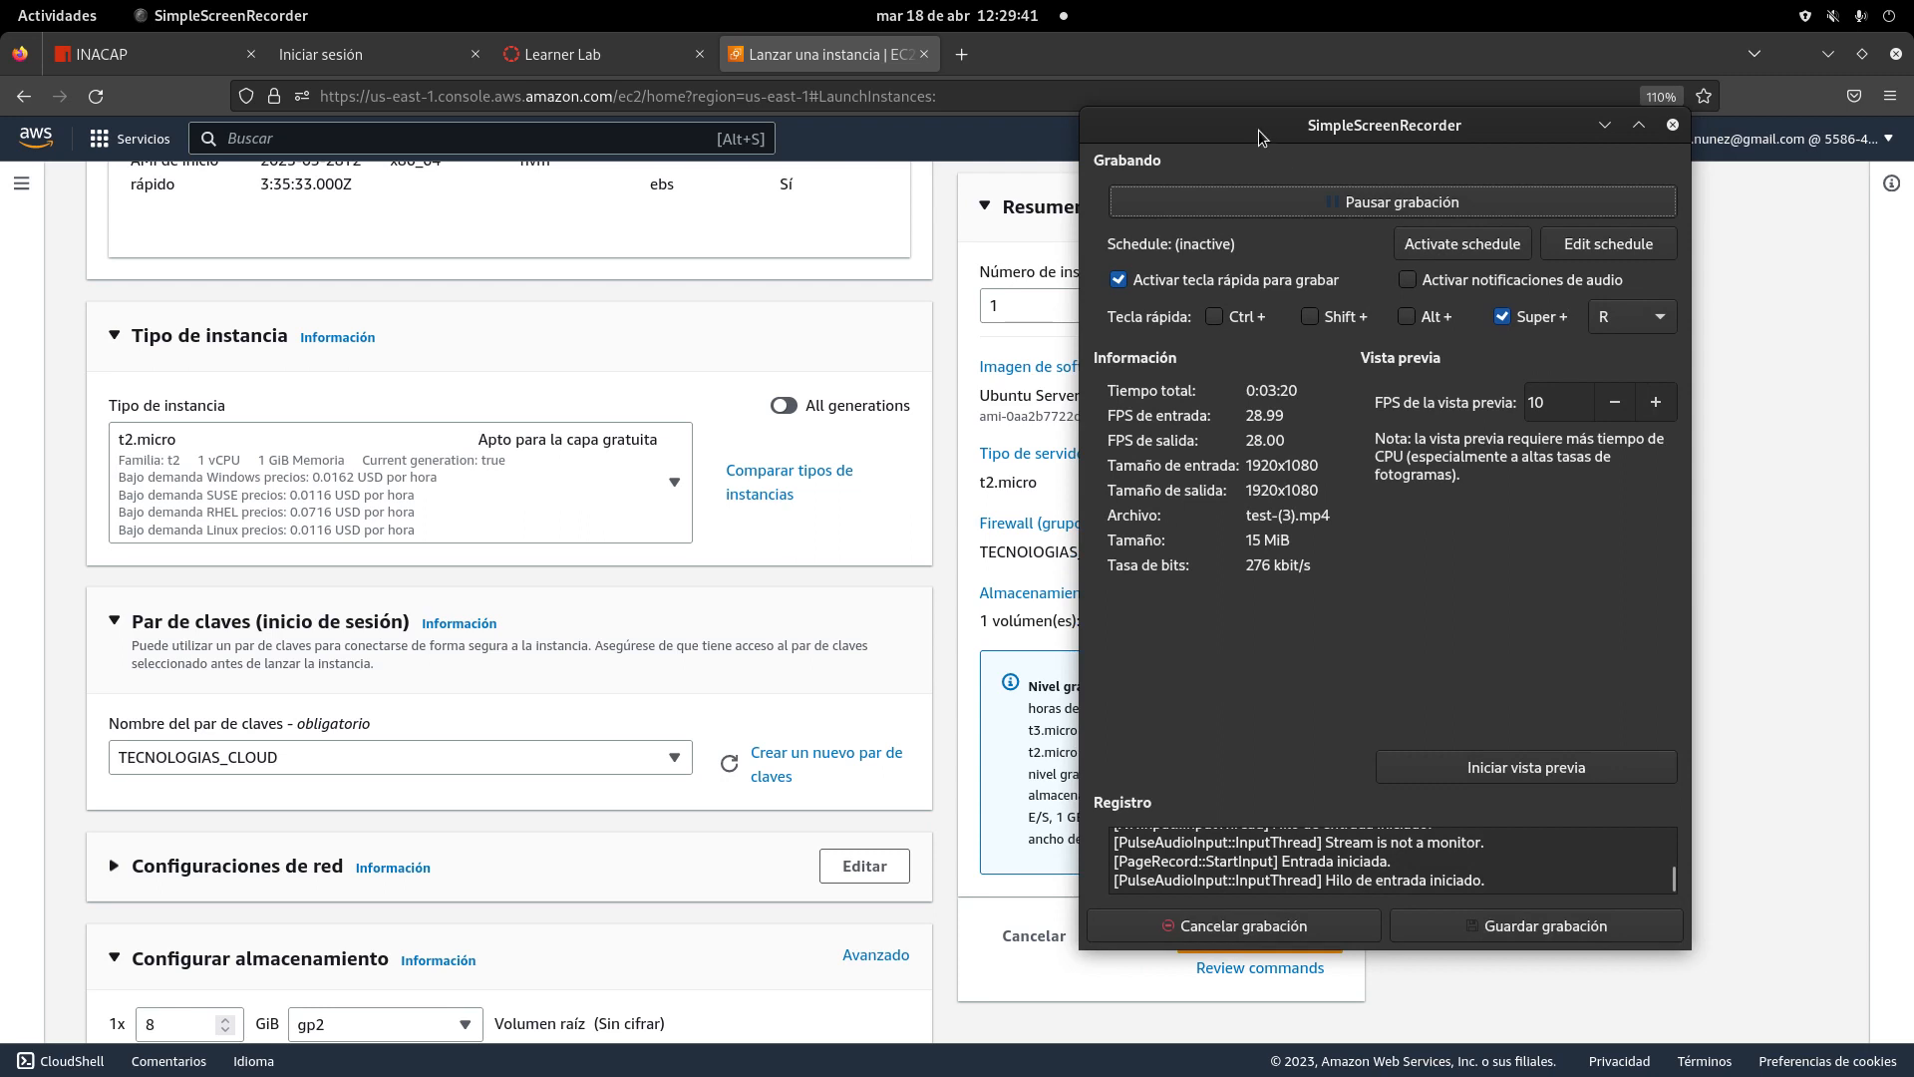
pyautogui.moveTo(1259, 136); pyautogui.dragTo(1473, 941)
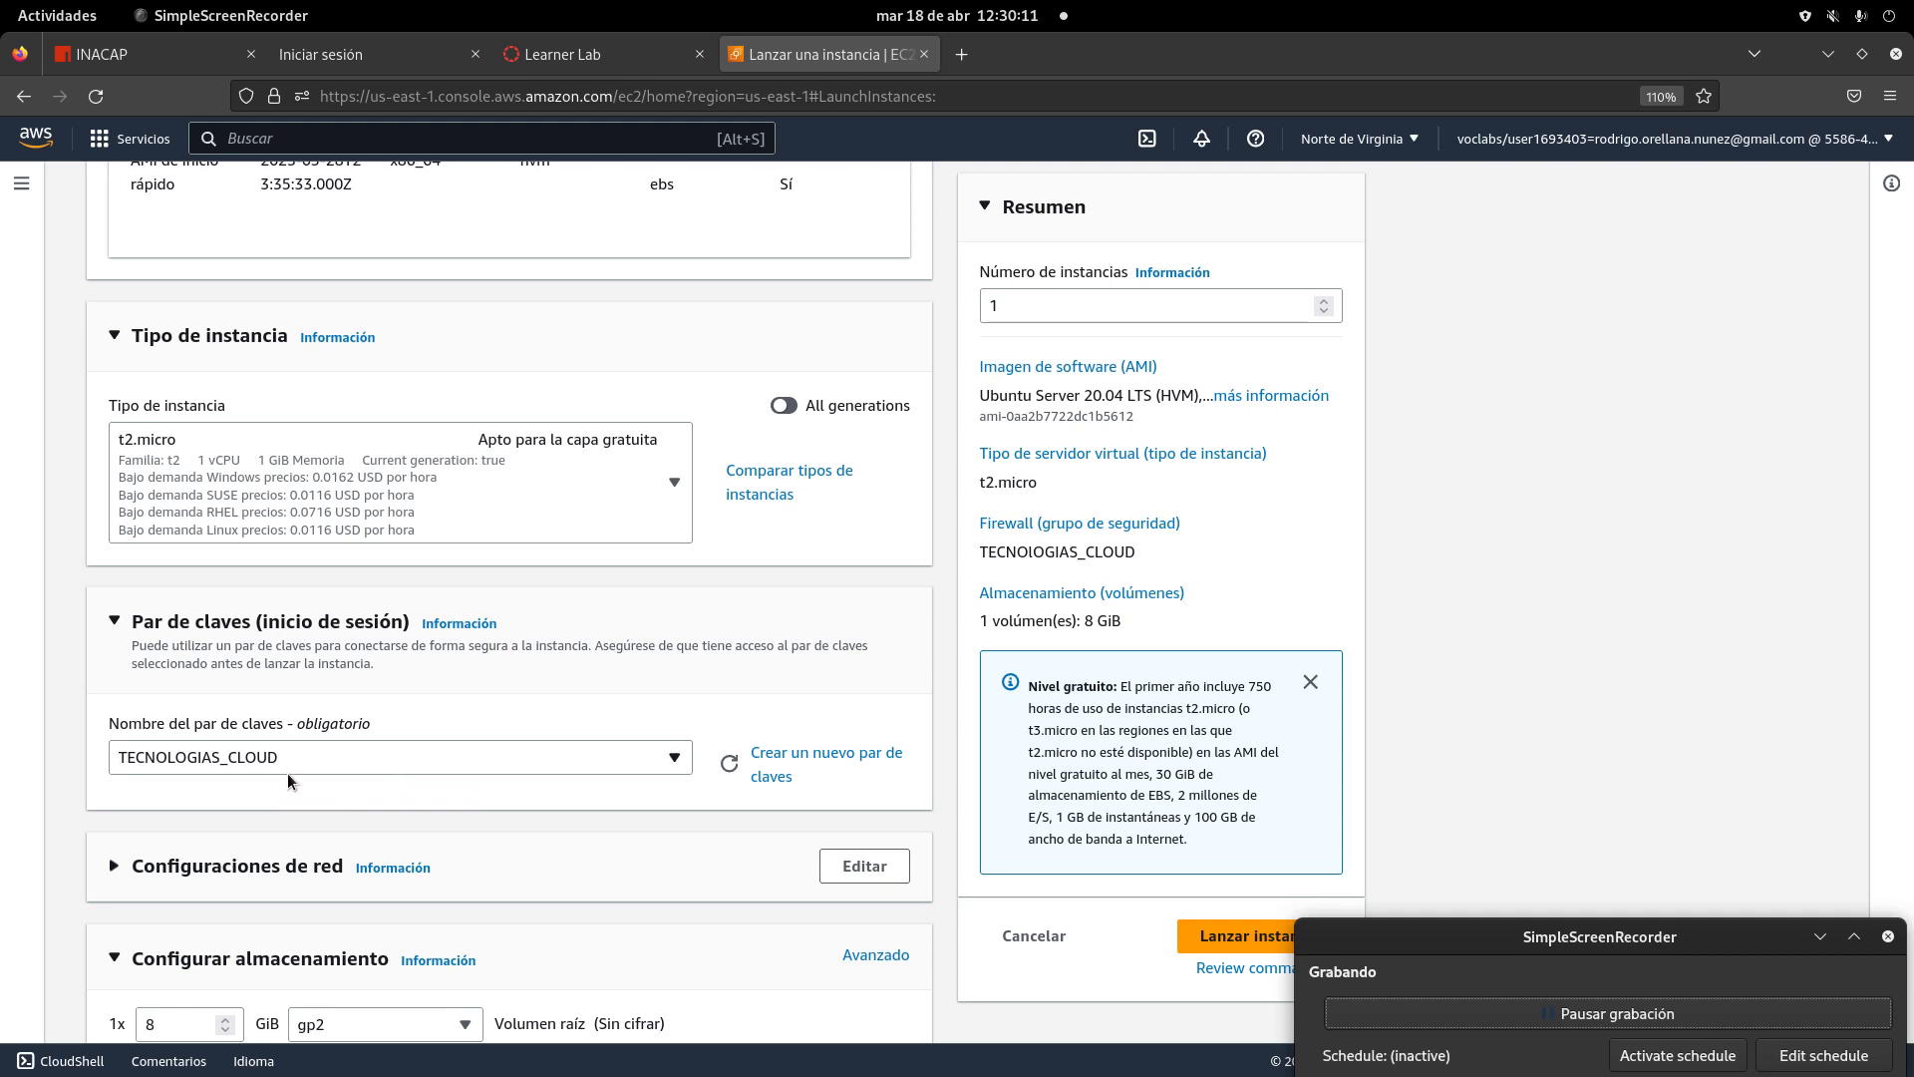
# - Switch to the file manager and locate TECNOLOGIAS_CLOUD.pem in the Tecnologia Cloud - 1D folder under Descargas
pyautogui.doubleClick(1057, 51)
pyautogui.click(72, 14)
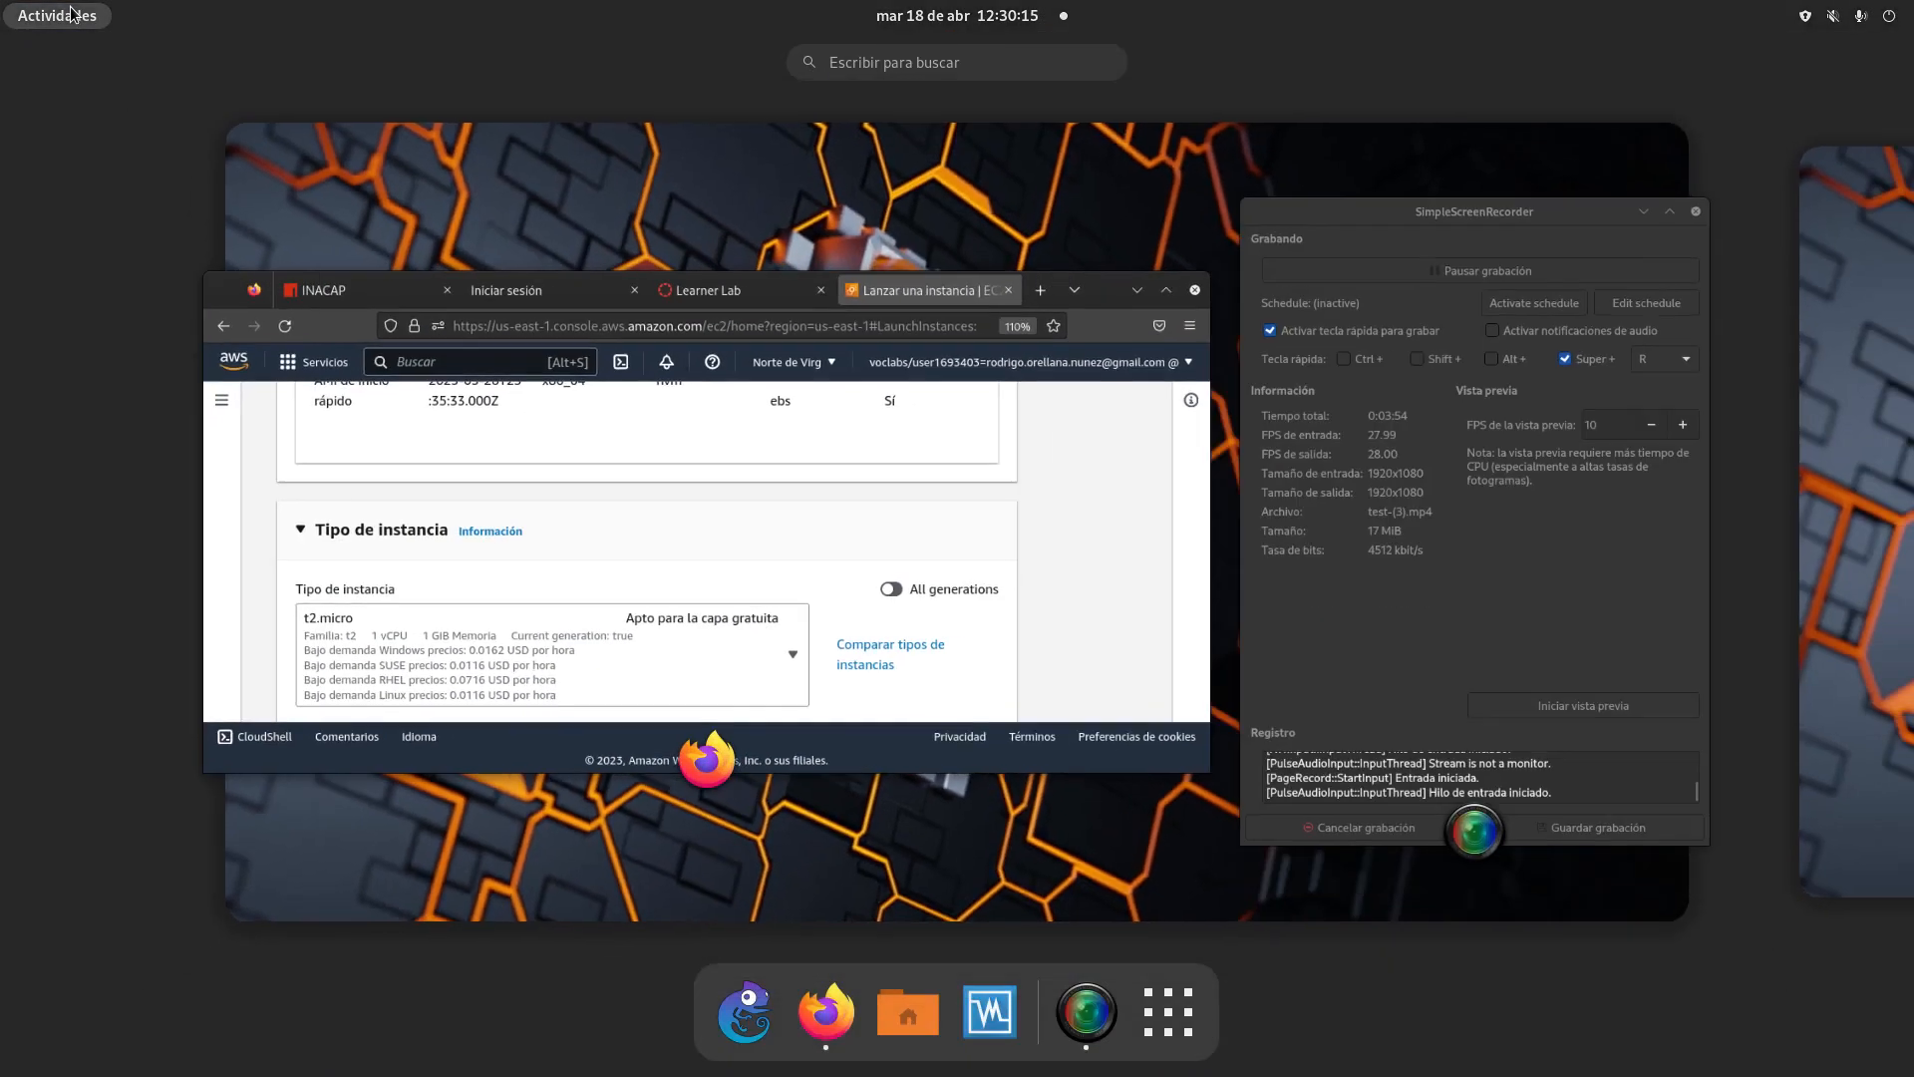
pyautogui.click(932, 1009)
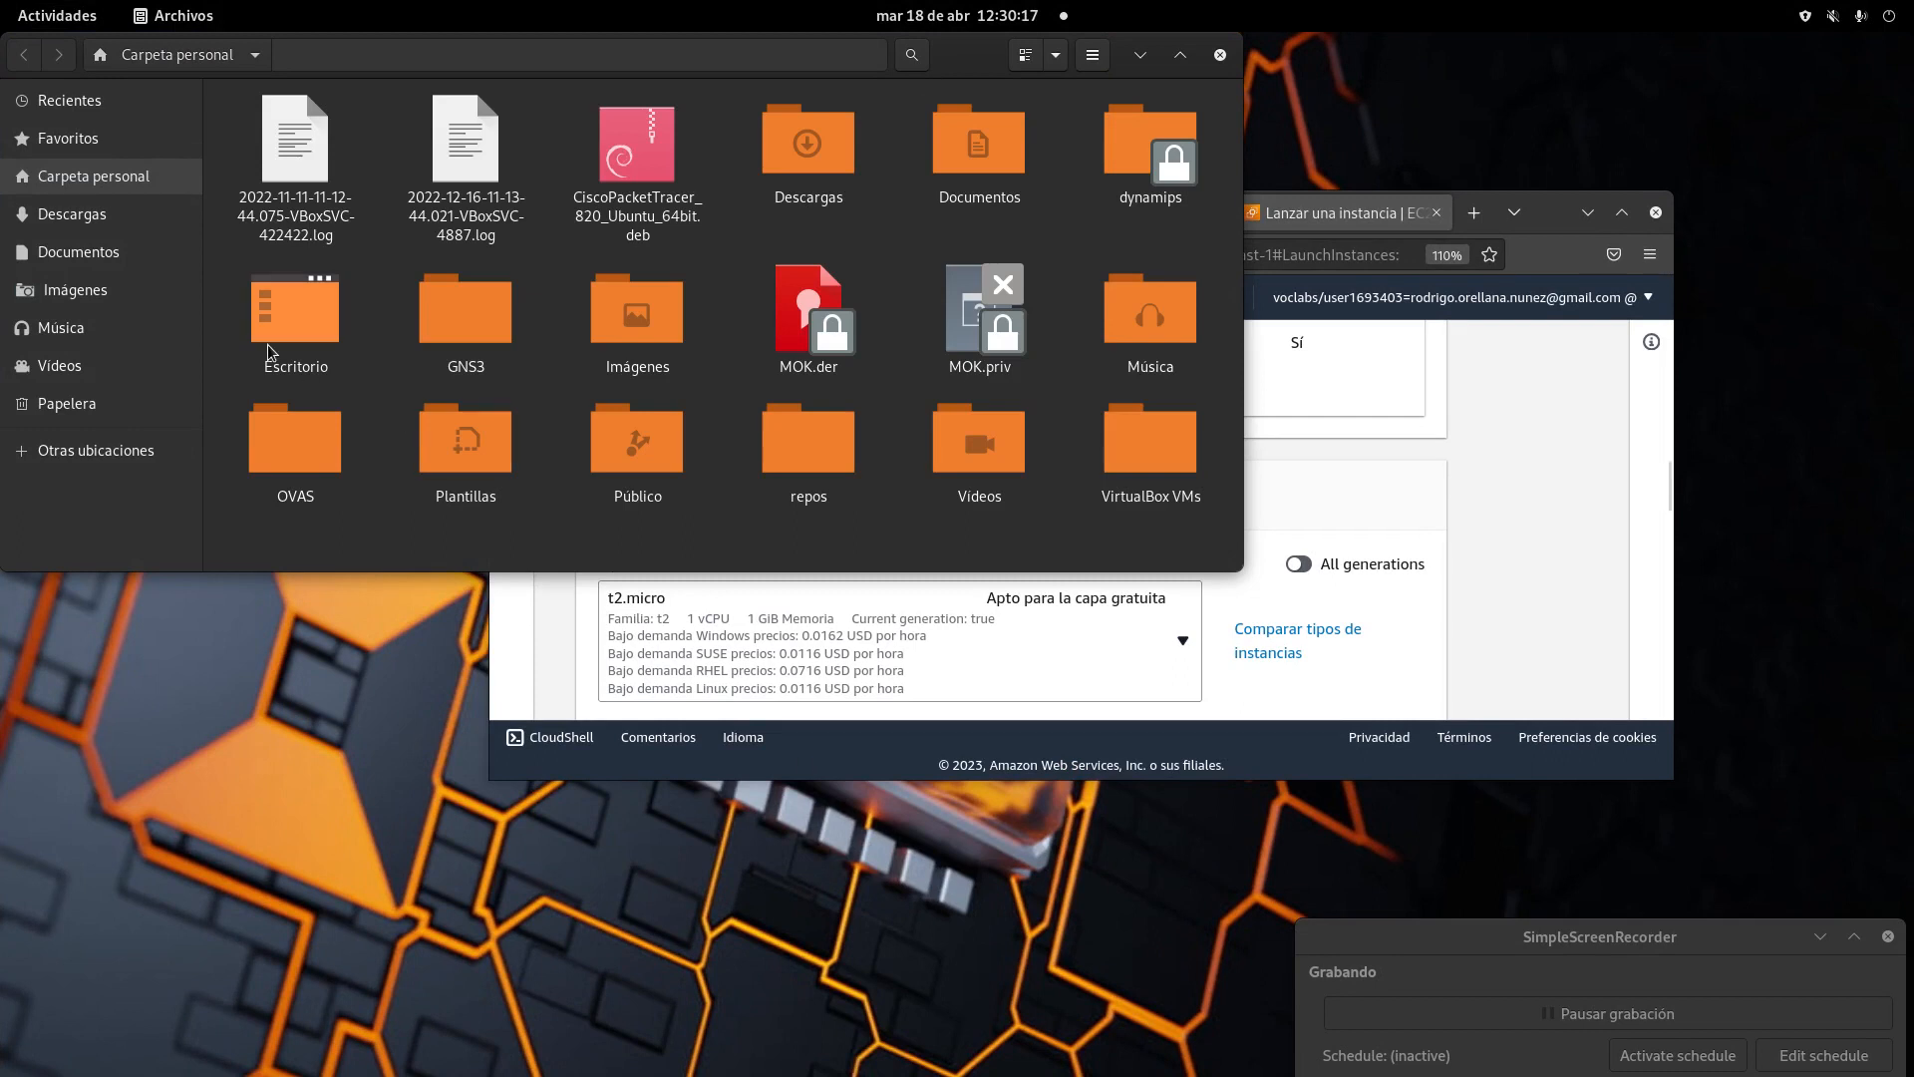
pyautogui.click(88, 225)
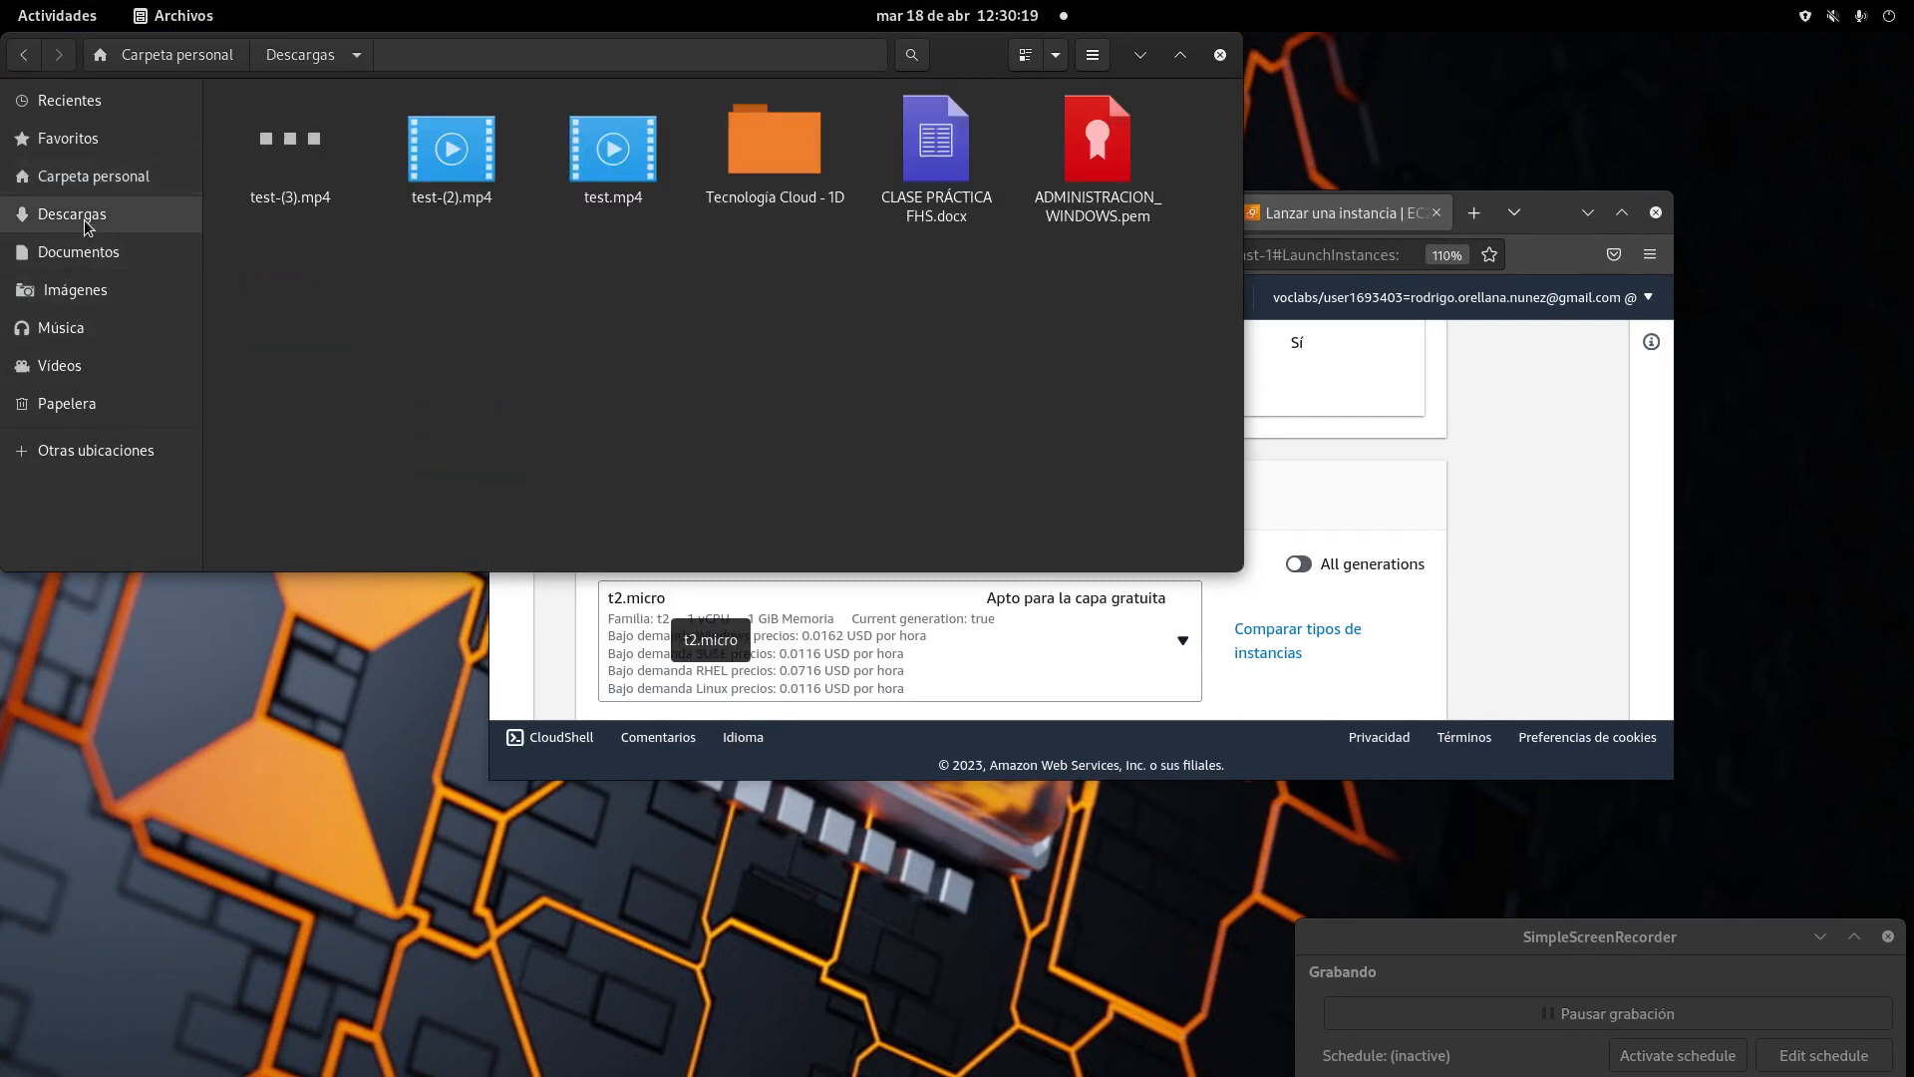
pyautogui.doubleClick(781, 160)
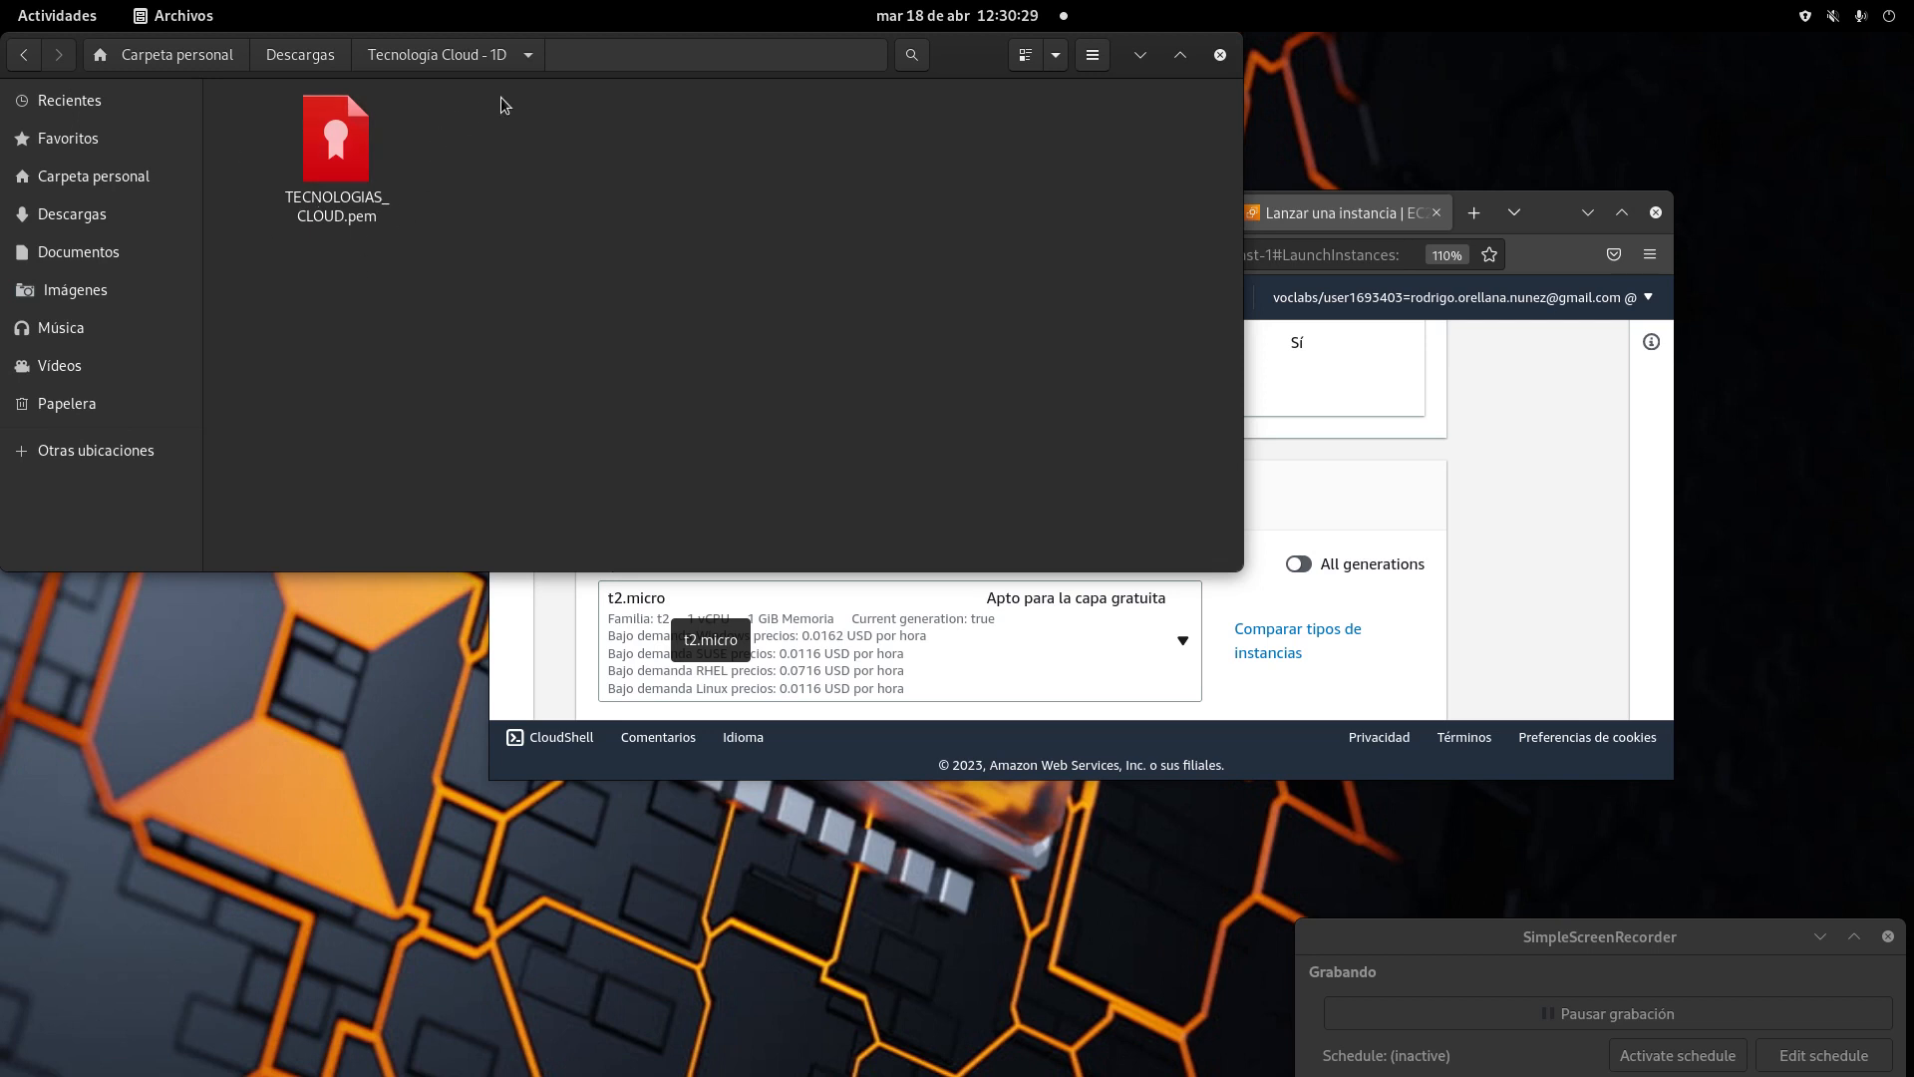
pyautogui.moveTo(943, 60); pyautogui.dragTo(948, 226)
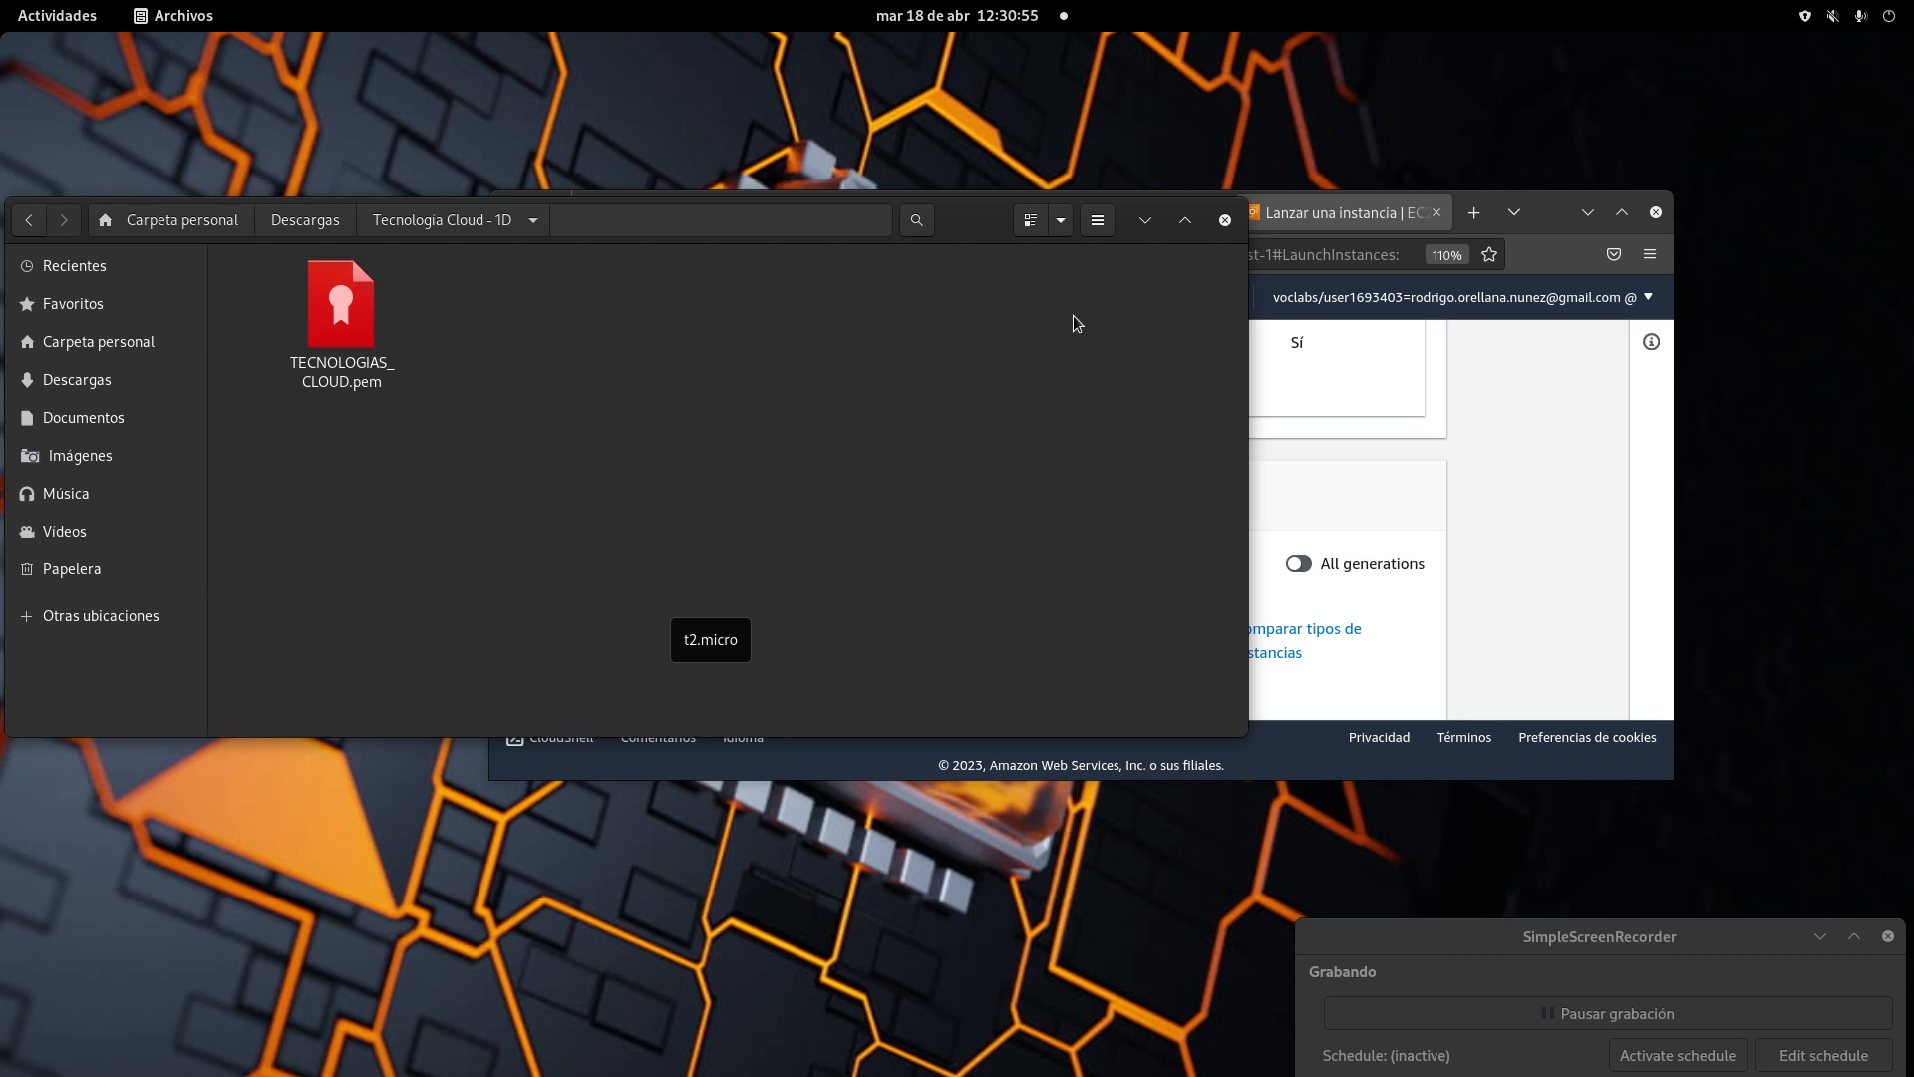
pyautogui.moveTo(965, 231); pyautogui.dragTo(960, 570)
# - Switch back to the maximized browser and select the TECNOLOGIAS_CLOUD key pair again for the instance
pyautogui.click(1622, 212)
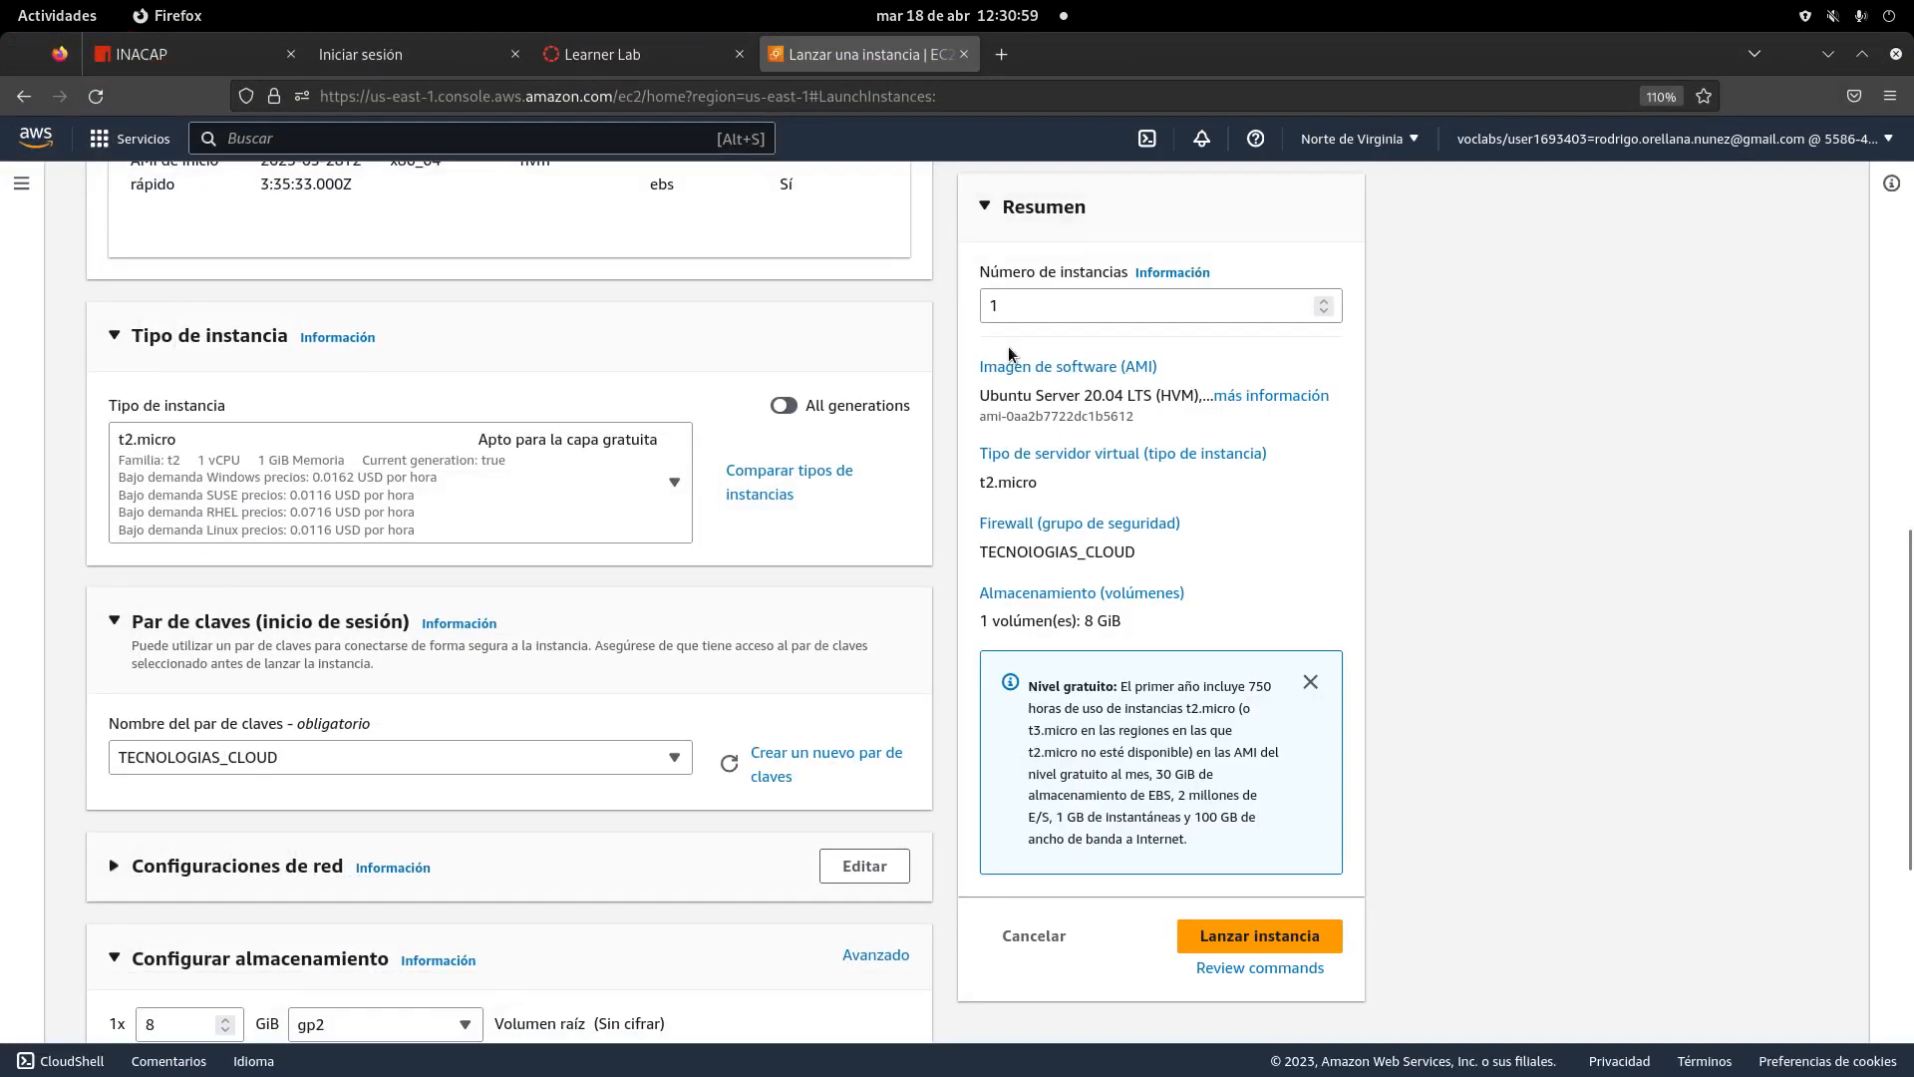
pyautogui.click(537, 761)
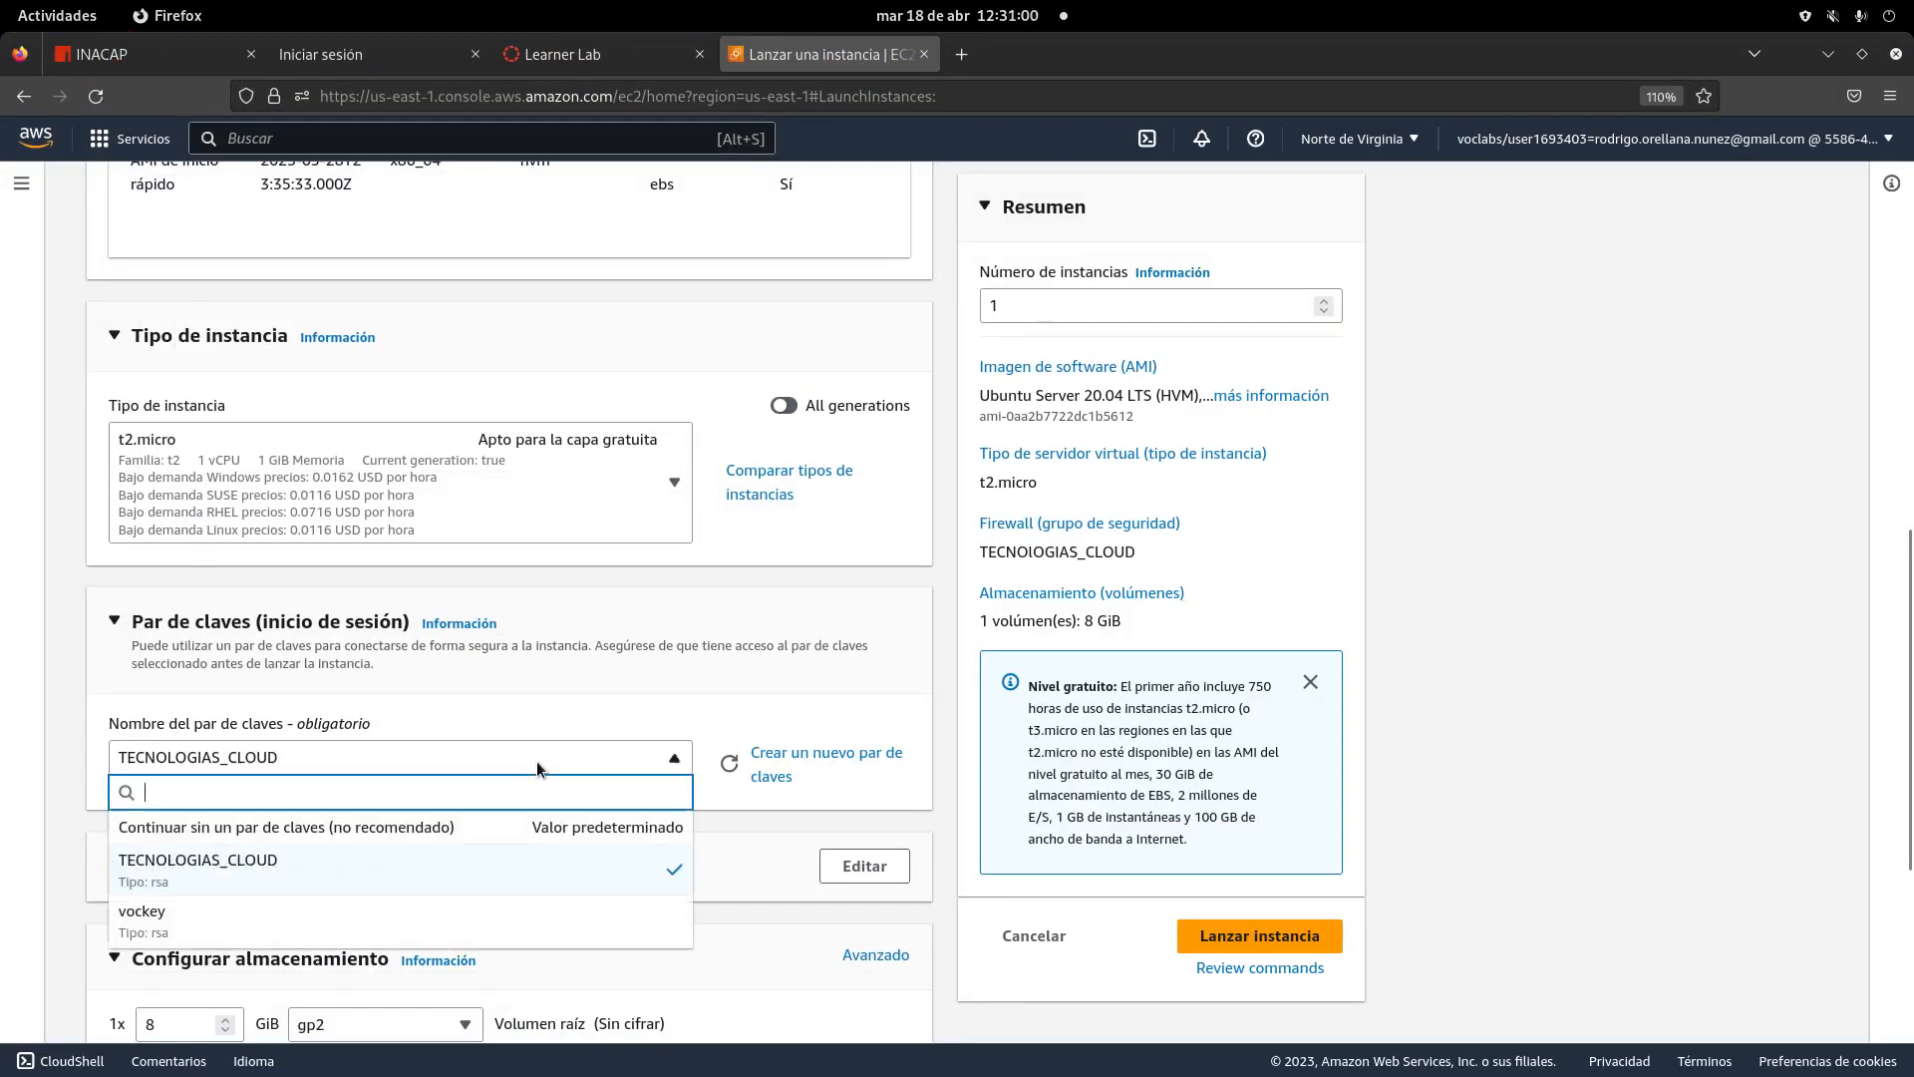
pyautogui.click(278, 866)
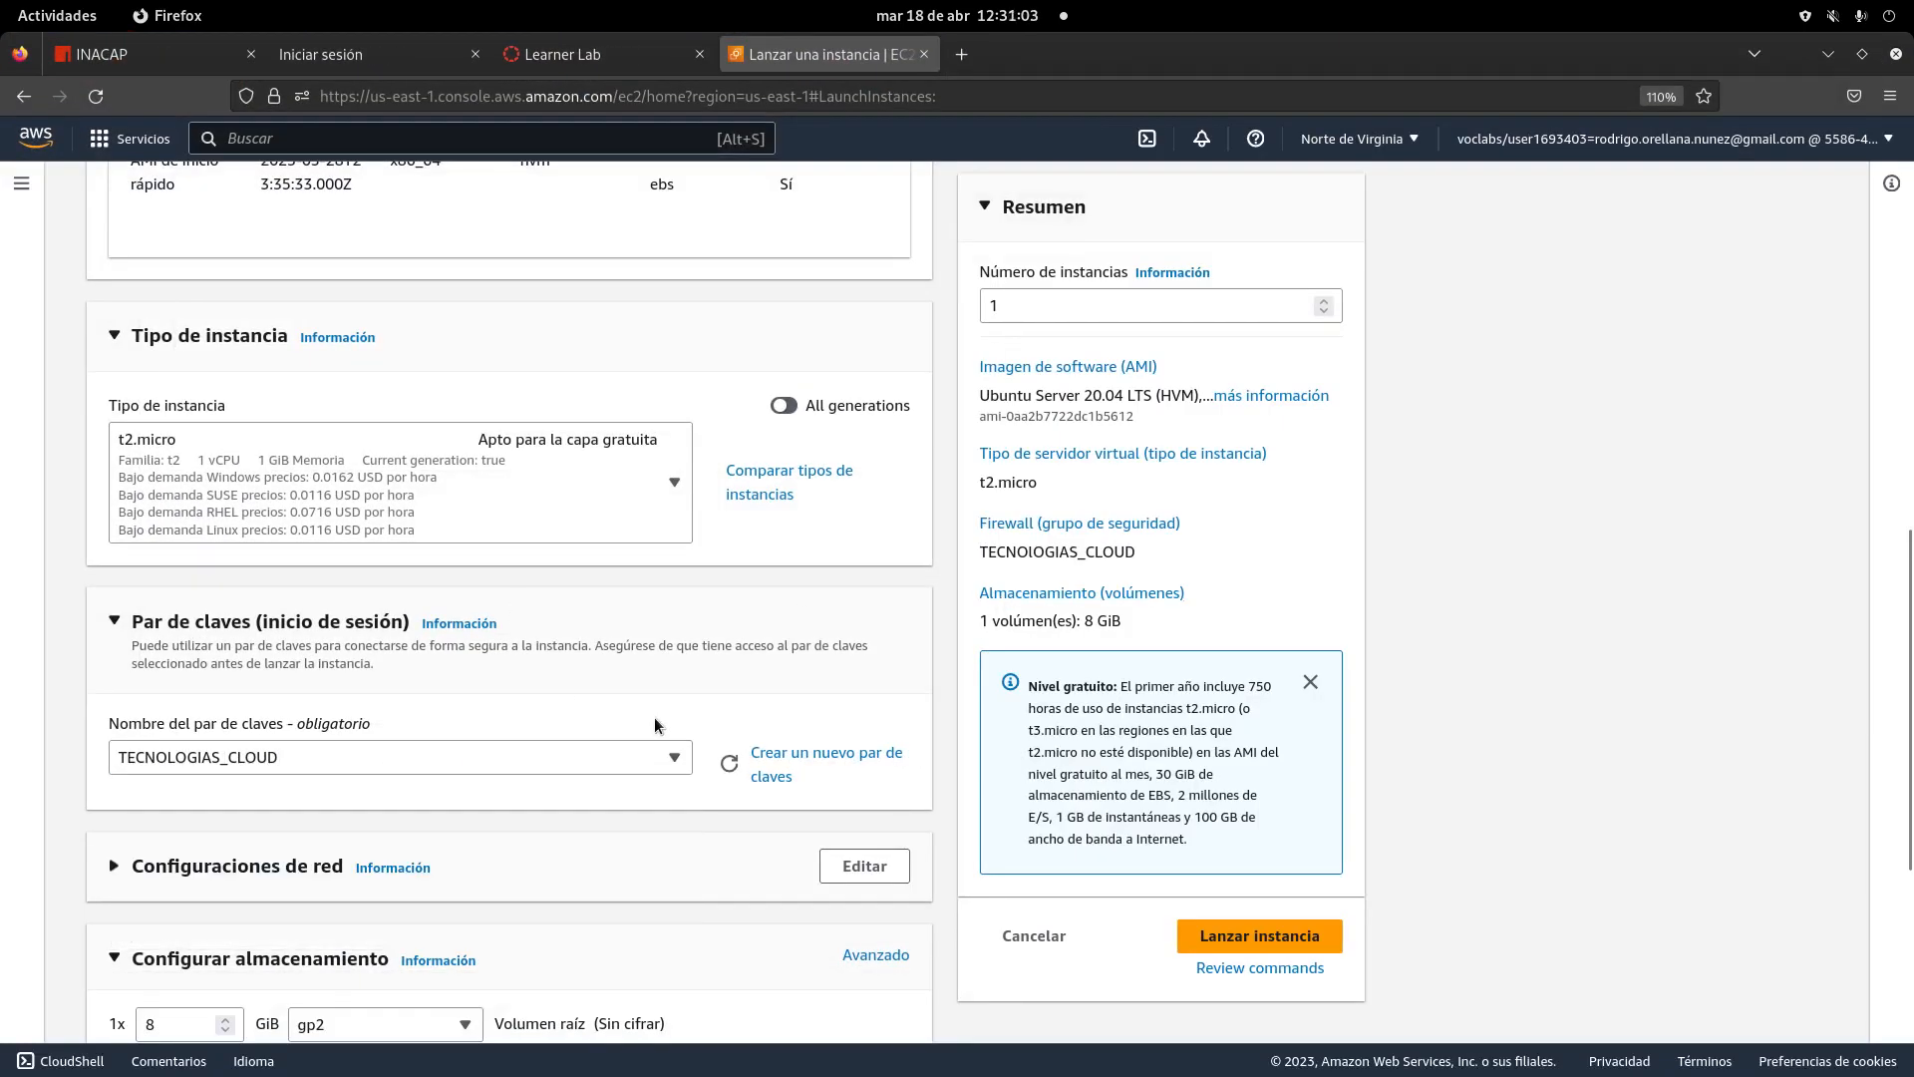
pyautogui.click(638, 698)
pyautogui.click(171, 626)
# - Examine the options for creating a new key pair, comparing the .pem and .ppk private key formats, and cancel
pyautogui.click(812, 757)
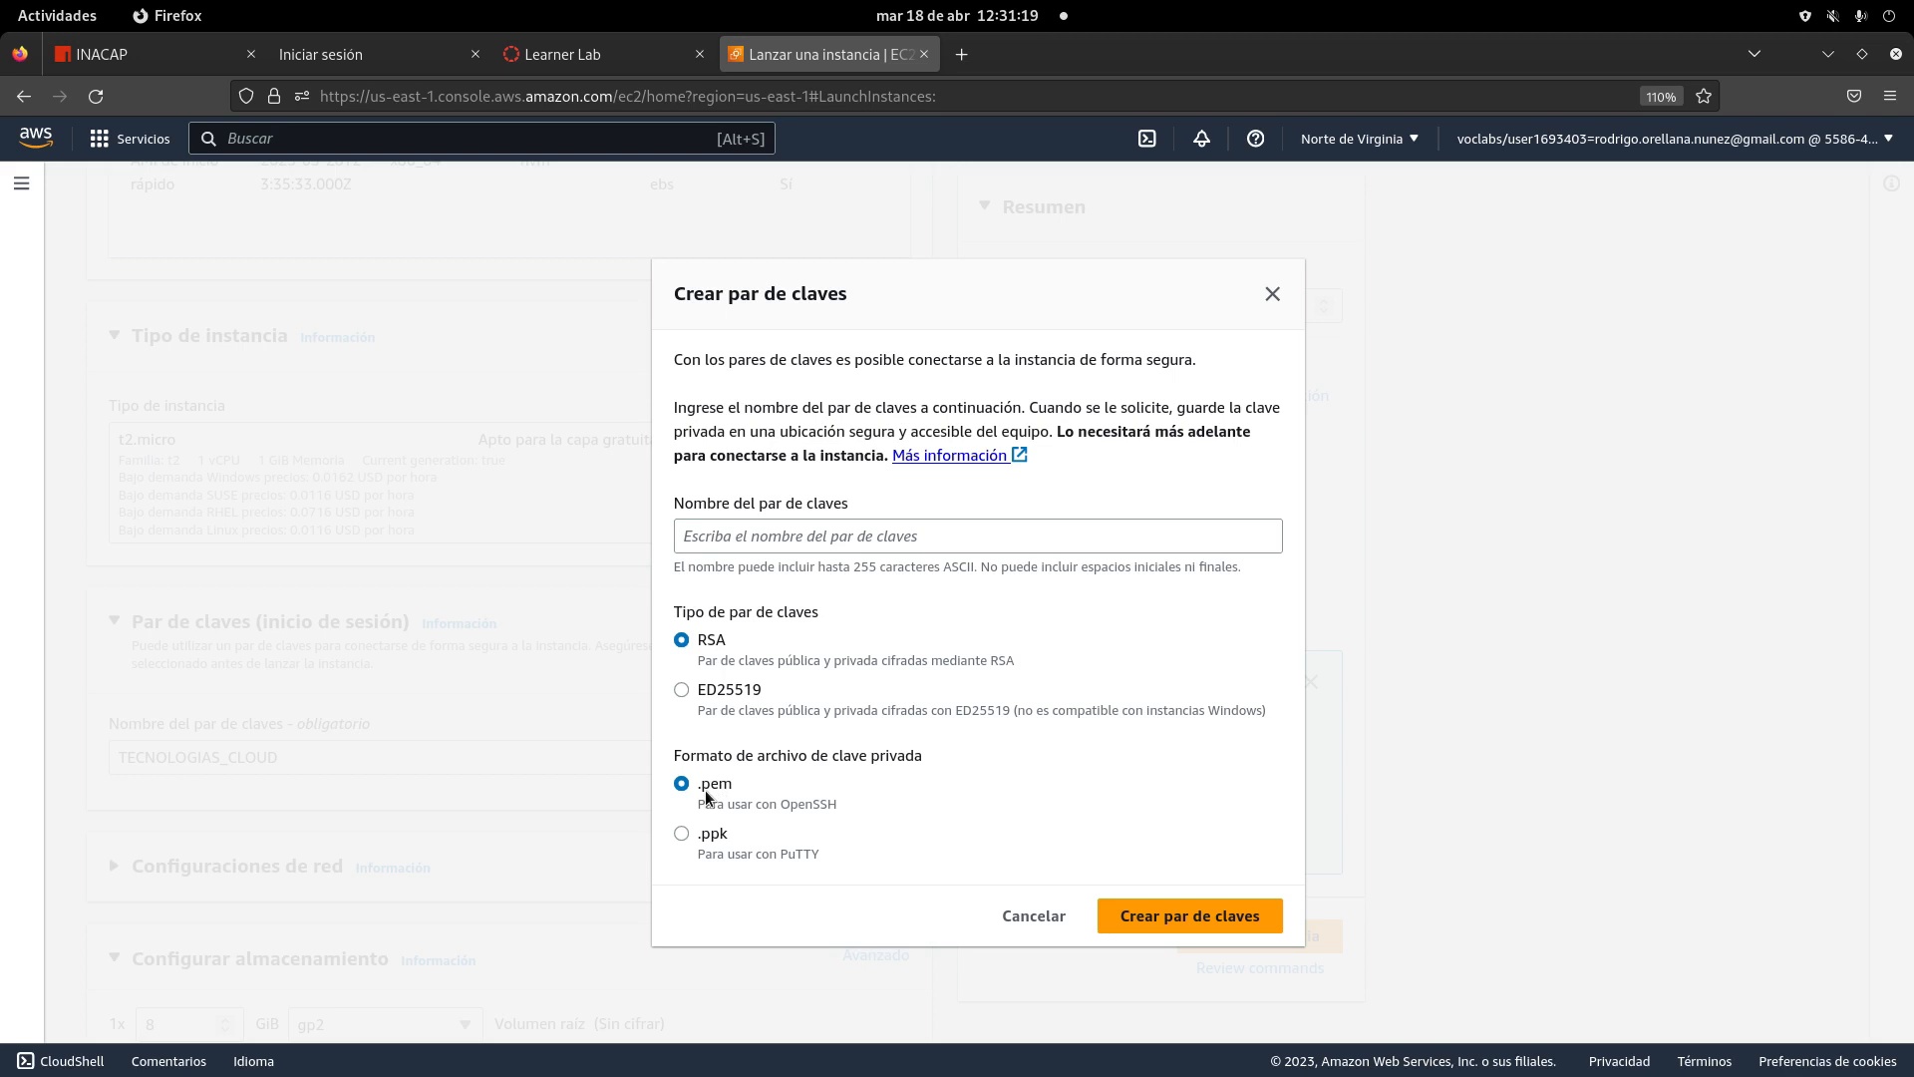
pyautogui.click(701, 841)
pyautogui.click(712, 788)
pyautogui.click(711, 840)
pyautogui.click(710, 786)
pyautogui.click(776, 845)
pyautogui.click(712, 790)
pyautogui.click(1044, 923)
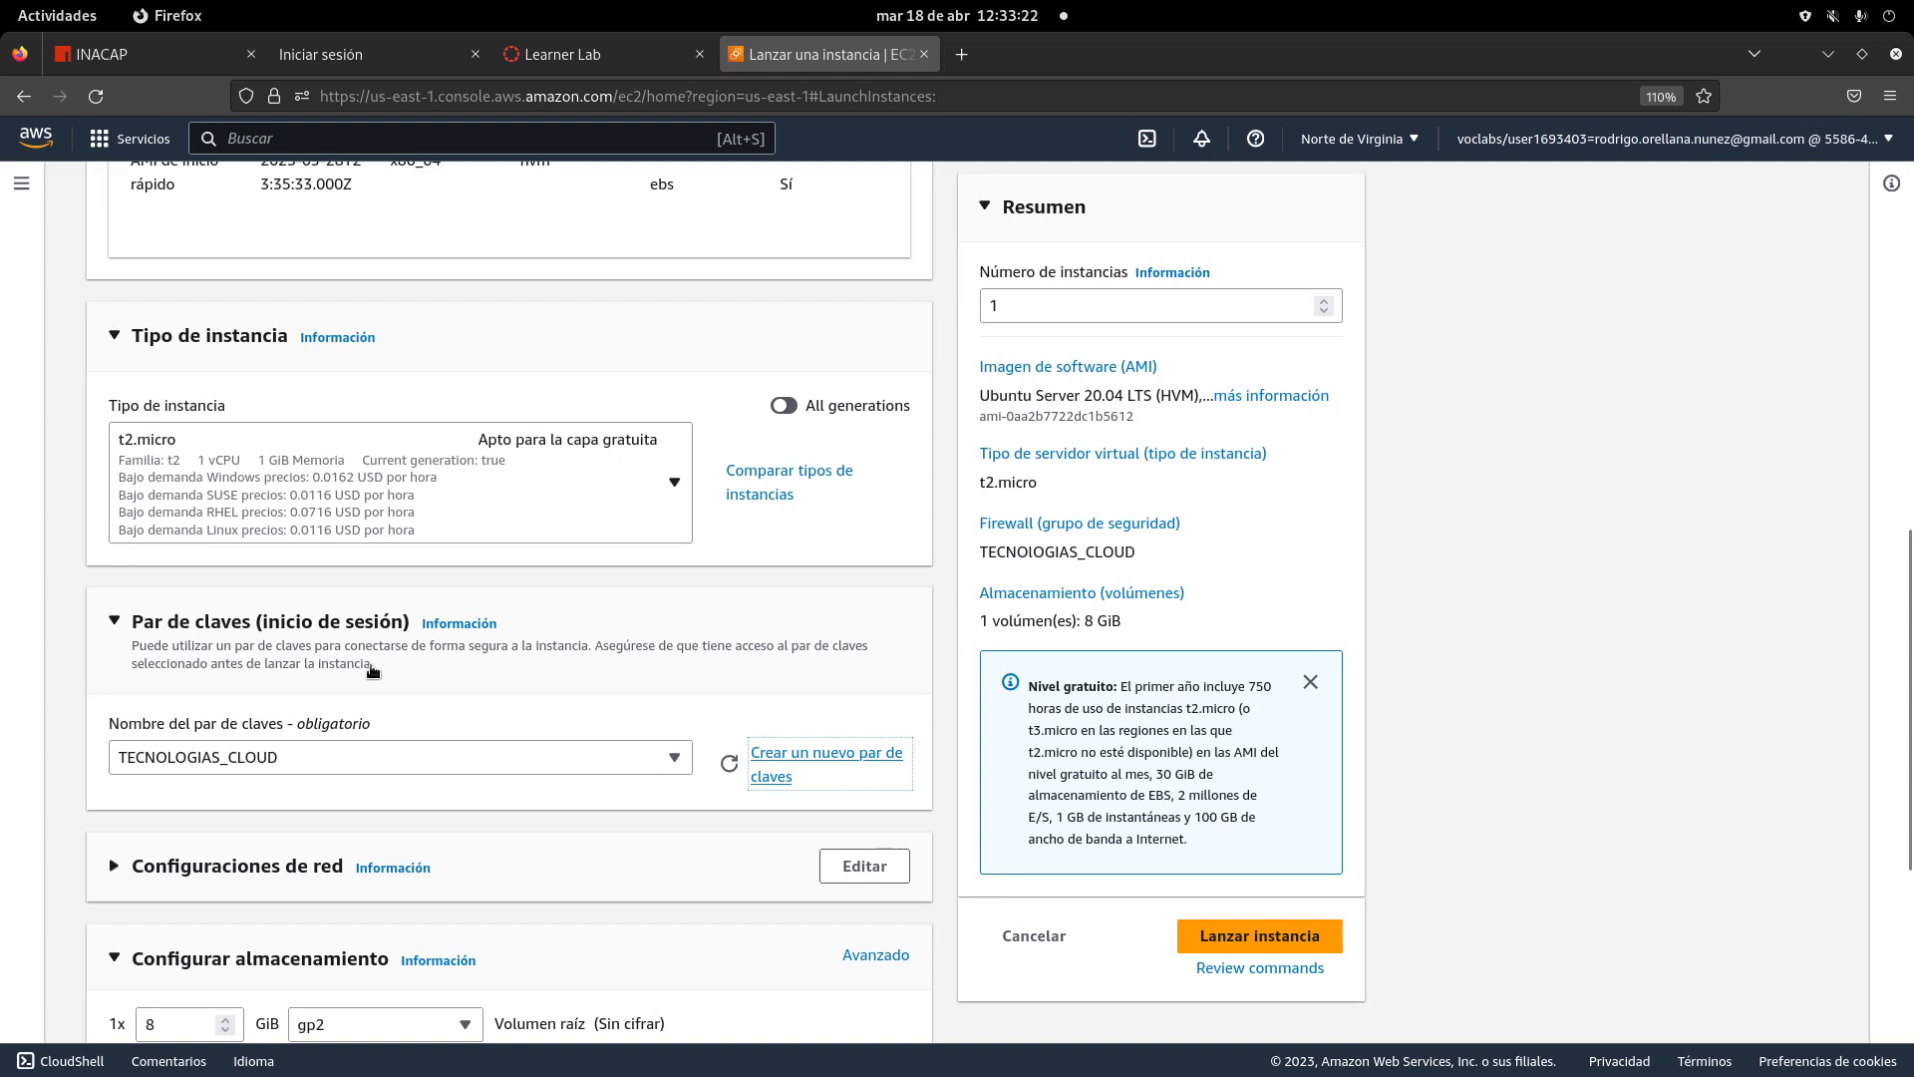
# - Look over the list of existing key pairs and the key pair section once more without changing the selection
pyautogui.click(440, 760)
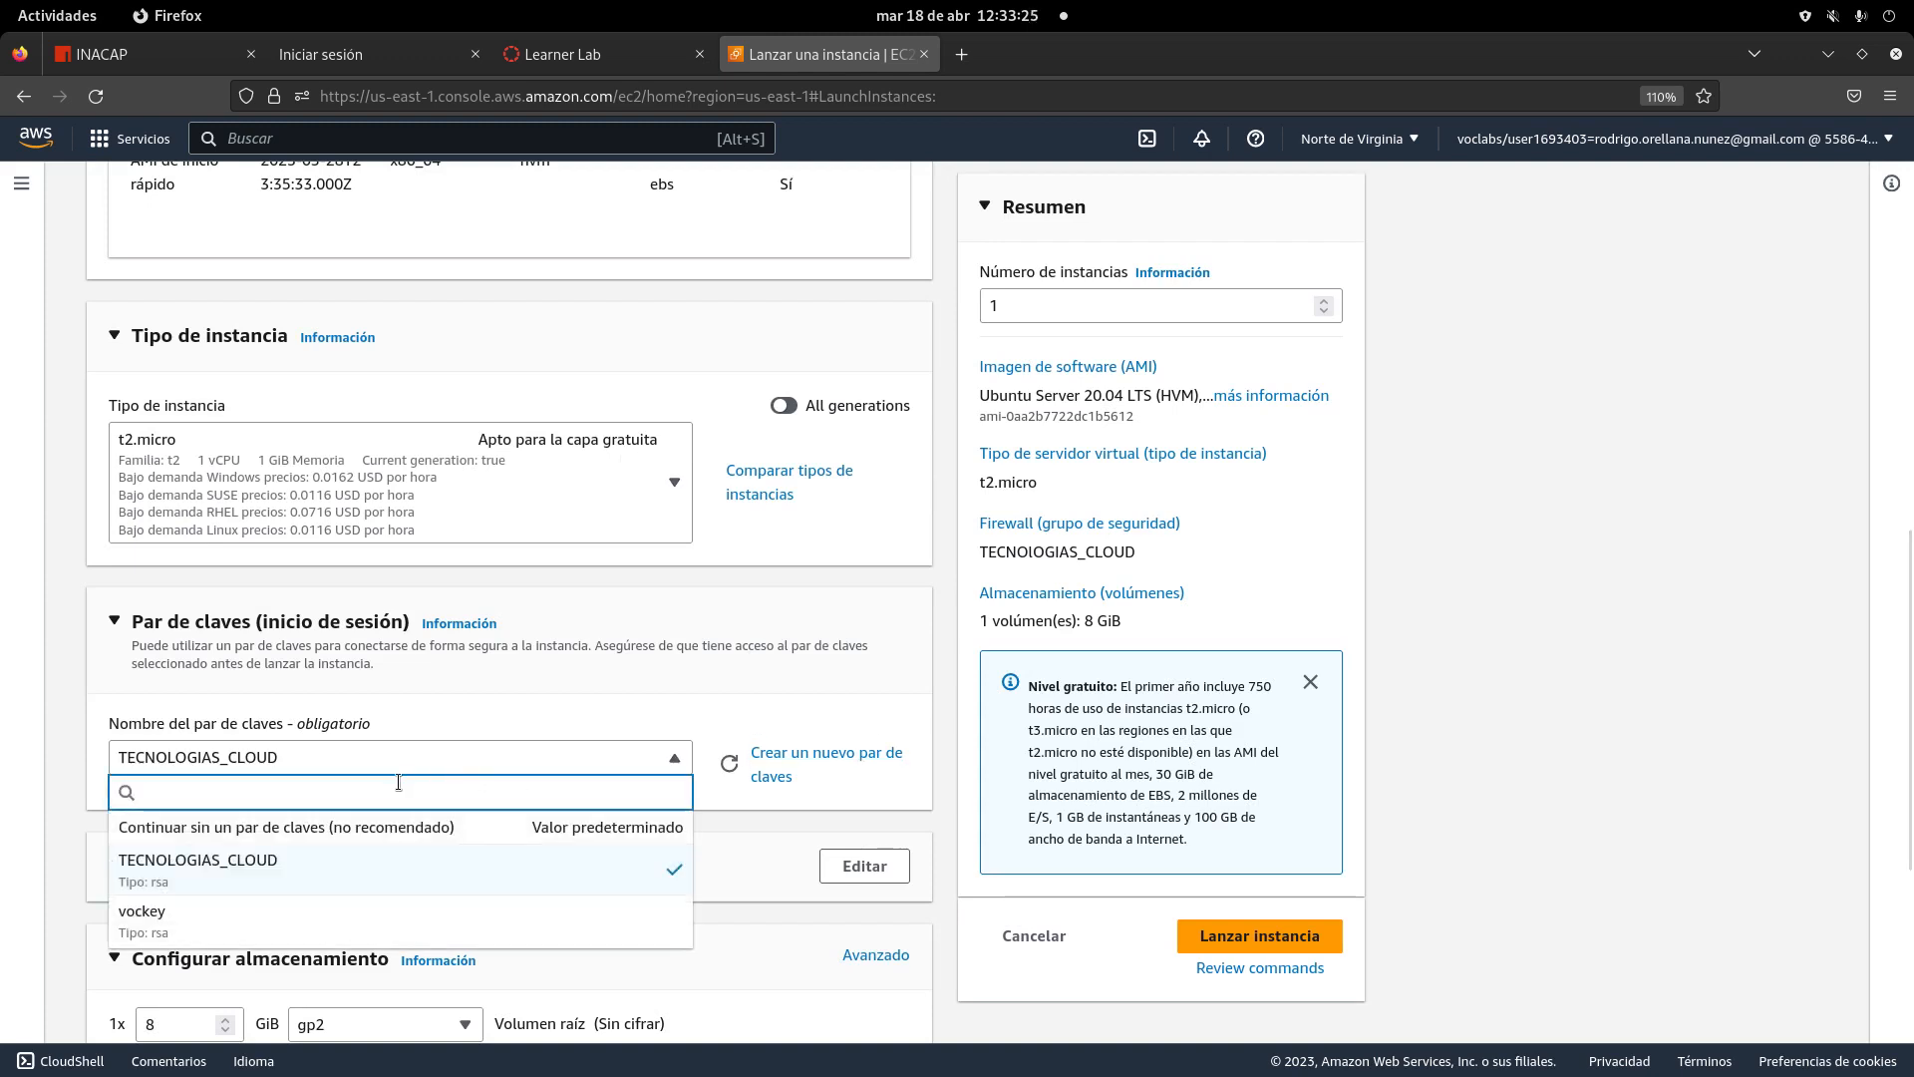
pyautogui.click(524, 686)
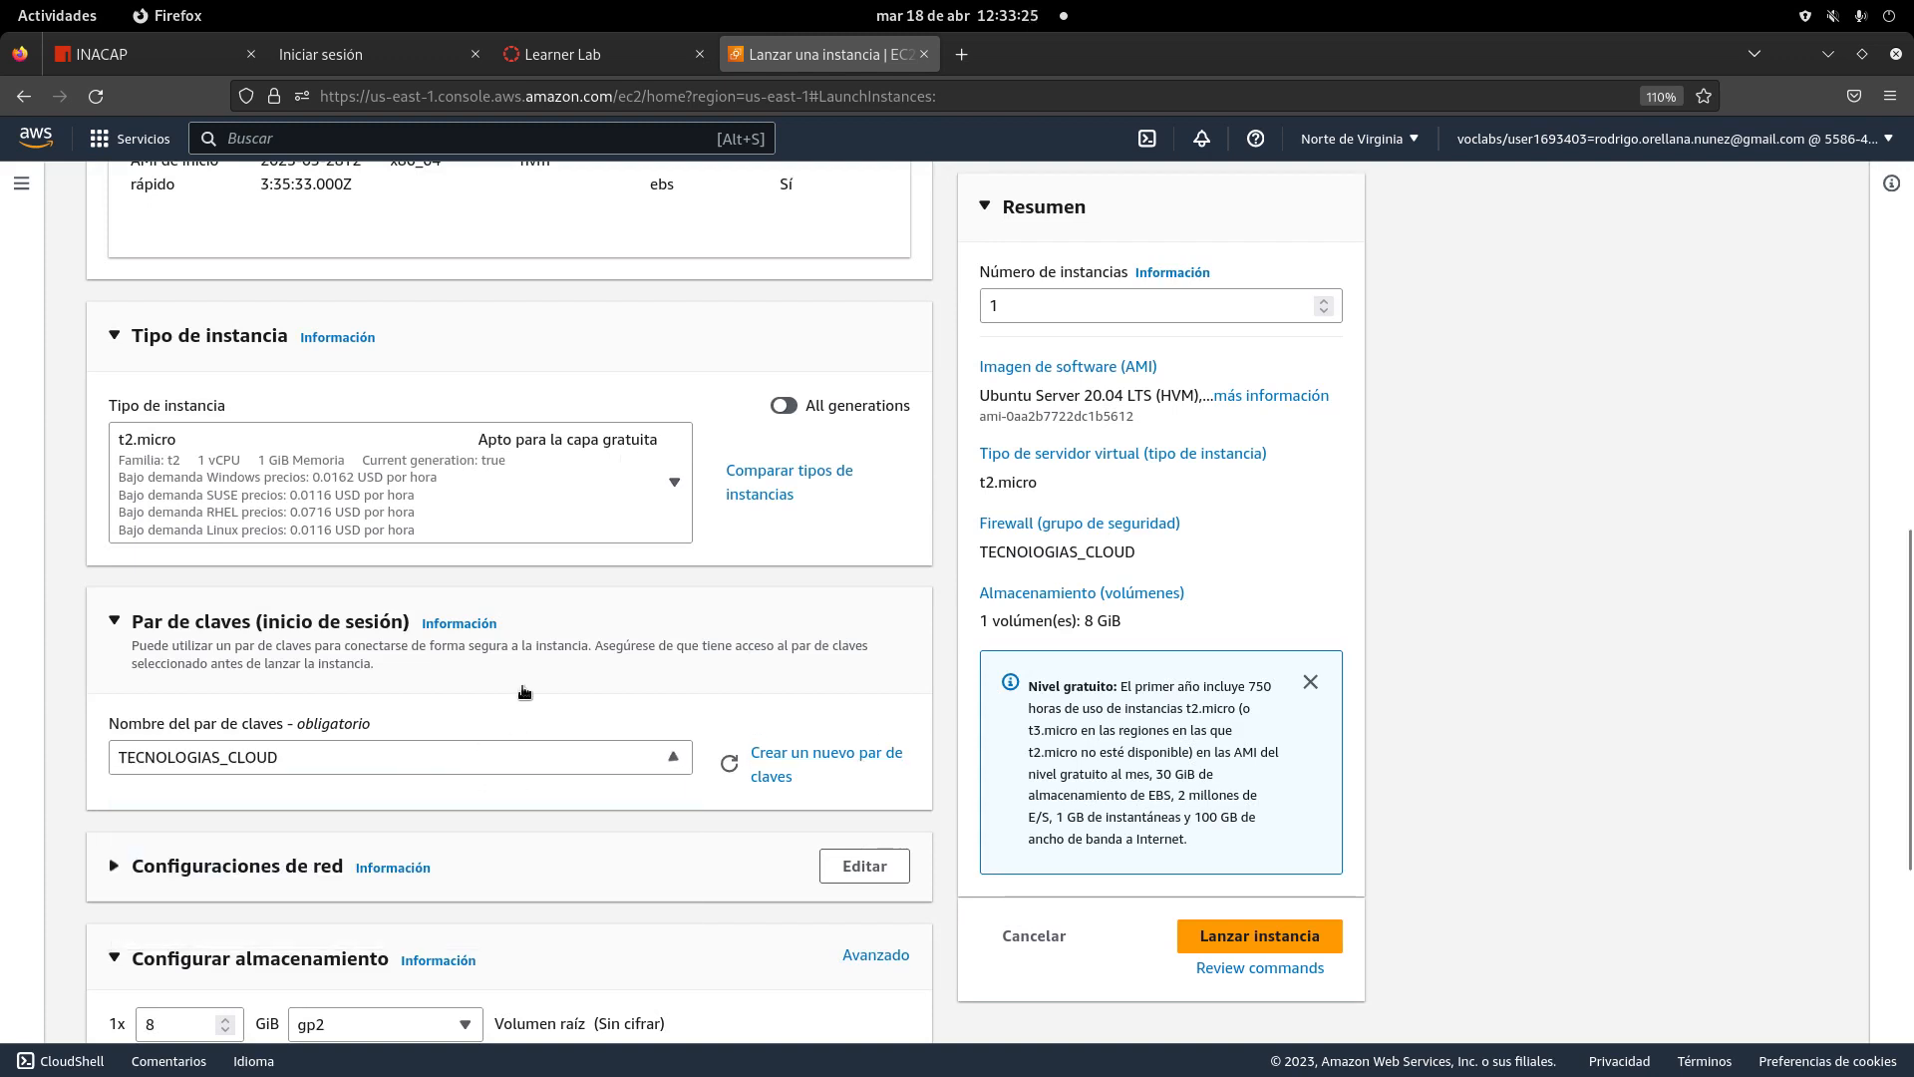
pyautogui.click(112, 626)
pyautogui.scroll(-3, 596, 764)
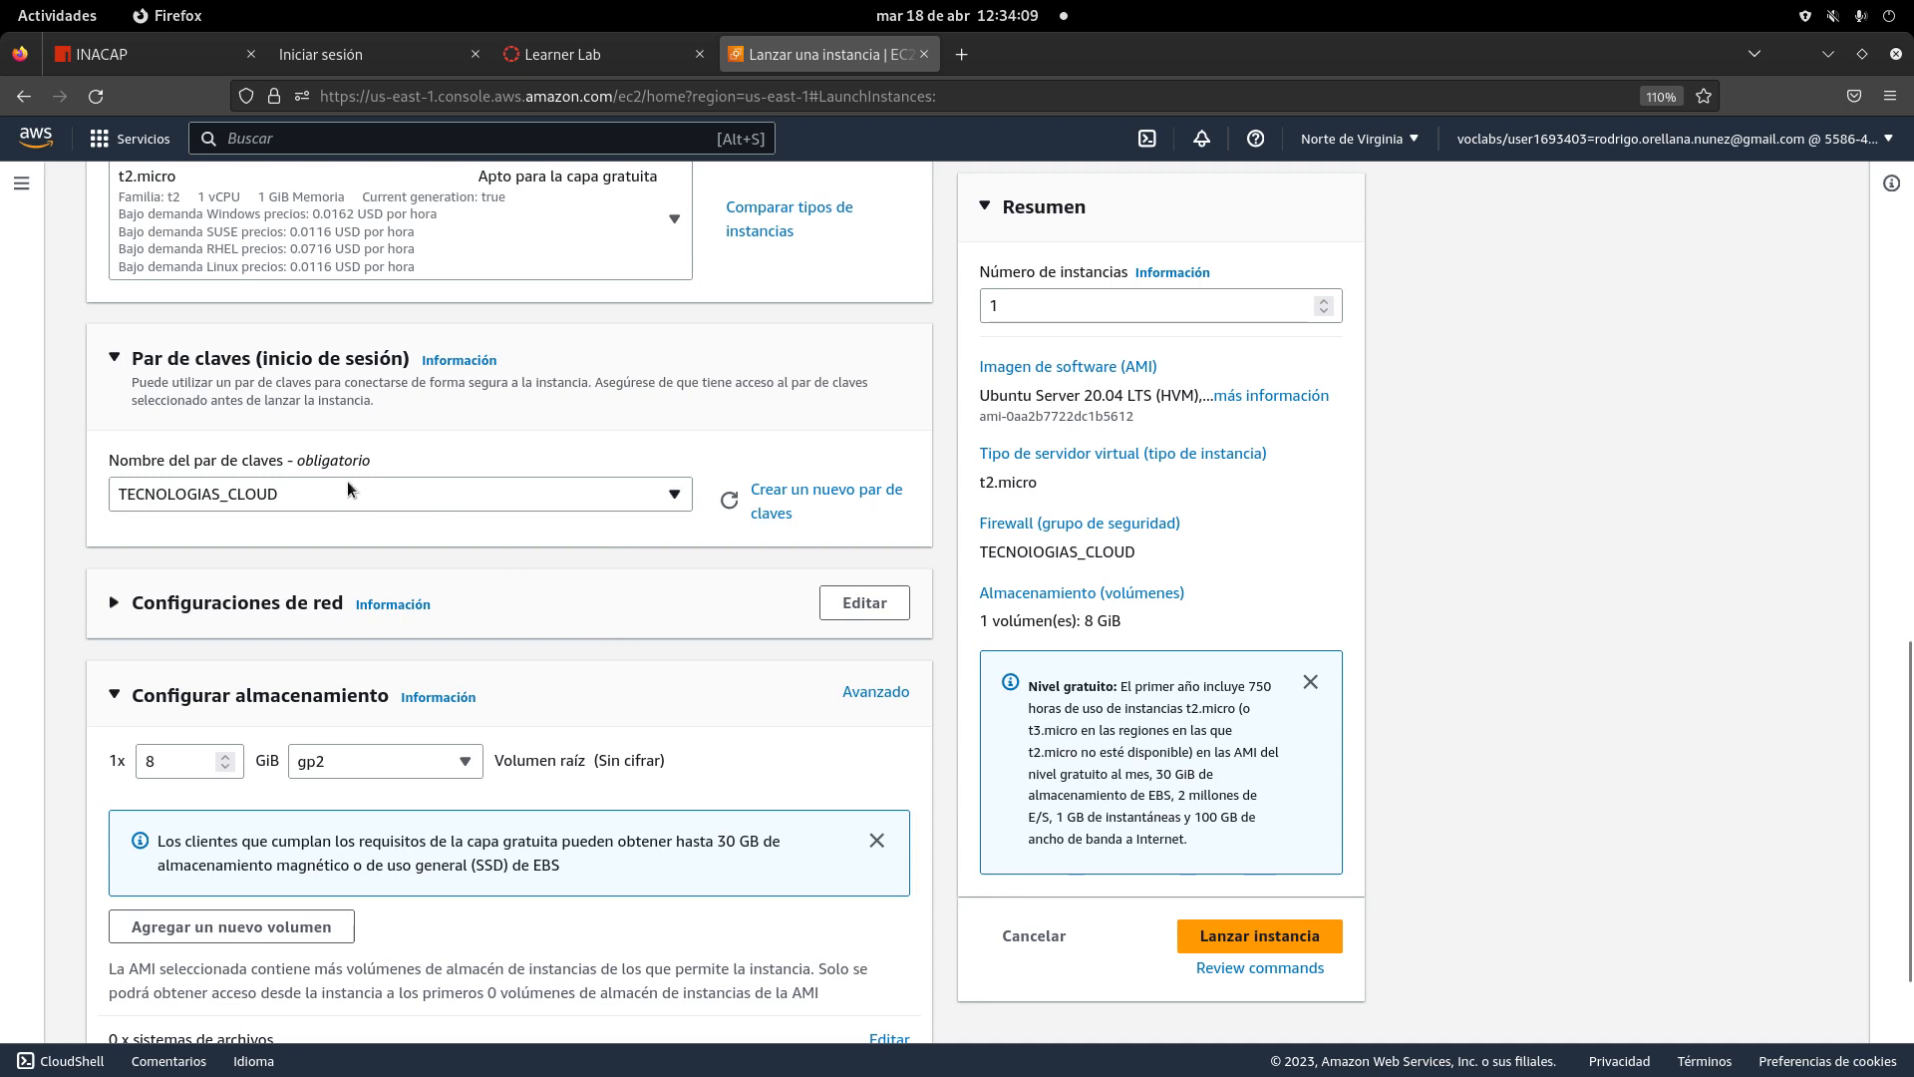
pyautogui.click(558, 419)
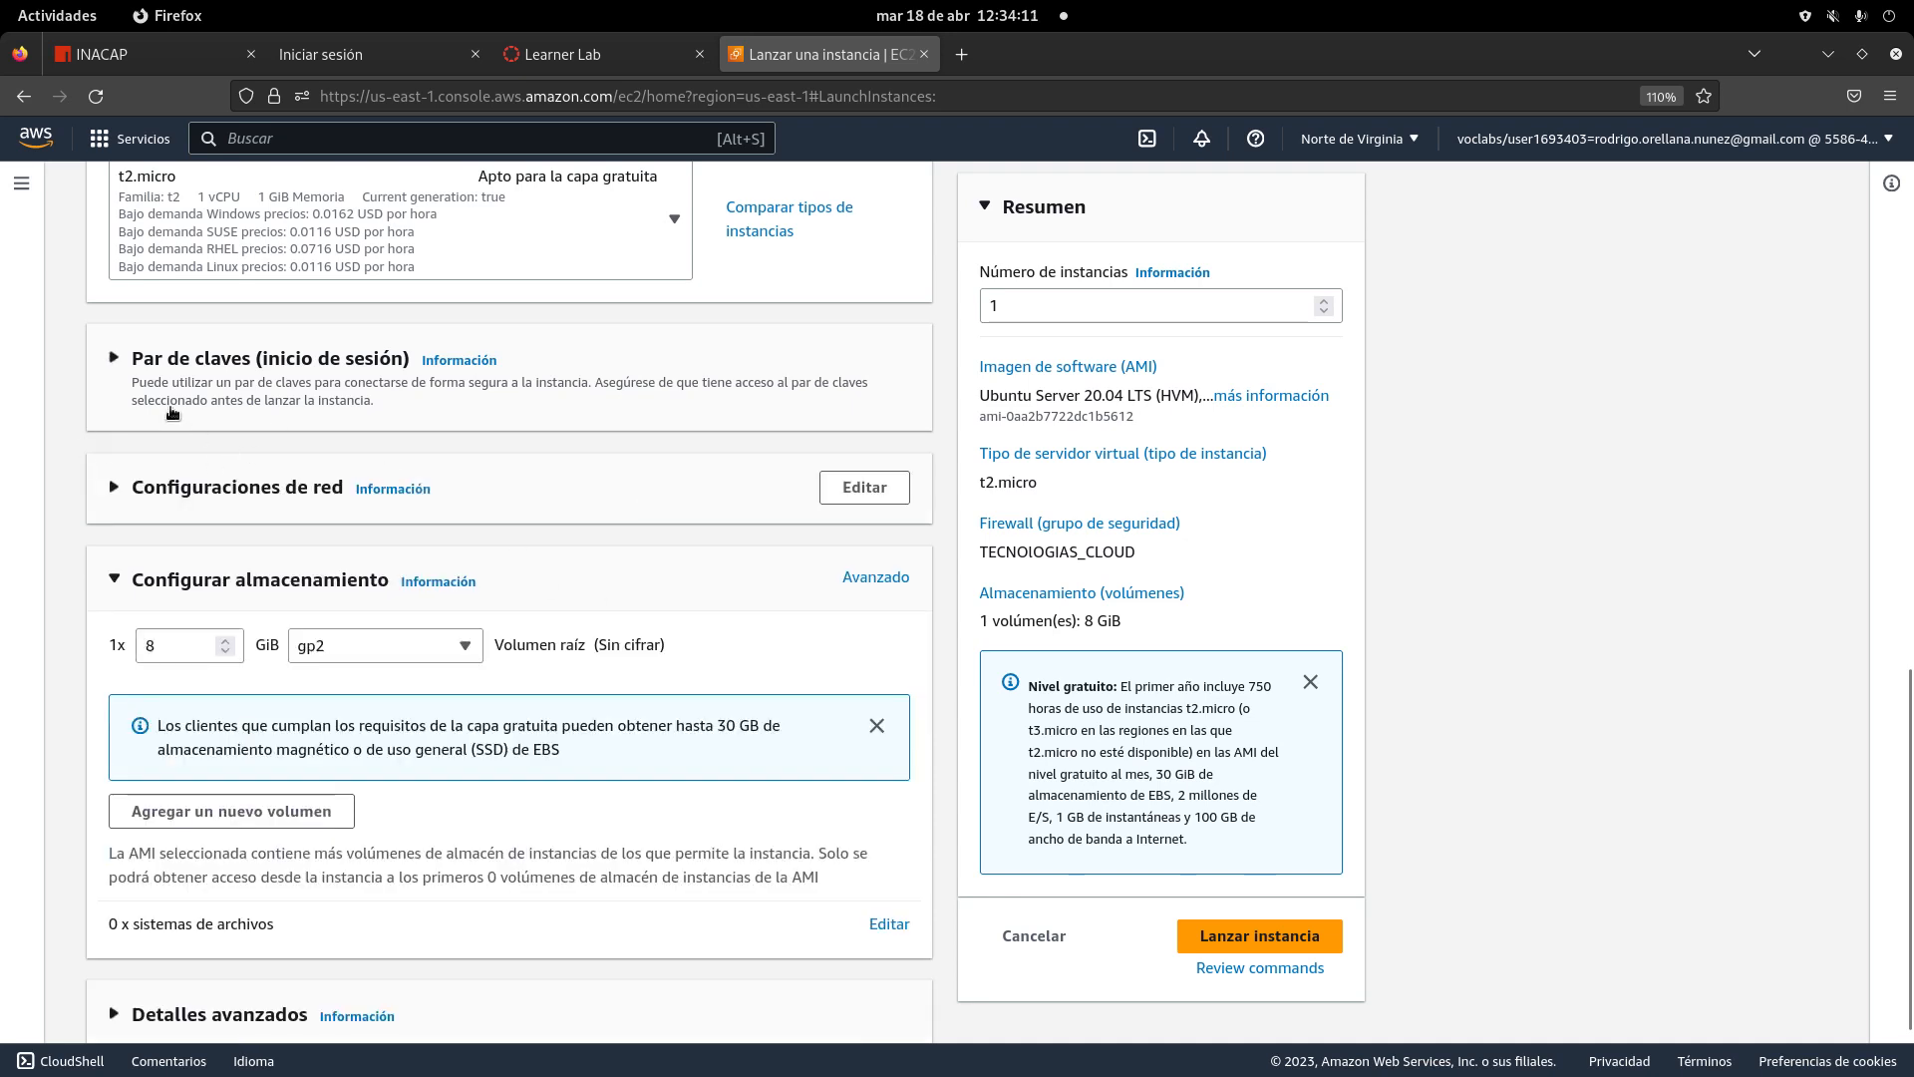
pyautogui.click(116, 356)
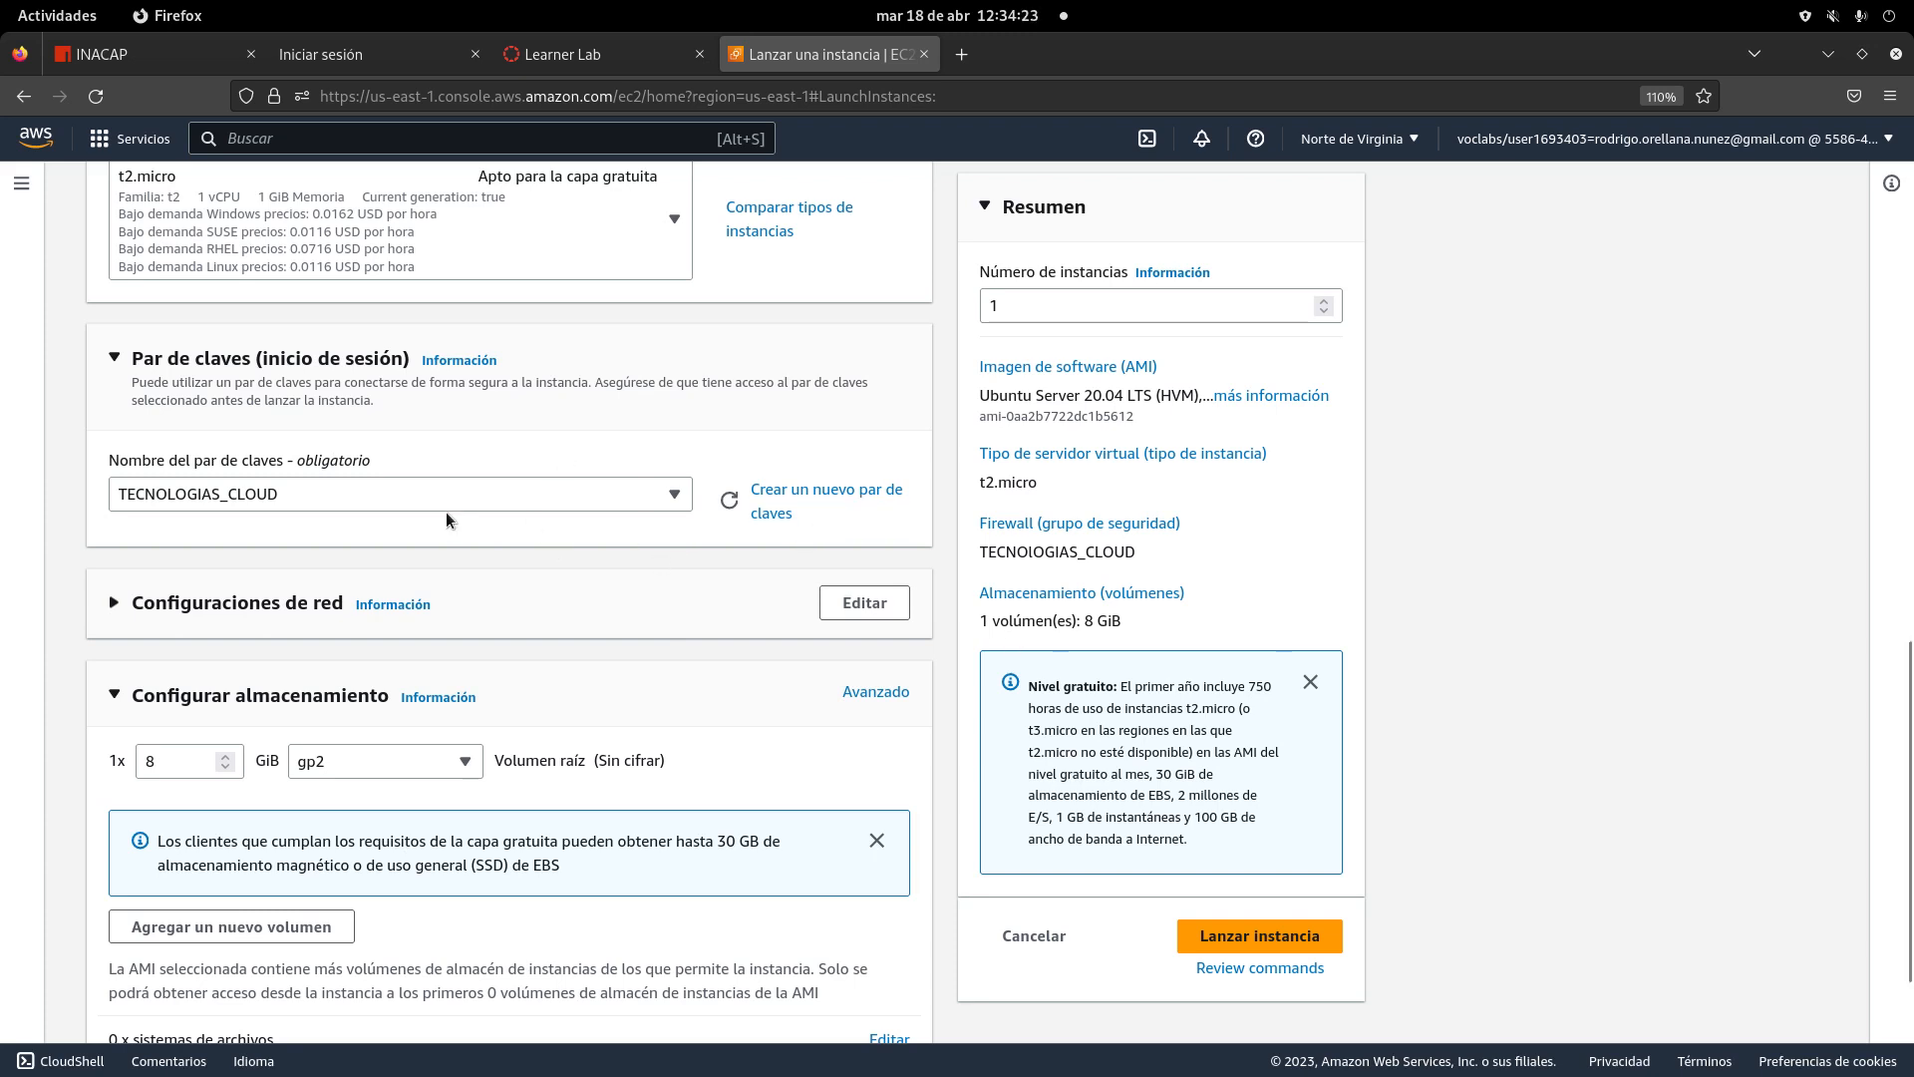
# - Launch the configured instance and open the list of all instances
pyautogui.scroll(-1, 815, 758)
pyautogui.scroll(-1, 816, 757)
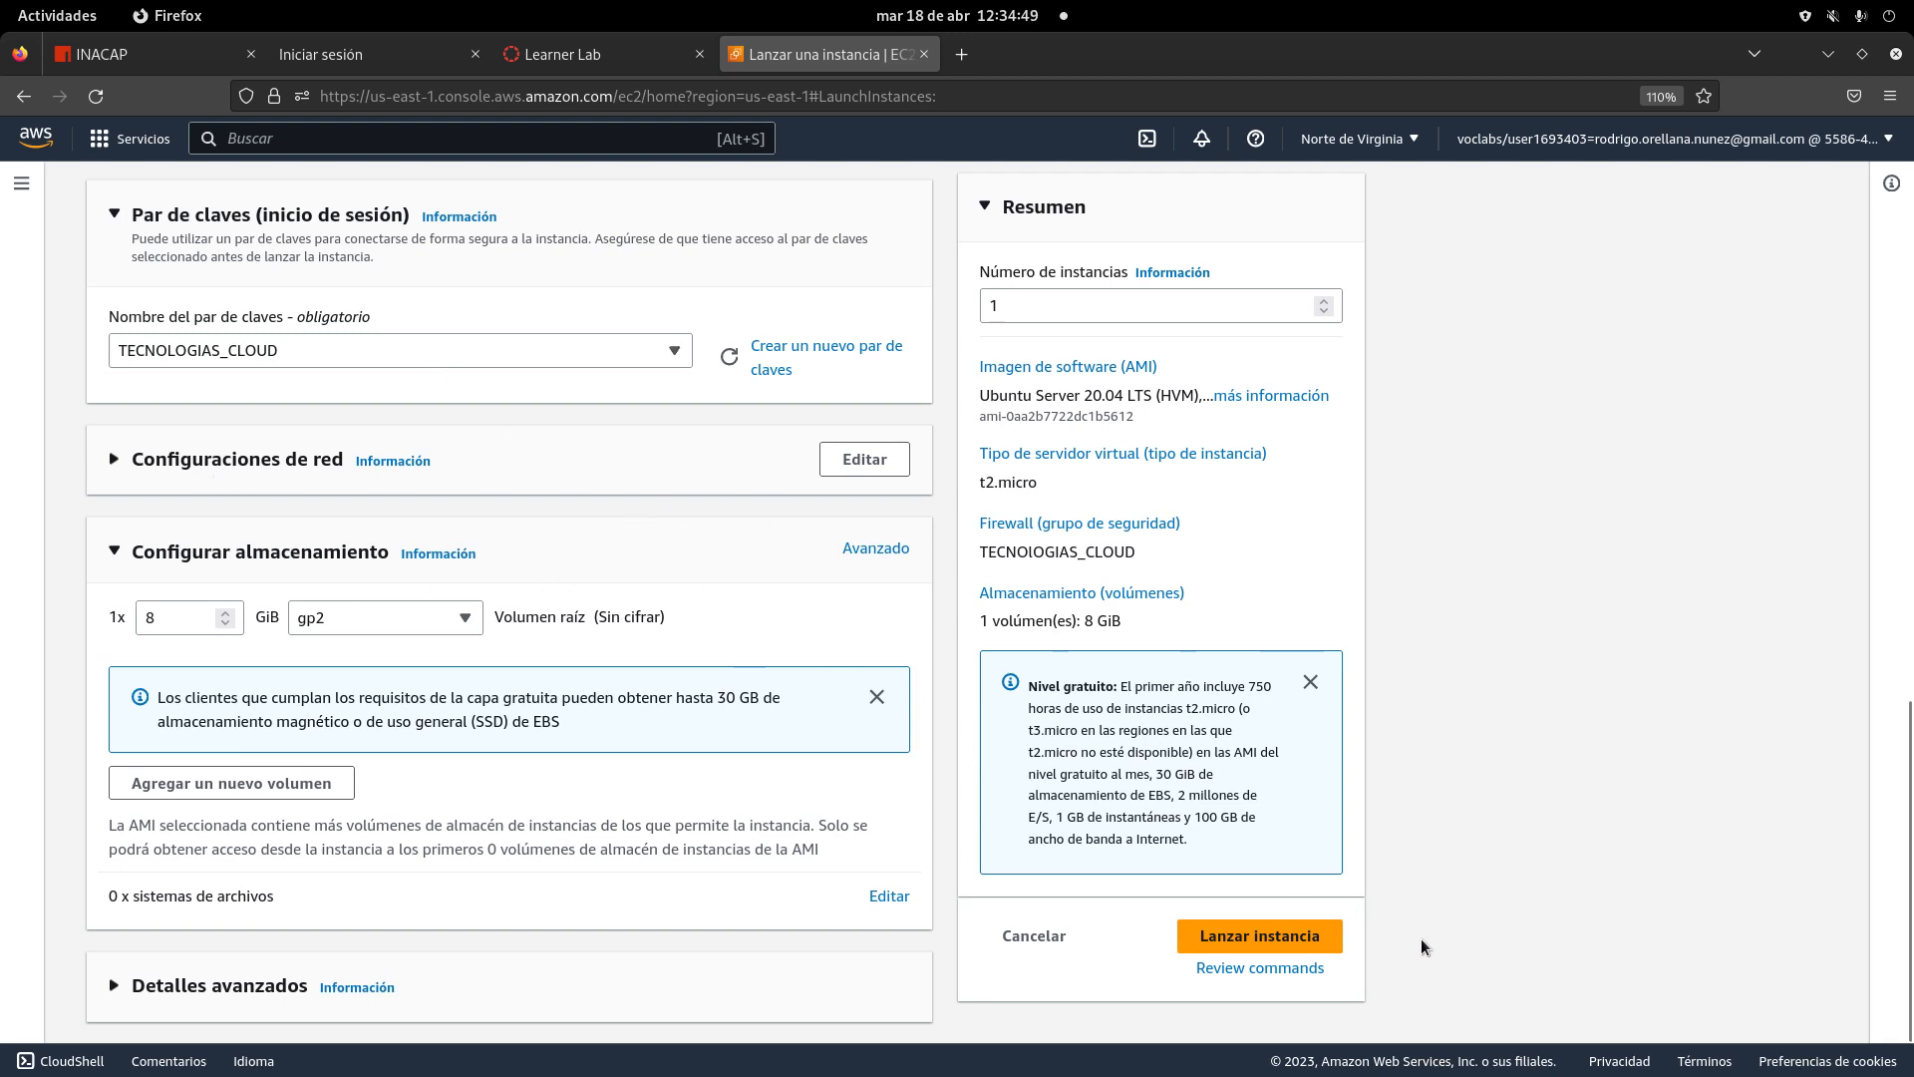
pyautogui.click(1258, 936)
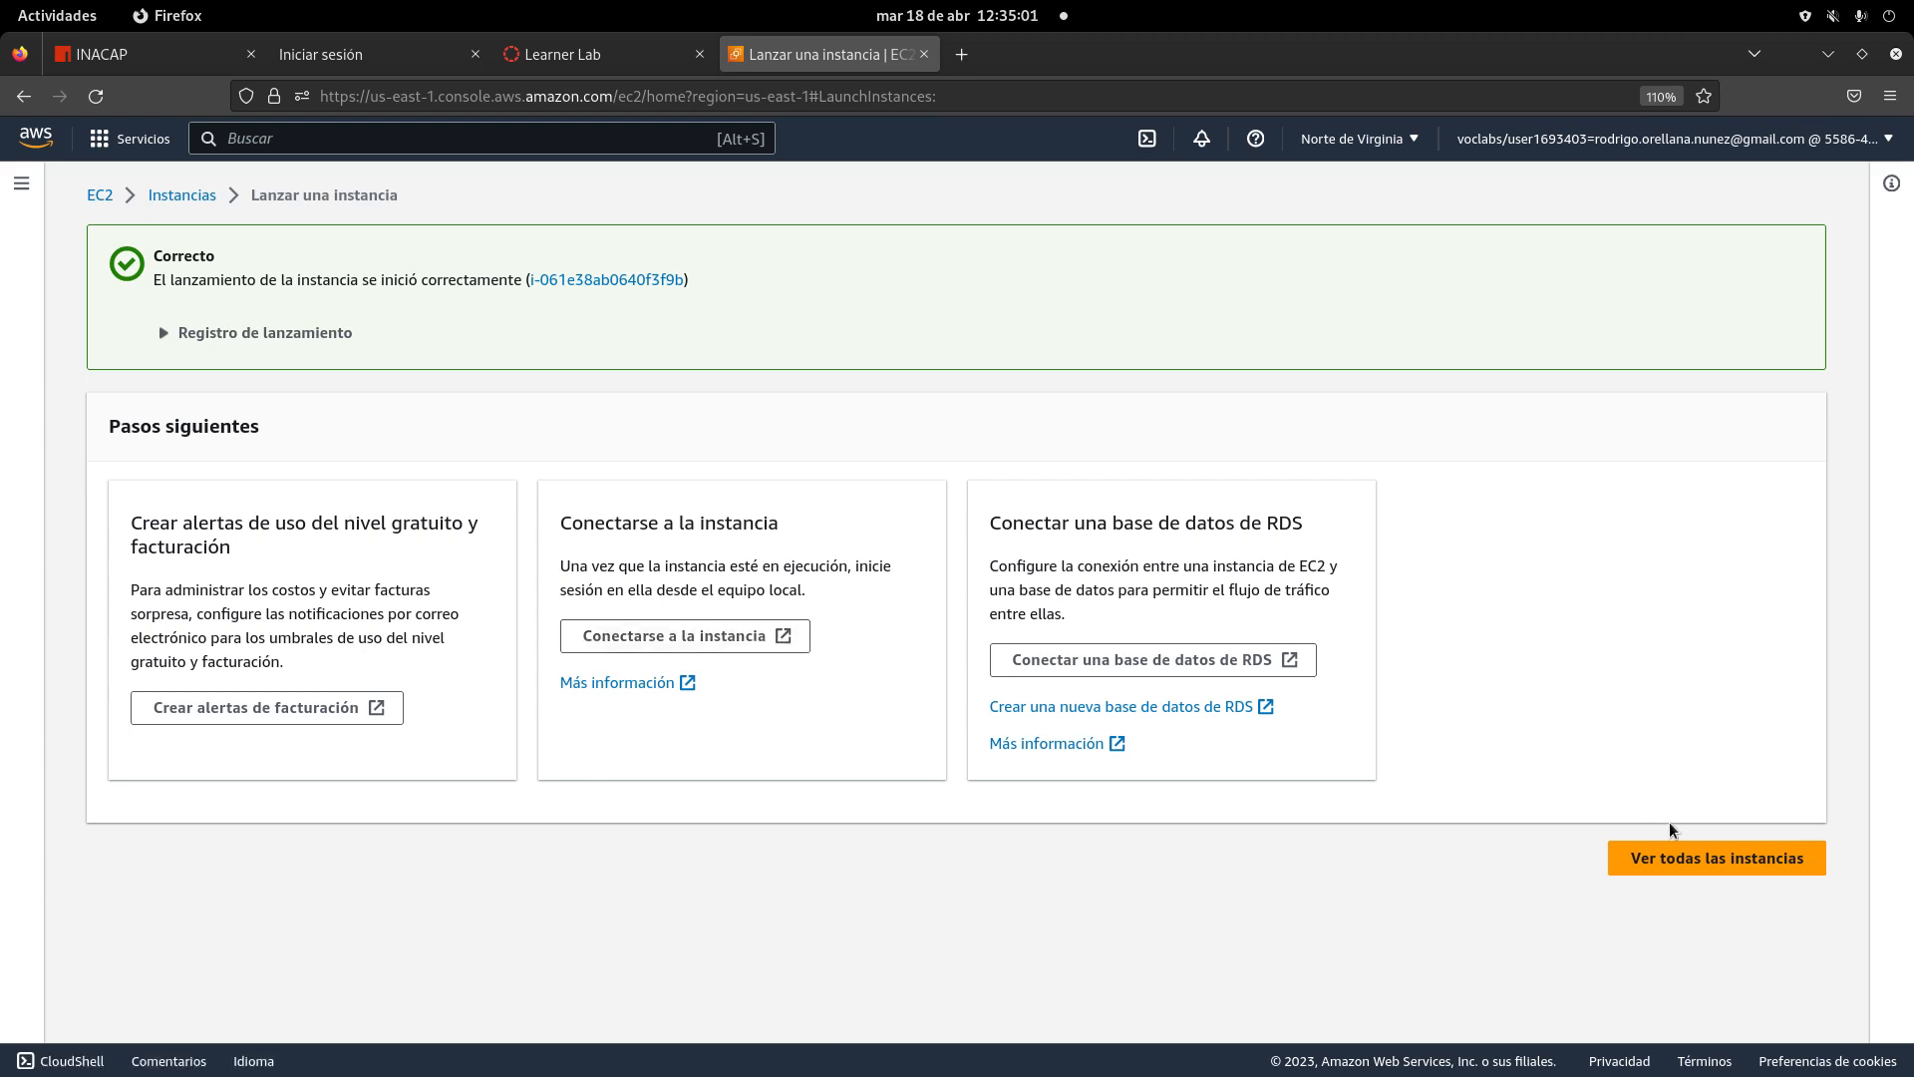
pyautogui.click(1701, 858)
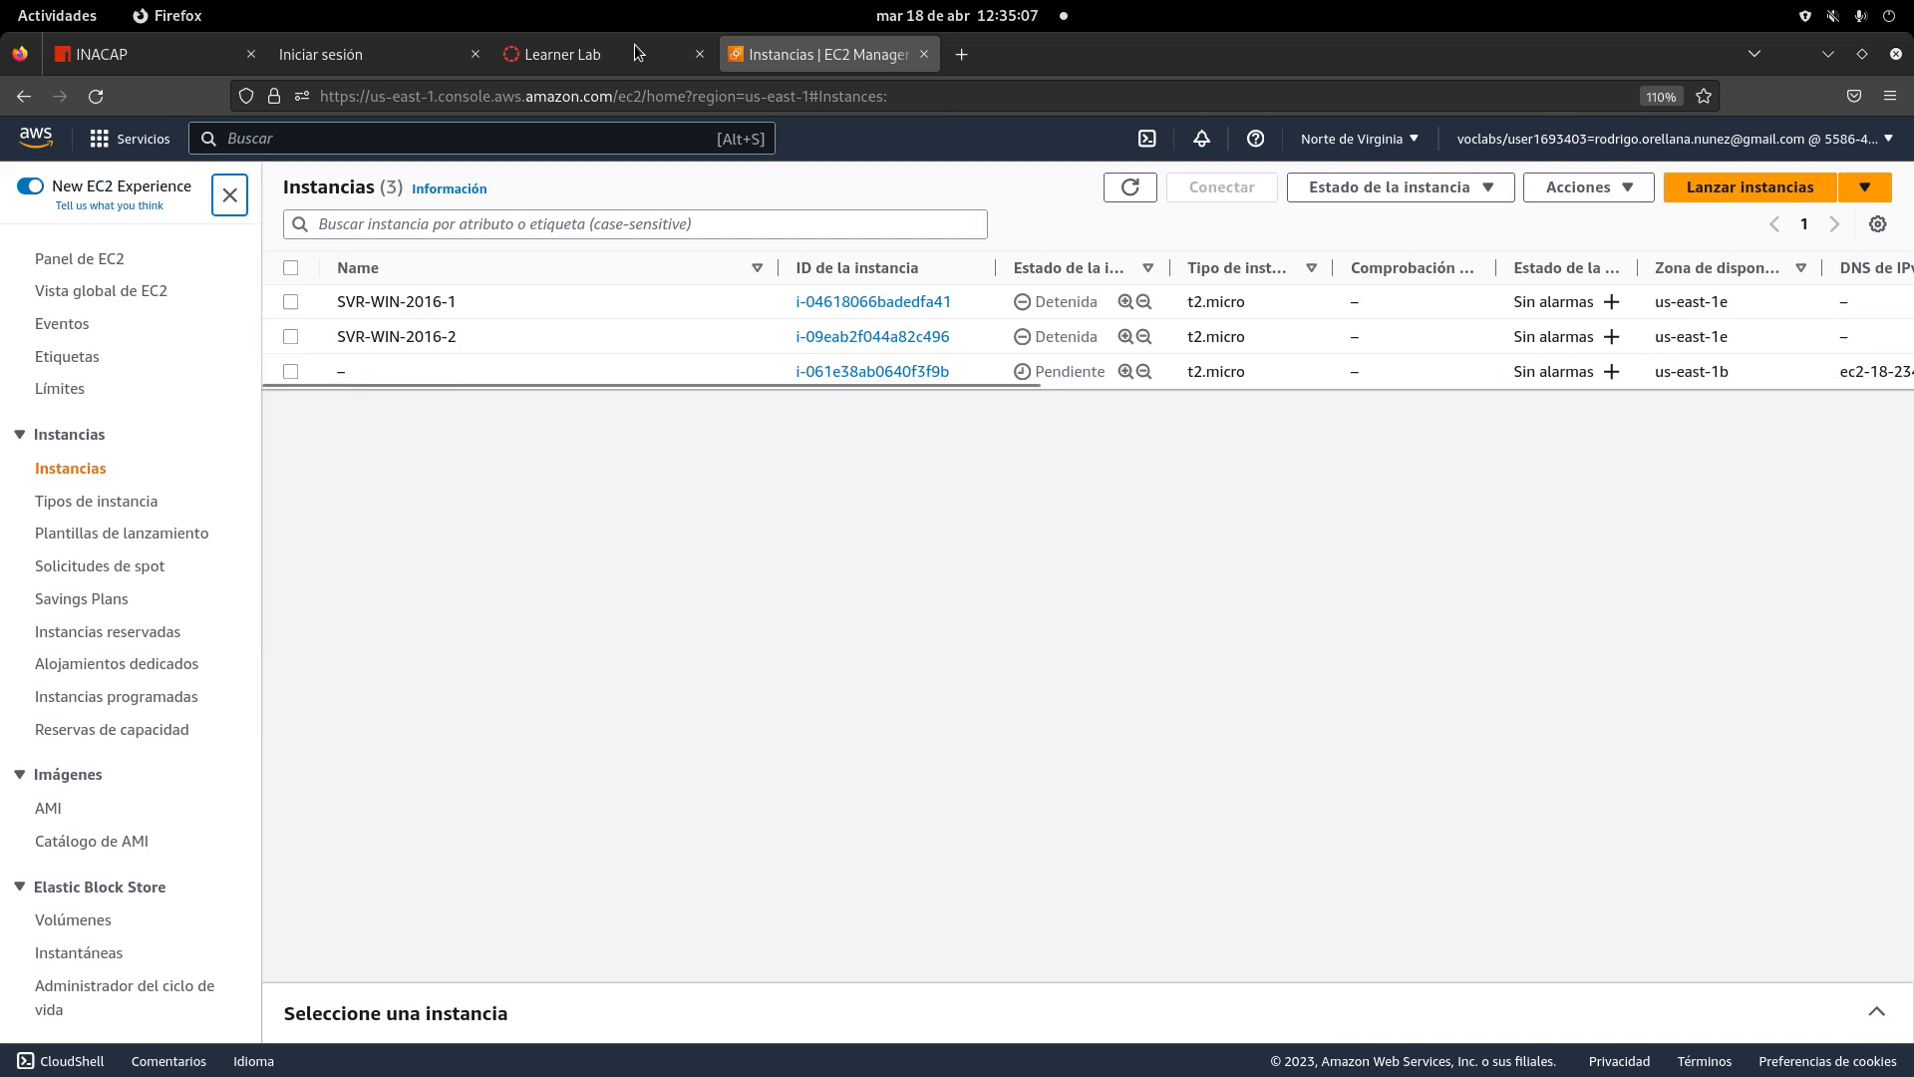
pyautogui.click(57, 15)
pyautogui.click(1278, 821)
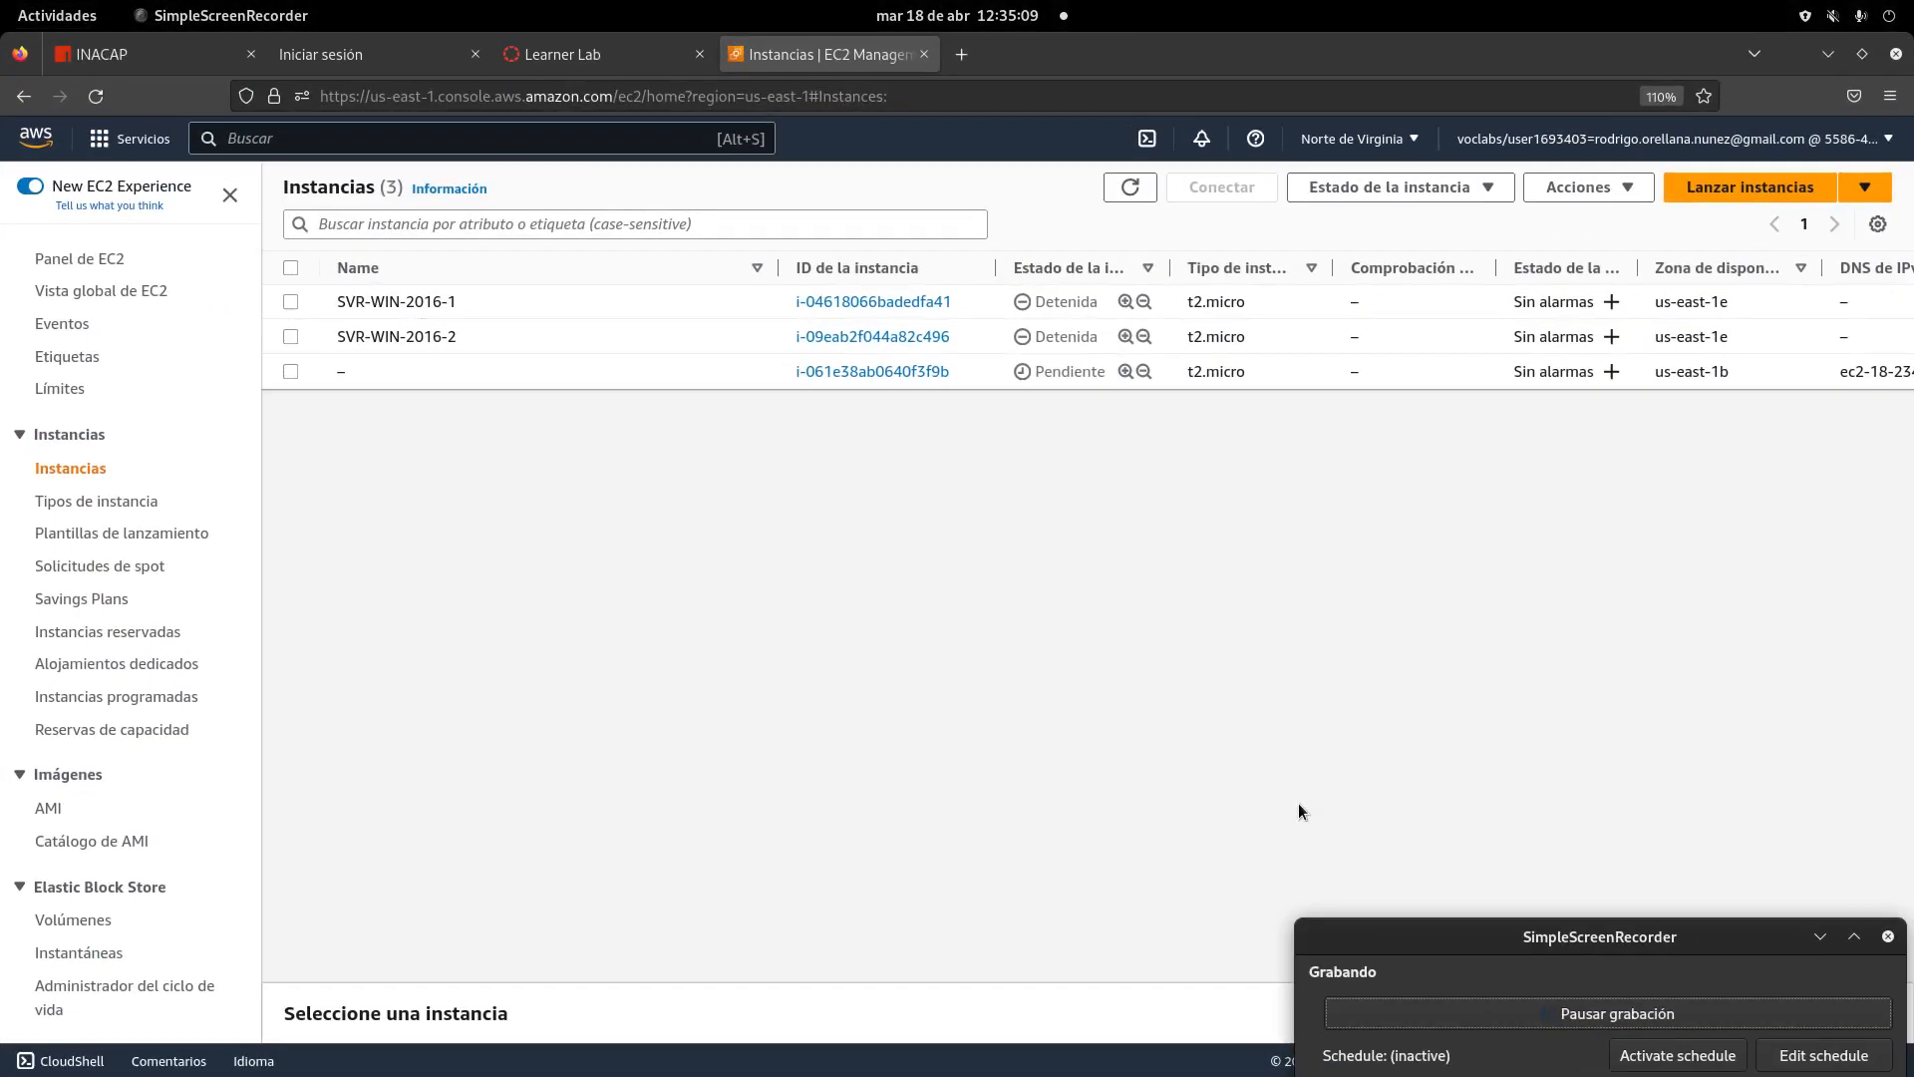
# - Name the newly launched Ubuntu instance SVR-LINUX-UBUNTU-1 in the instance list, save the name, and deselect the instance
pyautogui.click(358, 371)
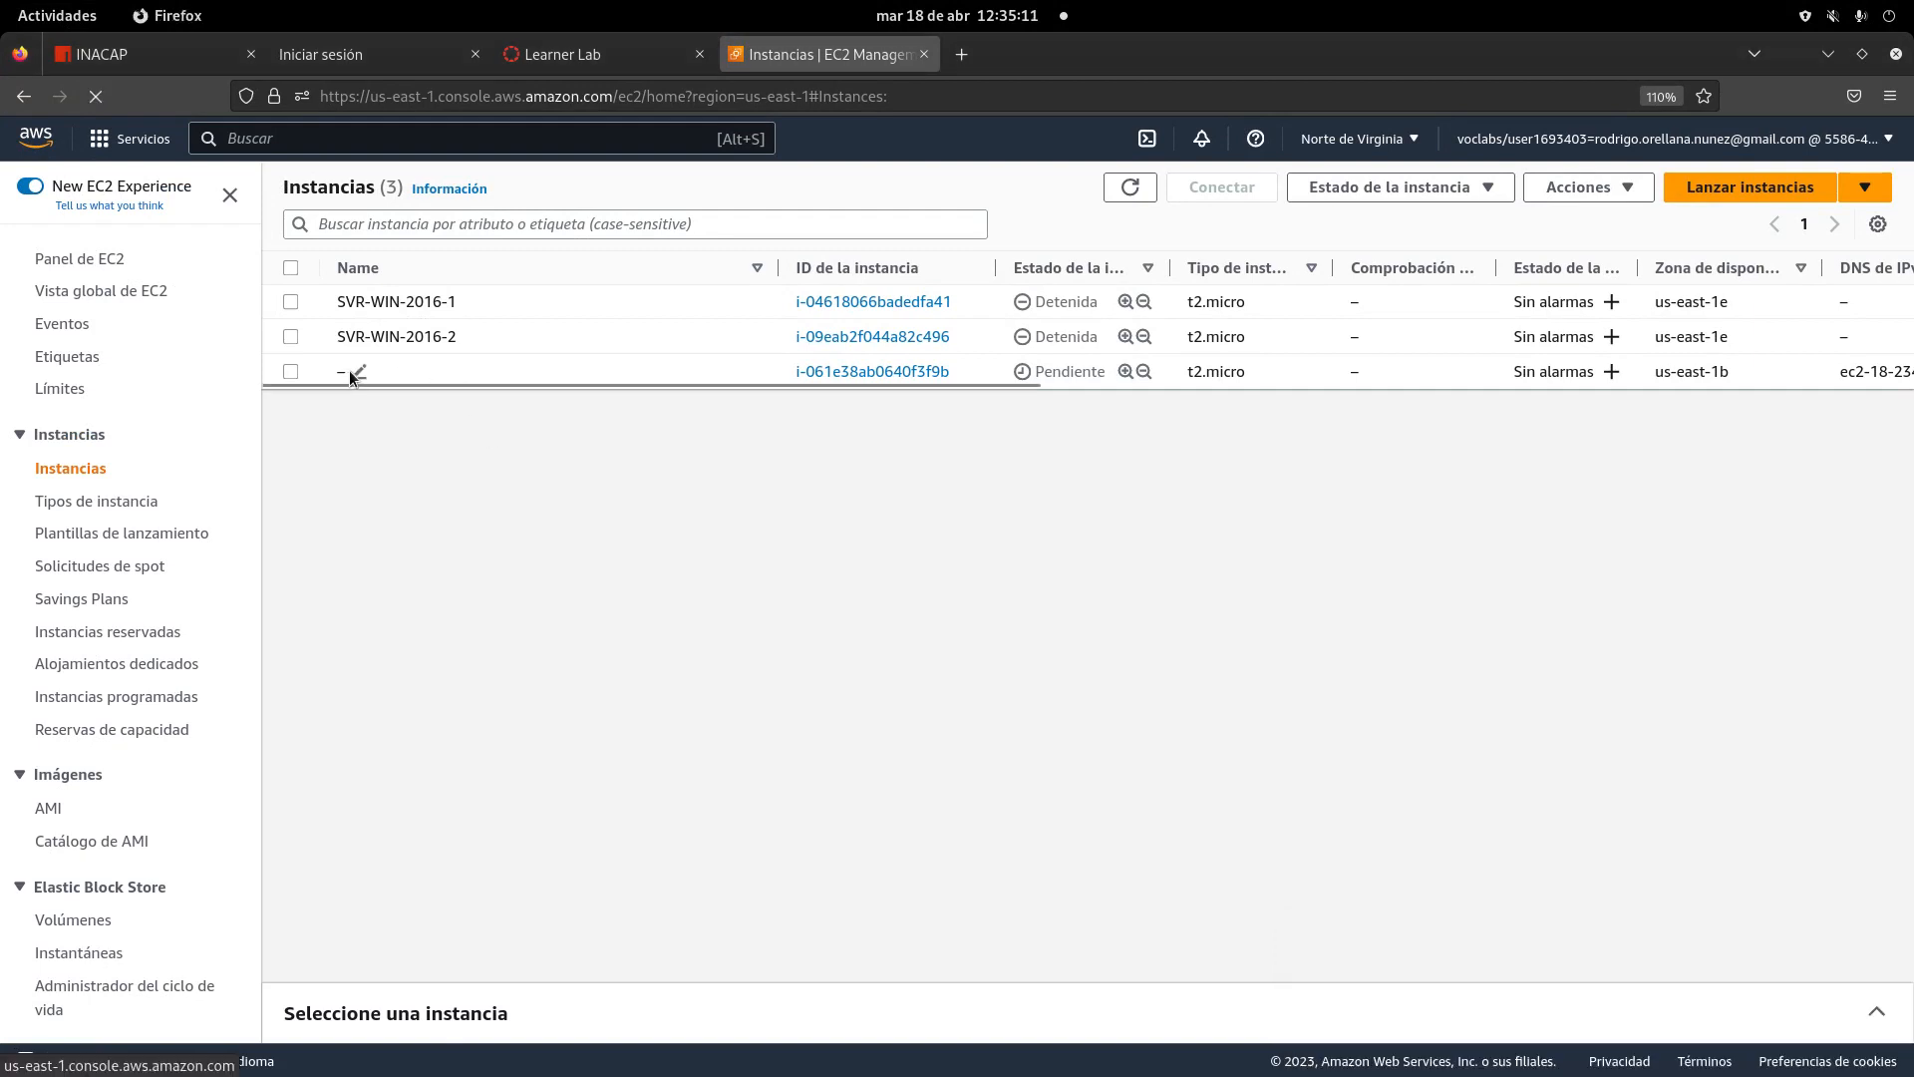
pyautogui.rightClick(480, 409)
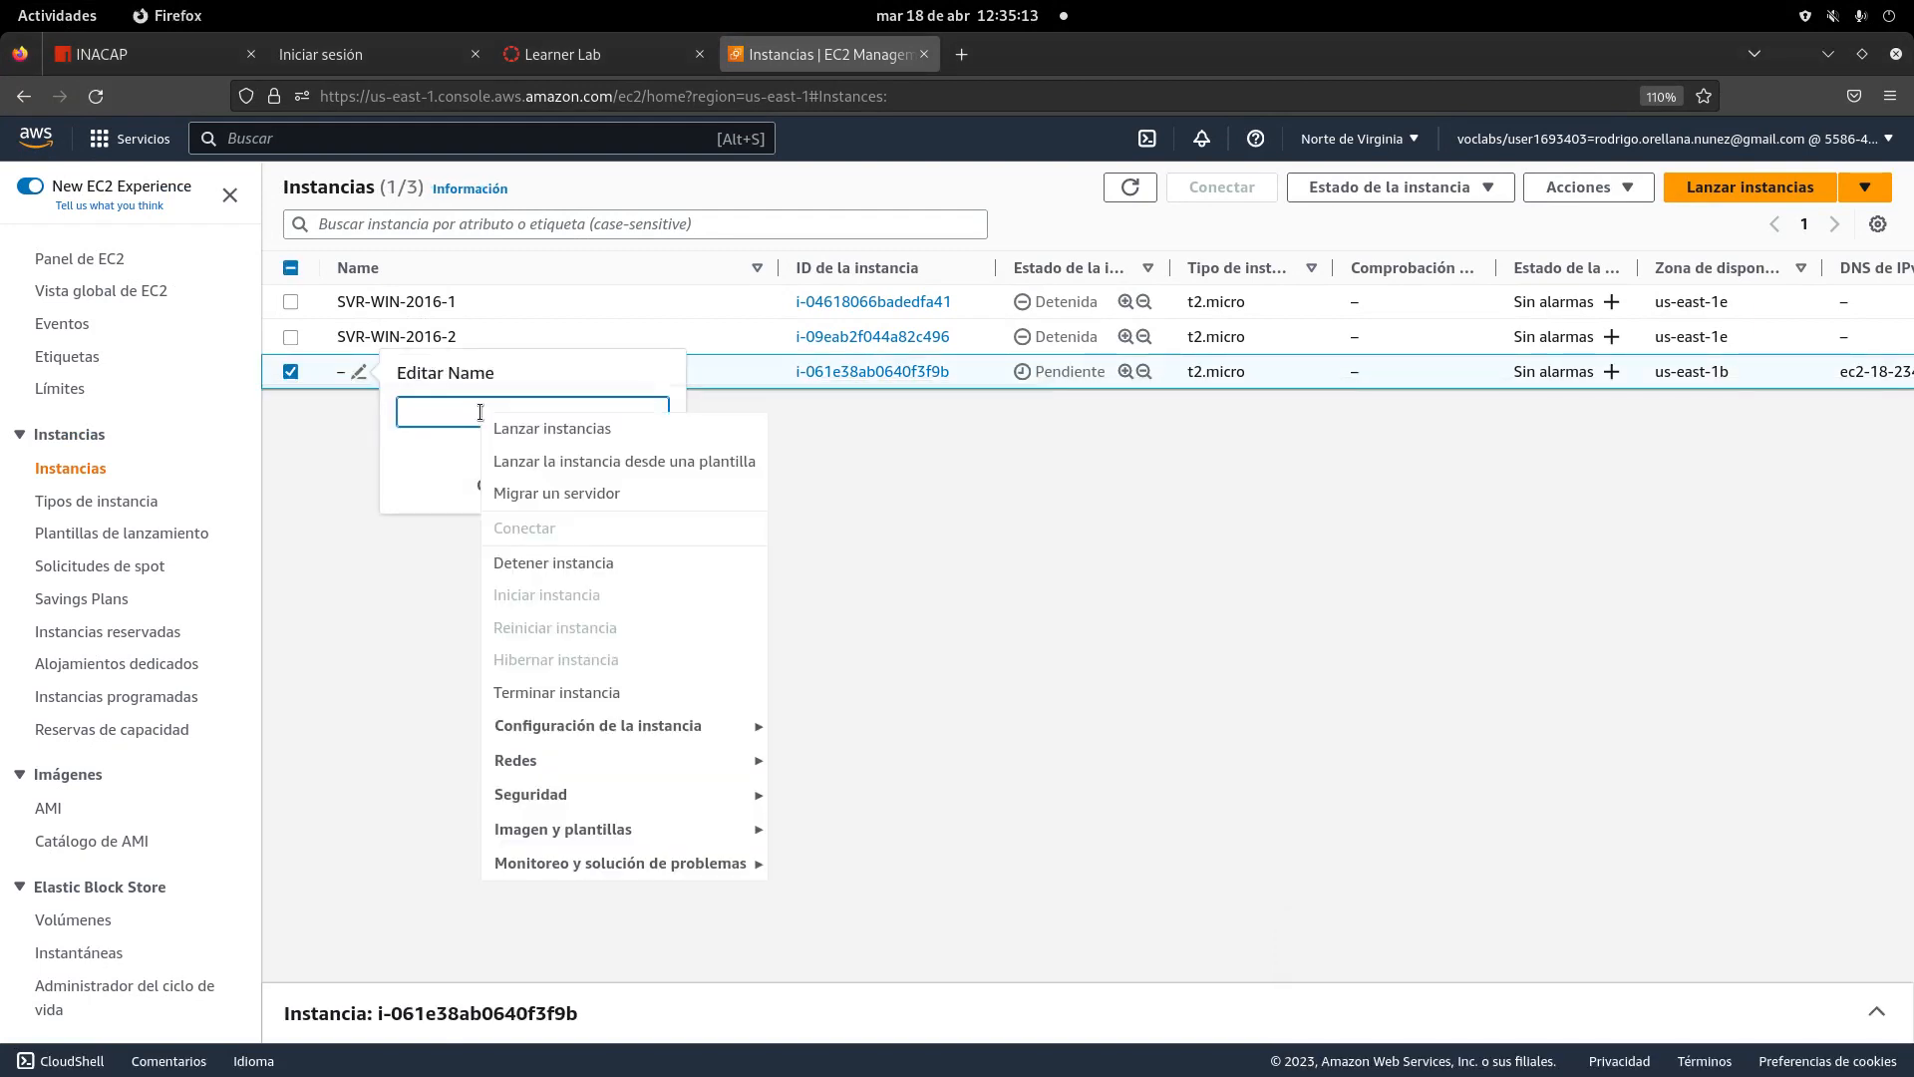
pyautogui.click(427, 410)
pyautogui.write('SVR-WIN-2016-1')
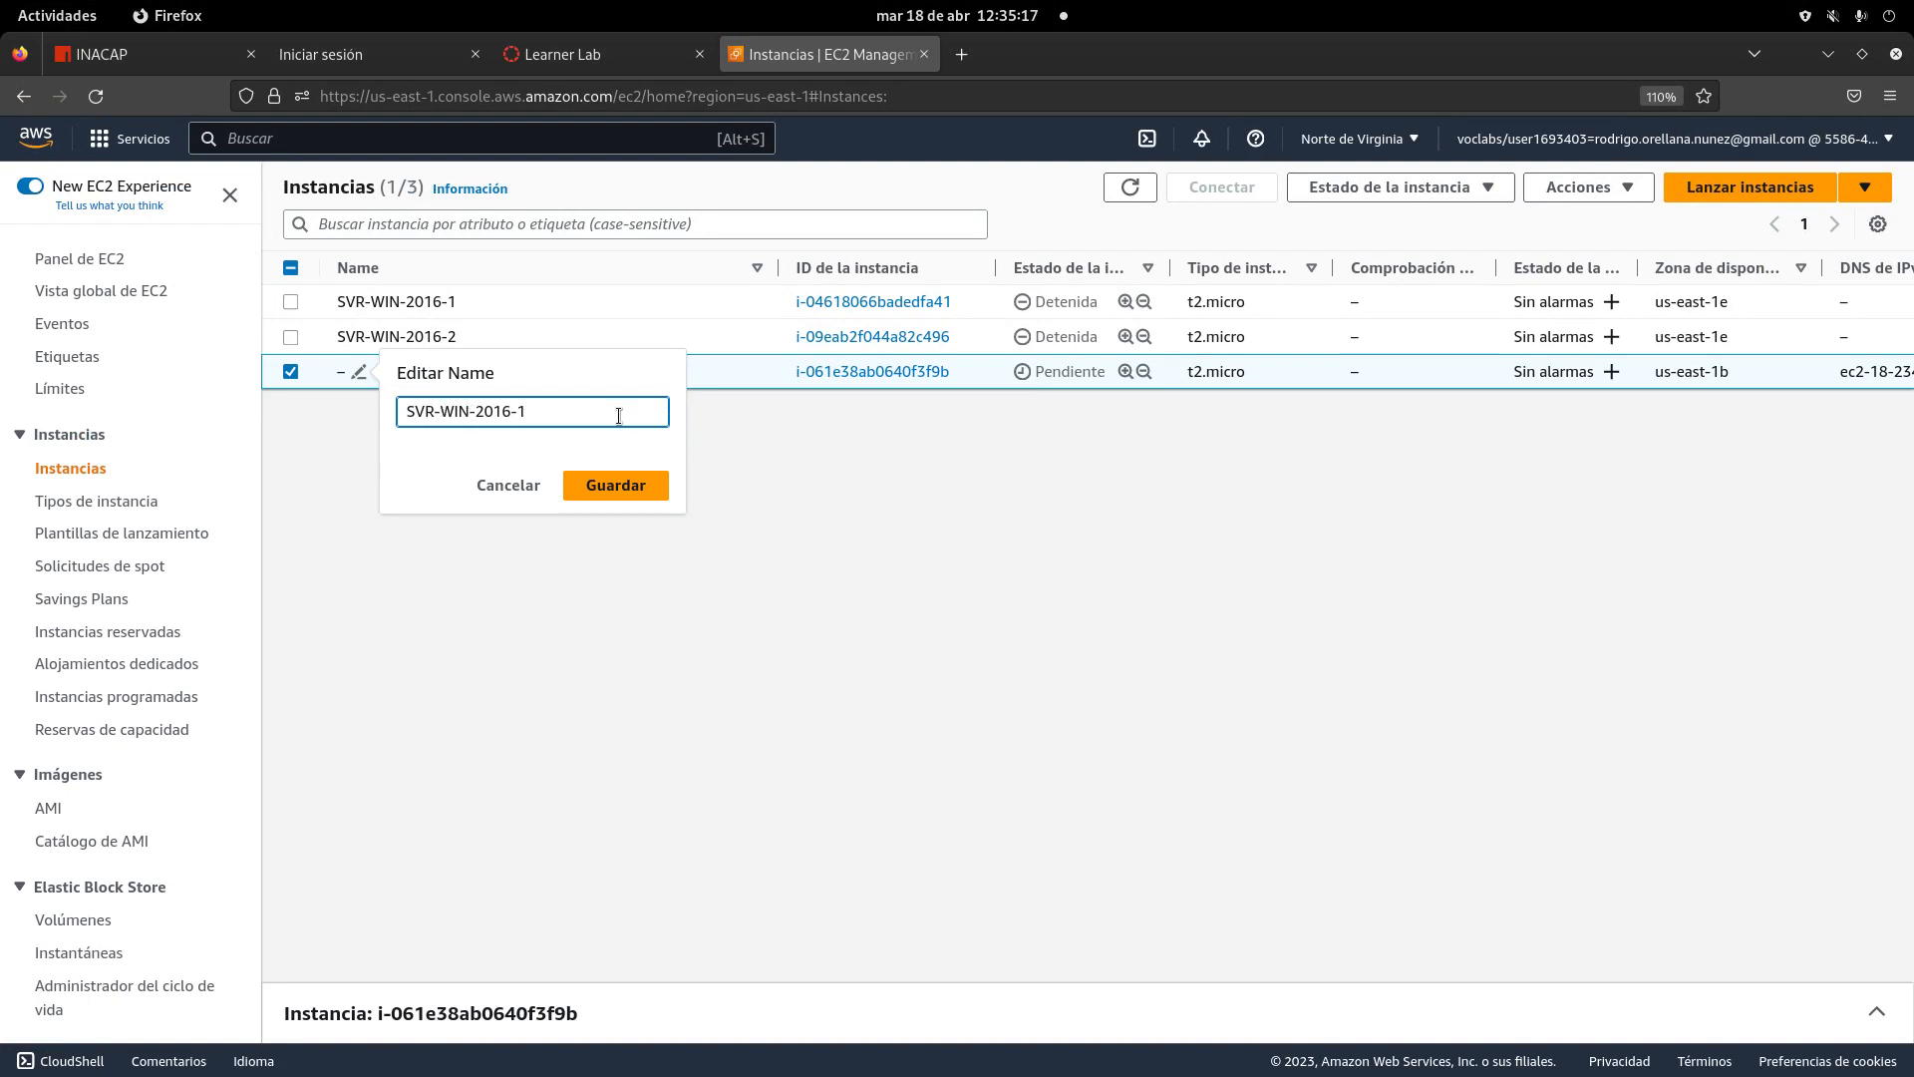
pyautogui.press('Left')
pyautogui.press('Left')
pyautogui.press('Left')
pyautogui.press('Left')
pyautogui.press('Left')
pyautogui.press('Left')
pyautogui.press('Left')
pyautogui.press('BackSpace')
pyautogui.press('BackSpace')
pyautogui.press('BackSpace')
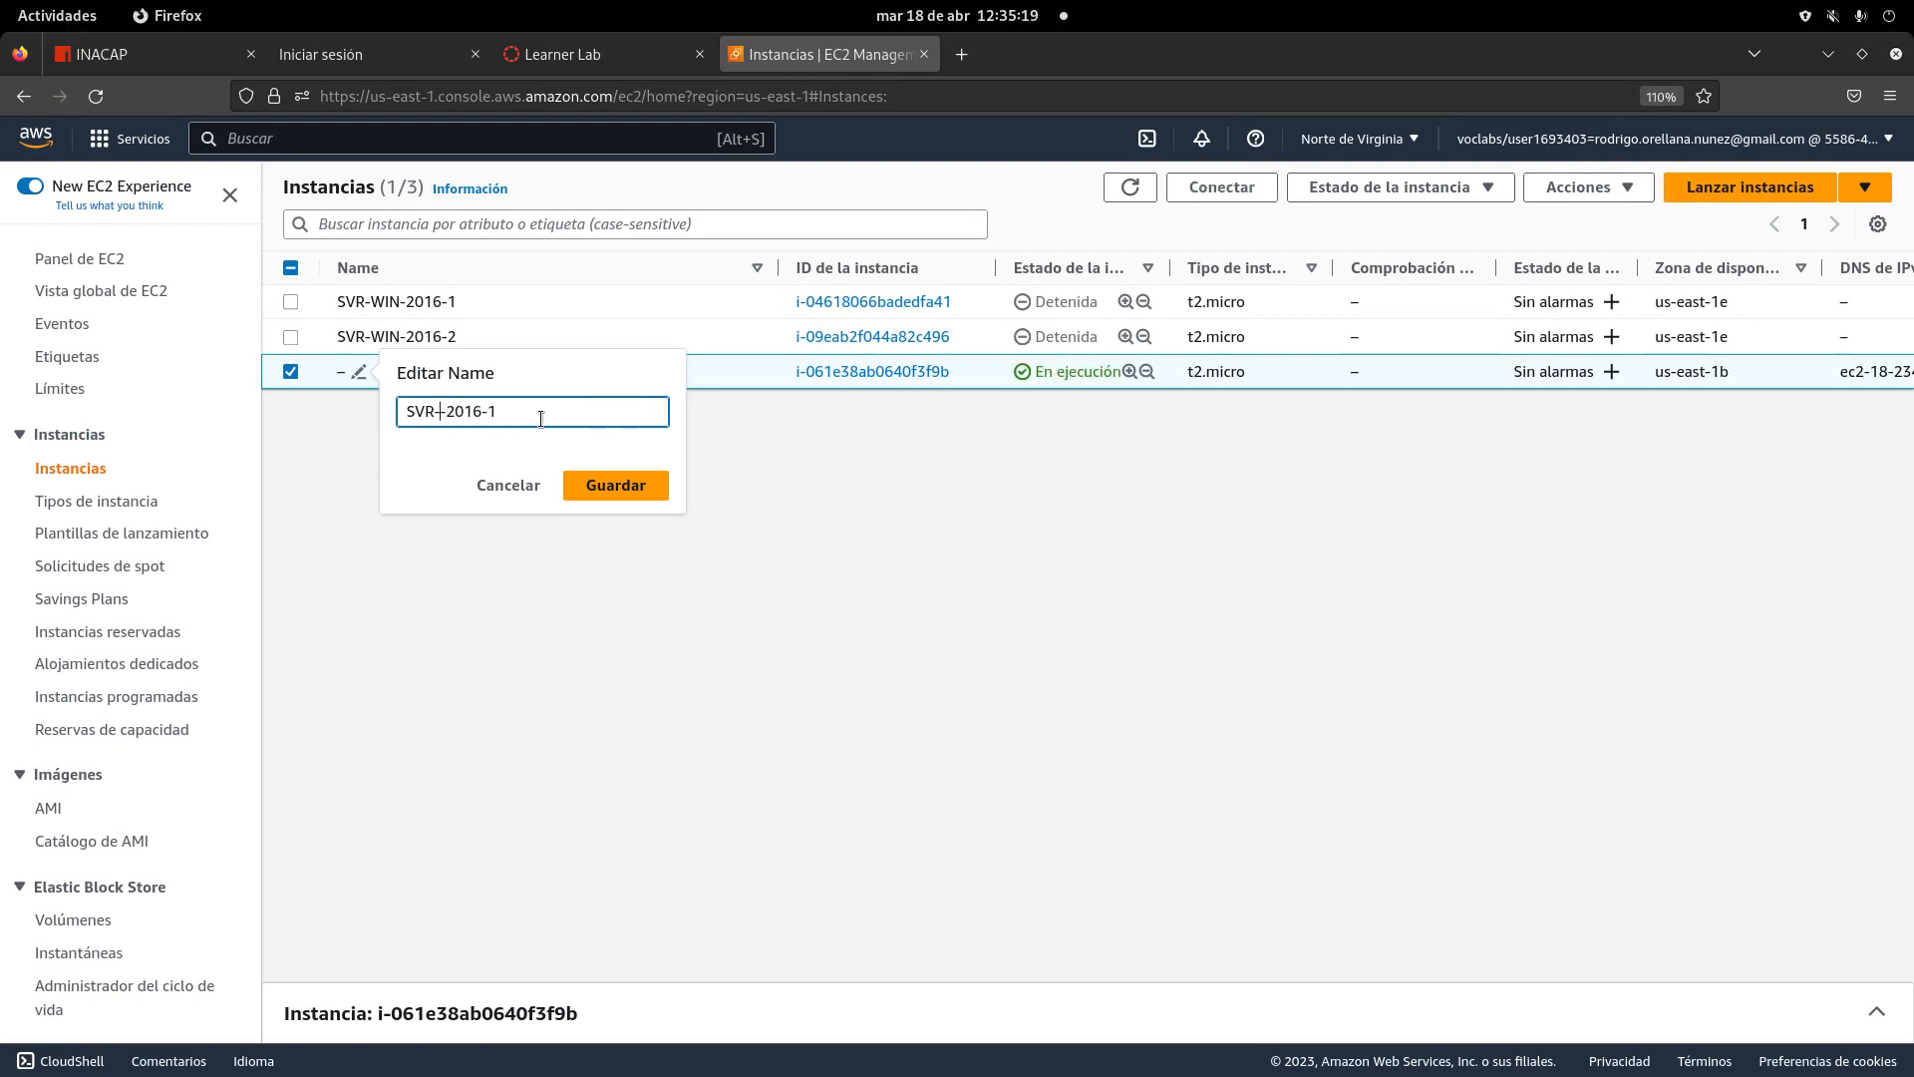
pyautogui.write('UBUNTU')
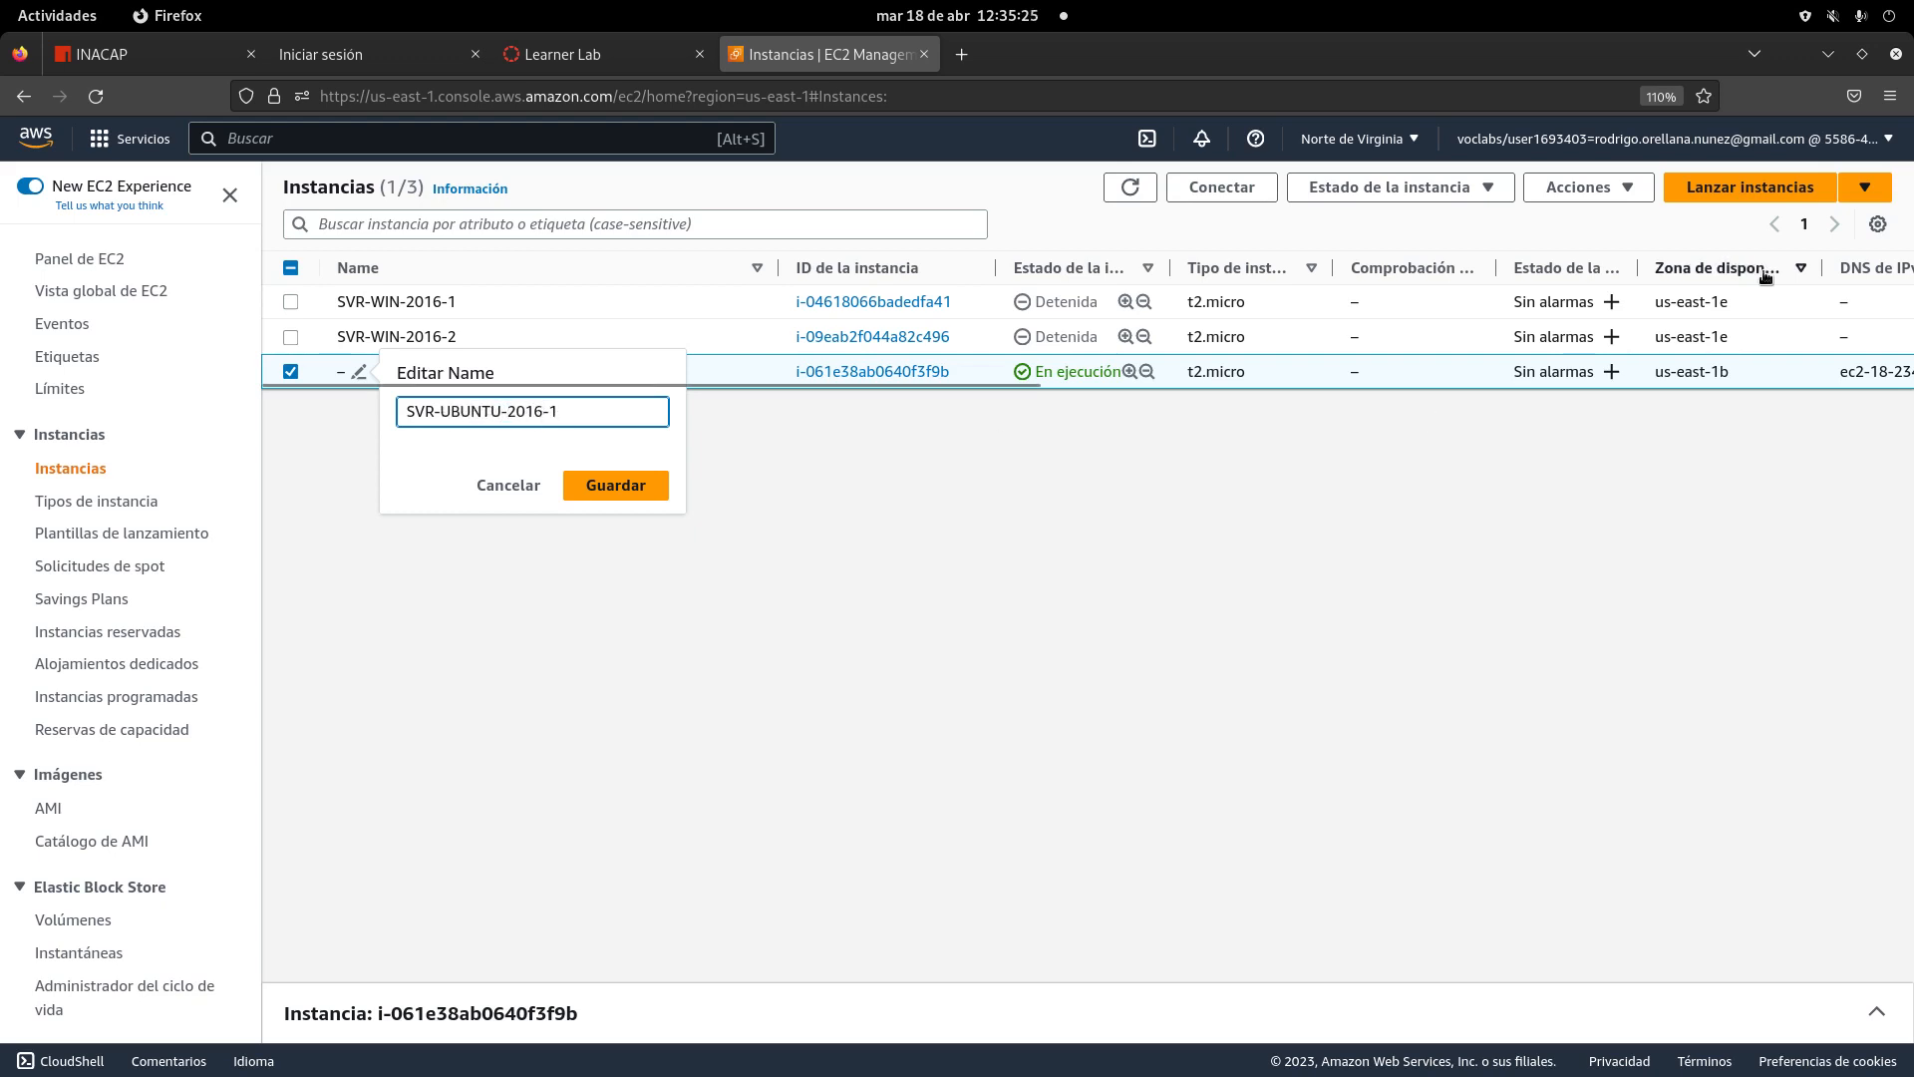
pyautogui.press('BackSpace')
pyautogui.press('BackSpace')
pyautogui.press('BackSpace')
pyautogui.press('BackSpace')
pyautogui.press('BackSpace')
pyautogui.press('BackSpace')
pyautogui.press('BackSpace')
pyautogui.press('BackSpace')
pyautogui.press('BackSpace')
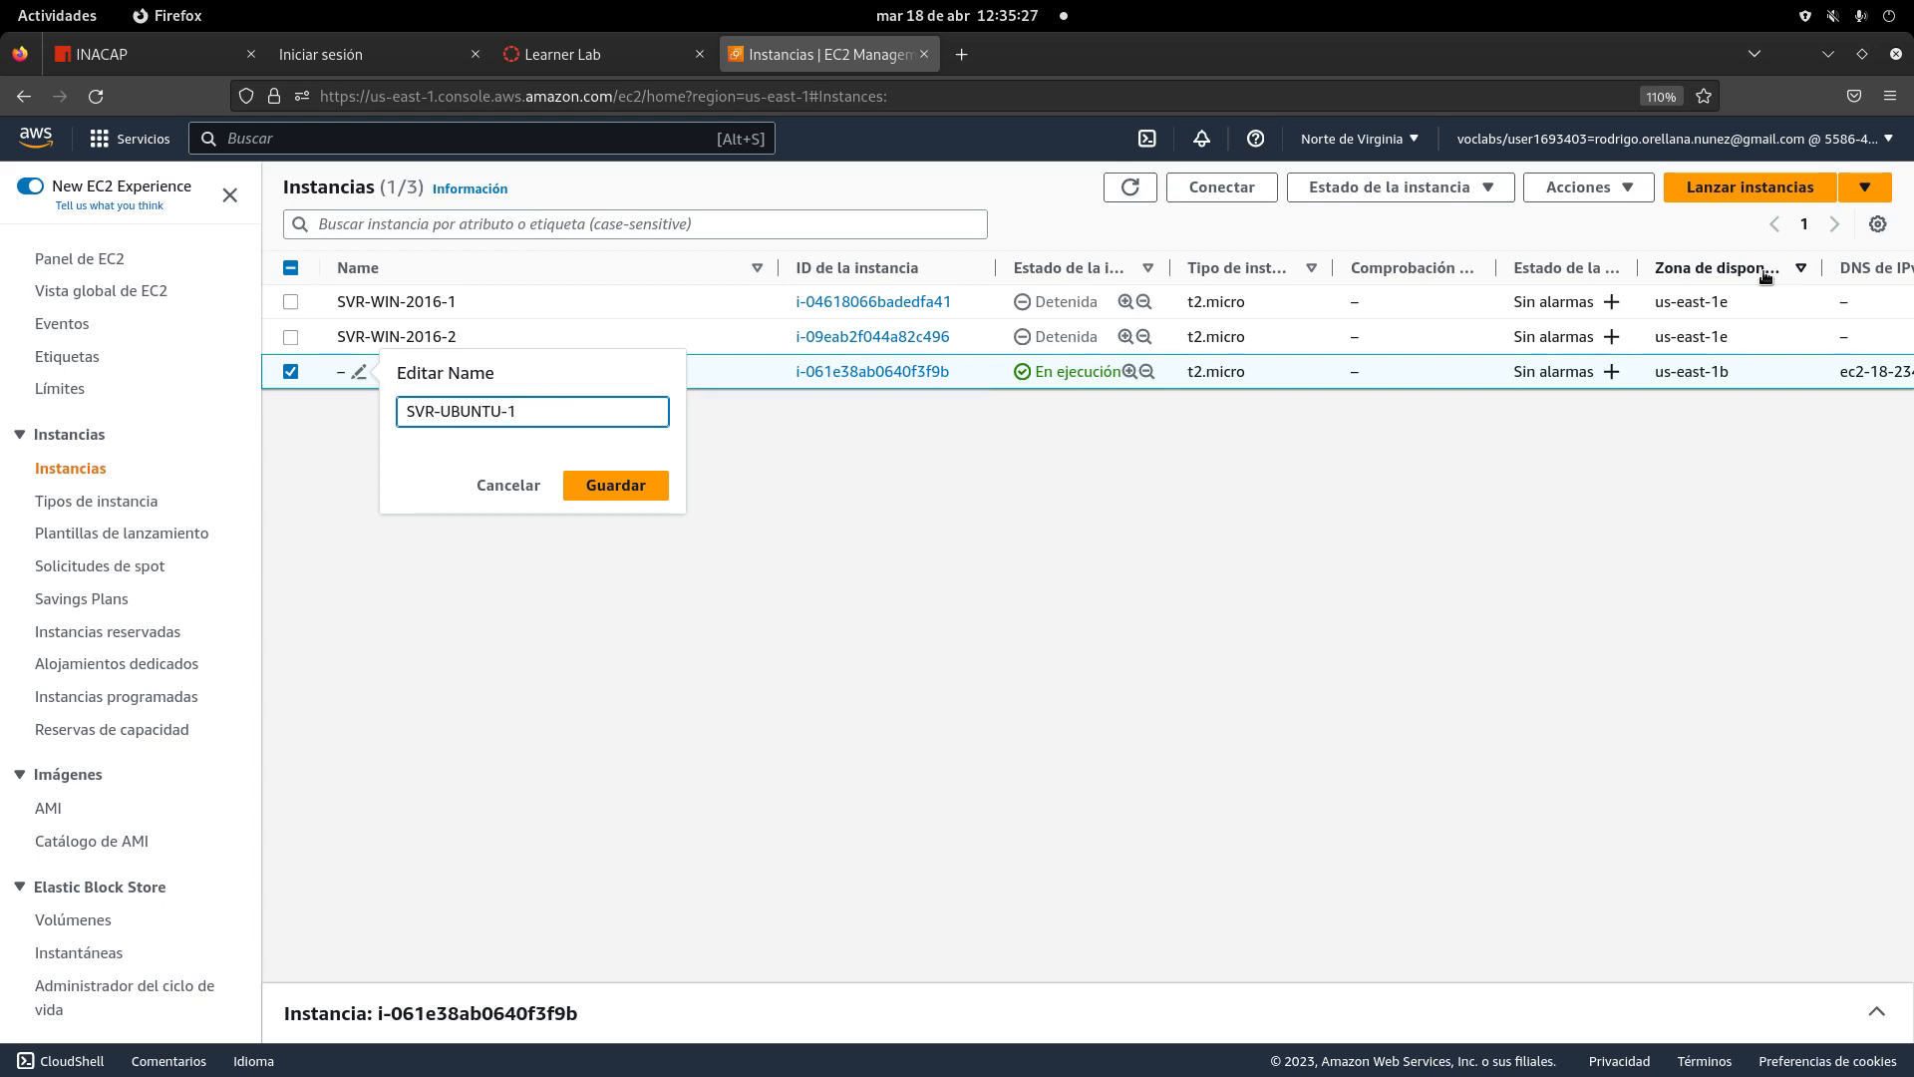
pyautogui.press('BackSpace')
pyautogui.press('BackSpace')
pyautogui.press('BackSpace')
pyautogui.write('LINUX-UBUNTU')
pyautogui.click(573, 421)
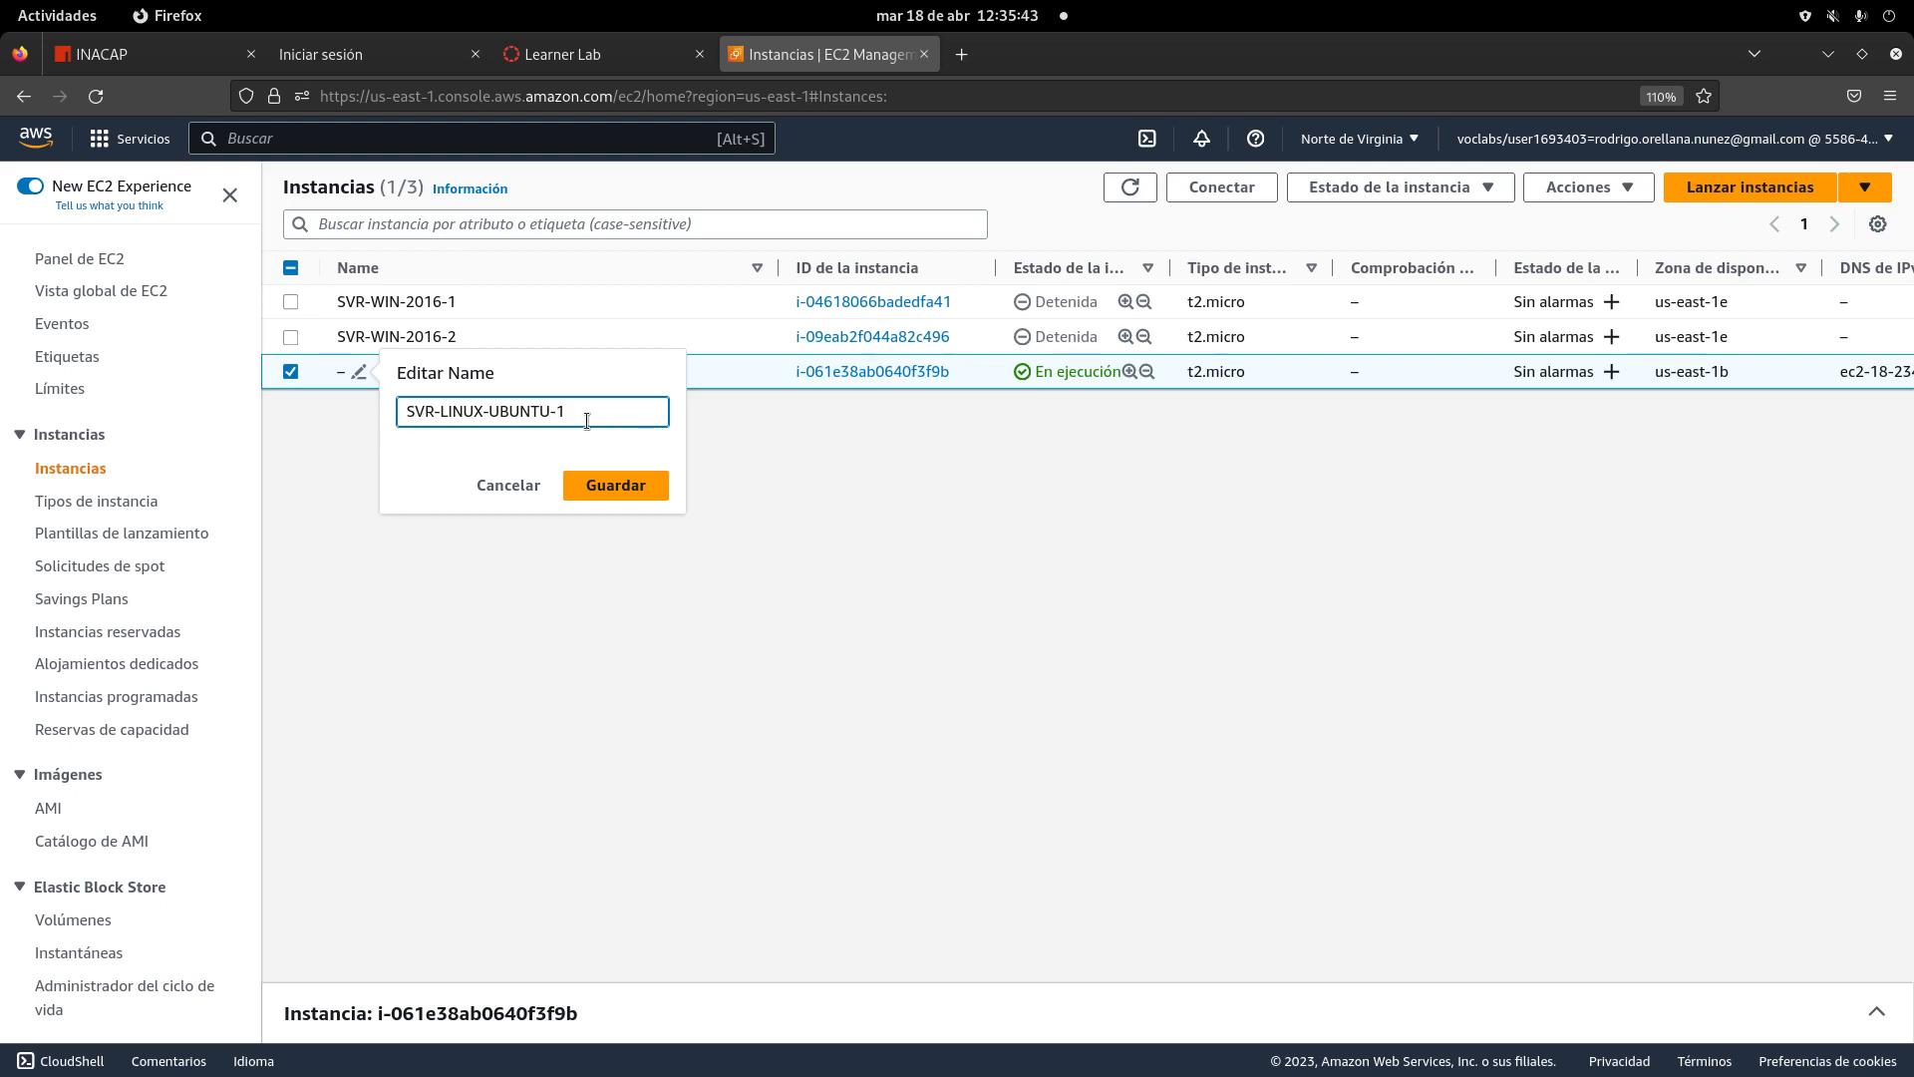
pyautogui.click(602, 481)
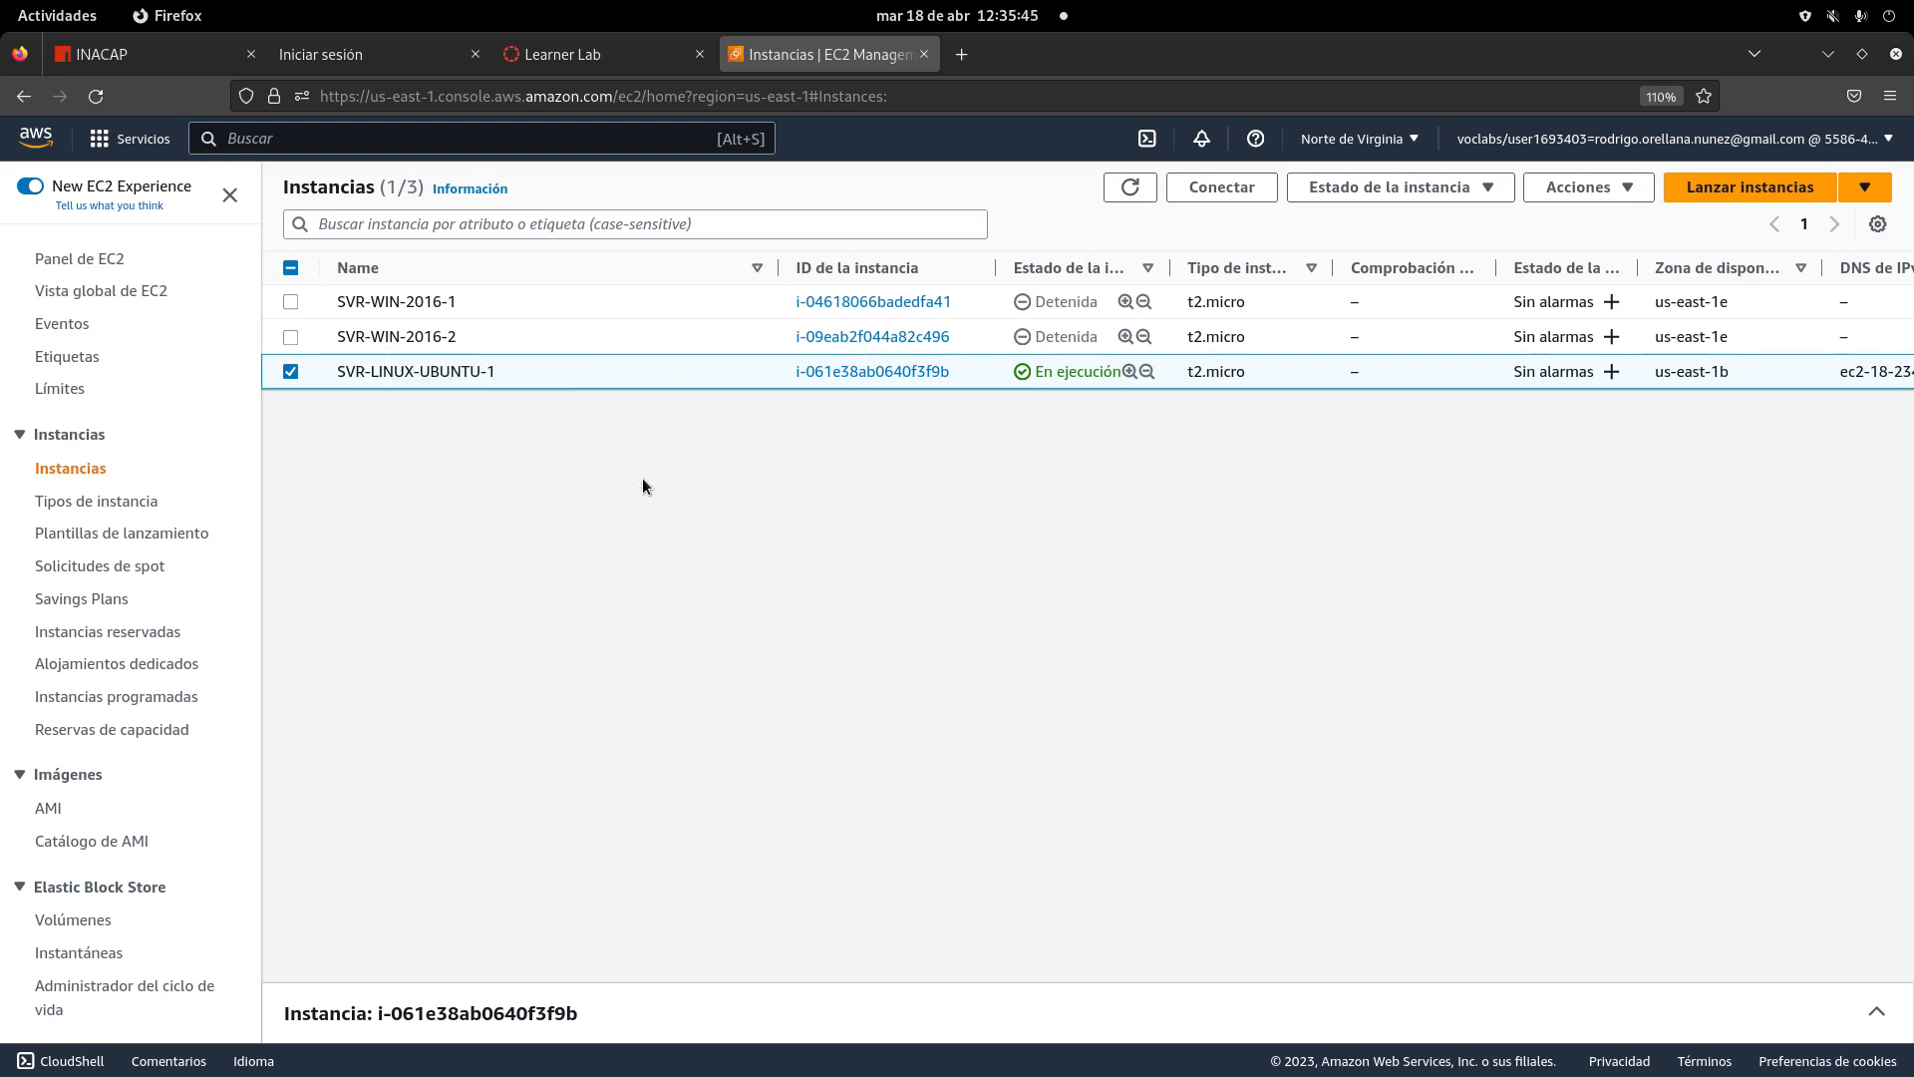
pyautogui.click(291, 372)
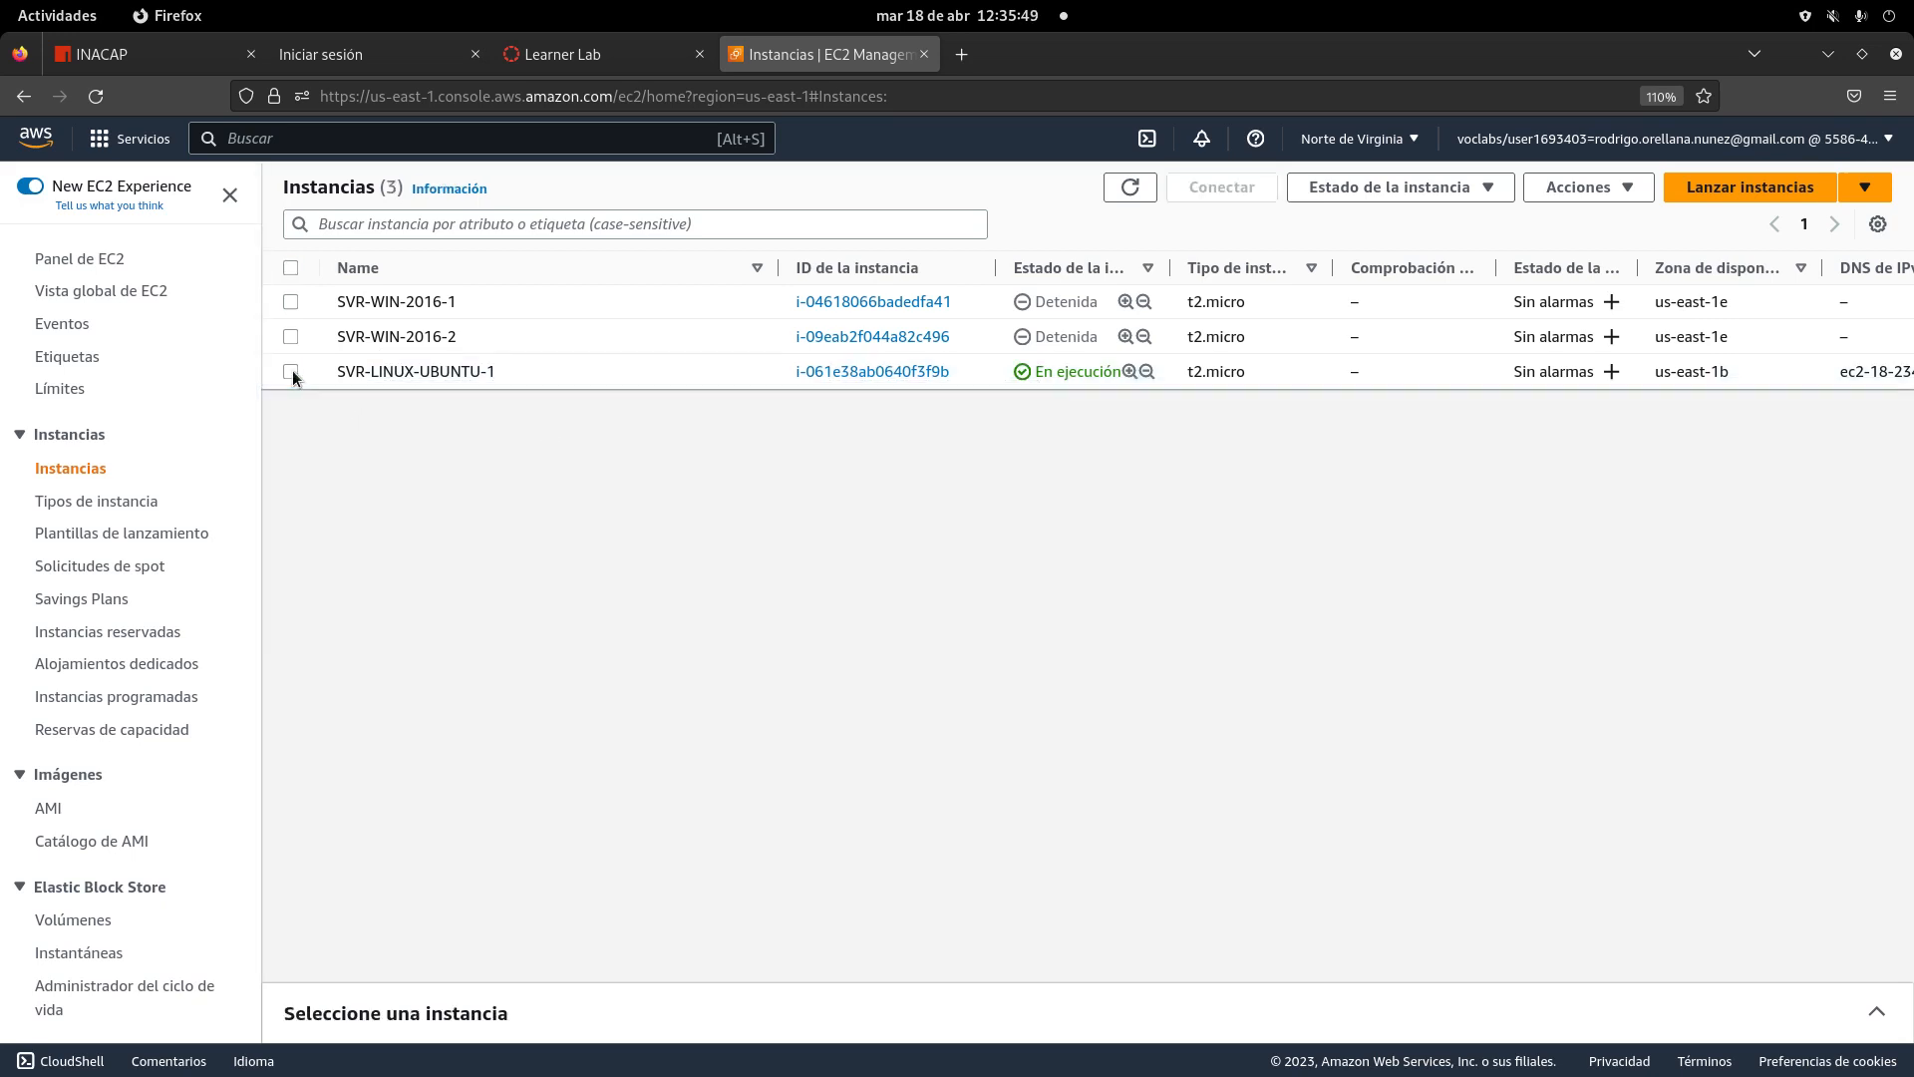
# - Start launching another instance, open the full AMI catalog, and restrict the results to free-tier images only
pyautogui.click(1744, 186)
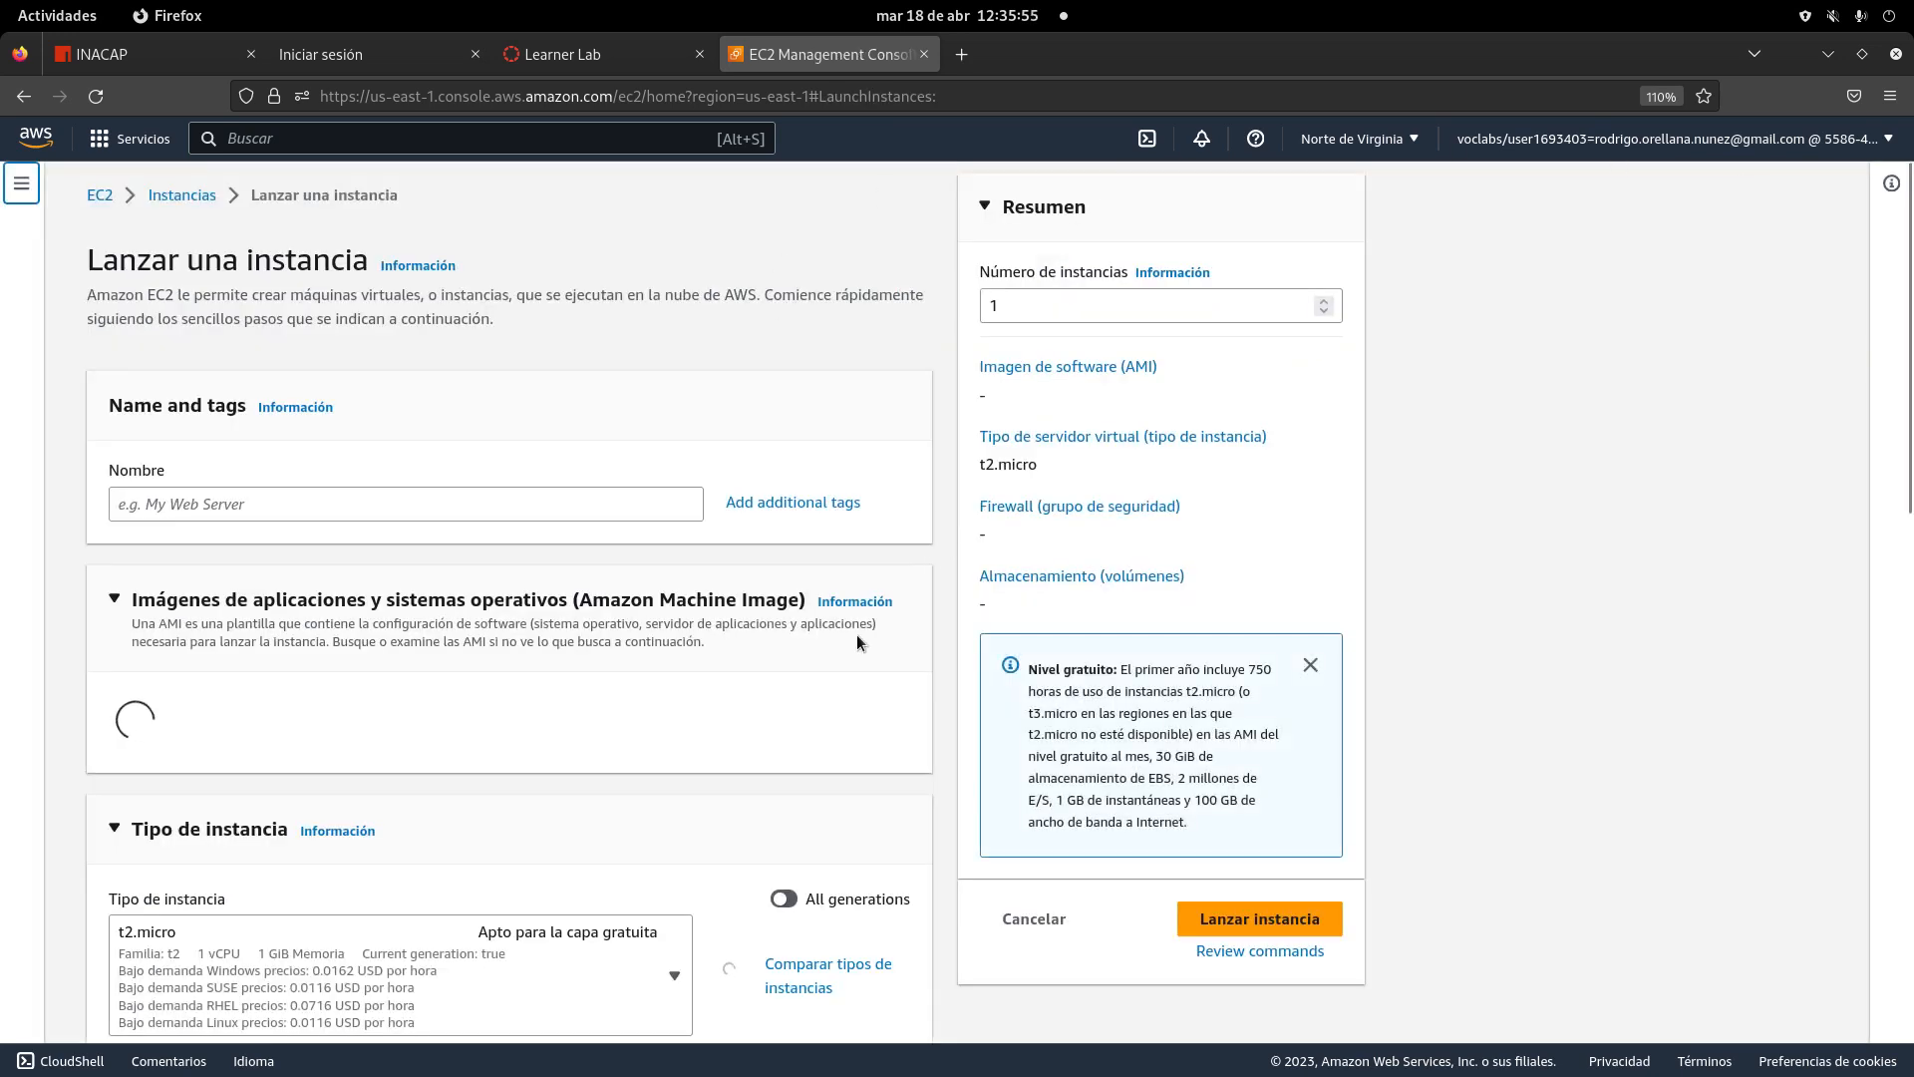
pyautogui.scroll(-4, 845, 664)
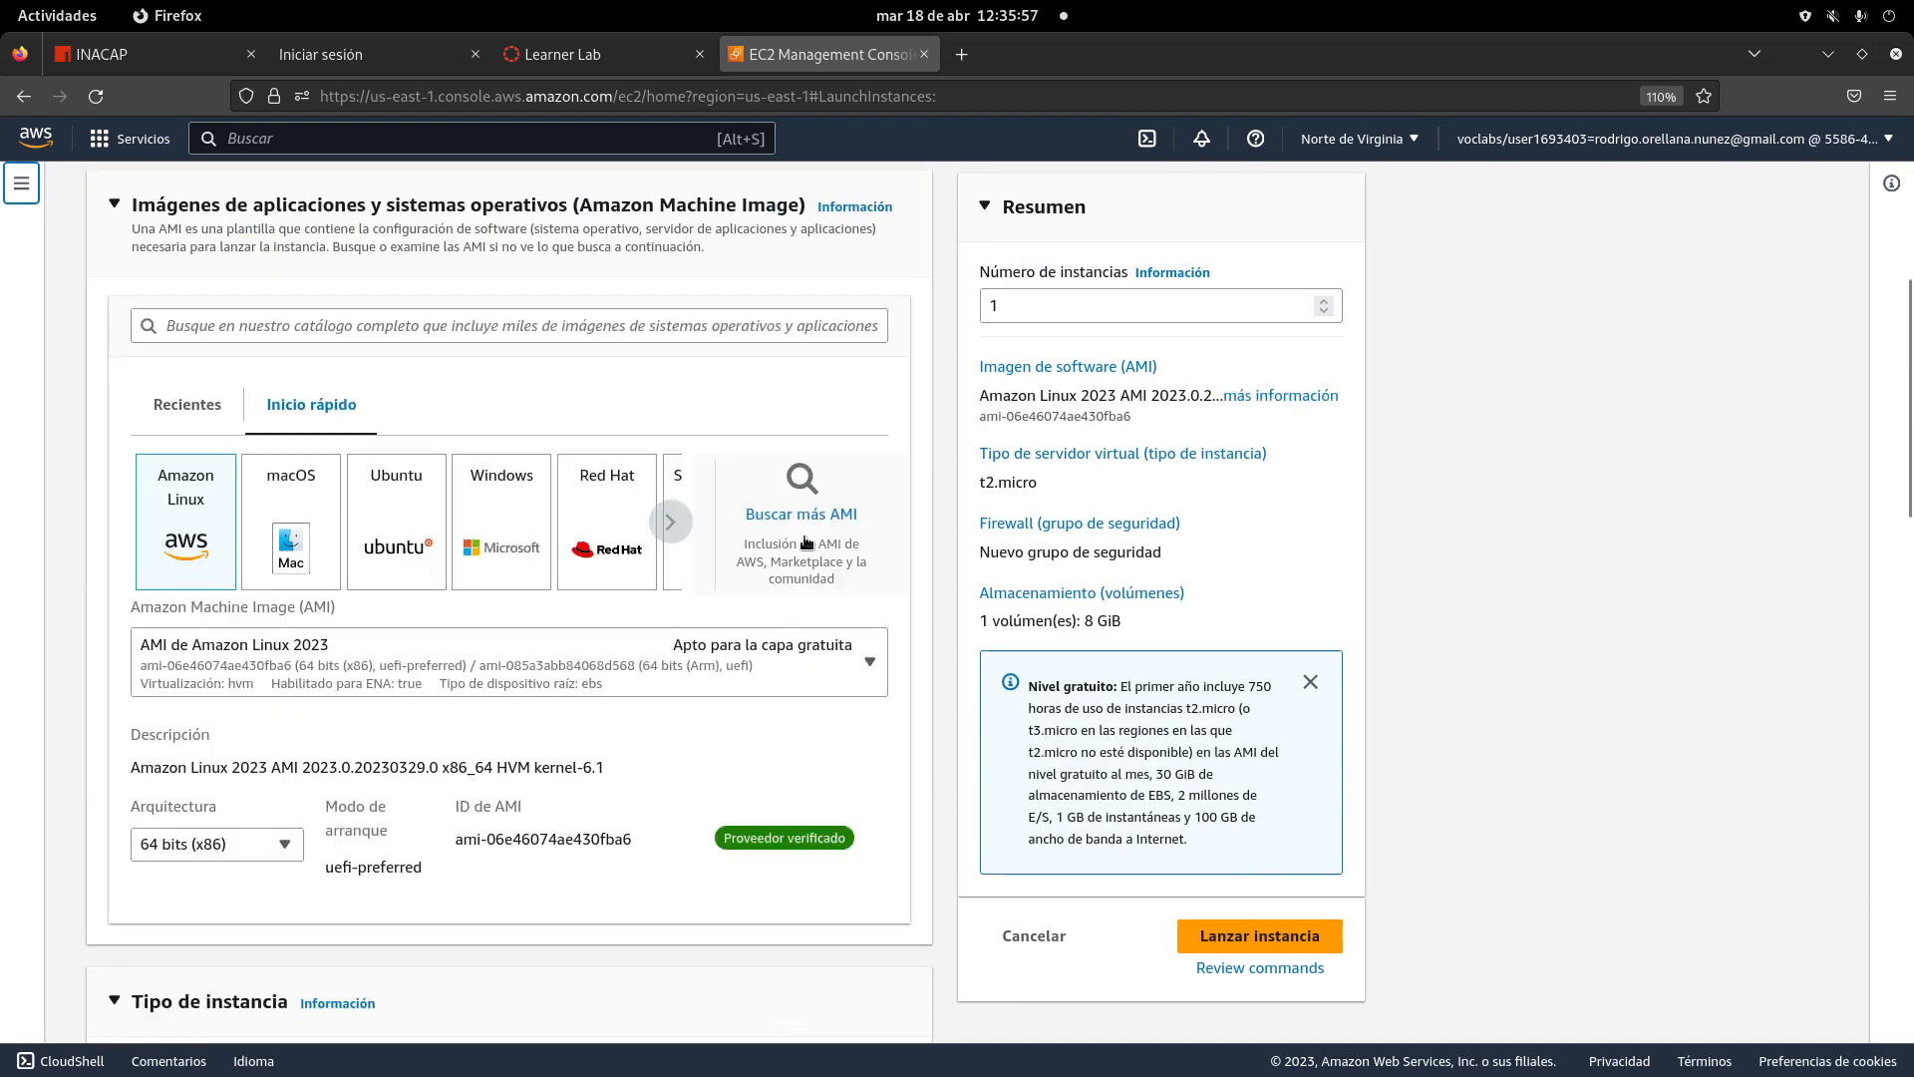
pyautogui.click(809, 528)
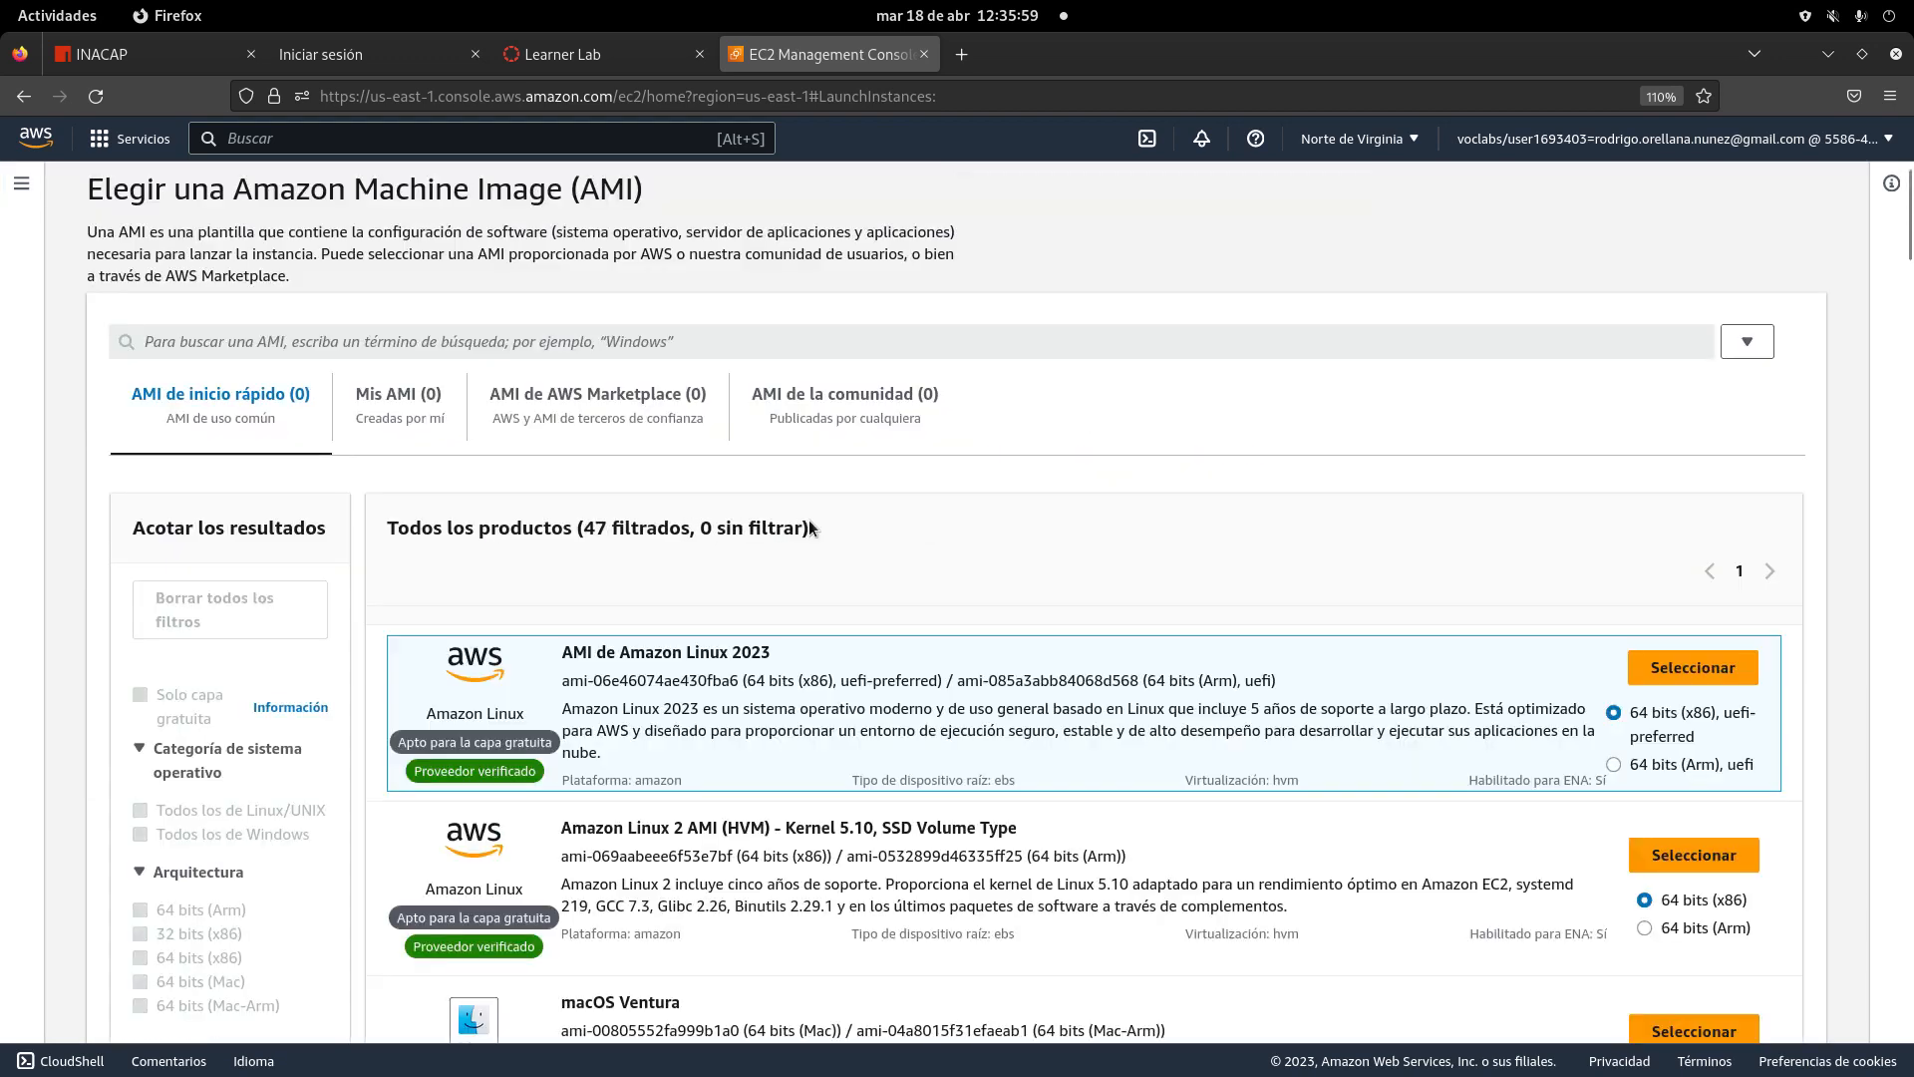
pyautogui.scroll(-1, 141, 702)
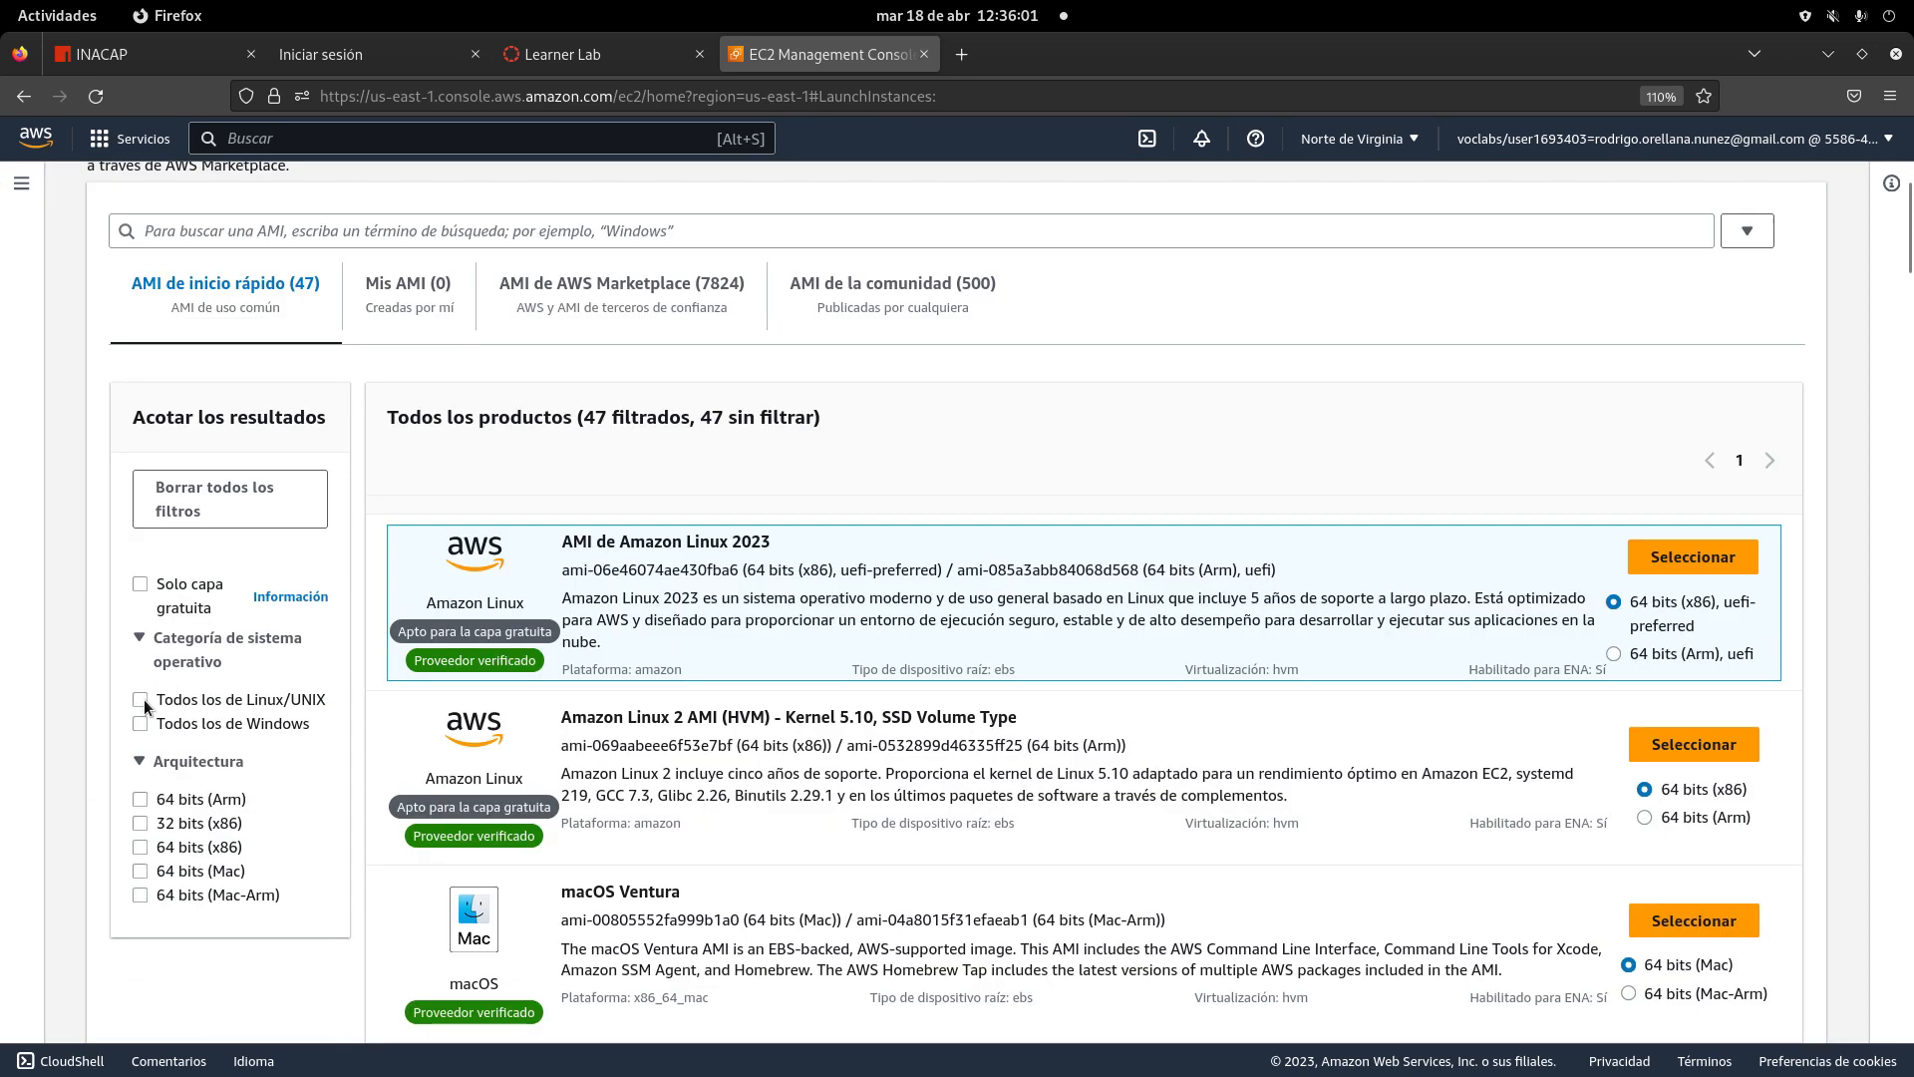
pyautogui.click(140, 585)
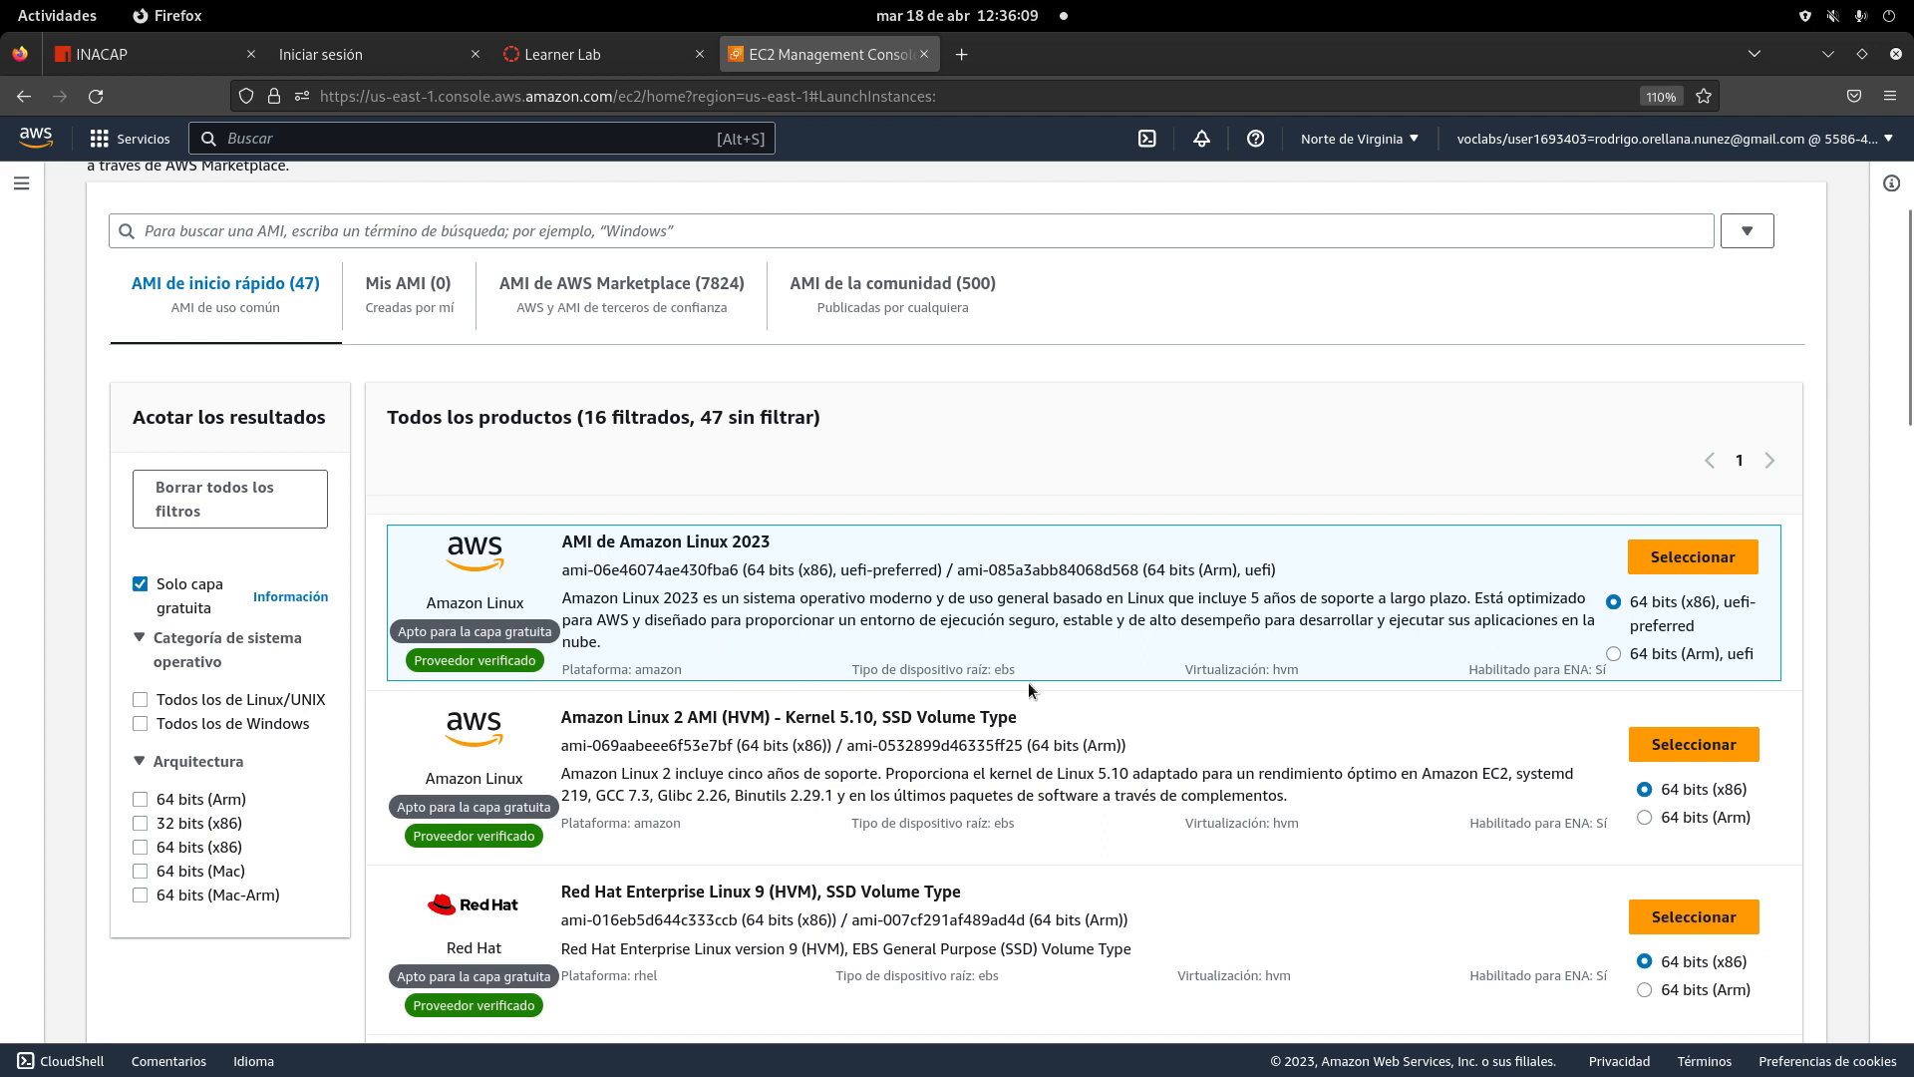
# - Browse the free-tier images and choose Amazon Linux 2 AMI (HVM) - Kernel 5.10, SSD Volume Type, 64-bit (x86), for the instance
pyautogui.scroll(-2, 1029, 688)
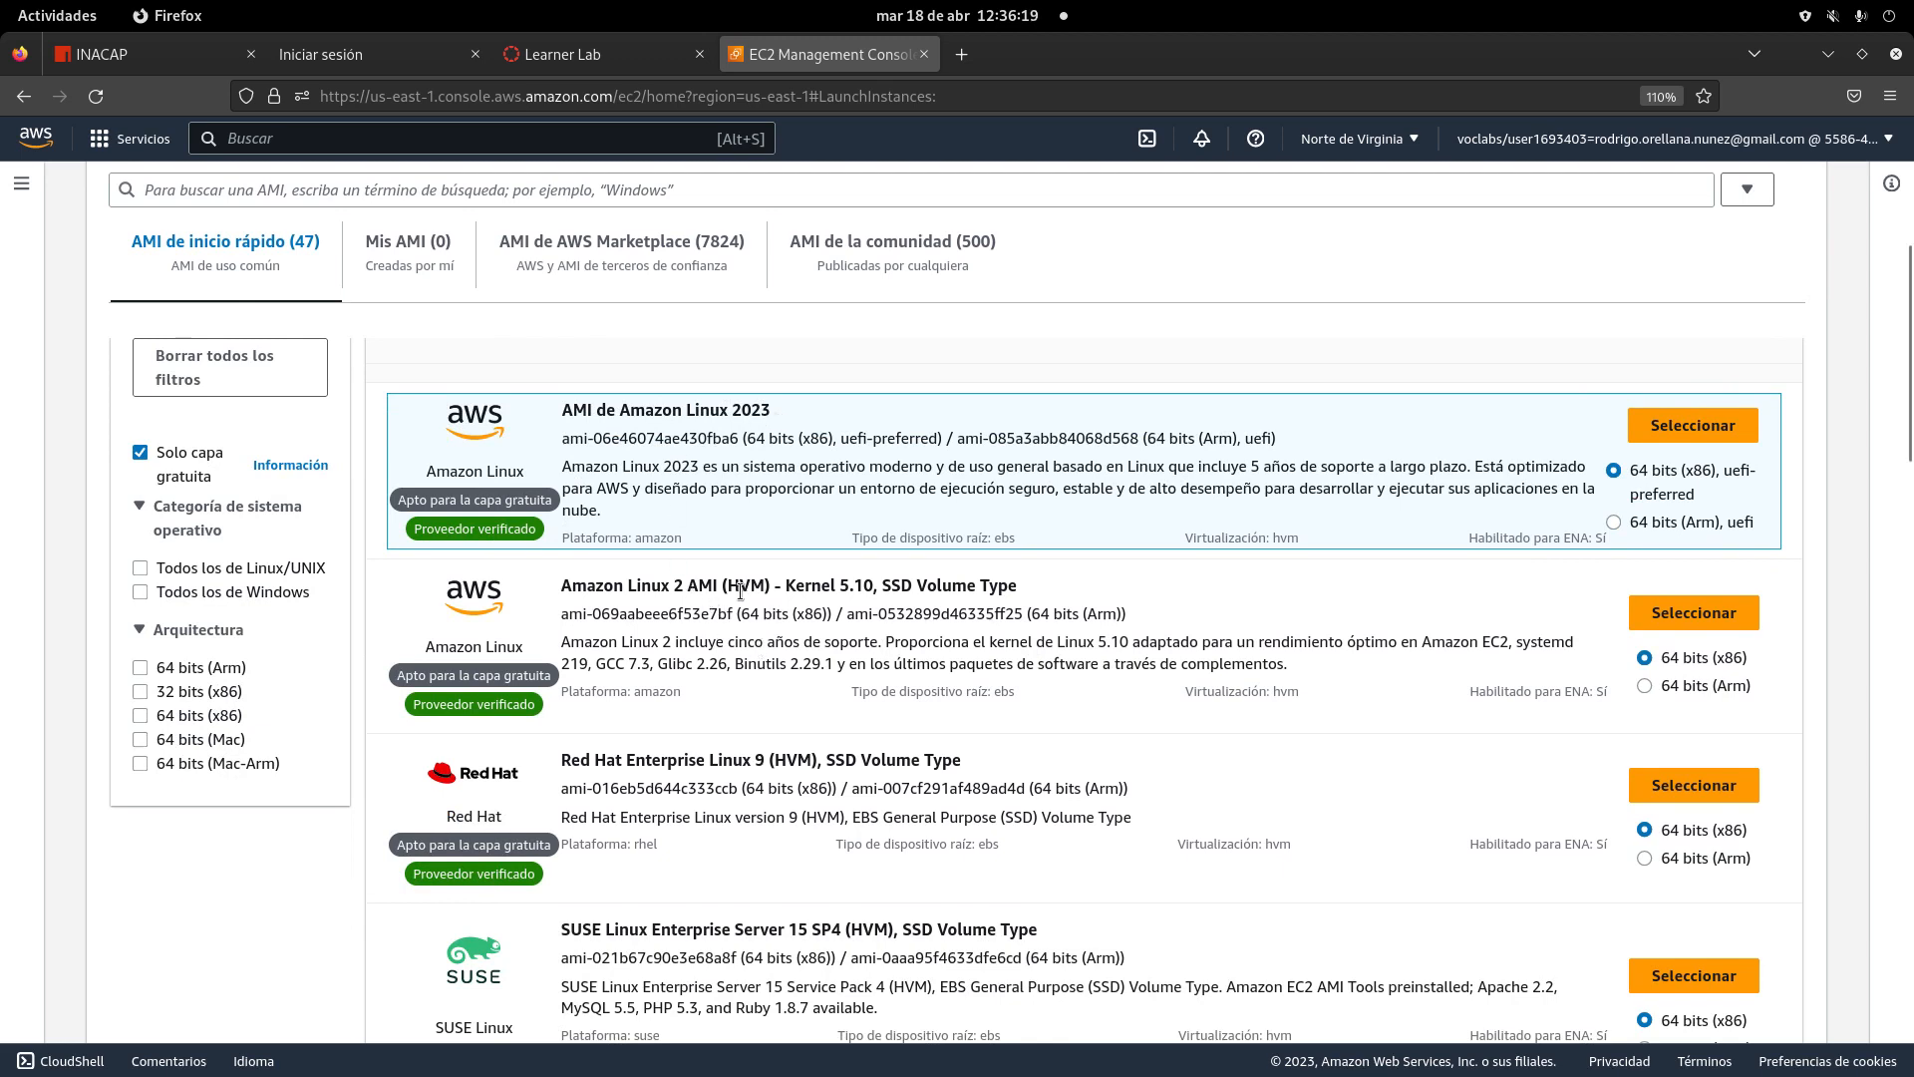
pyautogui.scroll(-2, 842, 621)
pyautogui.scroll(-2, 843, 621)
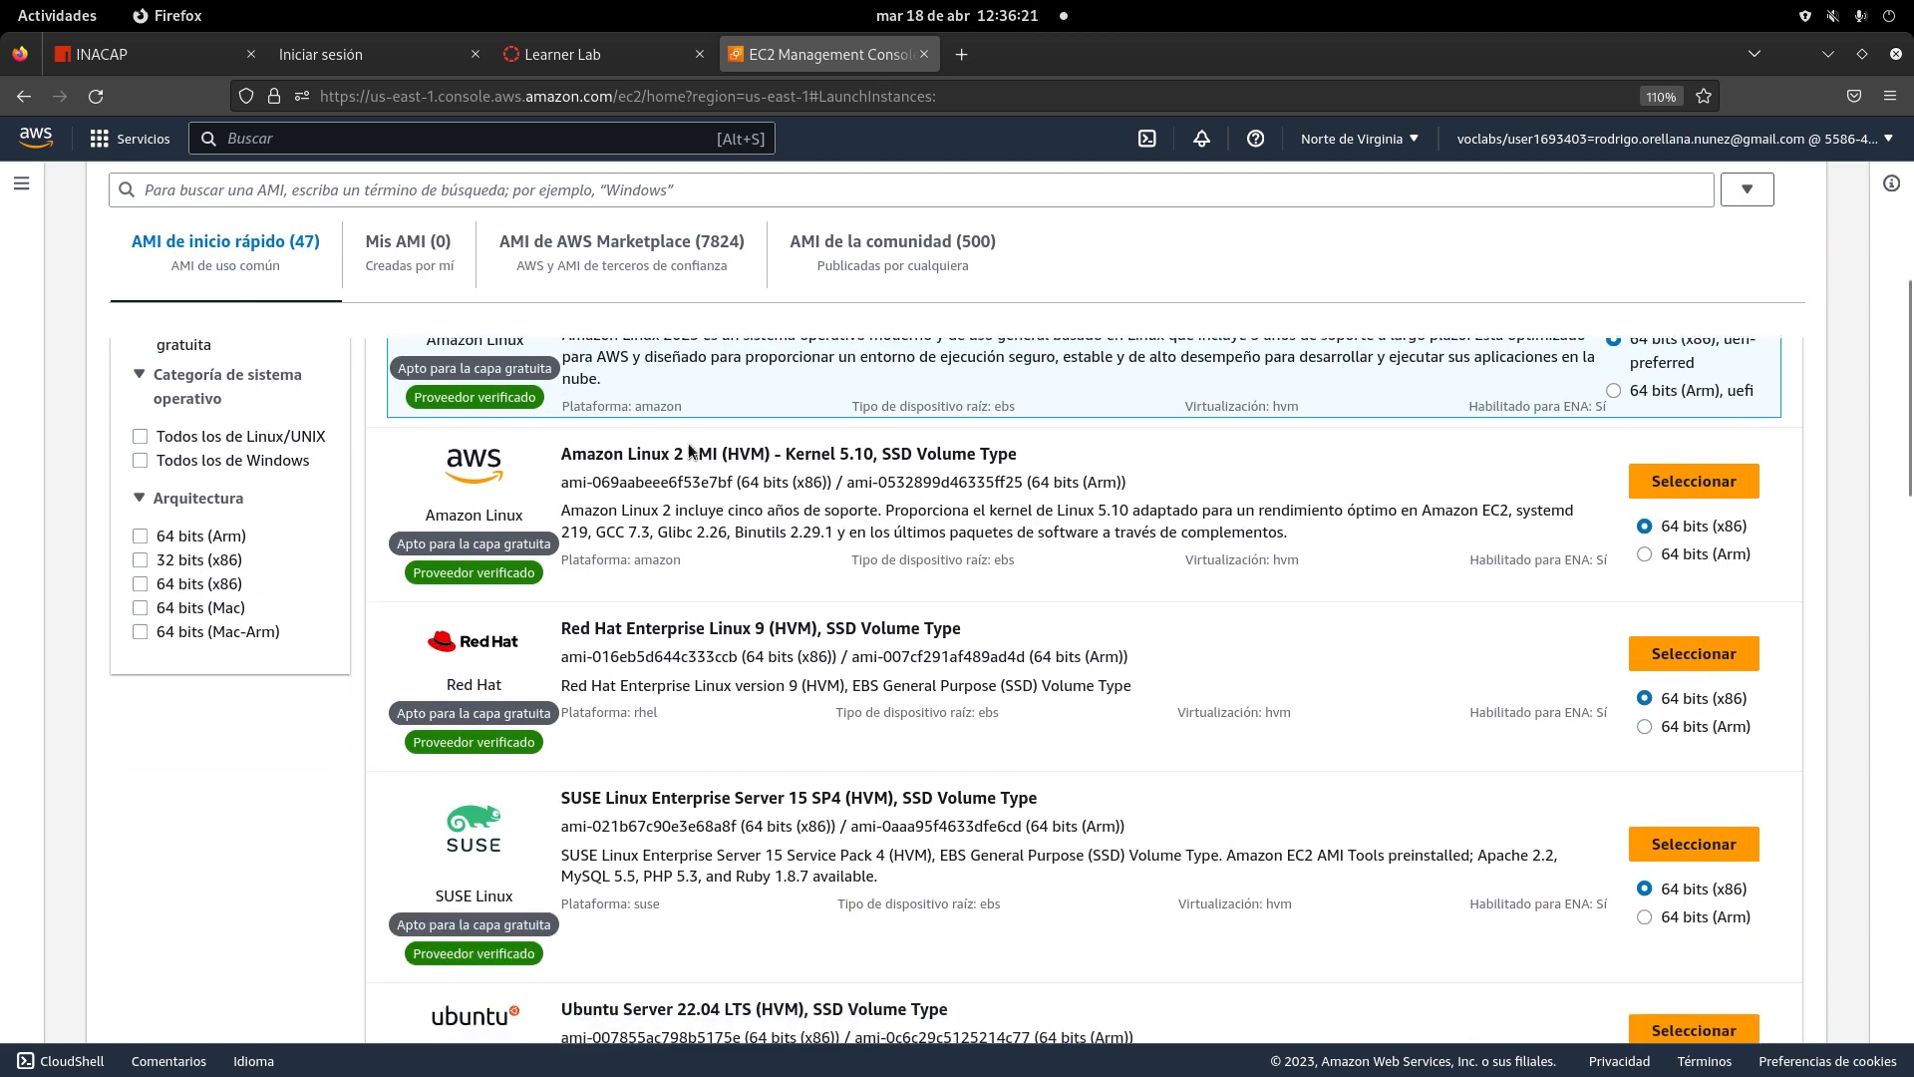
pyautogui.scroll(3, 691, 622)
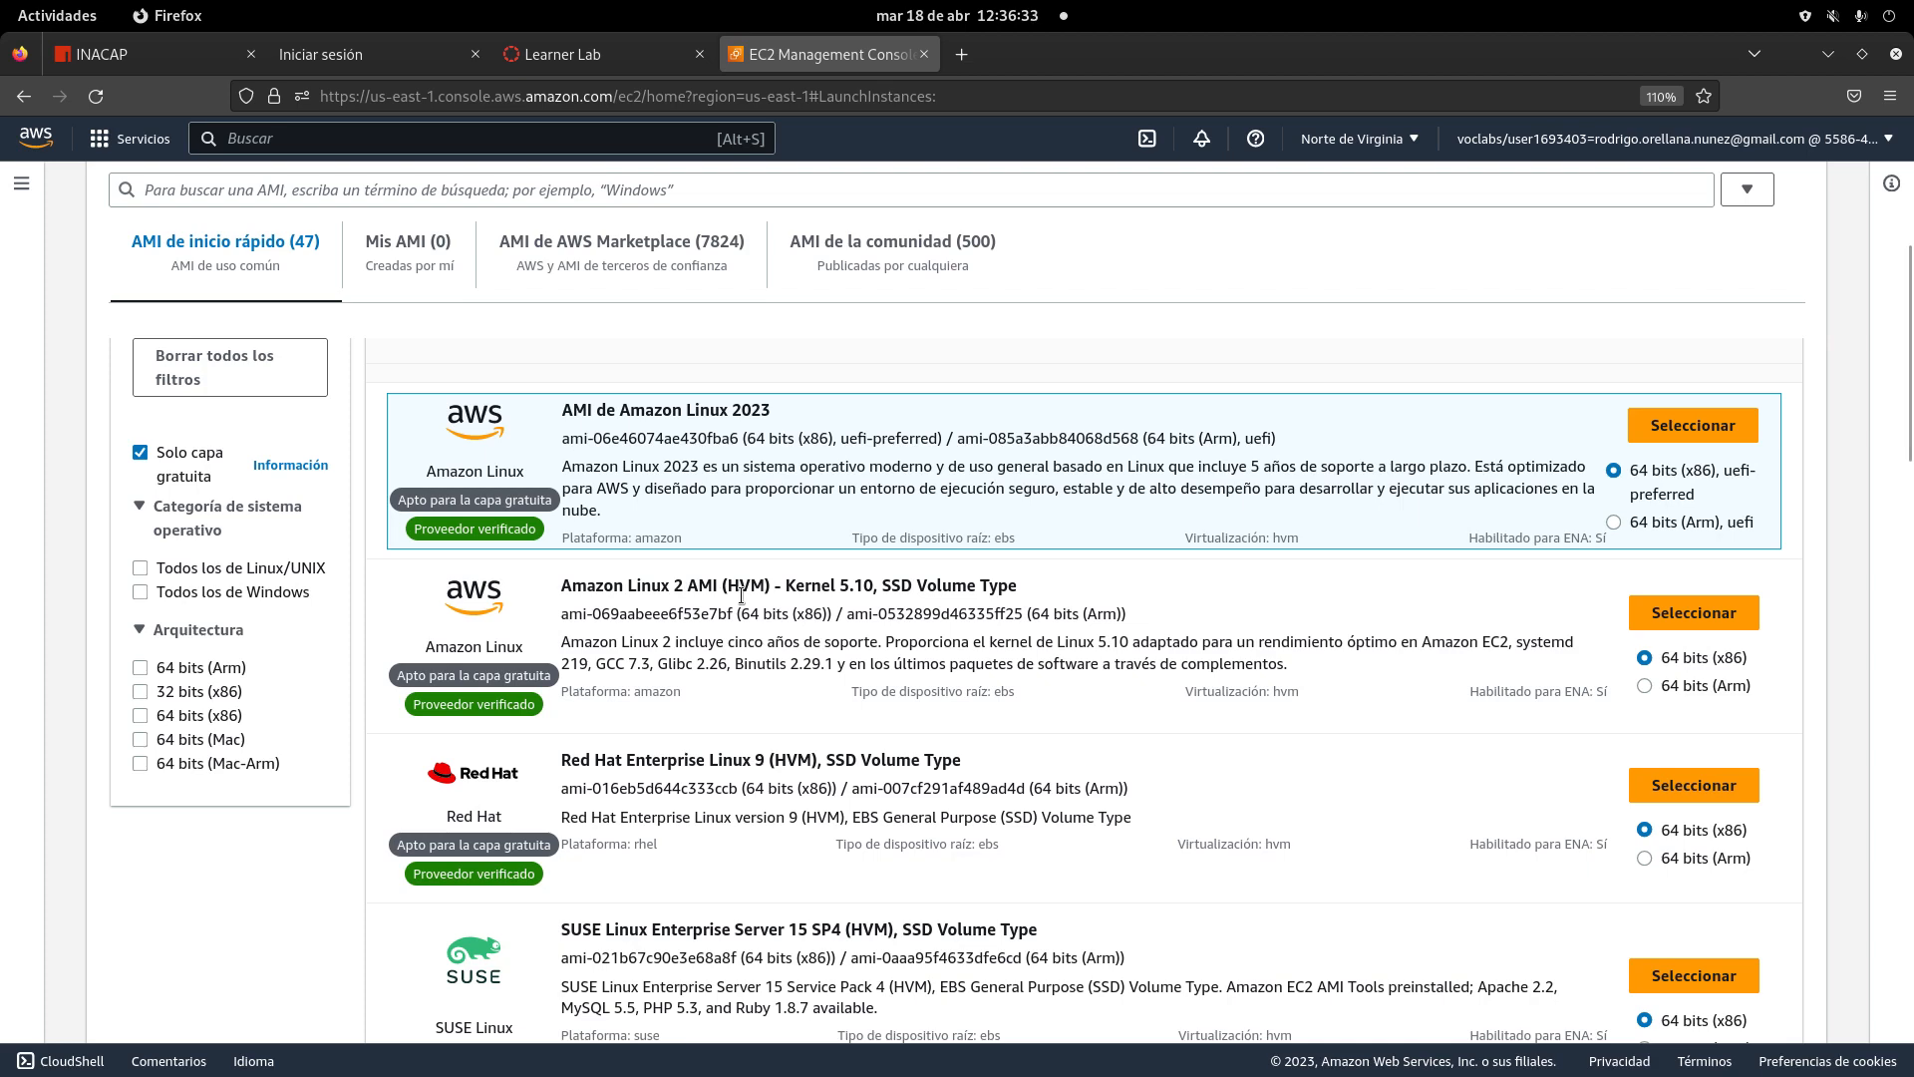
pyautogui.scroll(-5, 742, 595)
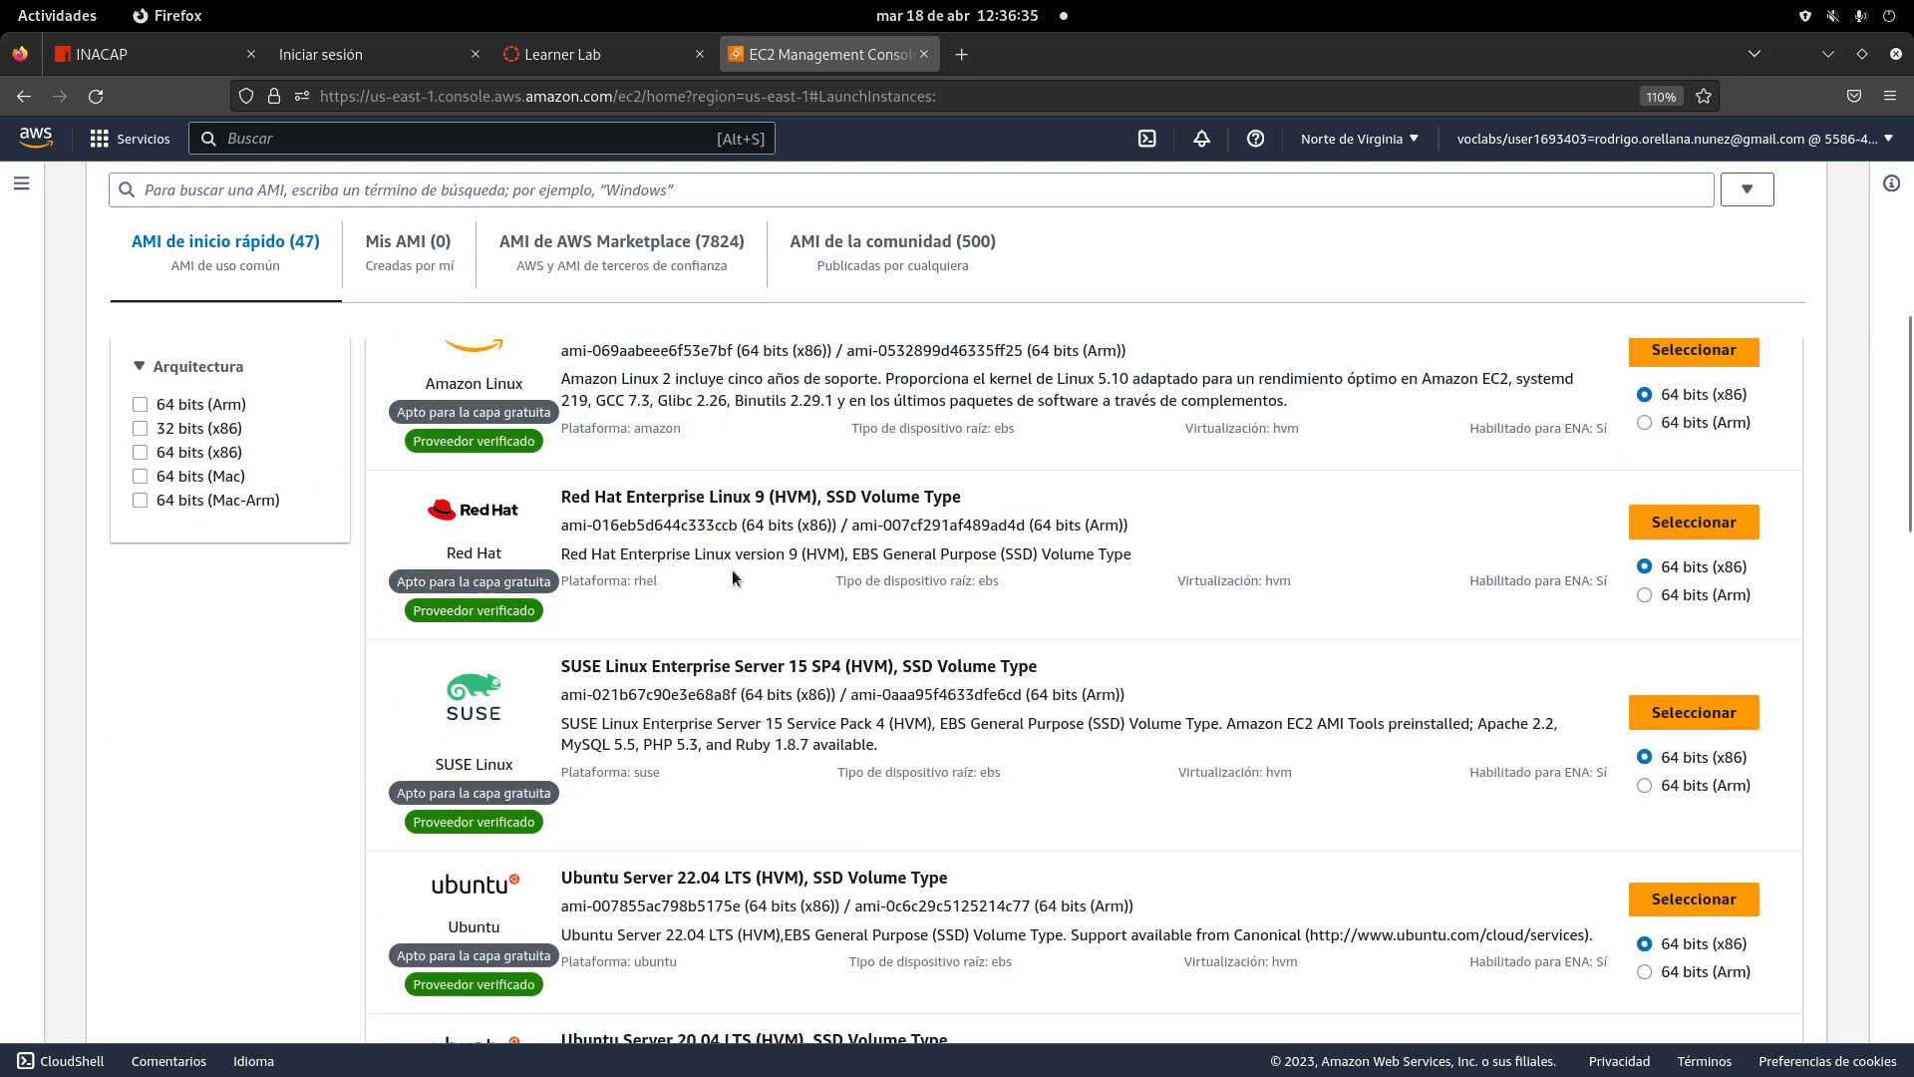
pyautogui.scroll(9, 732, 570)
pyautogui.scroll(-3, 579, 770)
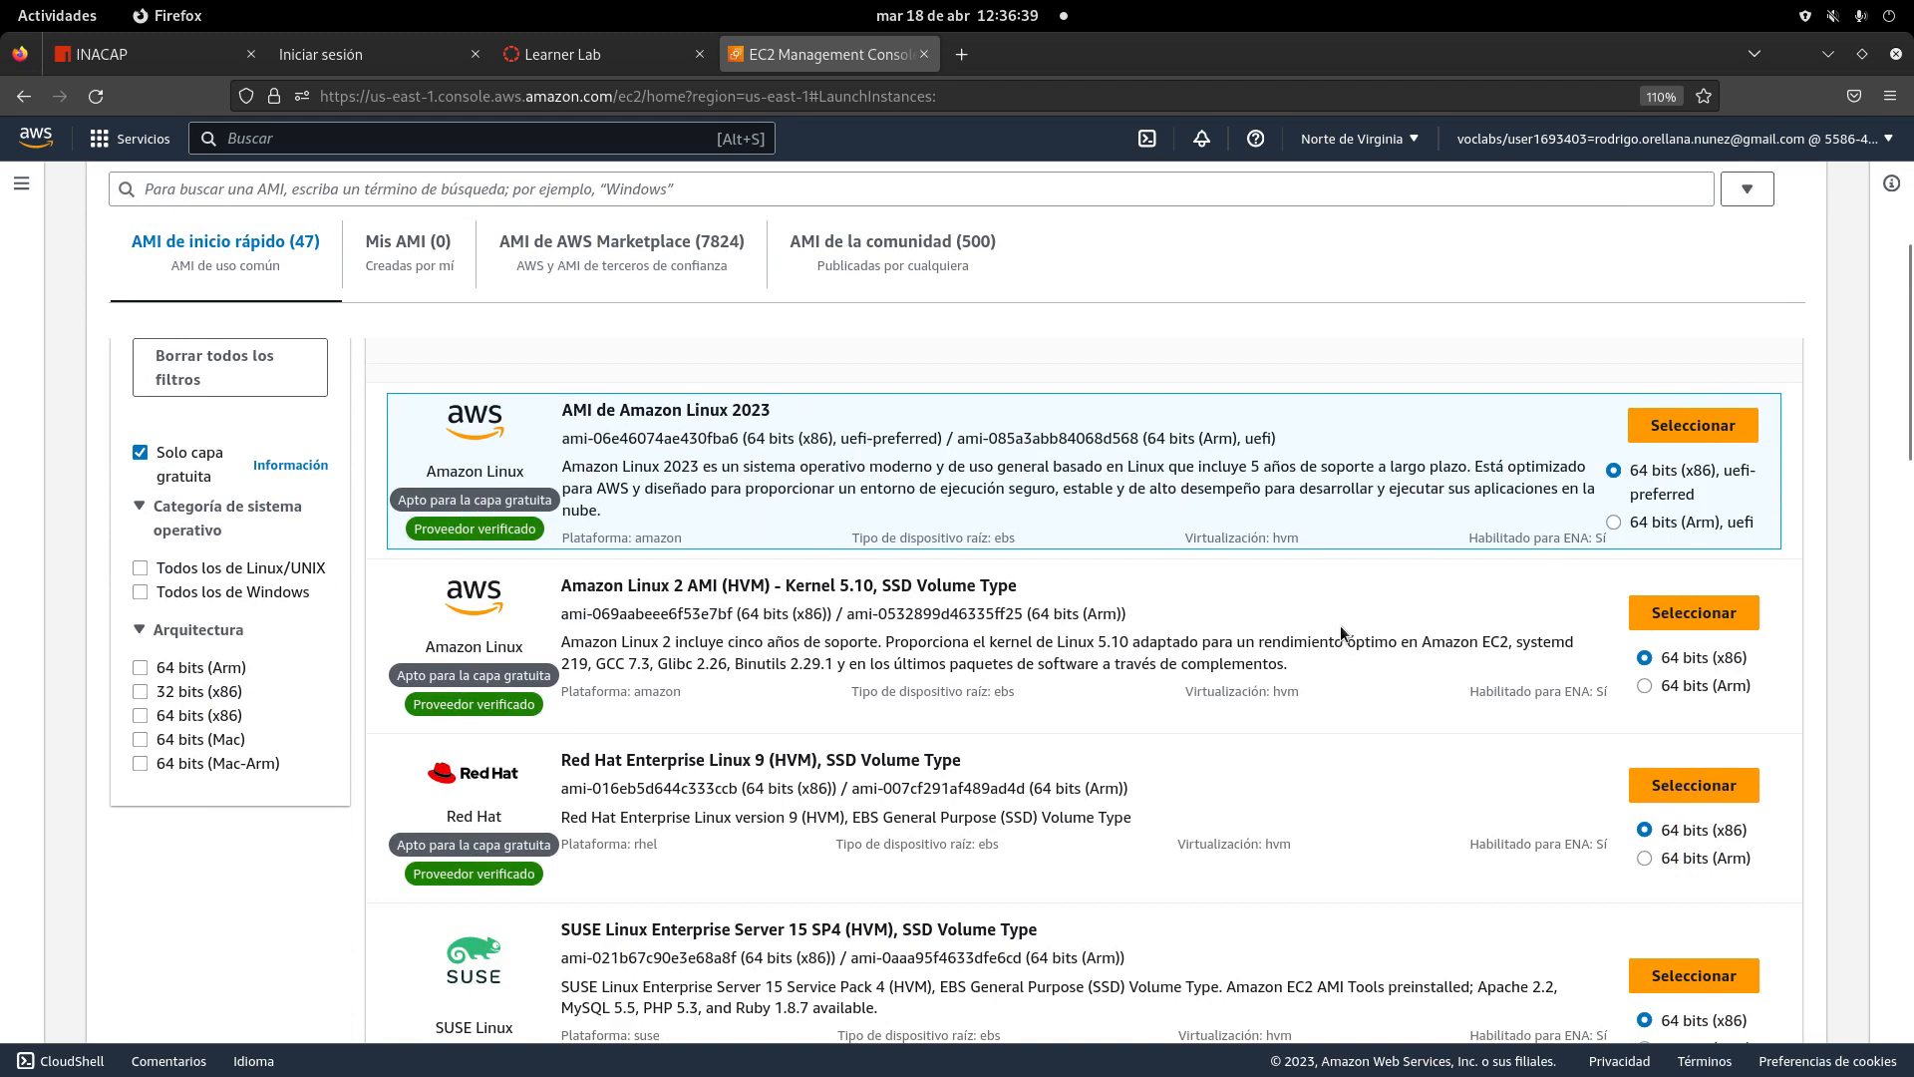
pyautogui.click(1687, 622)
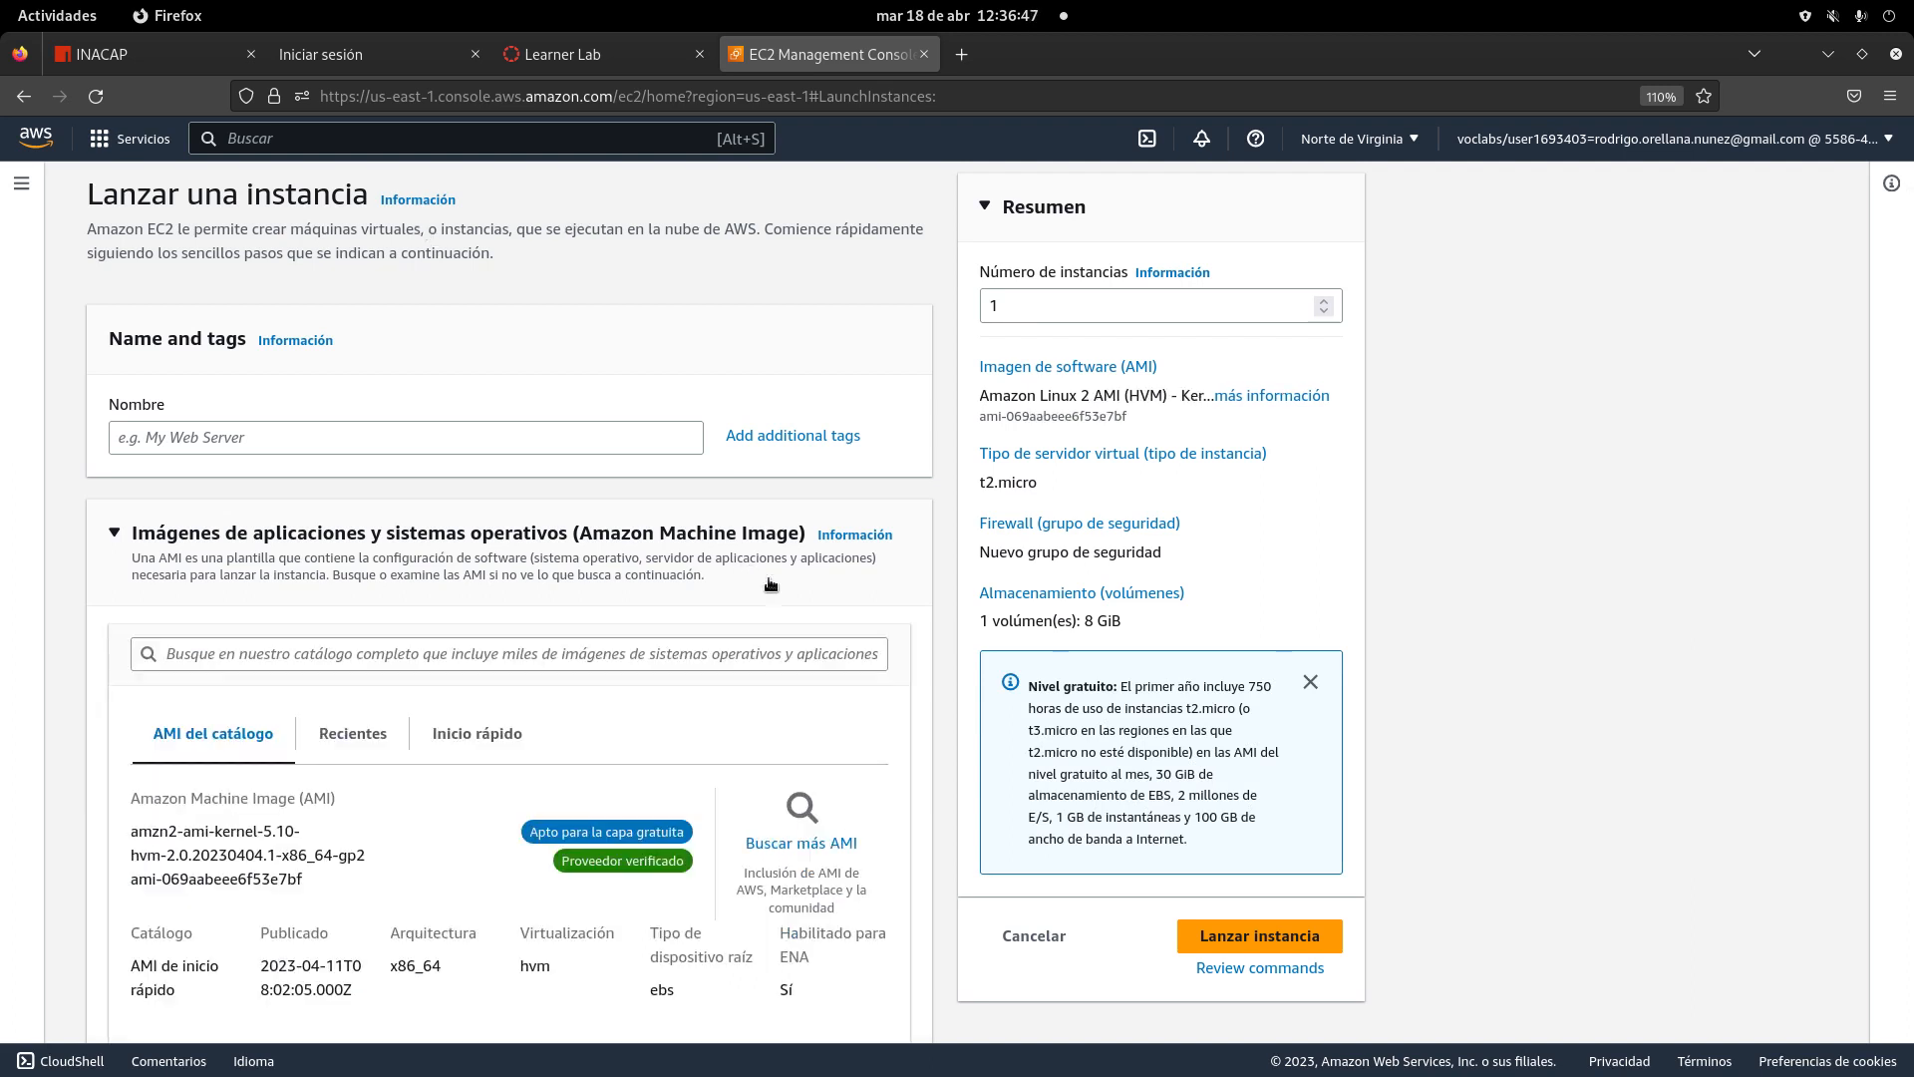
# - Assign the existing TECNOLOGIAS_CLOUD key pair to the Amazon Linux instance
pyautogui.scroll(-5, 769, 583)
pyautogui.scroll(-7, 767, 585)
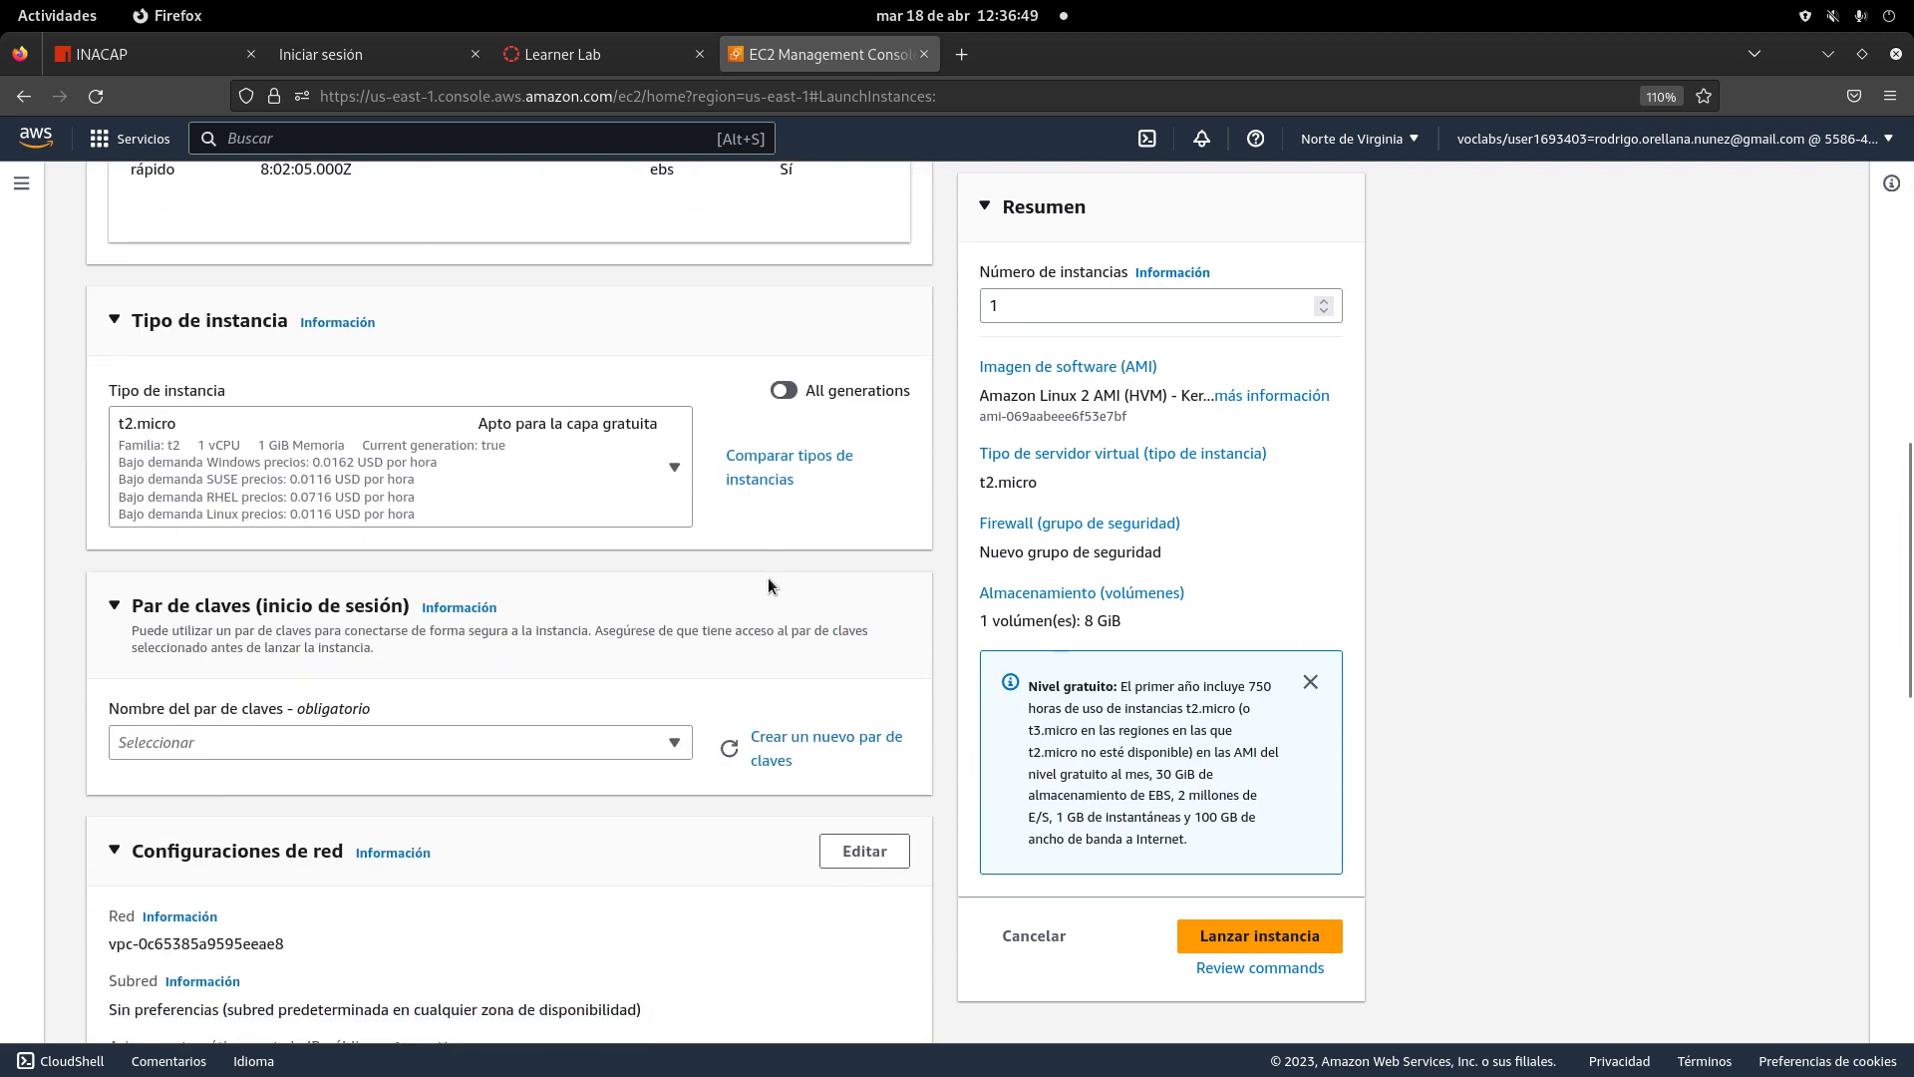
pyautogui.click(558, 509)
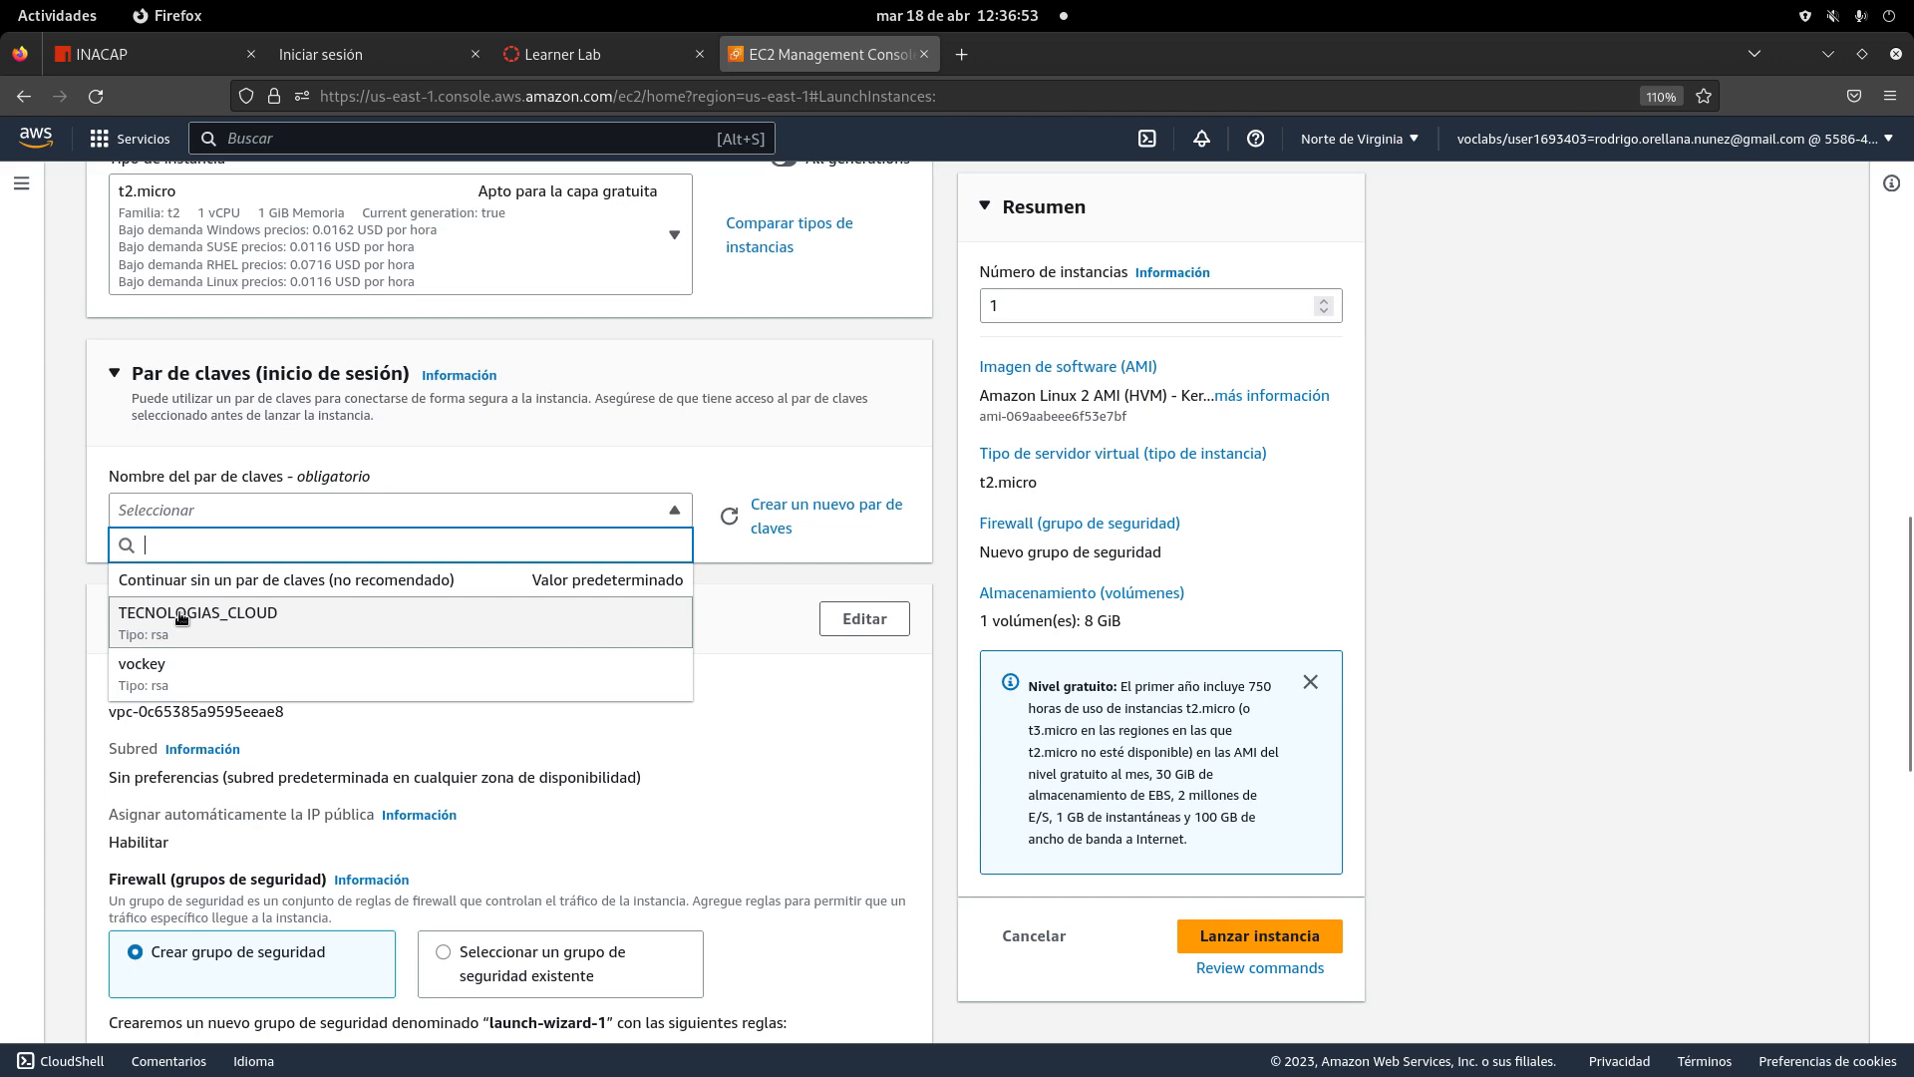
pyautogui.click(182, 615)
# - Use an existing security group for the instance's firewall and select TECNOlOGIAS_CLOUD instead of the default group
pyautogui.scroll(-3, 600, 656)
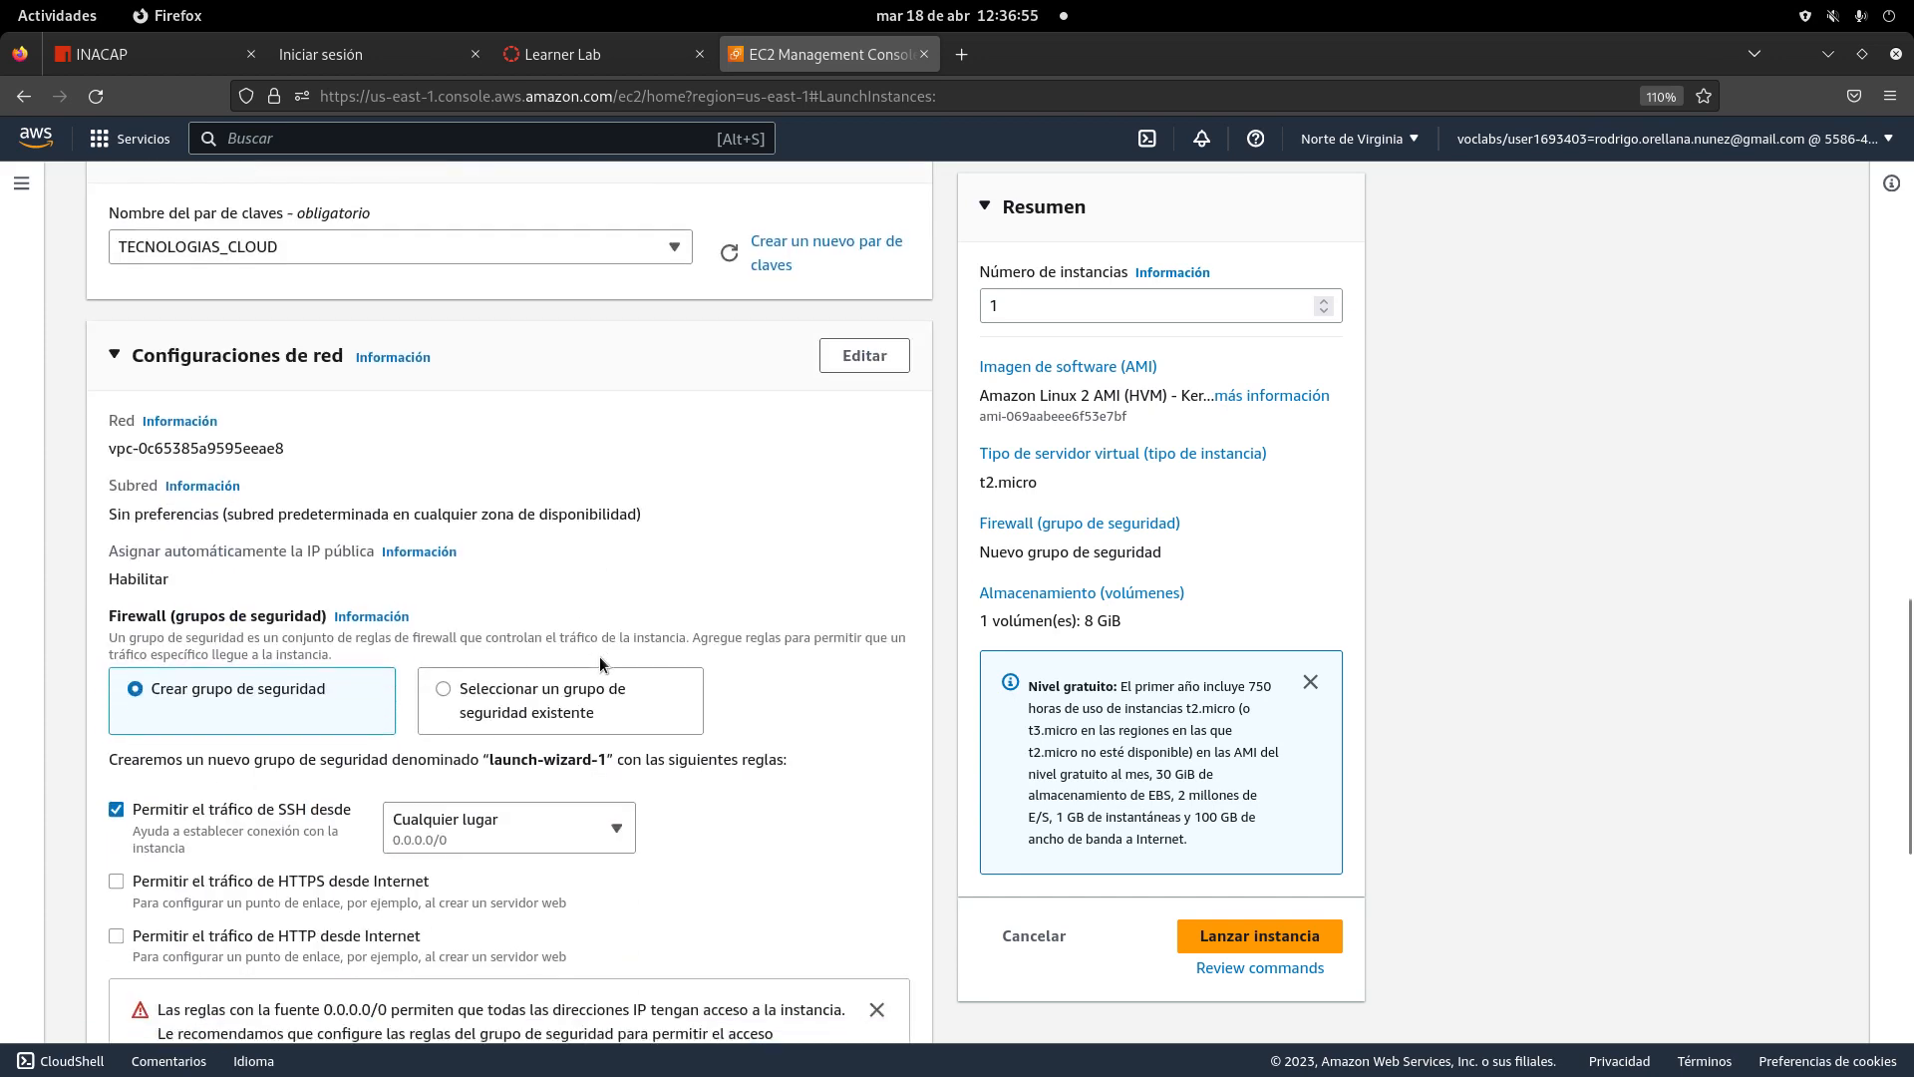
pyautogui.click(540, 692)
pyautogui.click(362, 794)
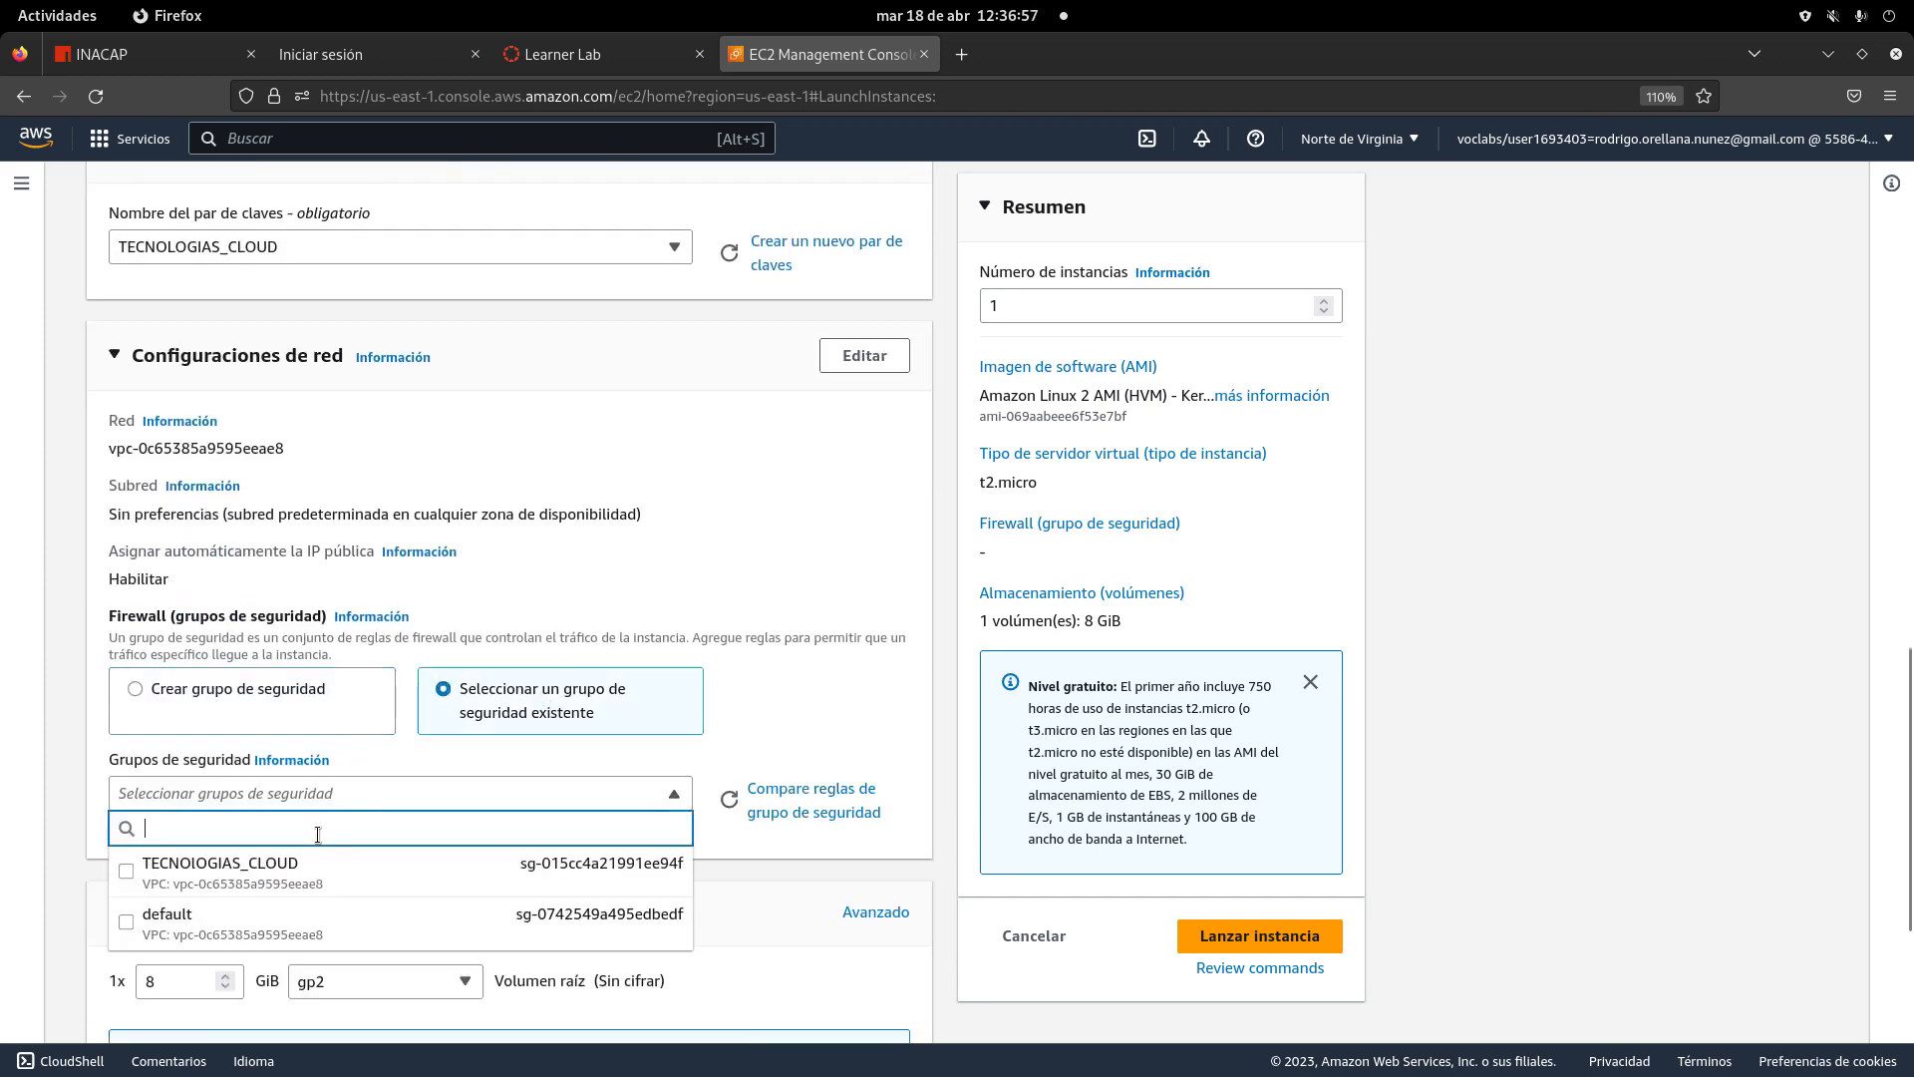
pyautogui.click(305, 875)
pyautogui.scroll(-4, 573, 749)
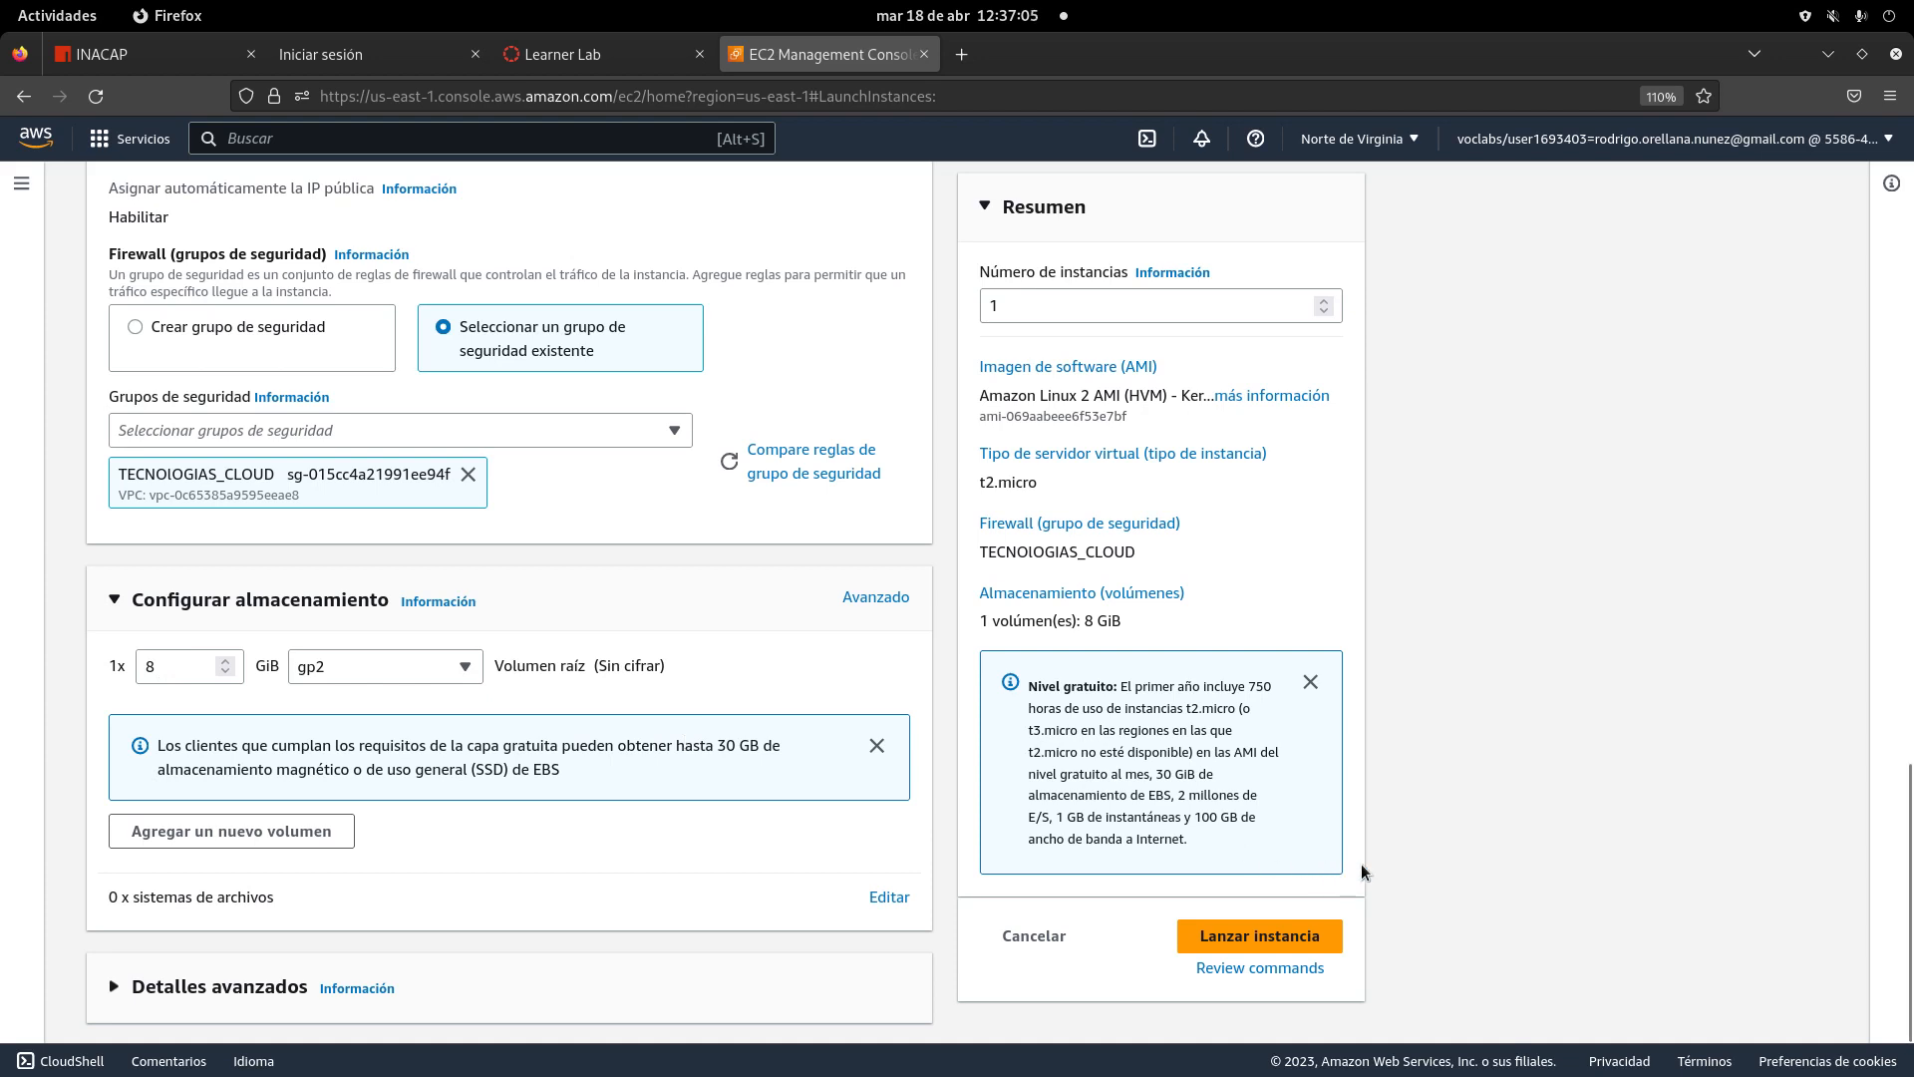
# - Review the configuration, launch the Amazon Linux instance, and return to the list of all instances
pyautogui.scroll(15, 865, 696)
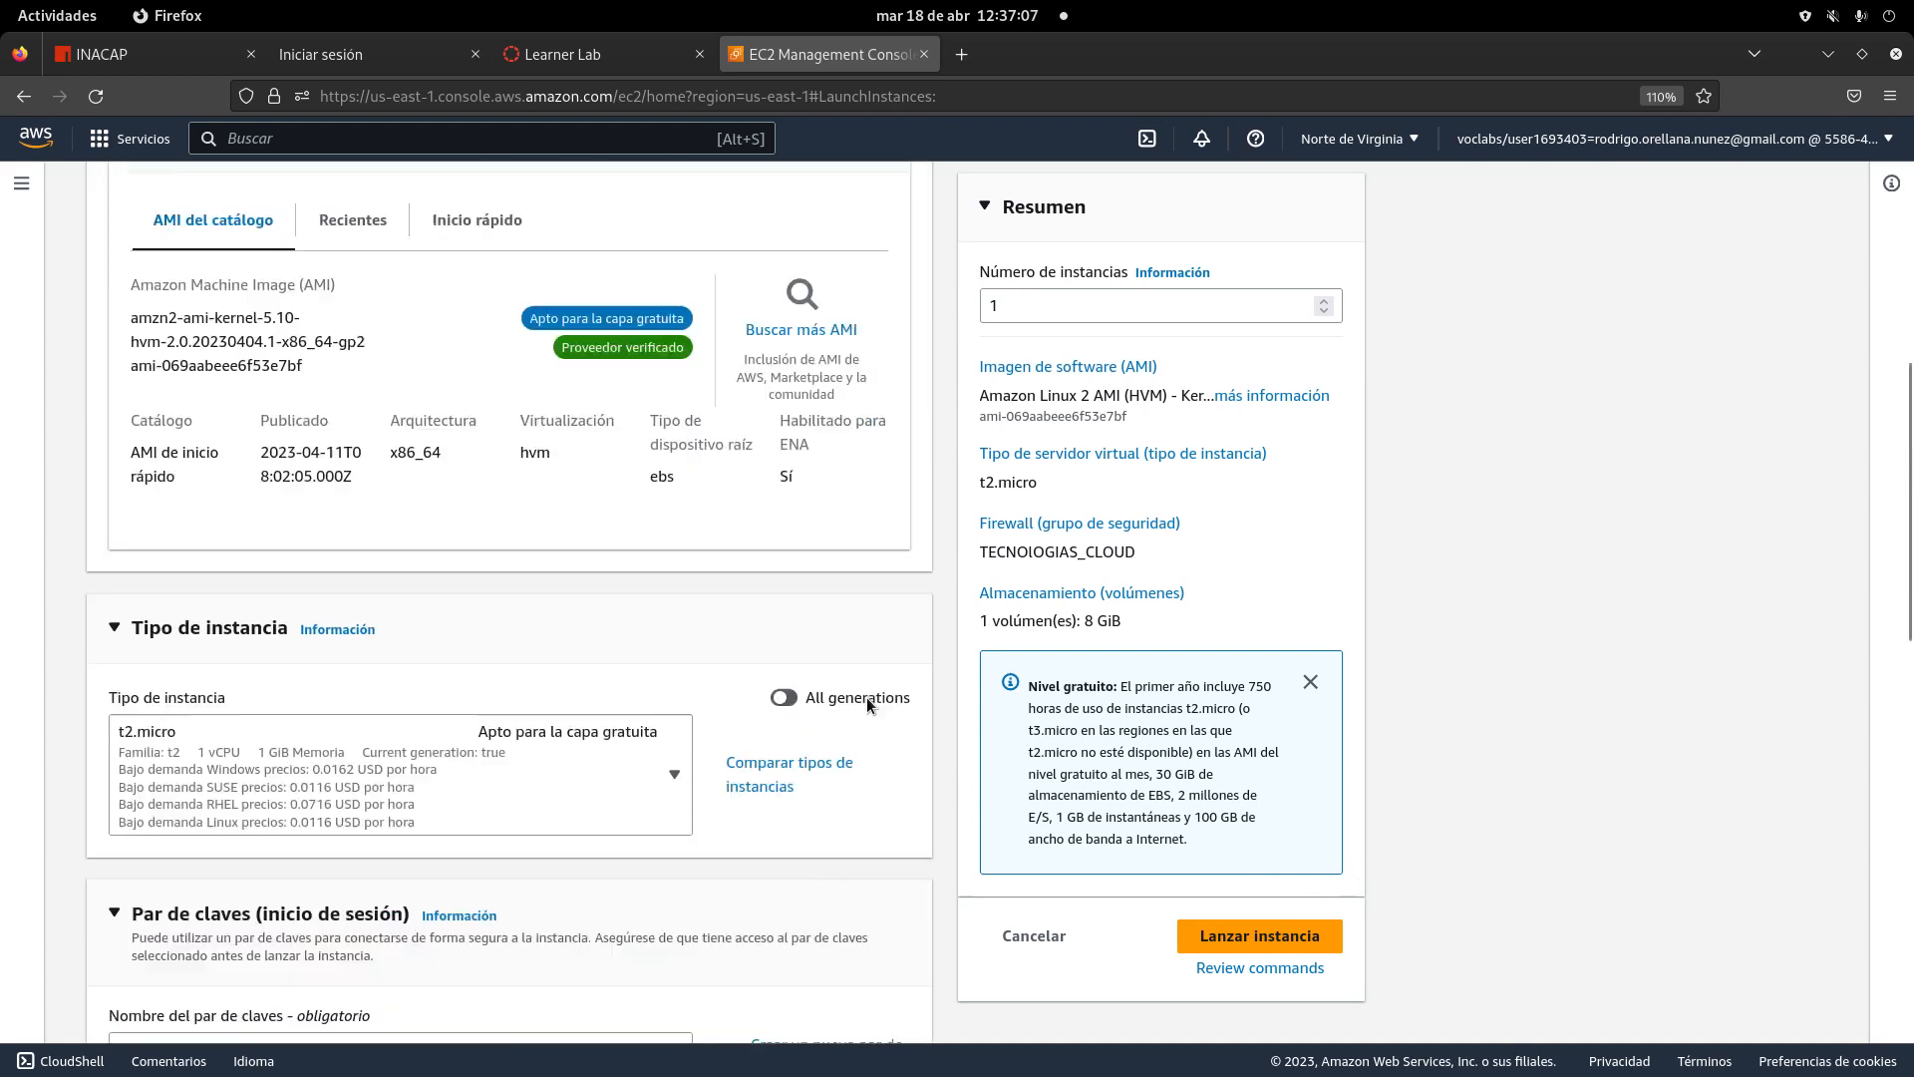
pyautogui.scroll(-10, 865, 697)
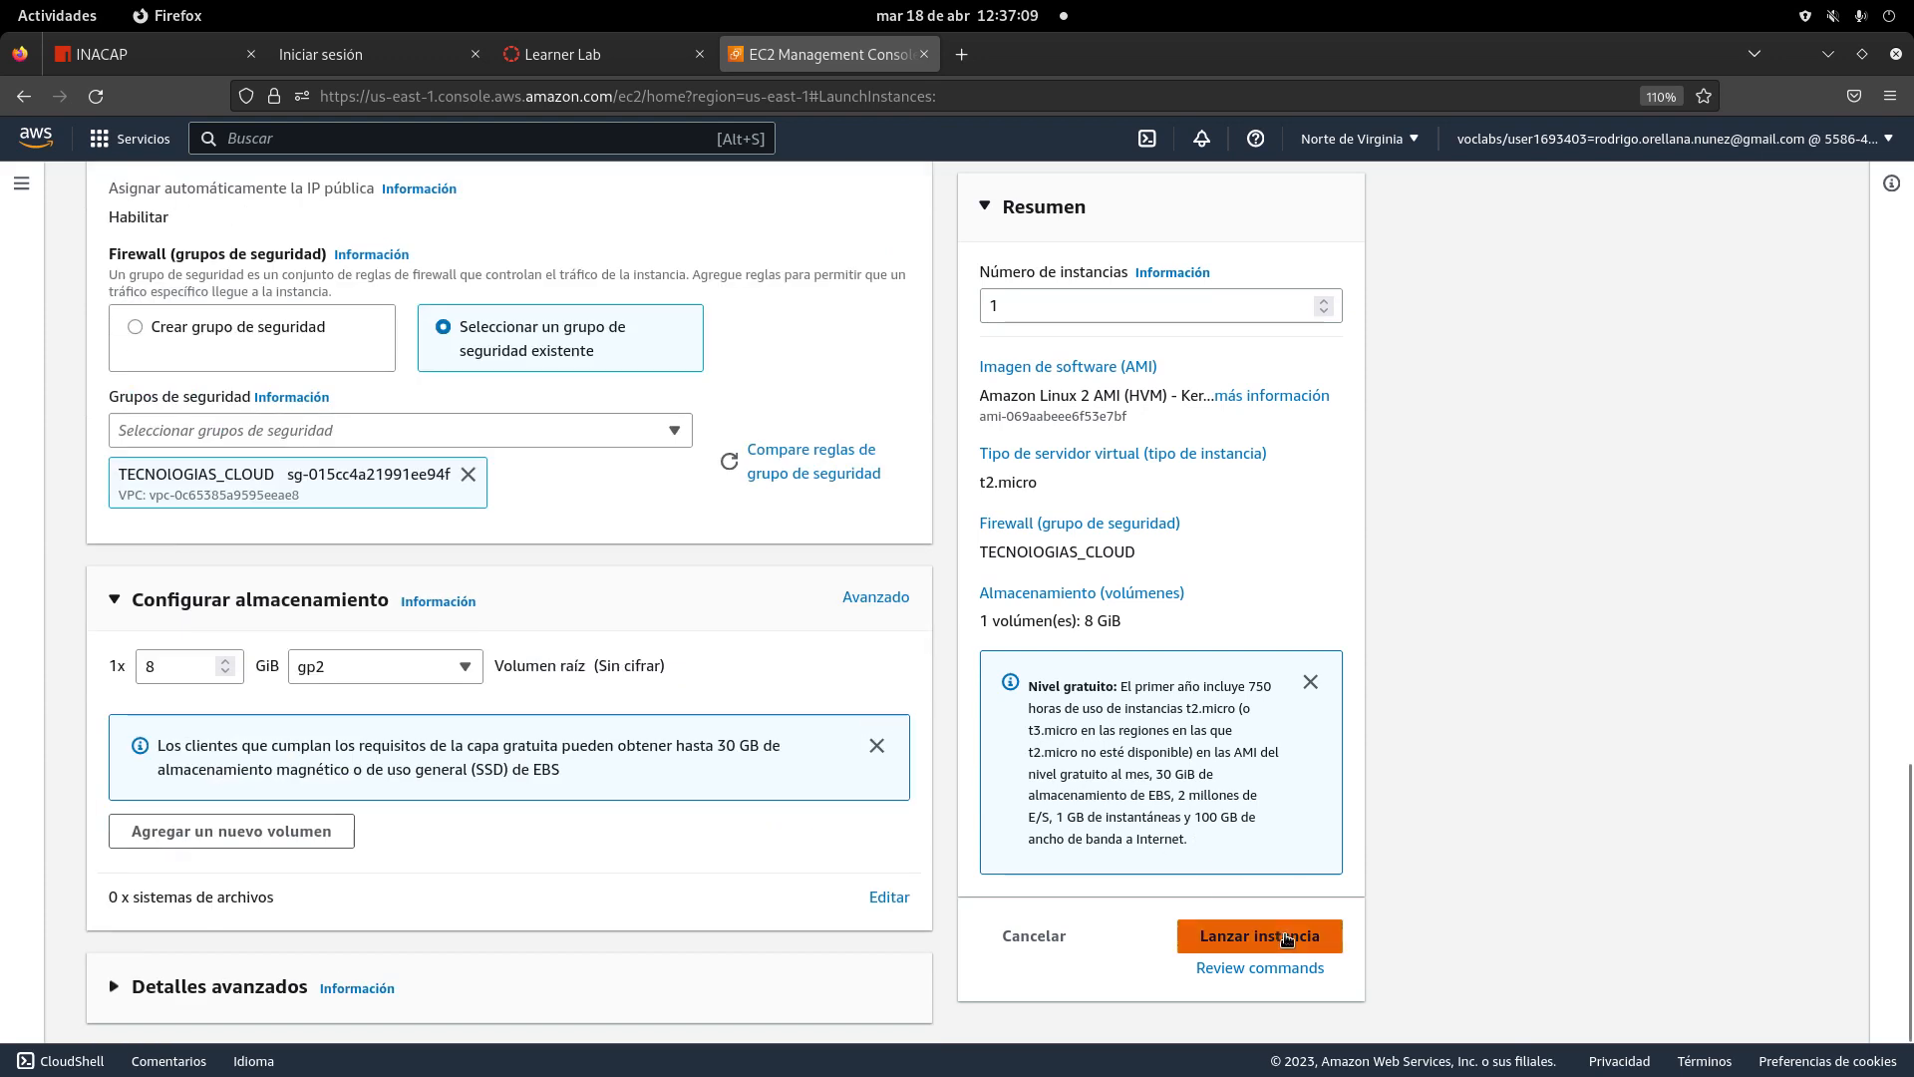
pyautogui.click(1280, 937)
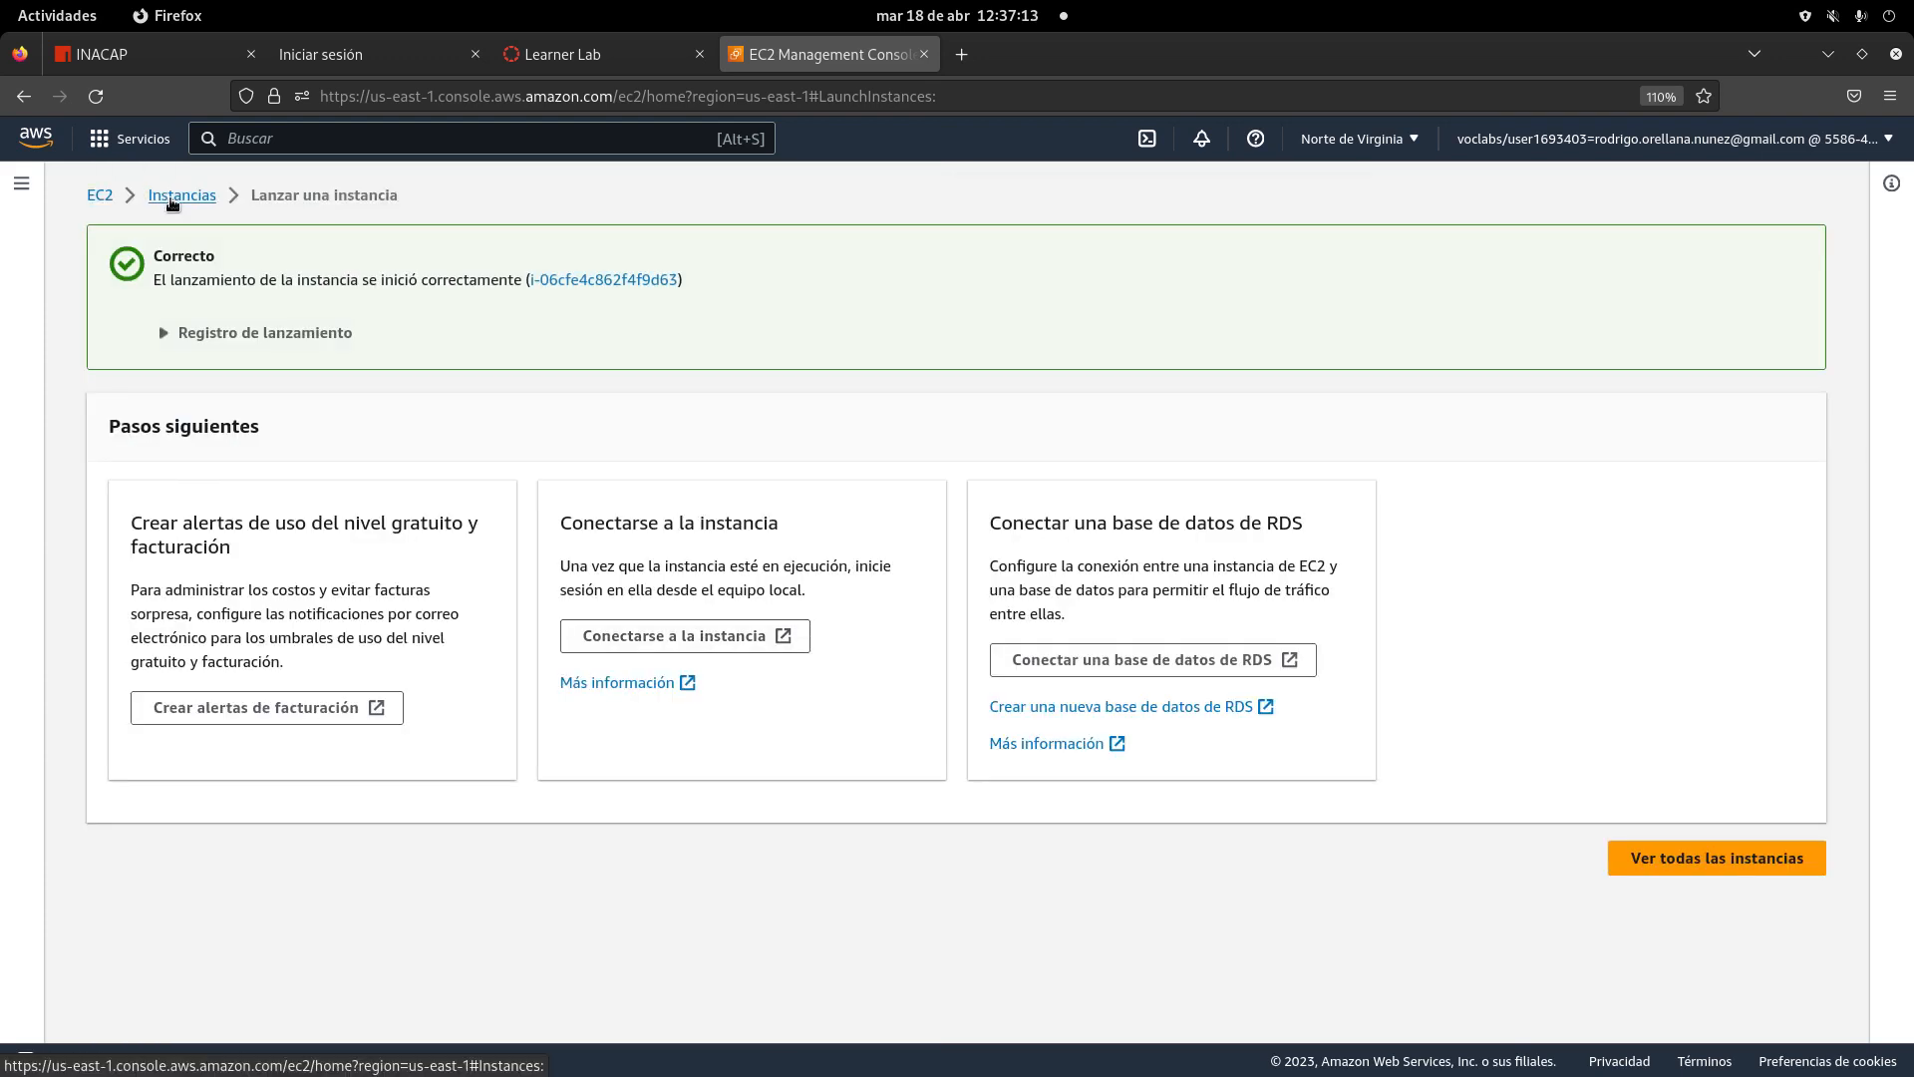
pyautogui.click(1677, 854)
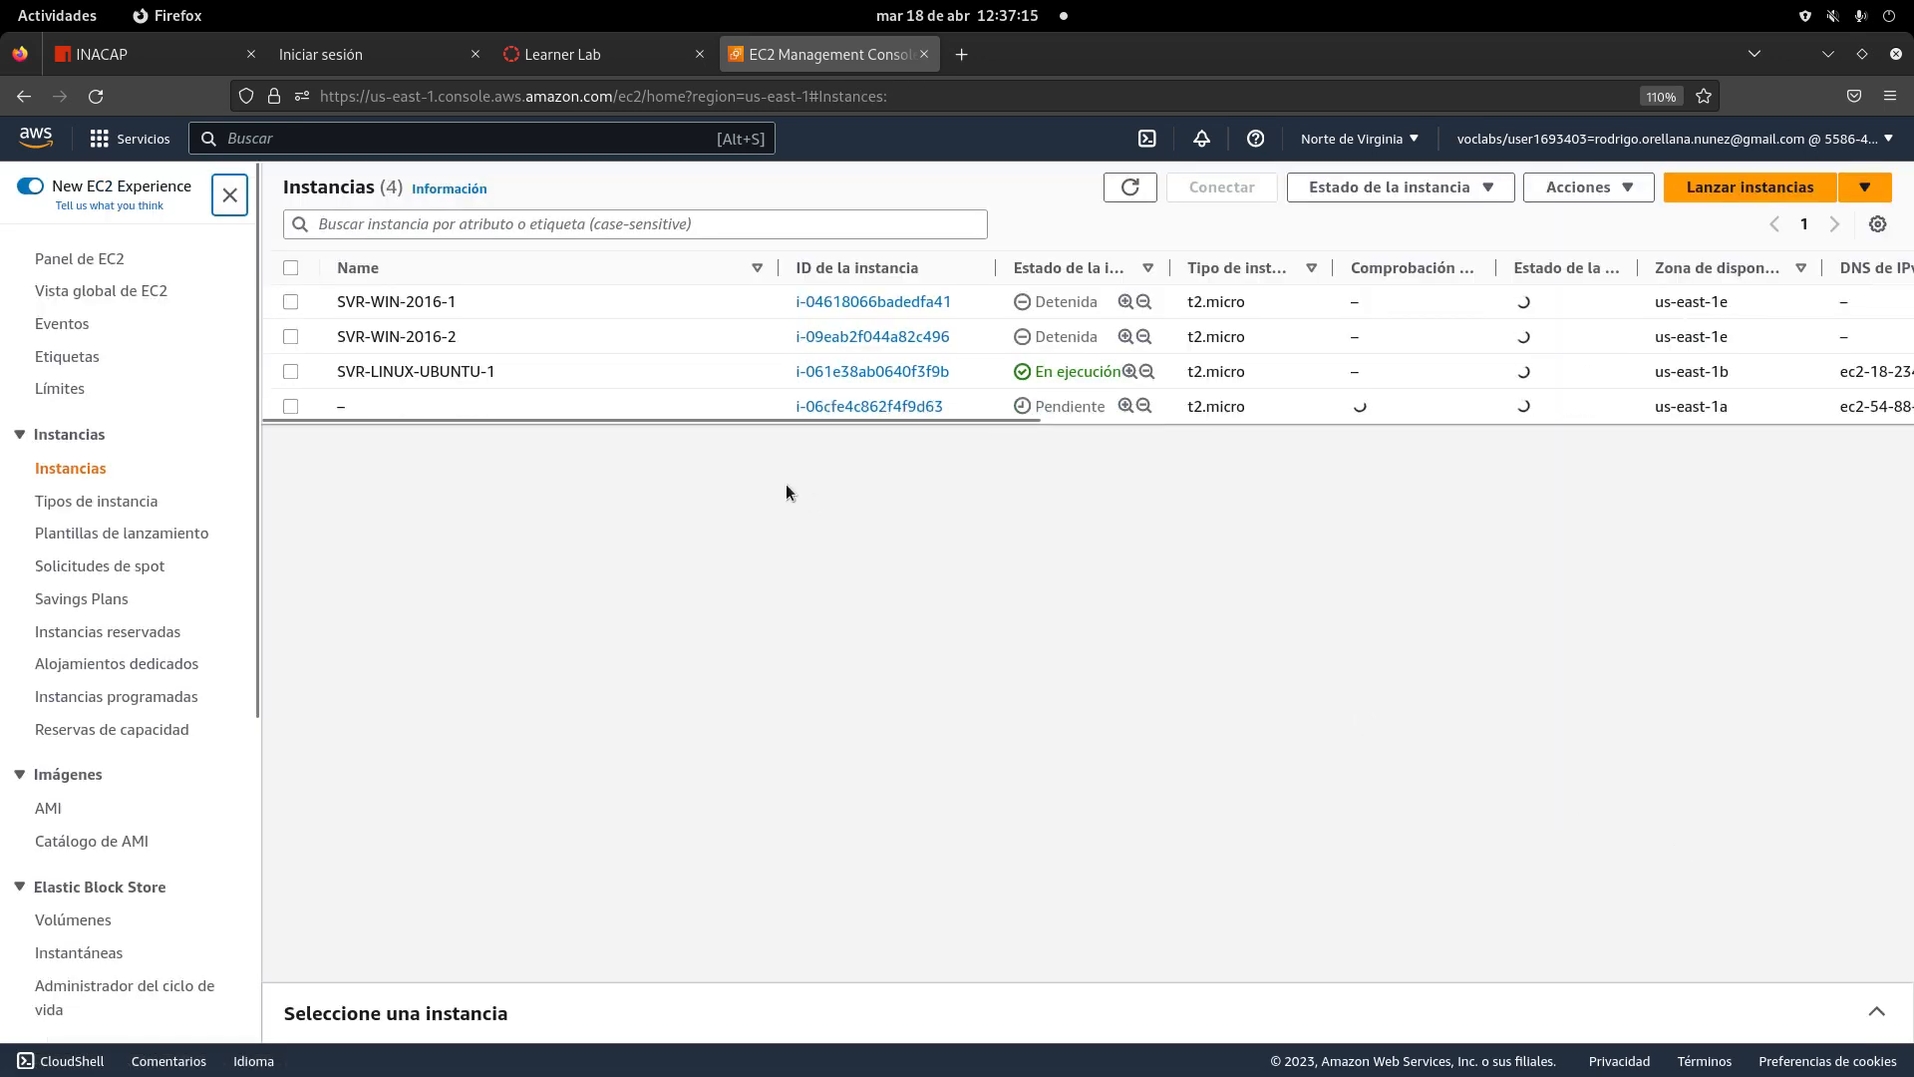
# - Name the newly launched Amazon Linux instance SVR-LINUX-AMAZON-1 in the instance list, save the name, and deselect the instance
pyautogui.click(337, 409)
pyautogui.click(358, 407)
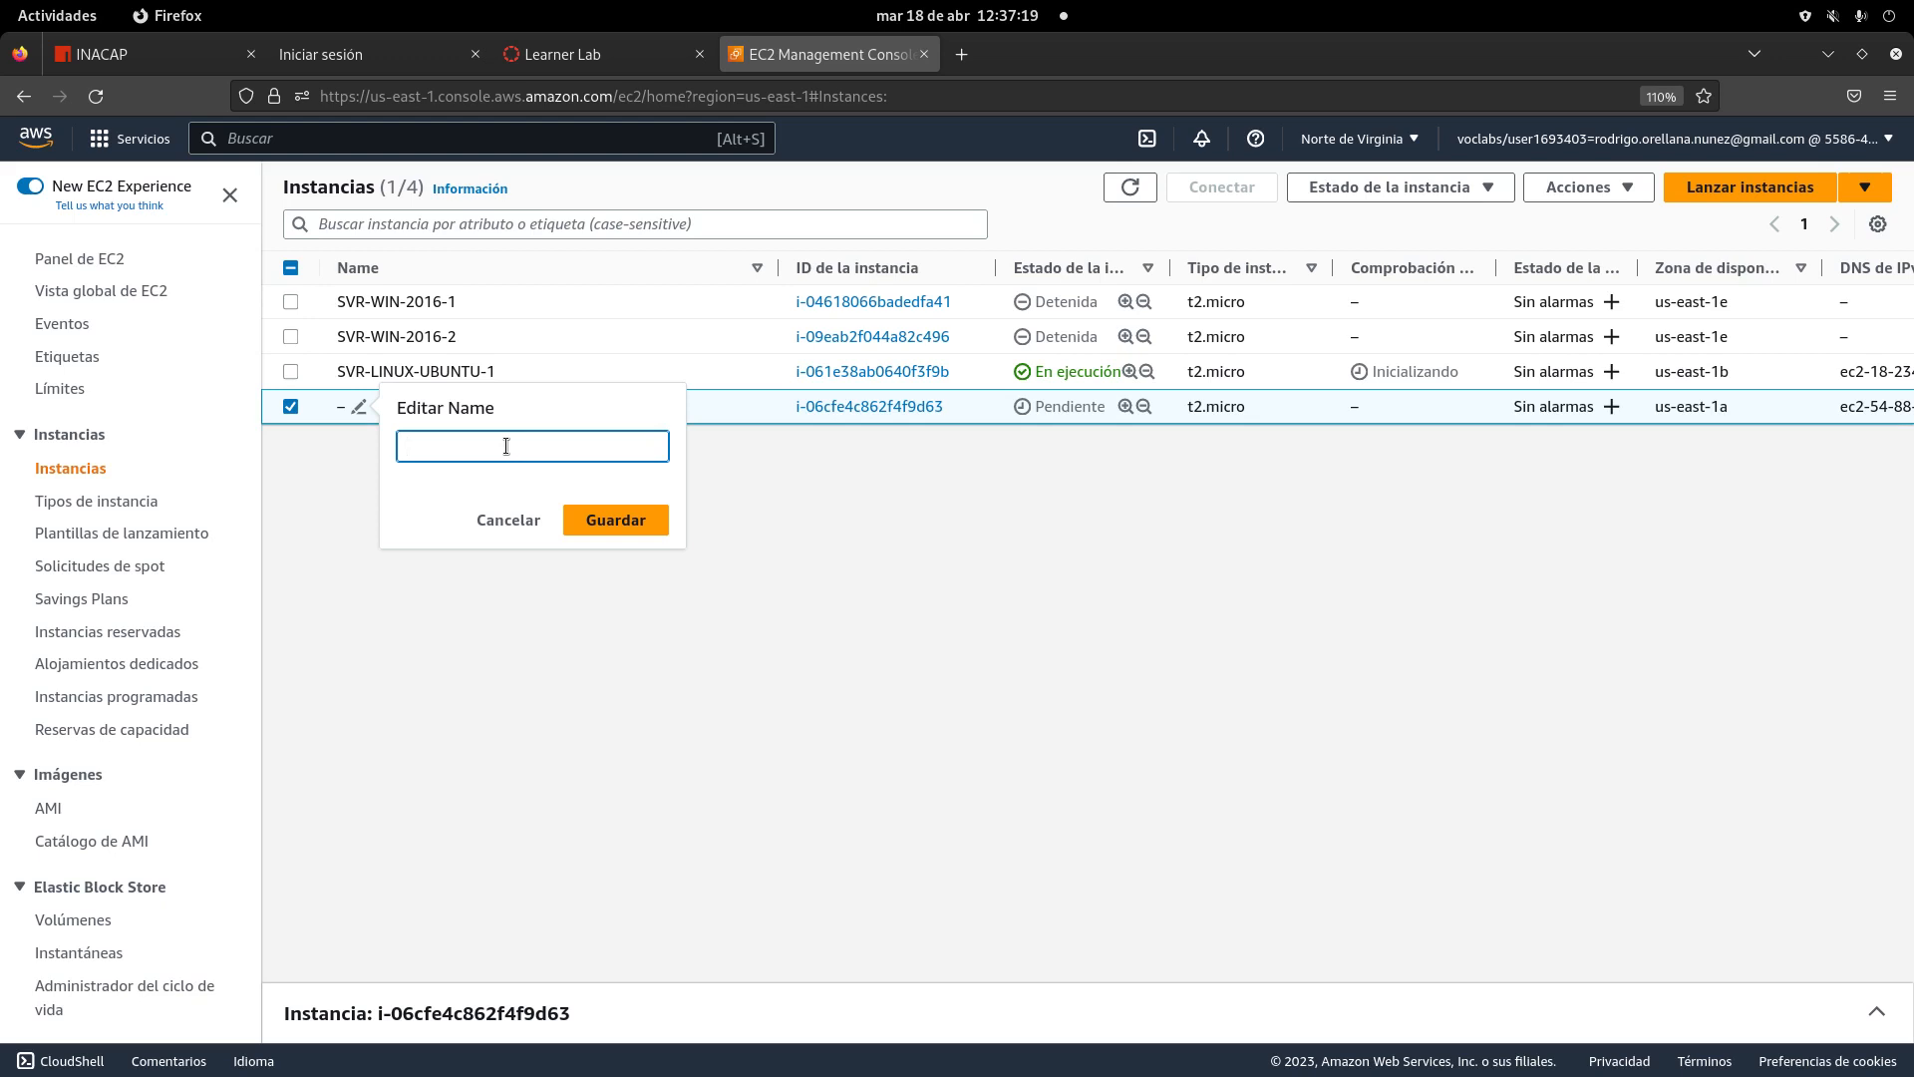
pyautogui.write('SVR-WIN-2016-1')
pyautogui.press('BackSpace')
pyautogui.press('BackSpace')
pyautogui.press('BackSpace')
pyautogui.press('BackSpace')
pyautogui.write('-LINU')
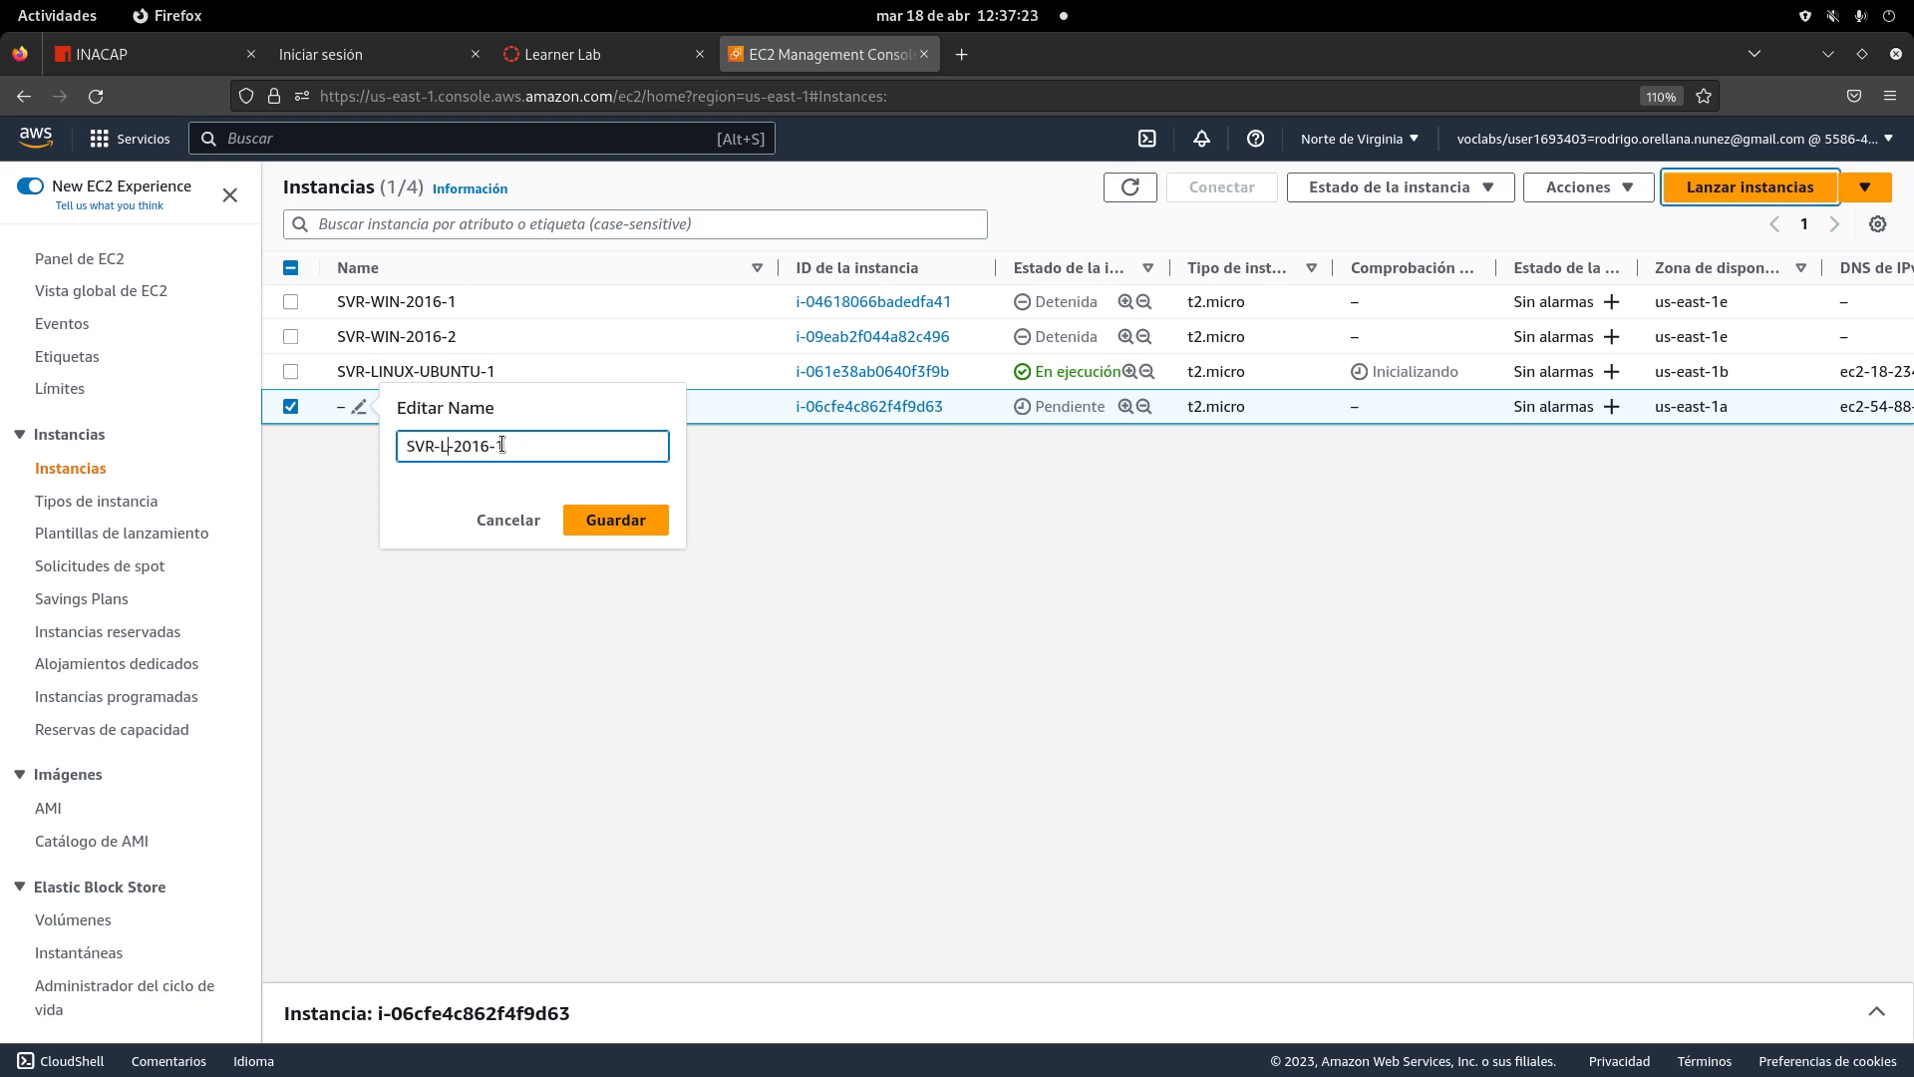
pyautogui.write('X')
pyautogui.press('BackSpace')
pyautogui.press('BackSpace')
pyautogui.press('BackSpace')
pyautogui.press('BackSpace')
pyautogui.press('BackSpace')
pyautogui.write('AMAZON')
pyautogui.click(642, 518)
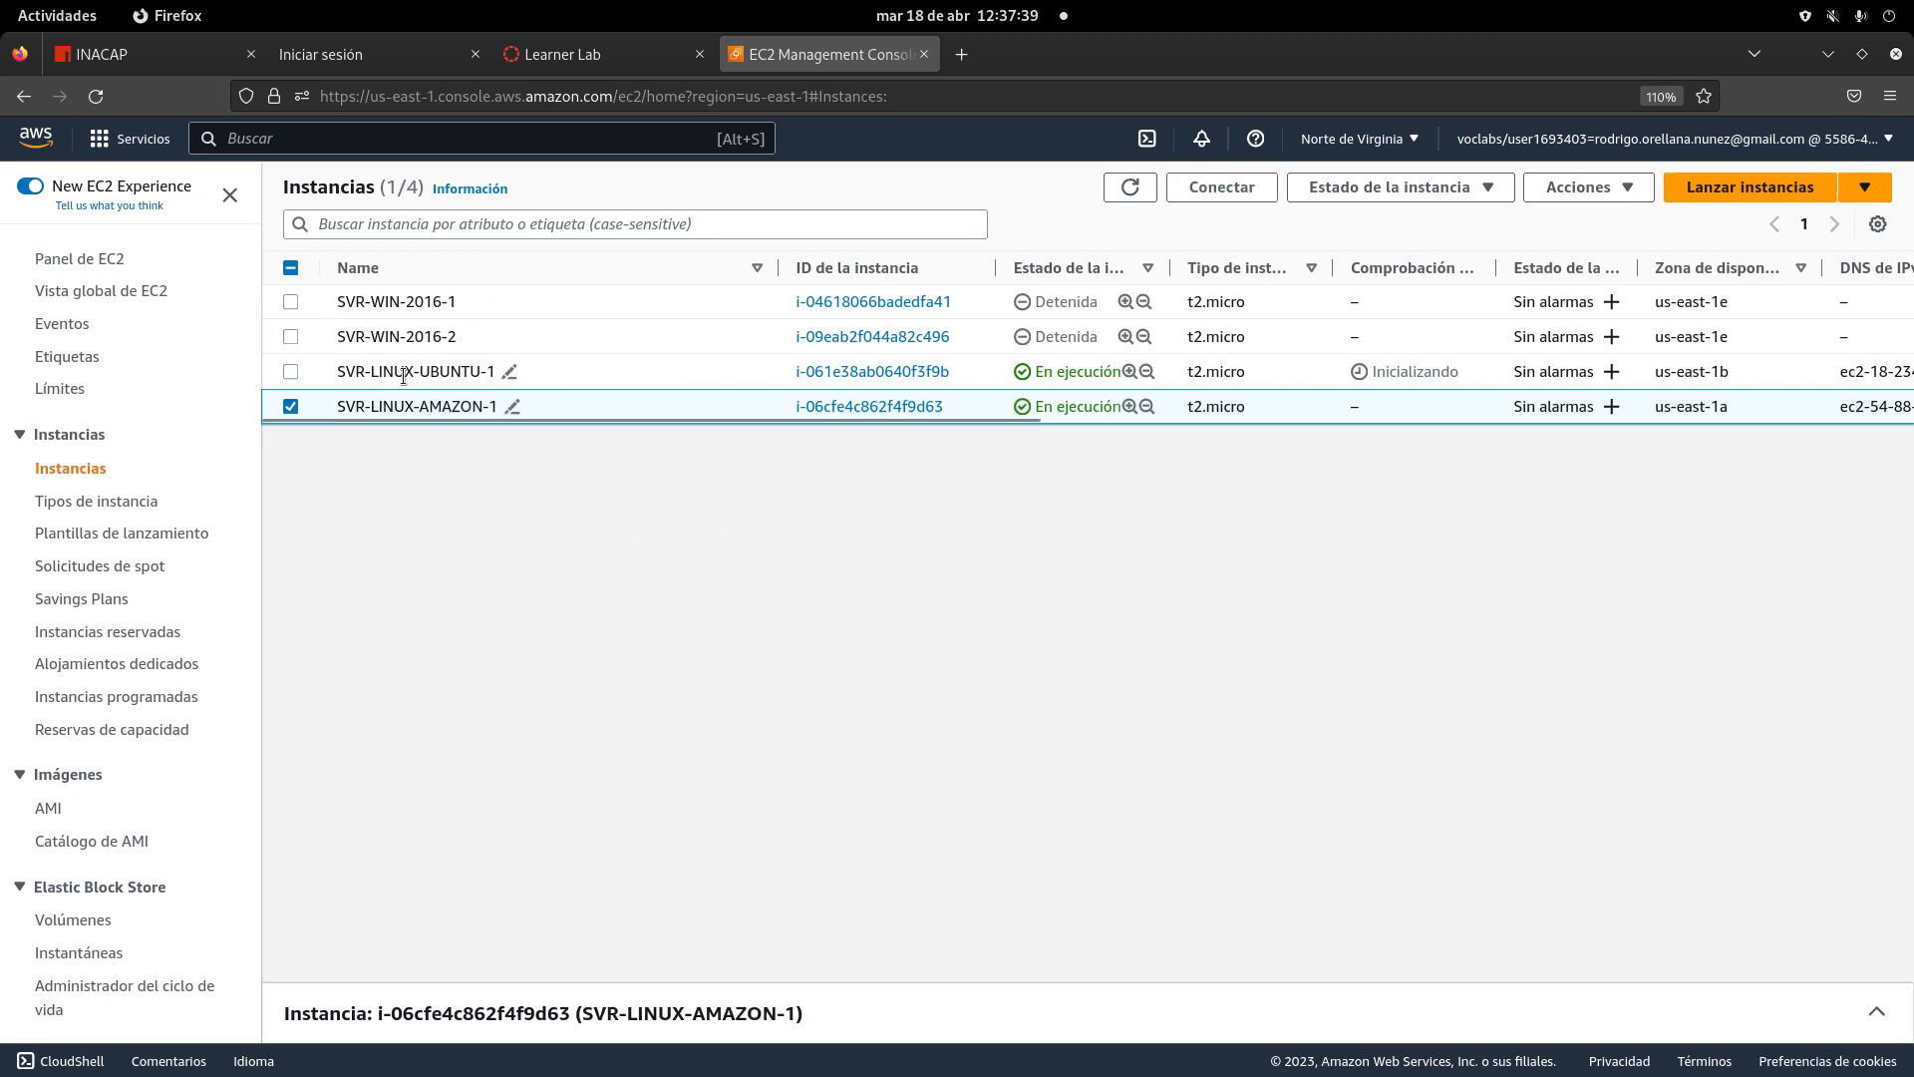
pyautogui.click(291, 406)
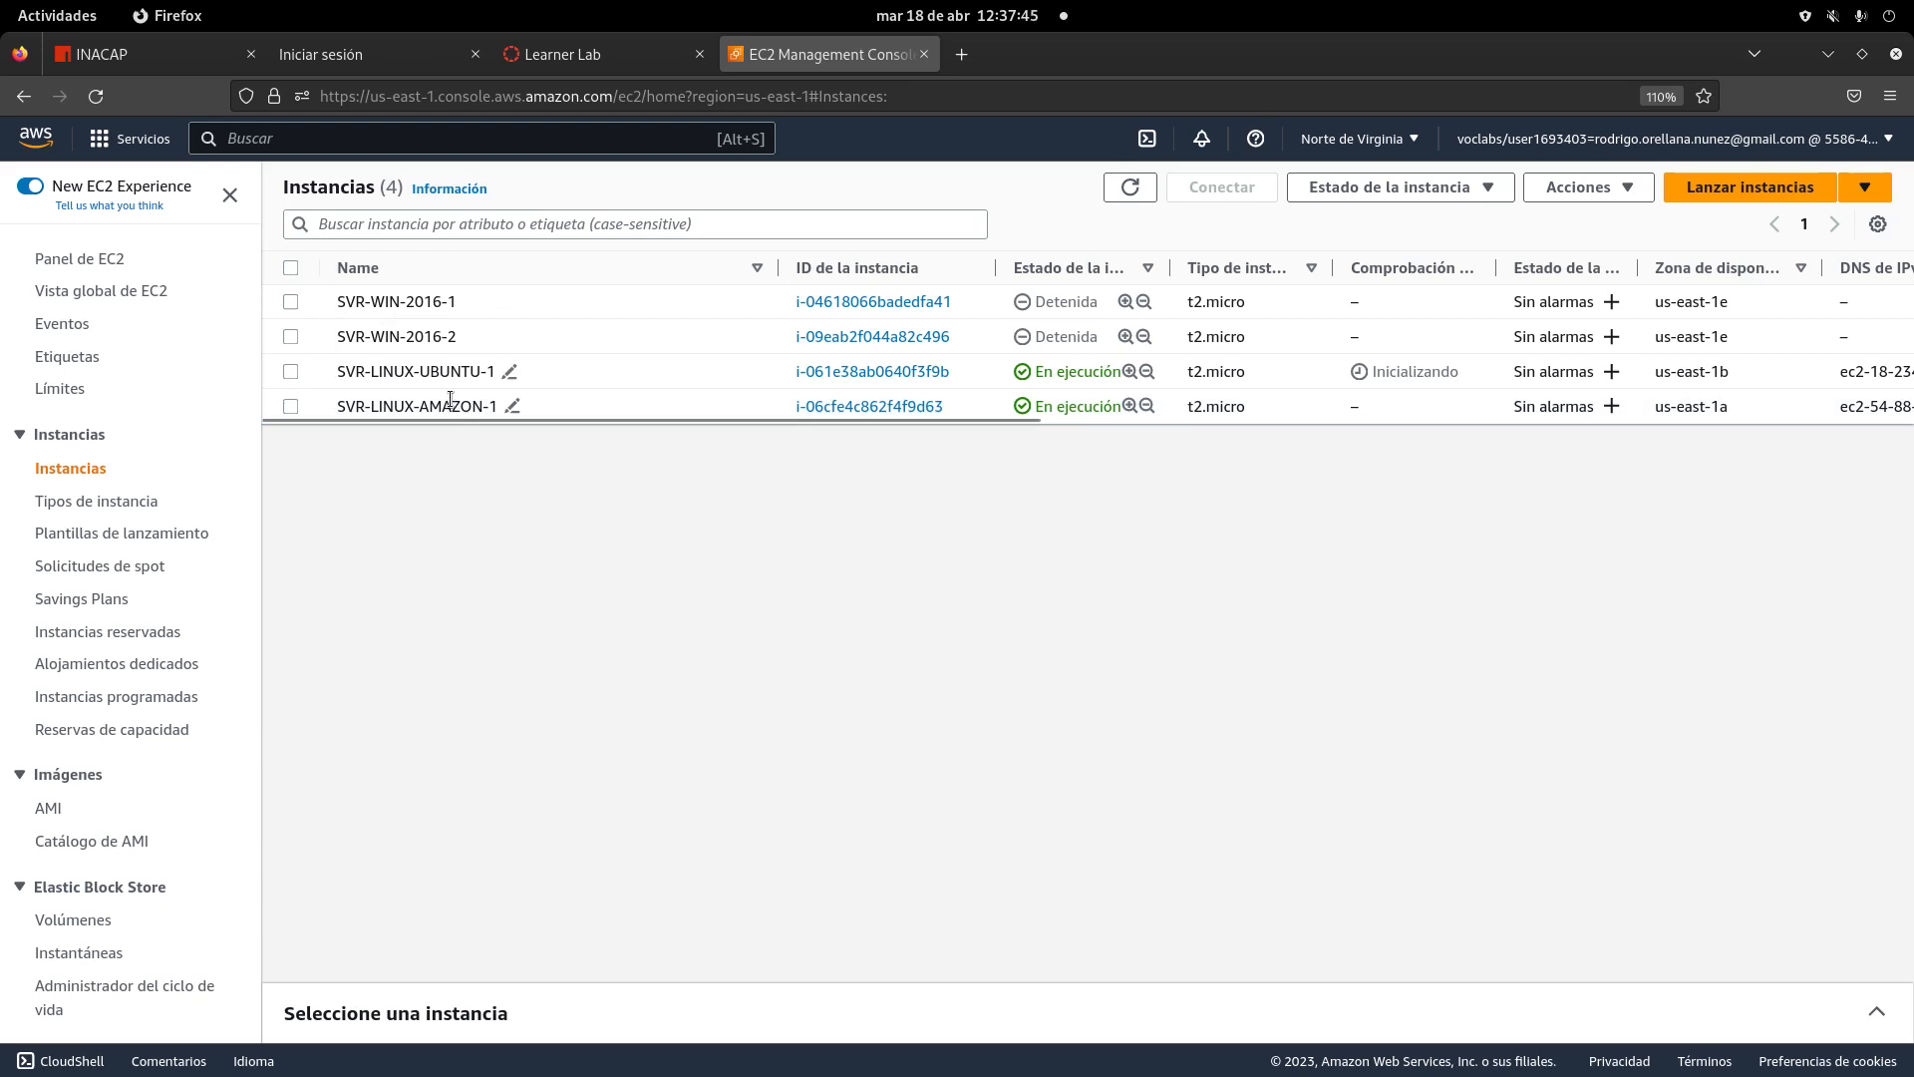
pyautogui.moveTo(423, 423); pyautogui.dragTo(303, 363)
pyautogui.moveTo(750, 417)
pyautogui.mouseDown()
pyautogui.moveTo(1558, 427)
pyautogui.moveTo(386, 447)
pyautogui.mouseUp()
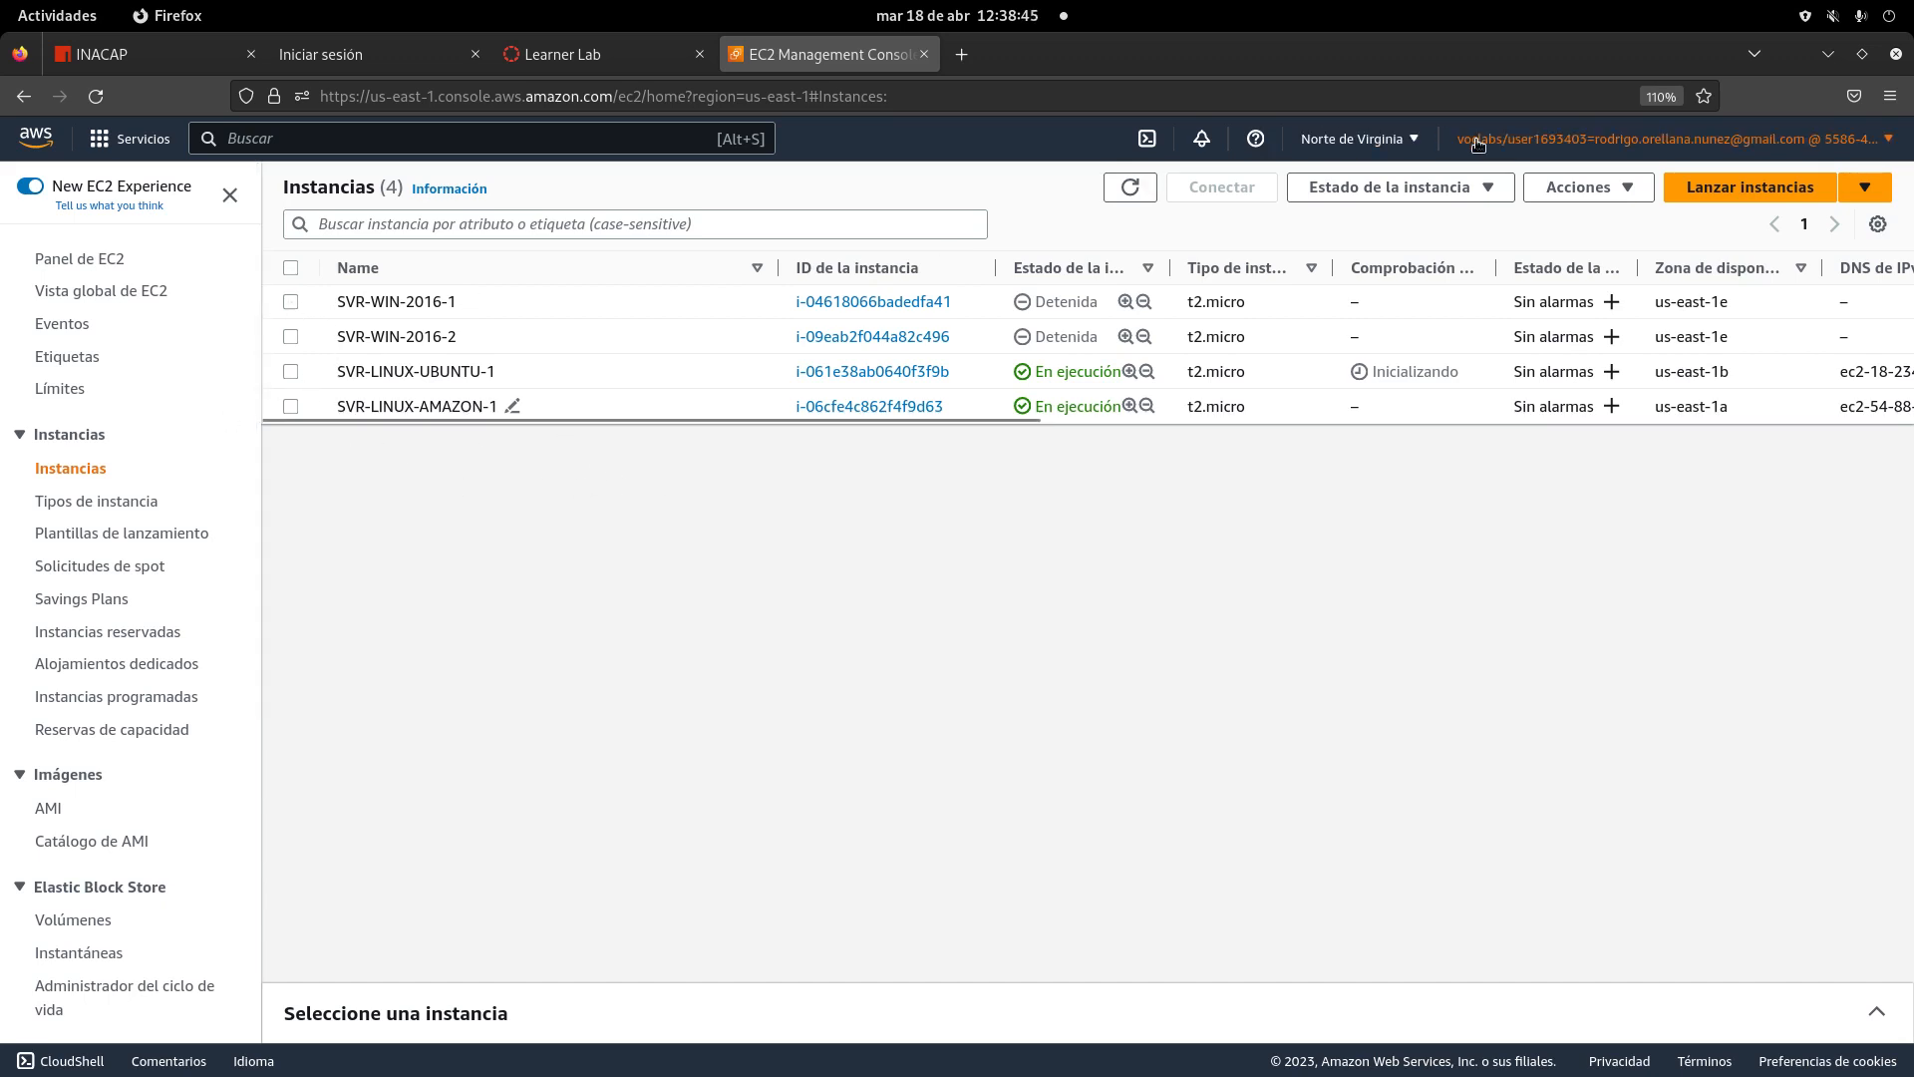
pyautogui.click(59, 12)
pyautogui.click(1254, 782)
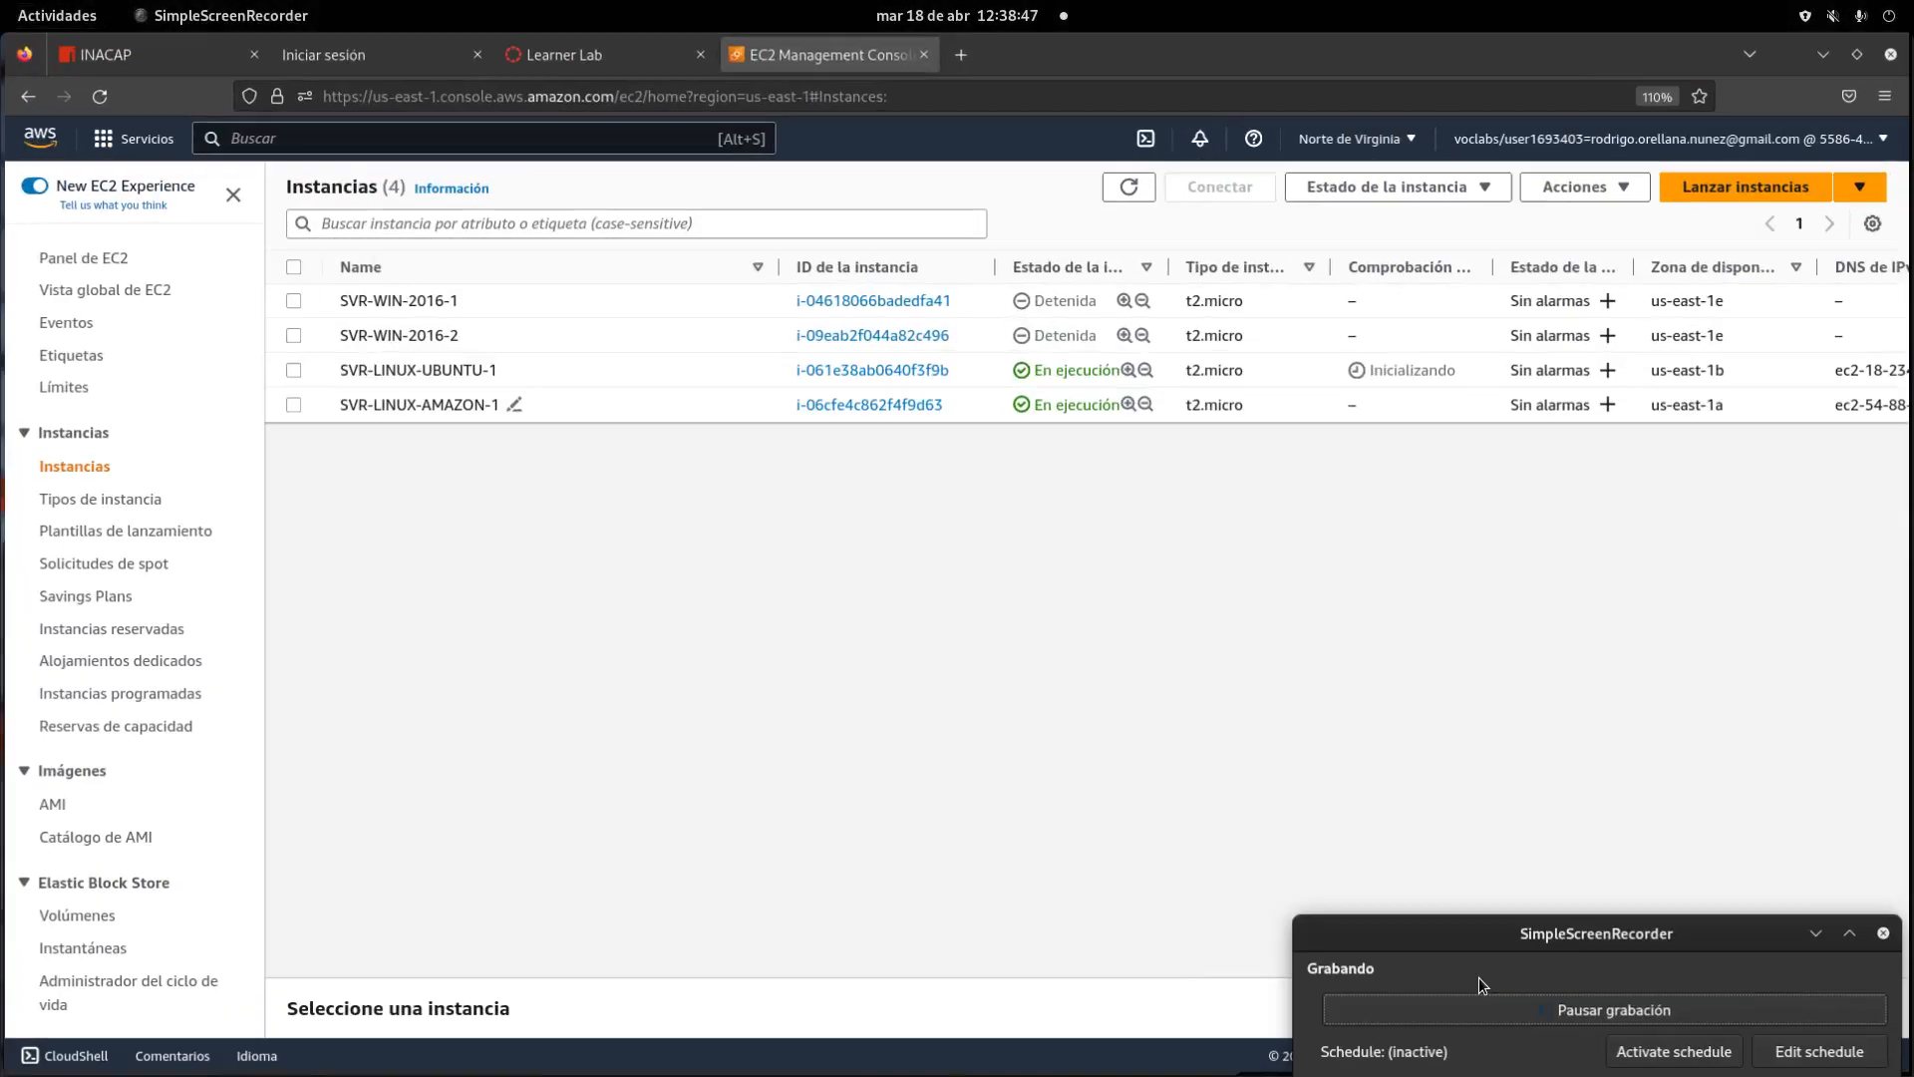
# - Bring the browser forward, open the RDP client connection details of SVR-WIN-2016-1, and copy its public DNS and user name
pyautogui.moveTo(1504, 939); pyautogui.dragTo(1293, 480)
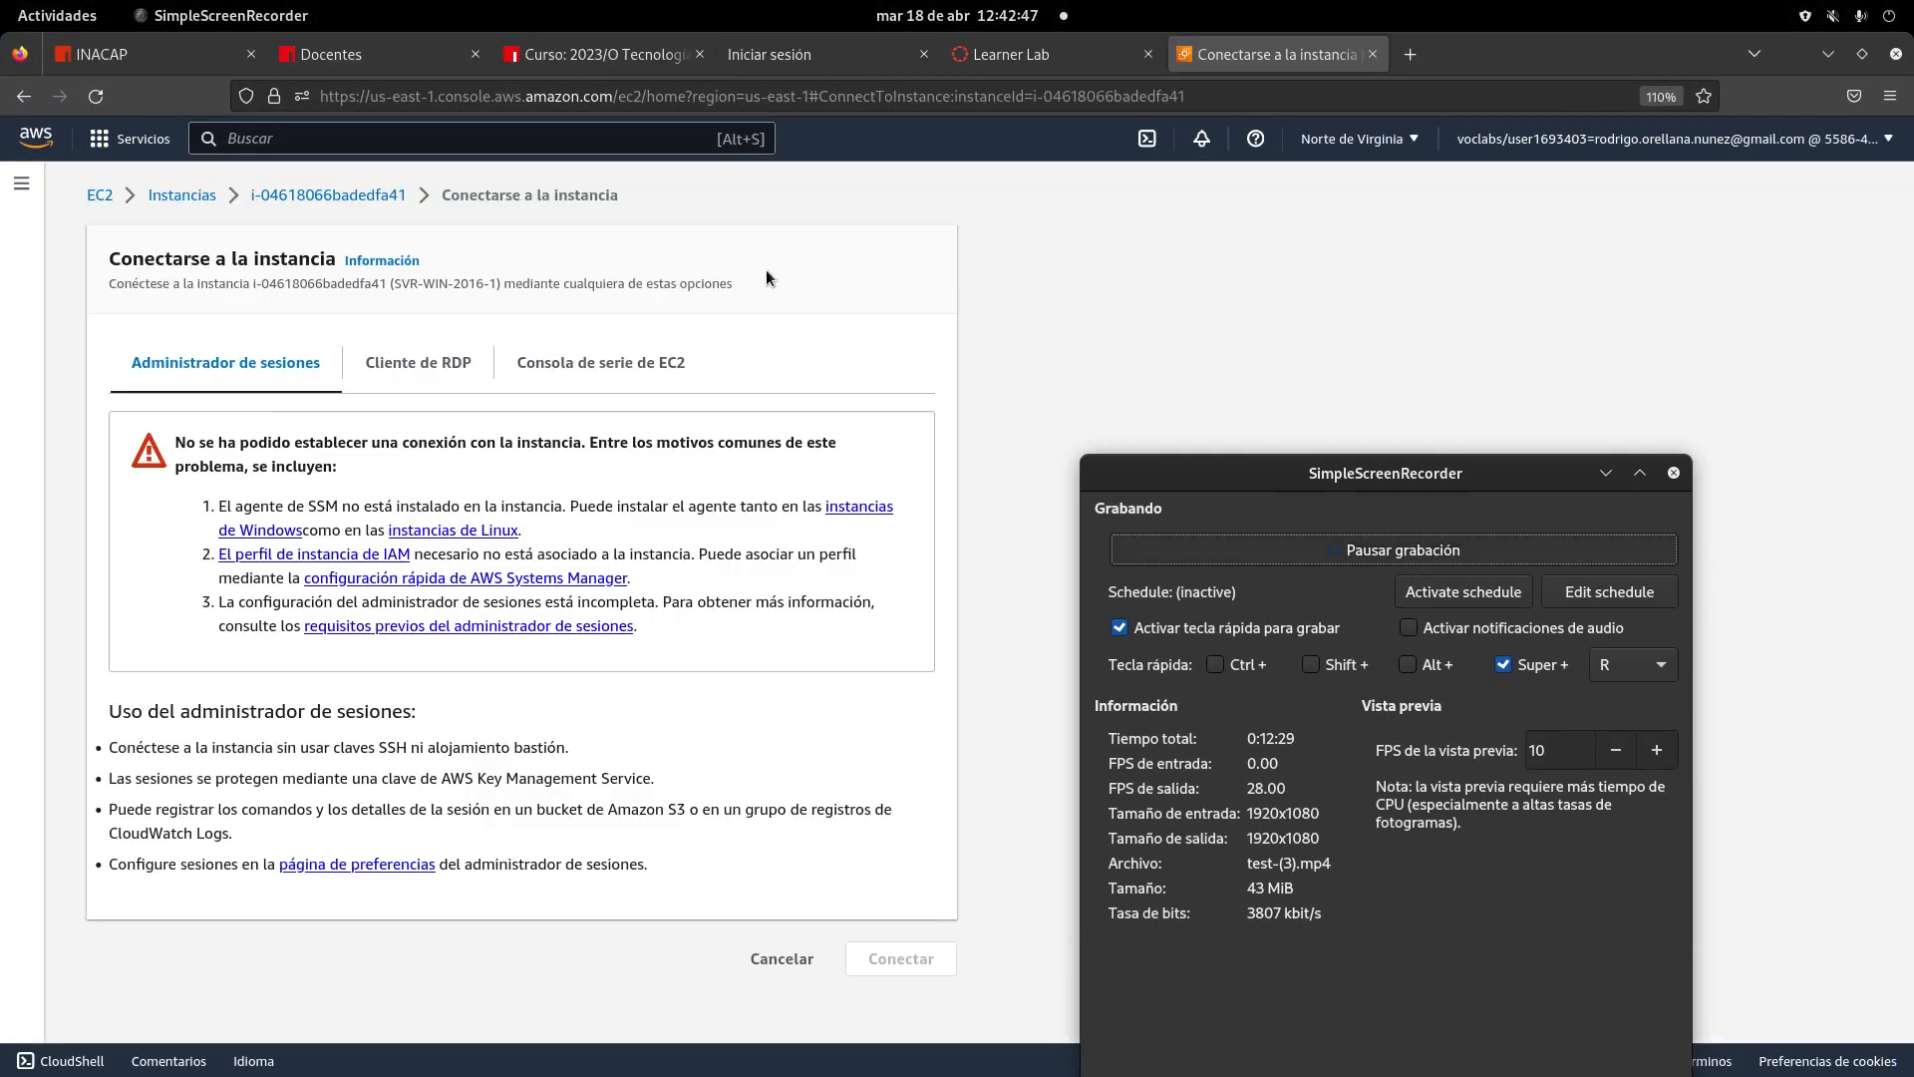
pyautogui.click(57, 15)
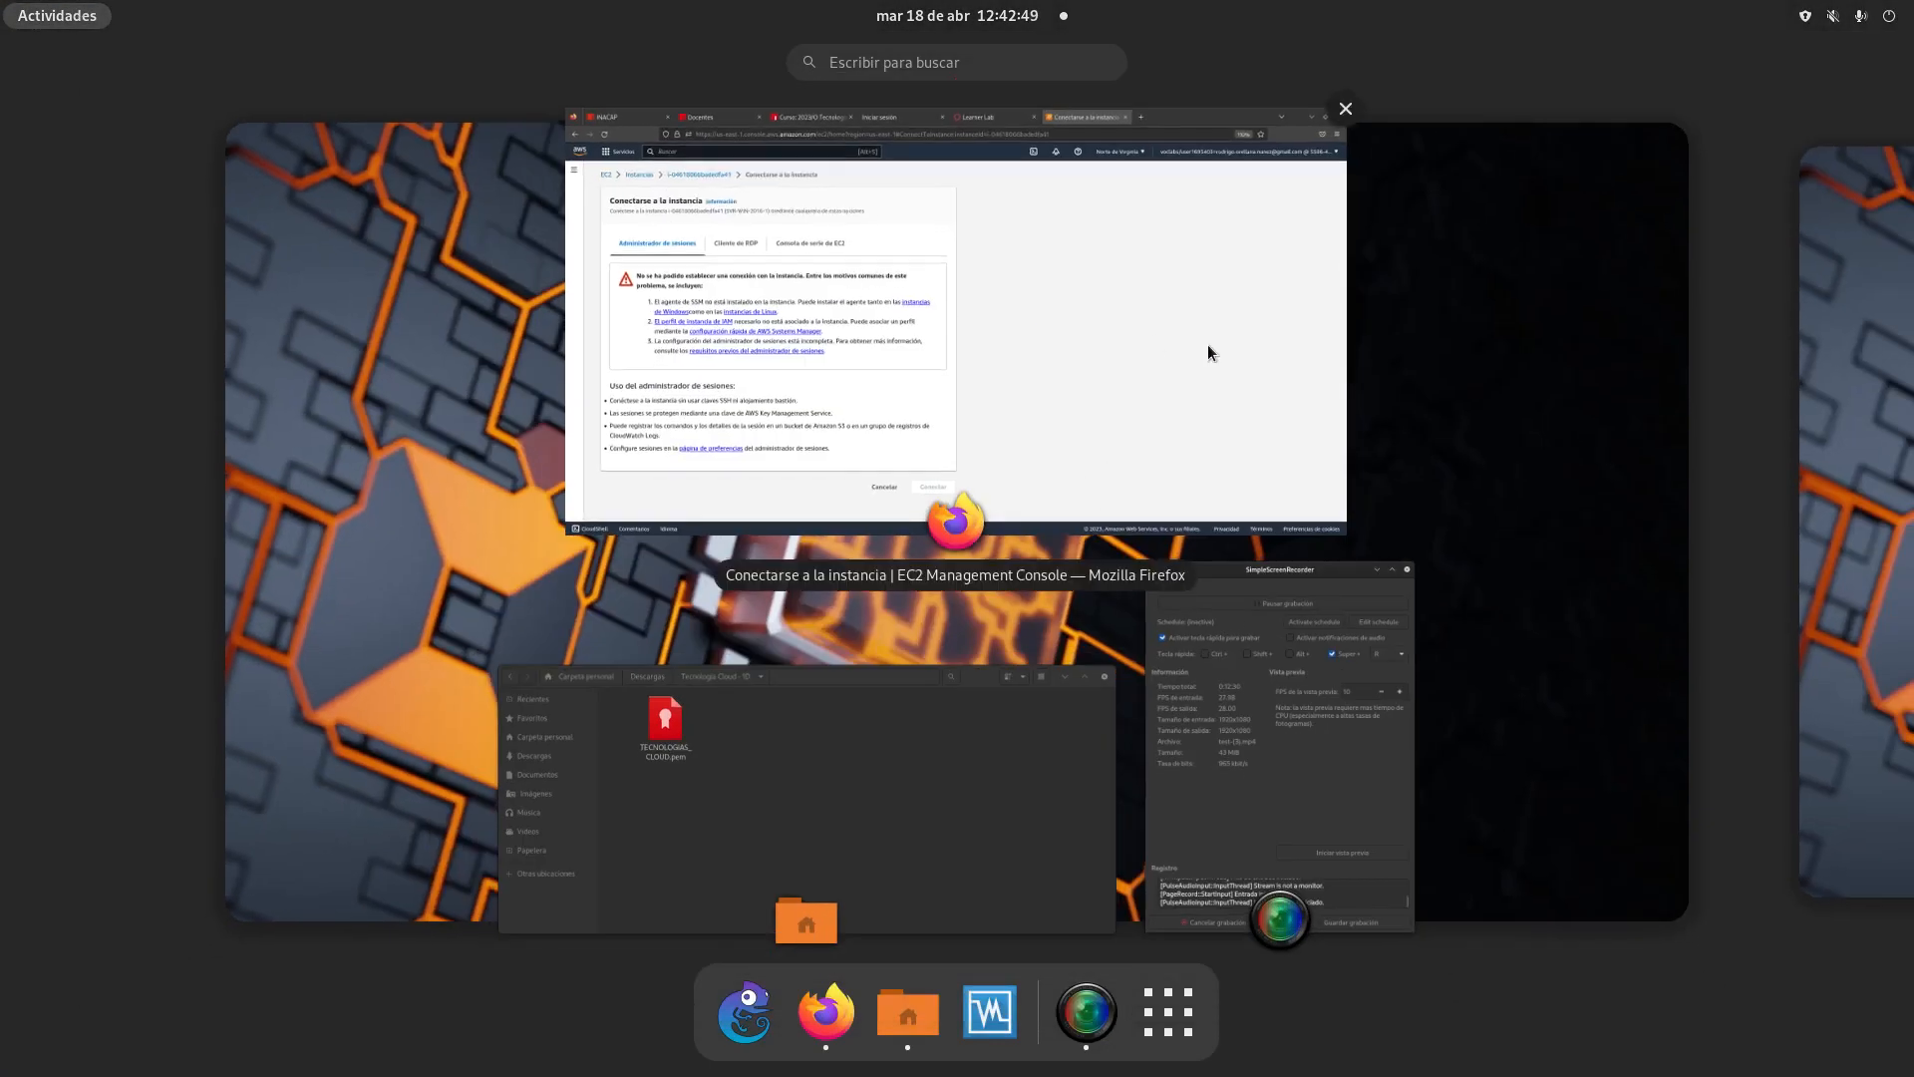
pyautogui.click(1209, 351)
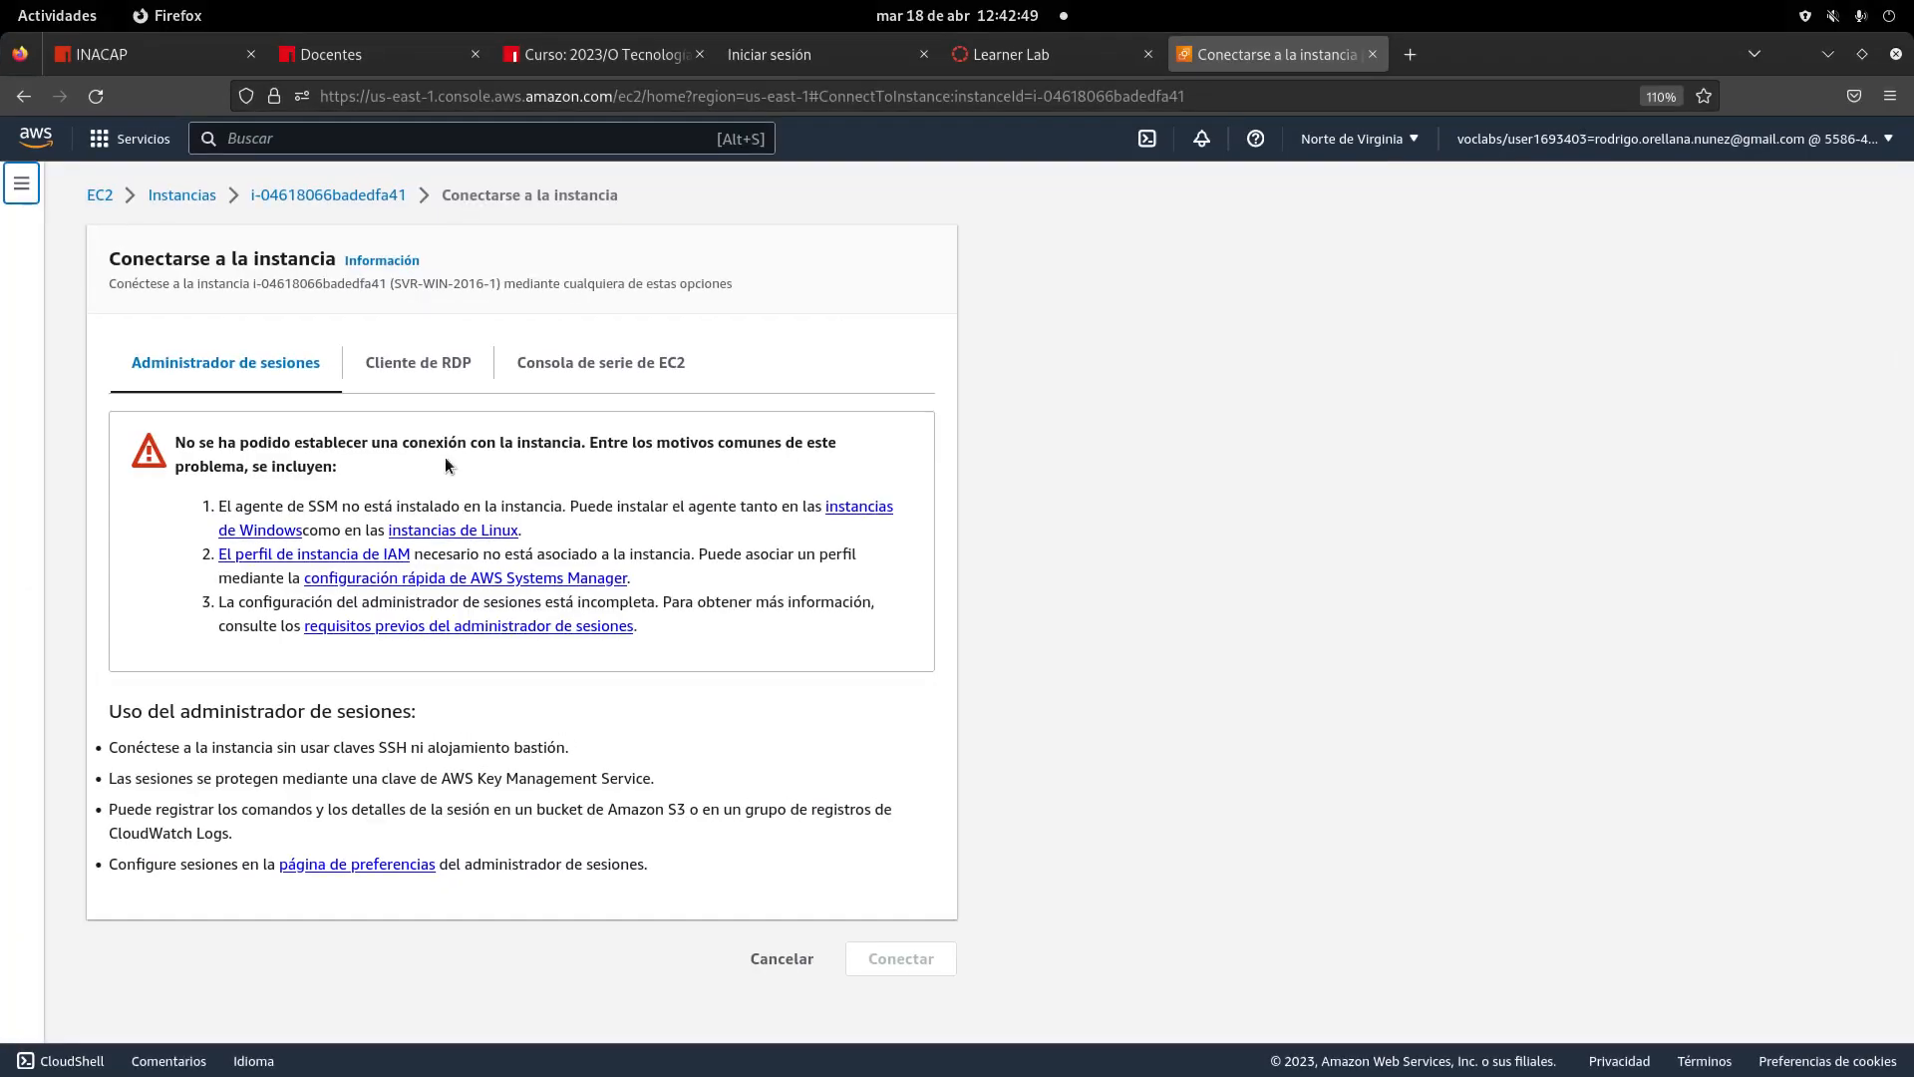
pyautogui.click(408, 377)
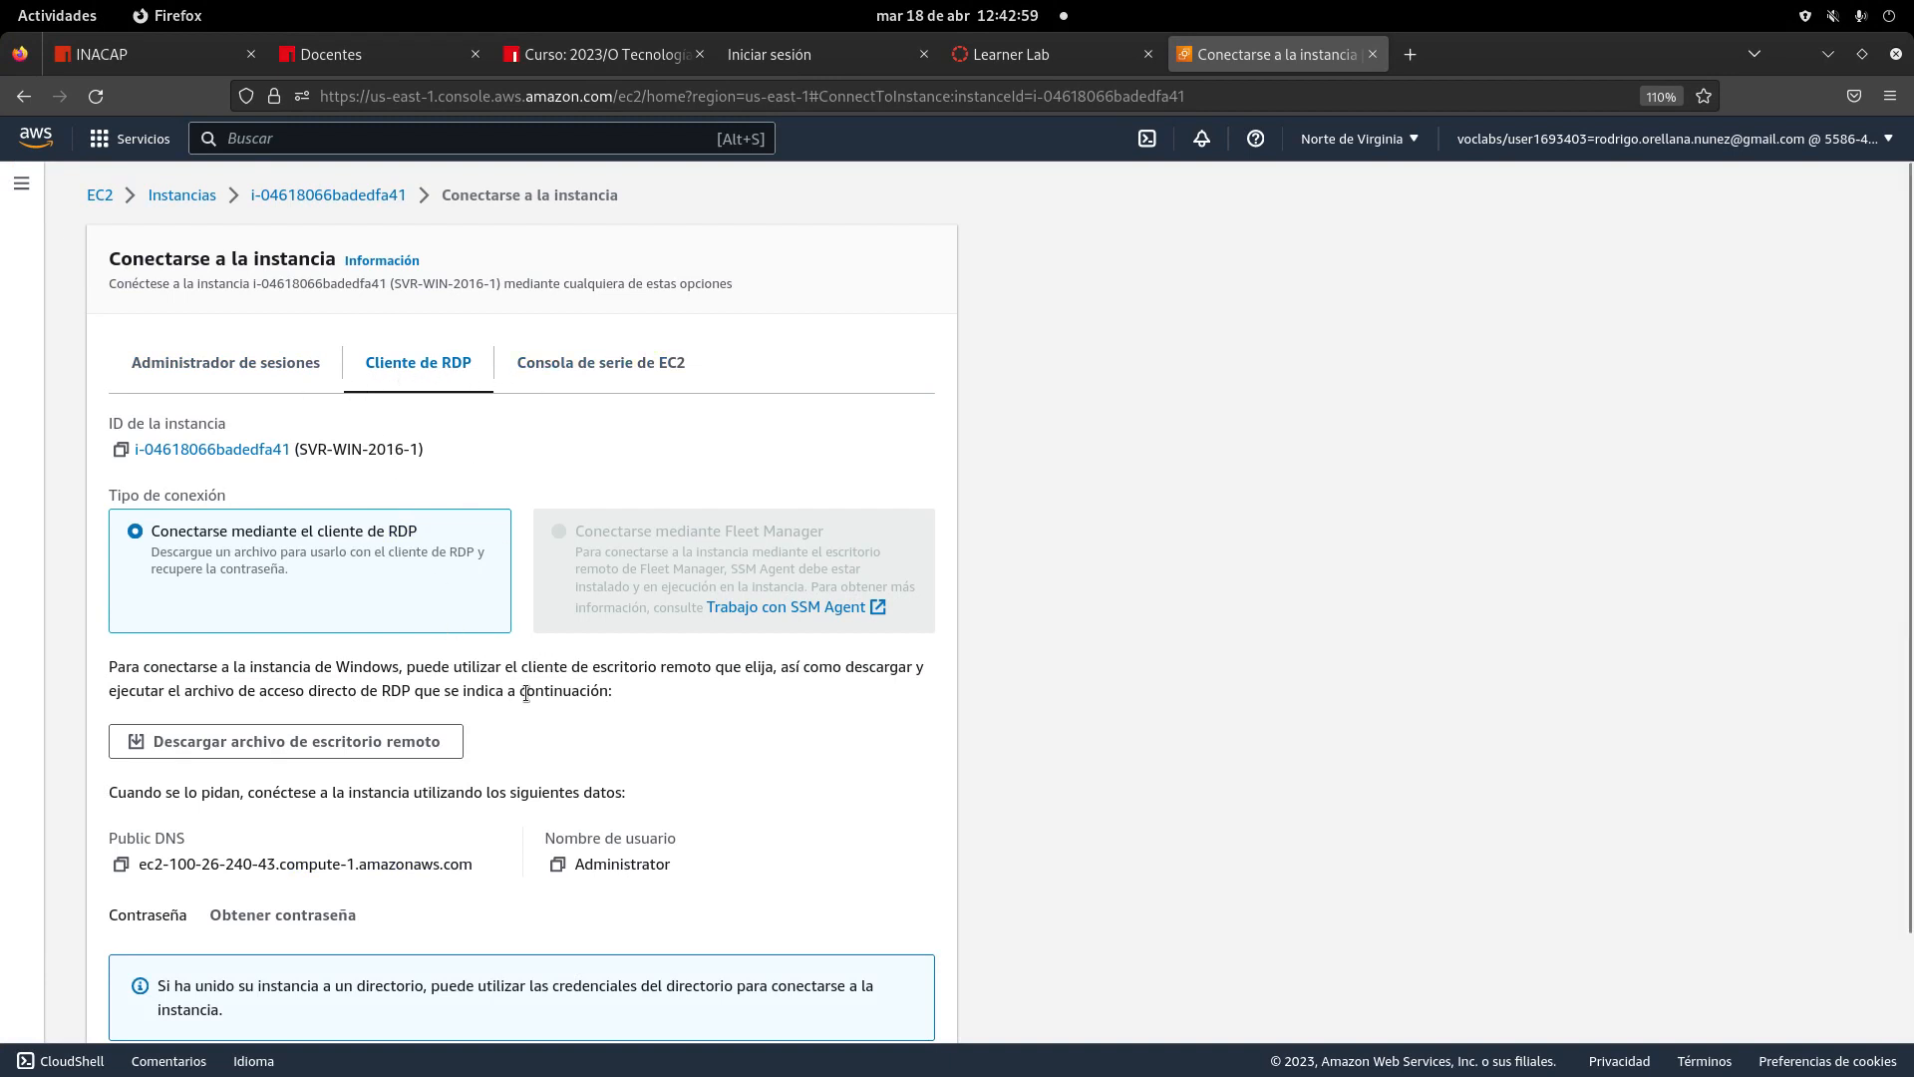
pyautogui.scroll(-2, 534, 694)
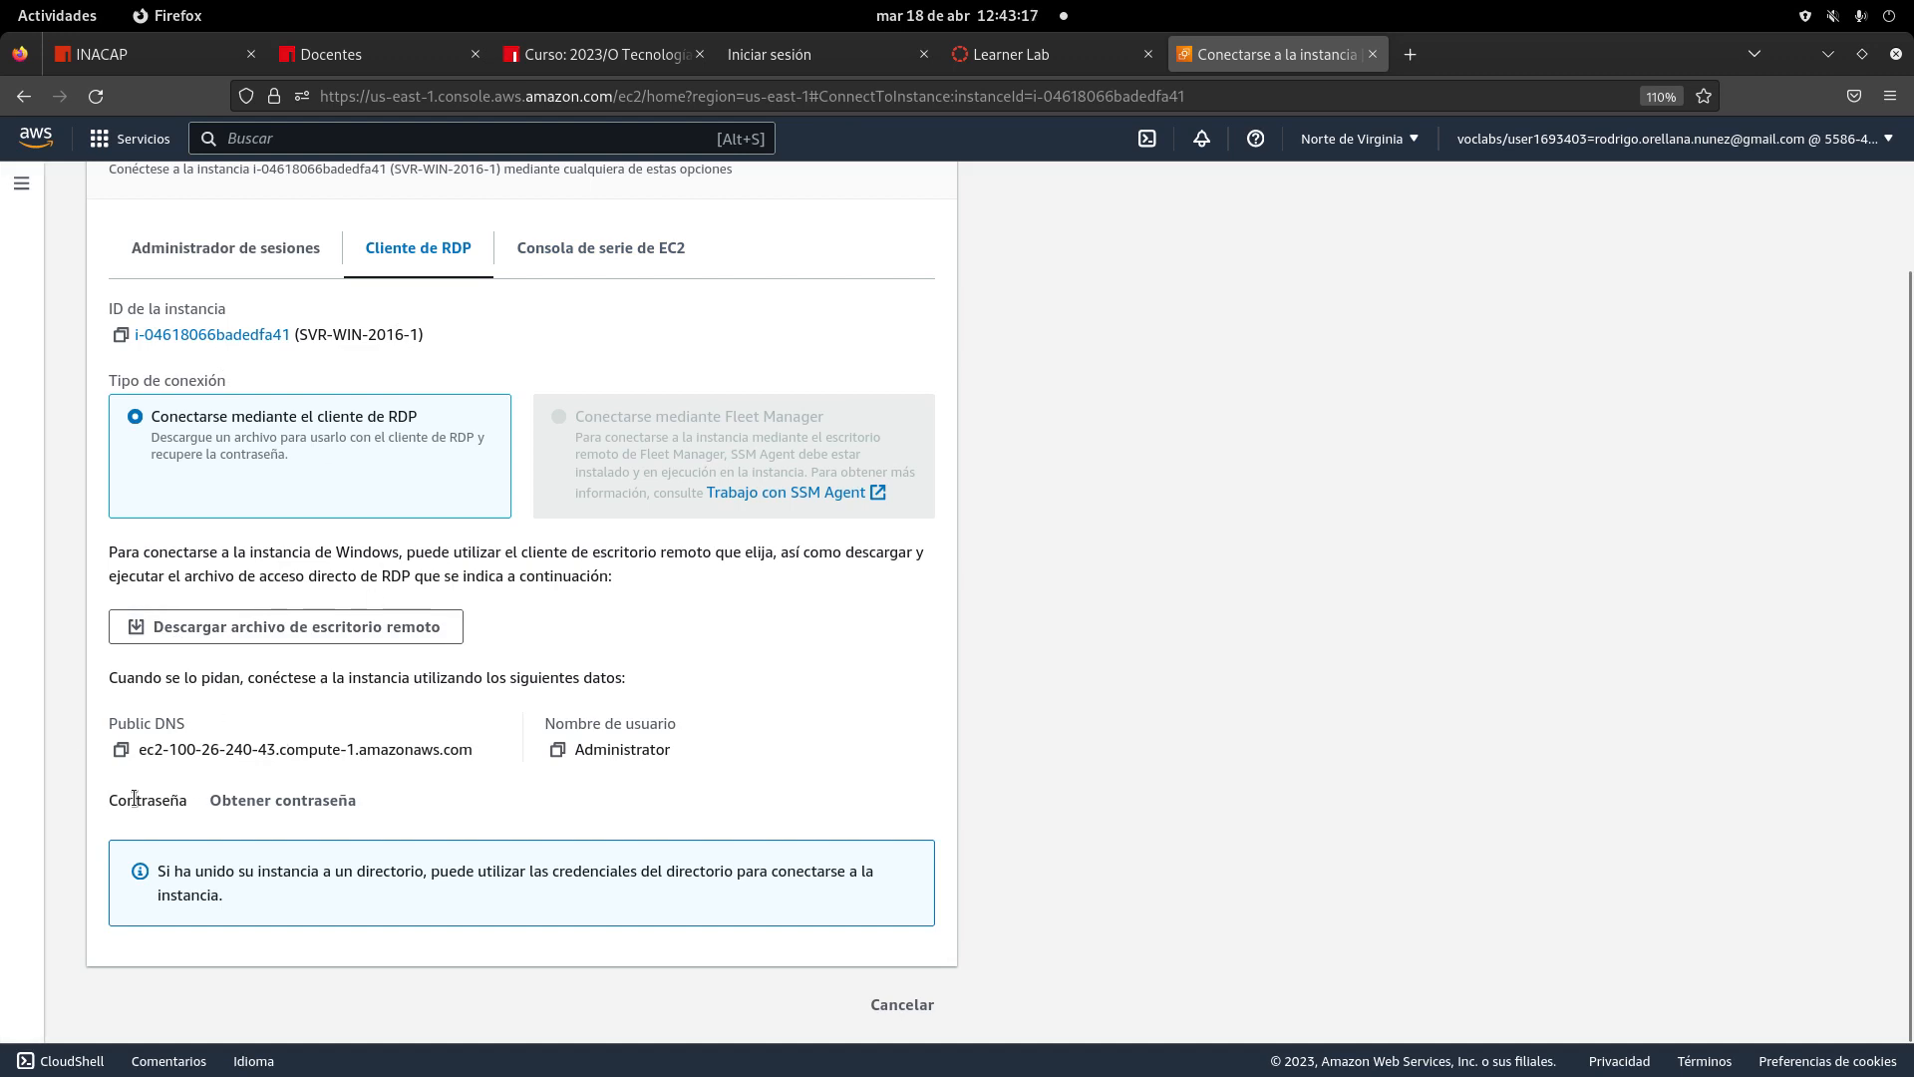
pyautogui.click(121, 748)
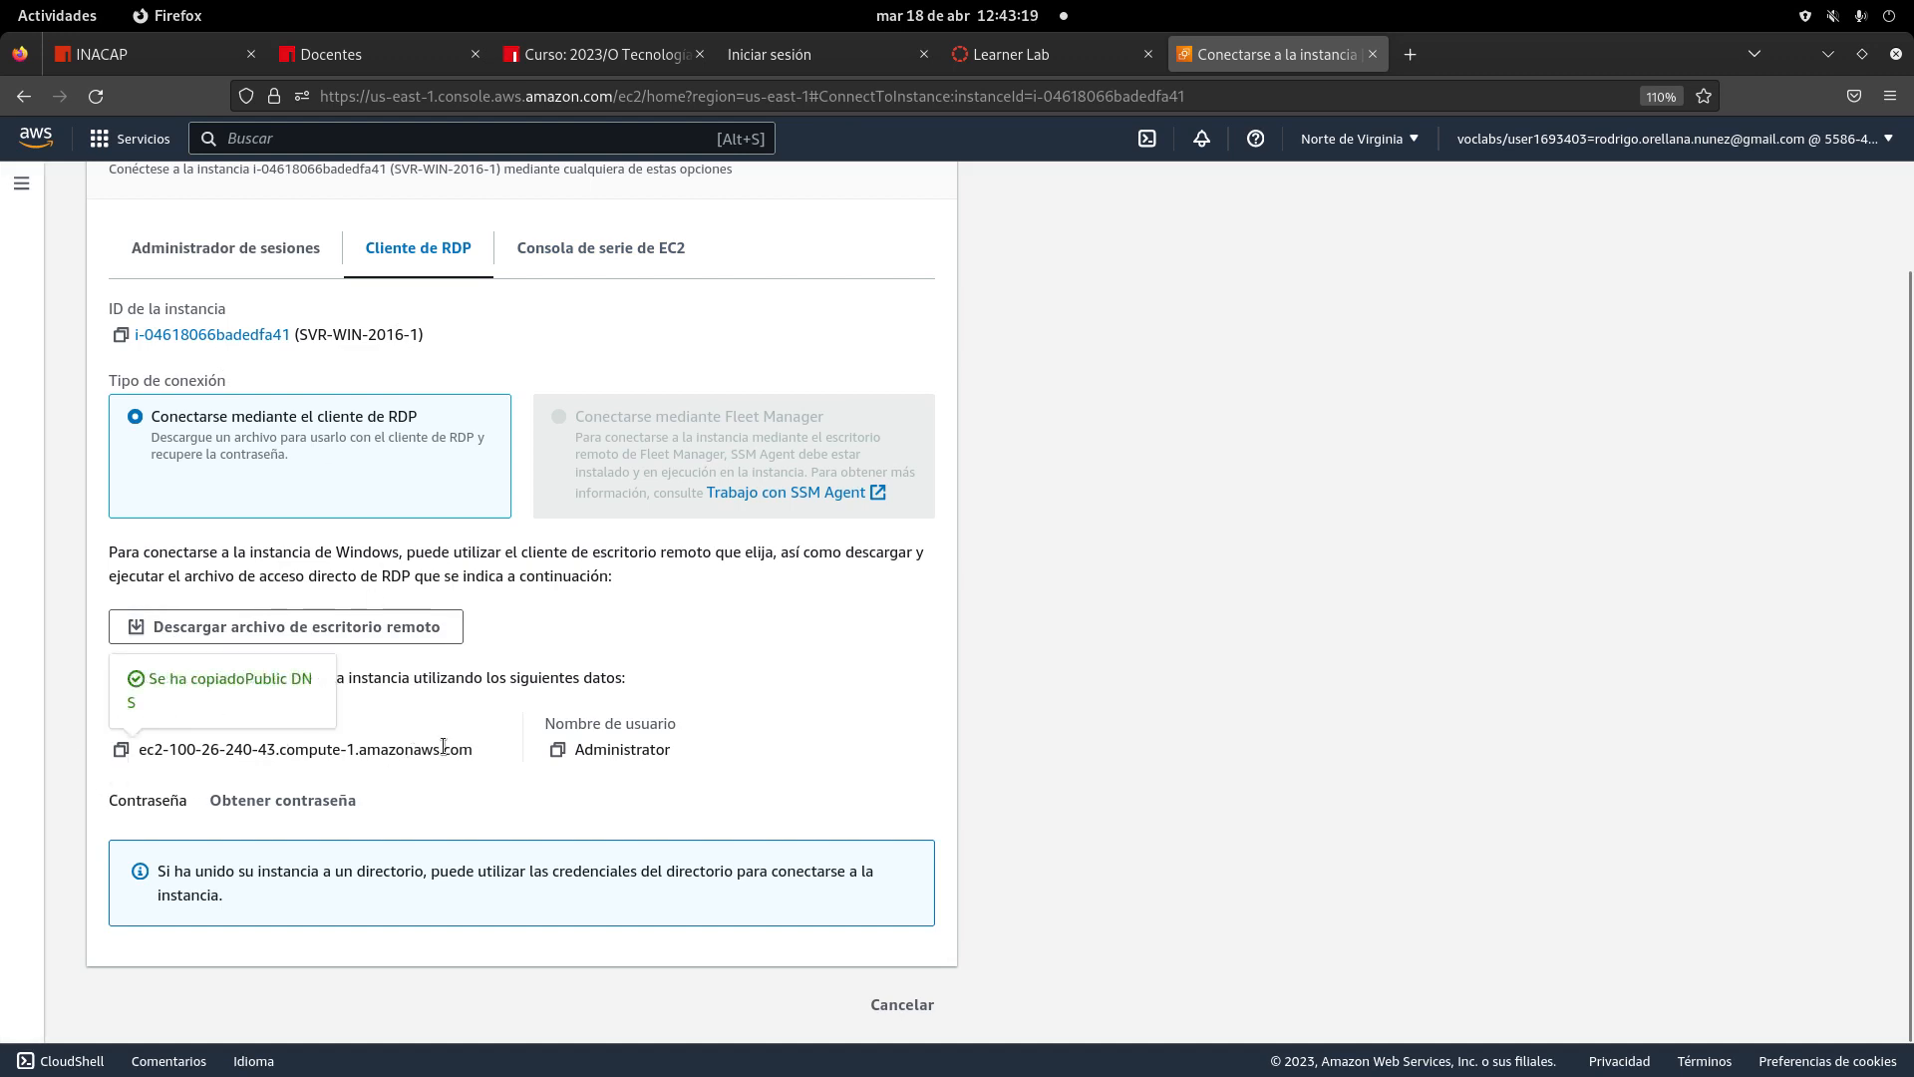
pyautogui.click(548, 750)
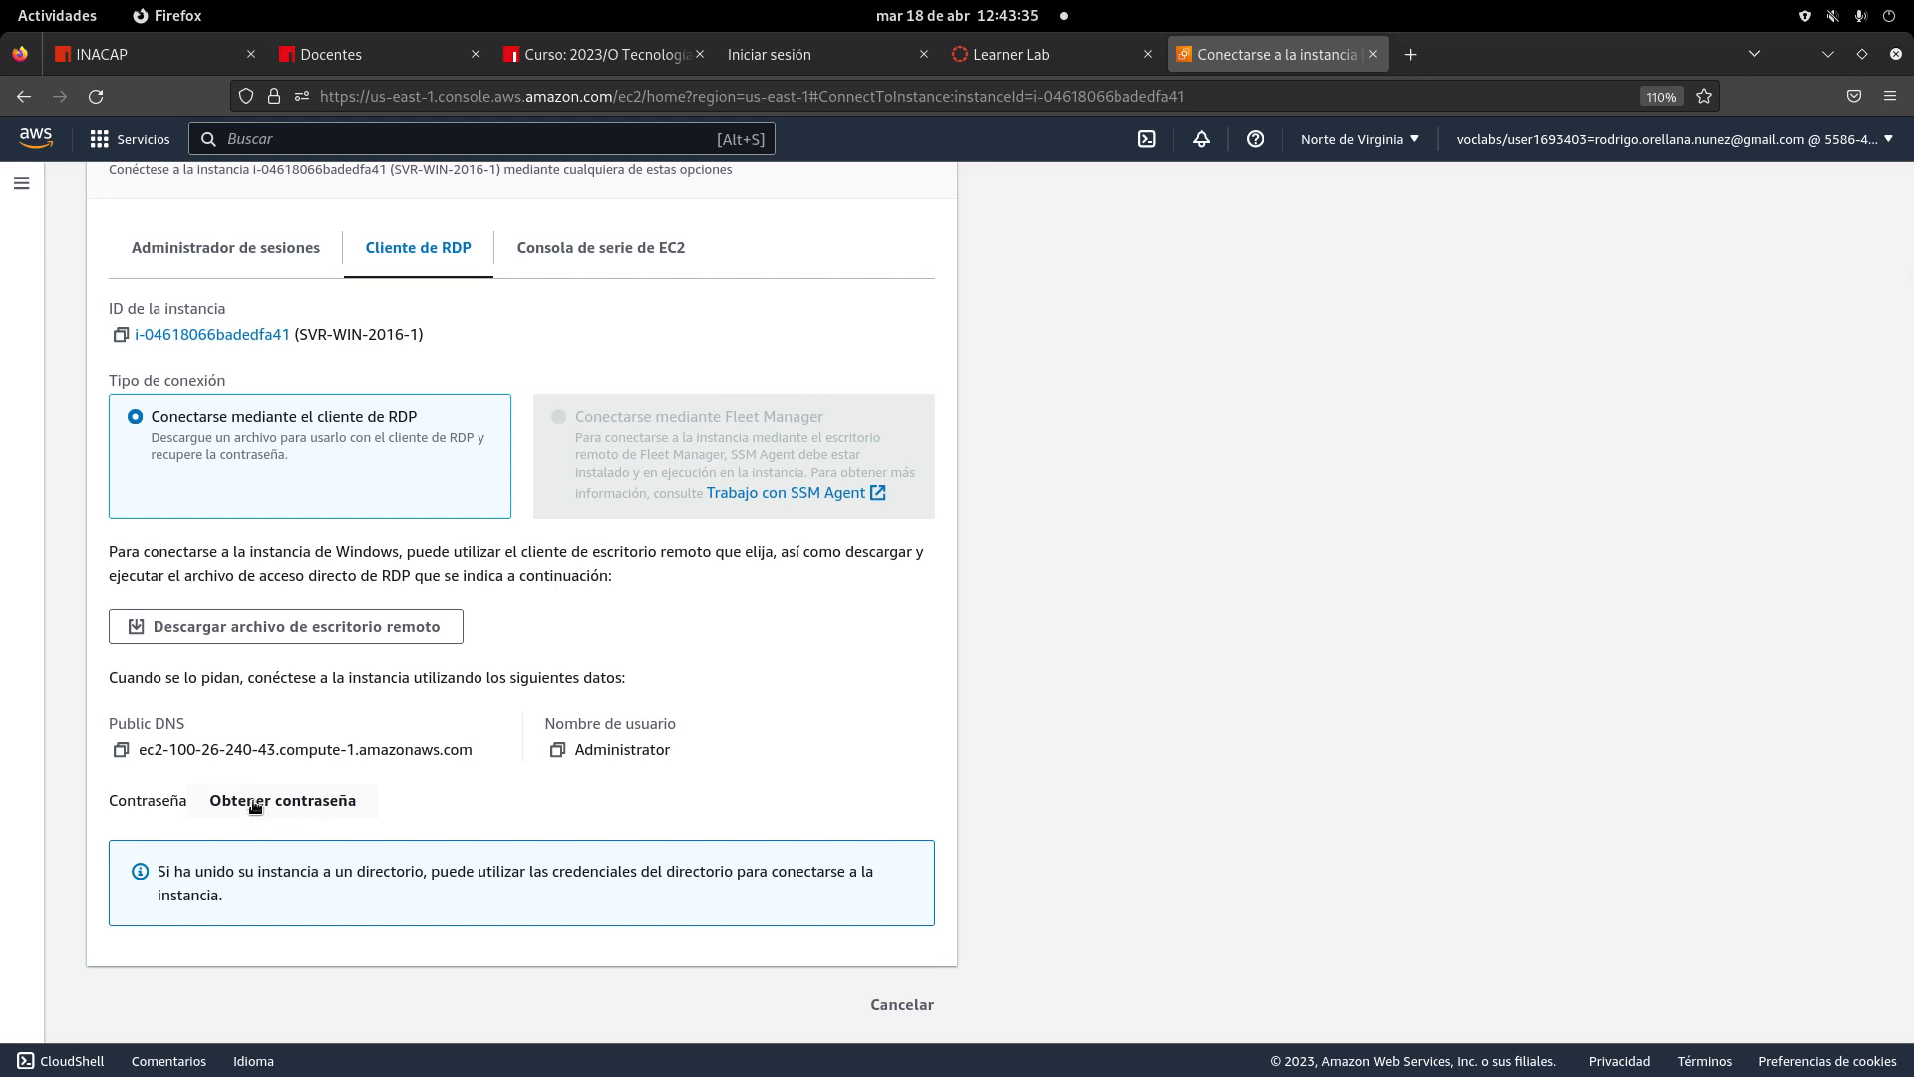
pyautogui.scroll(2, 287, 798)
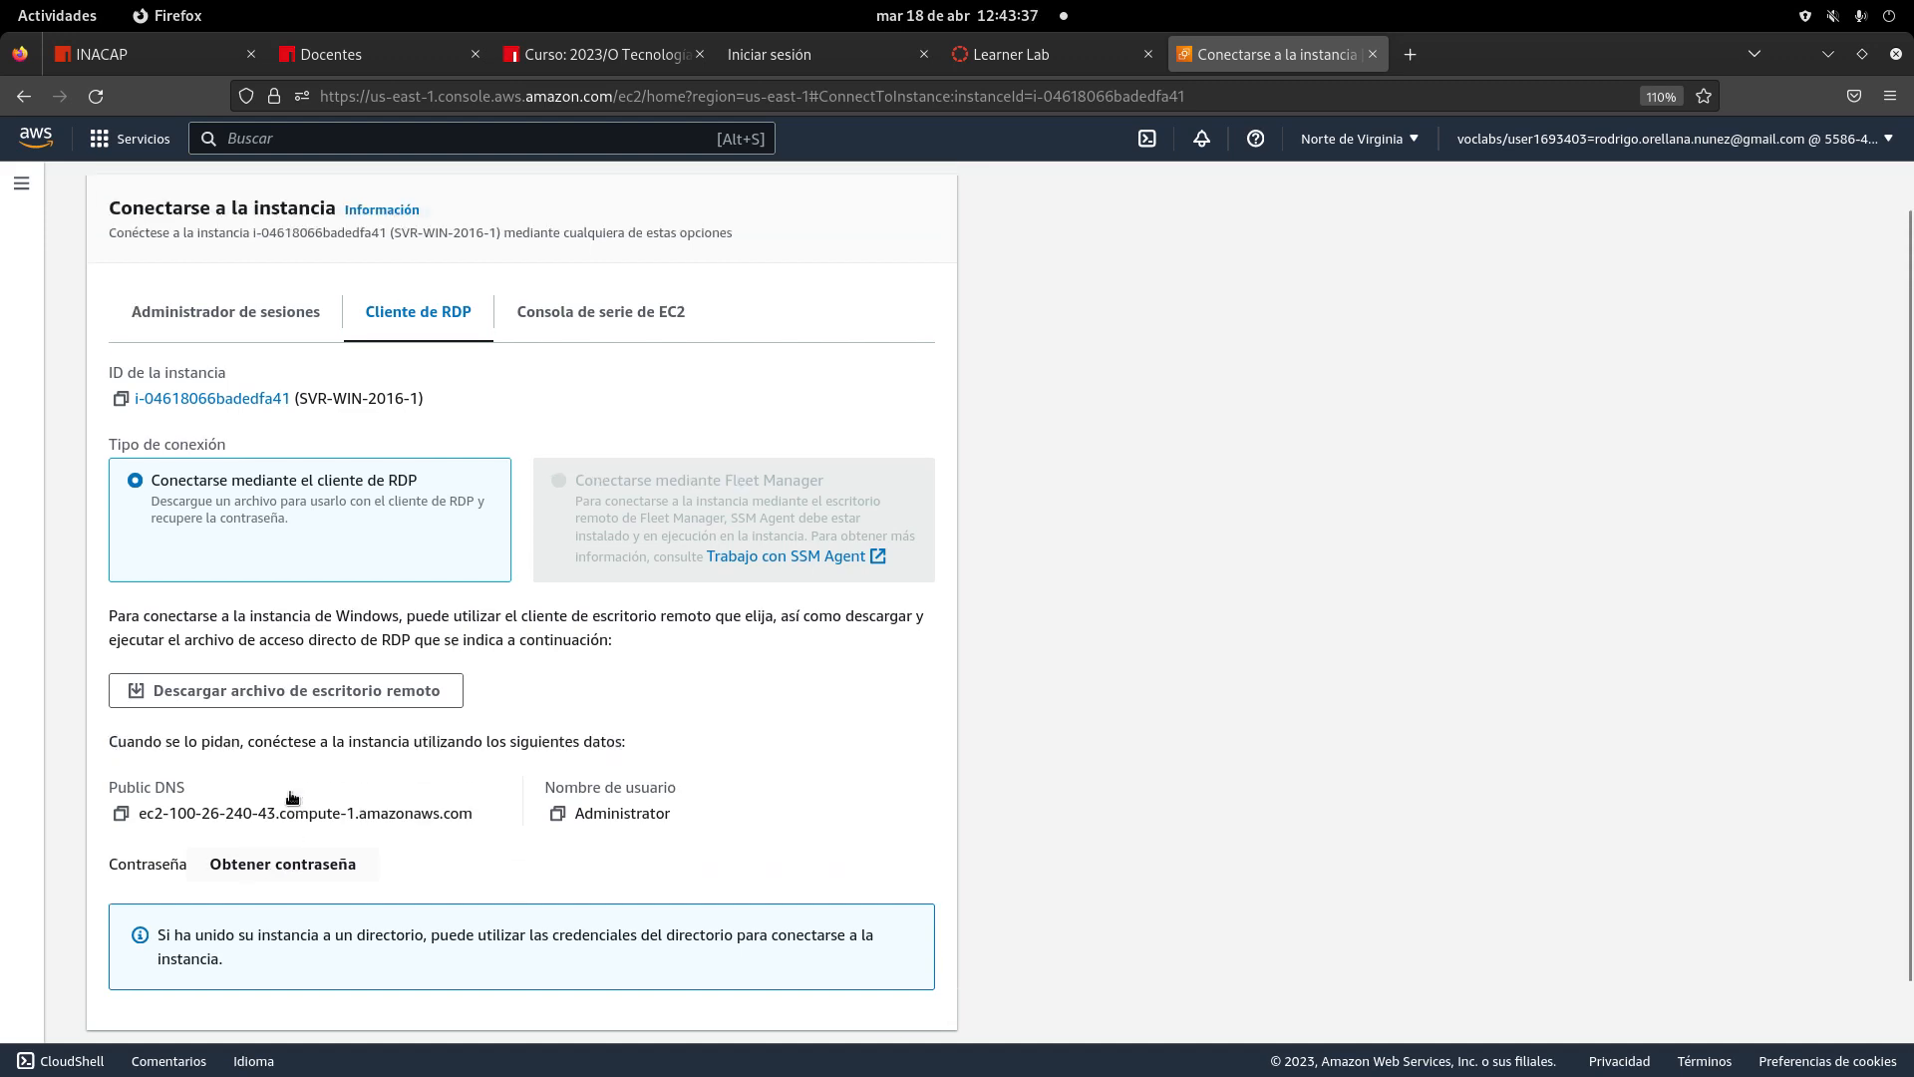
pyautogui.scroll(-2, 289, 792)
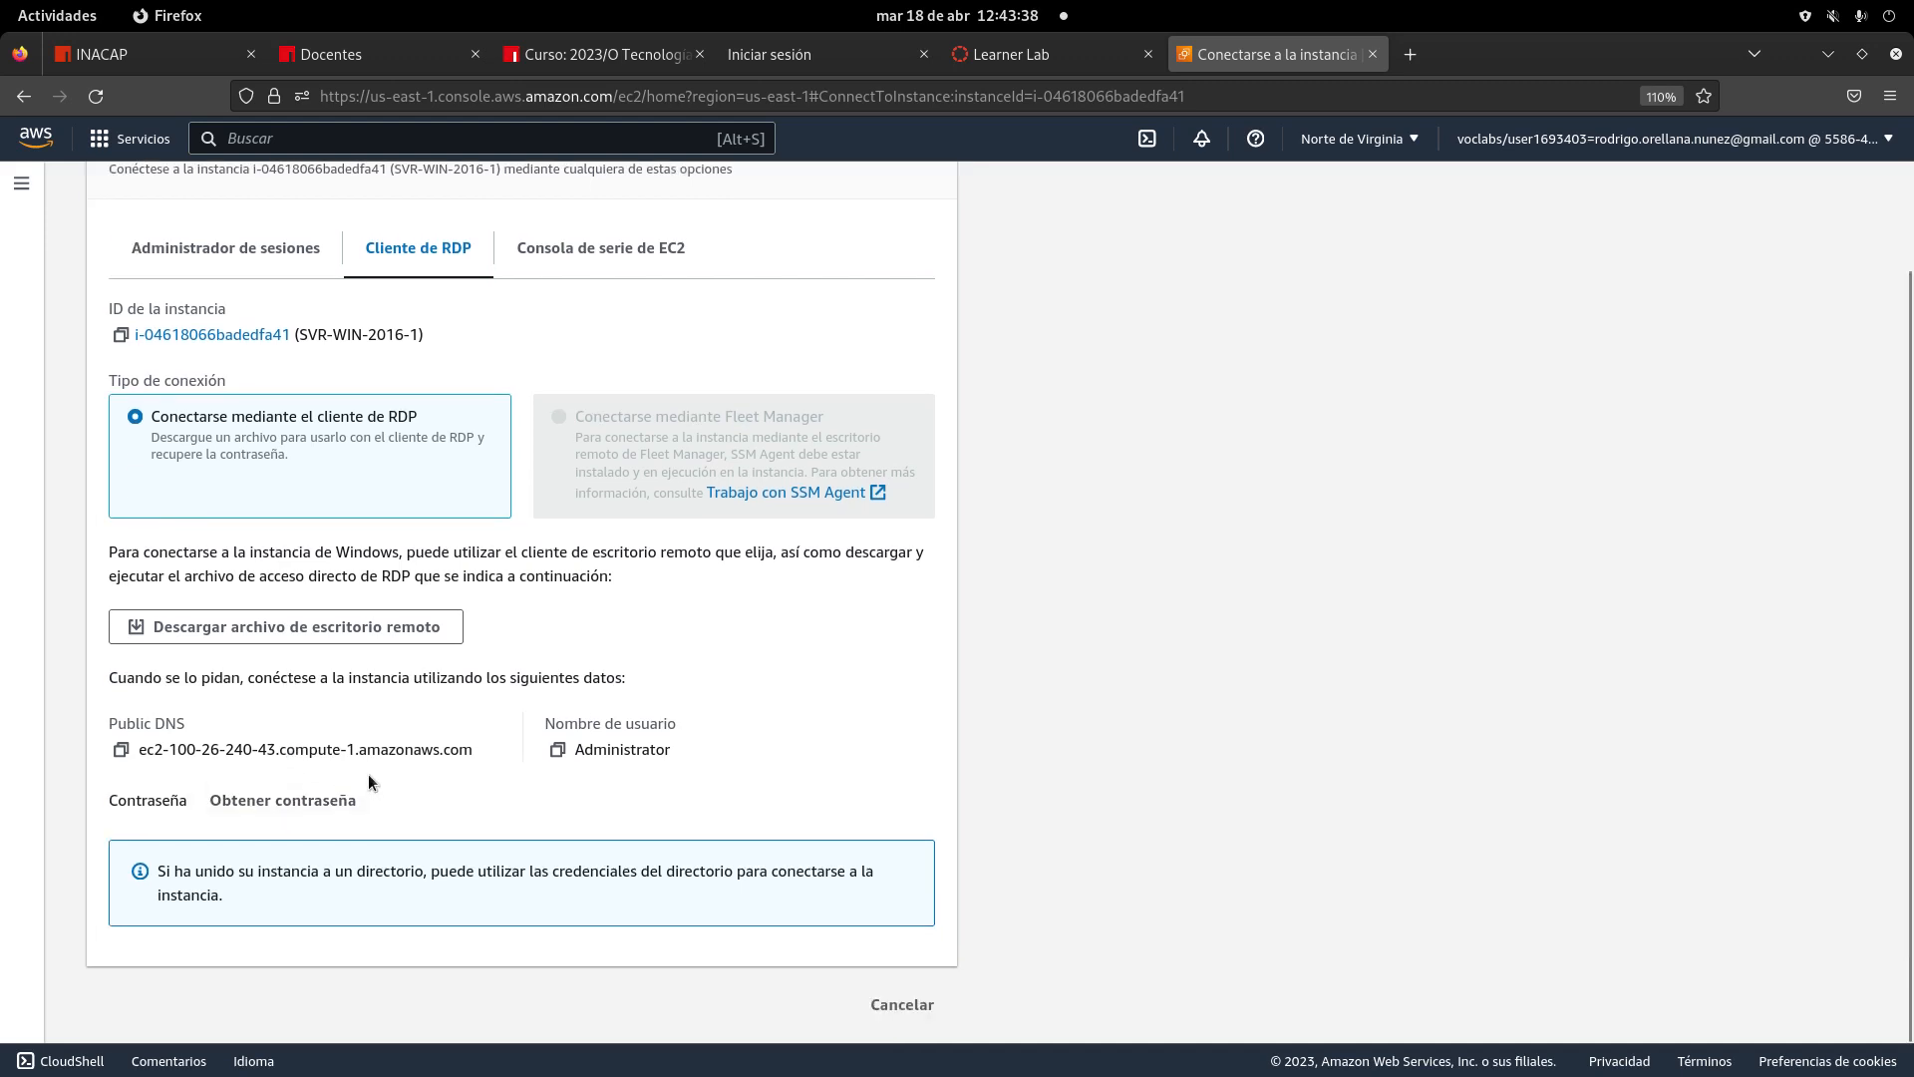
# - Decrypt the Windows administrator password of SVR-WIN-2016-1 by loading the private key file TECNOLOGIAS_CLOUD.pem
pyautogui.click(307, 803)
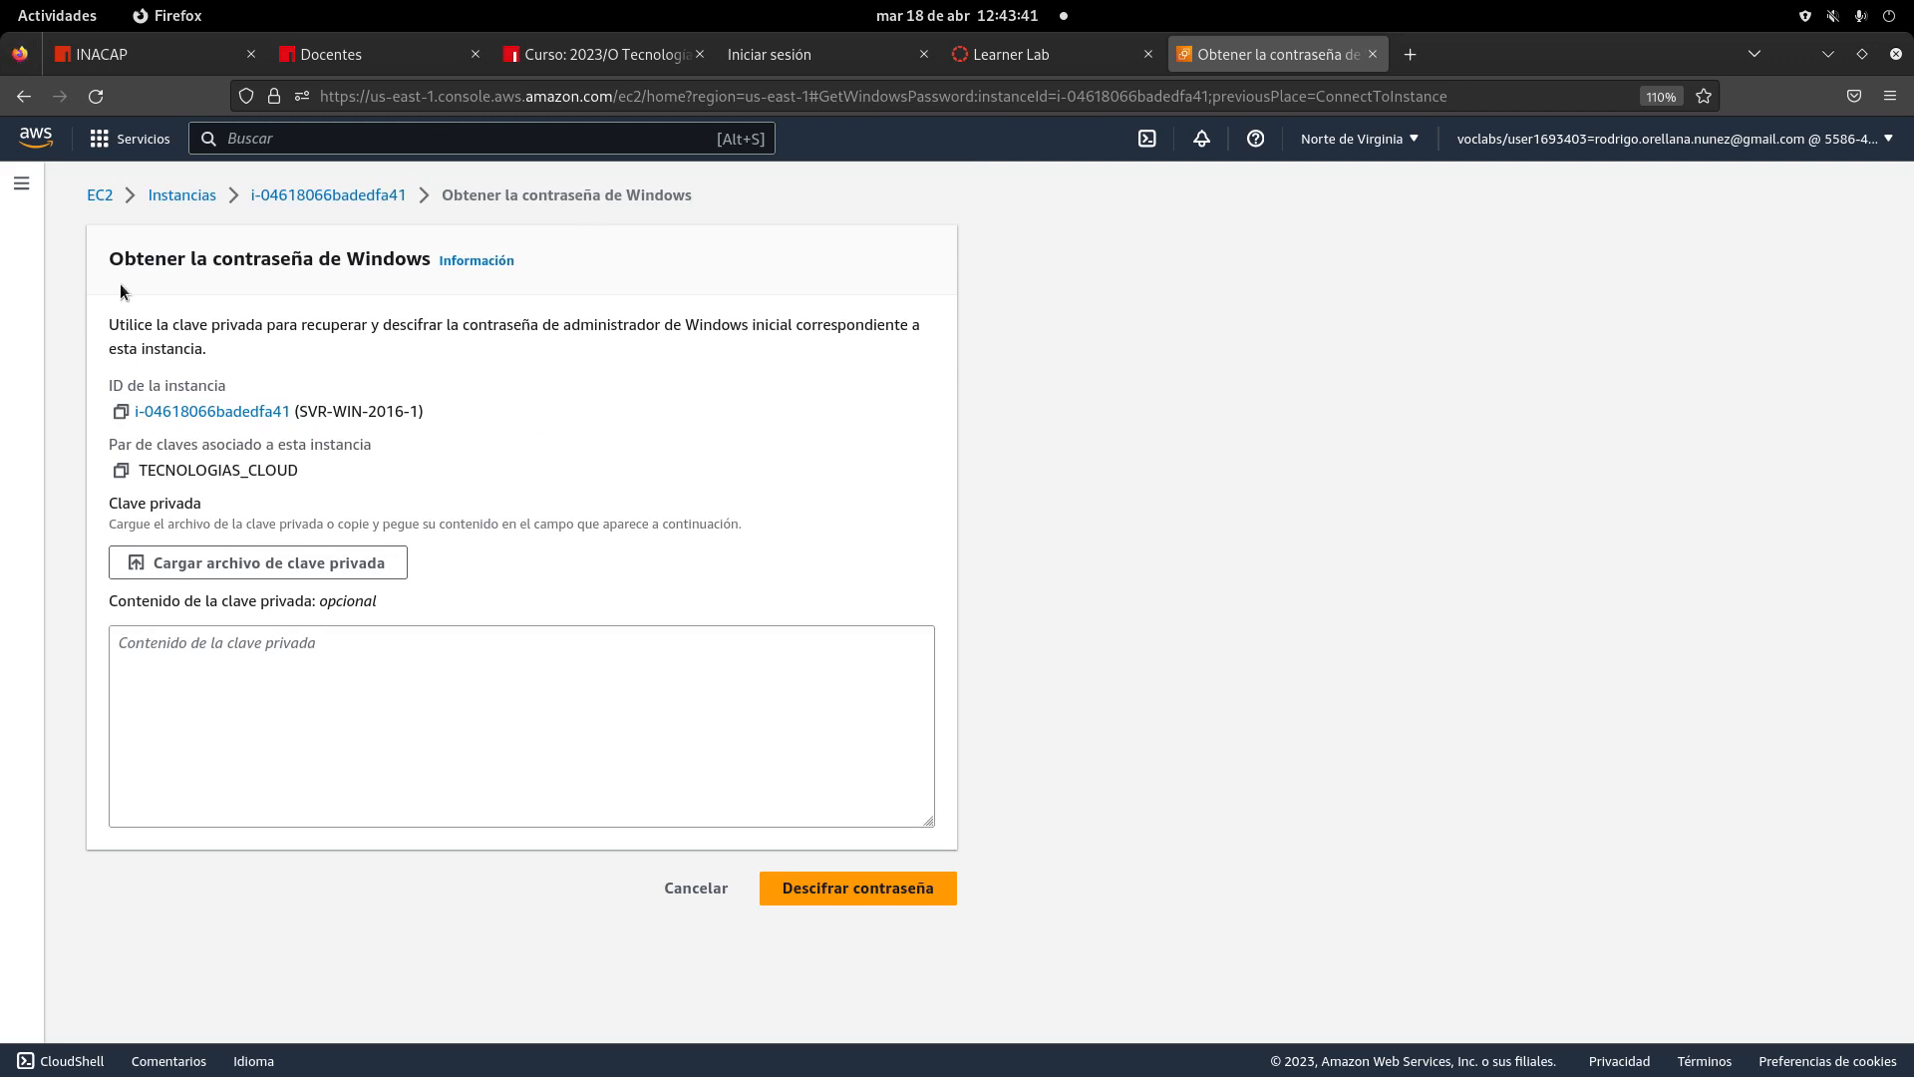
pyautogui.click(249, 570)
pyautogui.doubleClick(658, 528)
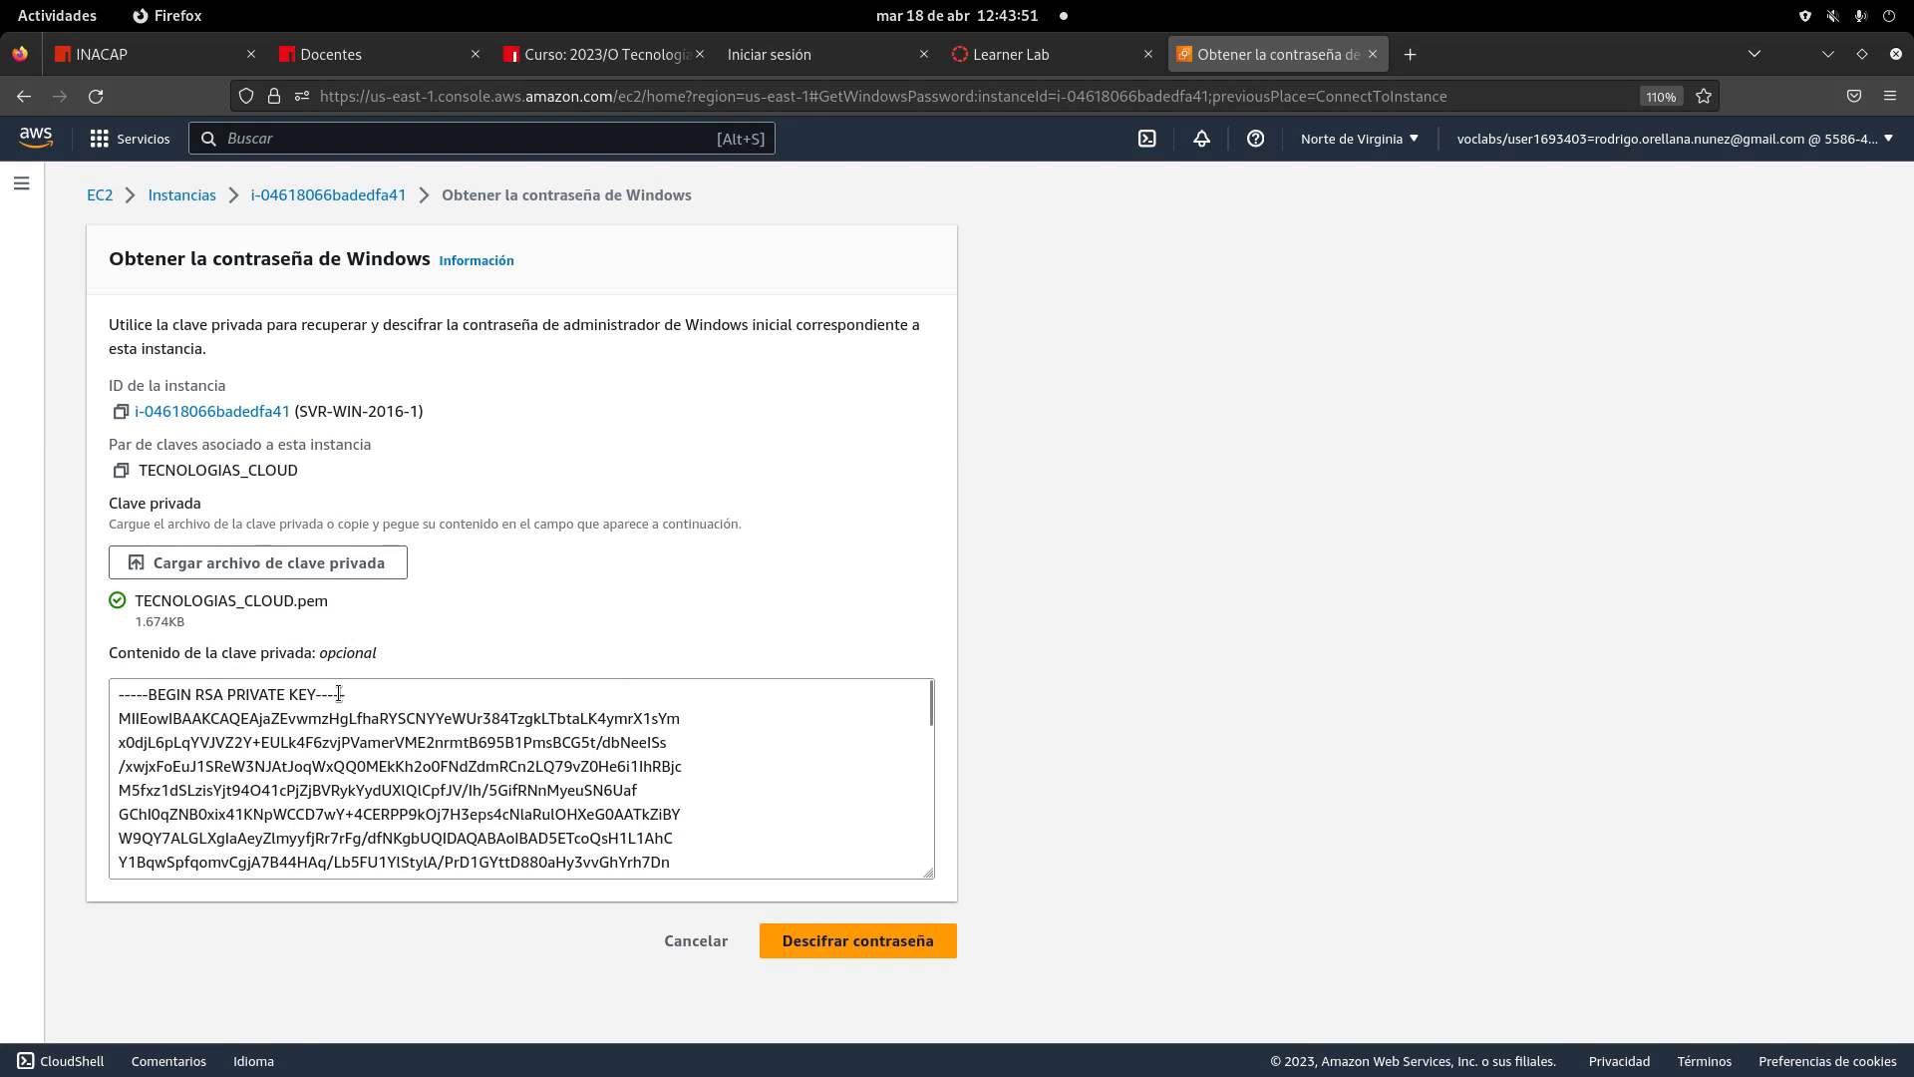
pyautogui.scroll(-3, 359, 707)
pyautogui.scroll(3, 358, 707)
pyautogui.scroll(-5, 520, 741)
pyautogui.scroll(-3, 521, 741)
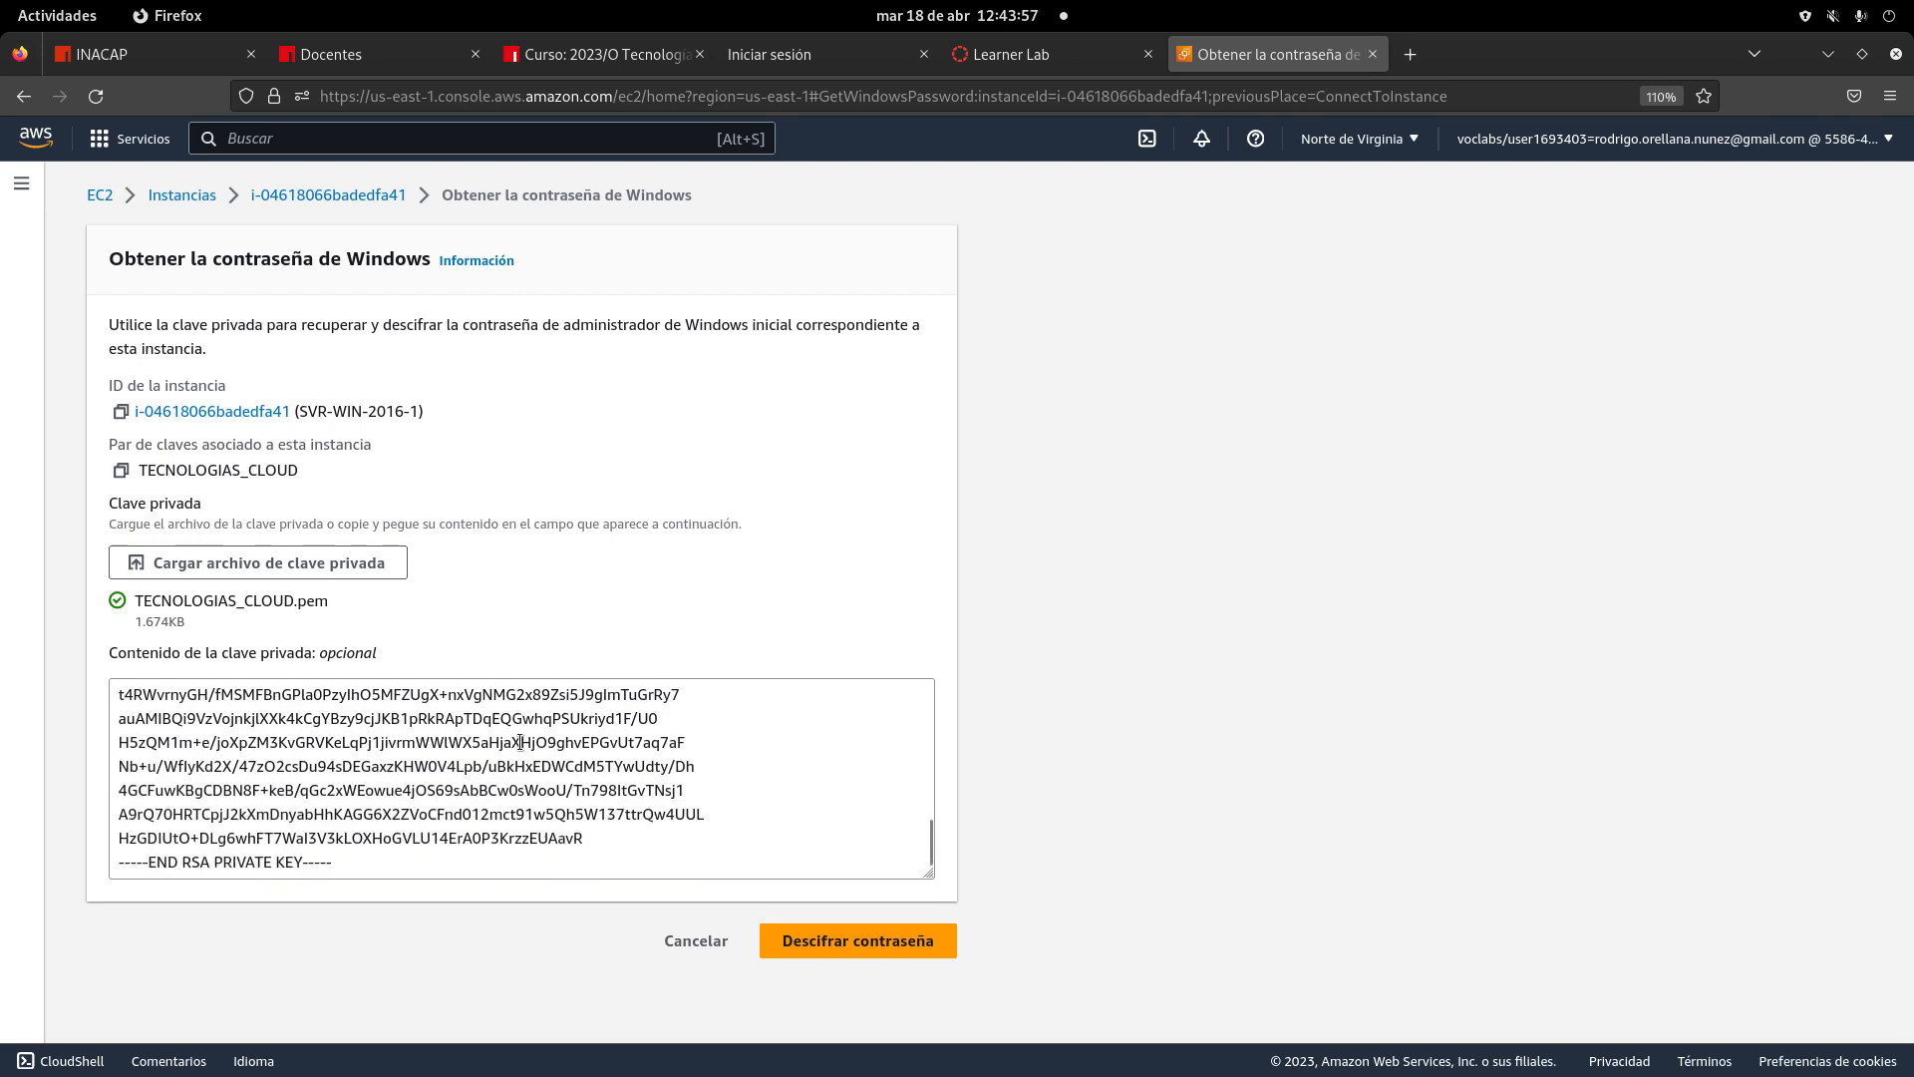
pyautogui.click(887, 950)
pyautogui.scroll(-3, 880, 944)
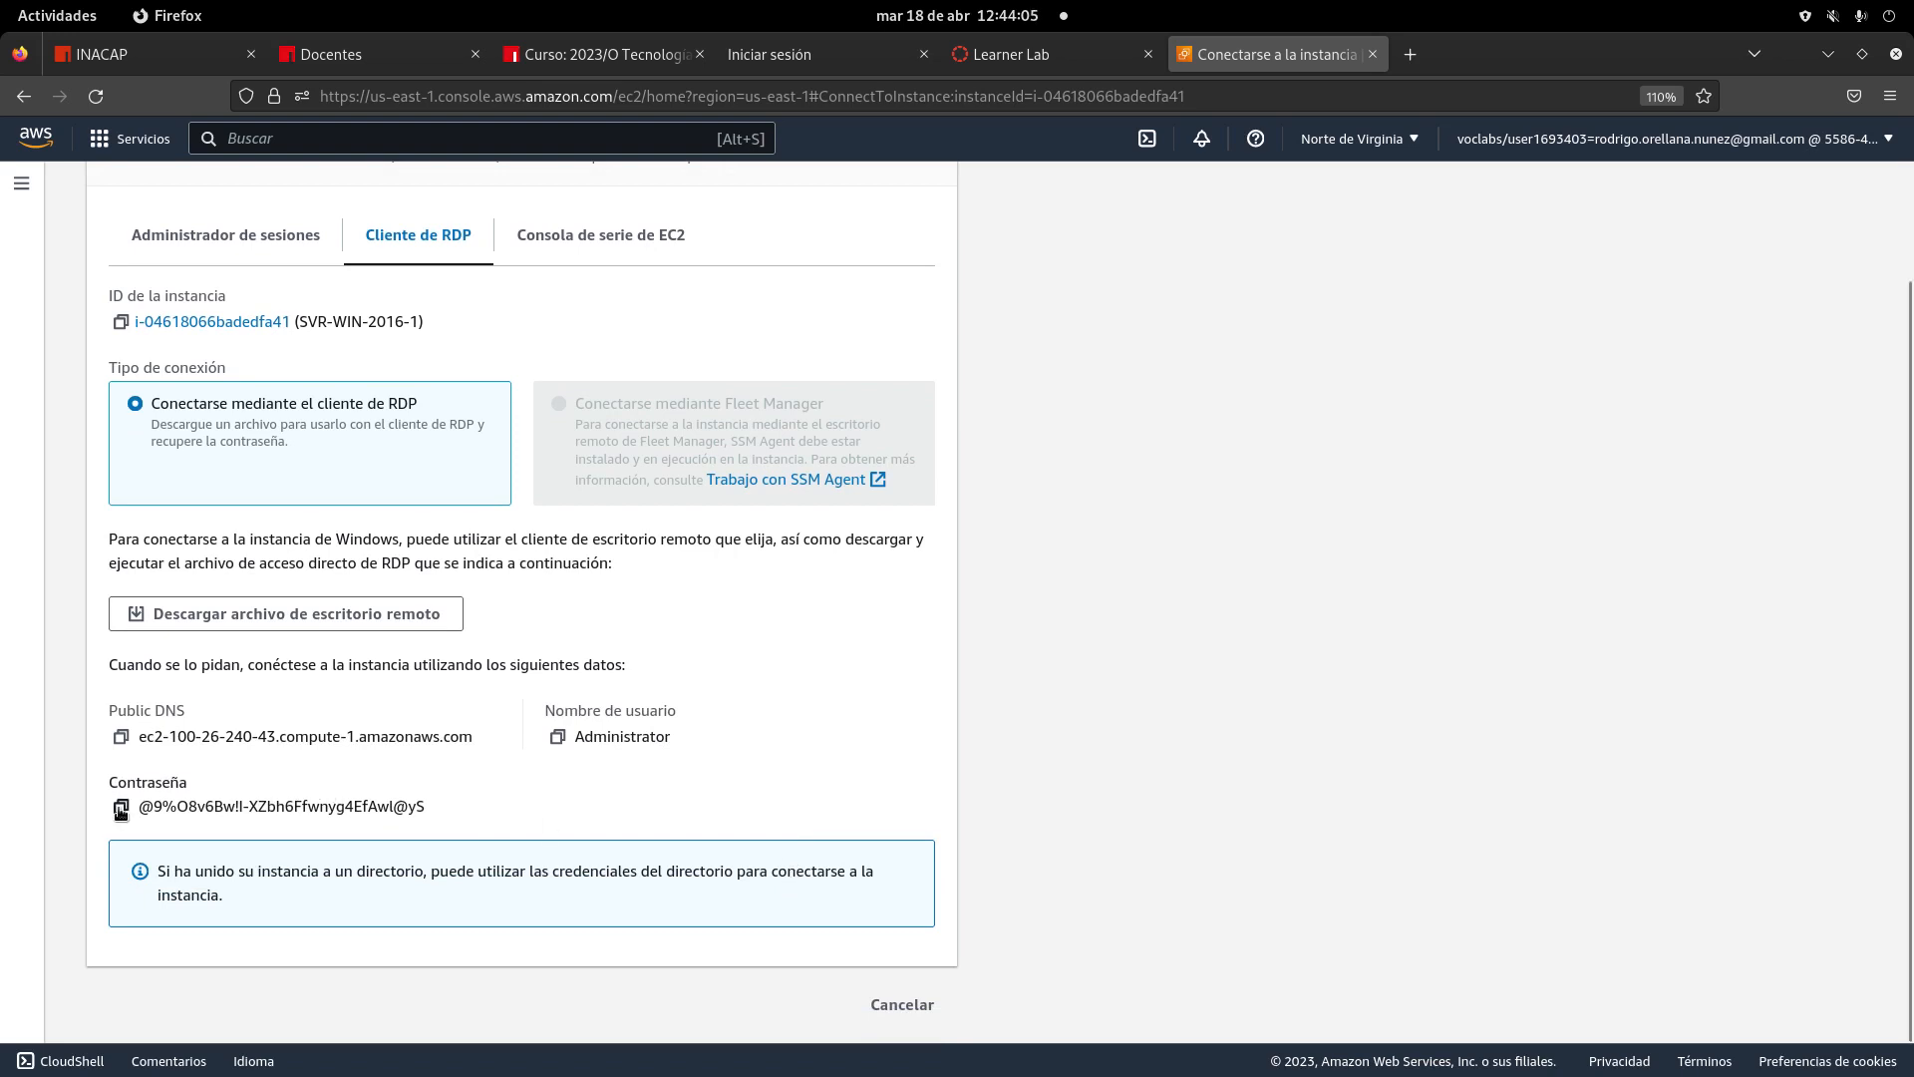
# - Copy the public DNS, the user name and the decrypted password from the RDP connection details
pyautogui.click(120, 740)
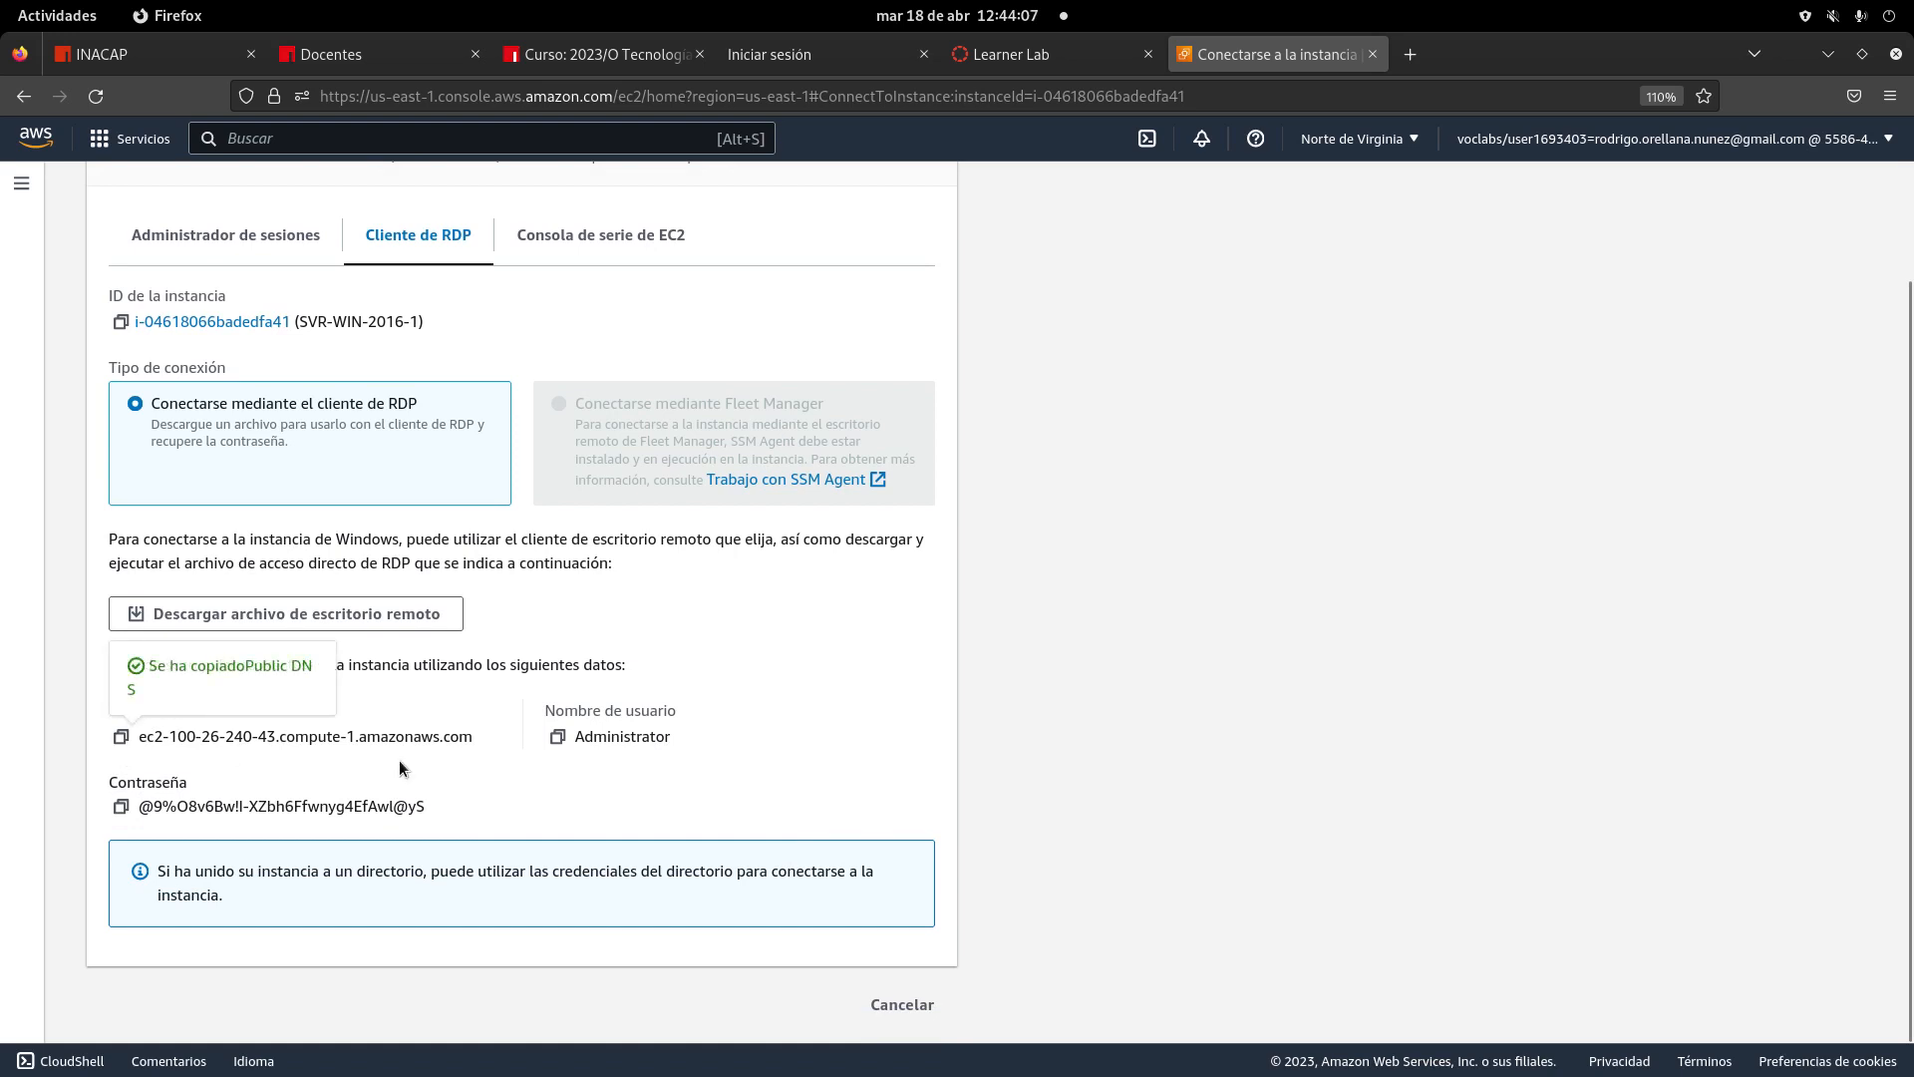
pyautogui.click(557, 739)
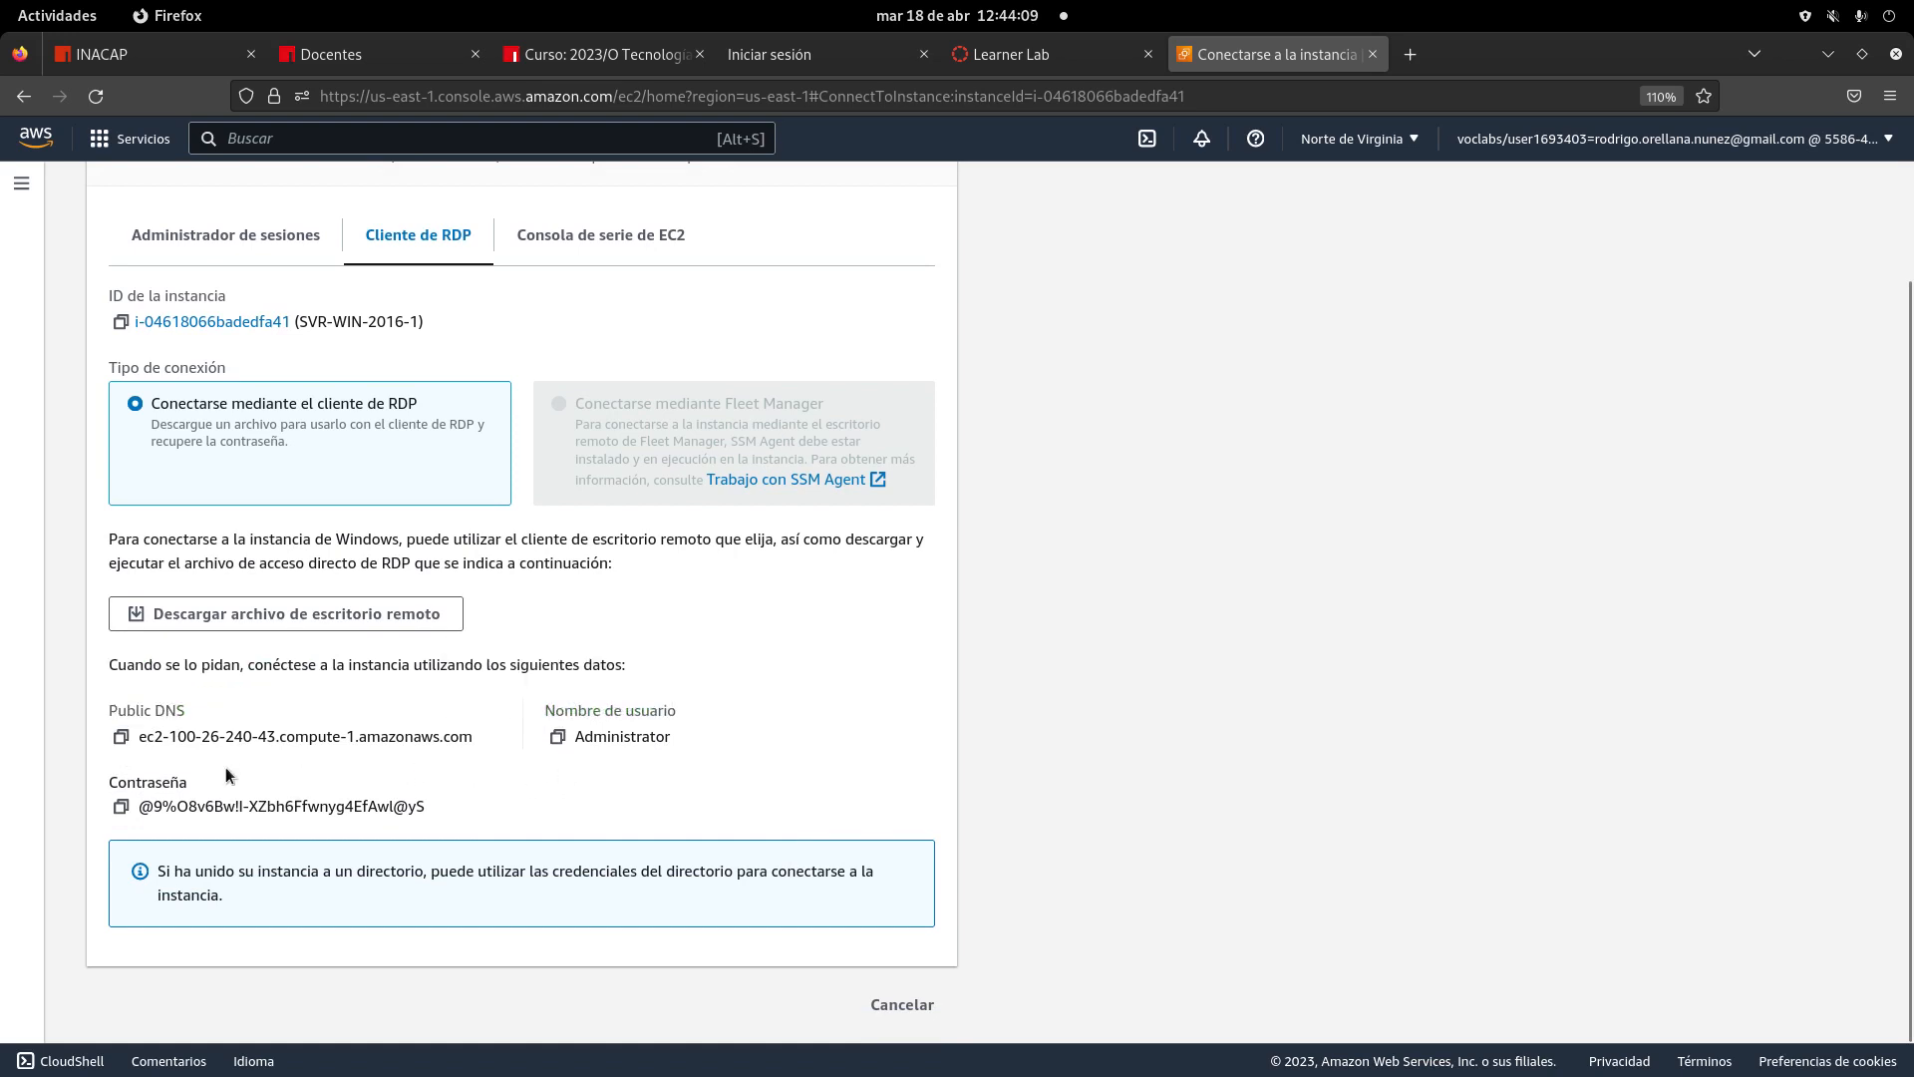
pyautogui.click(121, 807)
pyautogui.scroll(3, 715, 596)
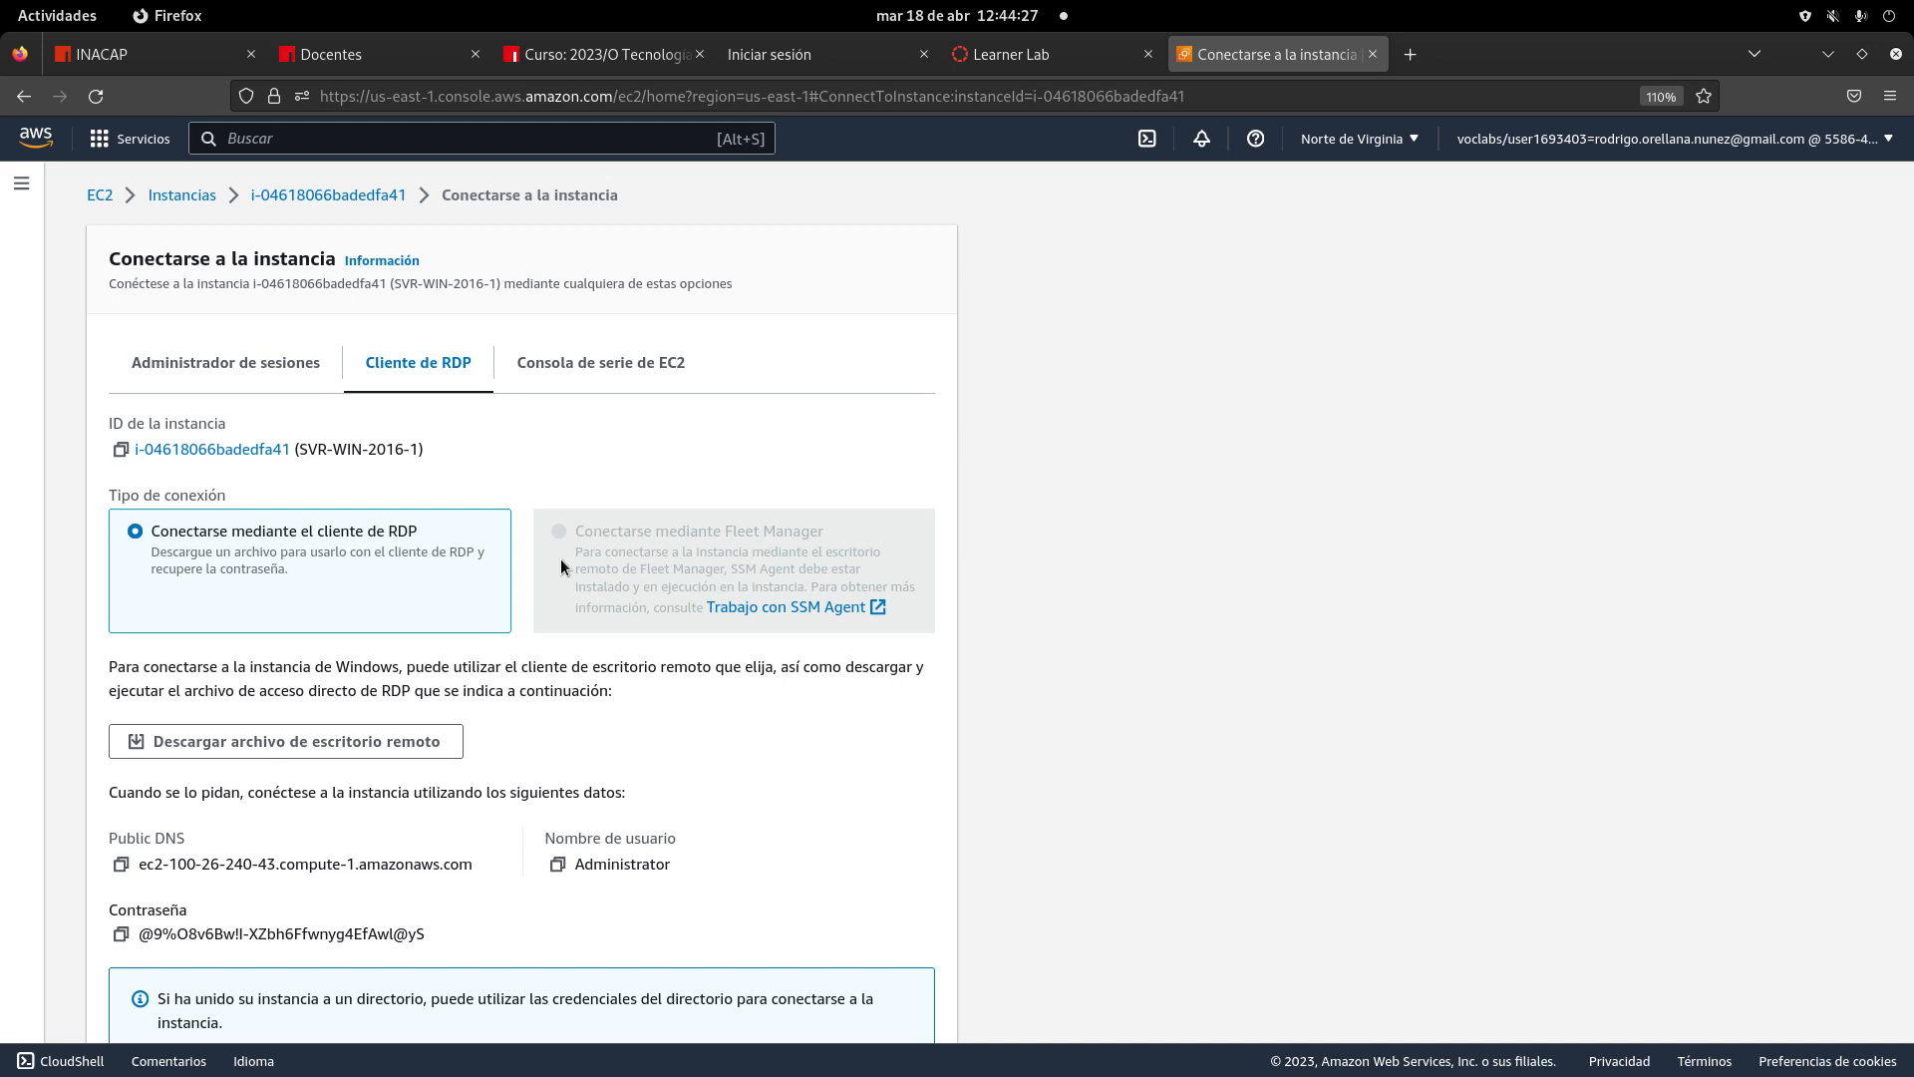
# - Search the installed applications for "rem" and open the Remmina remote desktop client
pyautogui.click(40, 15)
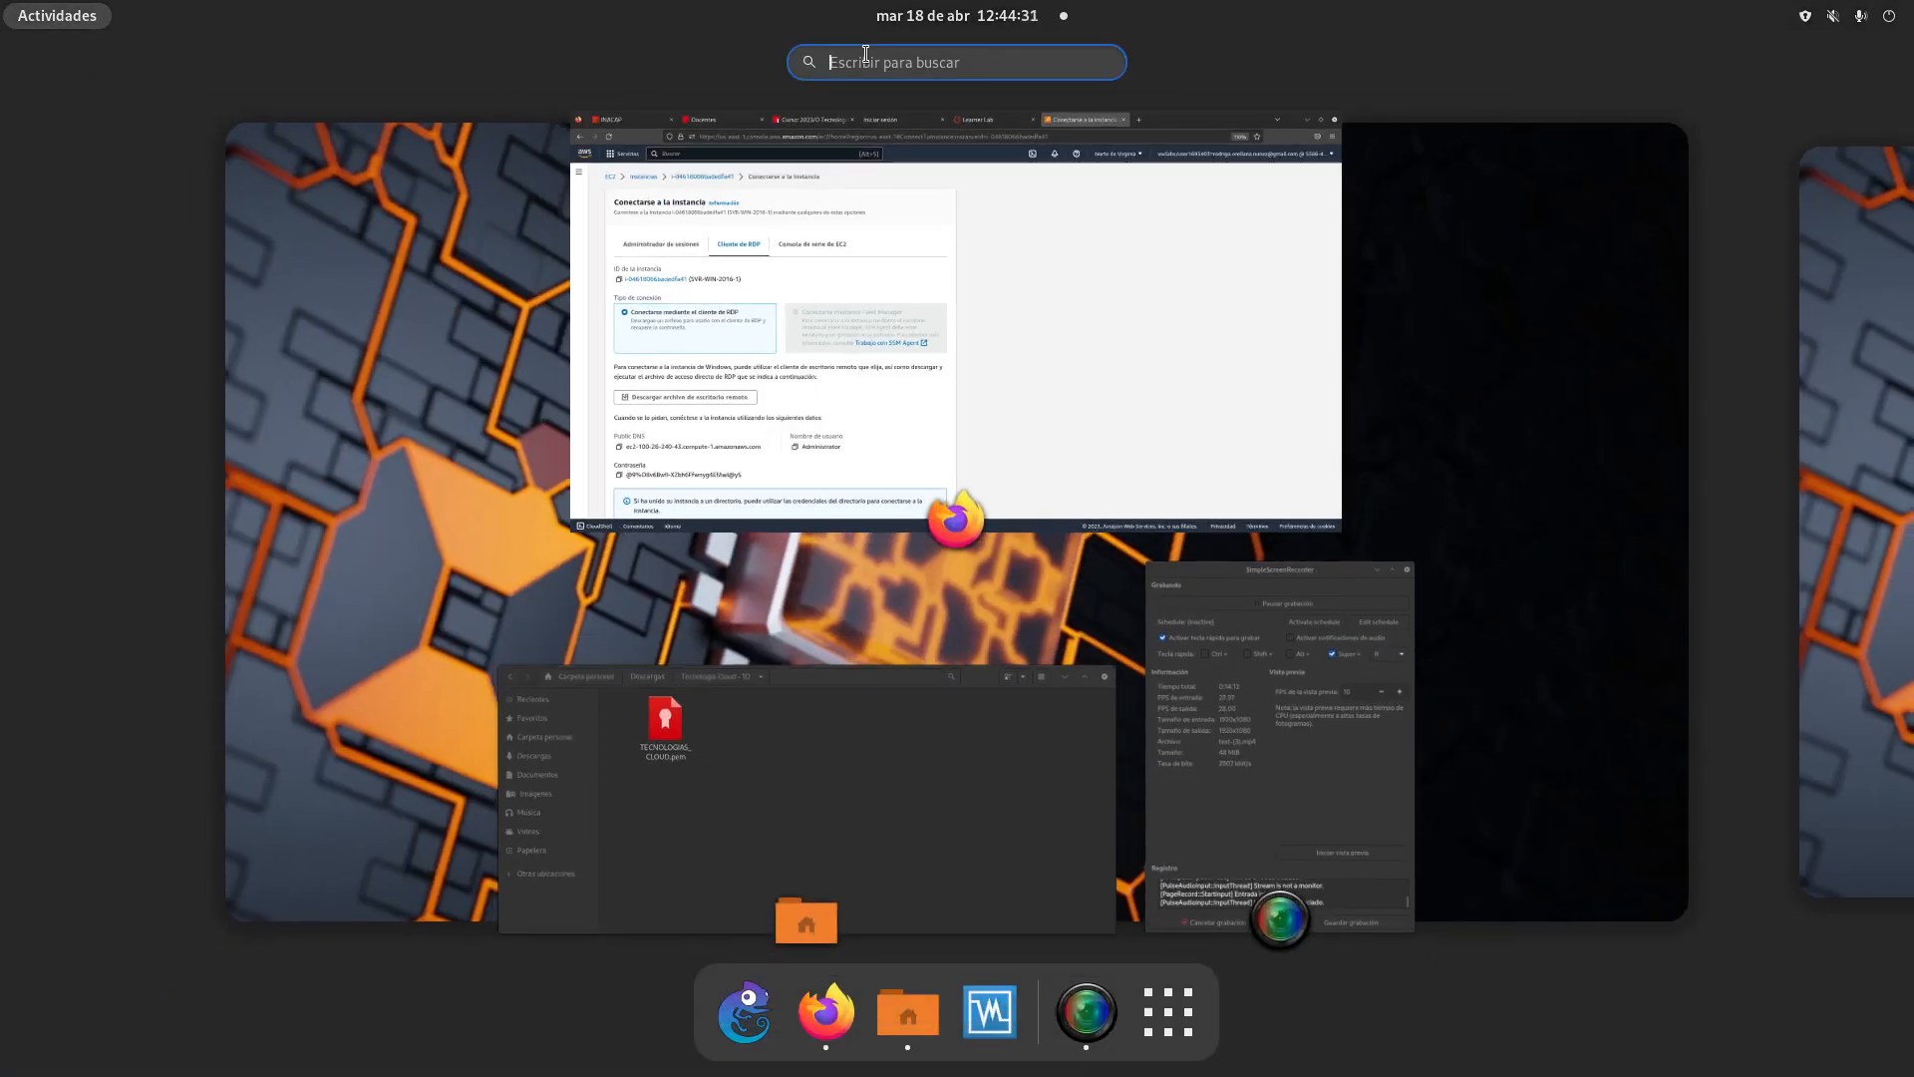
pyautogui.write('rem')
pyautogui.click(772, 164)
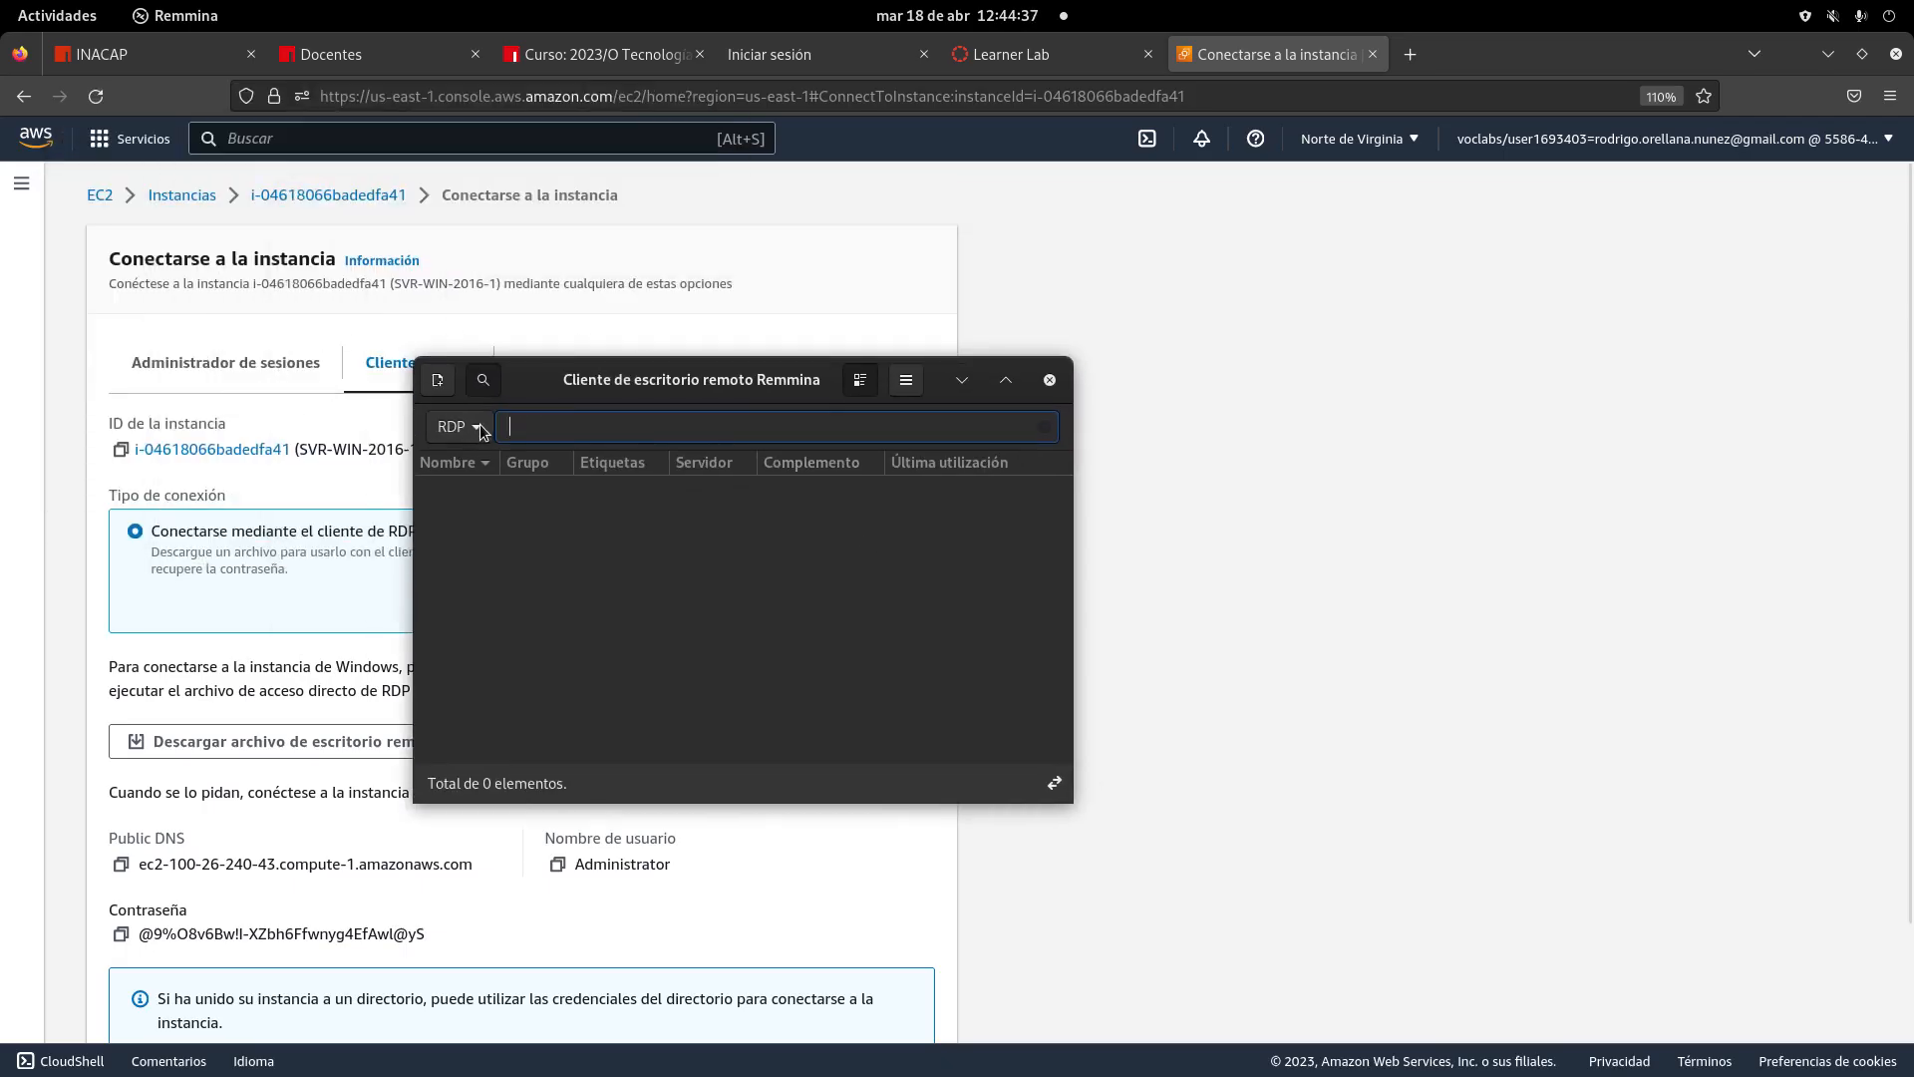
# - Try the SSH and VNC protocols for Remmina's quick connection and set the protocol back to RDP
pyautogui.click(480, 427)
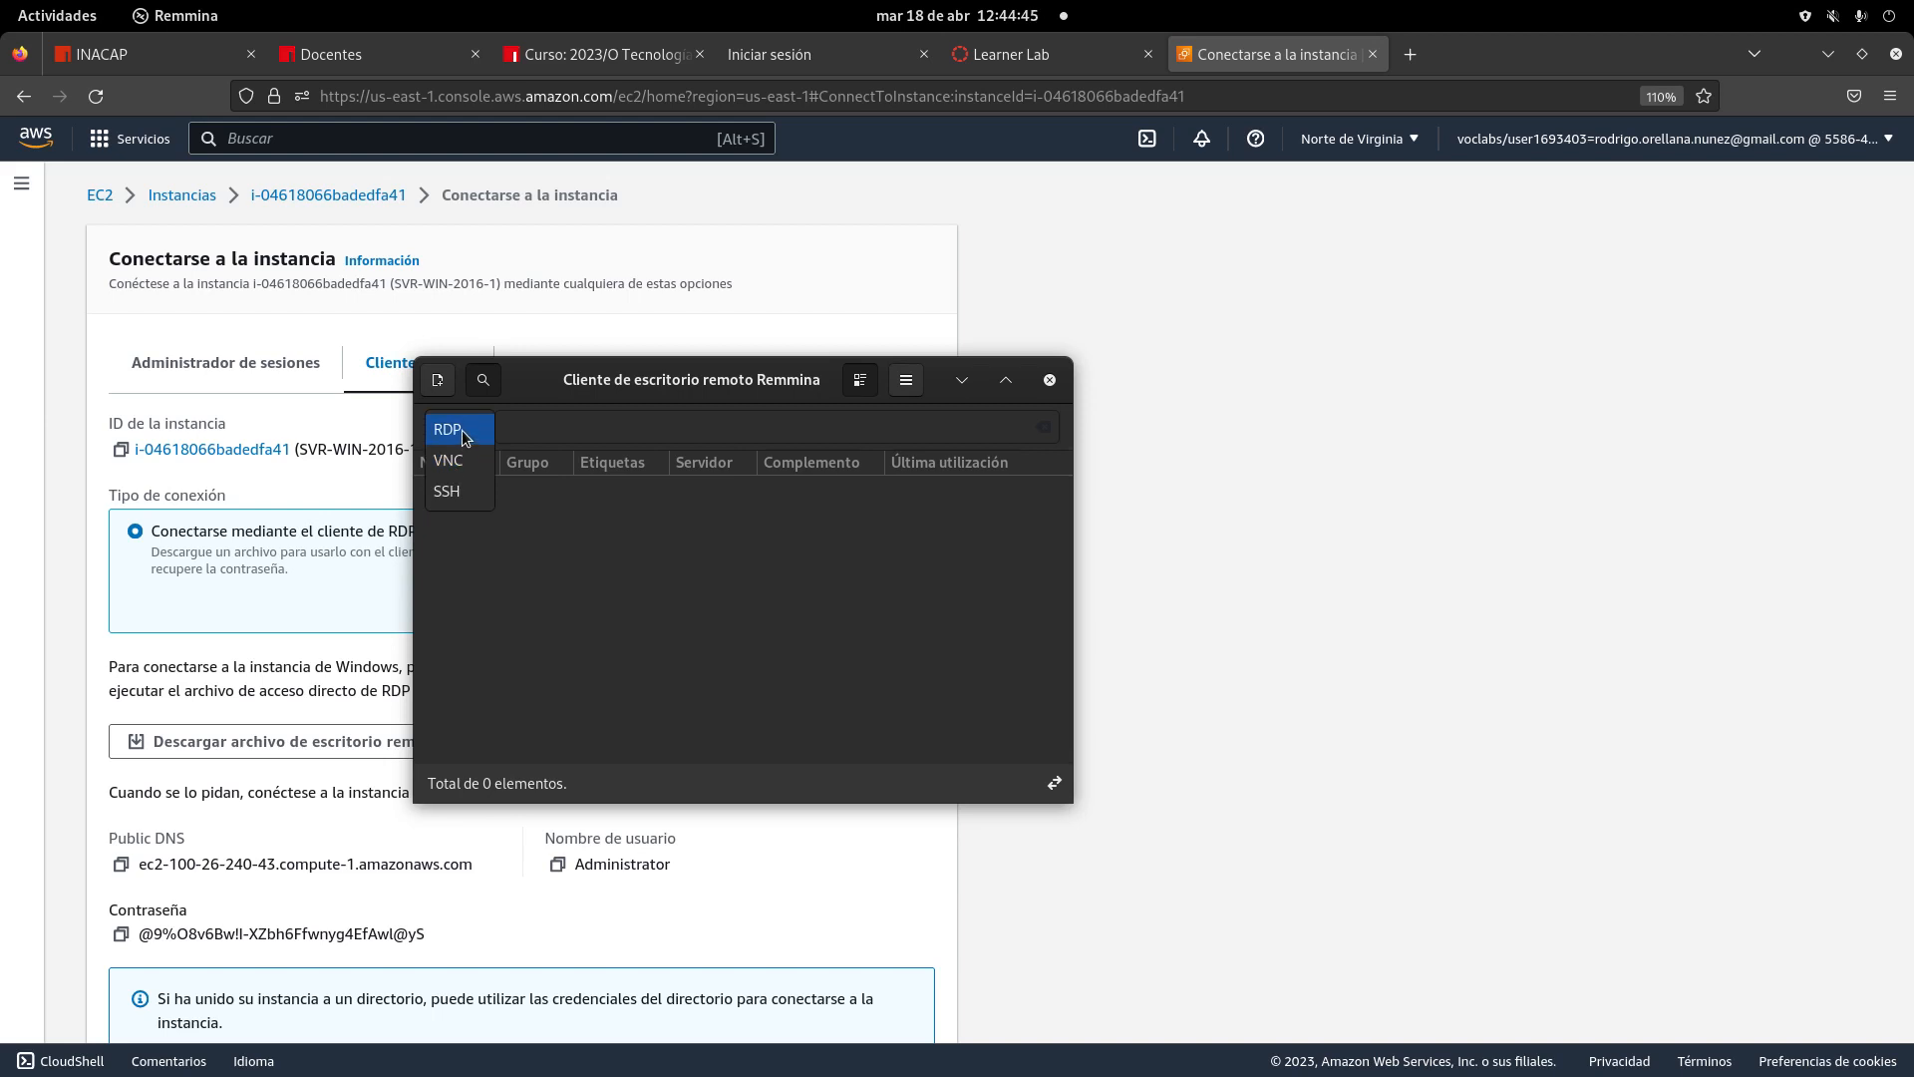
pyautogui.click(463, 429)
pyautogui.click(462, 428)
pyautogui.click(463, 429)
pyautogui.click(463, 432)
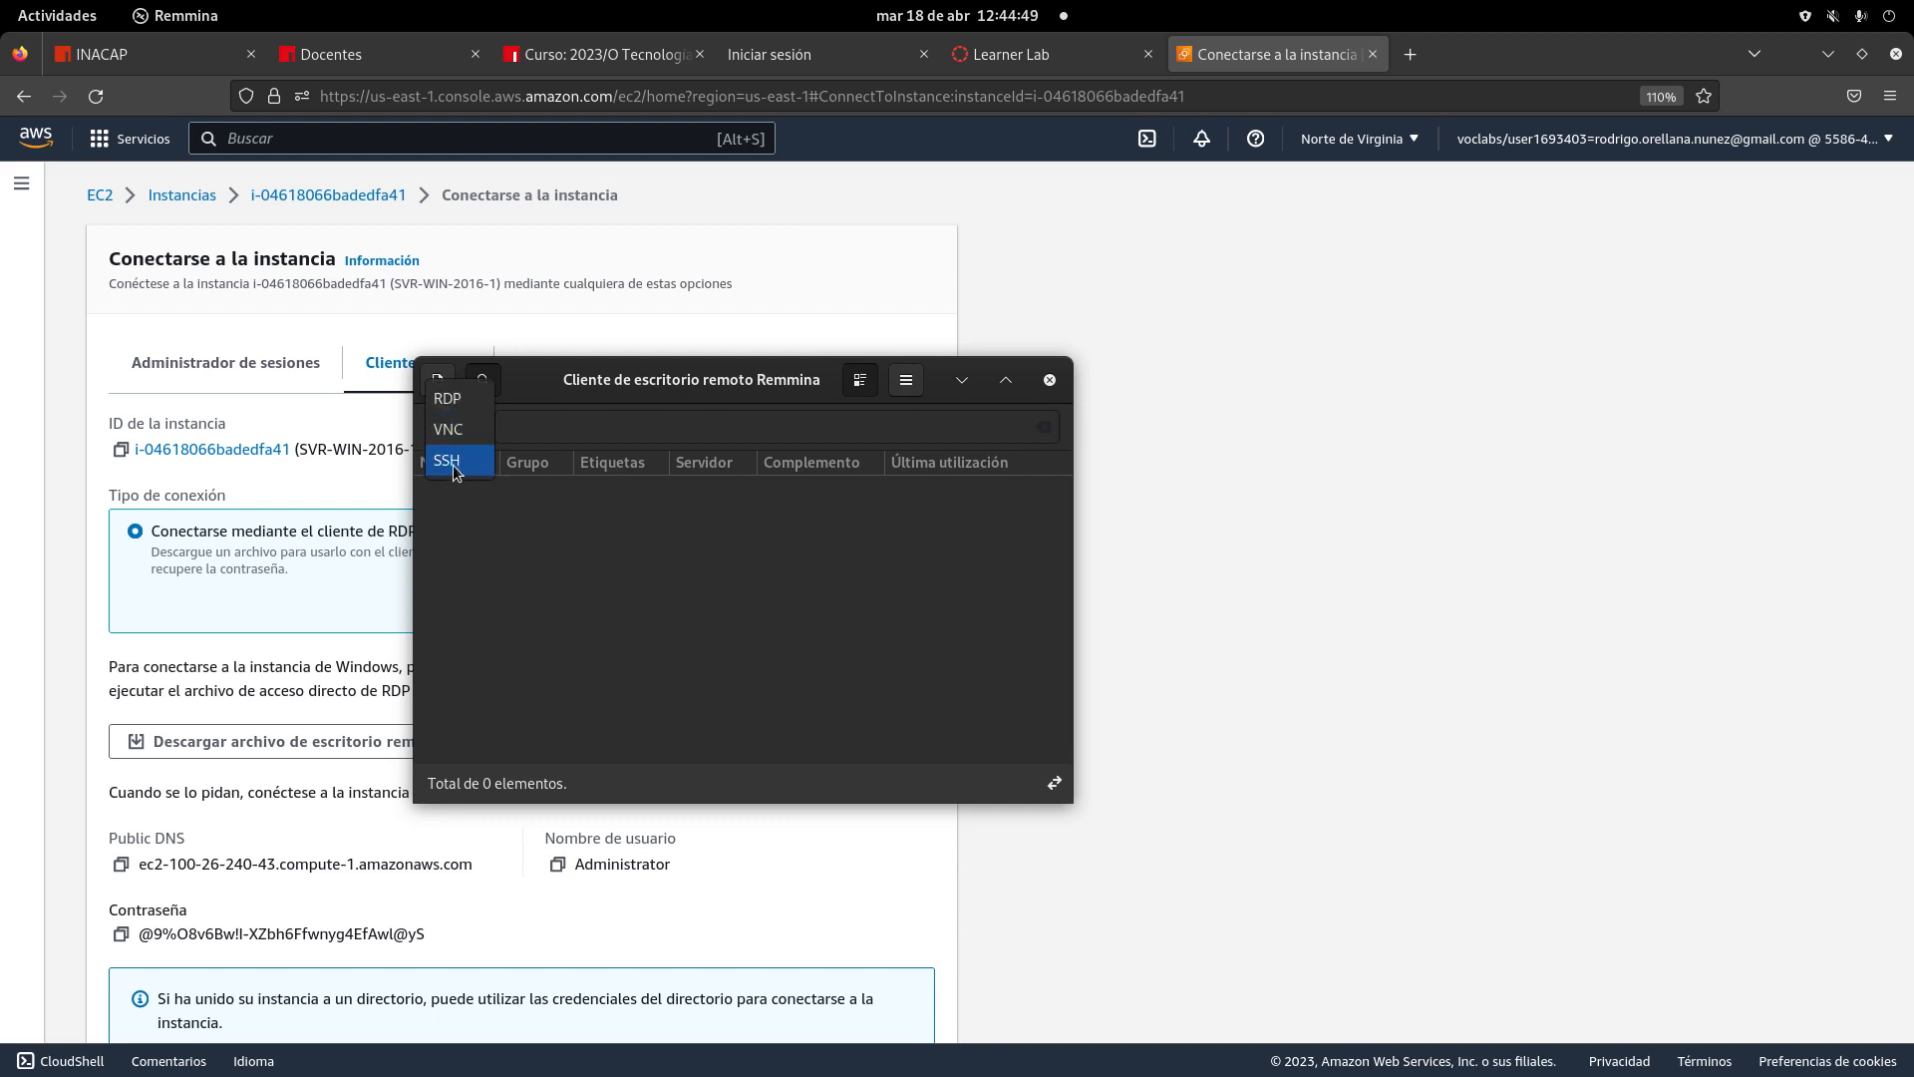
pyautogui.click(455, 467)
pyautogui.click(457, 427)
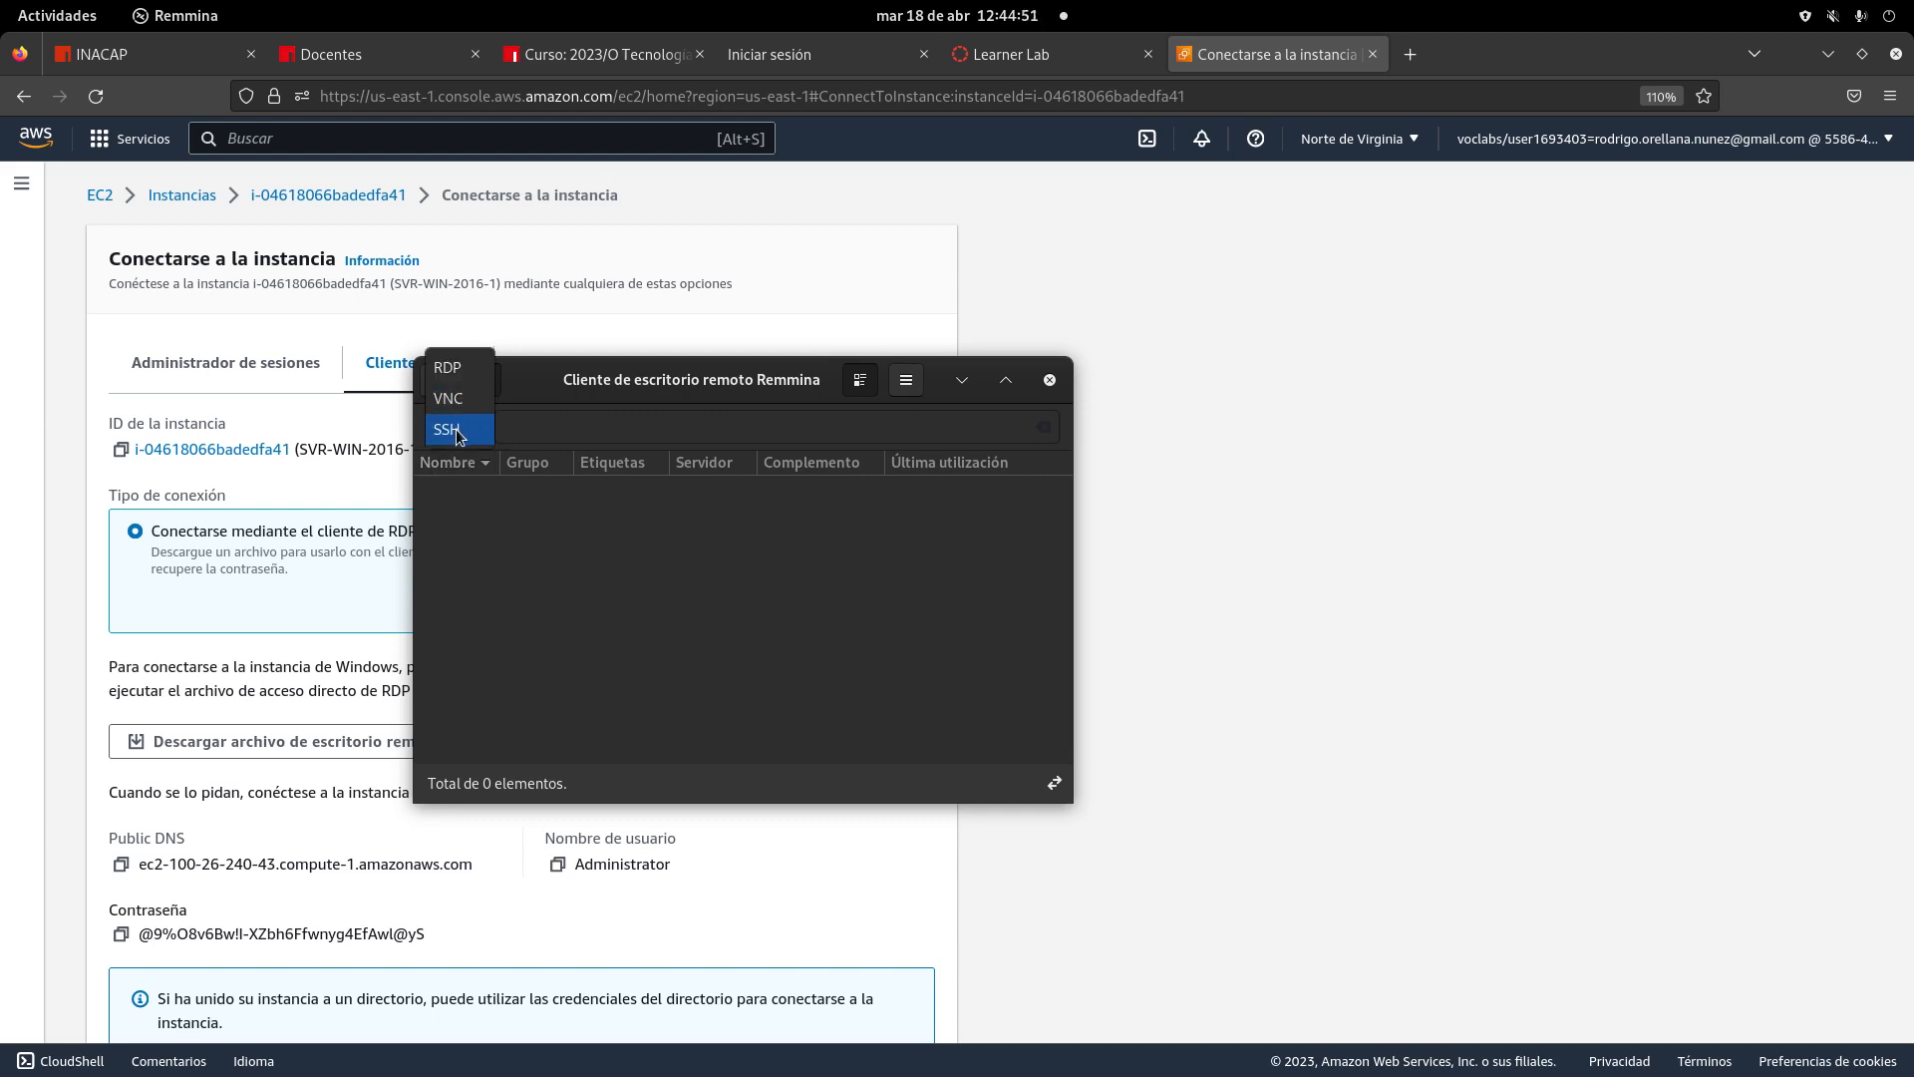
pyautogui.click(457, 431)
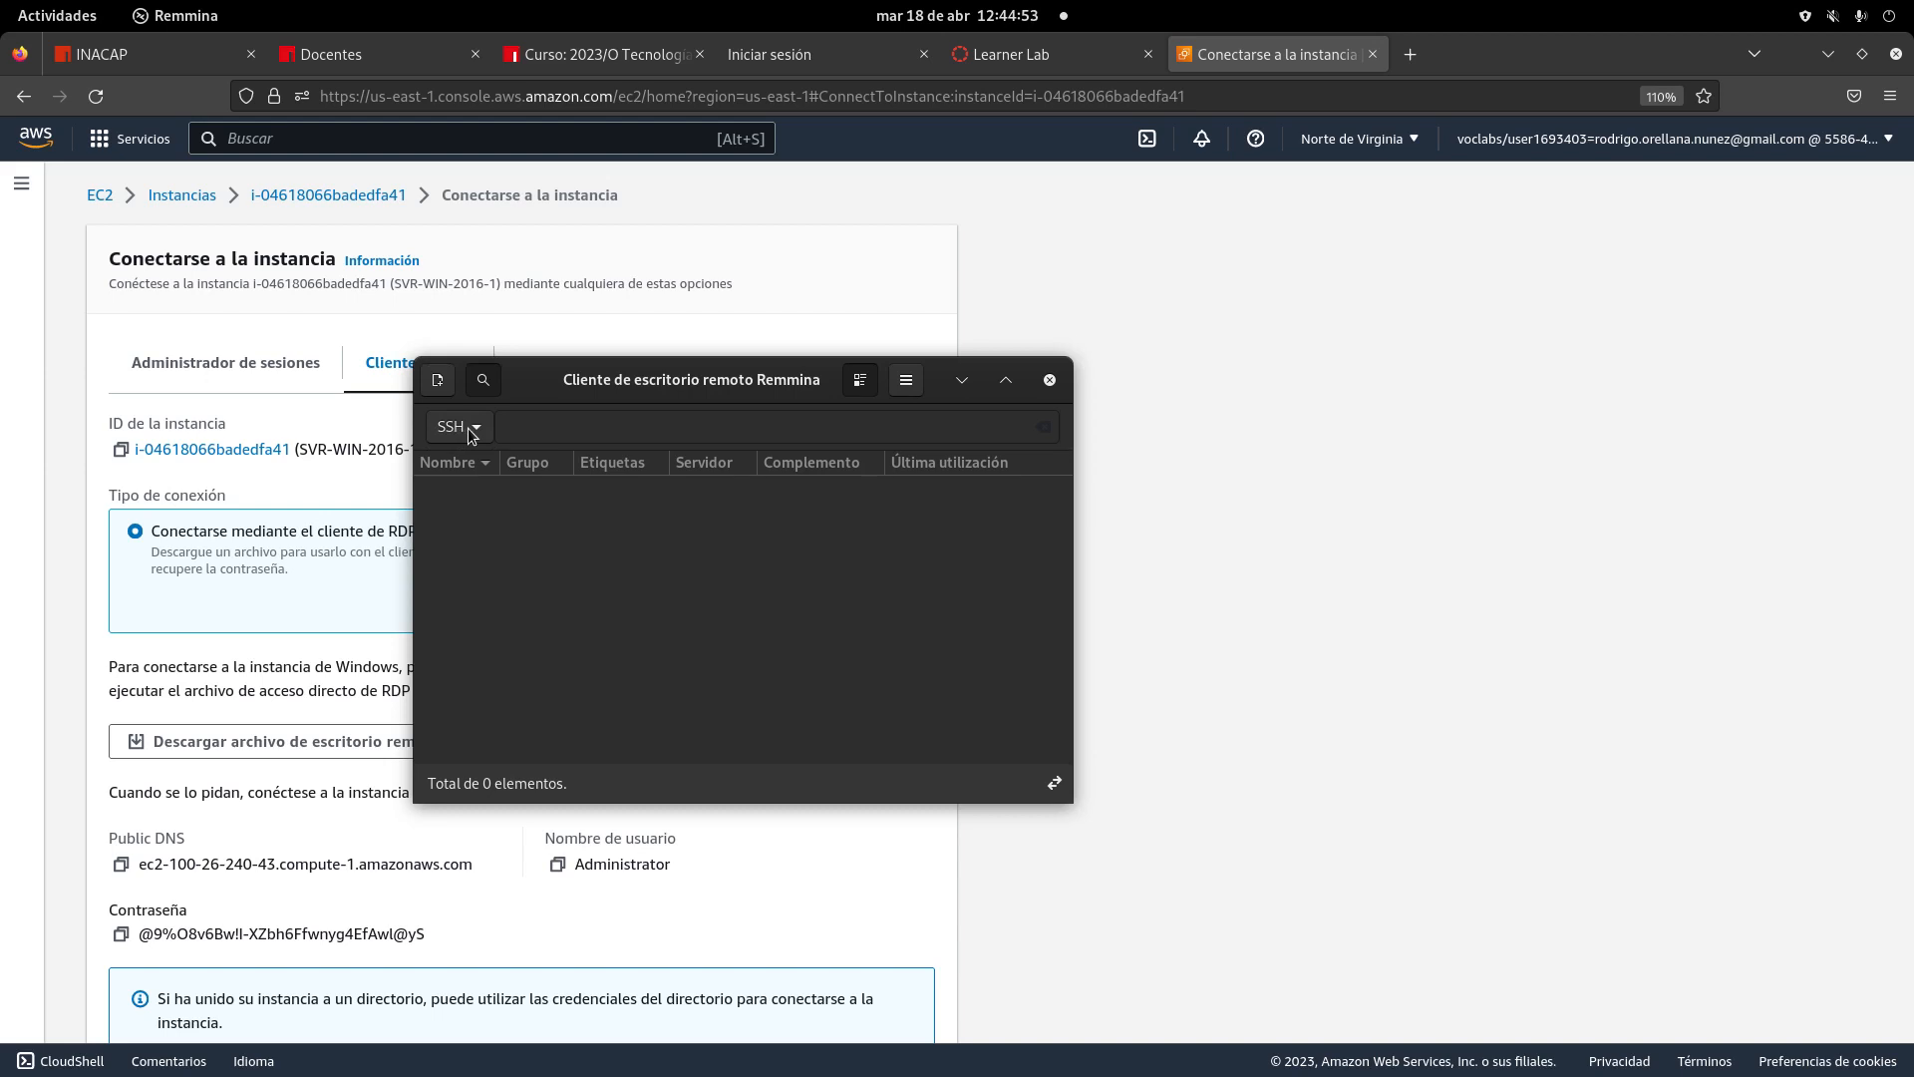
pyautogui.click(469, 427)
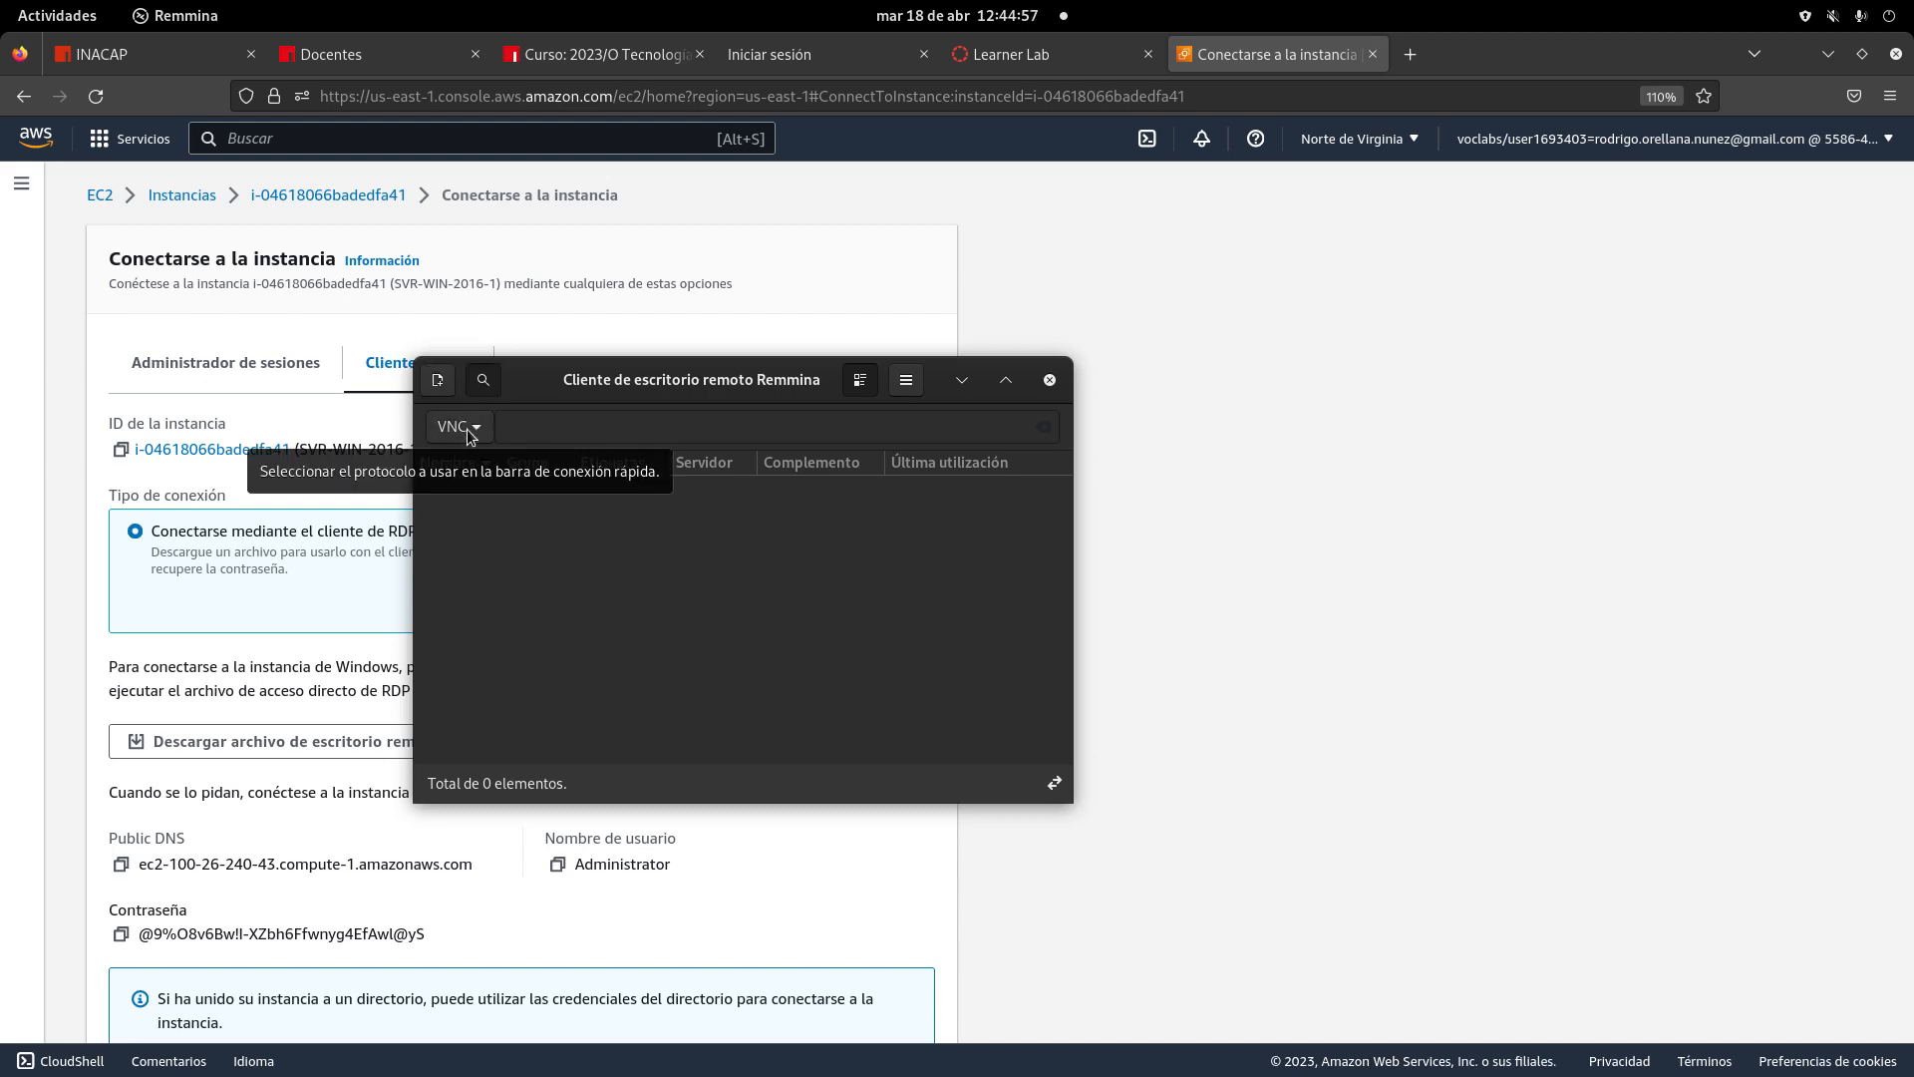
pyautogui.click(474, 429)
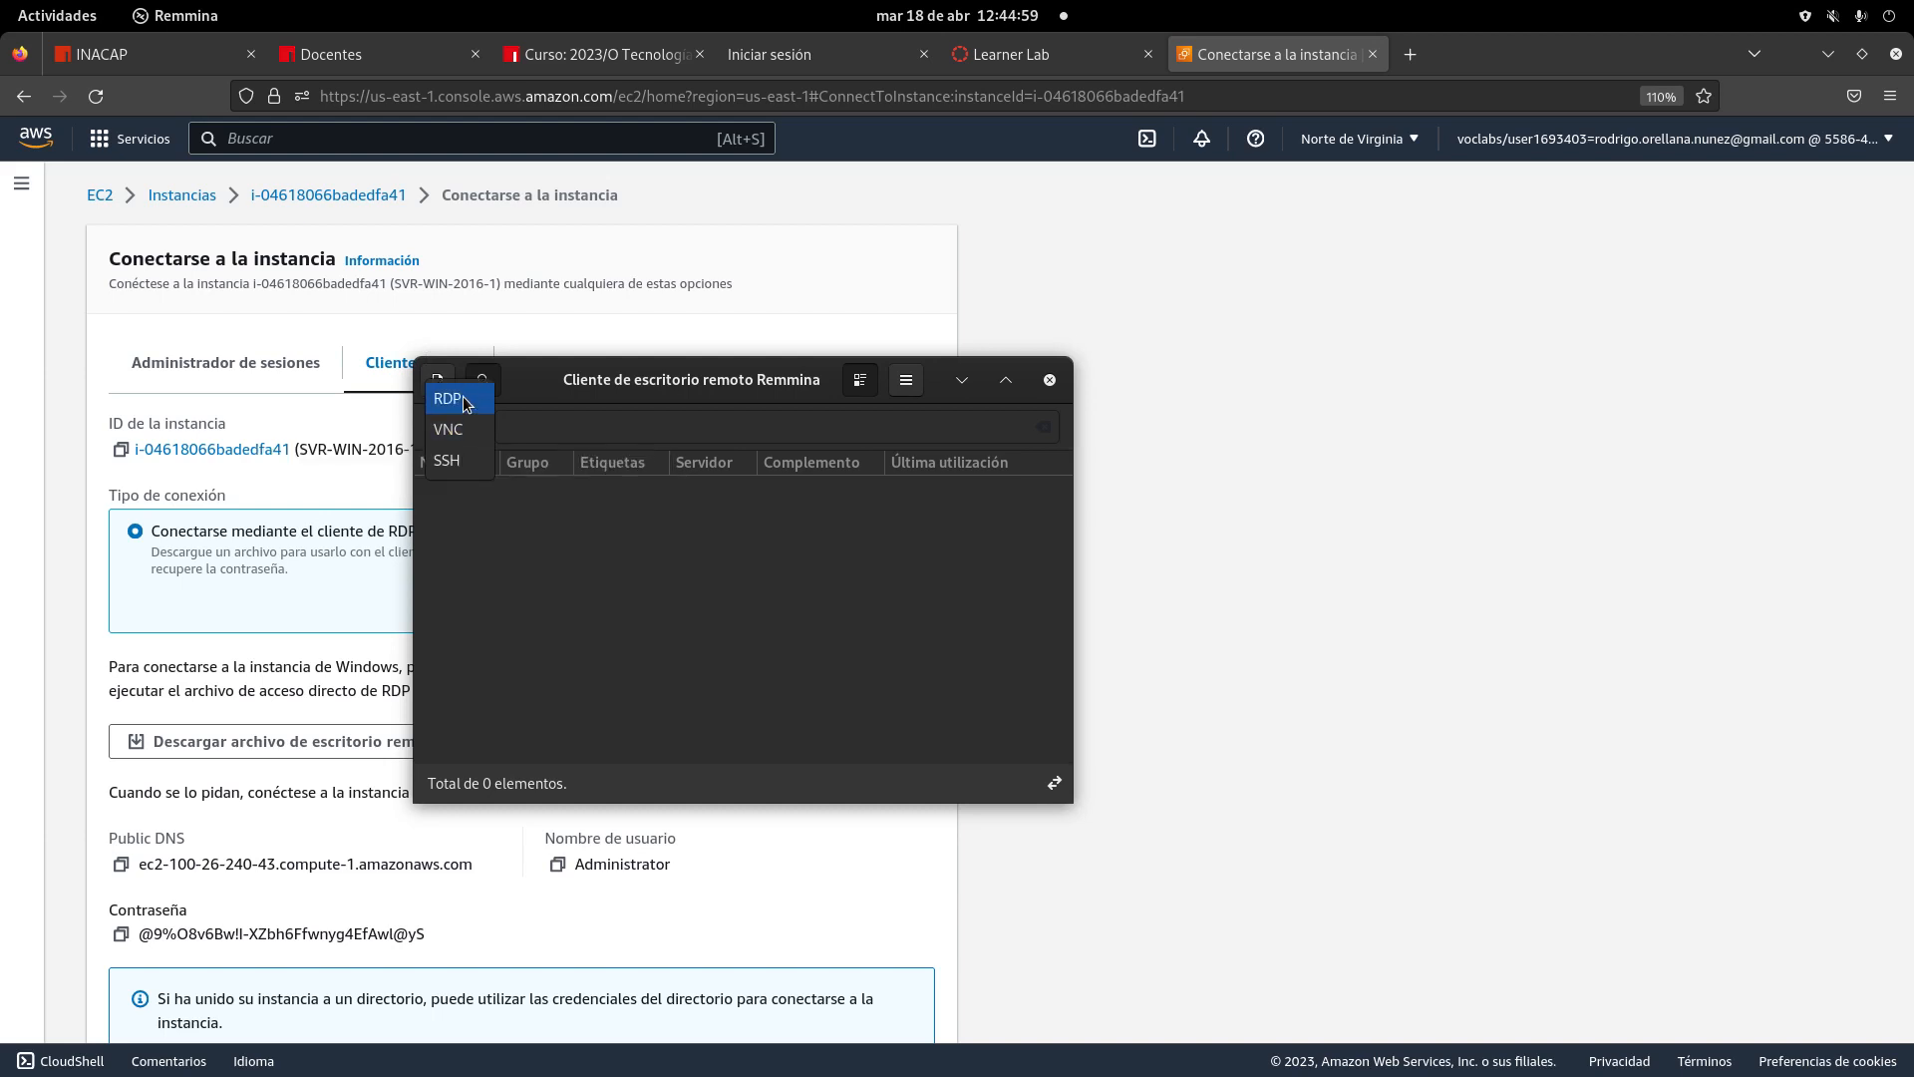
pyautogui.click(463, 397)
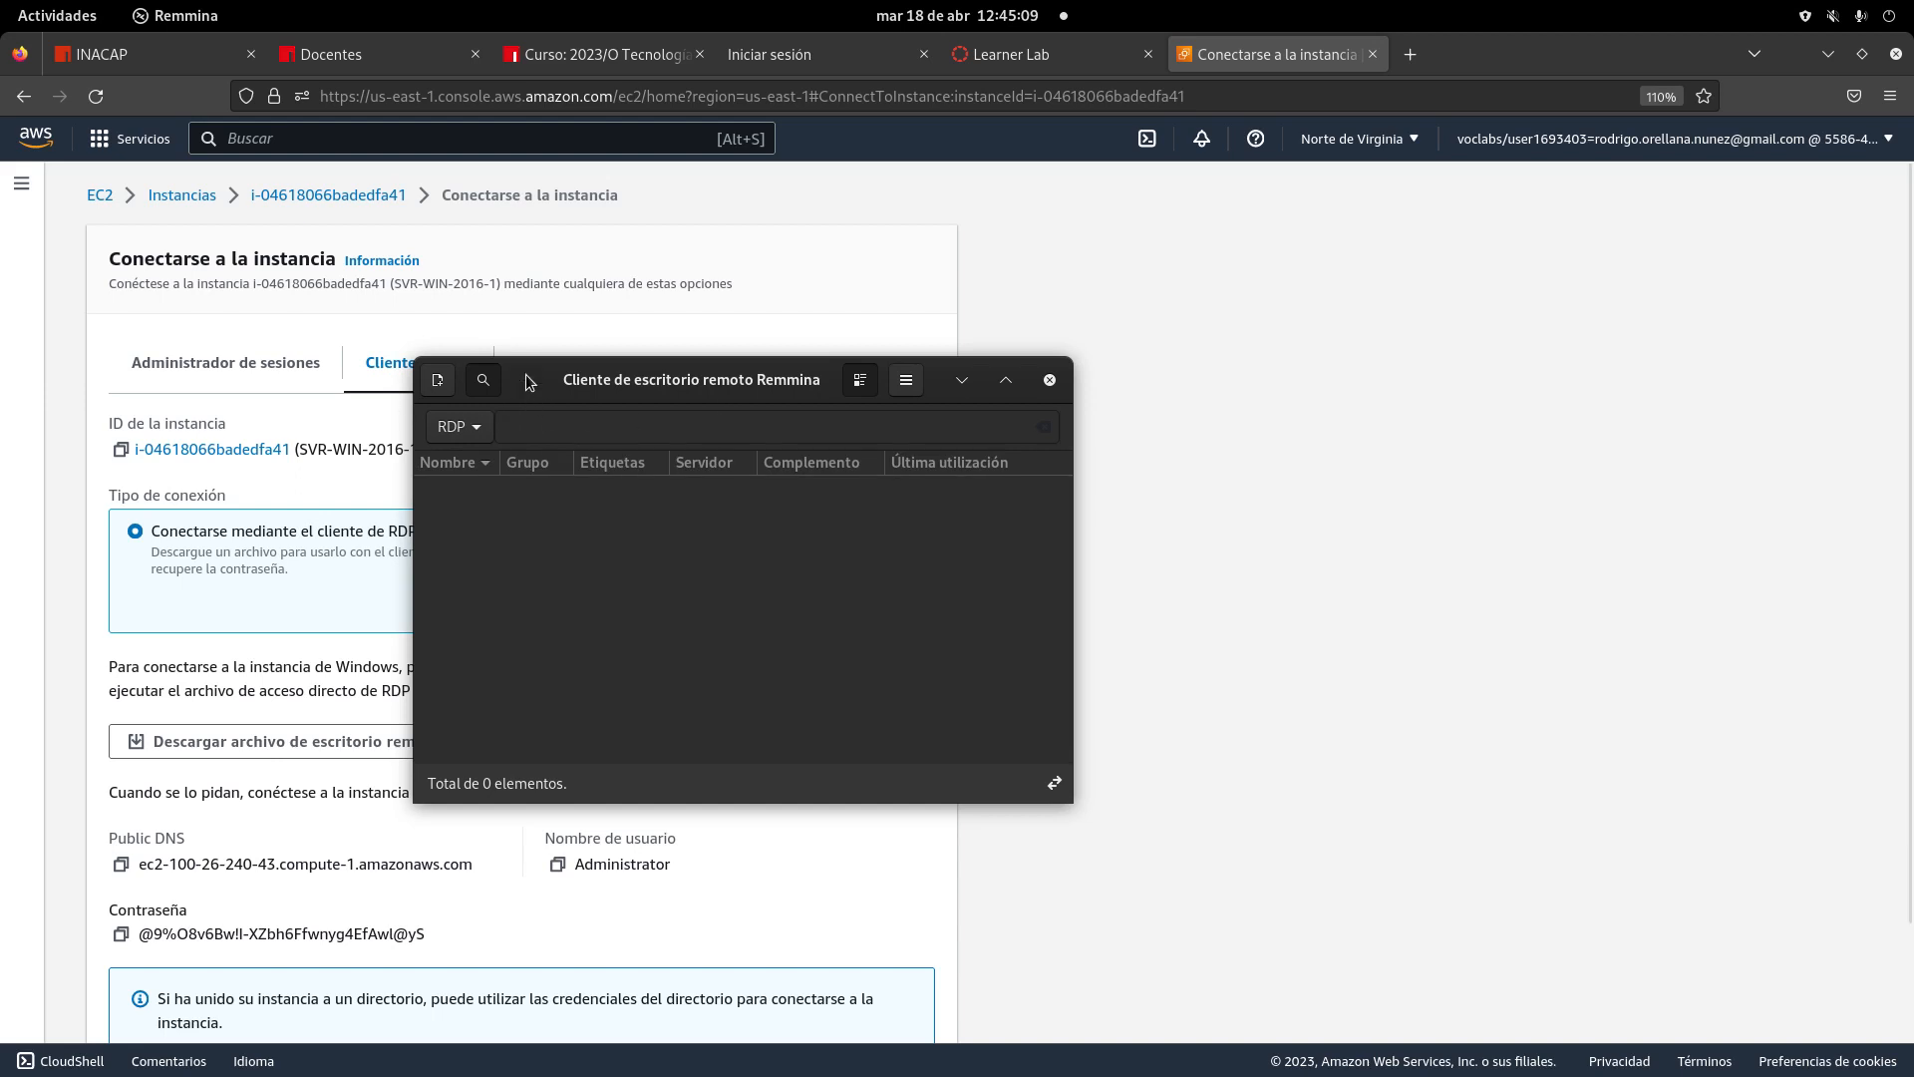
# - Switch to the browser and copy the public DNS of SVR-WIN-2016-1 from its RDP connection details
pyautogui.moveTo(528, 382); pyautogui.dragTo(477, 450)
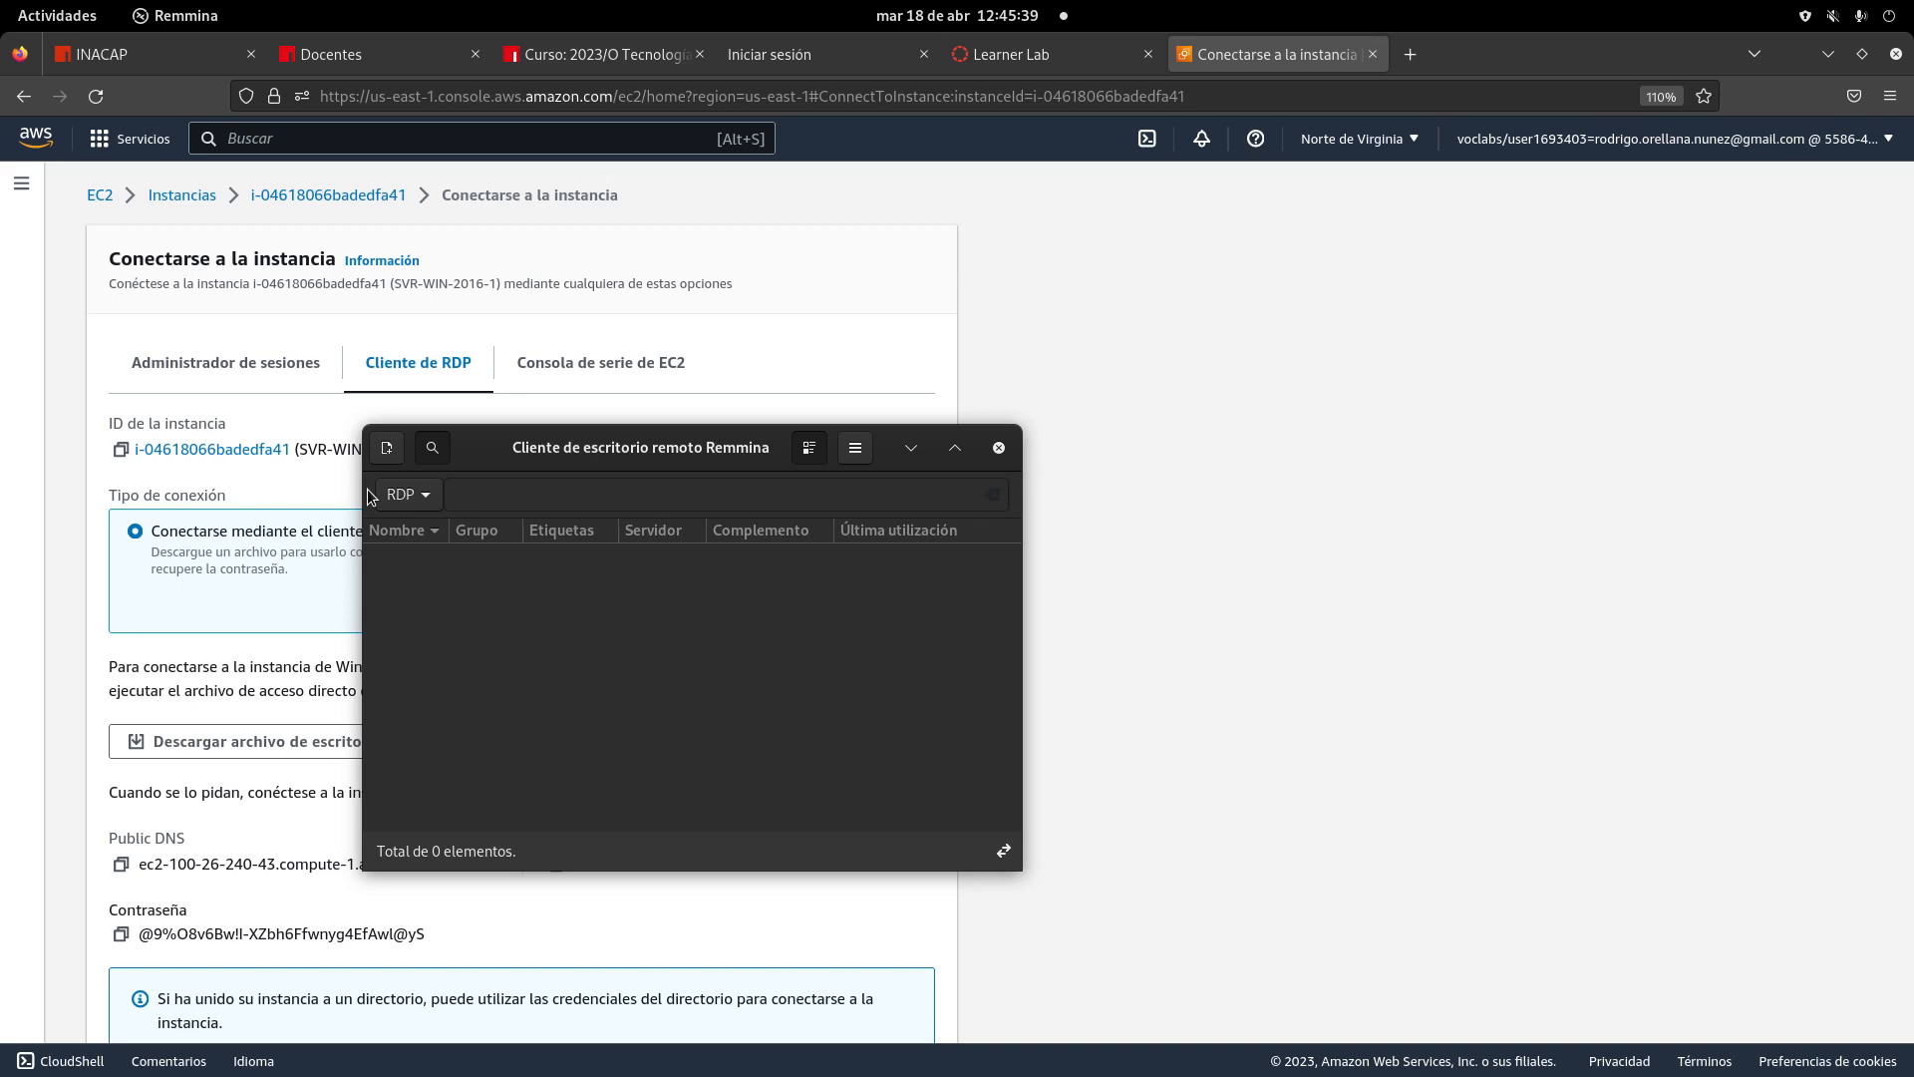
pyautogui.click(1265, 818)
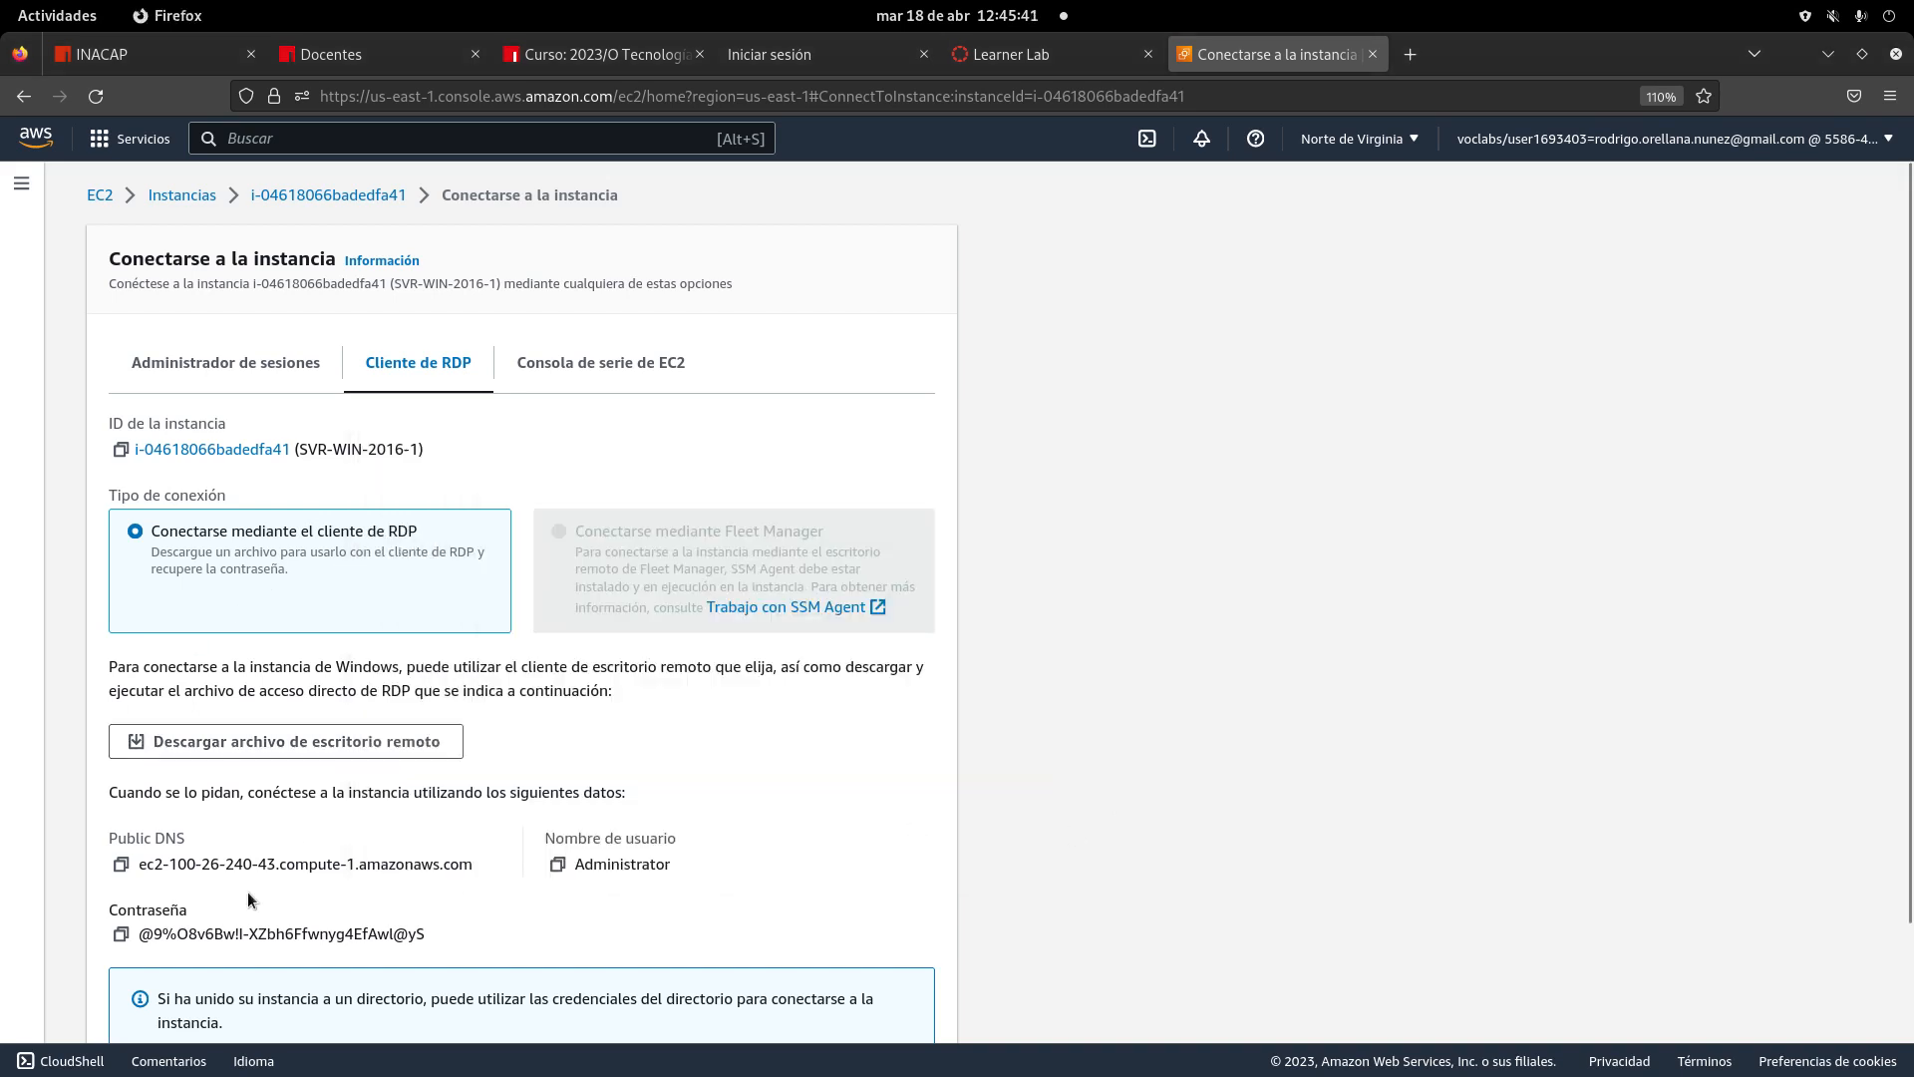
pyautogui.scroll(-2, 149, 823)
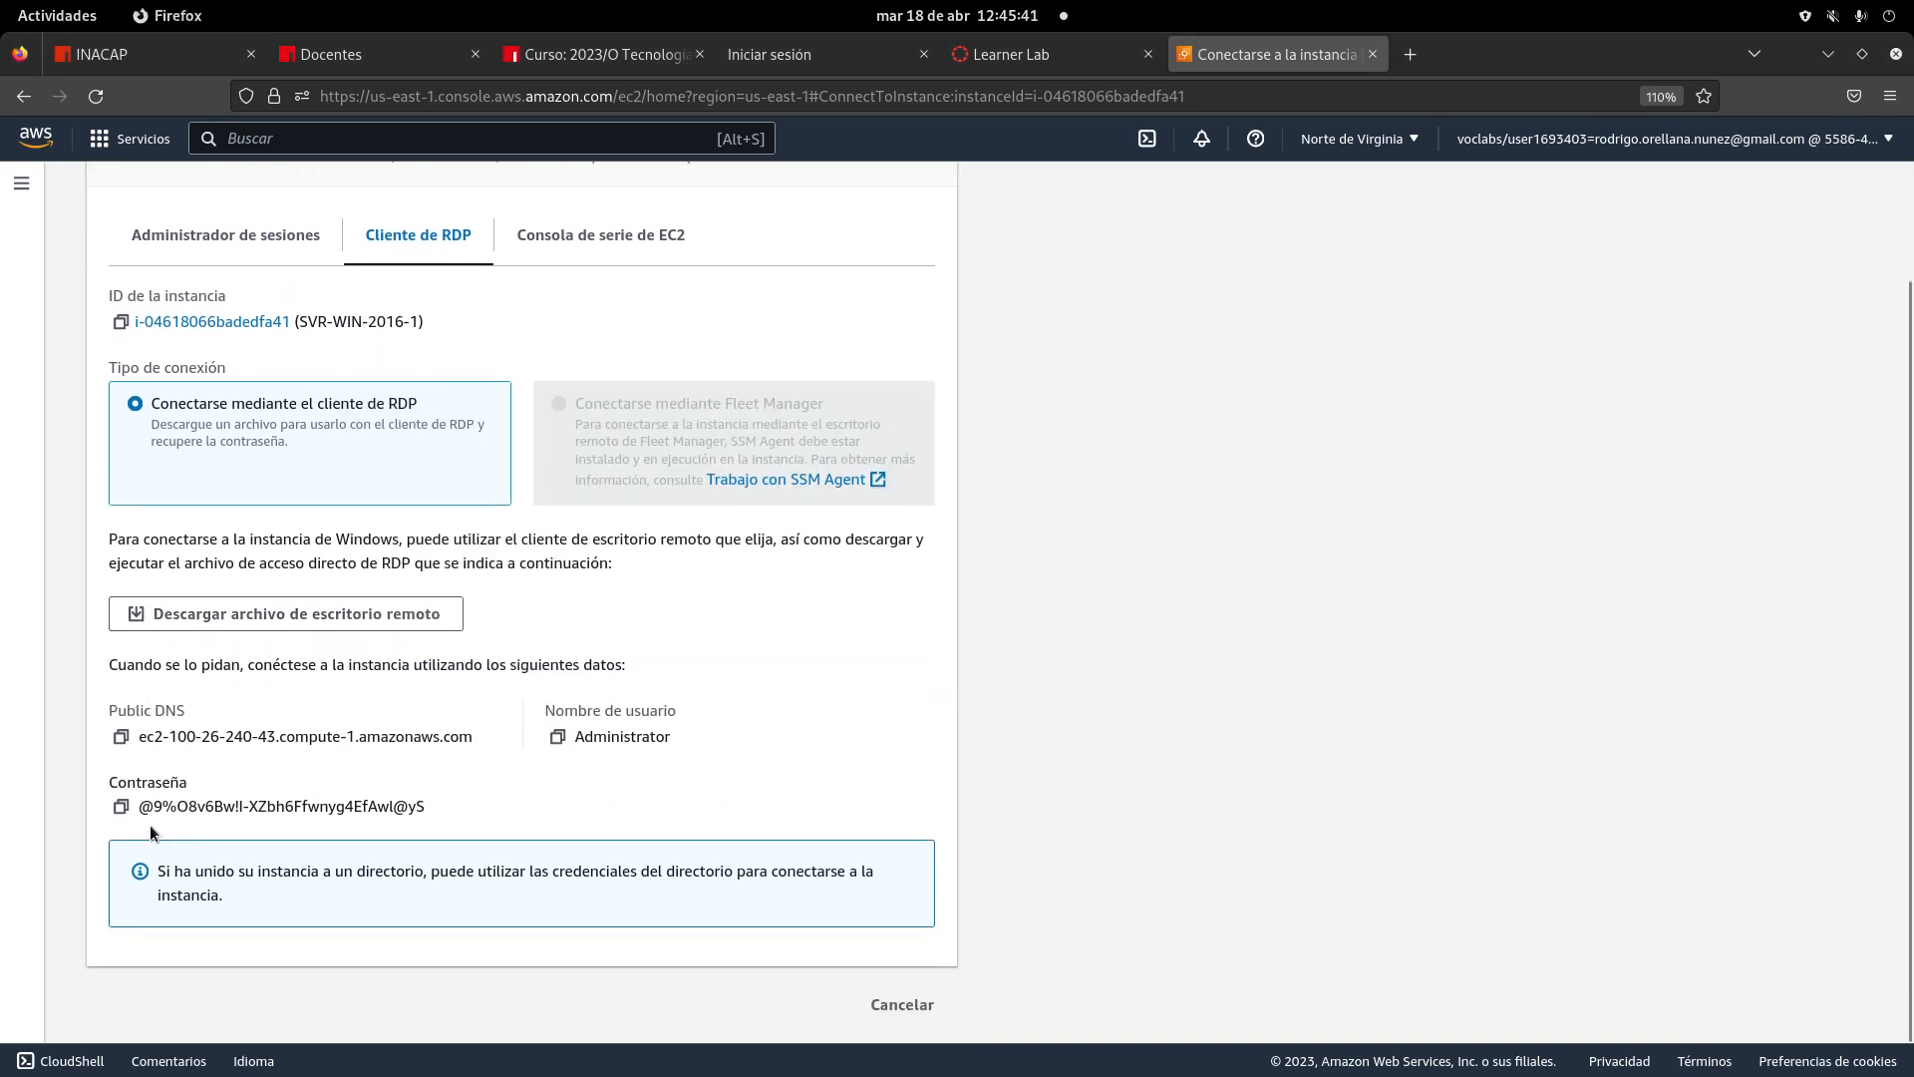
pyautogui.click(117, 738)
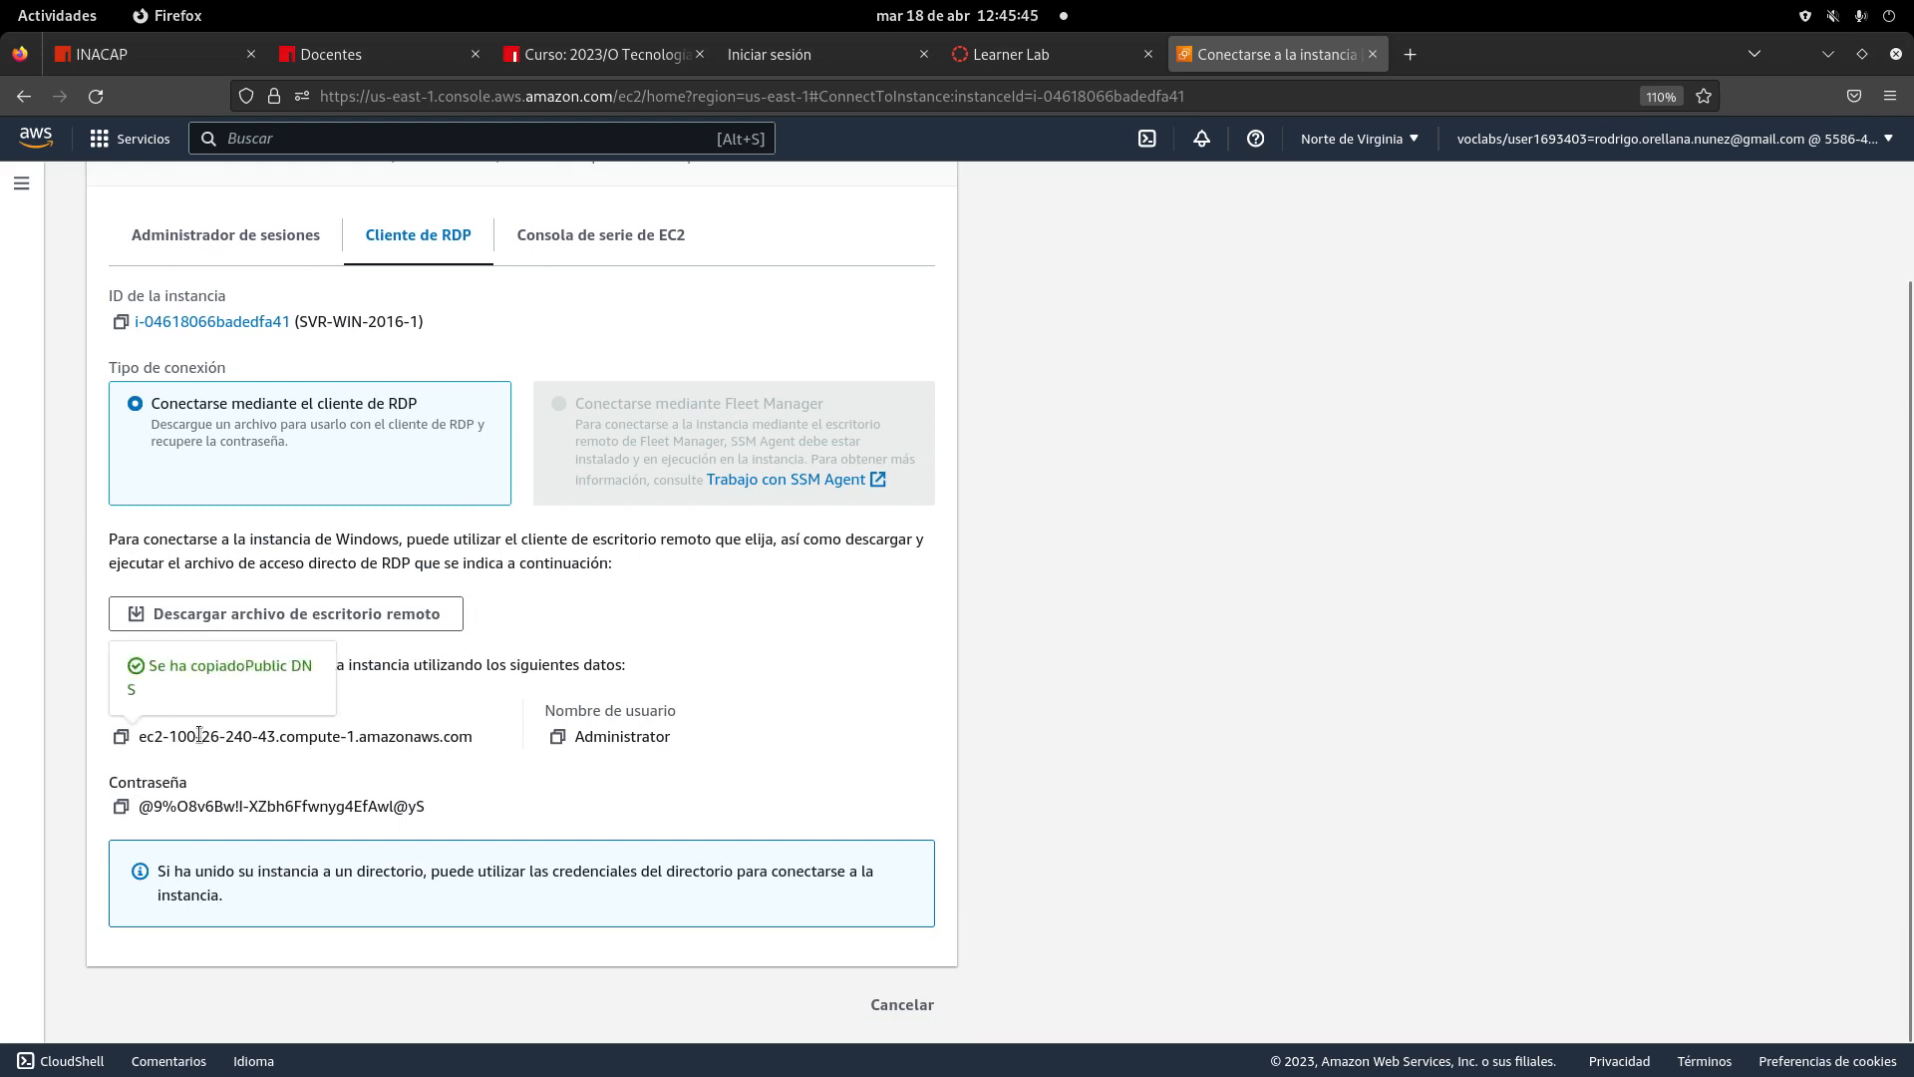
# - Switch to Remmina, start an RDP connection to ec2-100-26-240-43.compute-1.amazonaws.com, and accept the server certificate
pyautogui.click(57, 15)
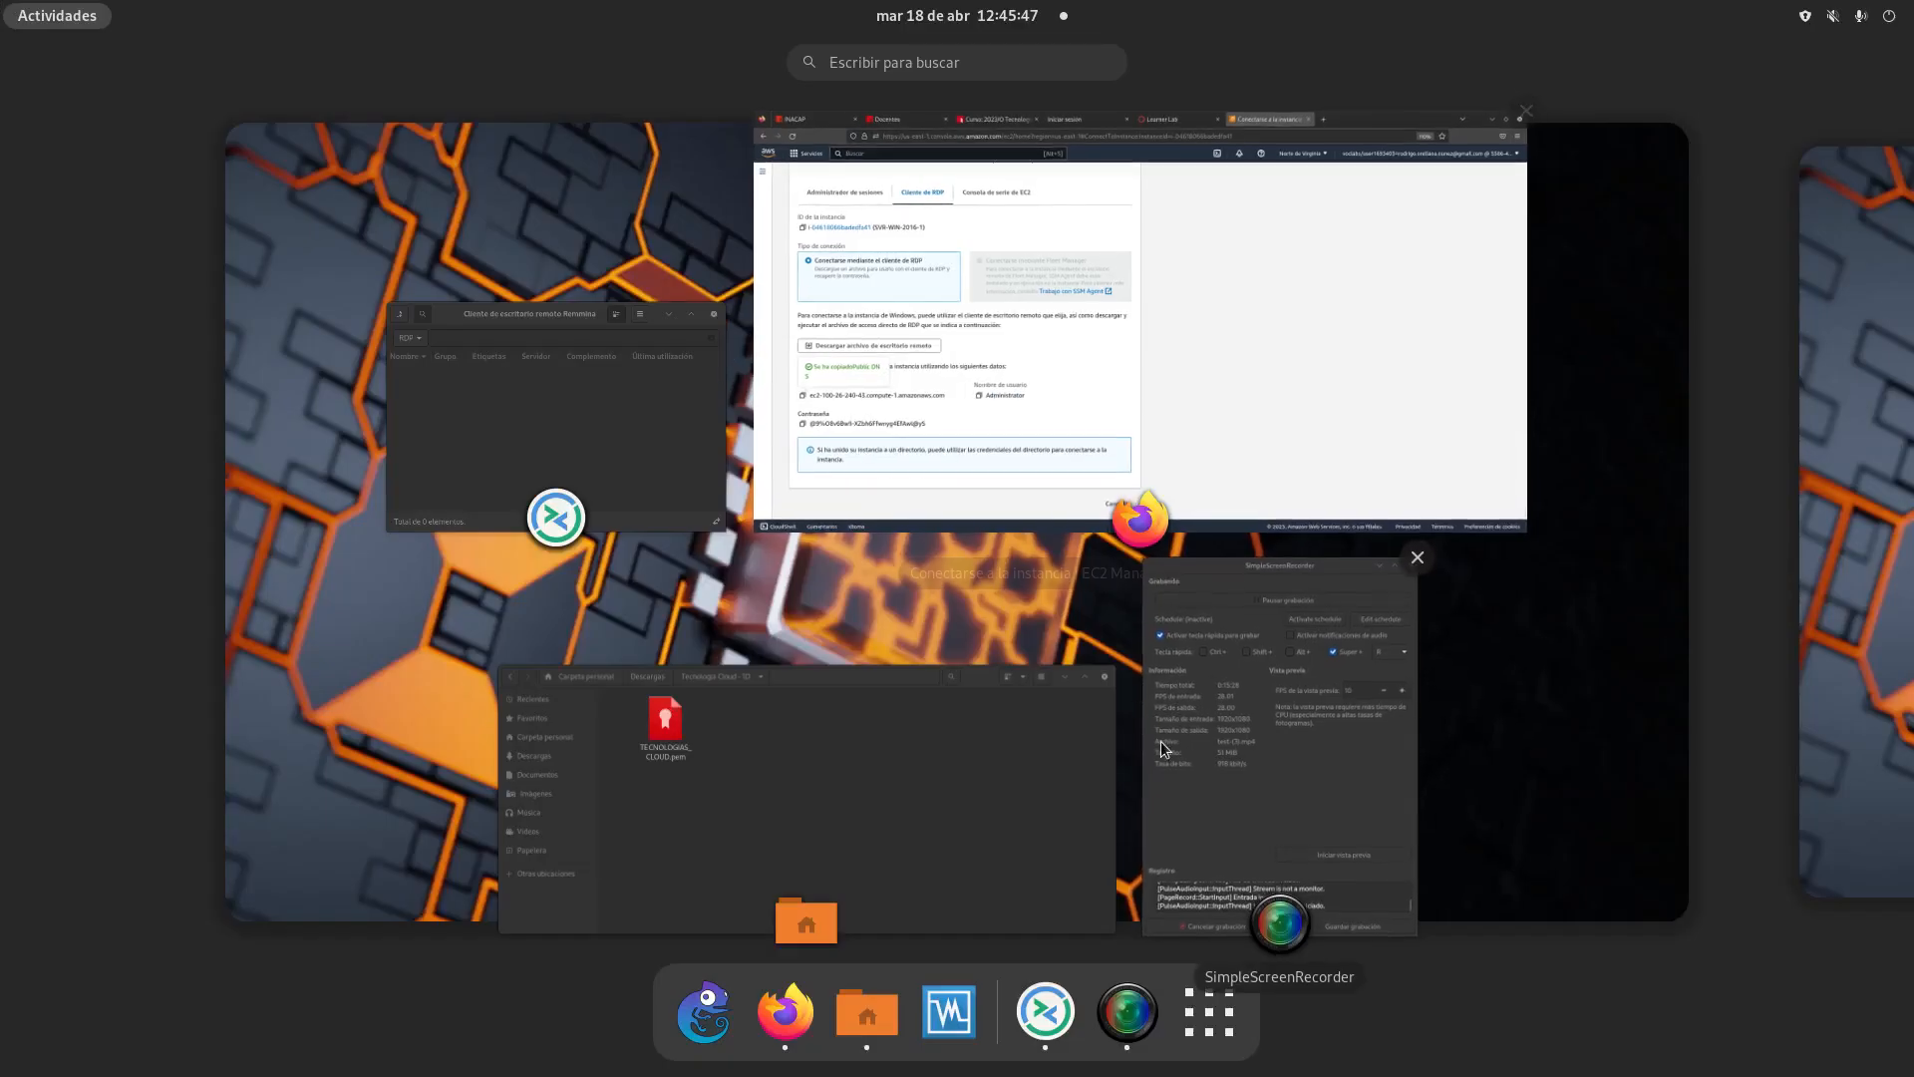
pyautogui.click(618, 435)
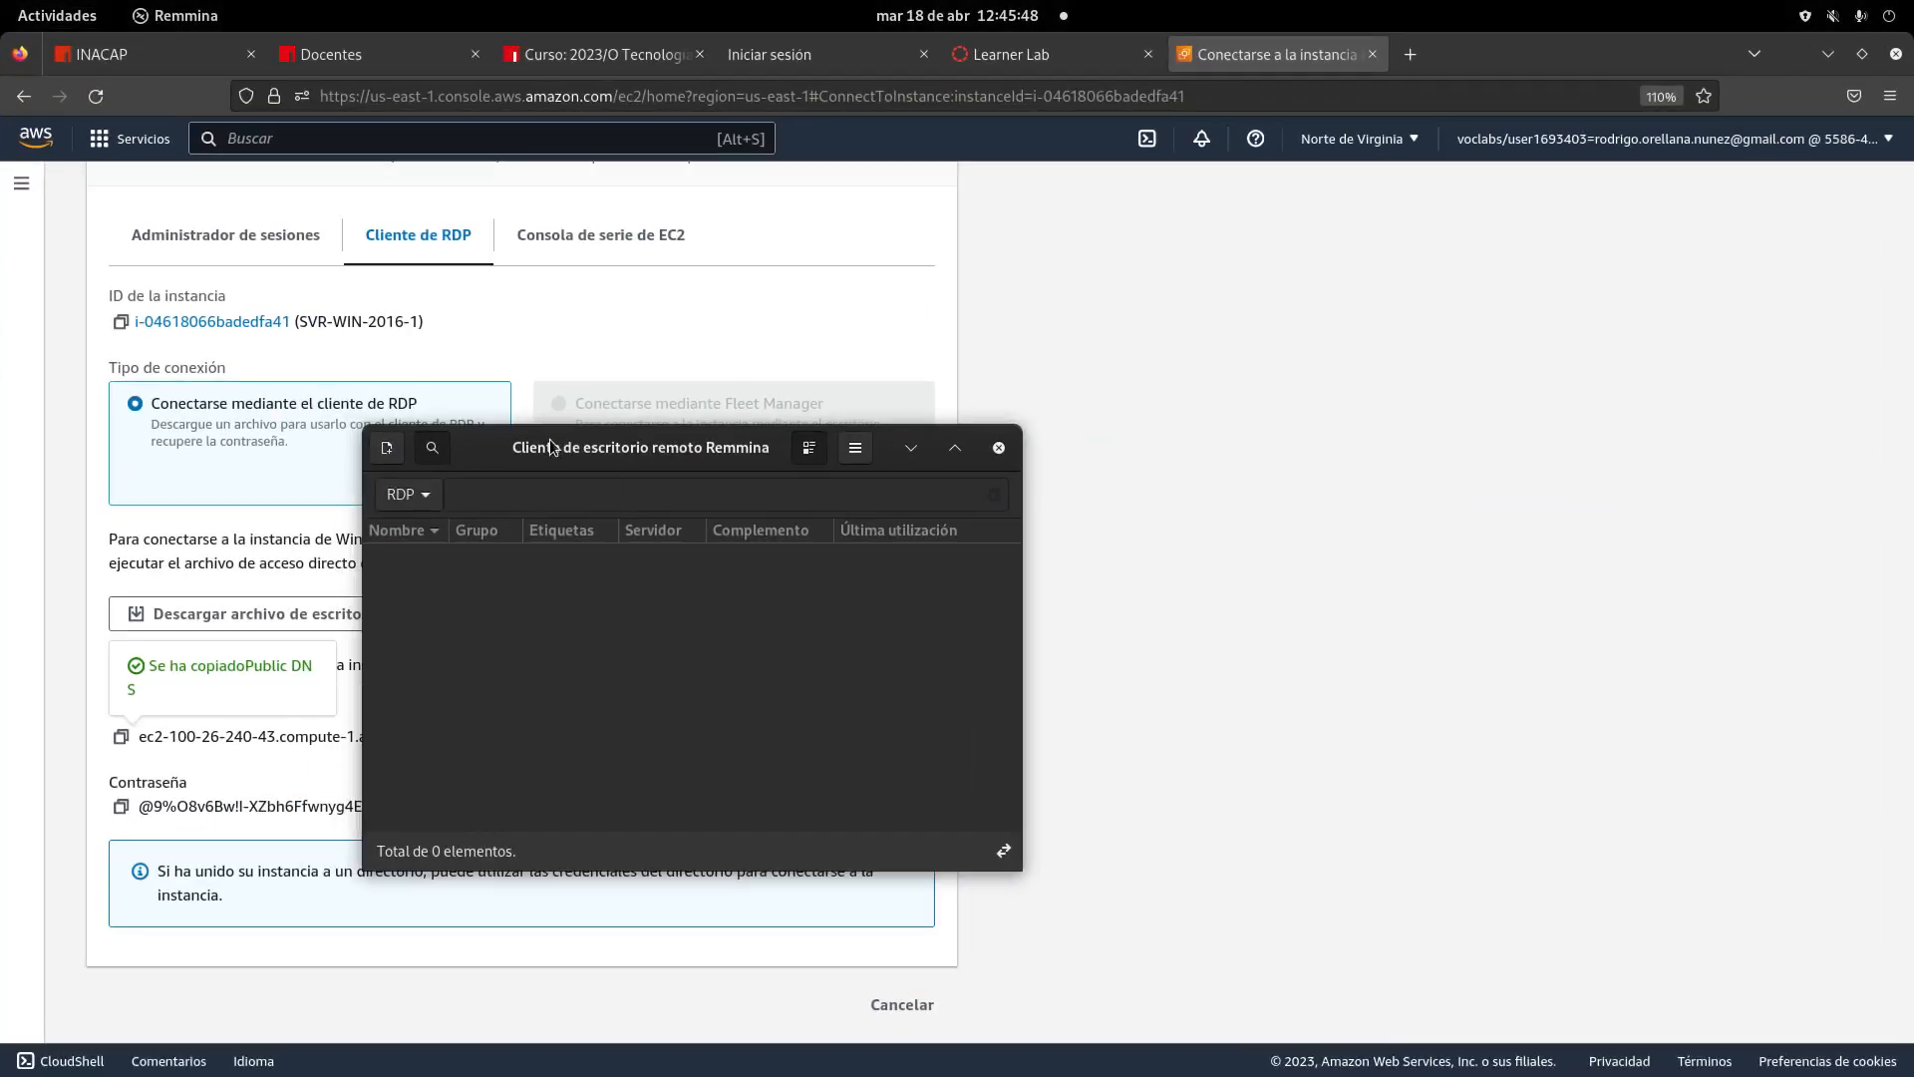
pyautogui.rightClick(561, 491)
pyautogui.click(610, 563)
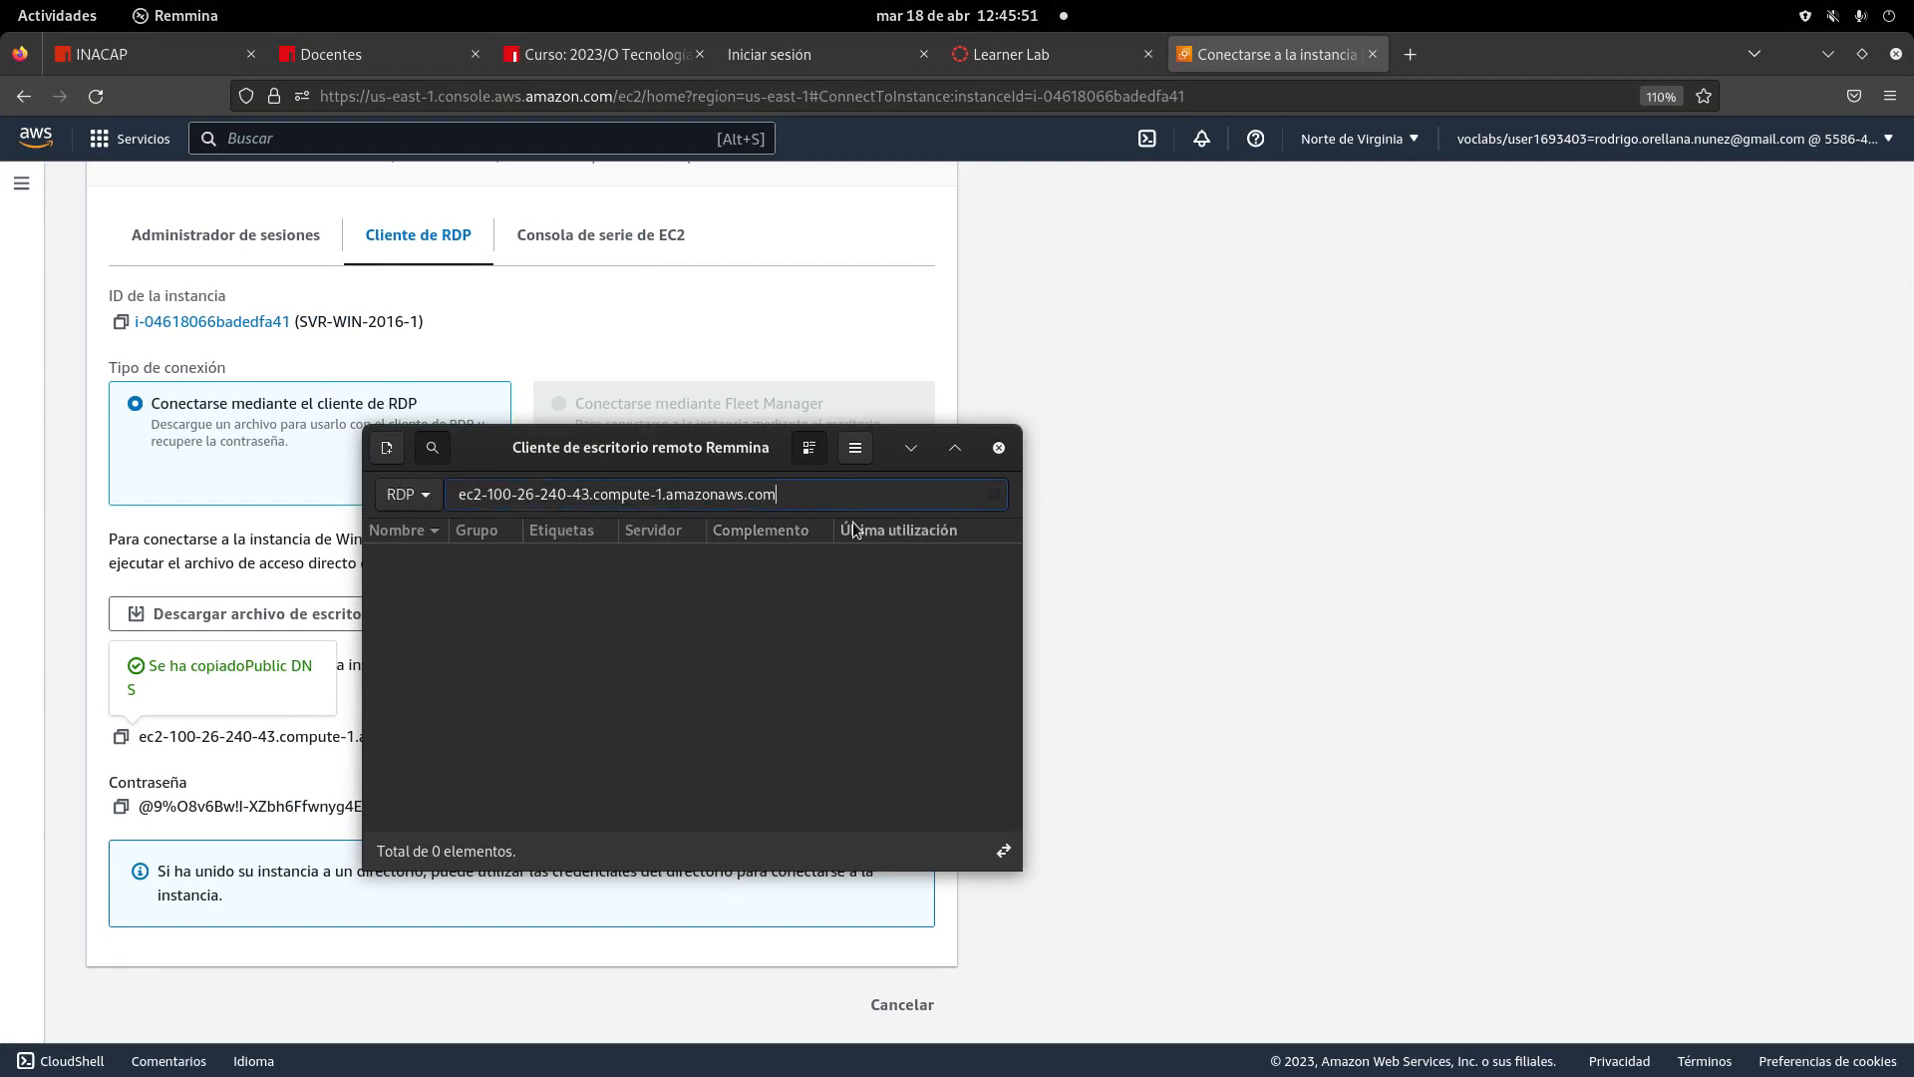
pyautogui.press('Return')
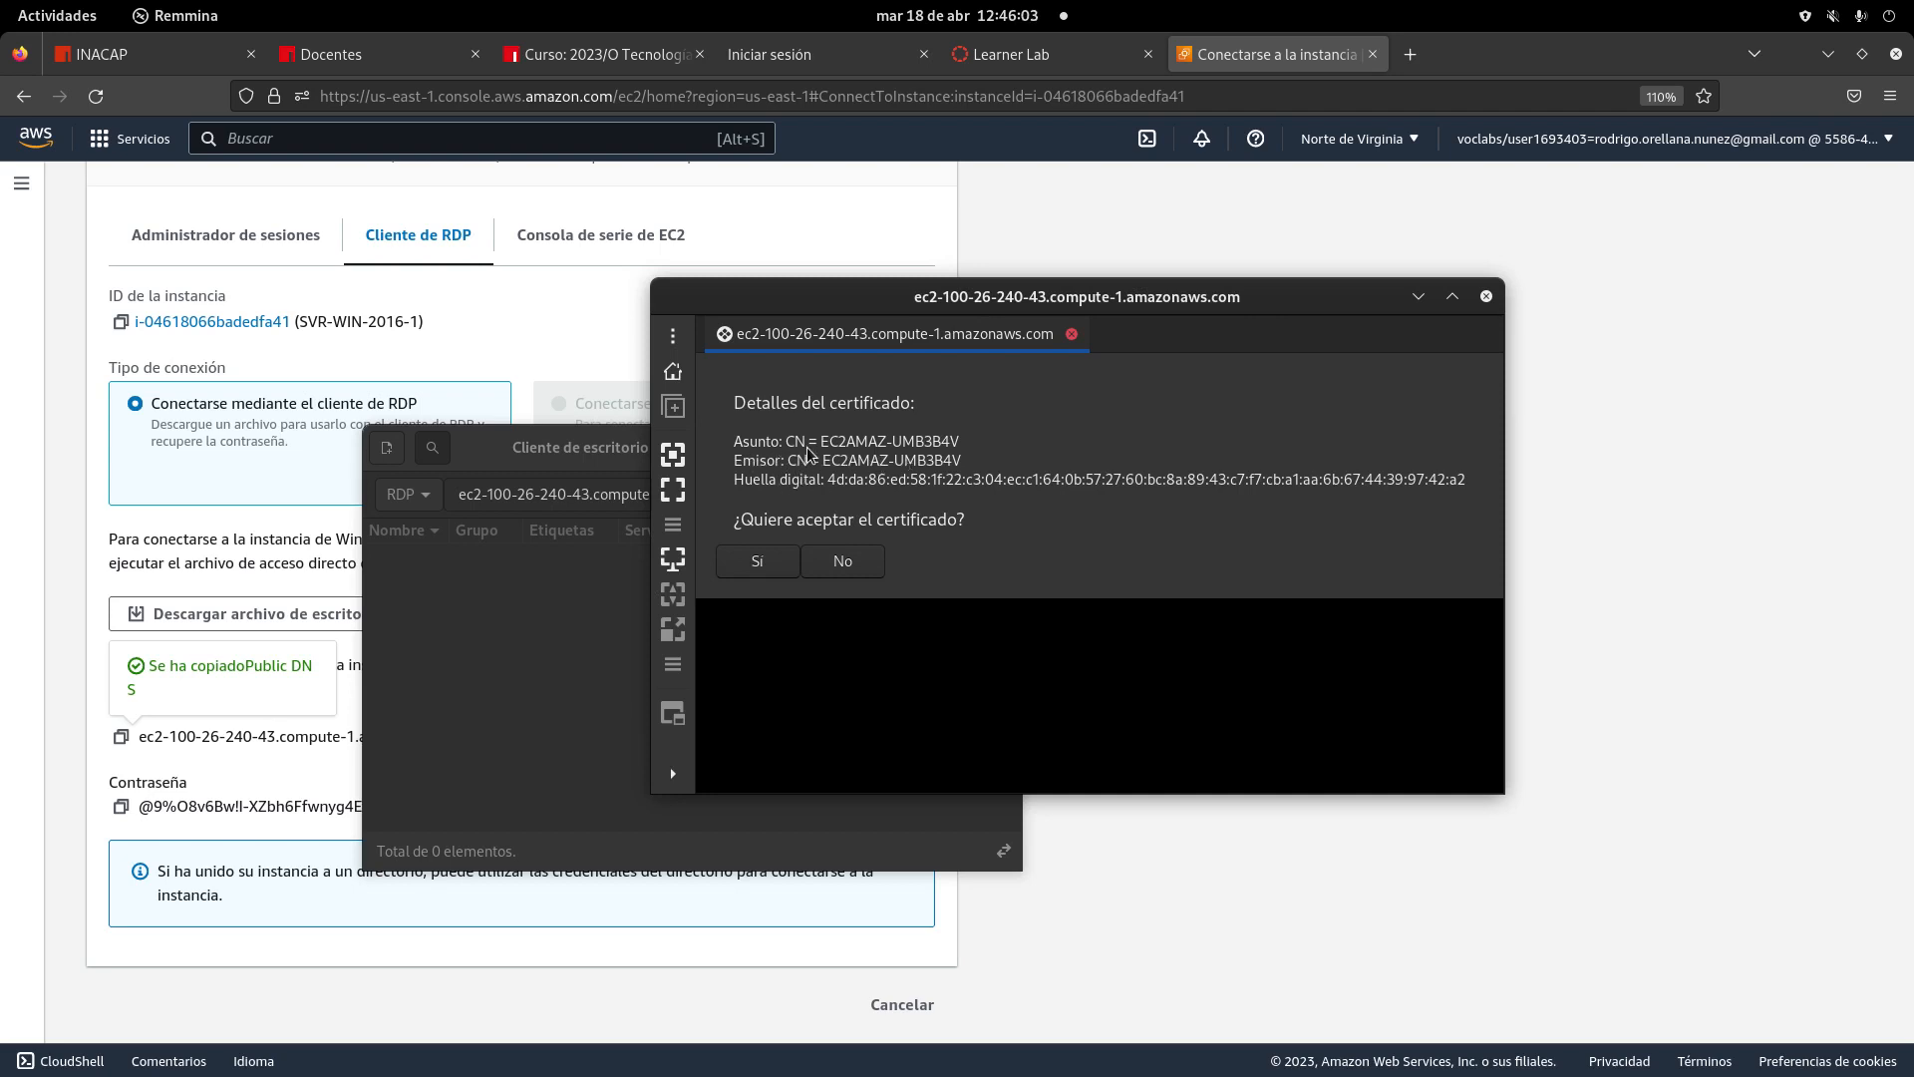
pyautogui.click(759, 564)
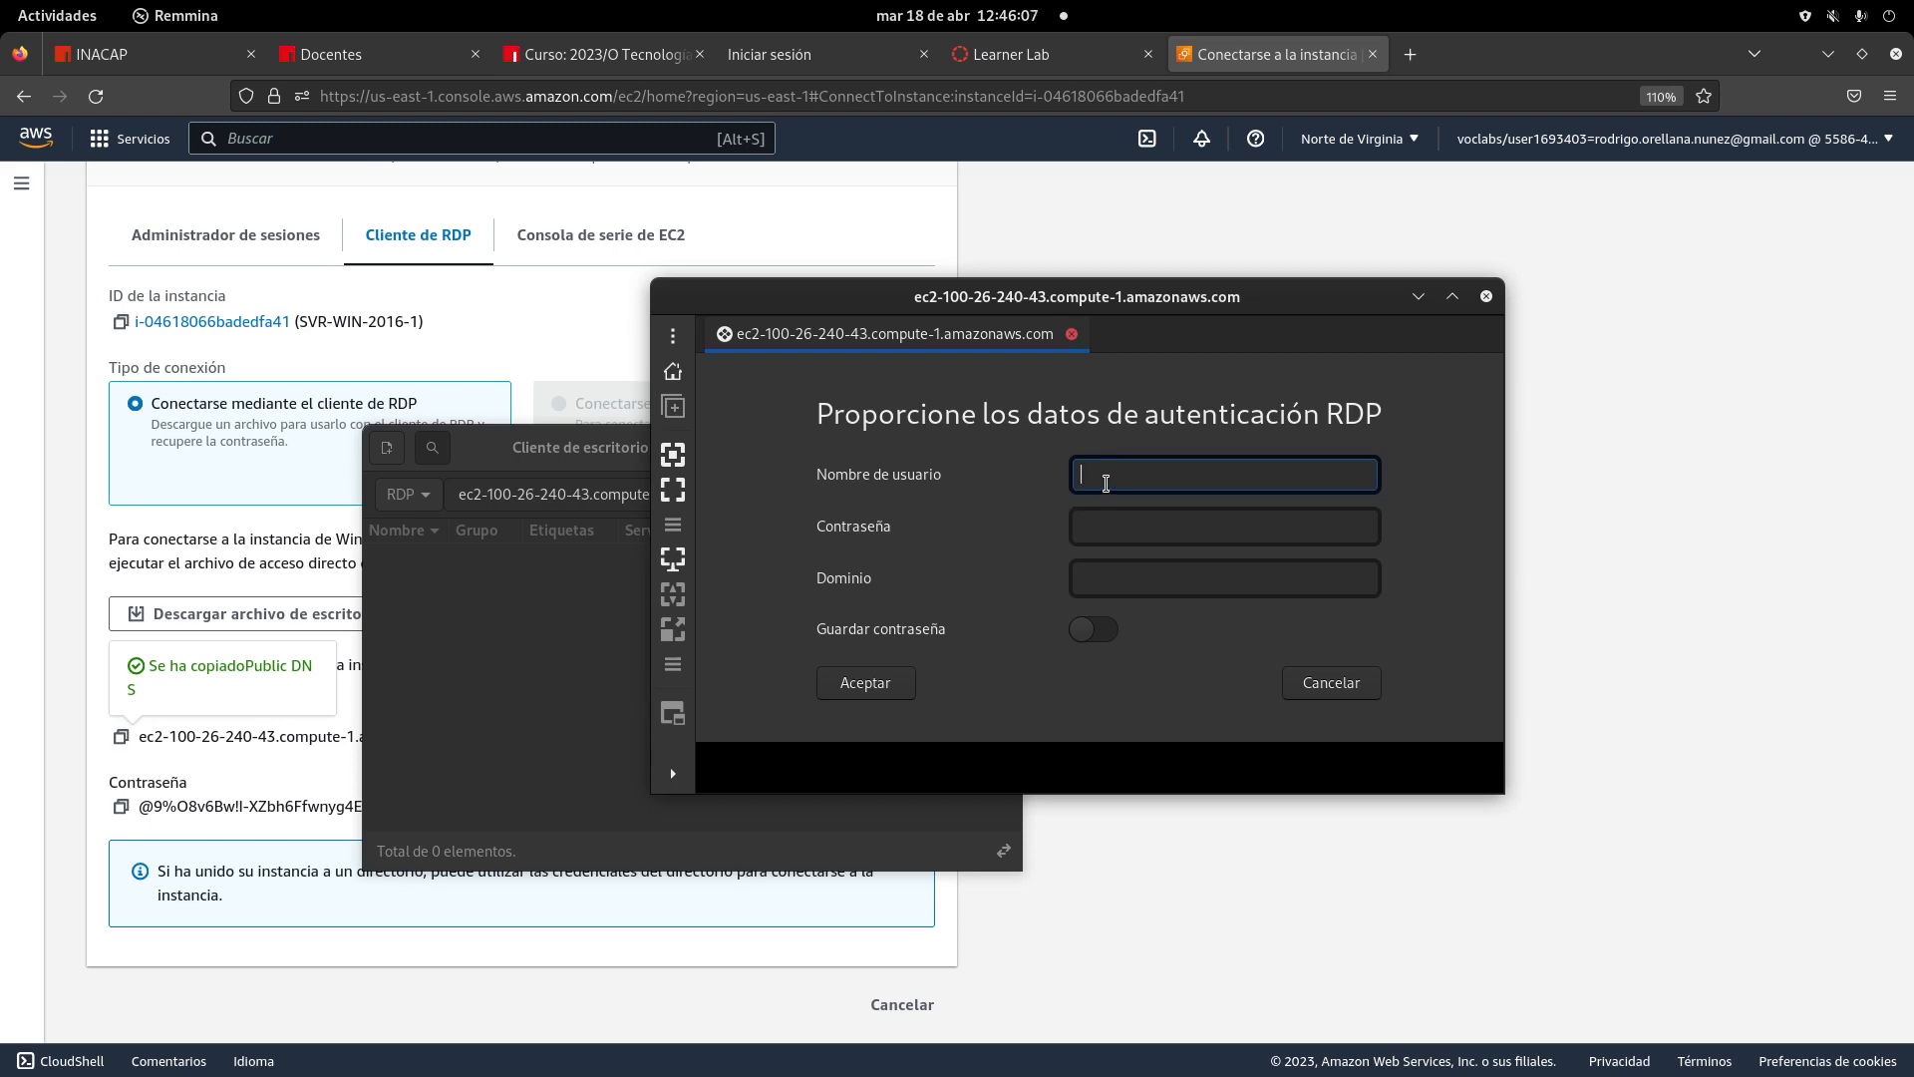
# - Copy the user name Administrator from the browser's RDP connection details and paste it into Remmina's authentication form
pyautogui.click(66, 680)
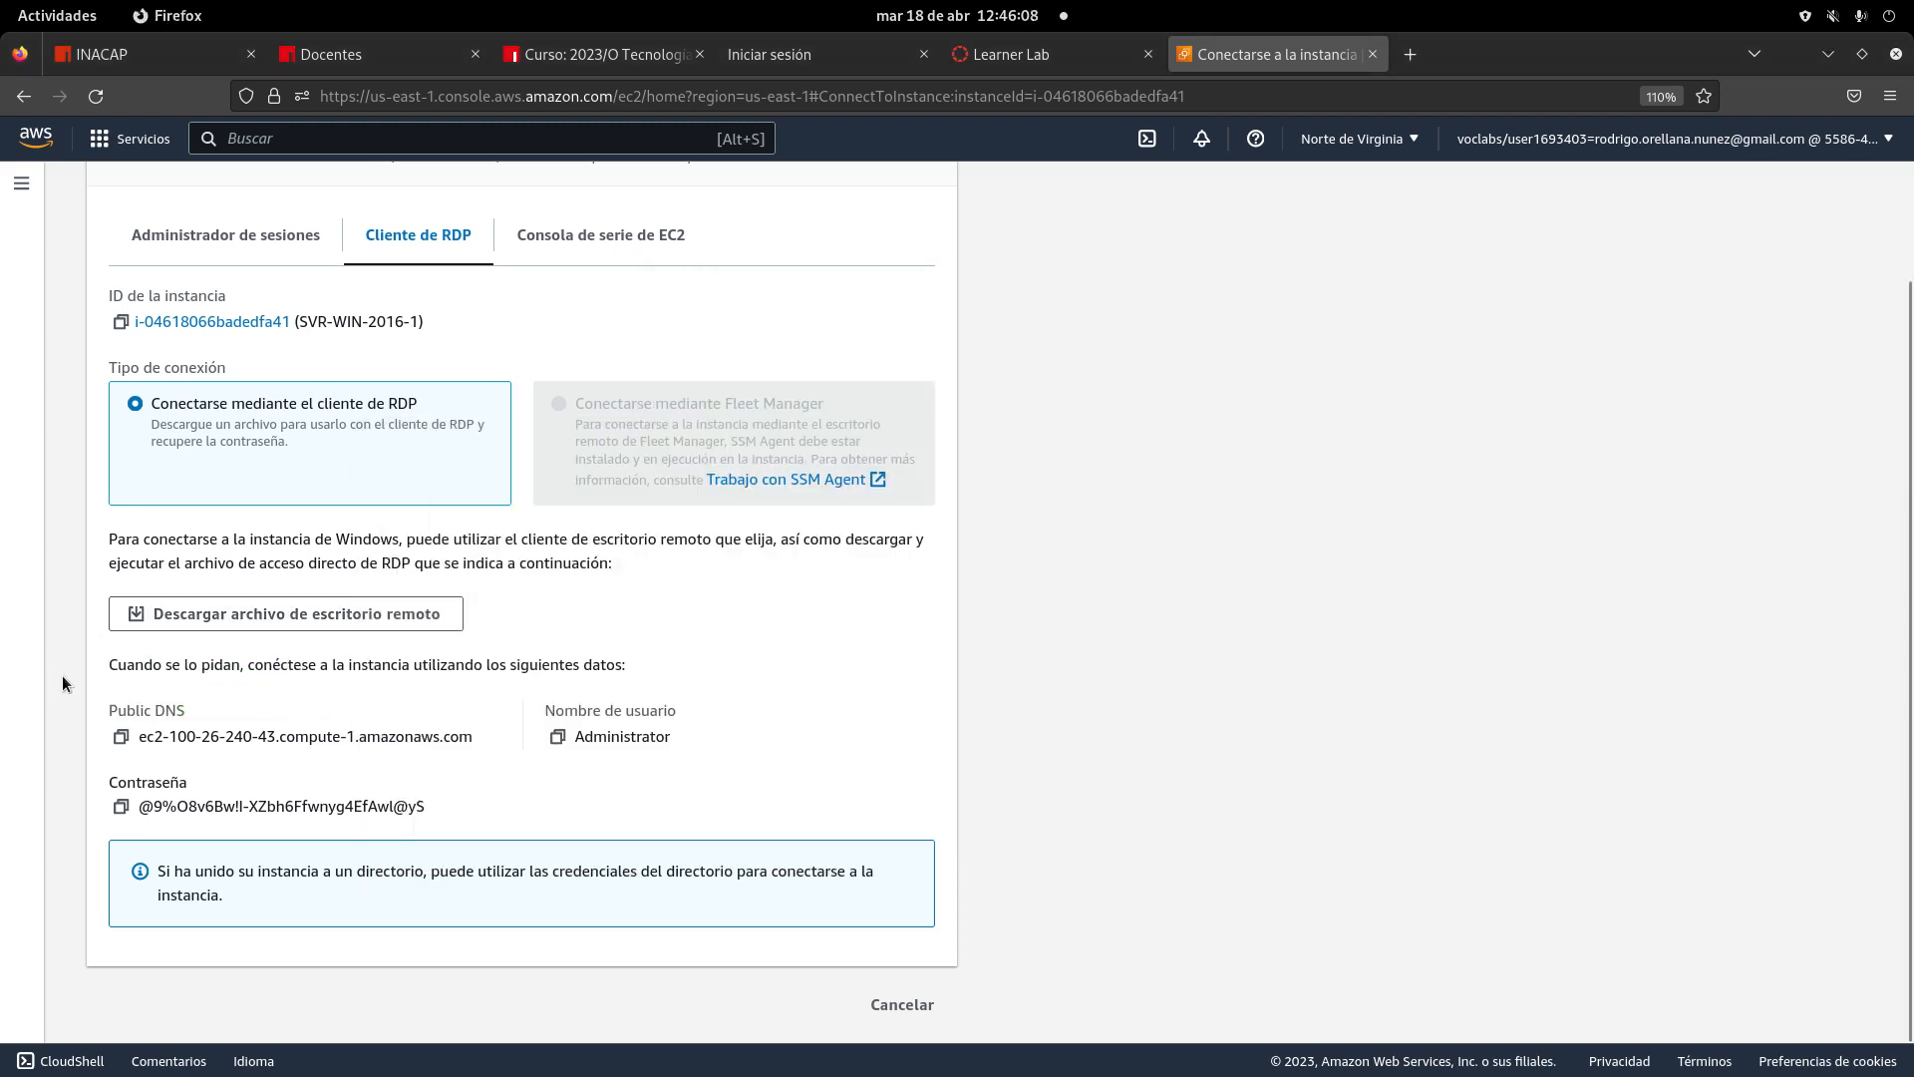
pyautogui.click(559, 737)
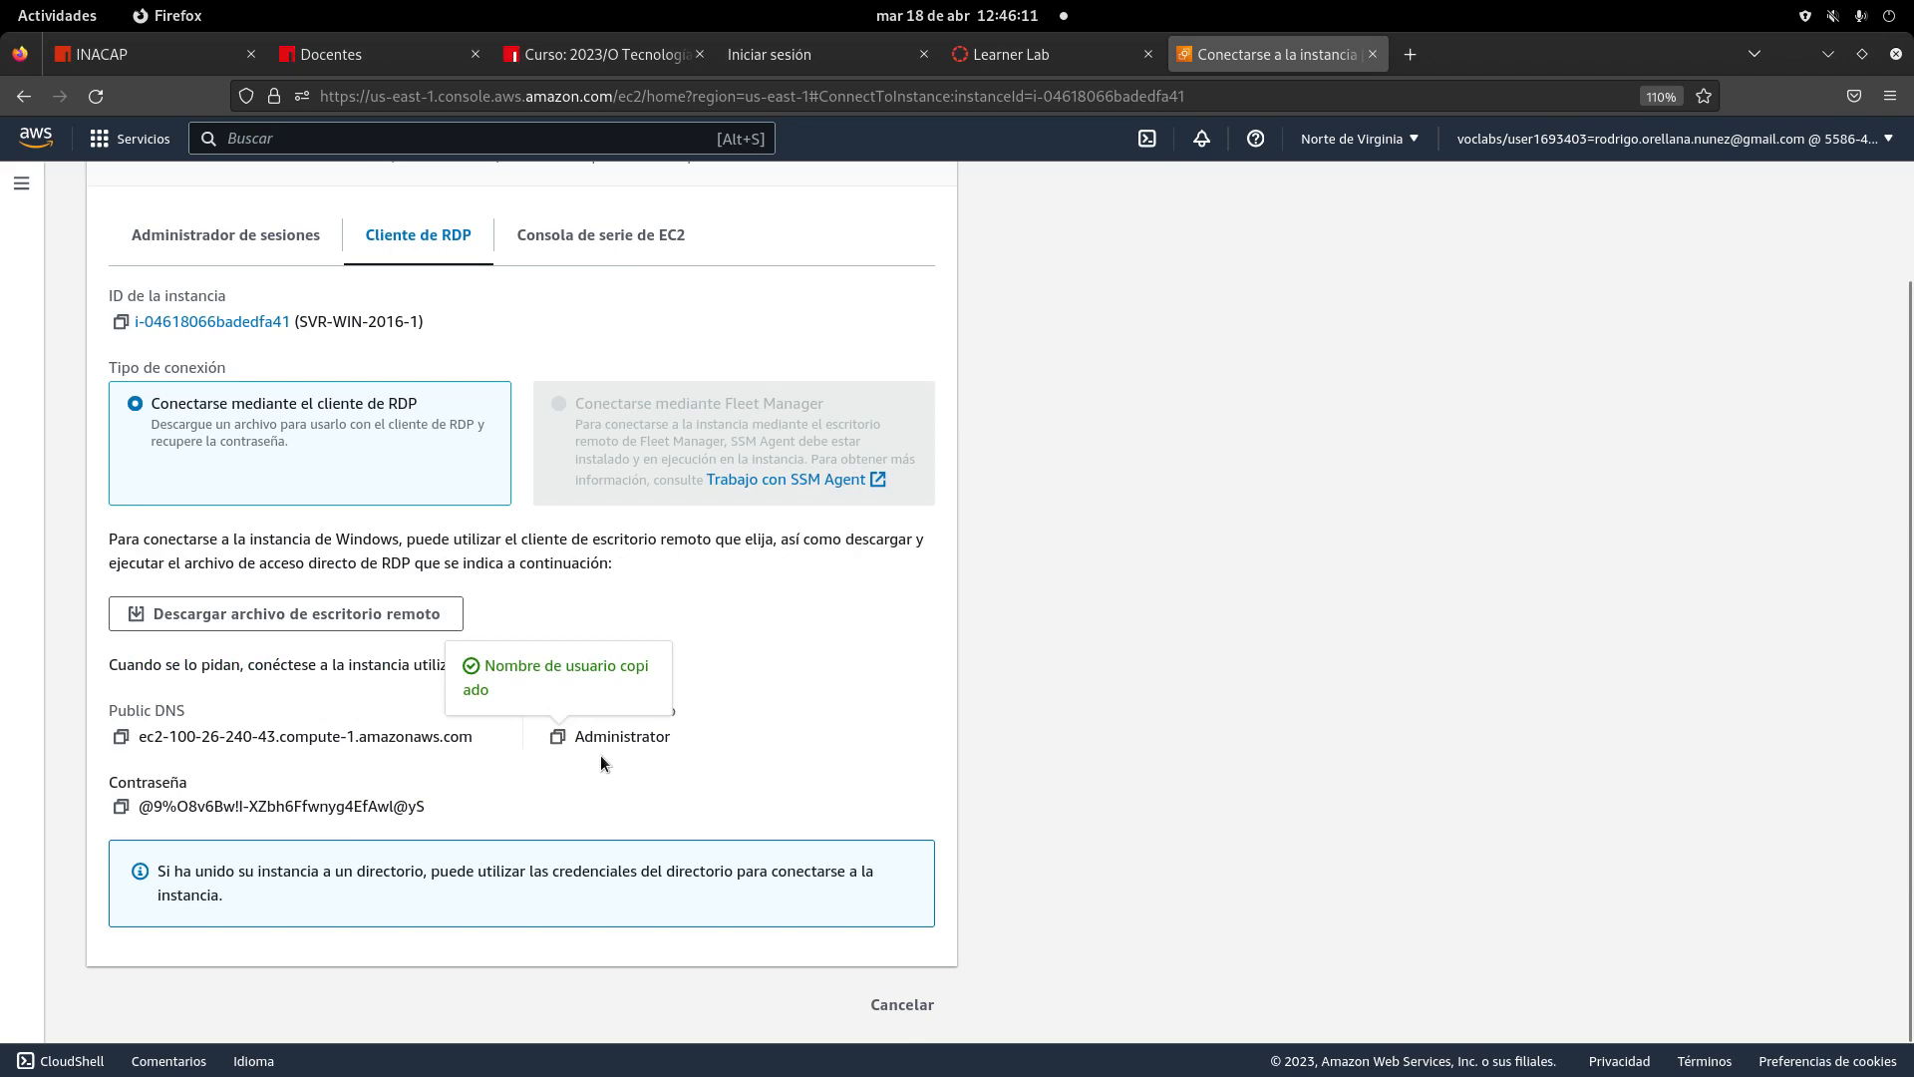
pyautogui.click(57, 15)
pyautogui.click(1274, 482)
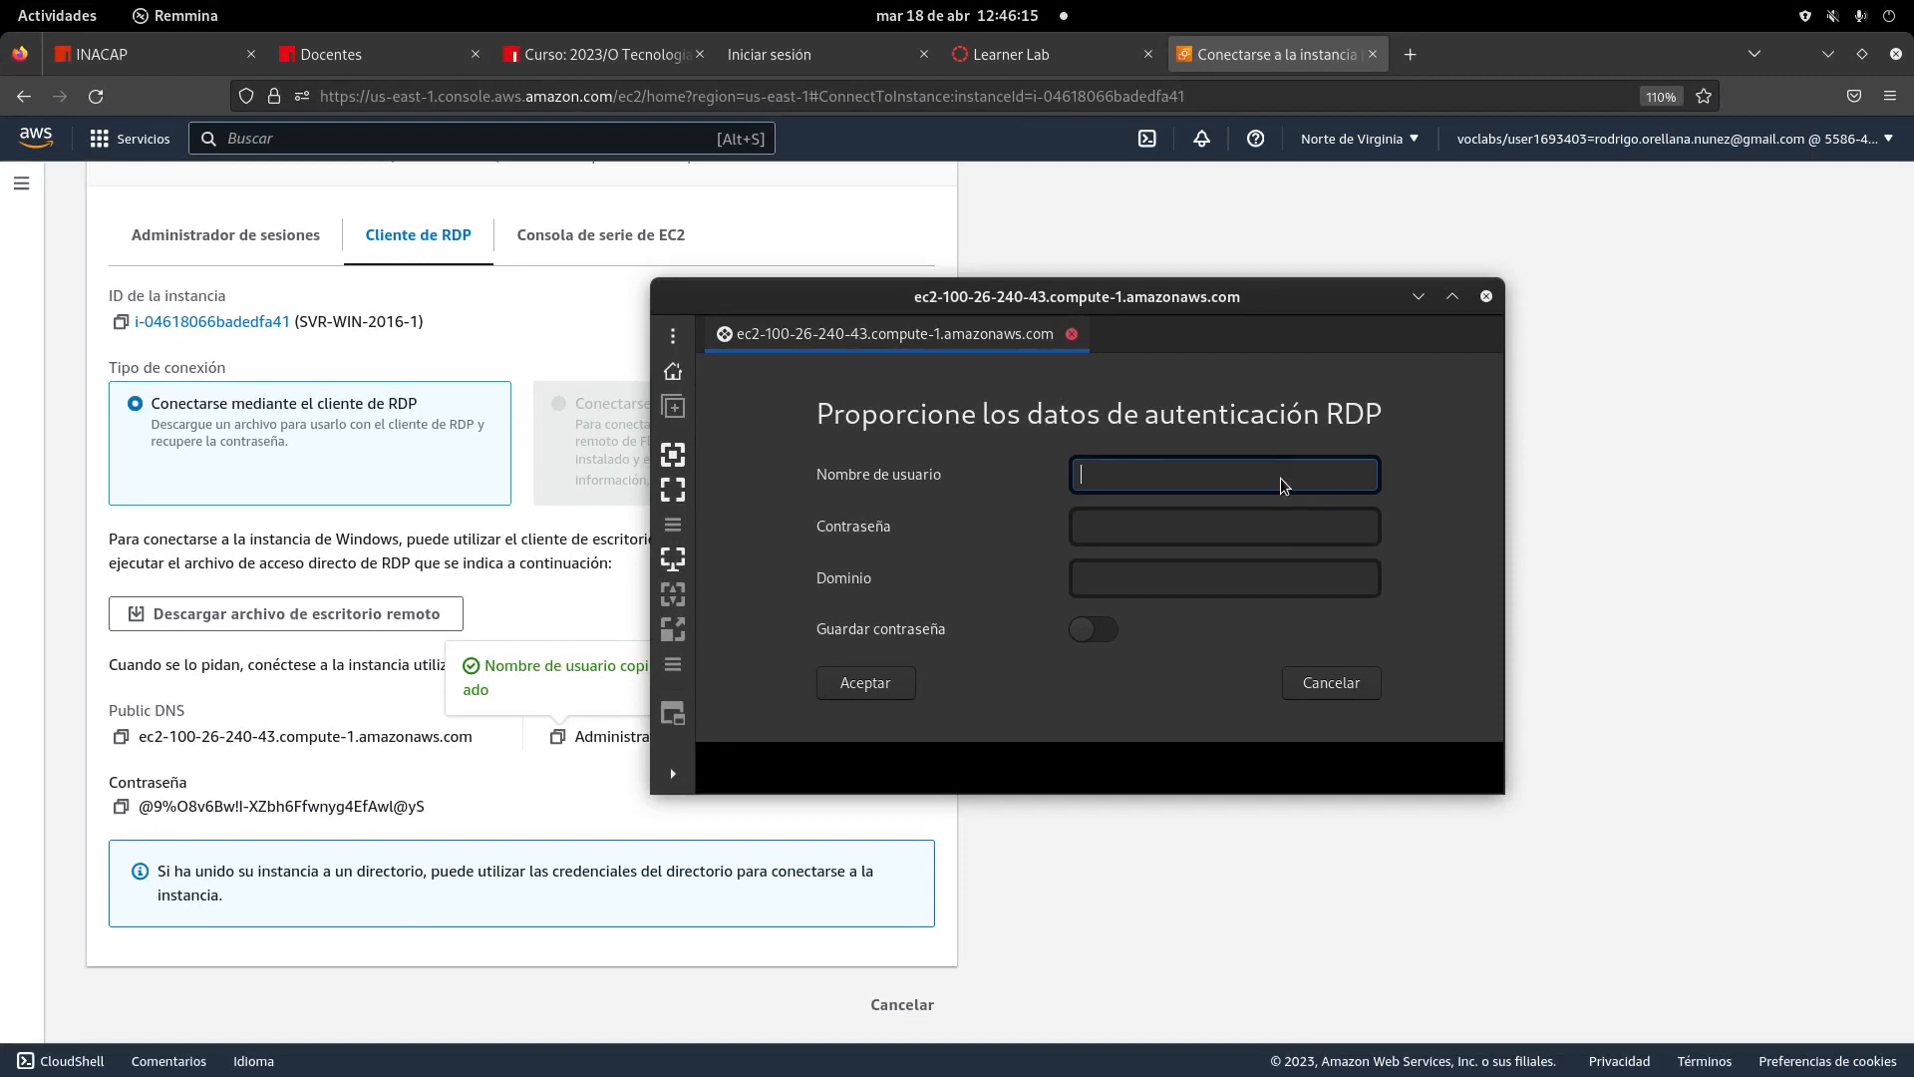
pyautogui.rightClick(1228, 474)
pyautogui.click(1209, 546)
# - Copy the decrypted Windows password from the browser, paste it into Remmina's password field, and submit the login
pyautogui.click(444, 792)
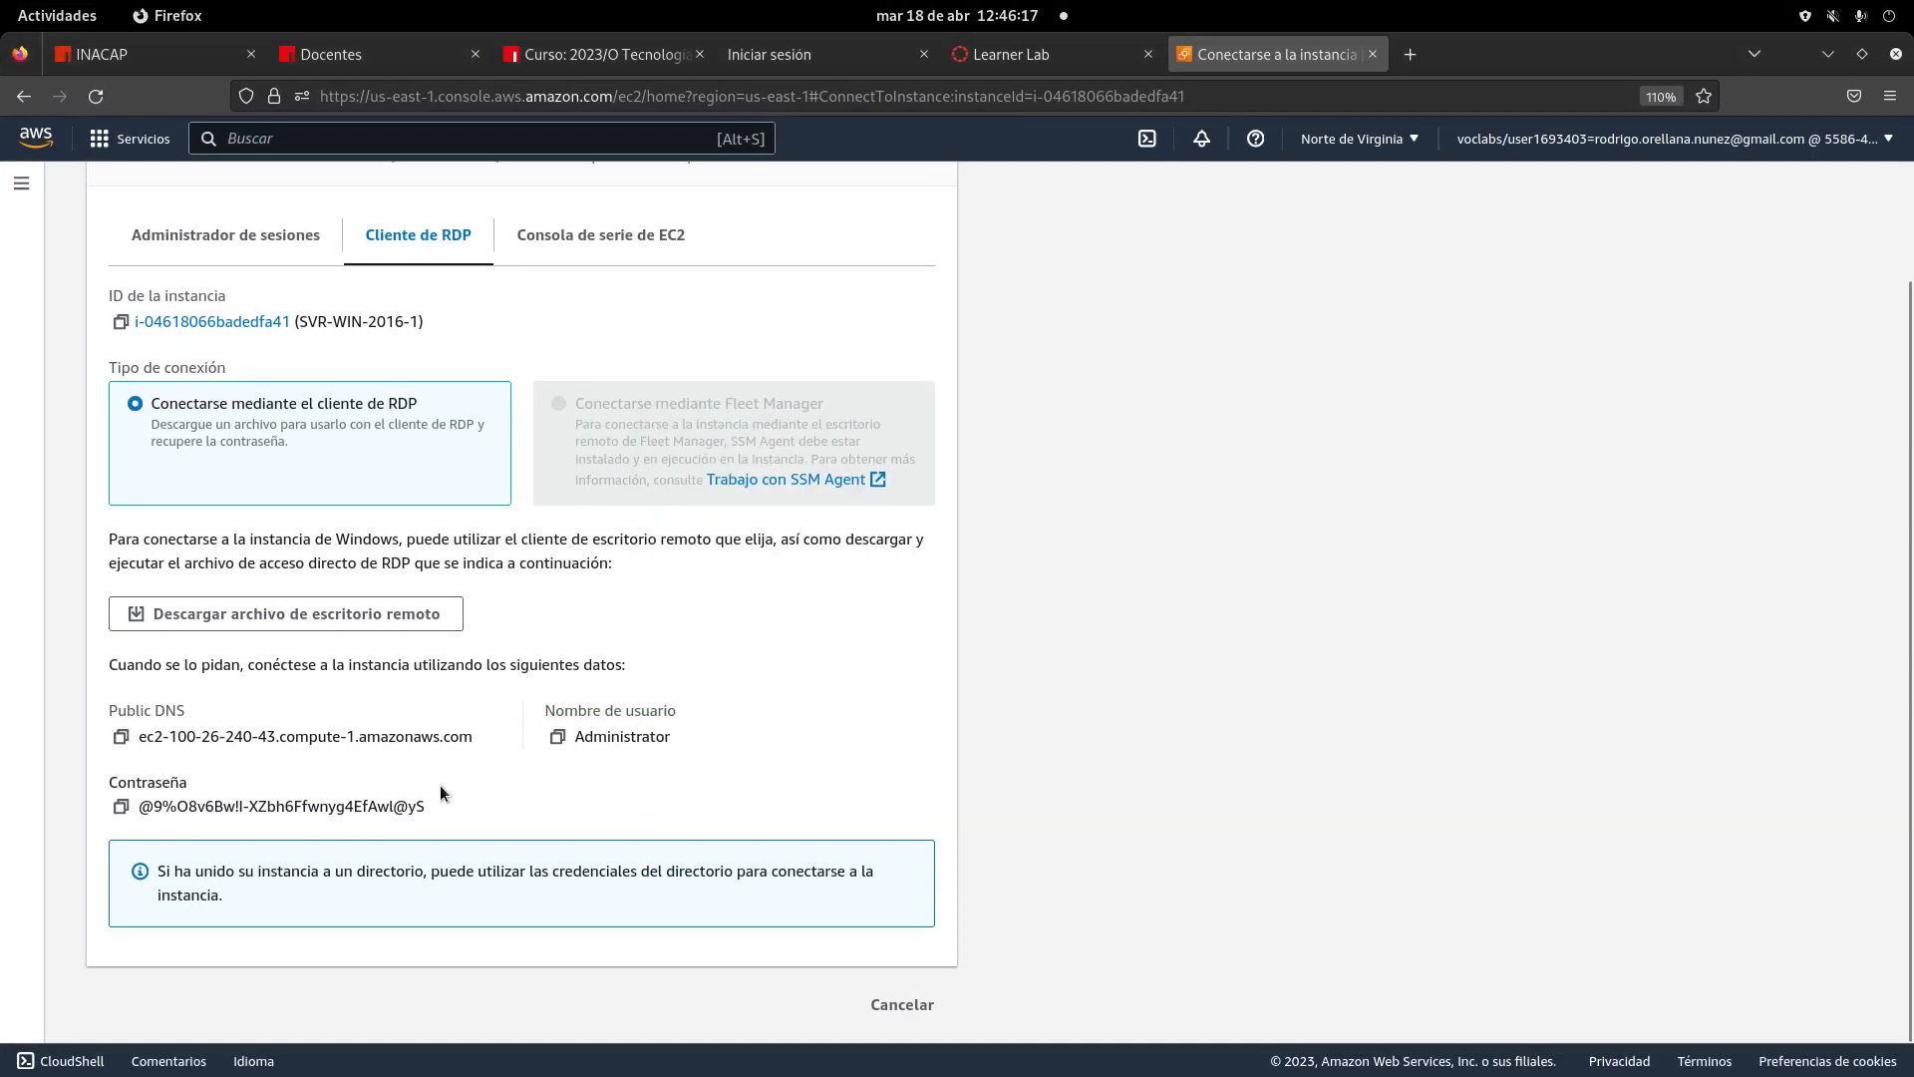
pyautogui.click(118, 807)
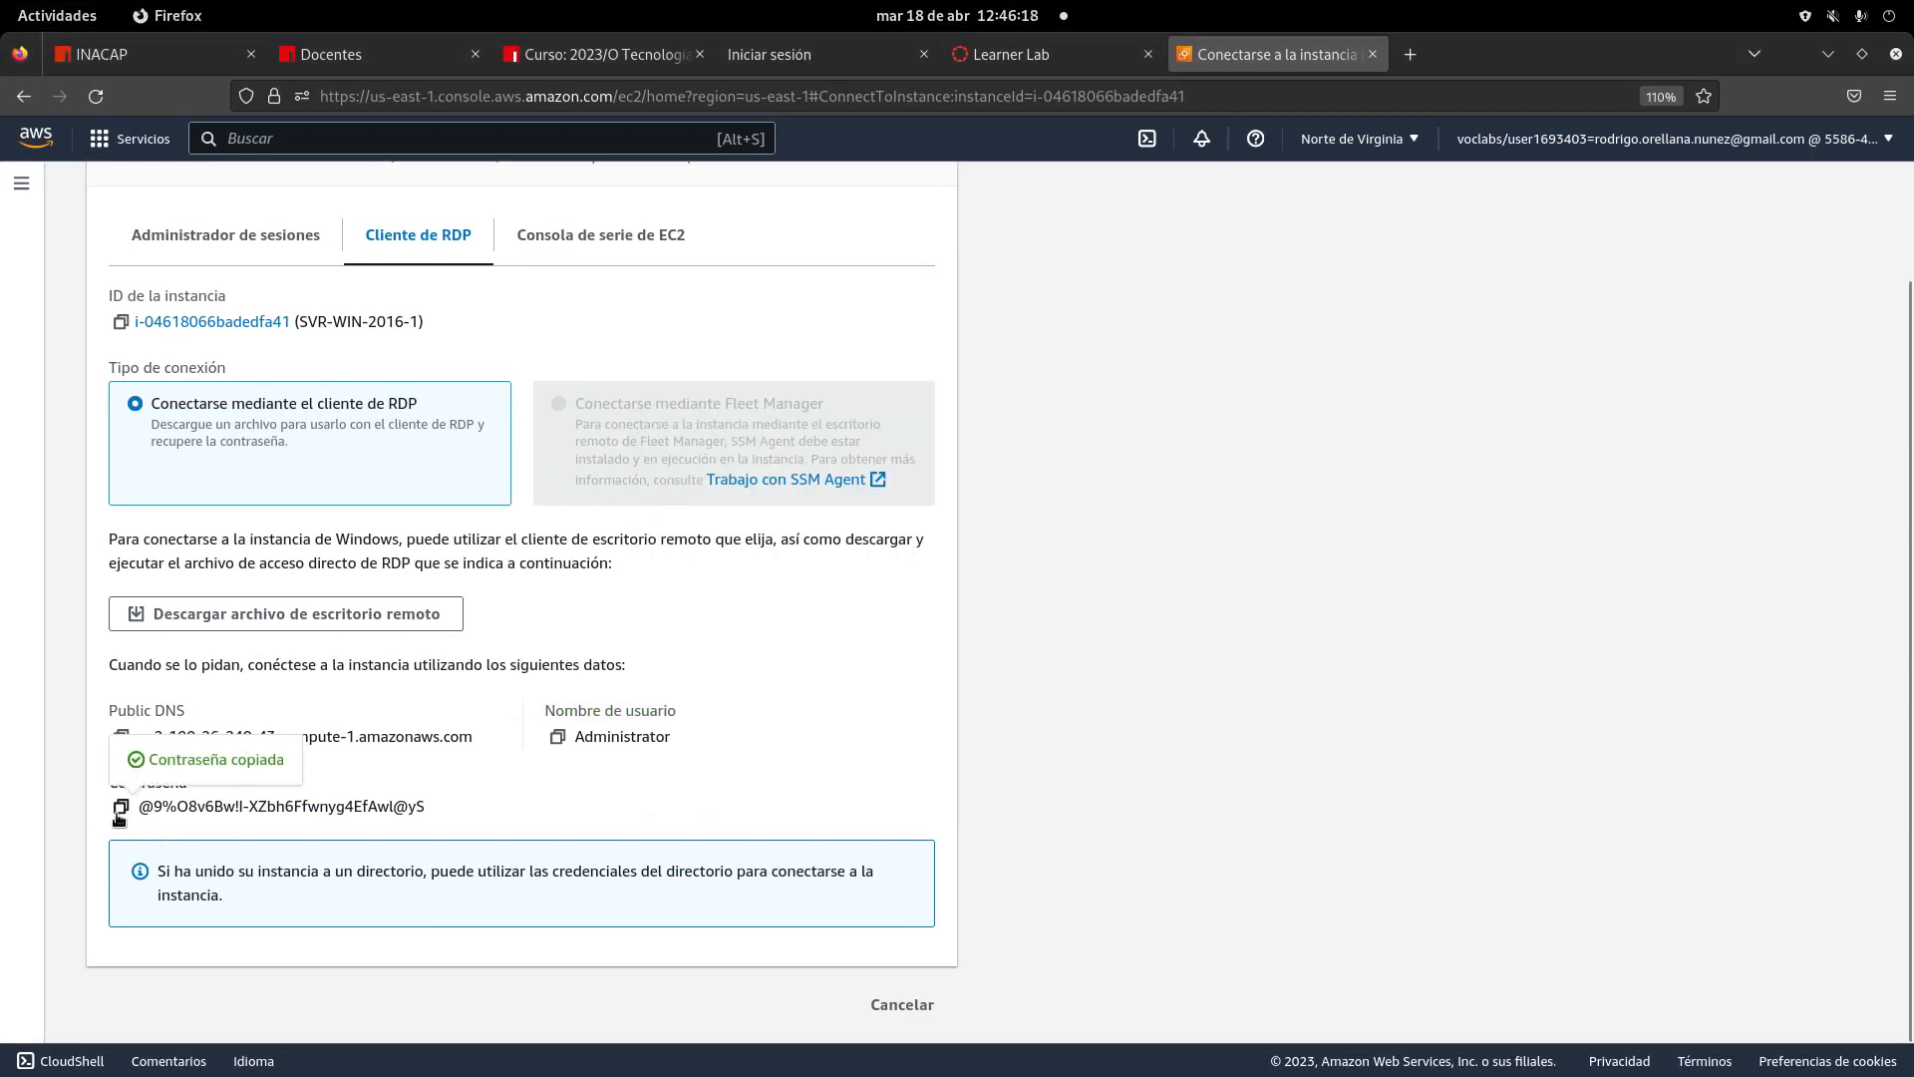
pyautogui.click(57, 15)
pyautogui.click(1332, 477)
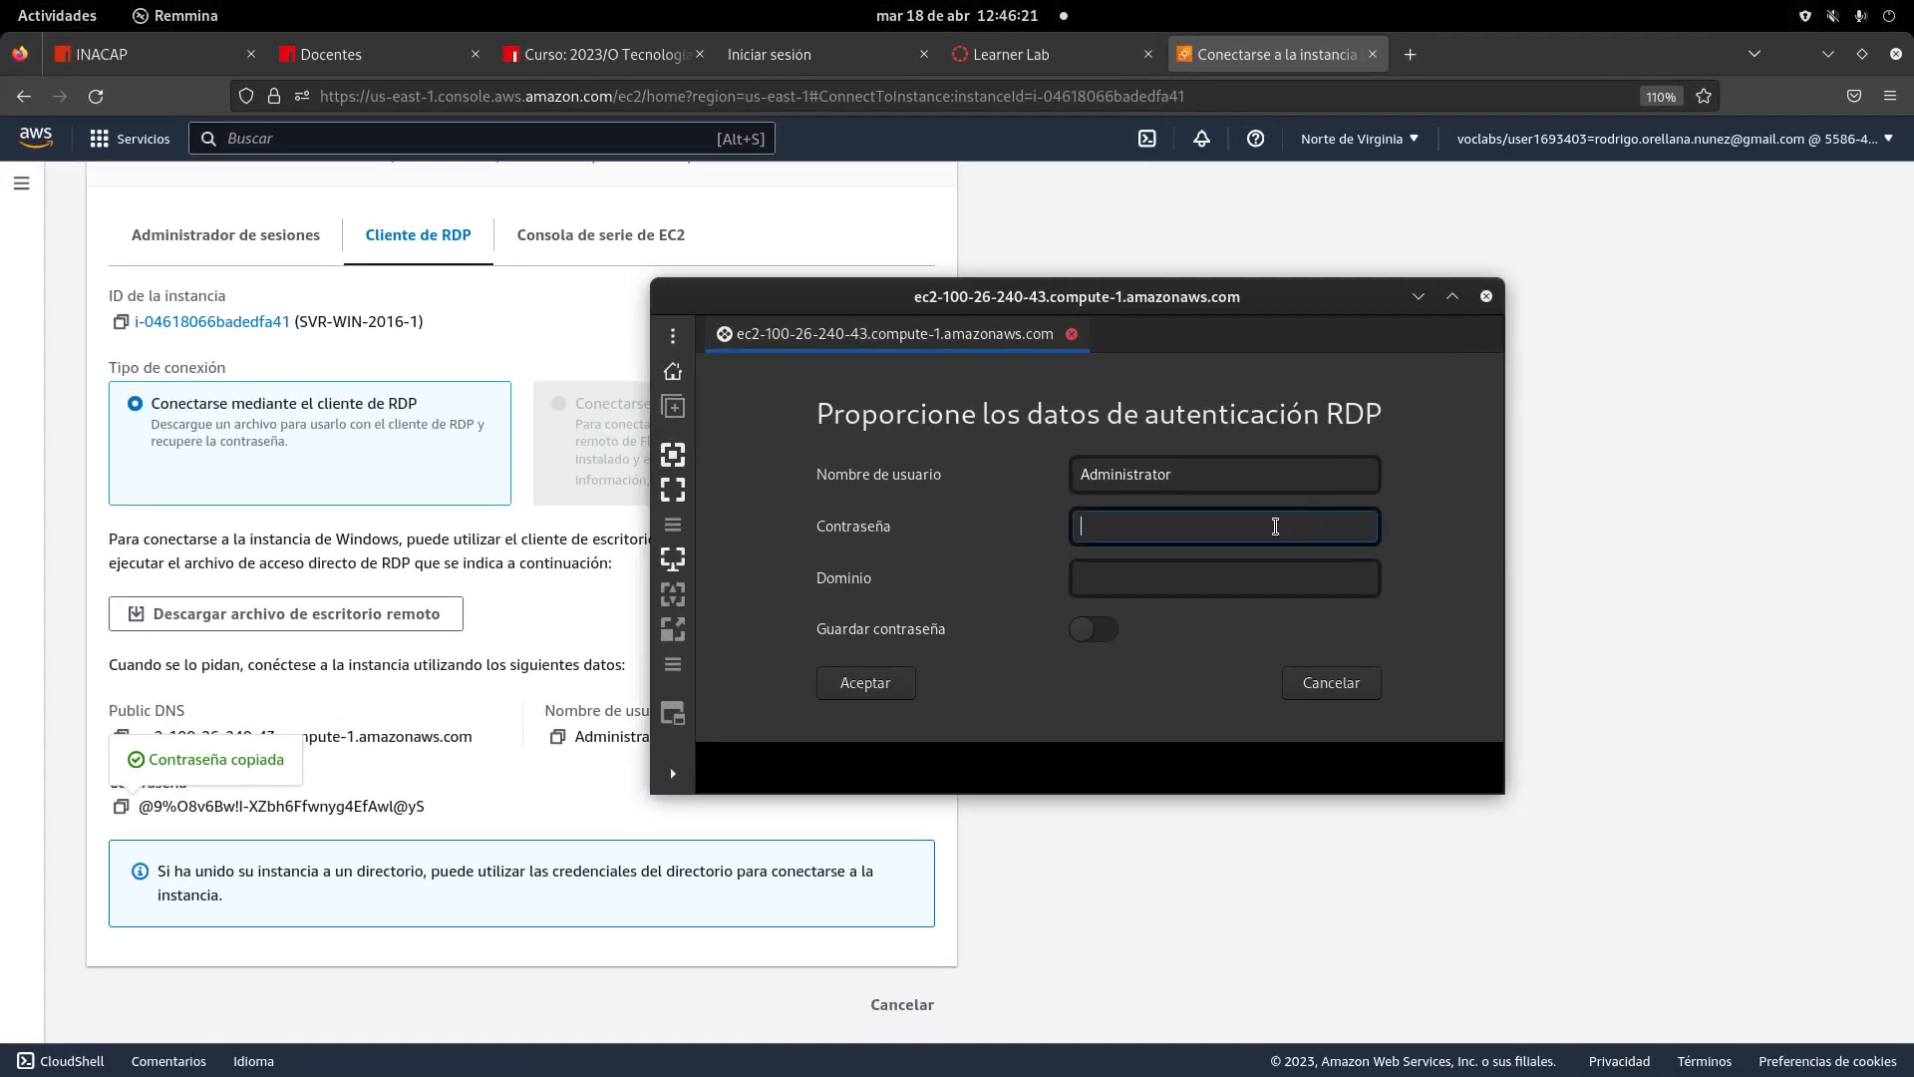
pyautogui.rightClick(1279, 530)
pyautogui.click(1317, 601)
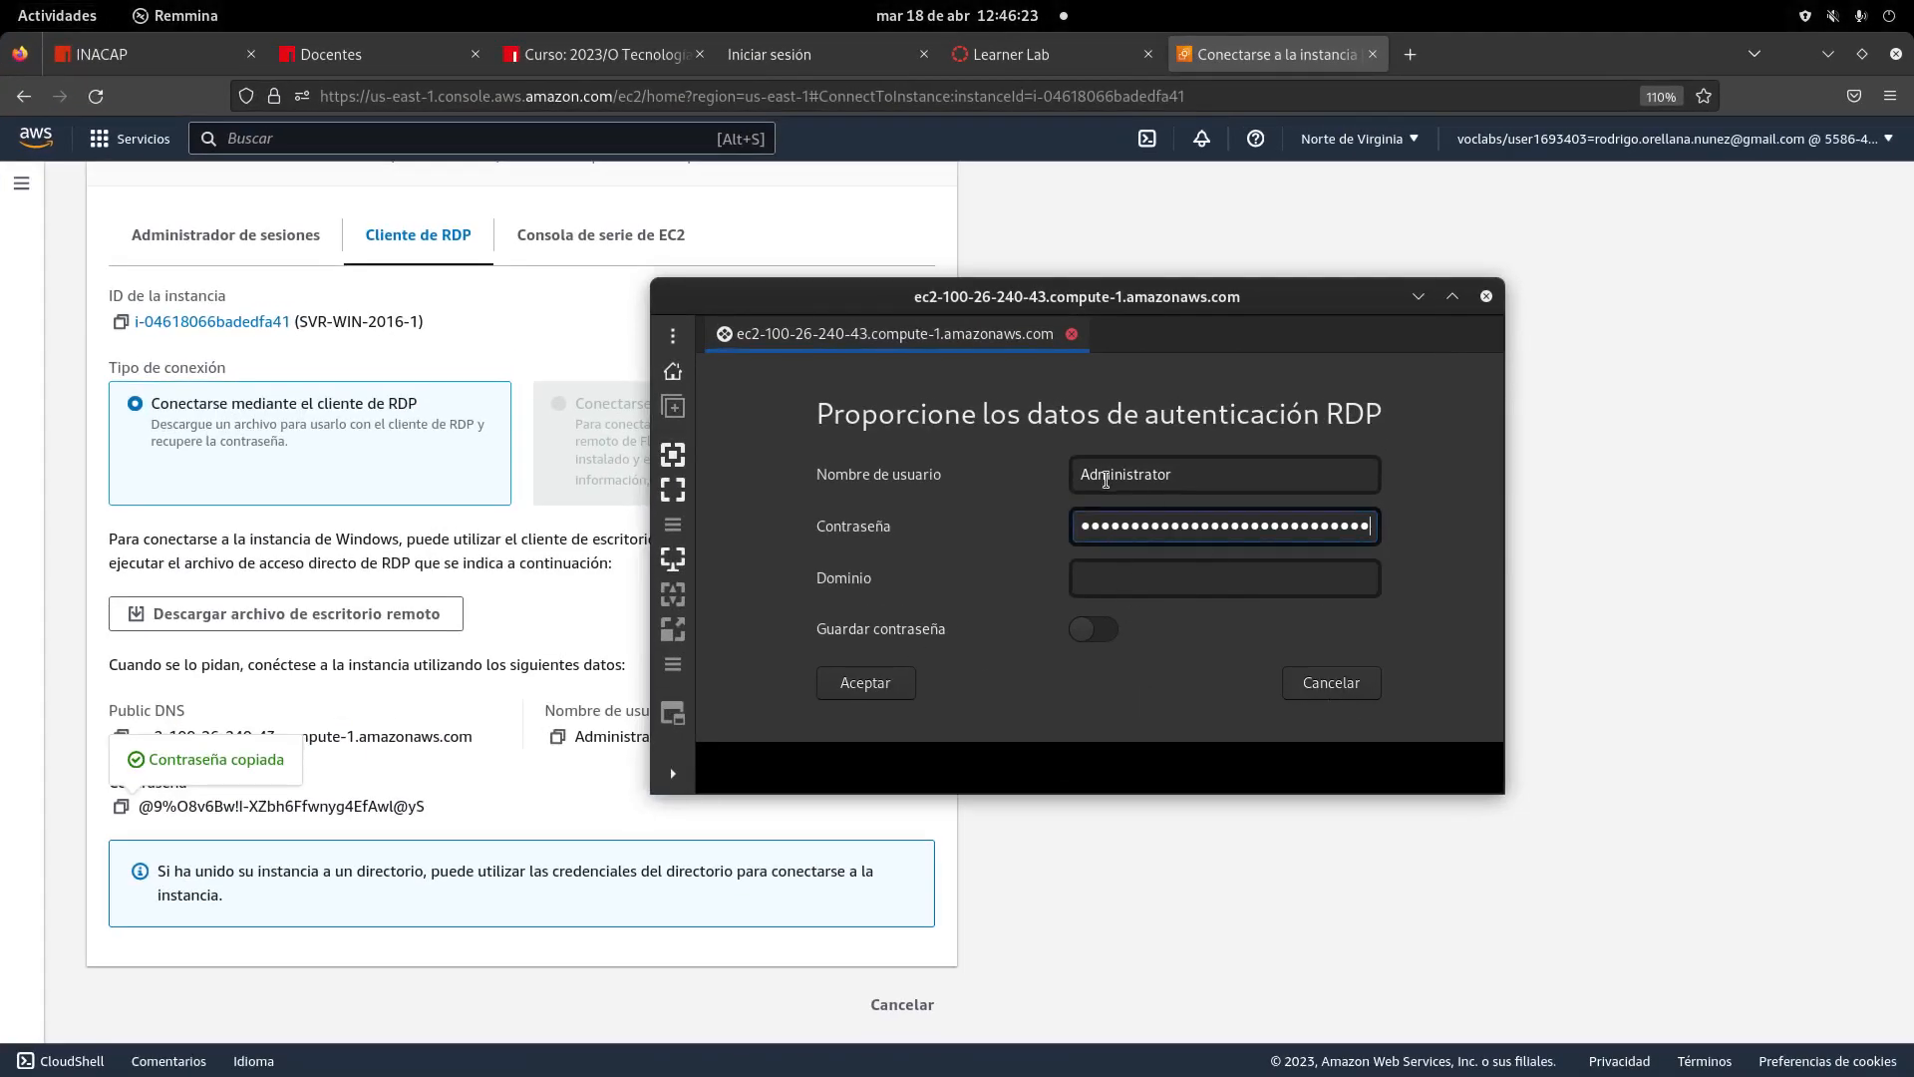
pyautogui.click(869, 683)
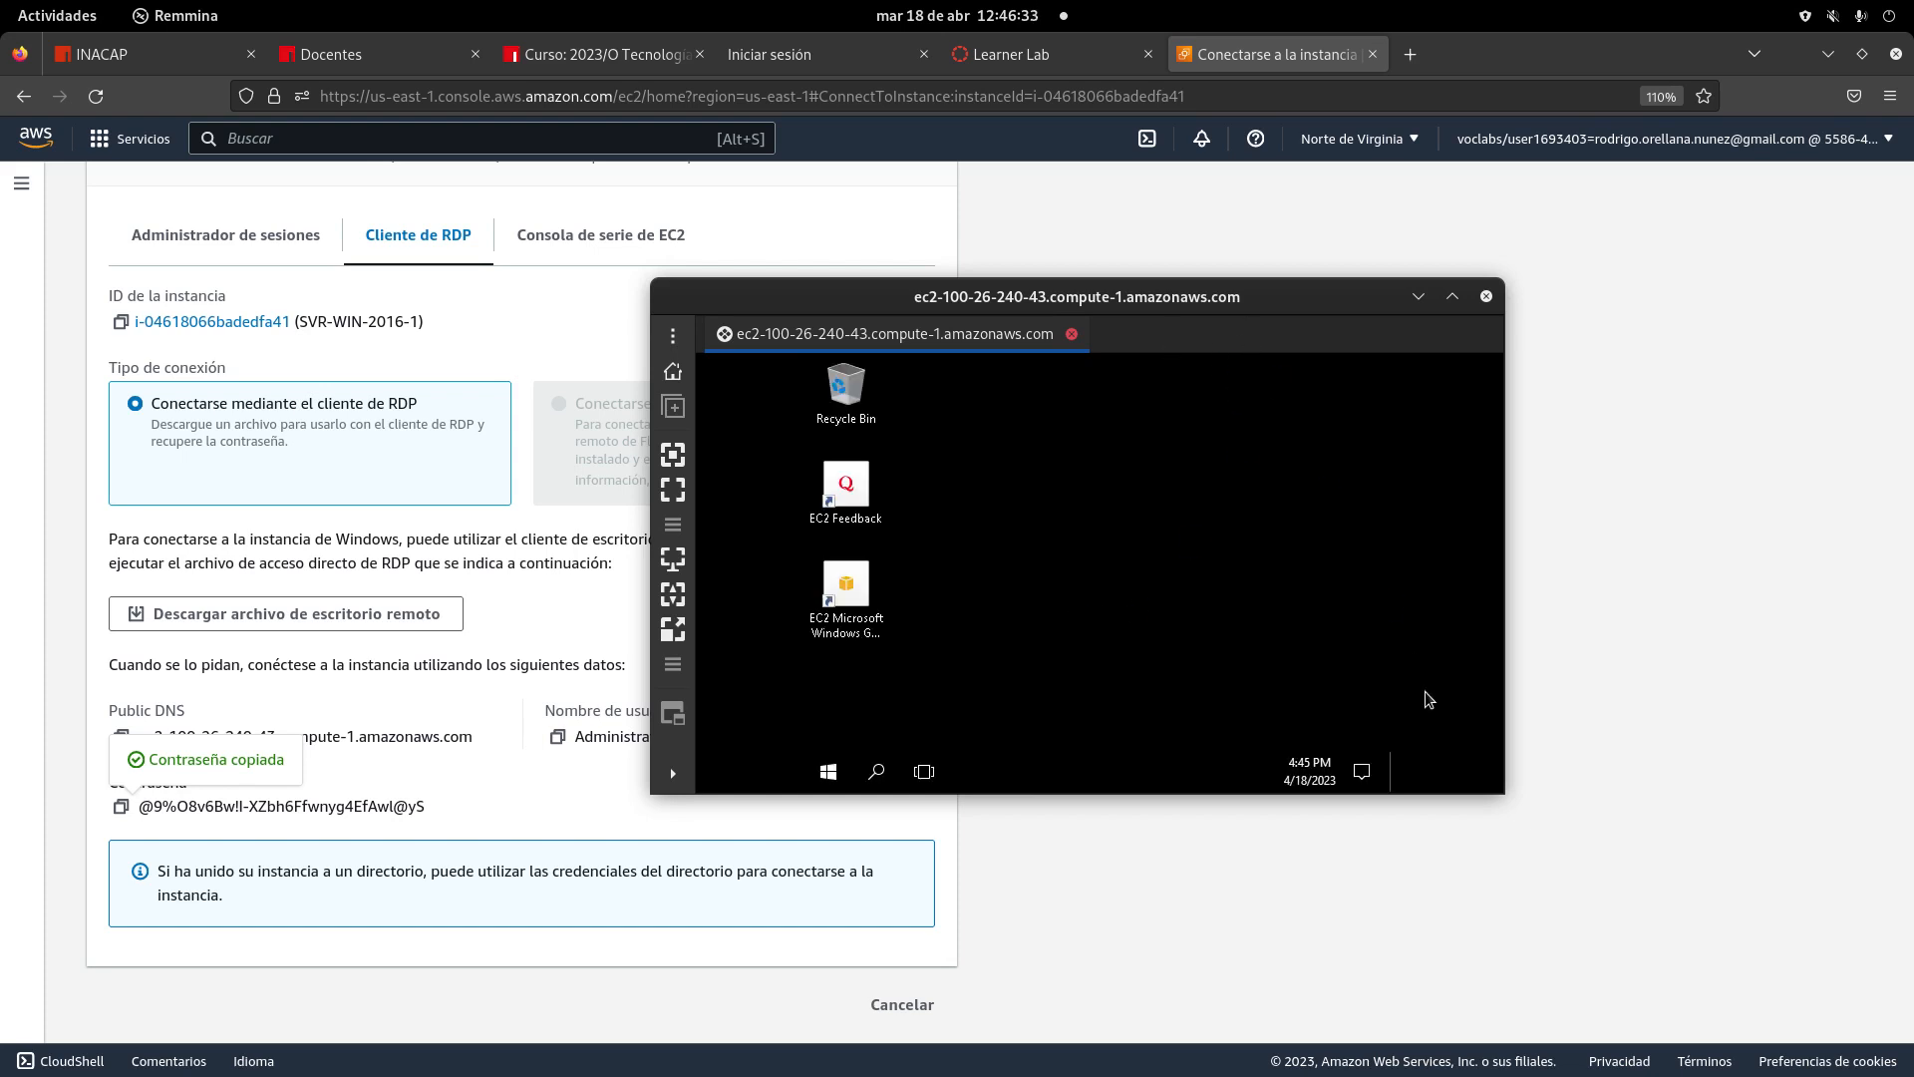
# - Move and enlarge the remote session window, fit it to the remote resolution, and display the session in full screen
pyautogui.moveTo(1338, 295); pyautogui.dragTo(1003, 126)
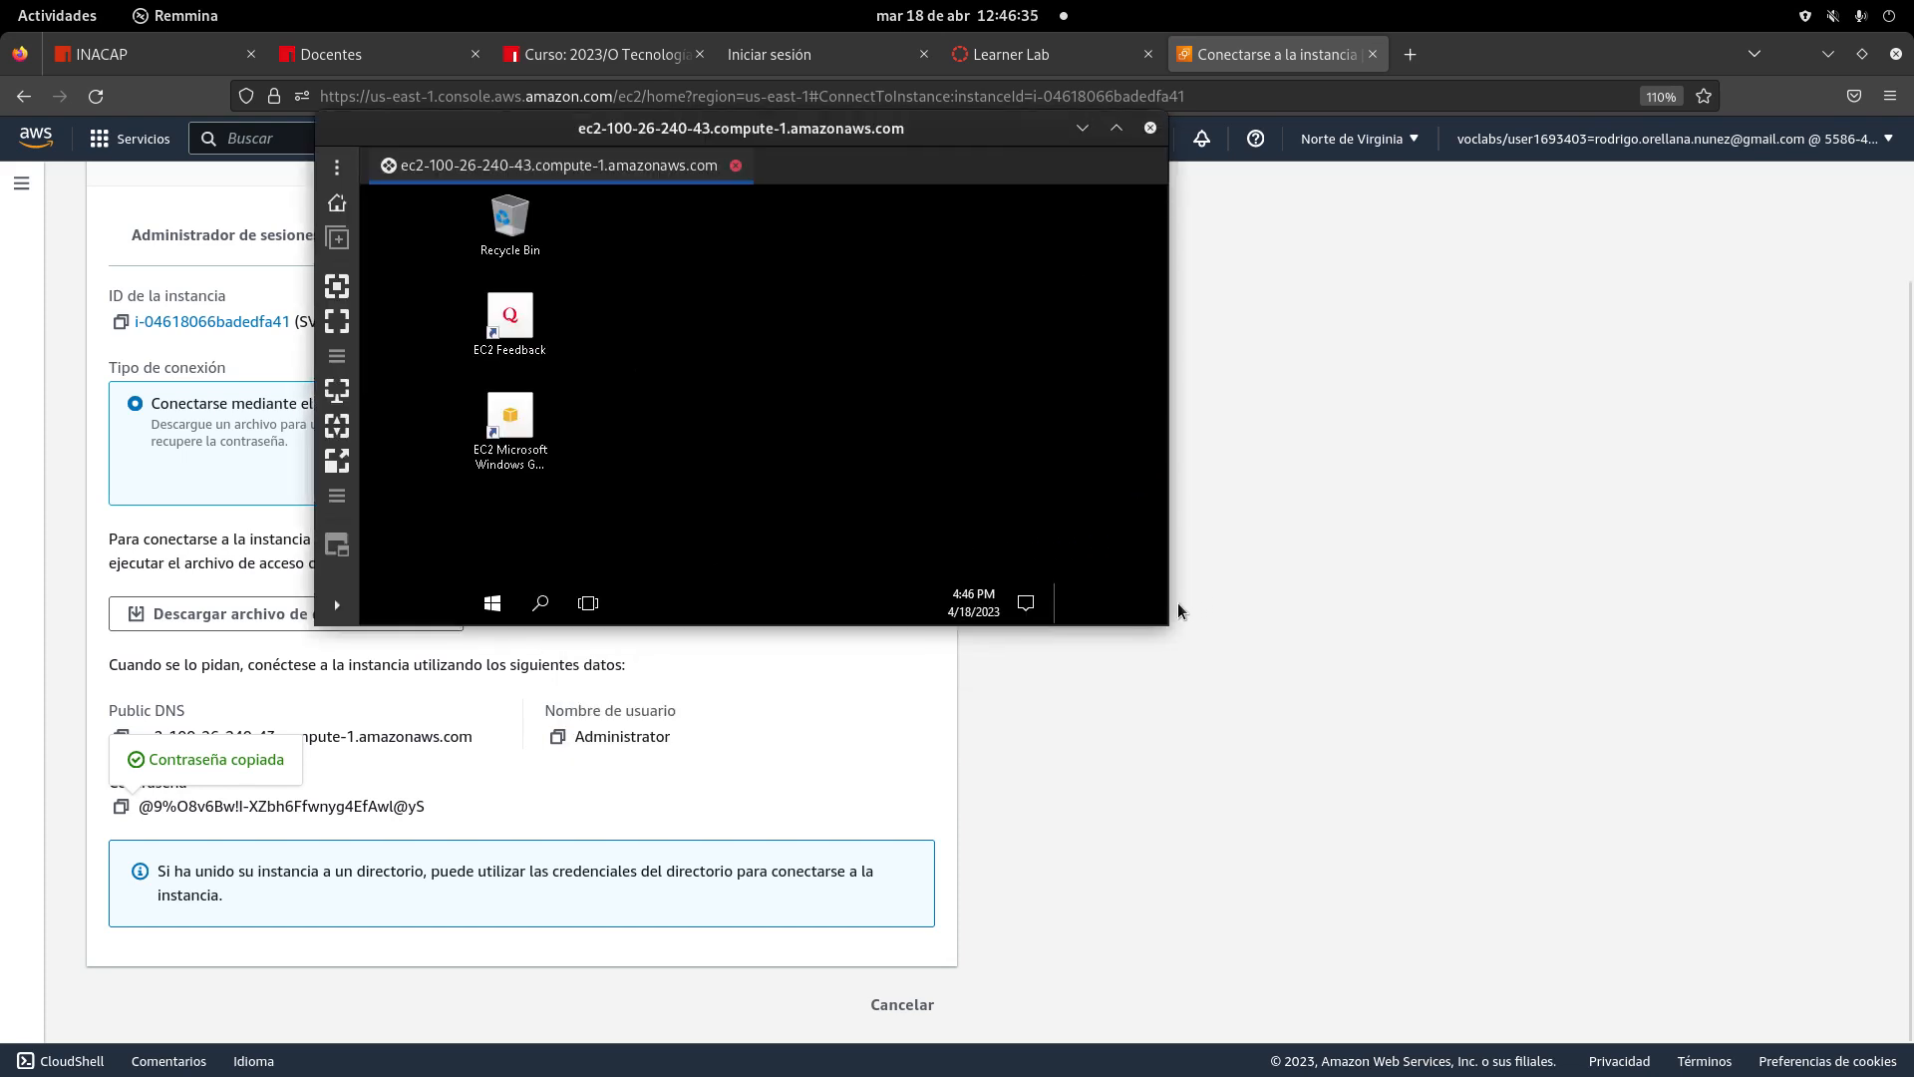
pyautogui.moveTo(1166, 625); pyautogui.dragTo(1574, 924)
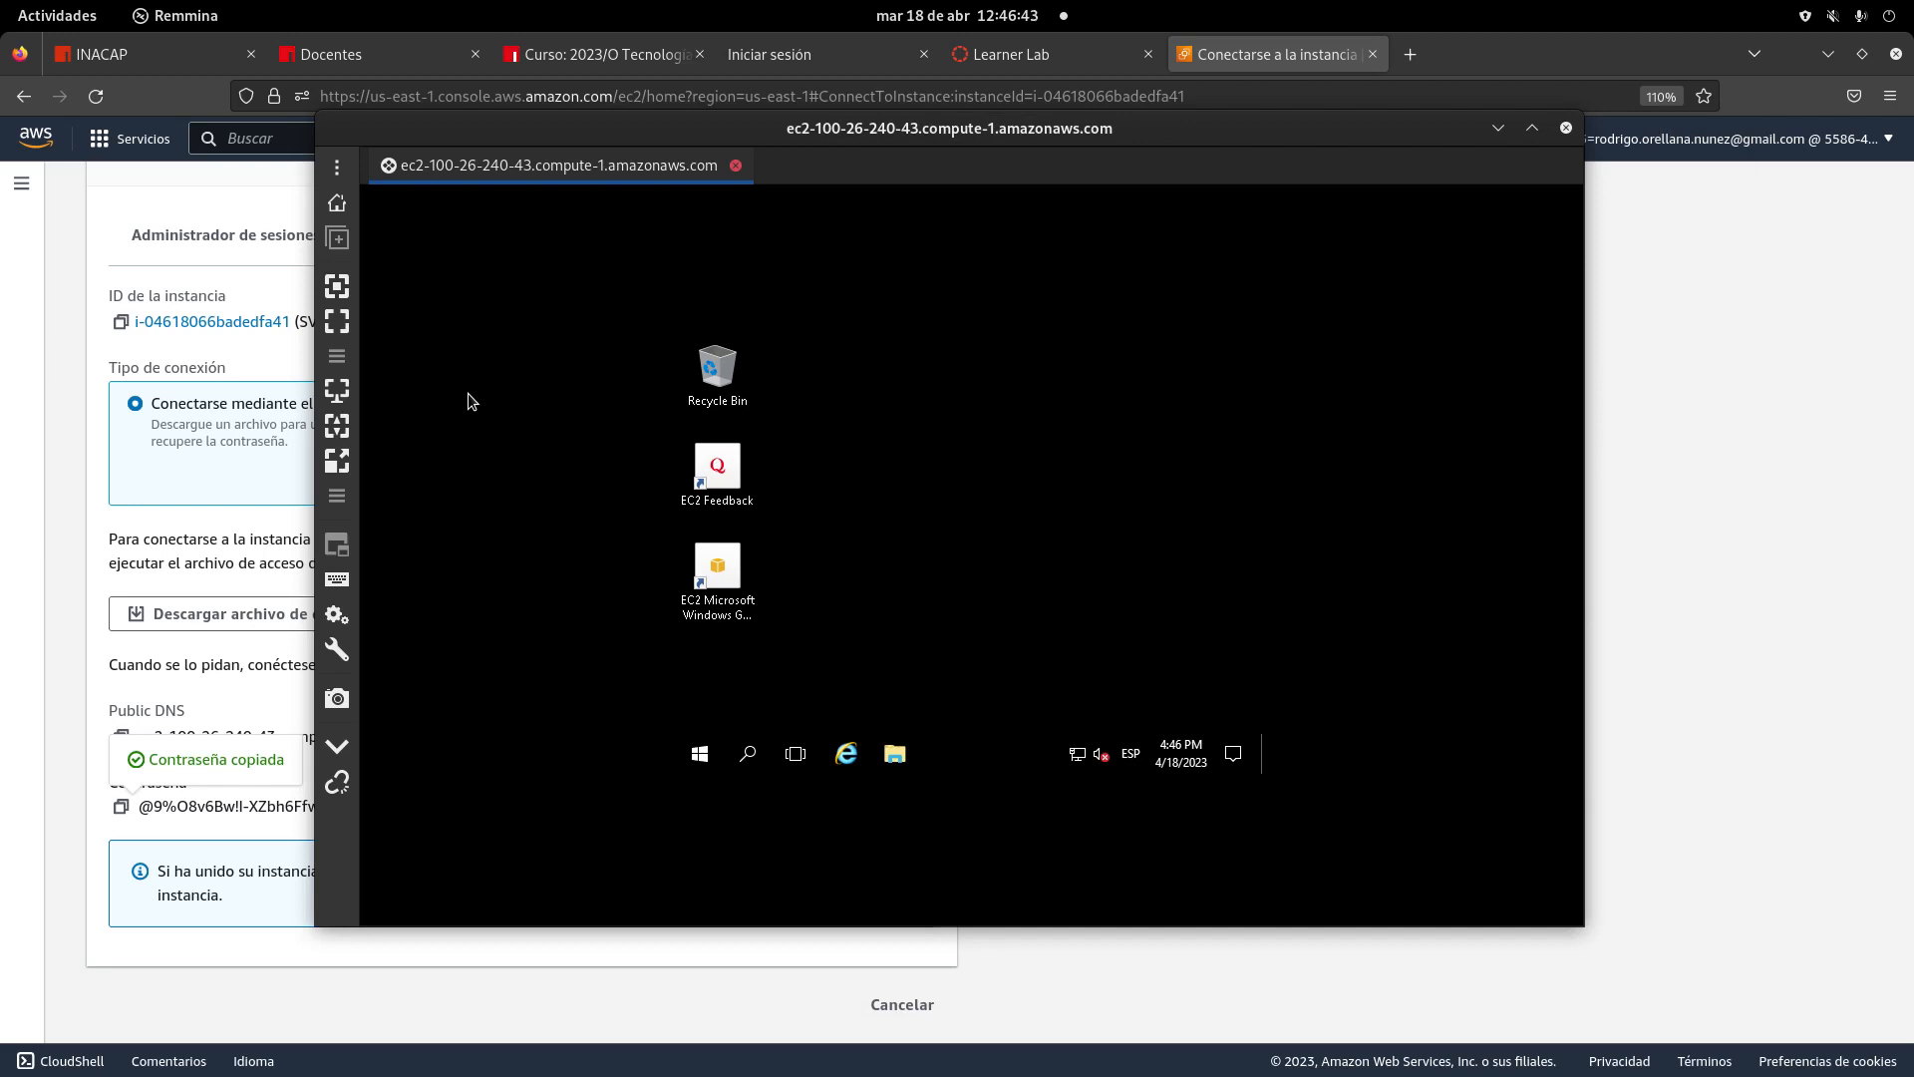
pyautogui.click(337, 287)
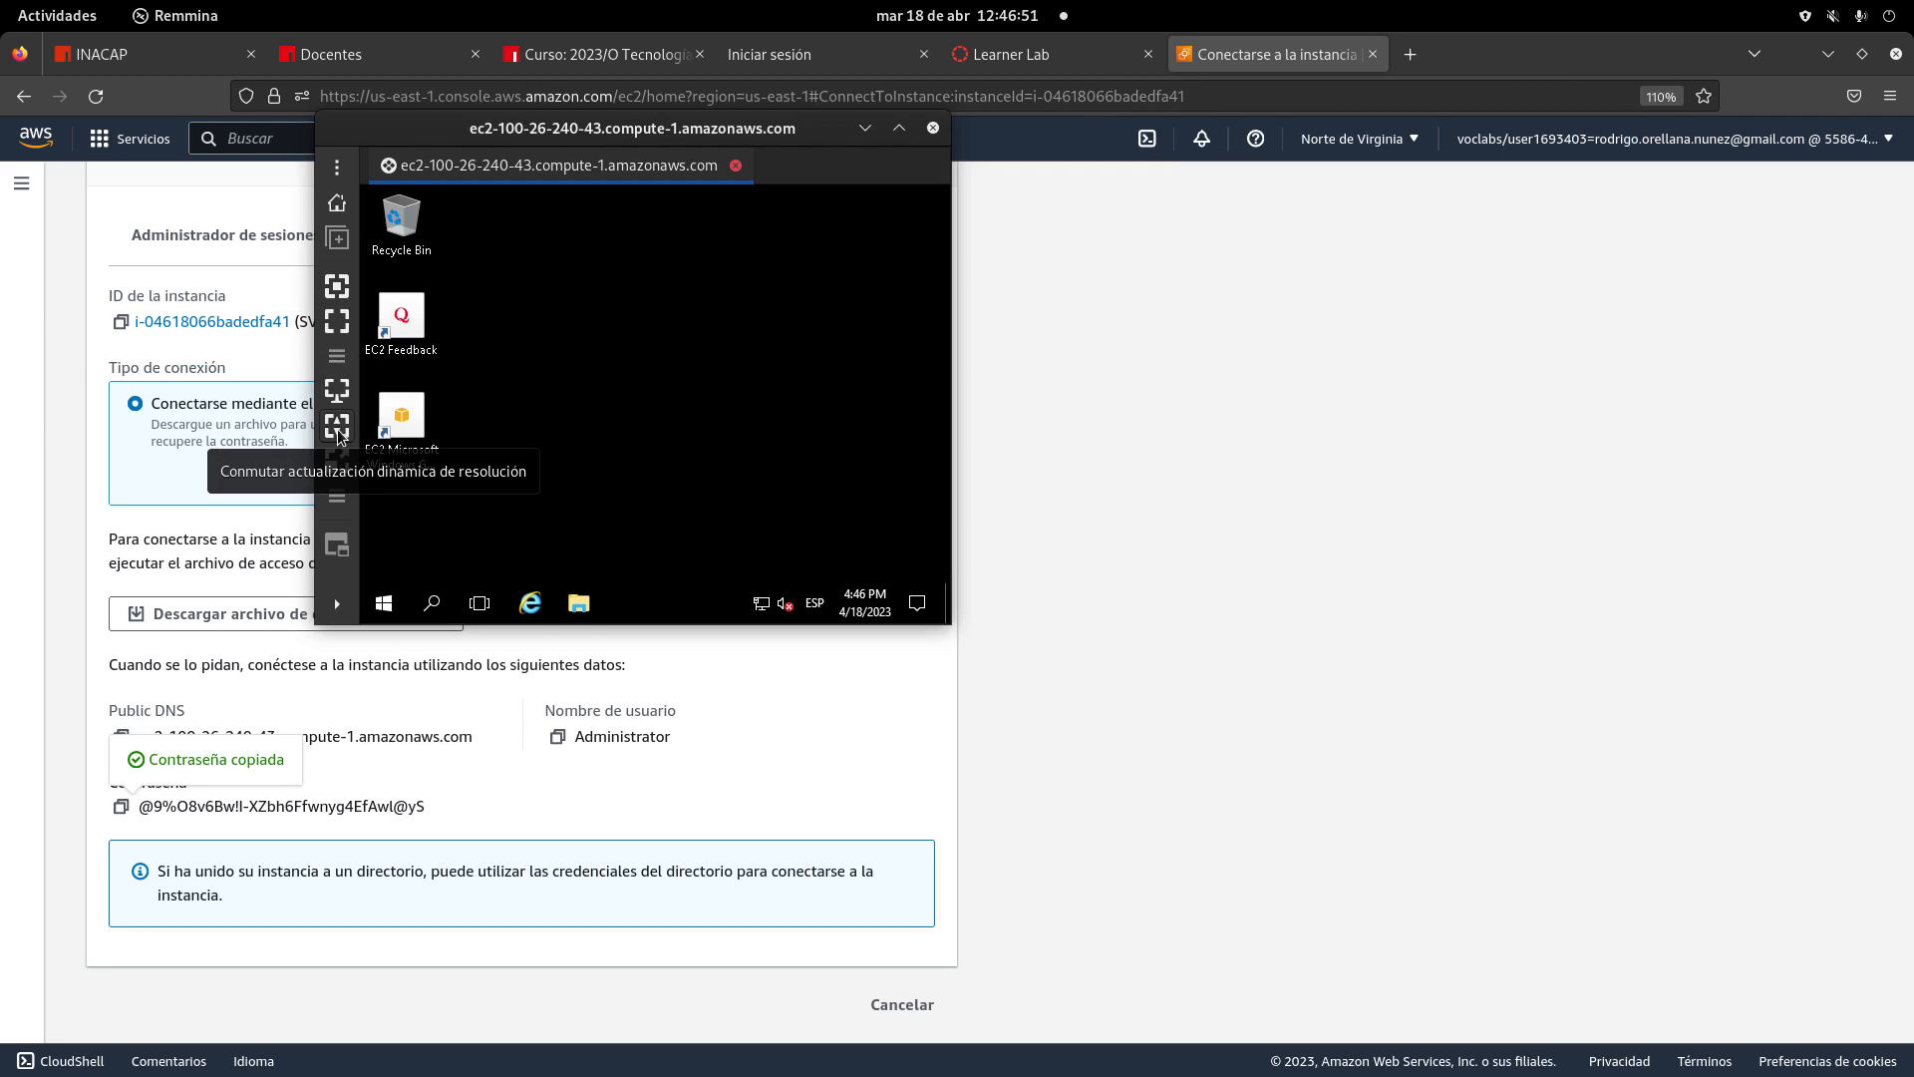
pyautogui.click(337, 463)
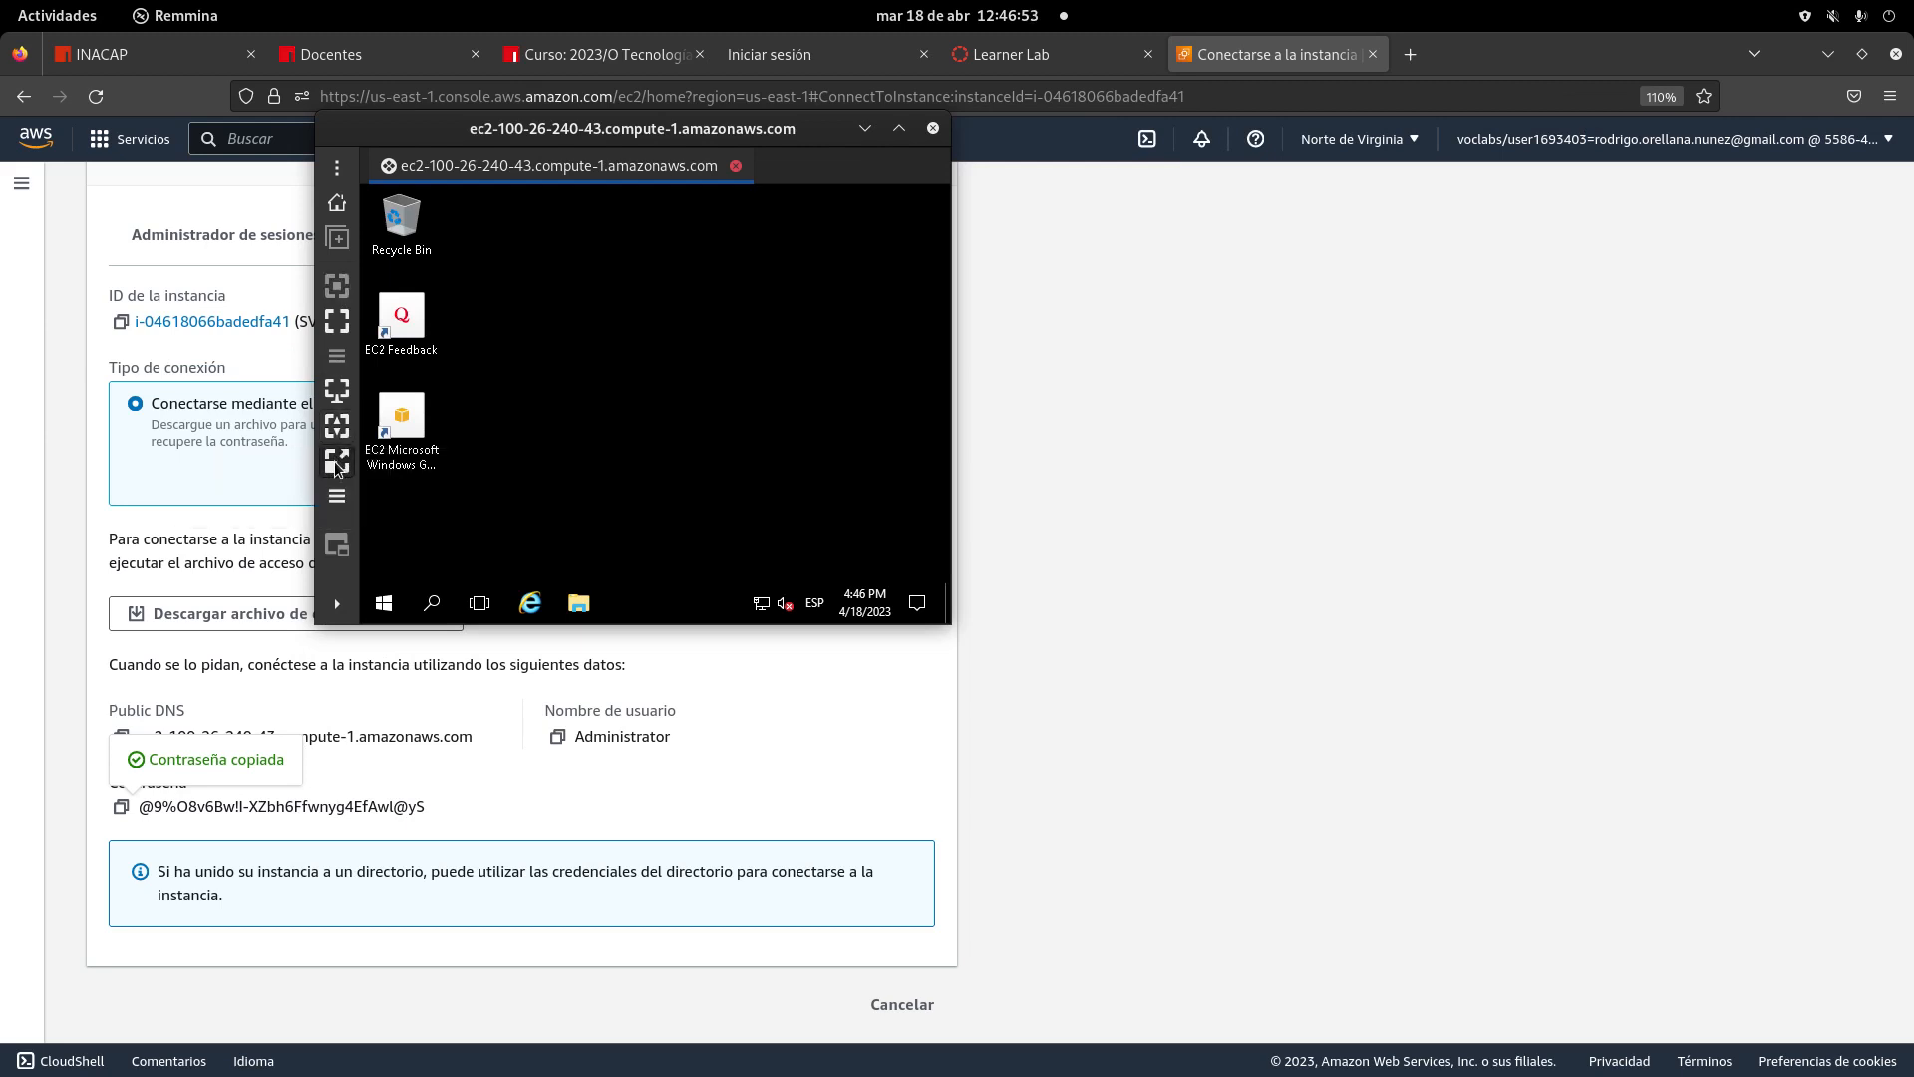
pyautogui.click(337, 321)
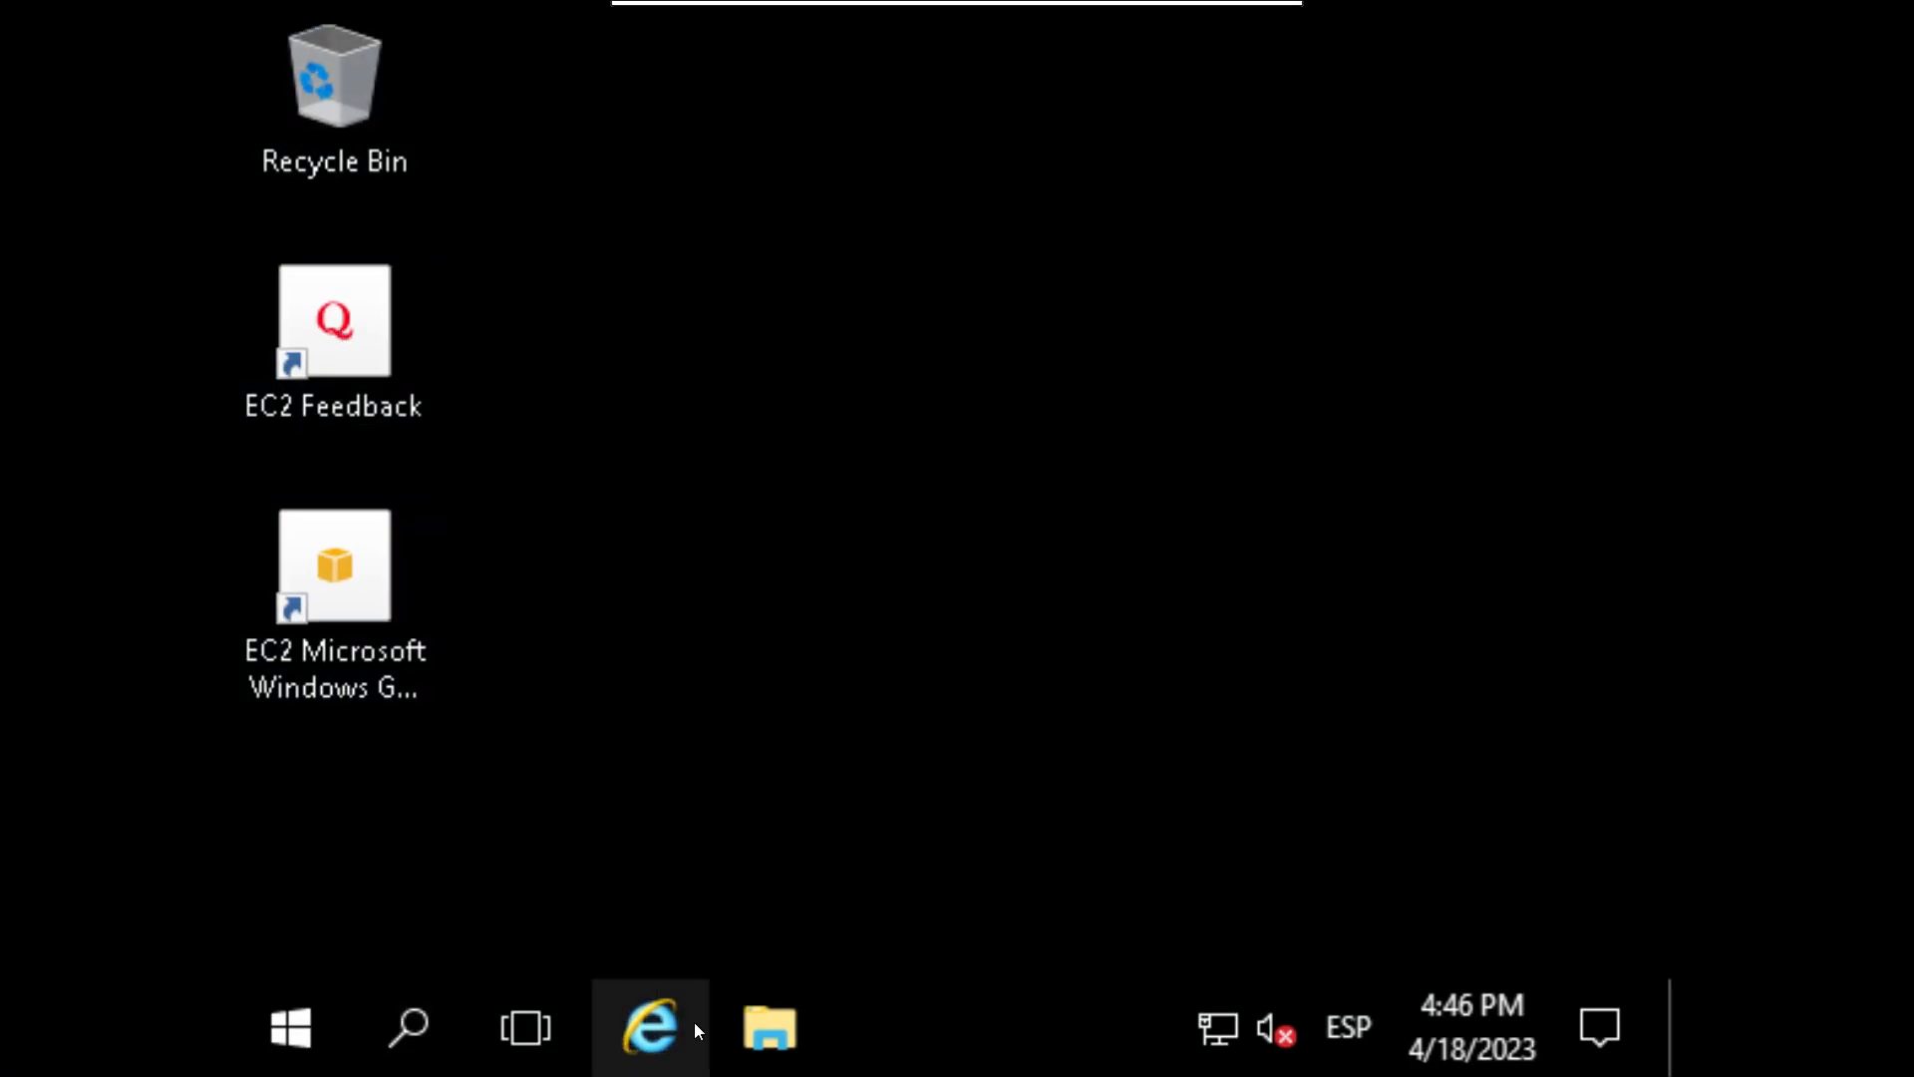
# - Open the remote computer's system properties and review its Windows edition, processor, memory, and computer name
pyautogui.click(750, 1019)
pyautogui.rightClick(436, 580)
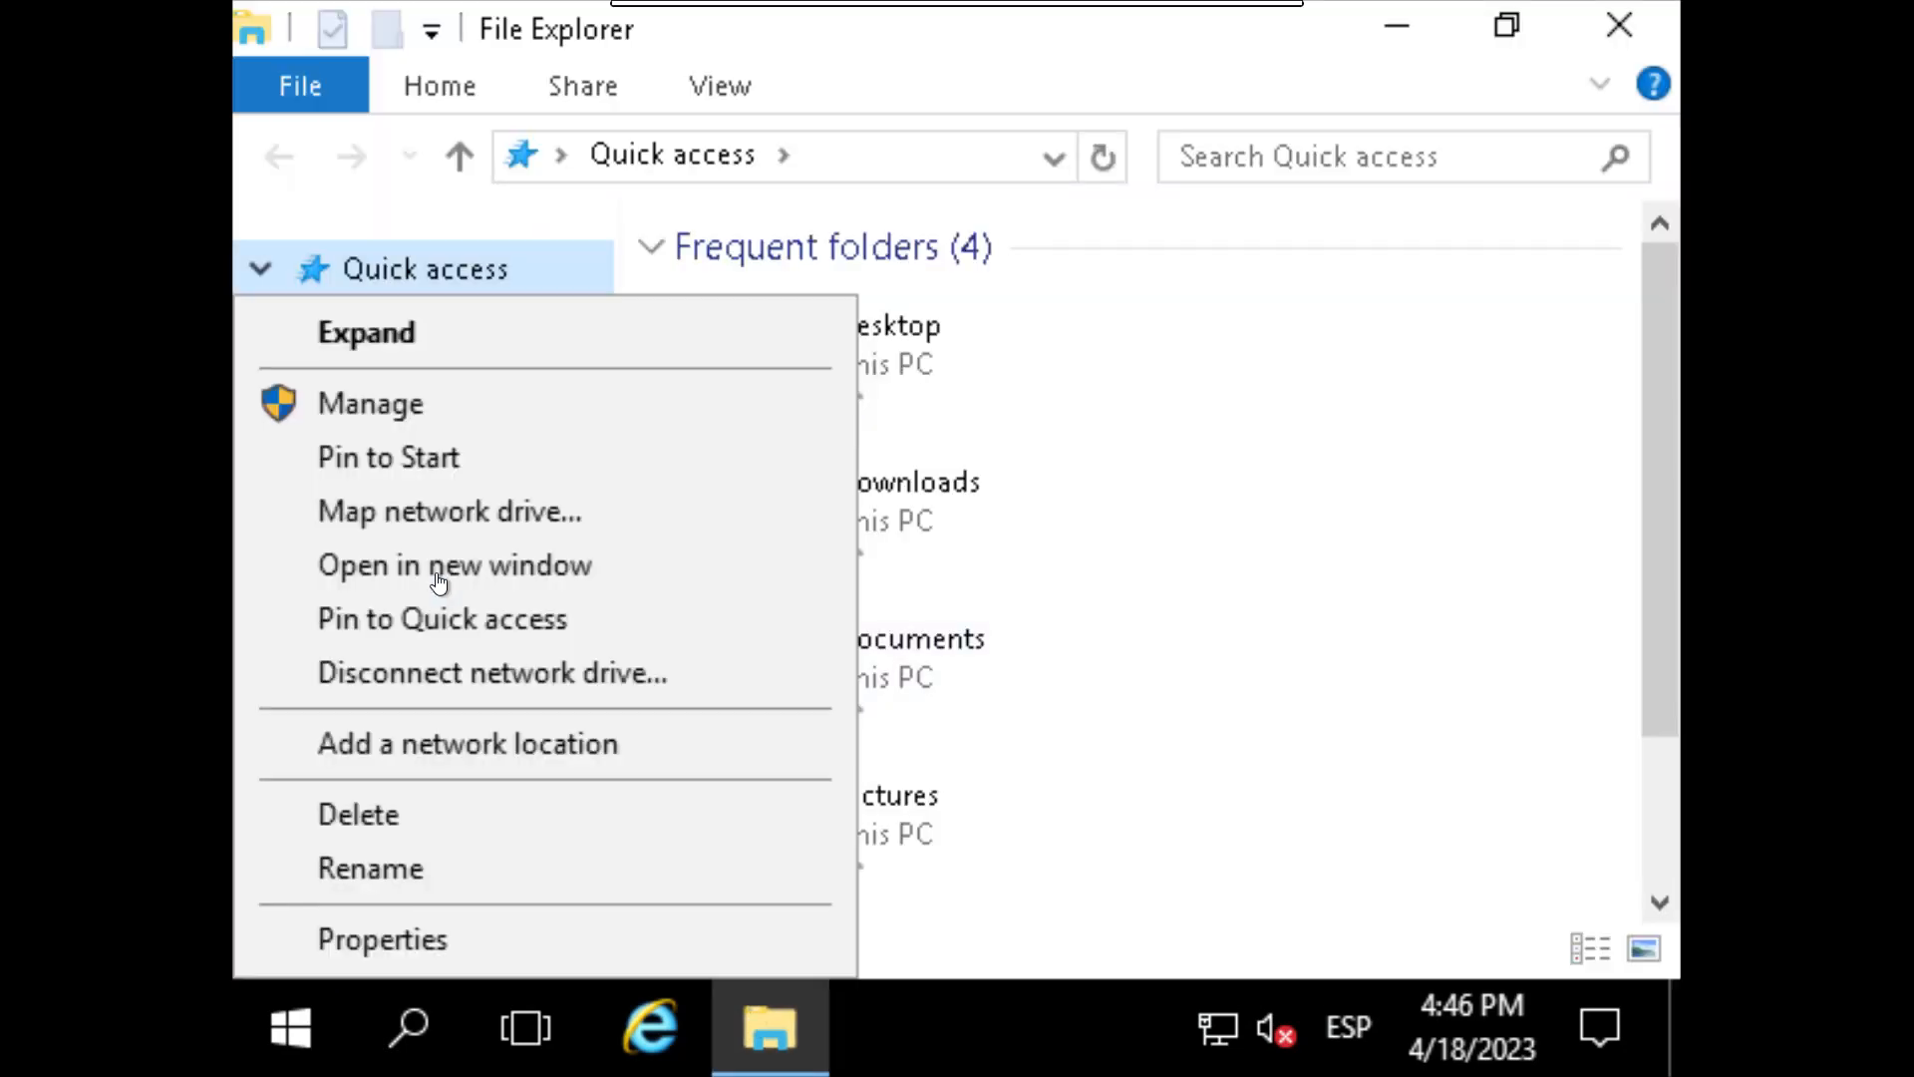
pyautogui.click(530, 931)
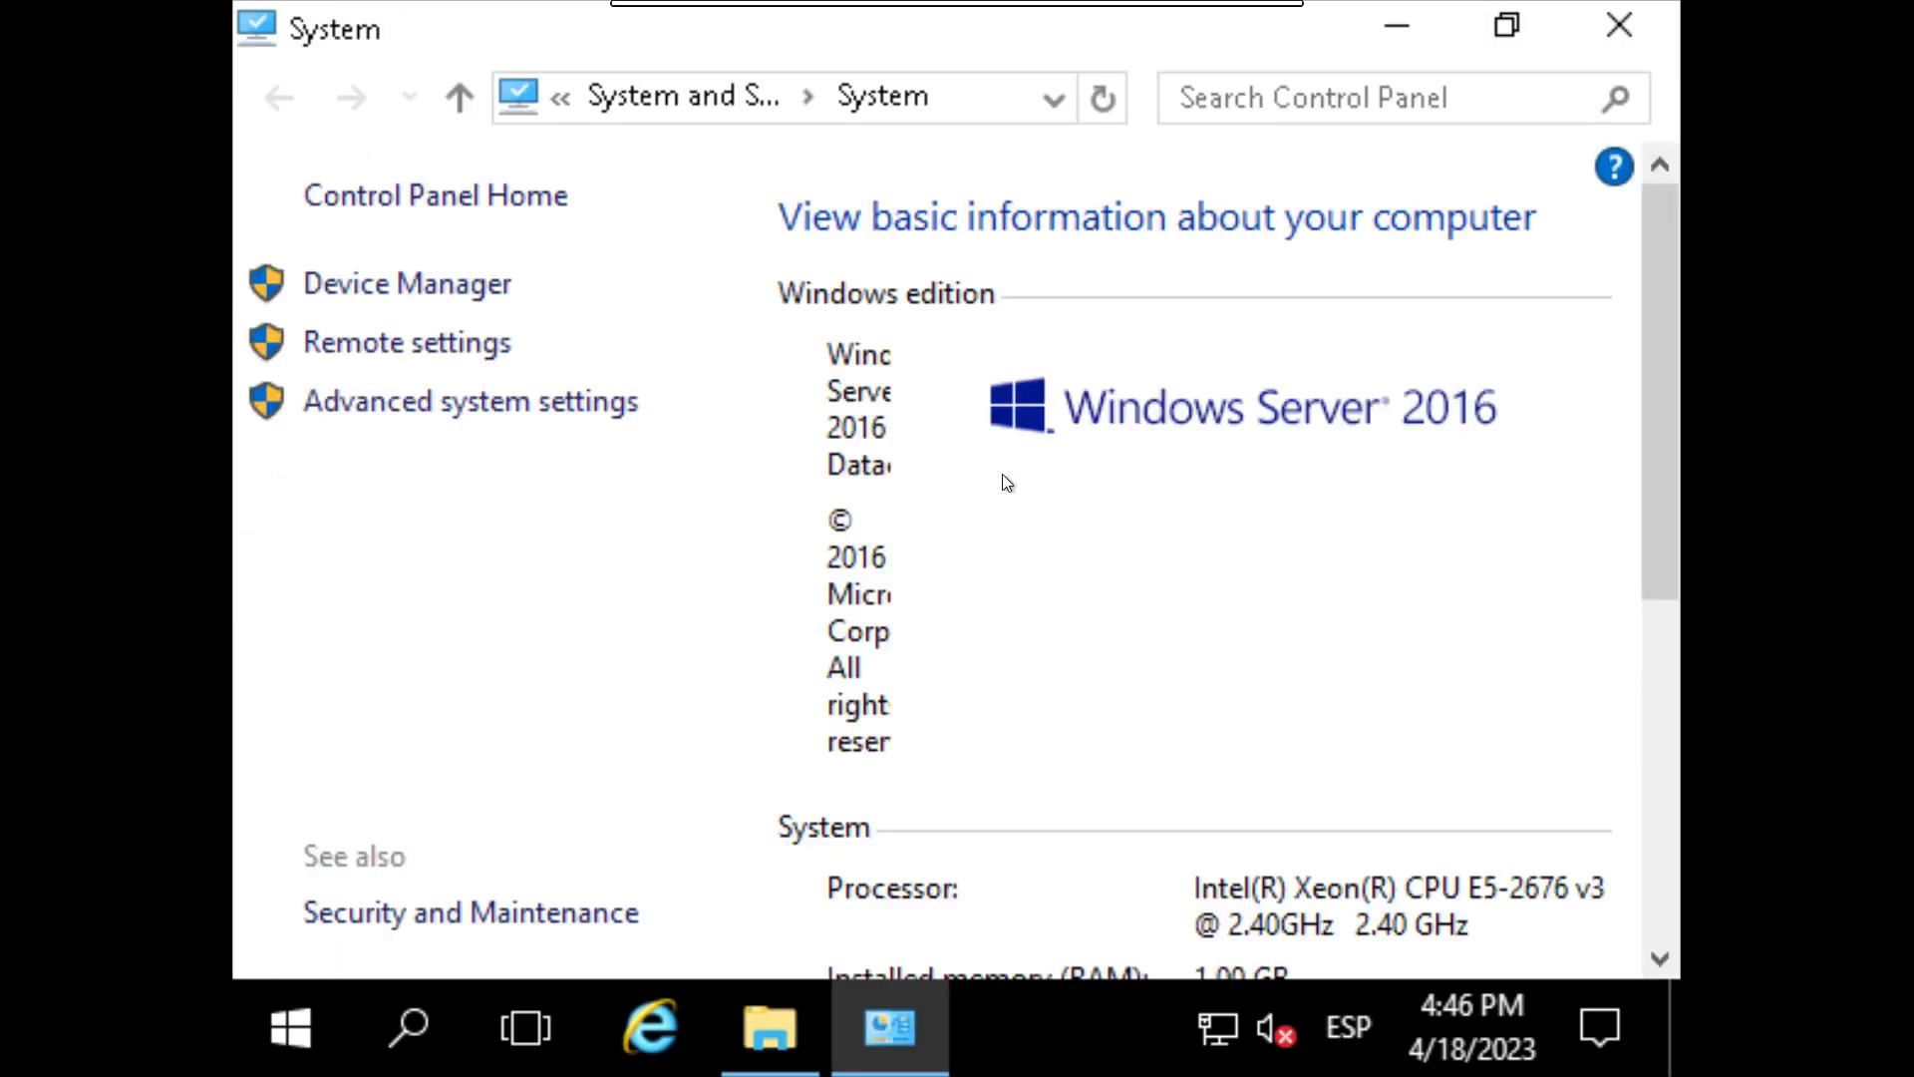
pyautogui.scroll(-2, 1005, 488)
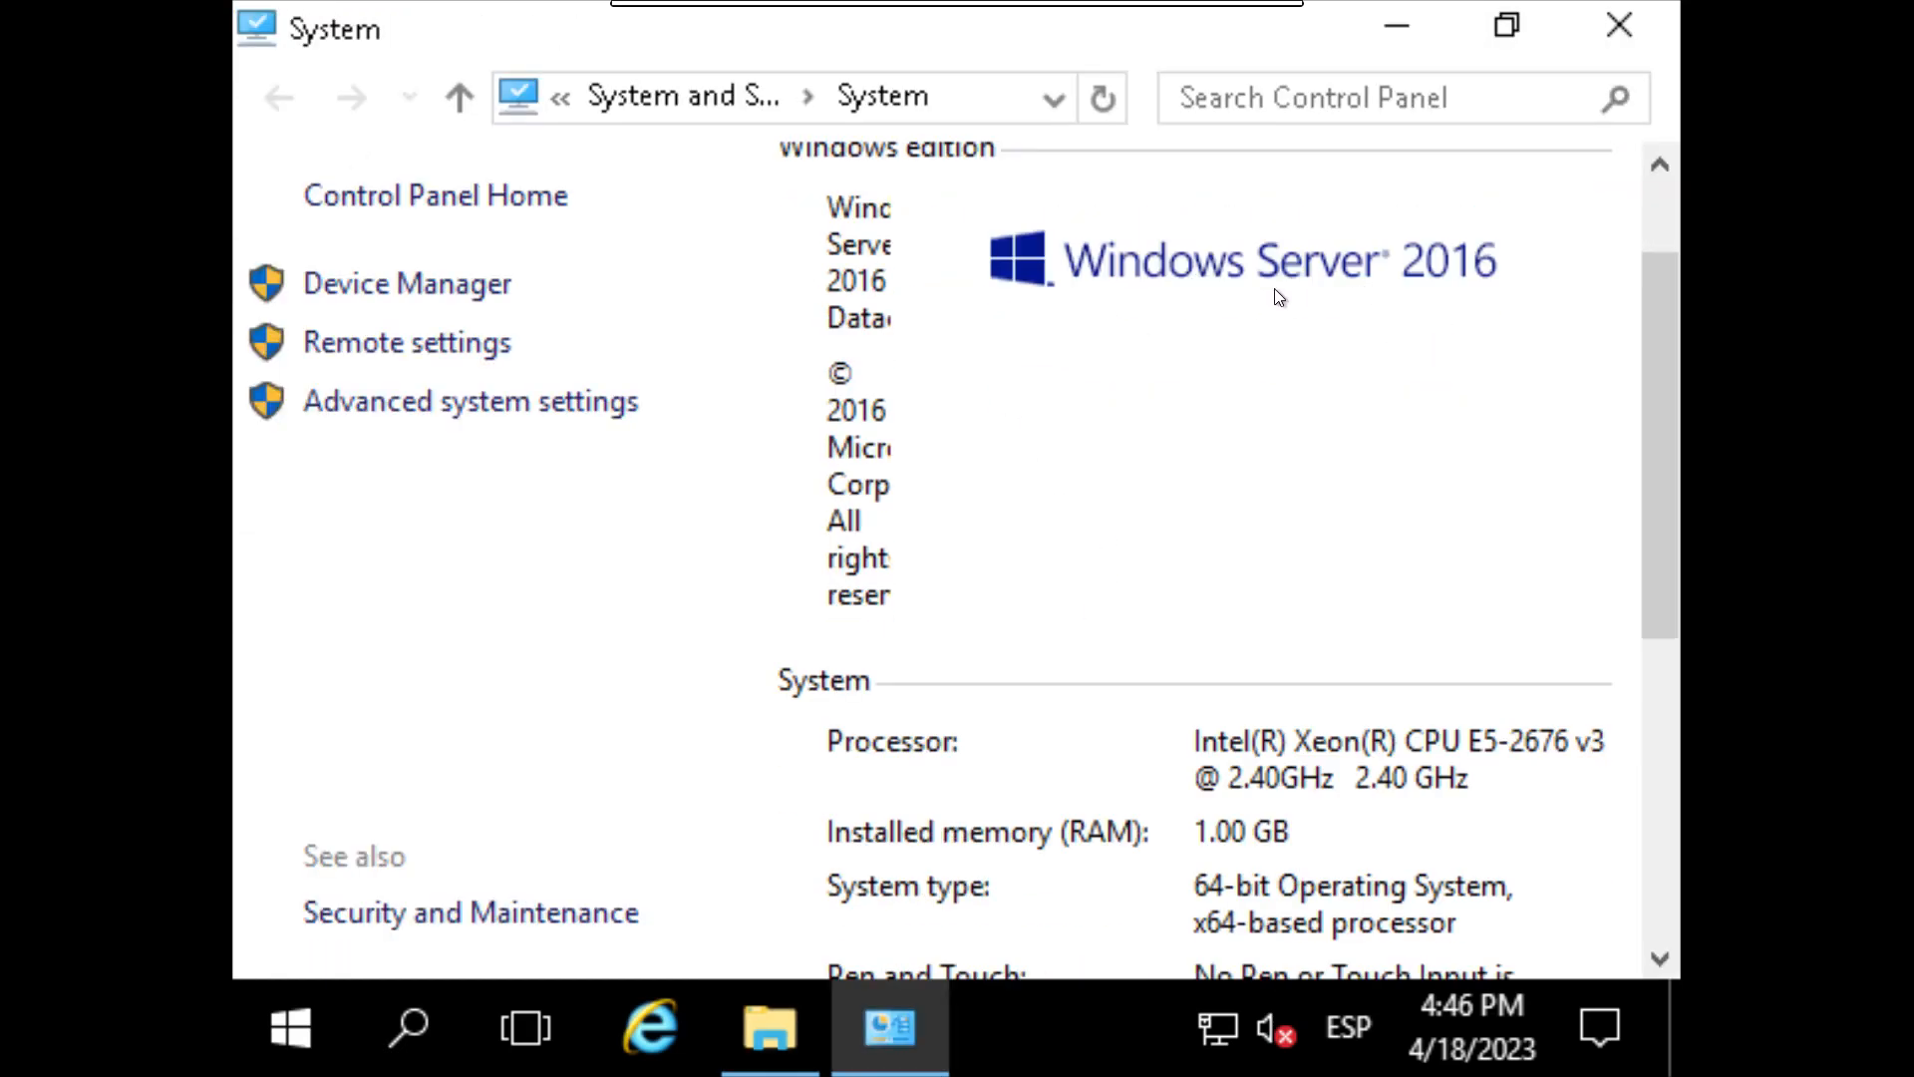
pyautogui.scroll(-2, 1256, 676)
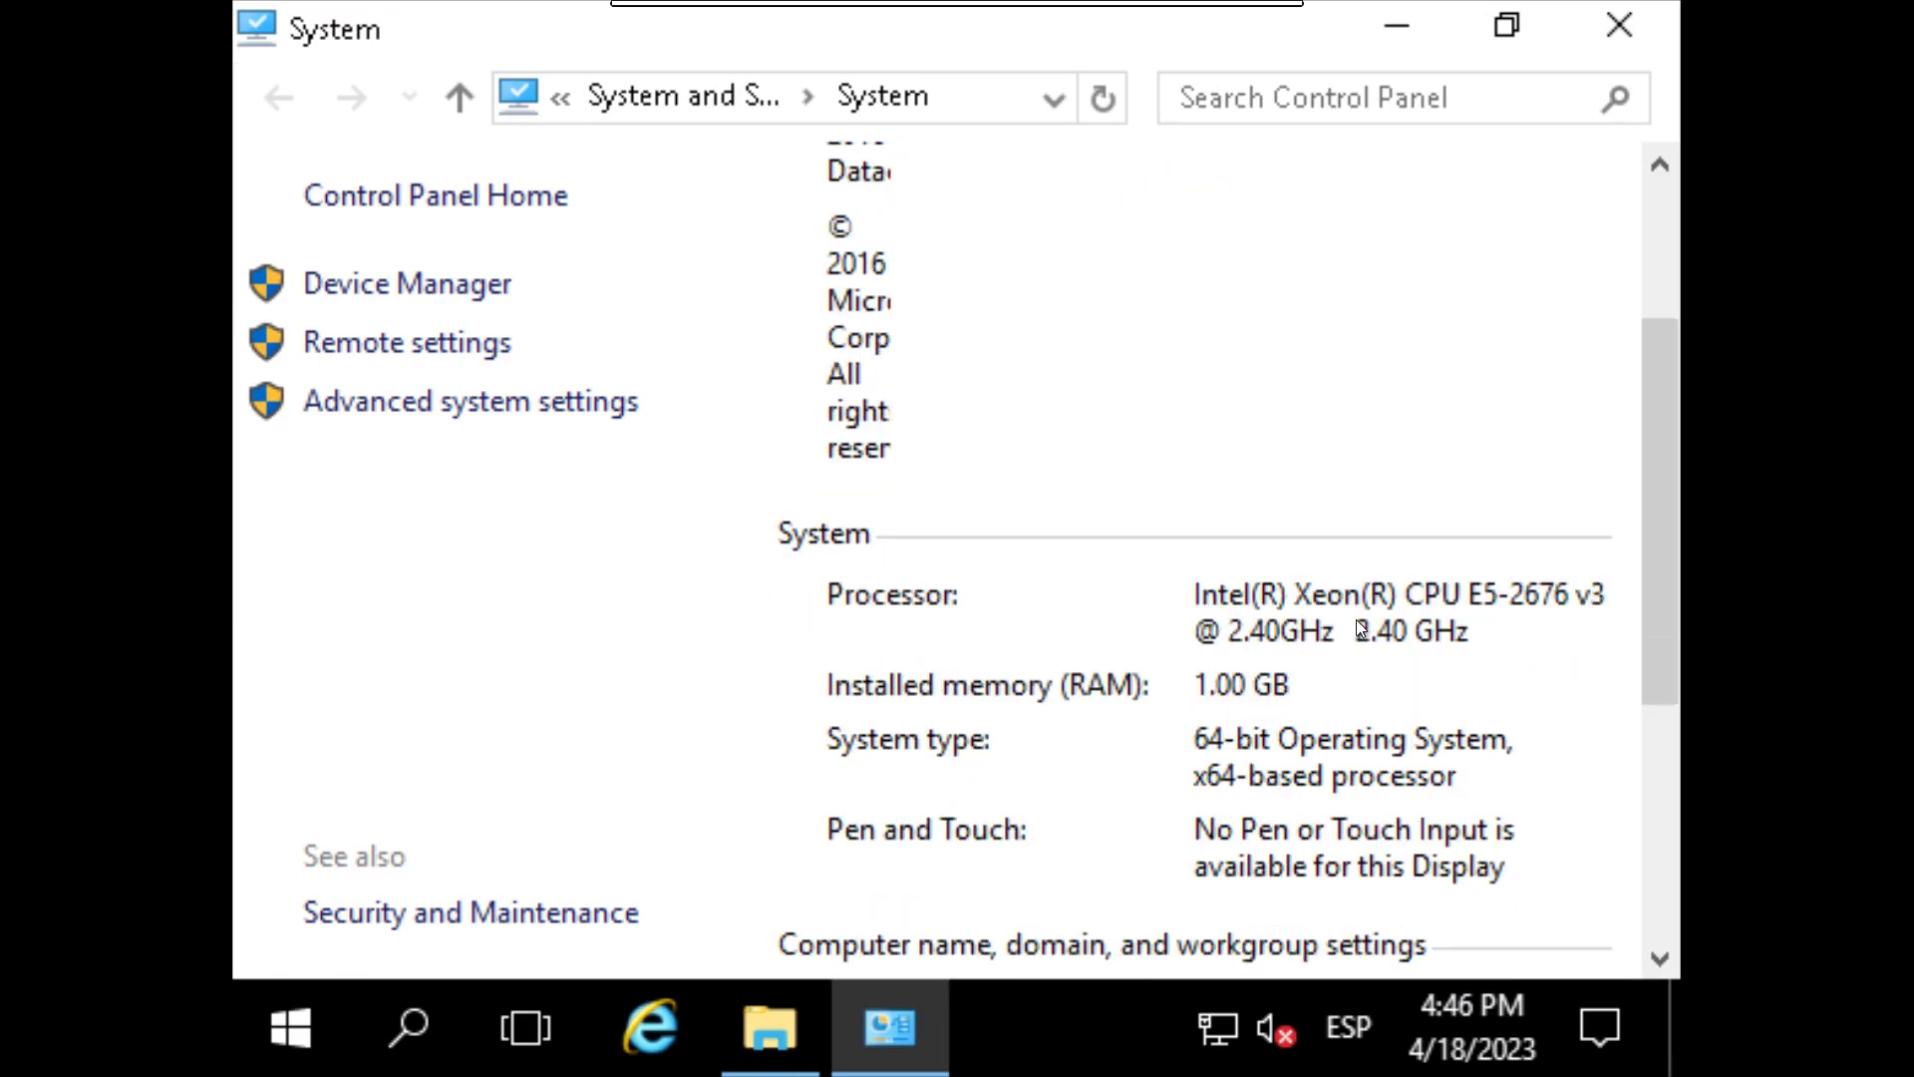
pyautogui.scroll(-4, 1356, 619)
pyautogui.scroll(4, 1356, 619)
pyautogui.scroll(-6, 1356, 619)
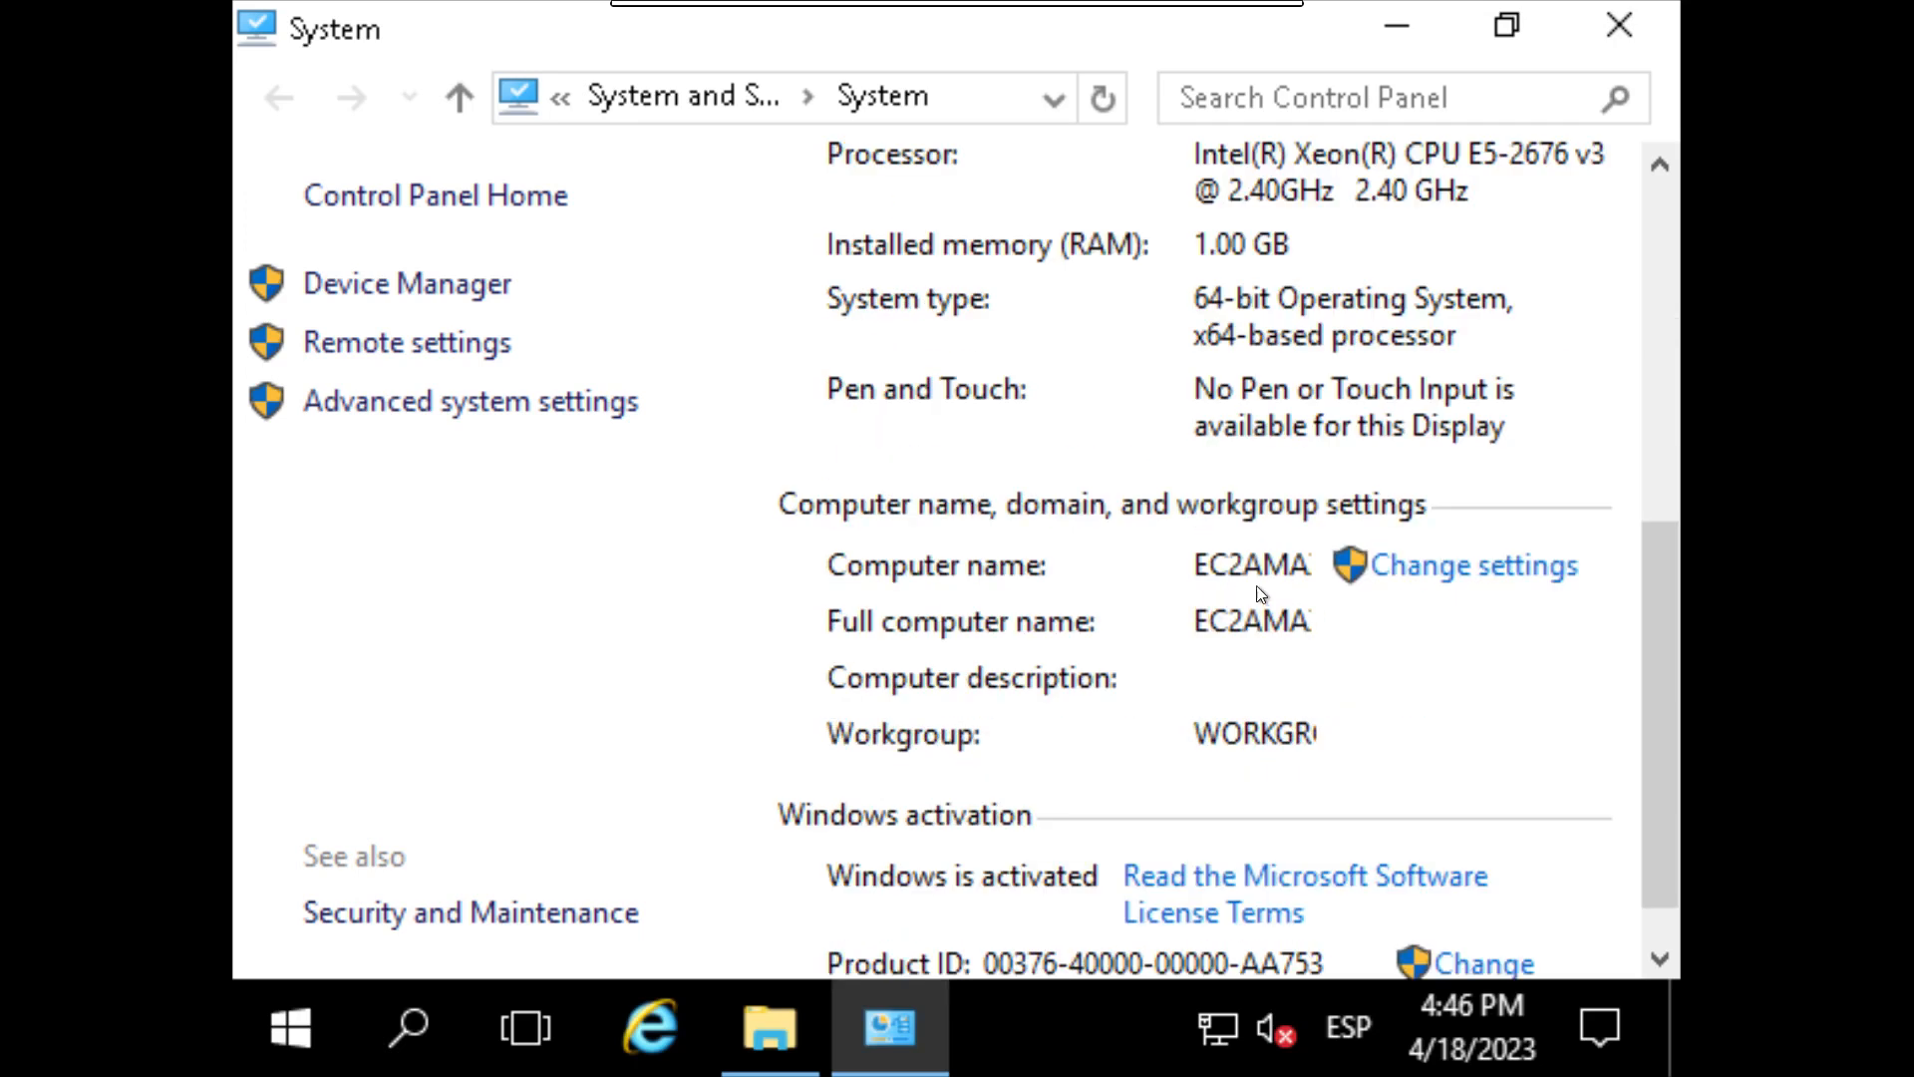
pyautogui.scroll(10, 1260, 594)
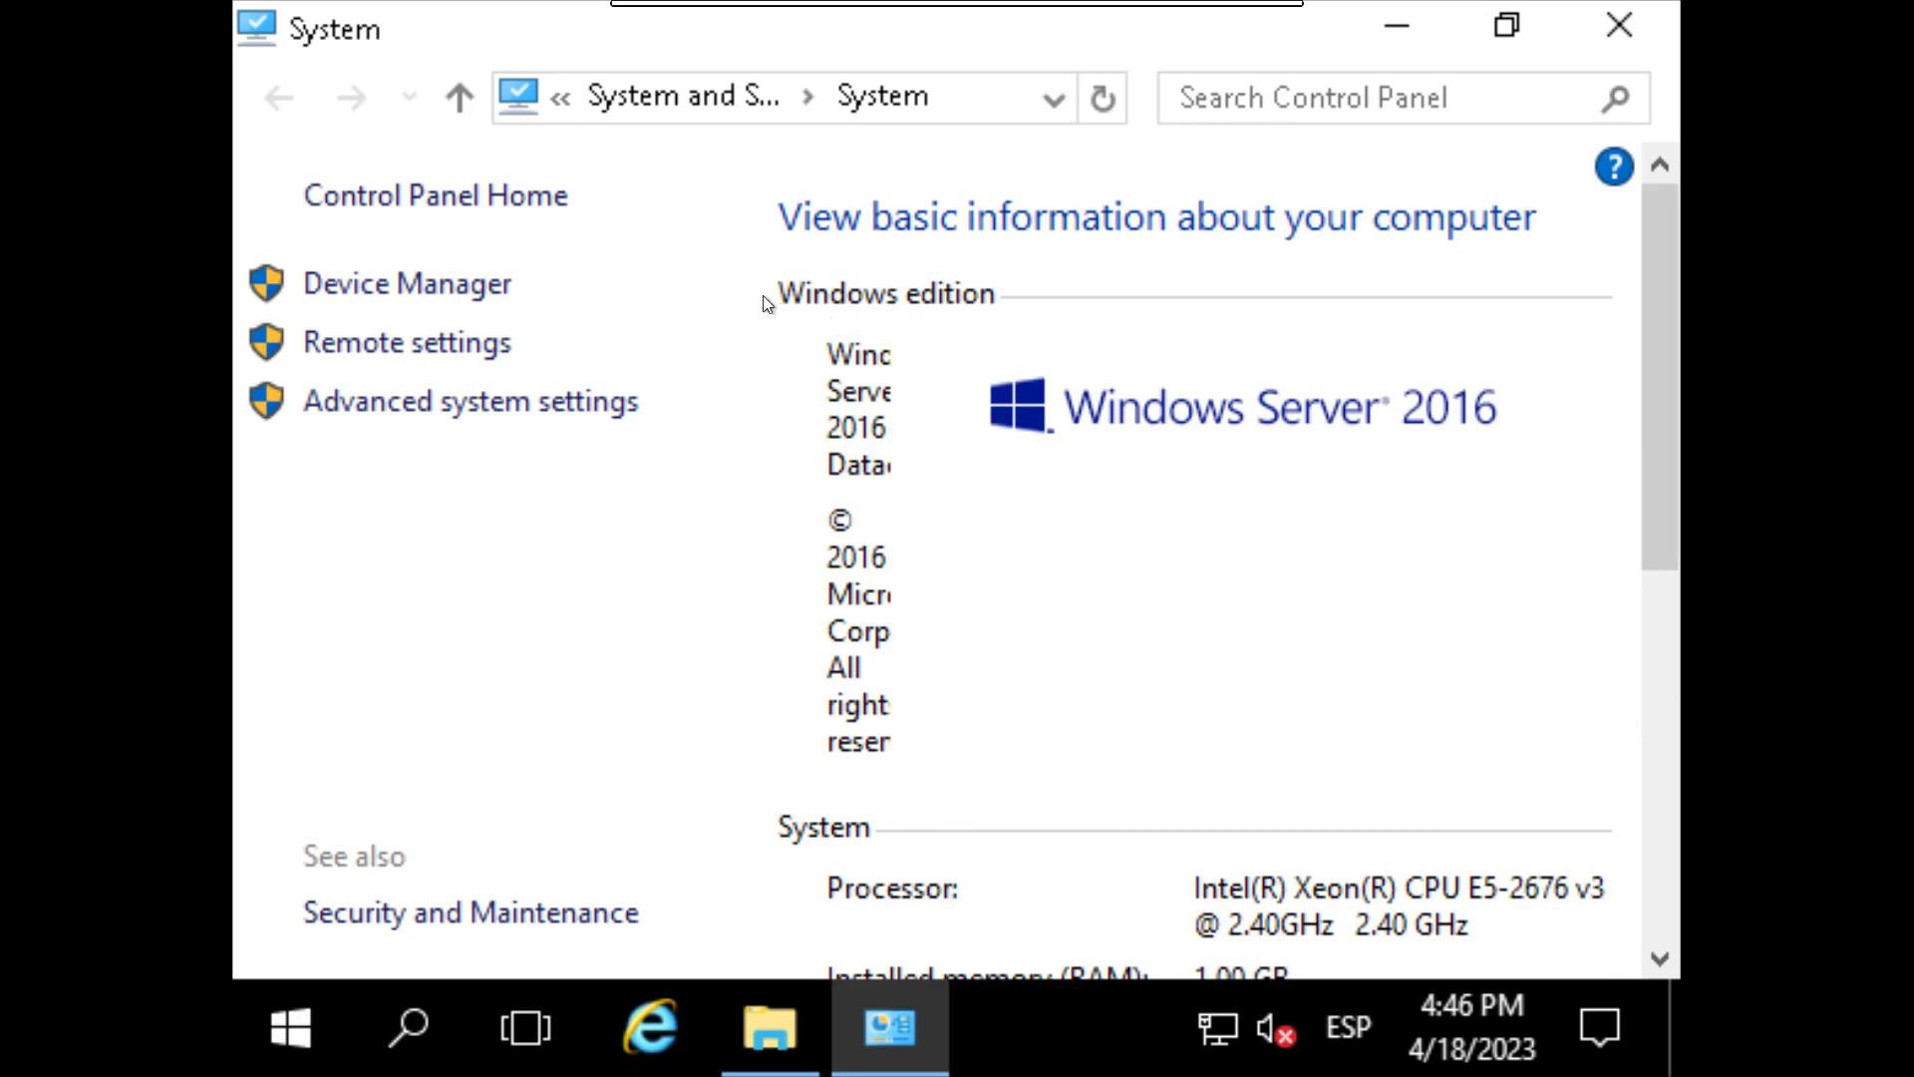
# - Shut down the remote Windows server, giving Hardware: Maintenance (Unplanned) as the reason
pyautogui.click(285, 1019)
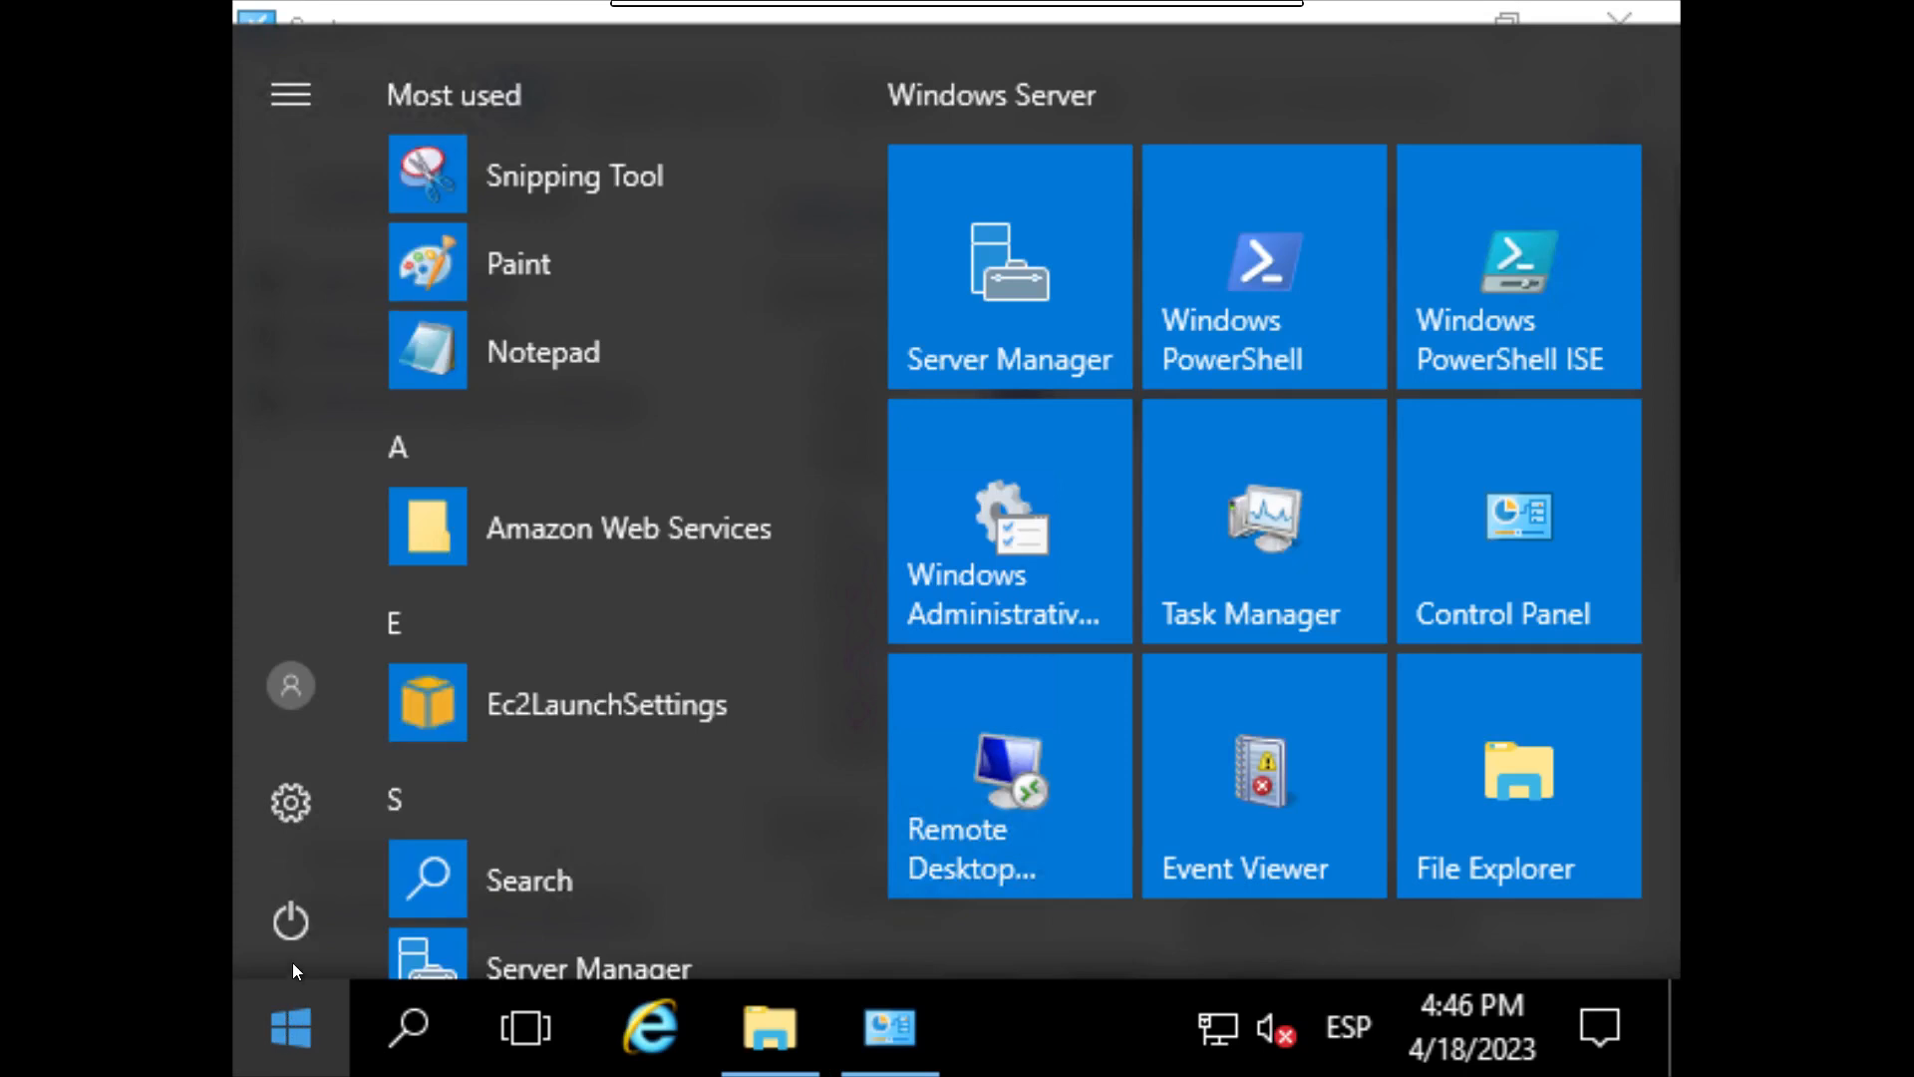
pyautogui.click(291, 923)
pyautogui.click(344, 722)
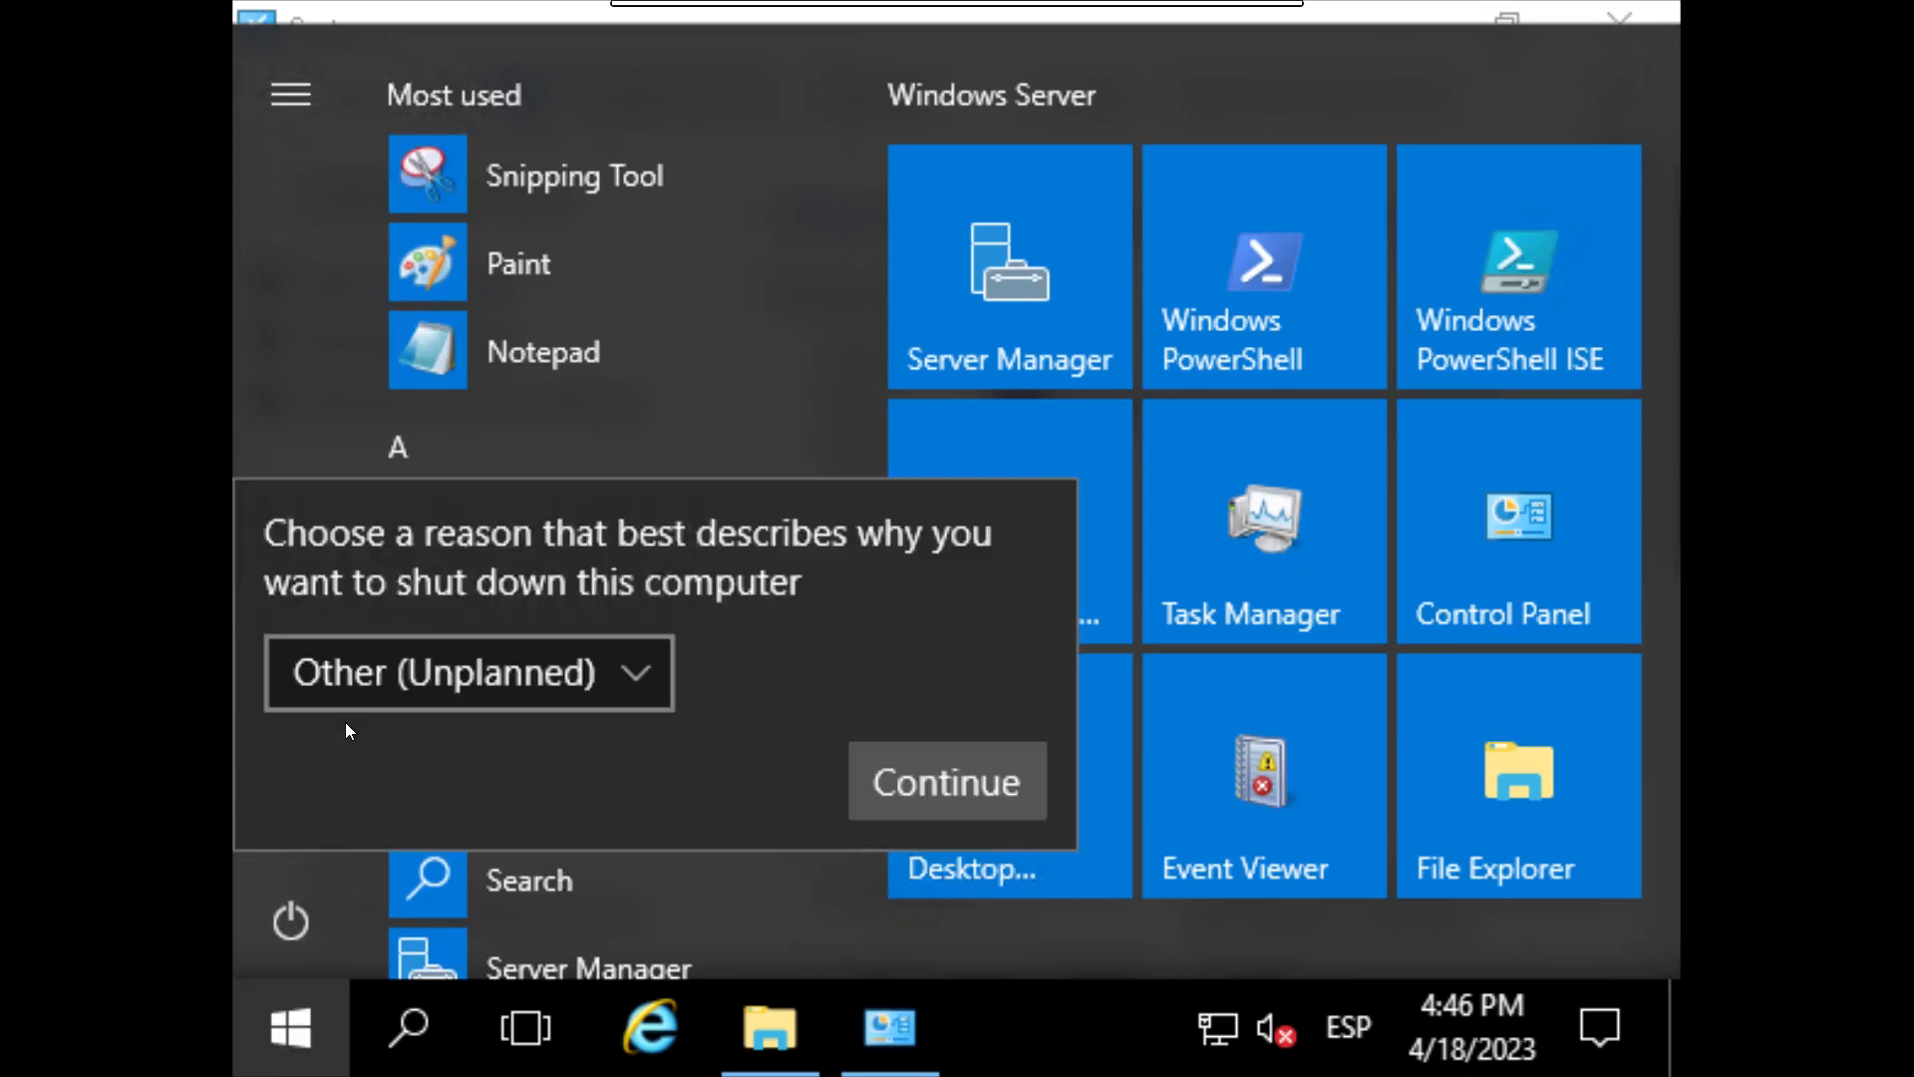
pyautogui.click(523, 672)
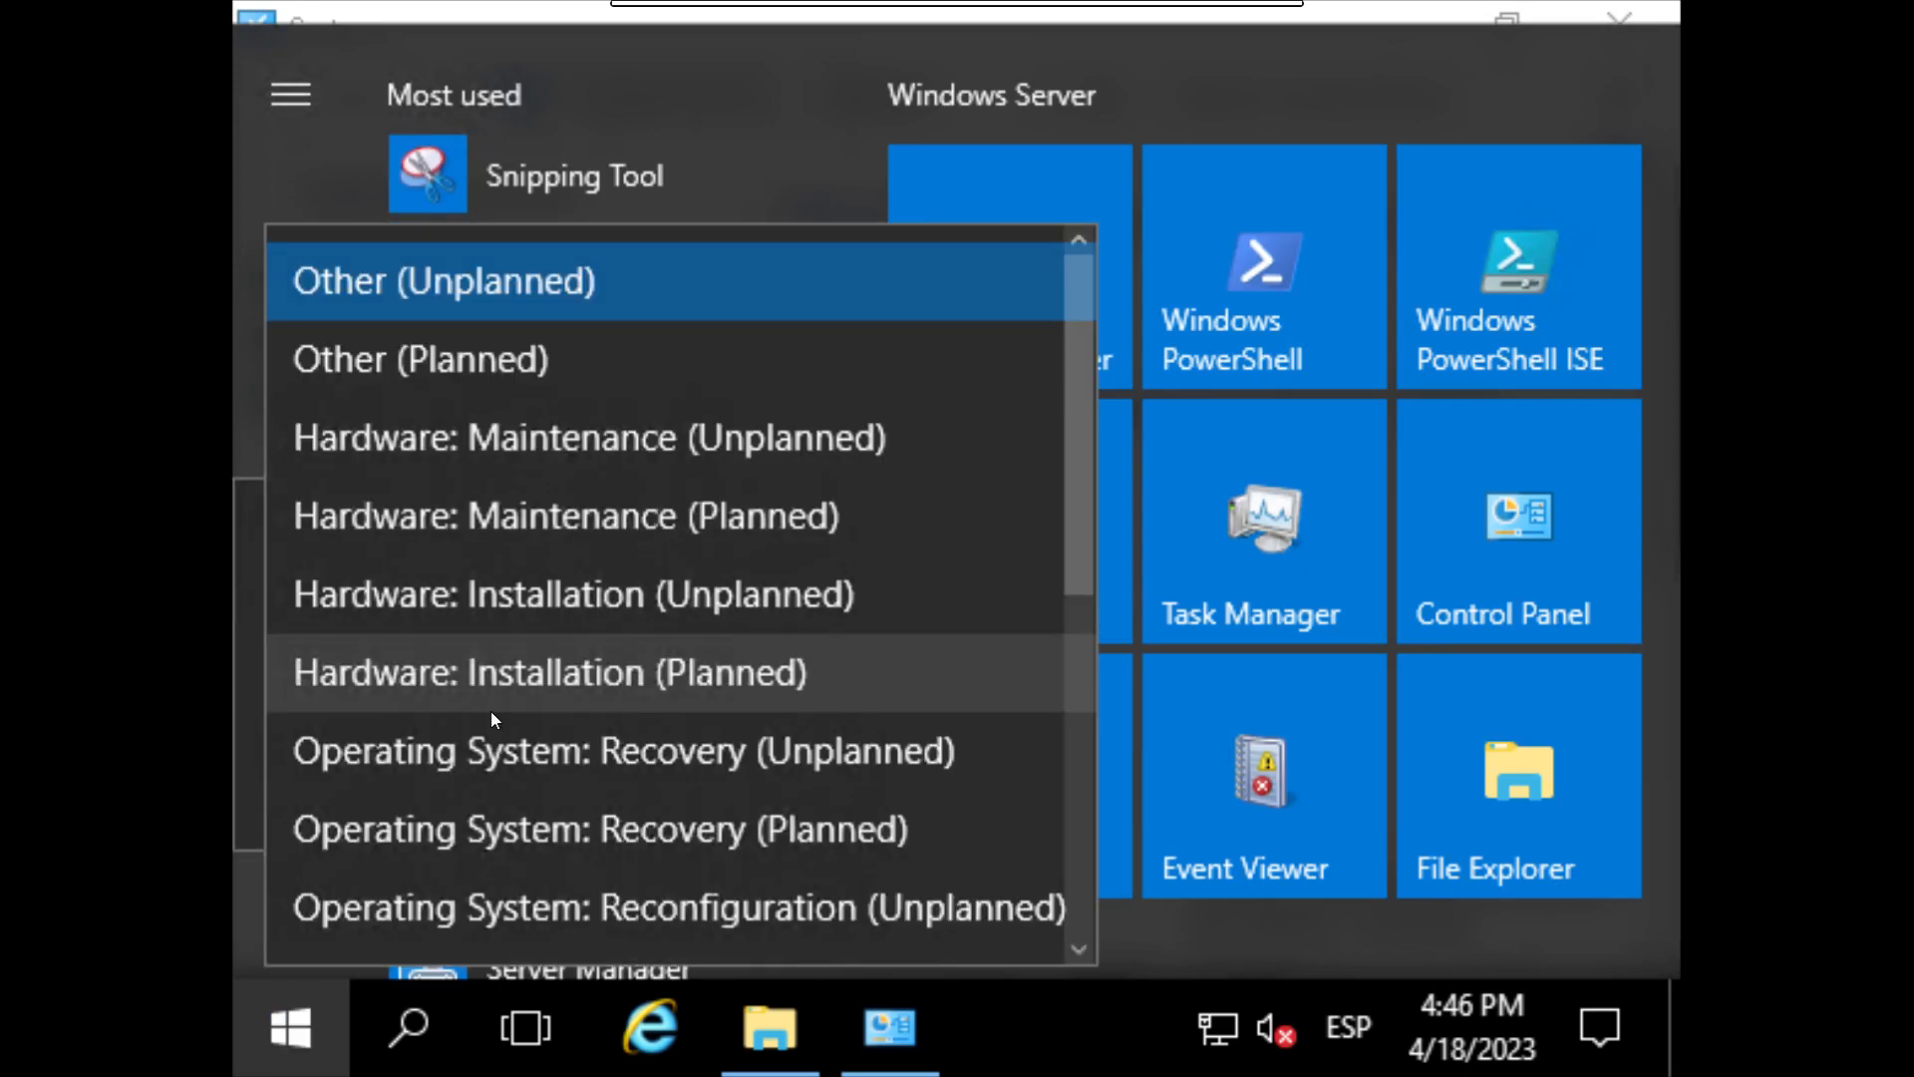
pyautogui.click(422, 429)
pyautogui.click(919, 759)
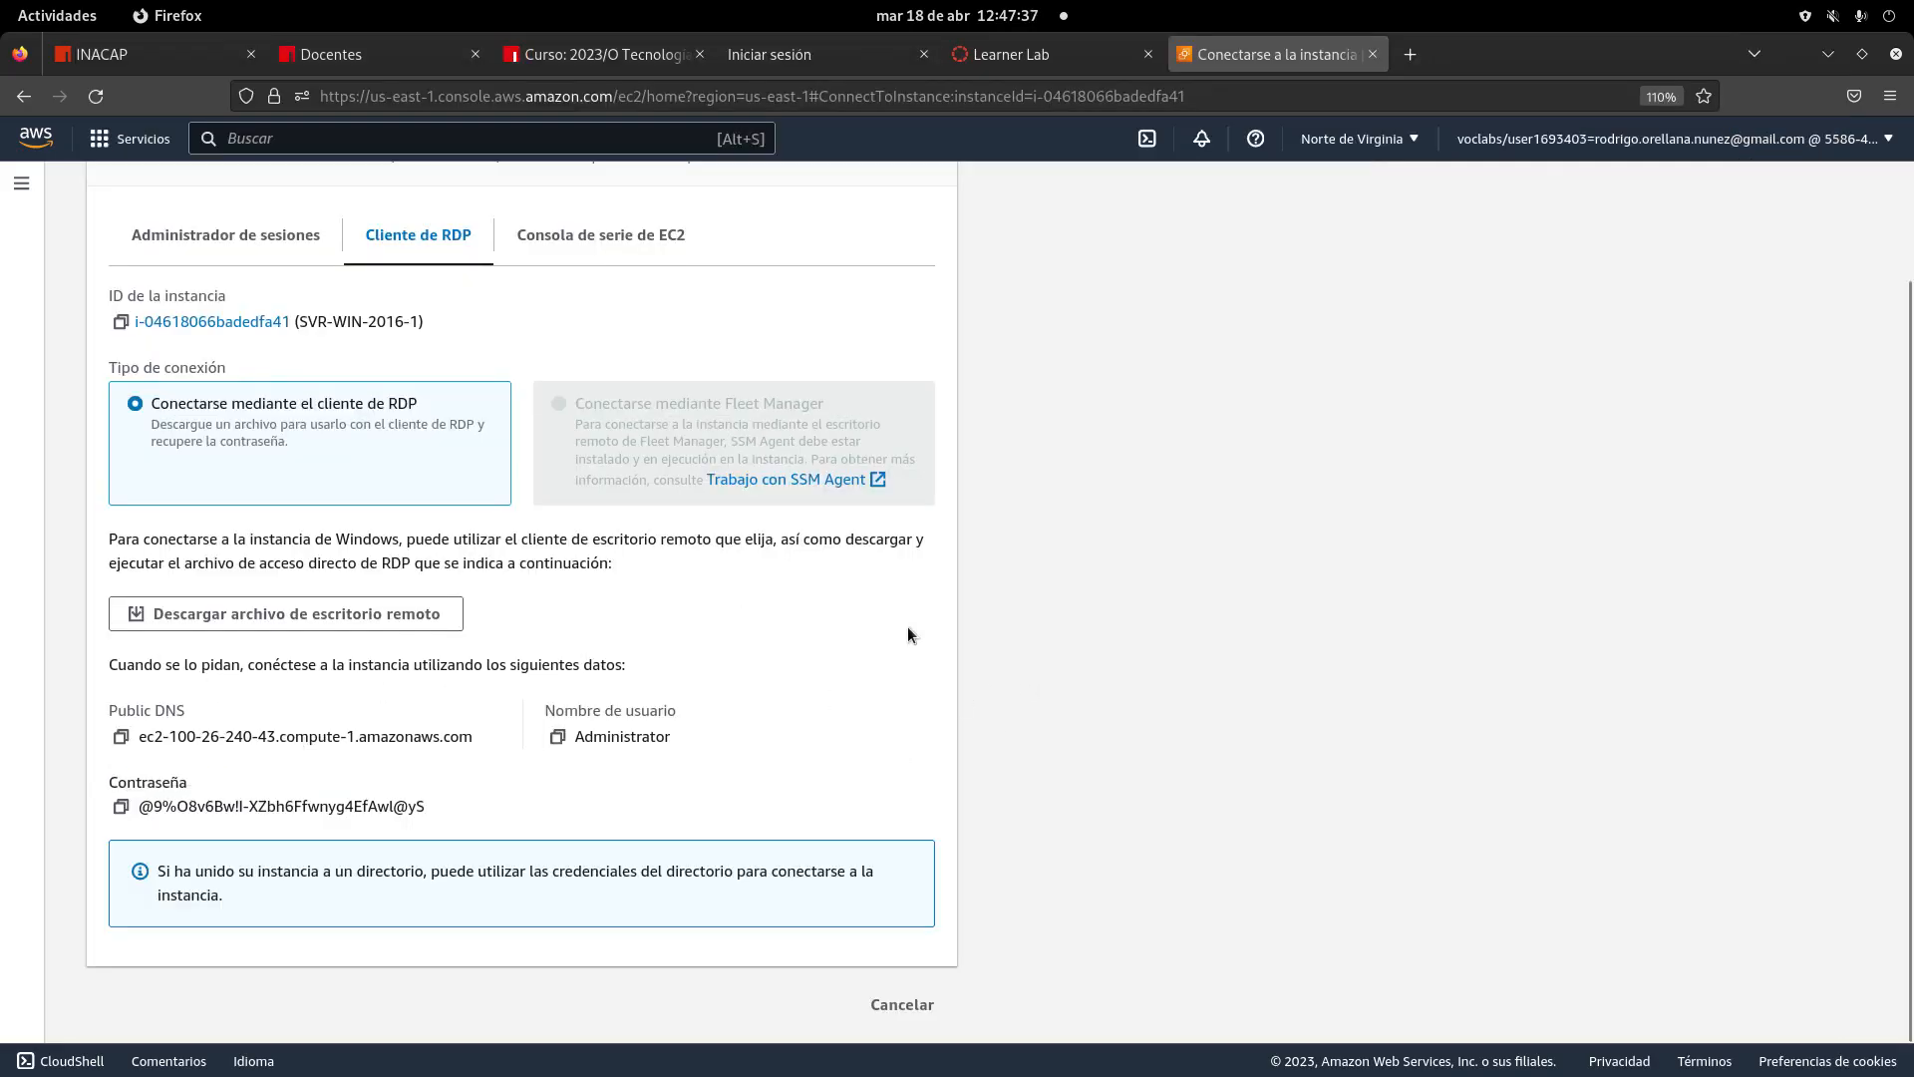
# - Return to the EC2 instance list and open the RDP client connection details for SVR-WIN-2016-2
pyautogui.scroll(2, 908, 616)
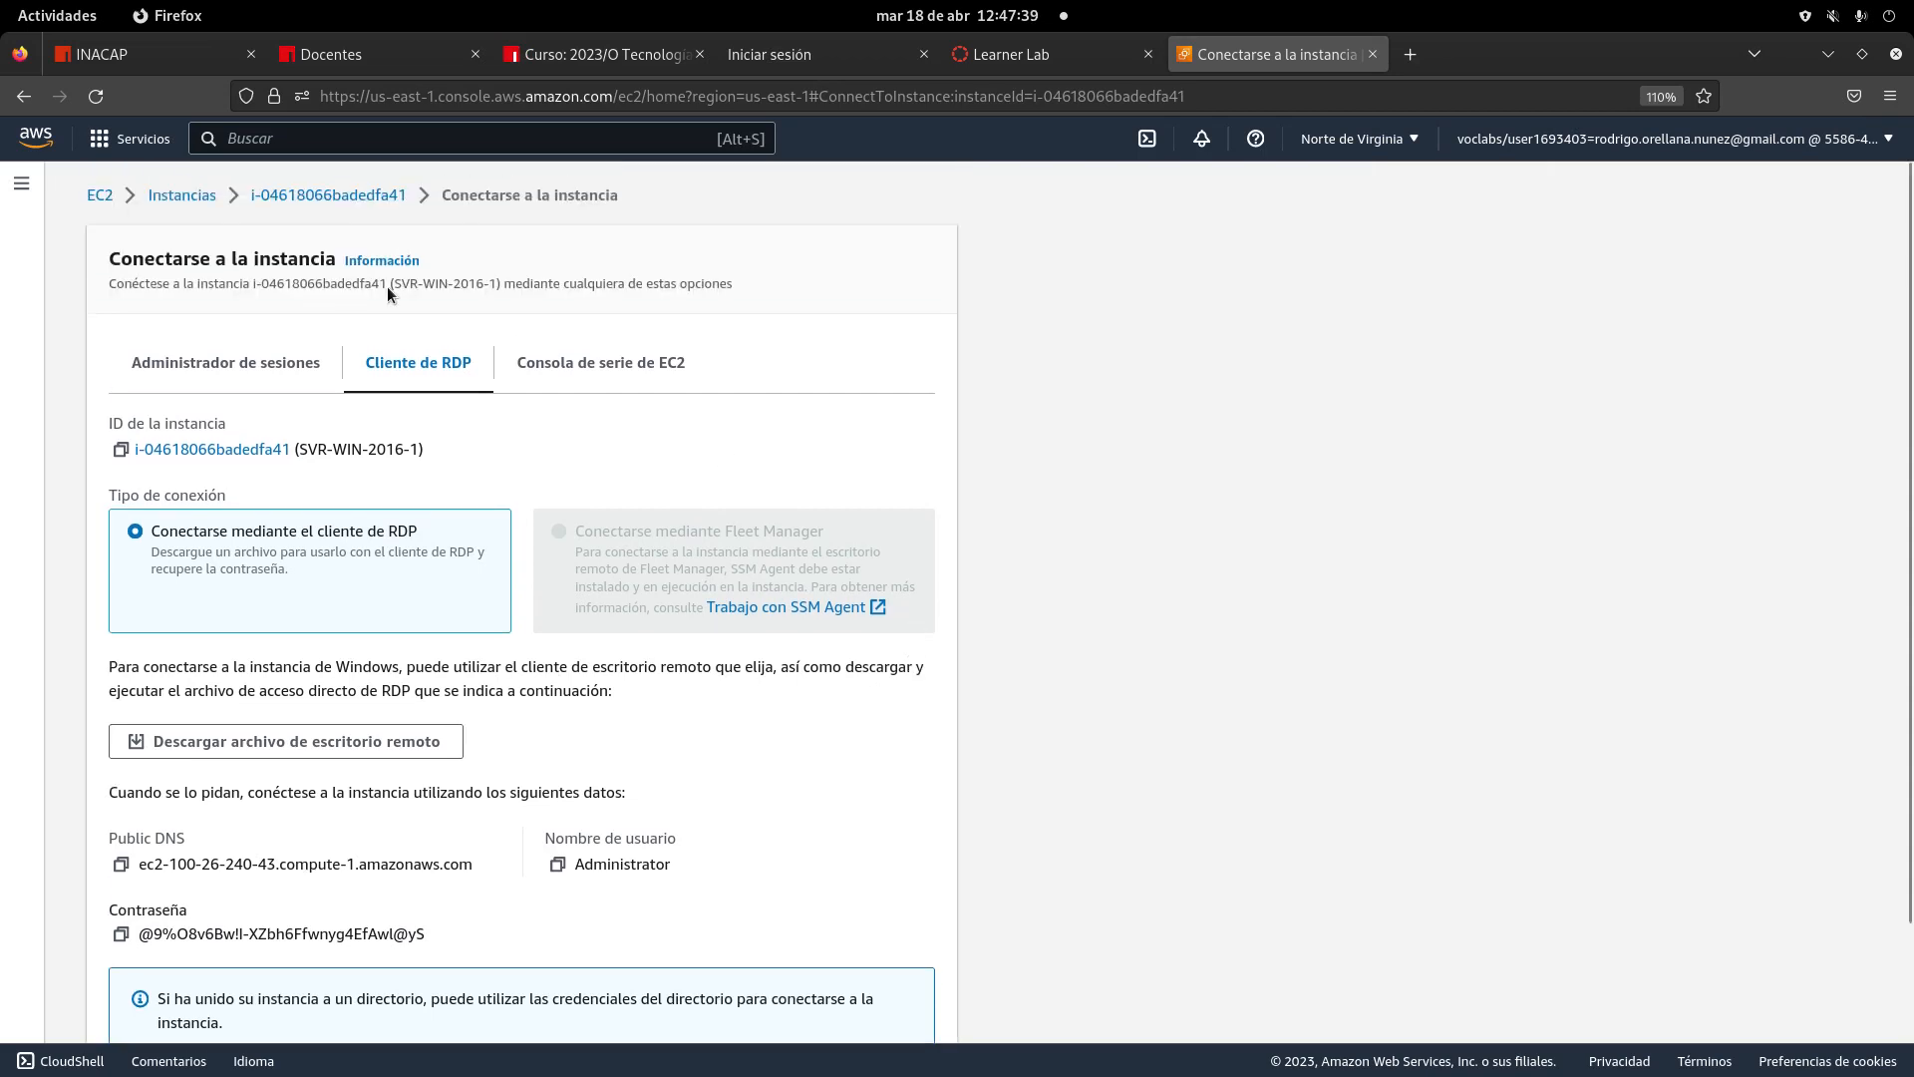
pyautogui.click(215, 197)
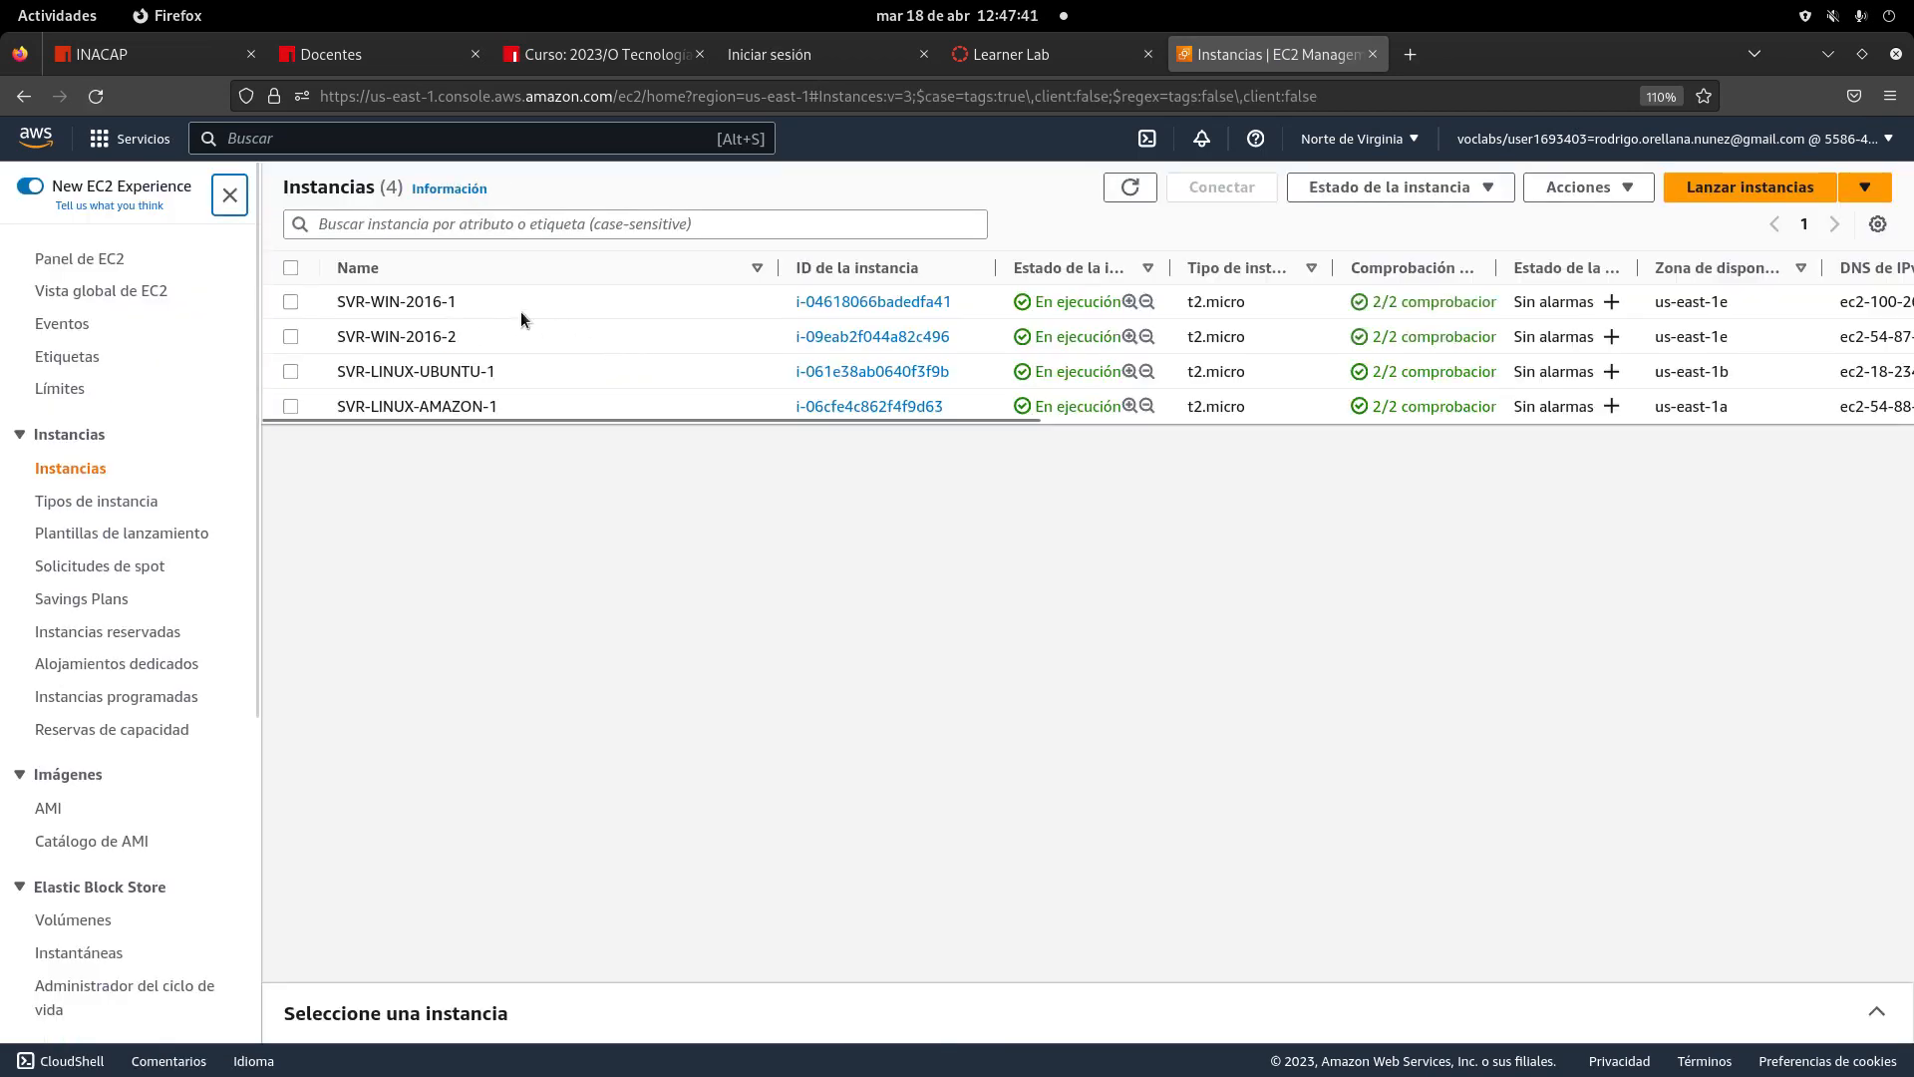
pyautogui.click(290, 337)
pyautogui.click(1221, 187)
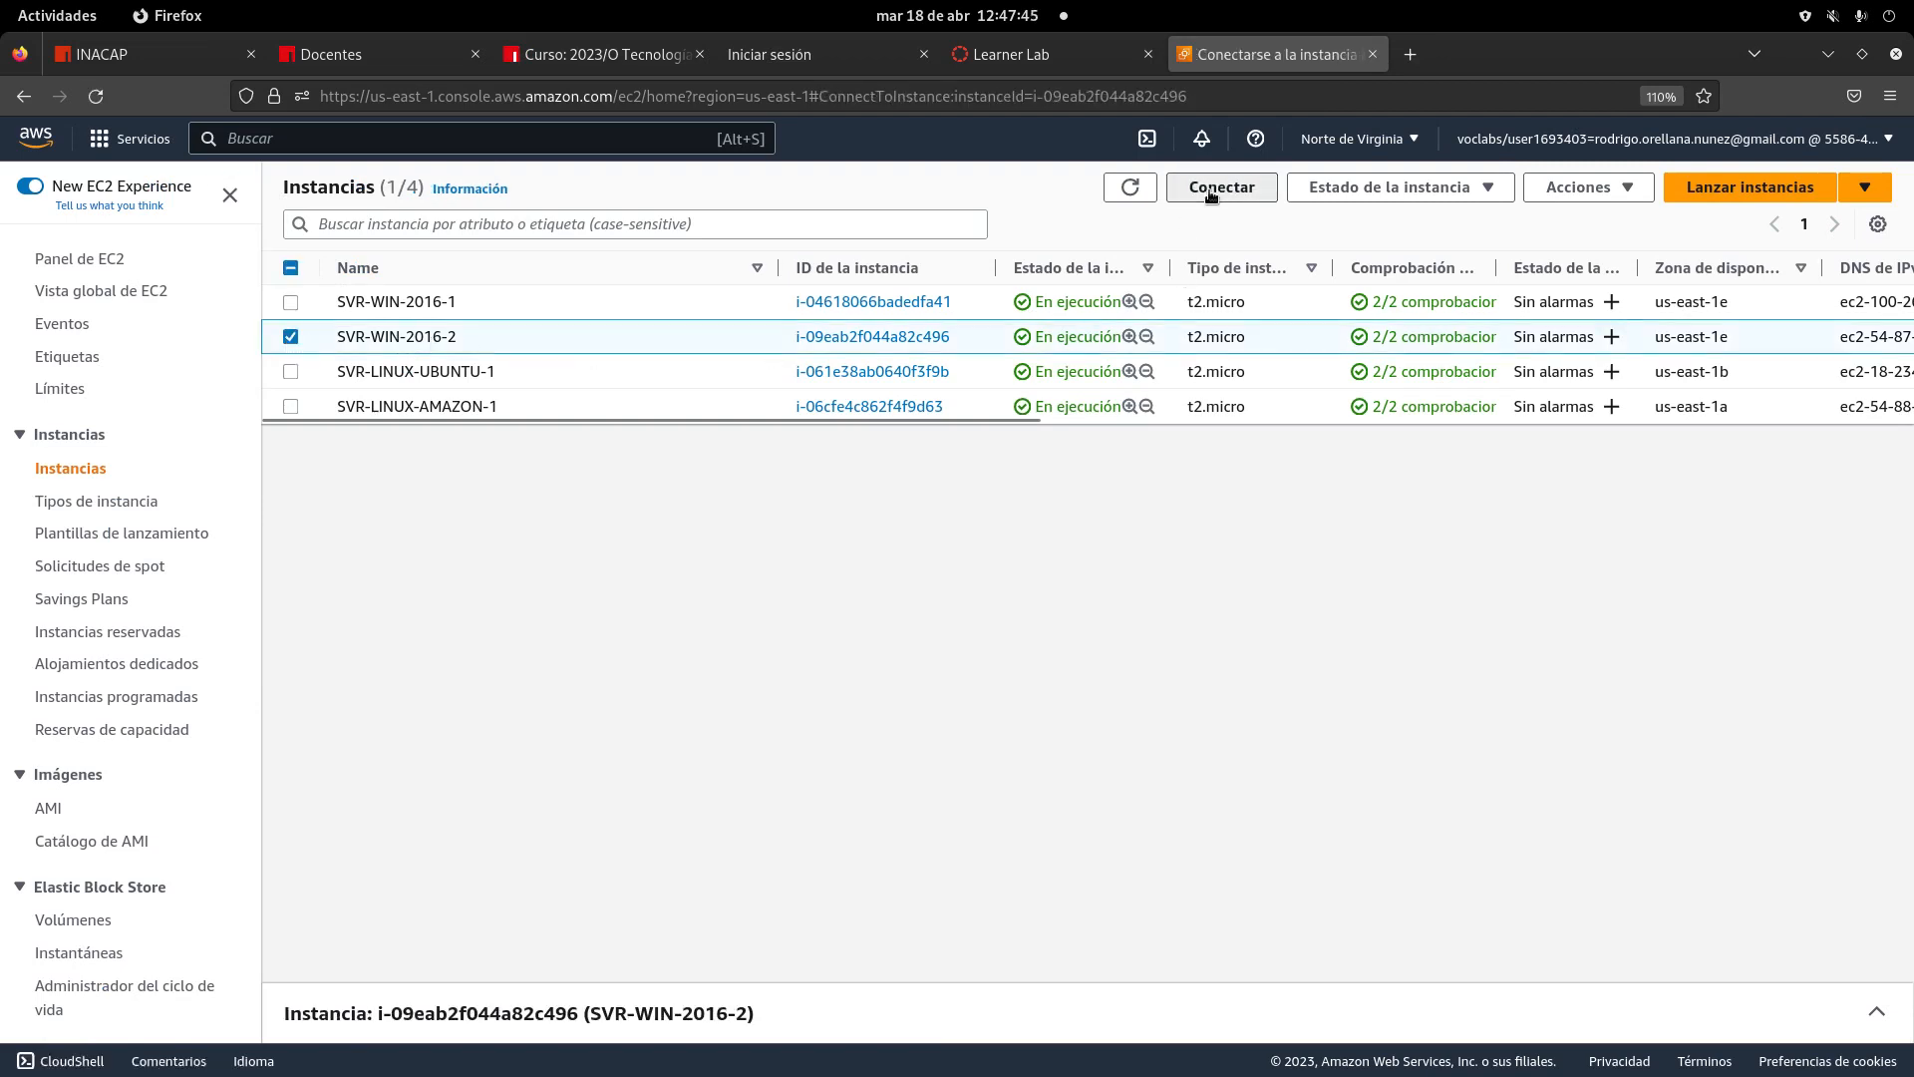
pyautogui.click(414, 363)
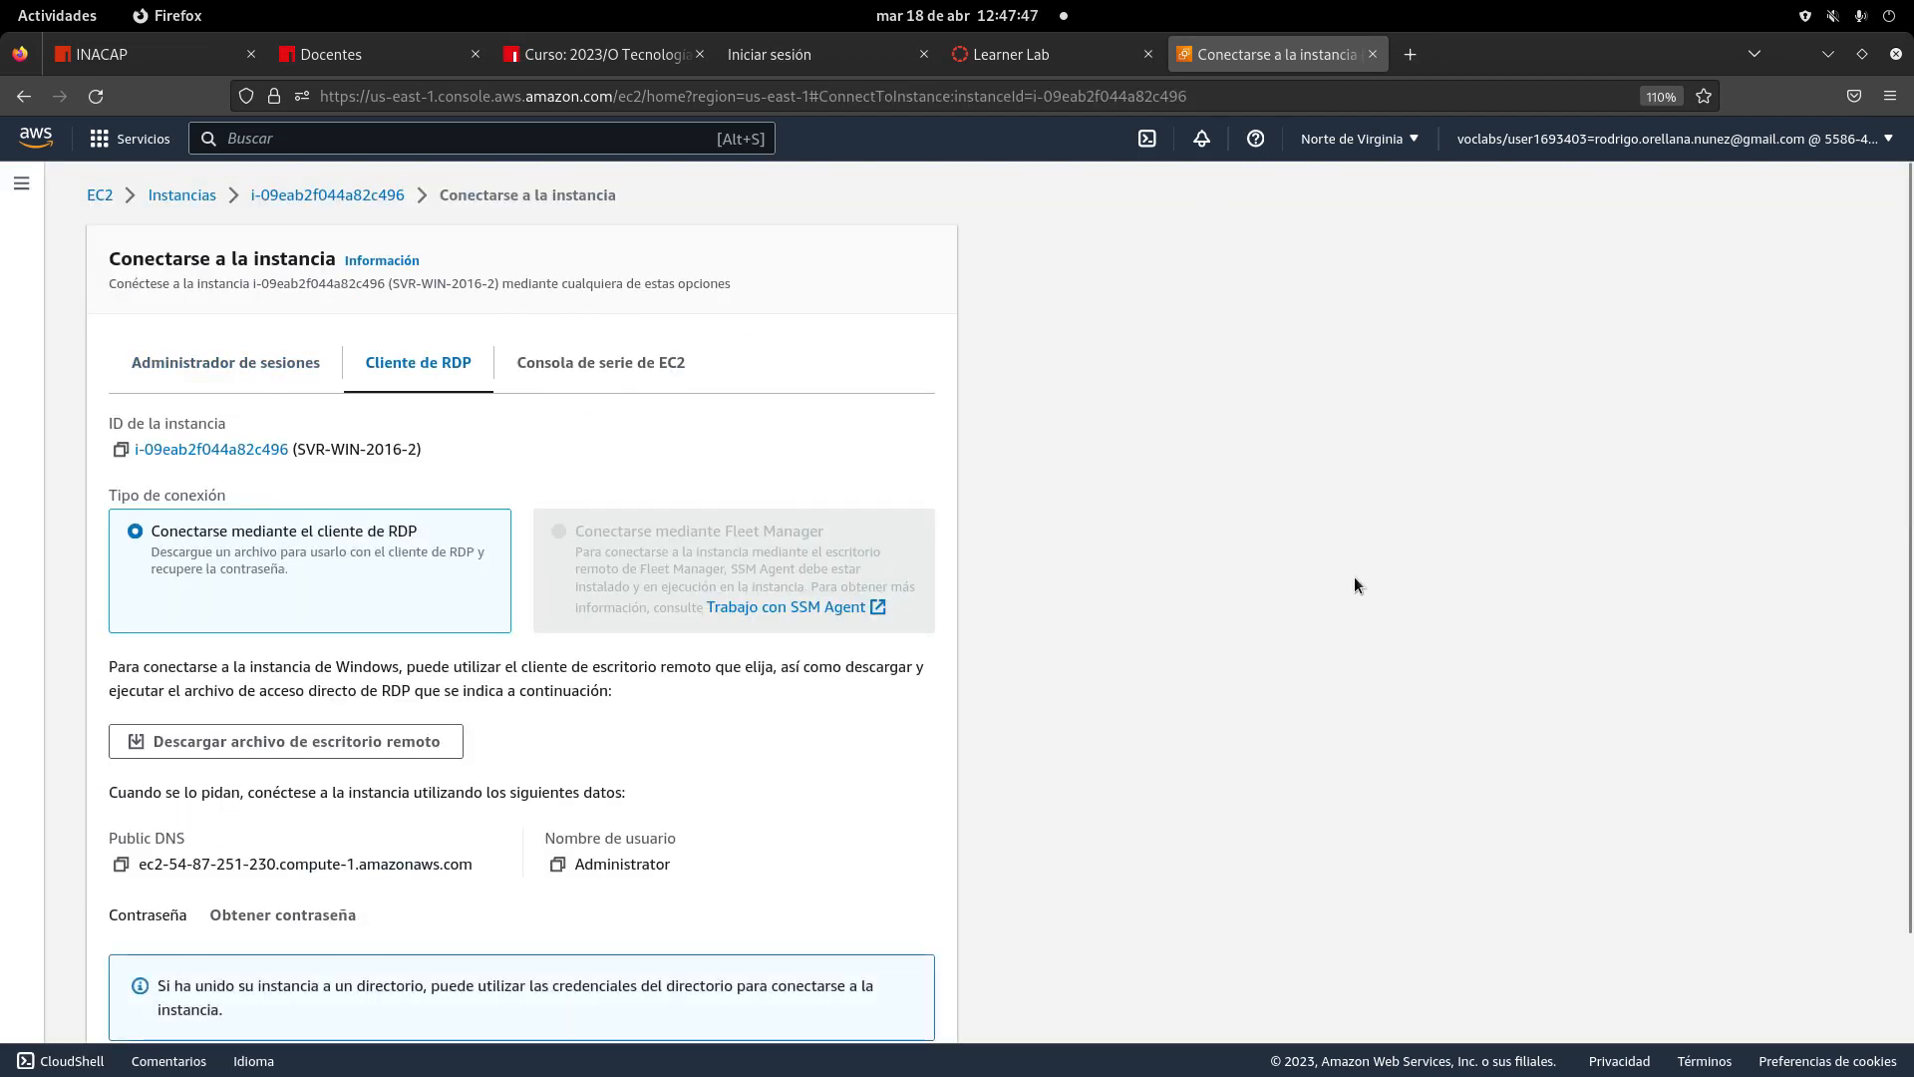
# - Load the private key file TECNOLOGIAS_CLOUD.pem and decrypt the Windows administrator password for SVR-WIN-2016-2
pyautogui.scroll(-2, 481, 816)
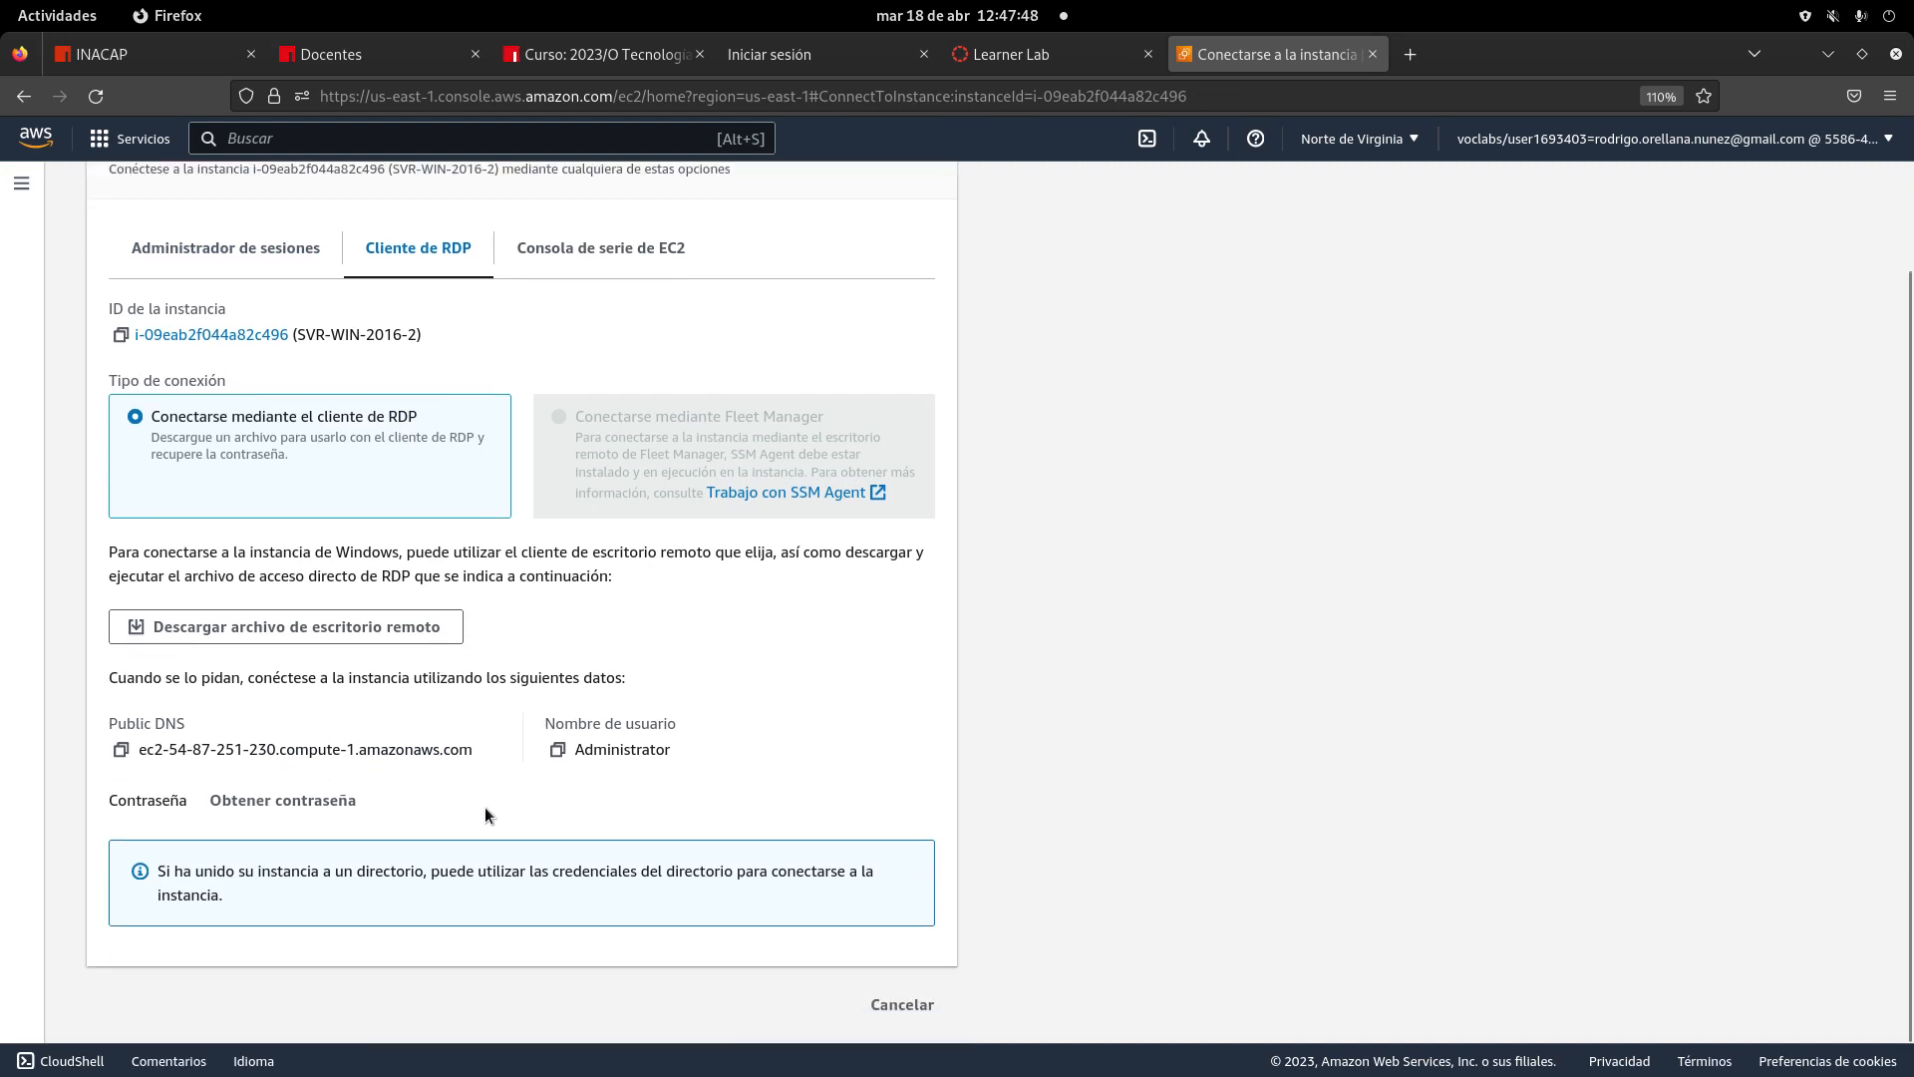
pyautogui.click(304, 807)
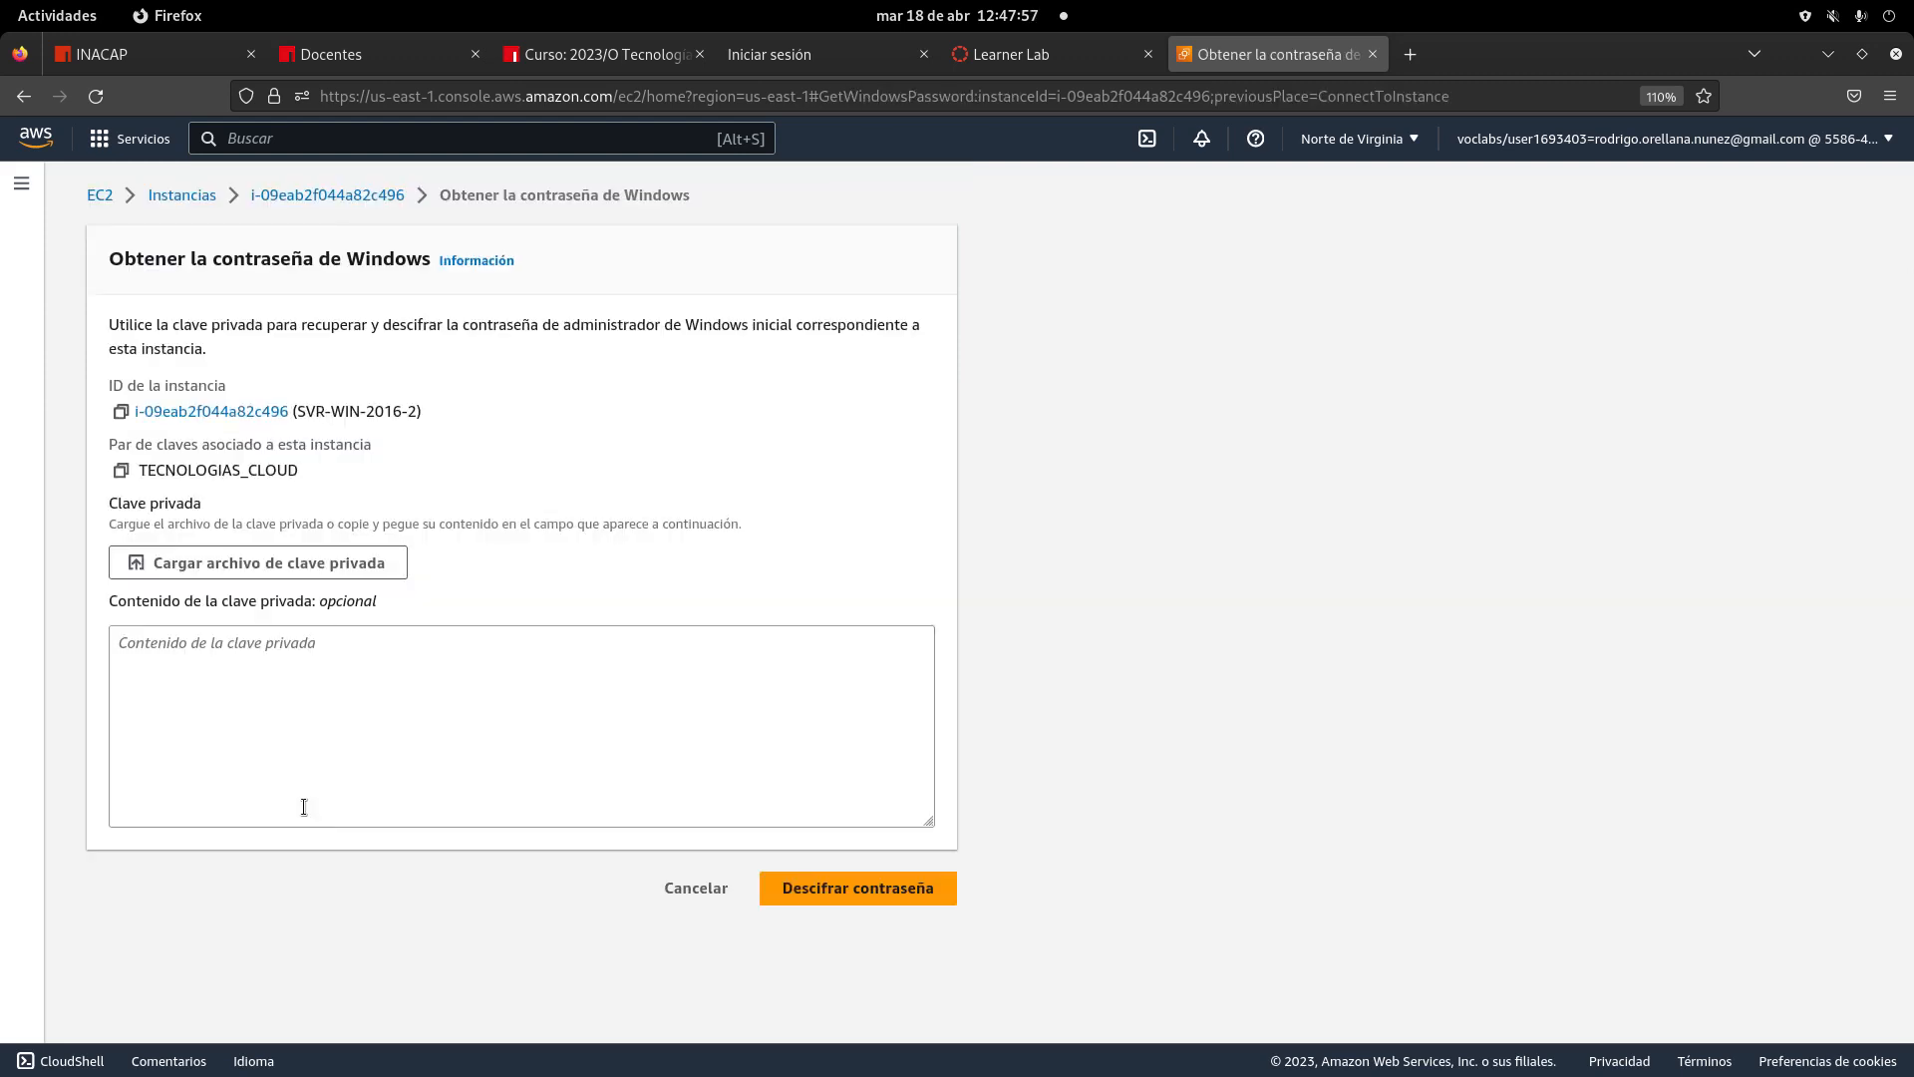
pyautogui.click(209, 567)
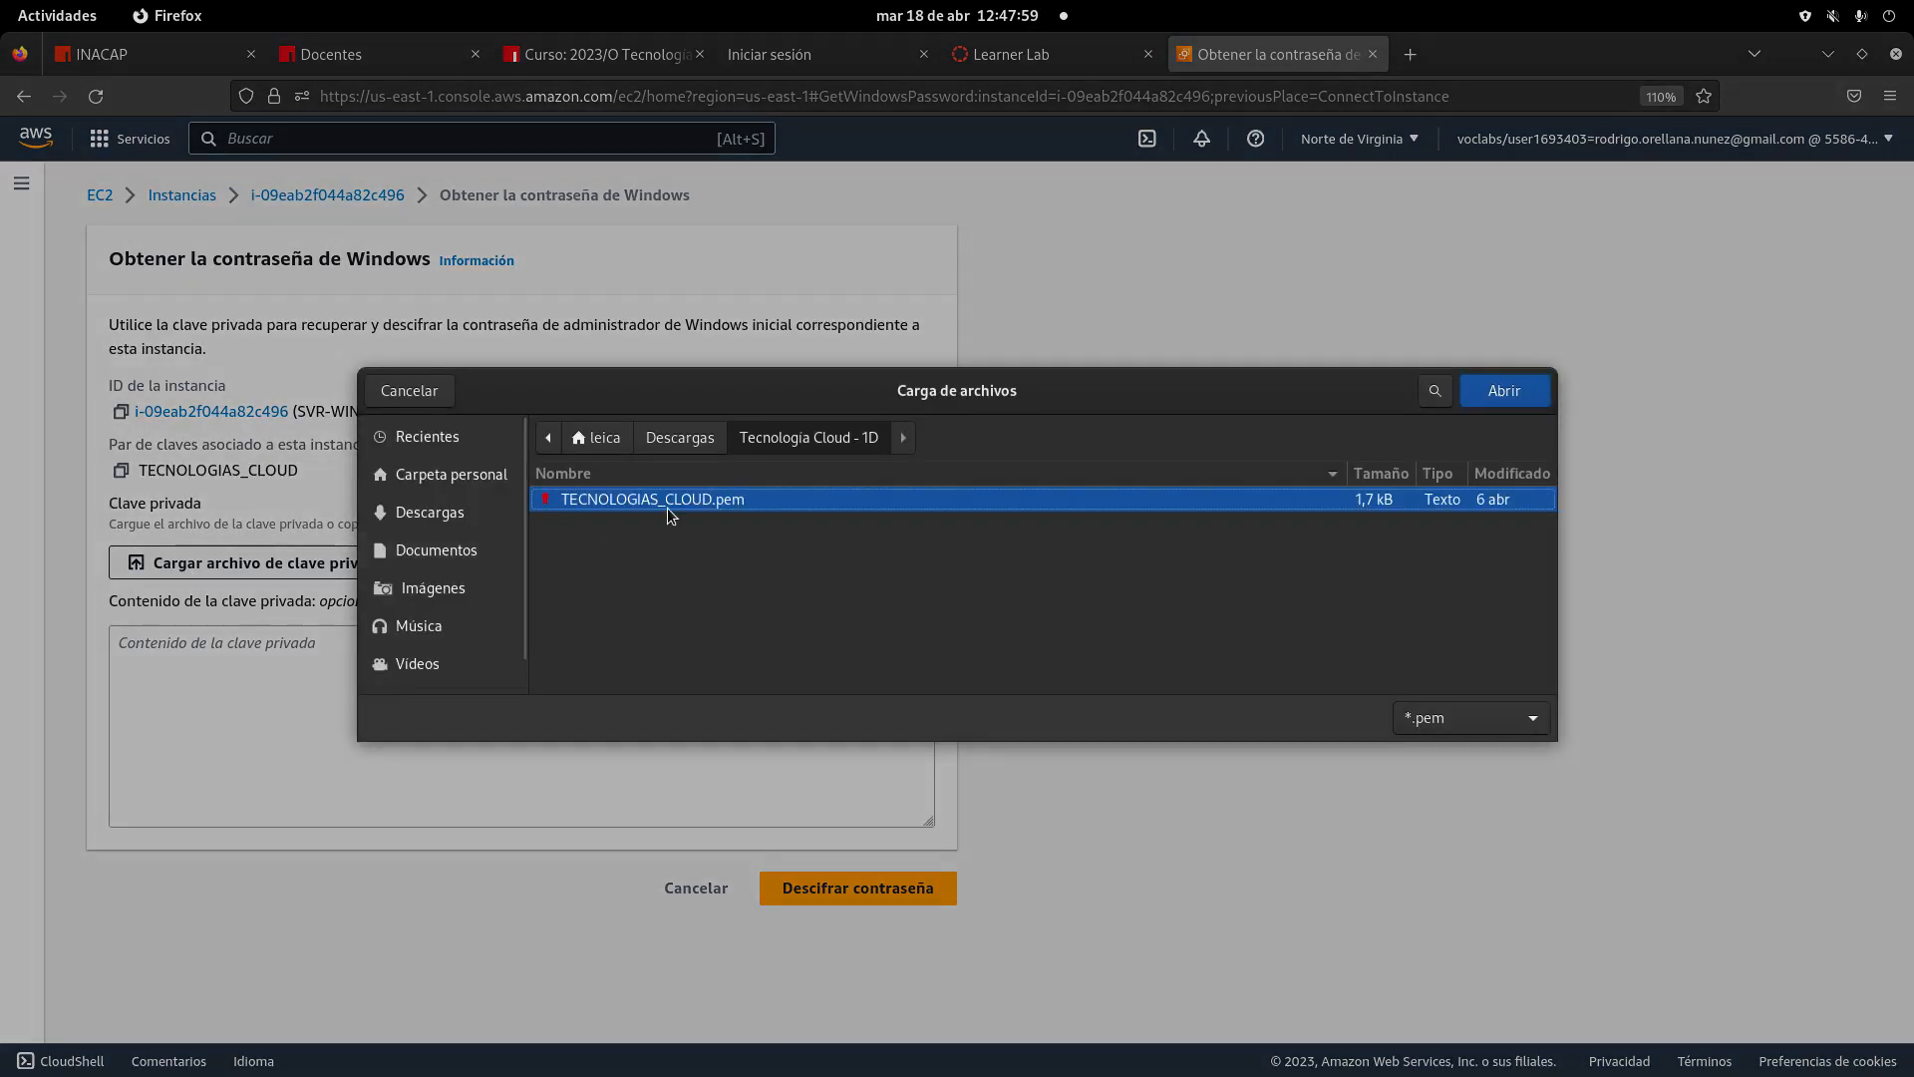
pyautogui.click(1504, 391)
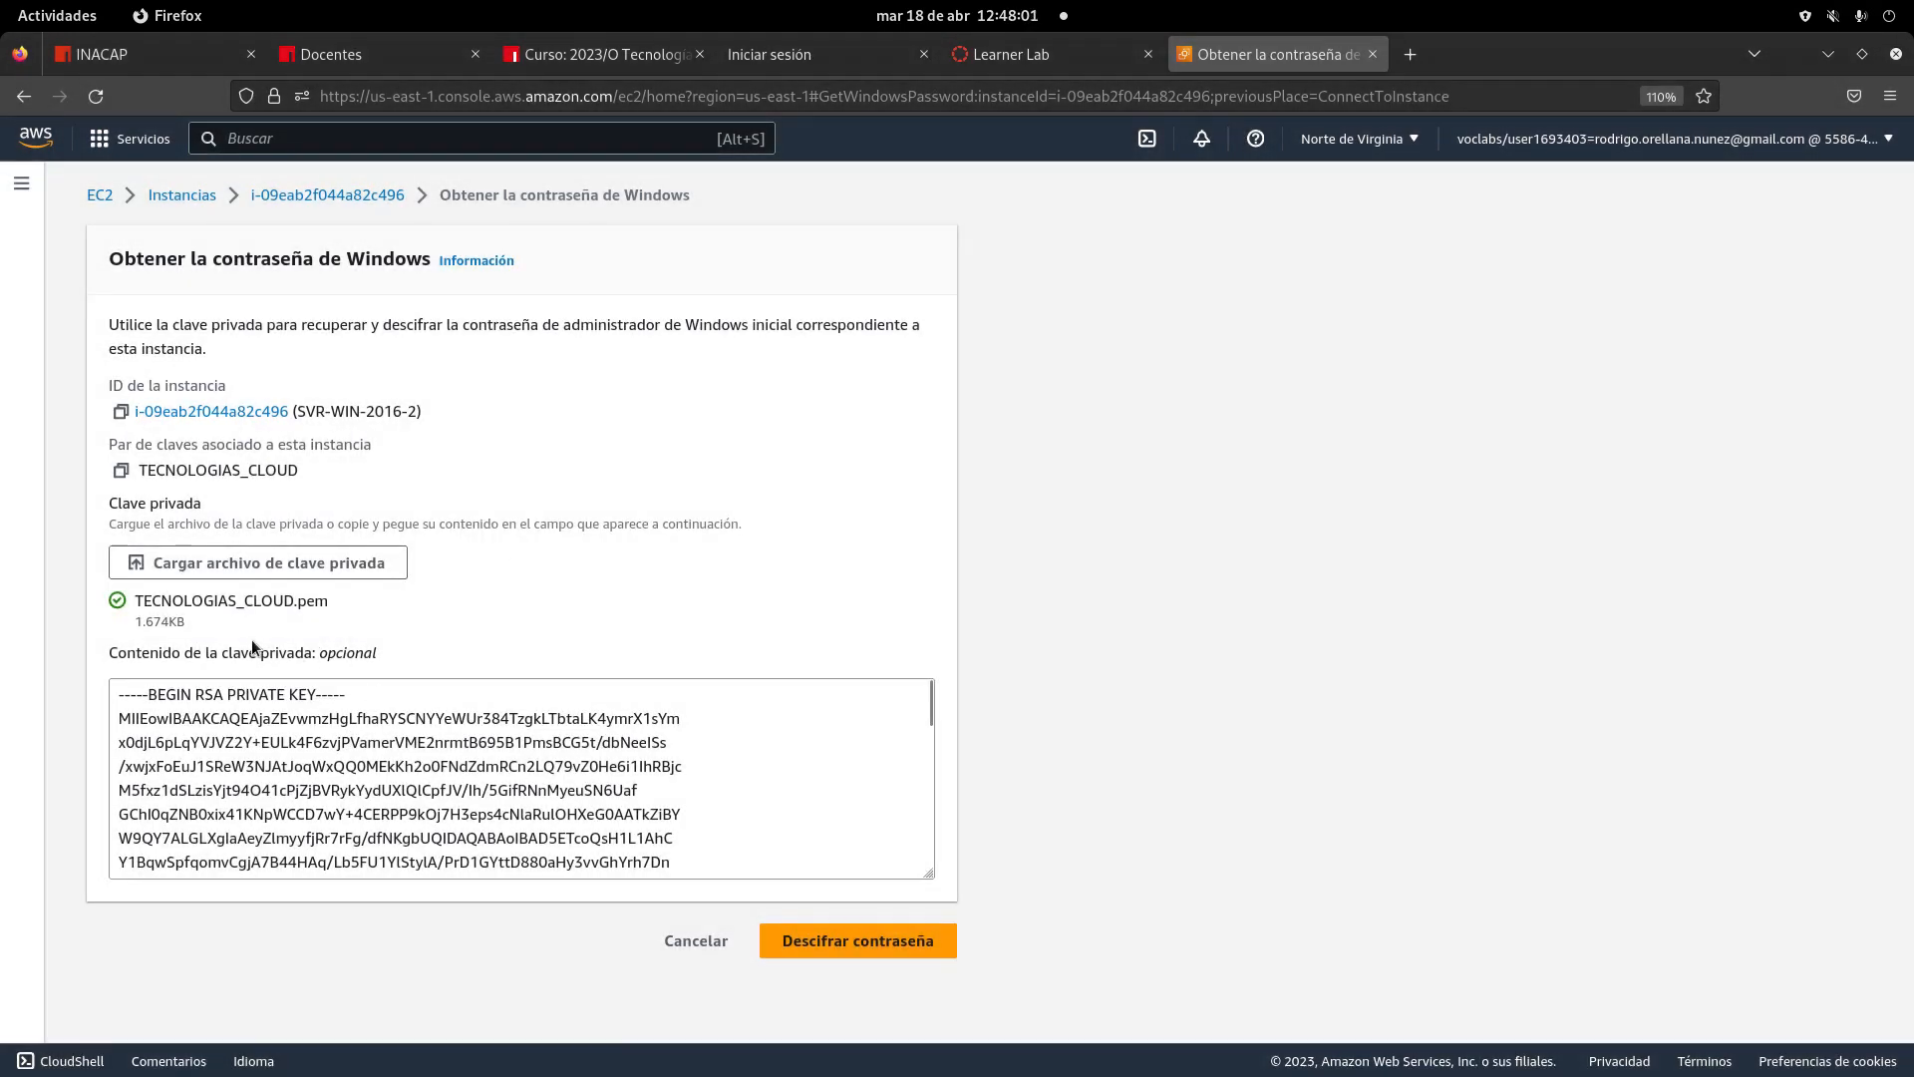
pyautogui.click(908, 940)
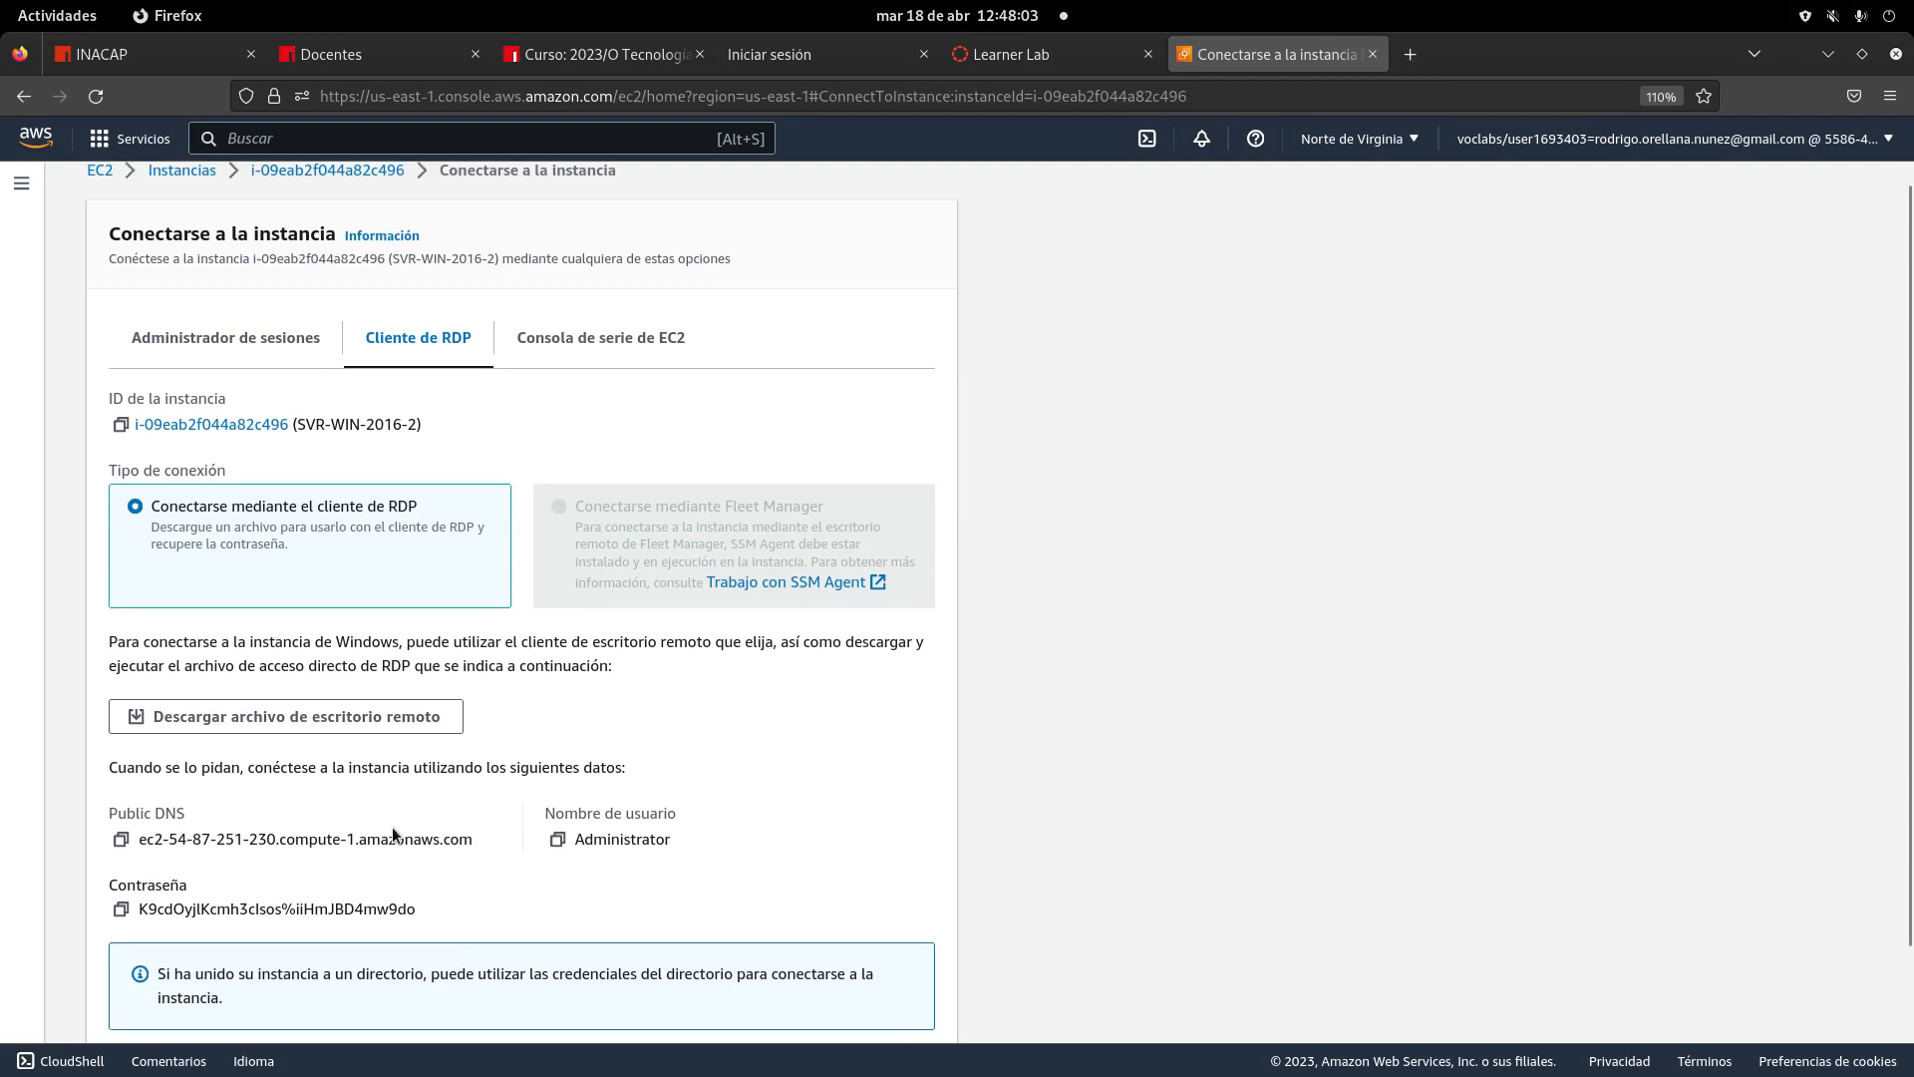
# - Start an RDP connection in Remmina to SVR-WIN-2016-2's copied public DNS, ec2-54-87-251-230.compute-1.amazonaws.com, and accept the server certificate
pyautogui.scroll(-2, 392, 827)
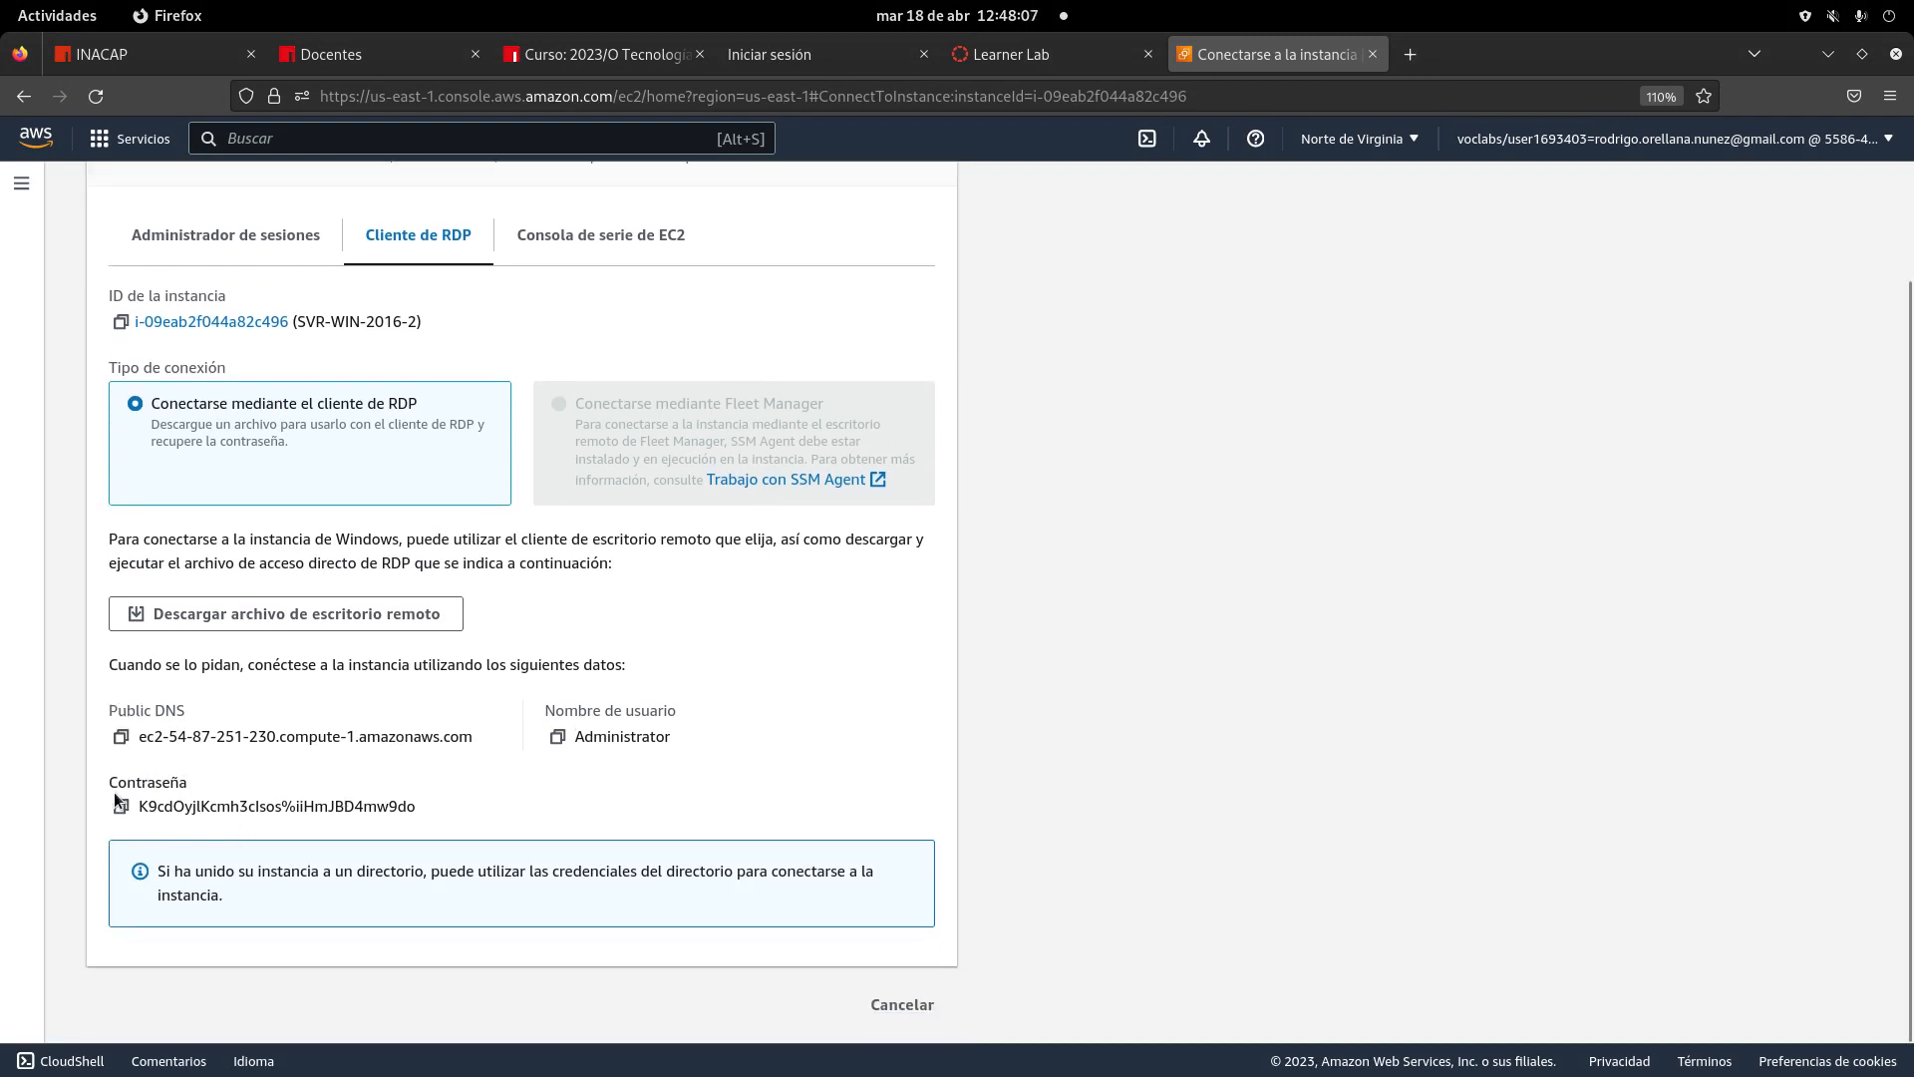
pyautogui.click(97, 14)
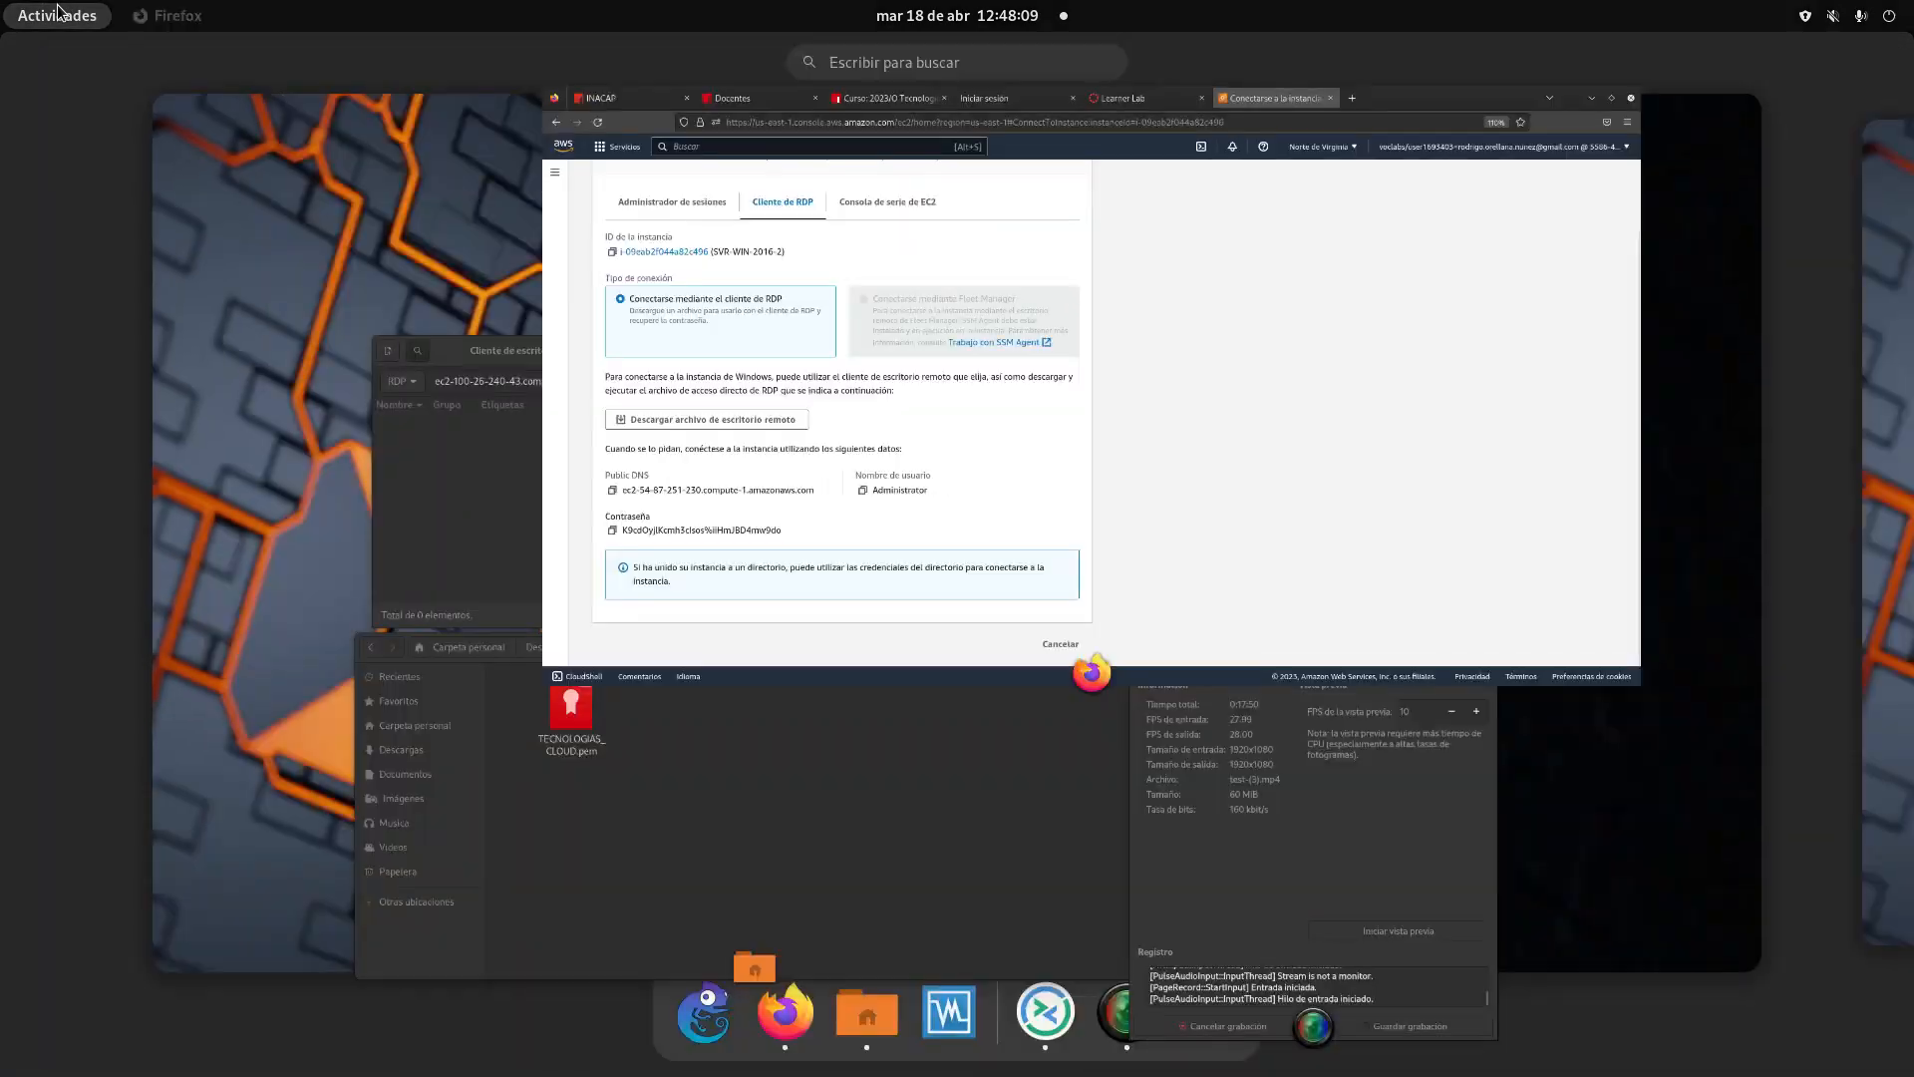
pyautogui.click(583, 384)
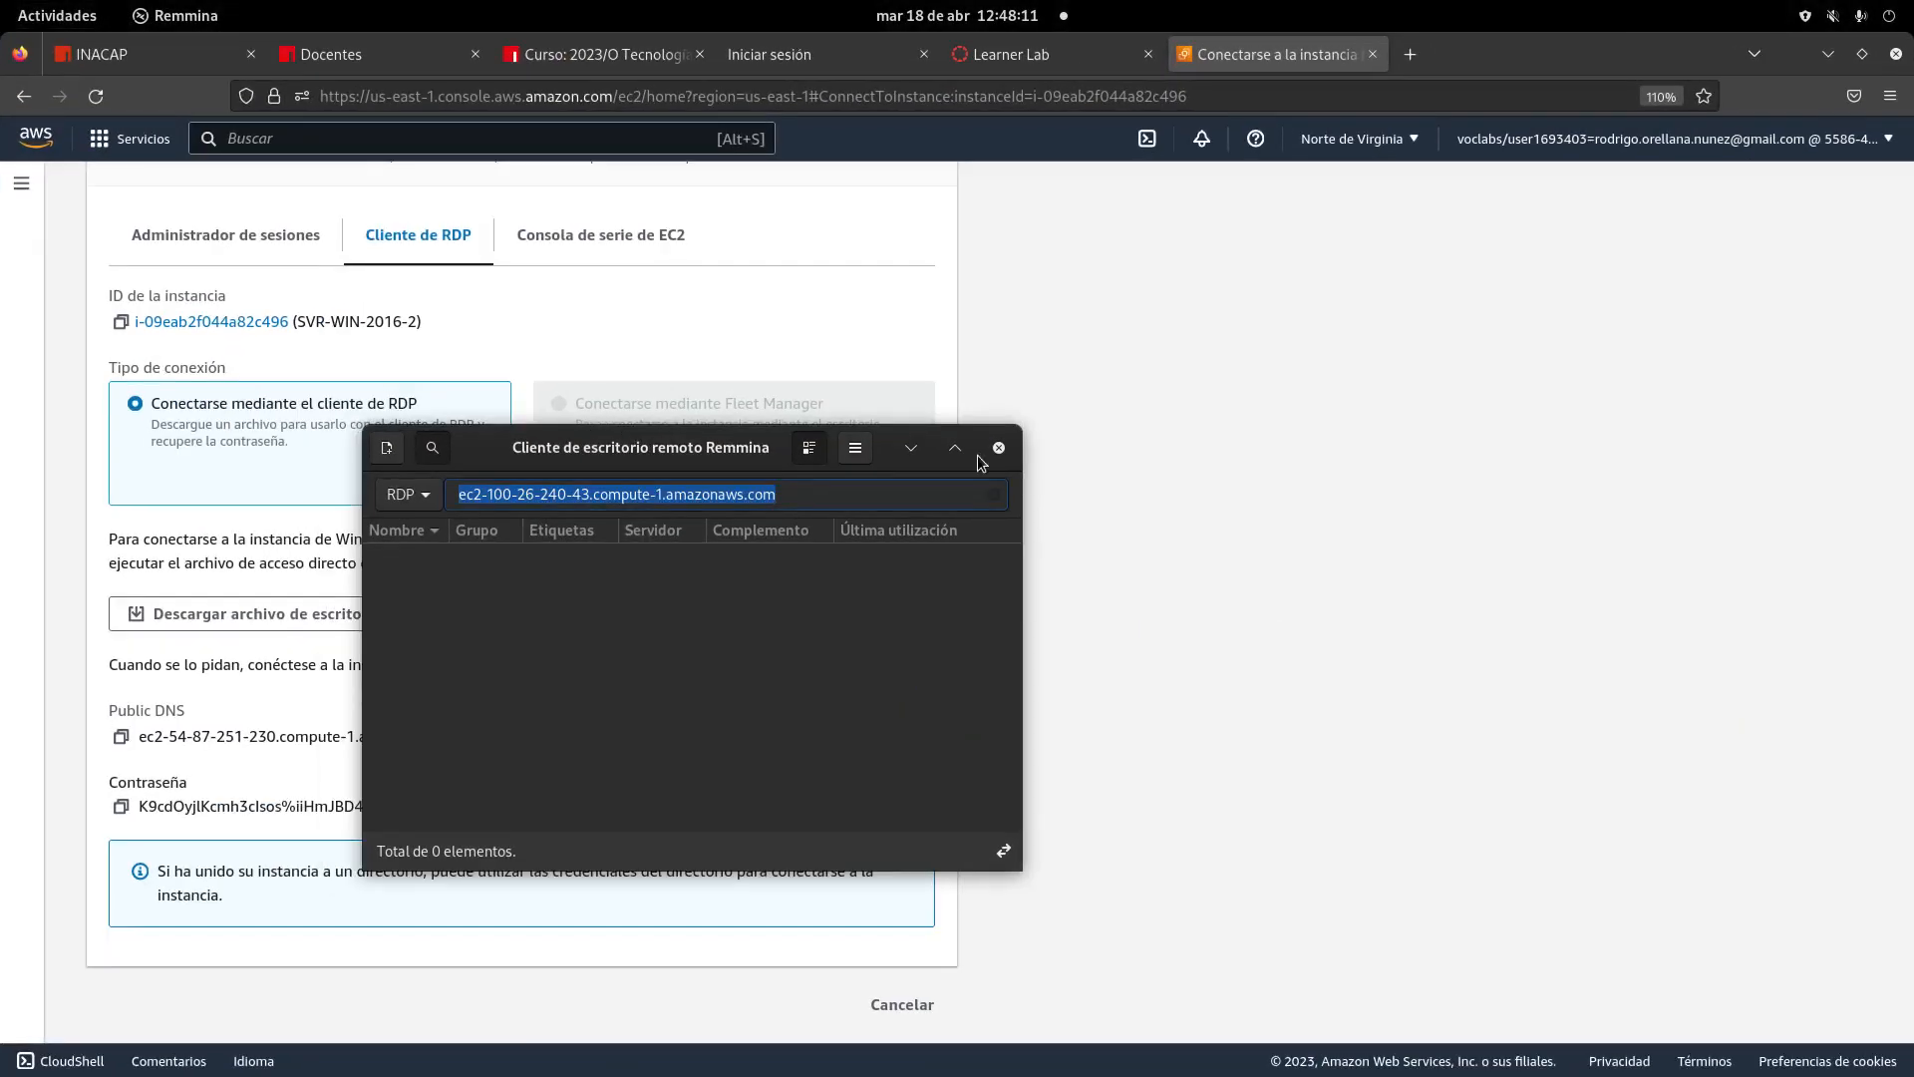
pyautogui.click(997, 439)
pyautogui.click(120, 736)
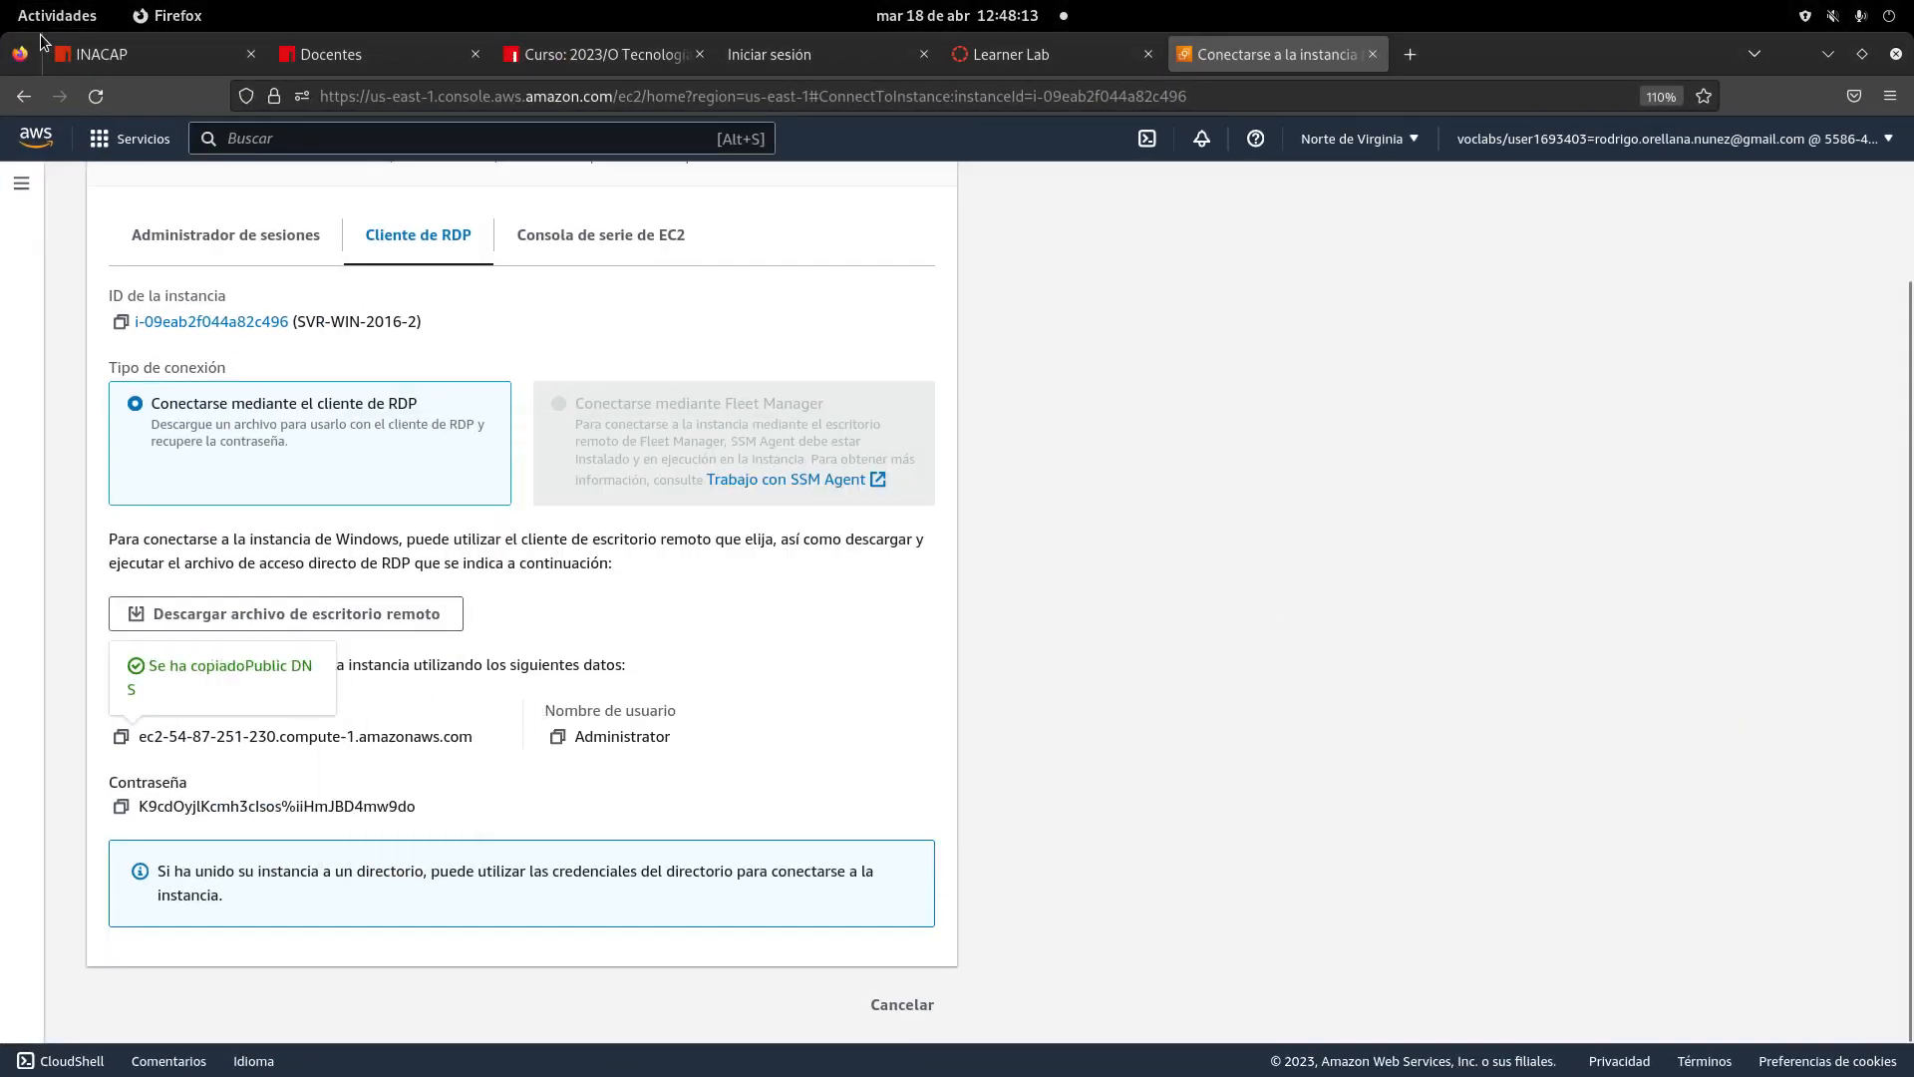
pyautogui.click(57, 15)
pyautogui.click(576, 428)
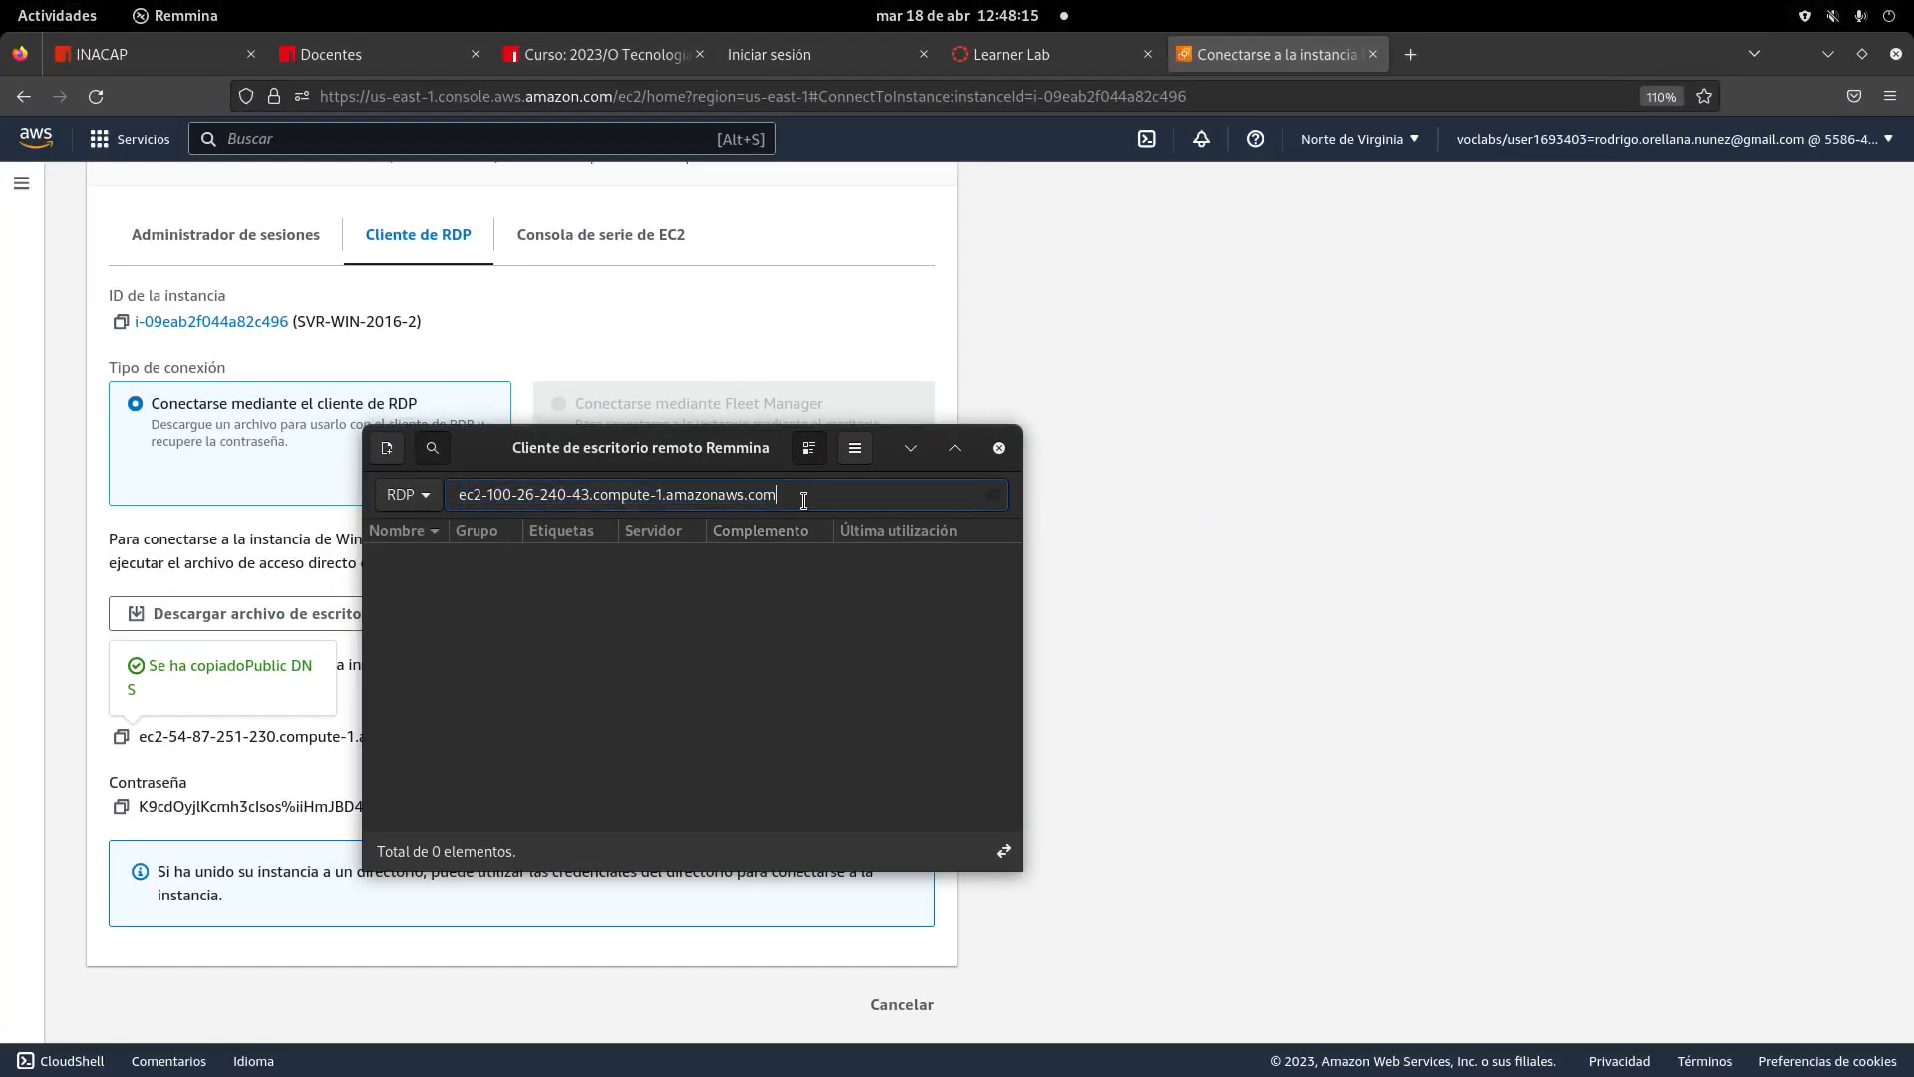
pyautogui.press('BackSpace')
pyautogui.hotkey('ctrl', 'v')
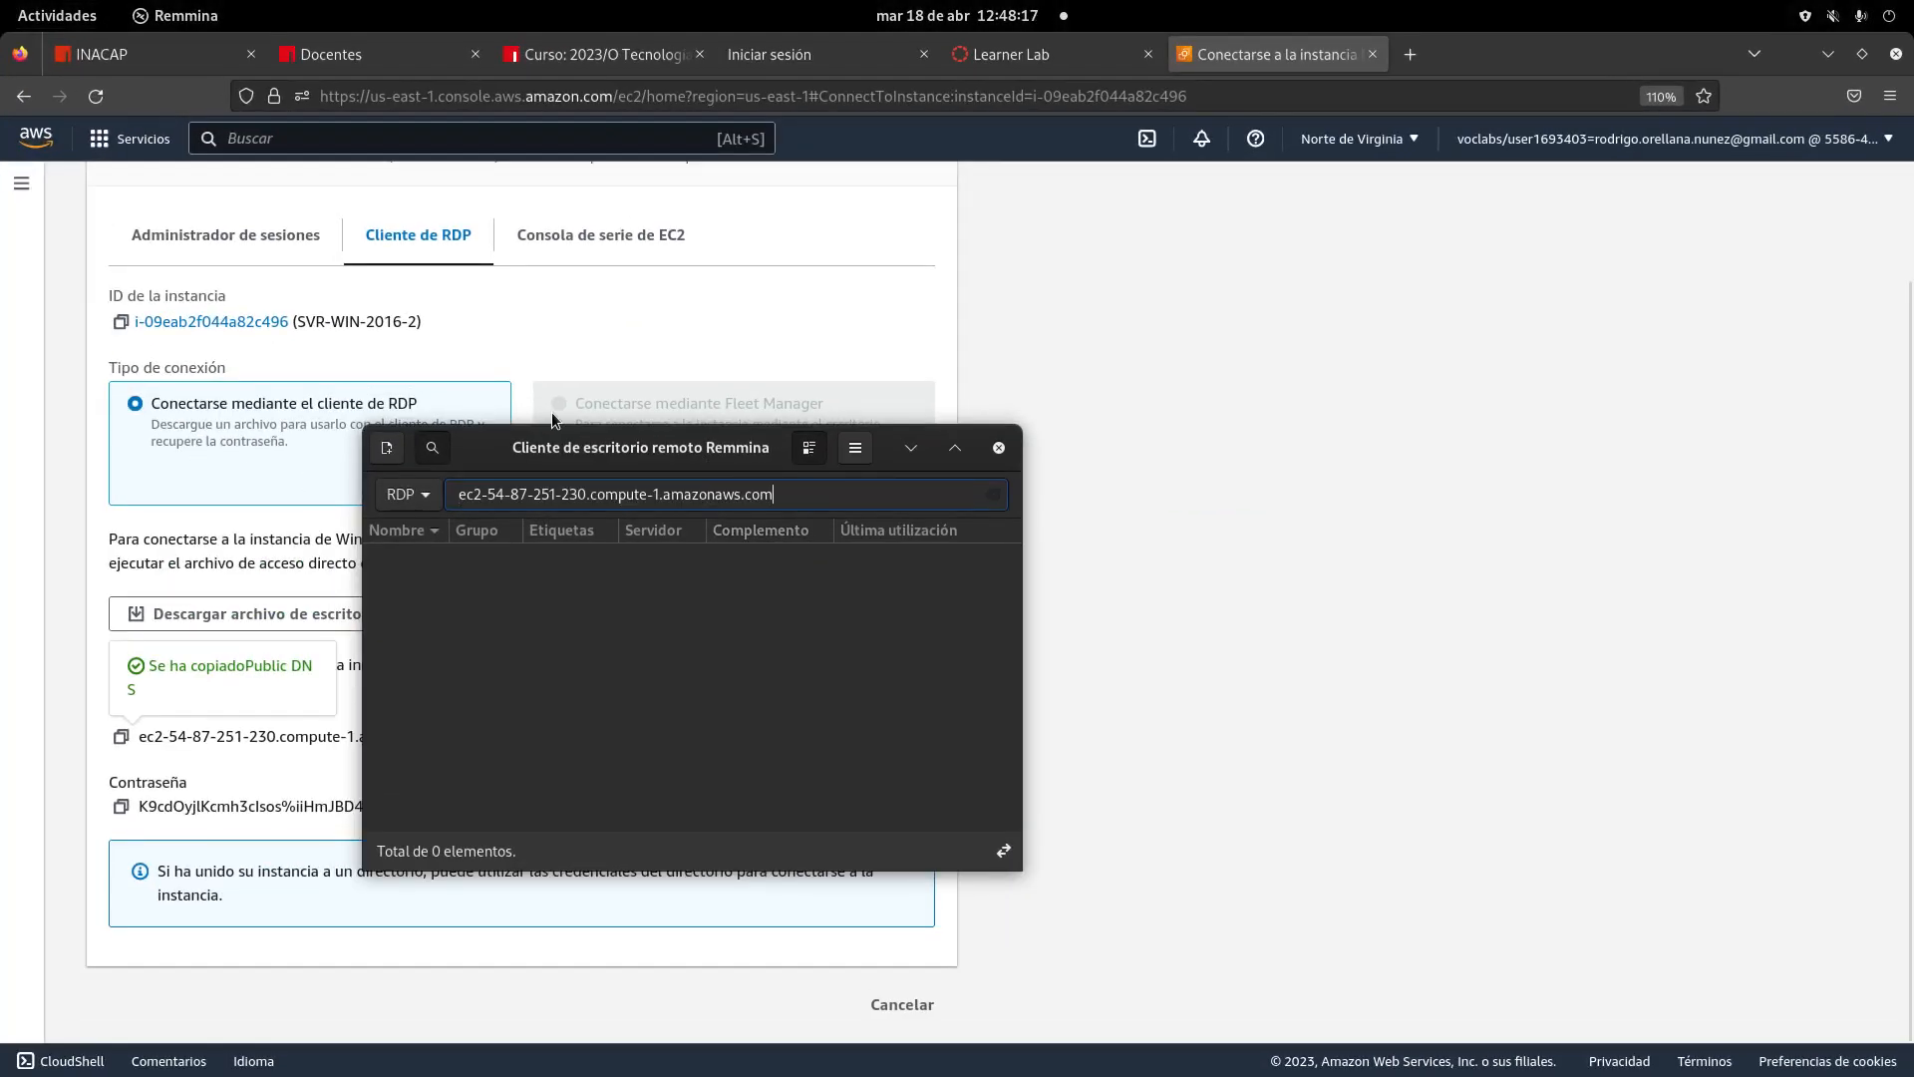
pyautogui.press('Return')
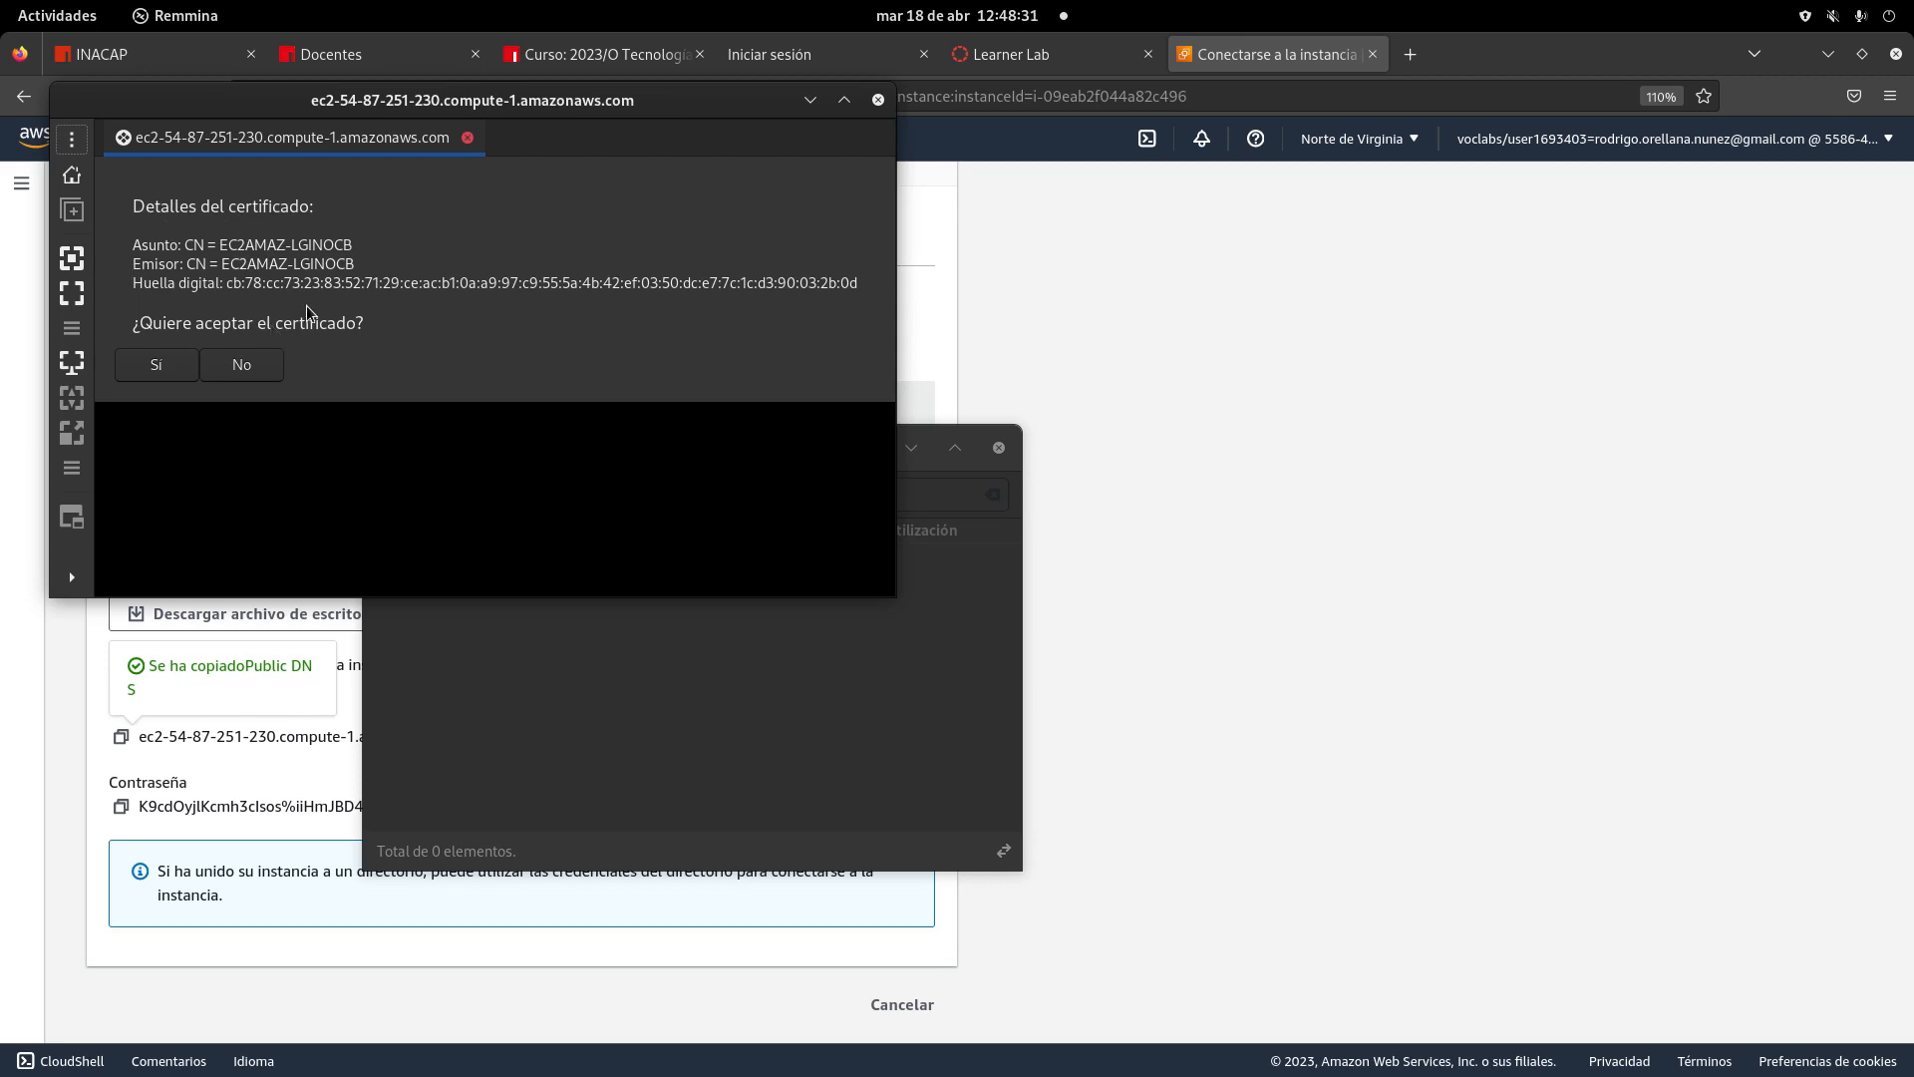
pyautogui.click(168, 357)
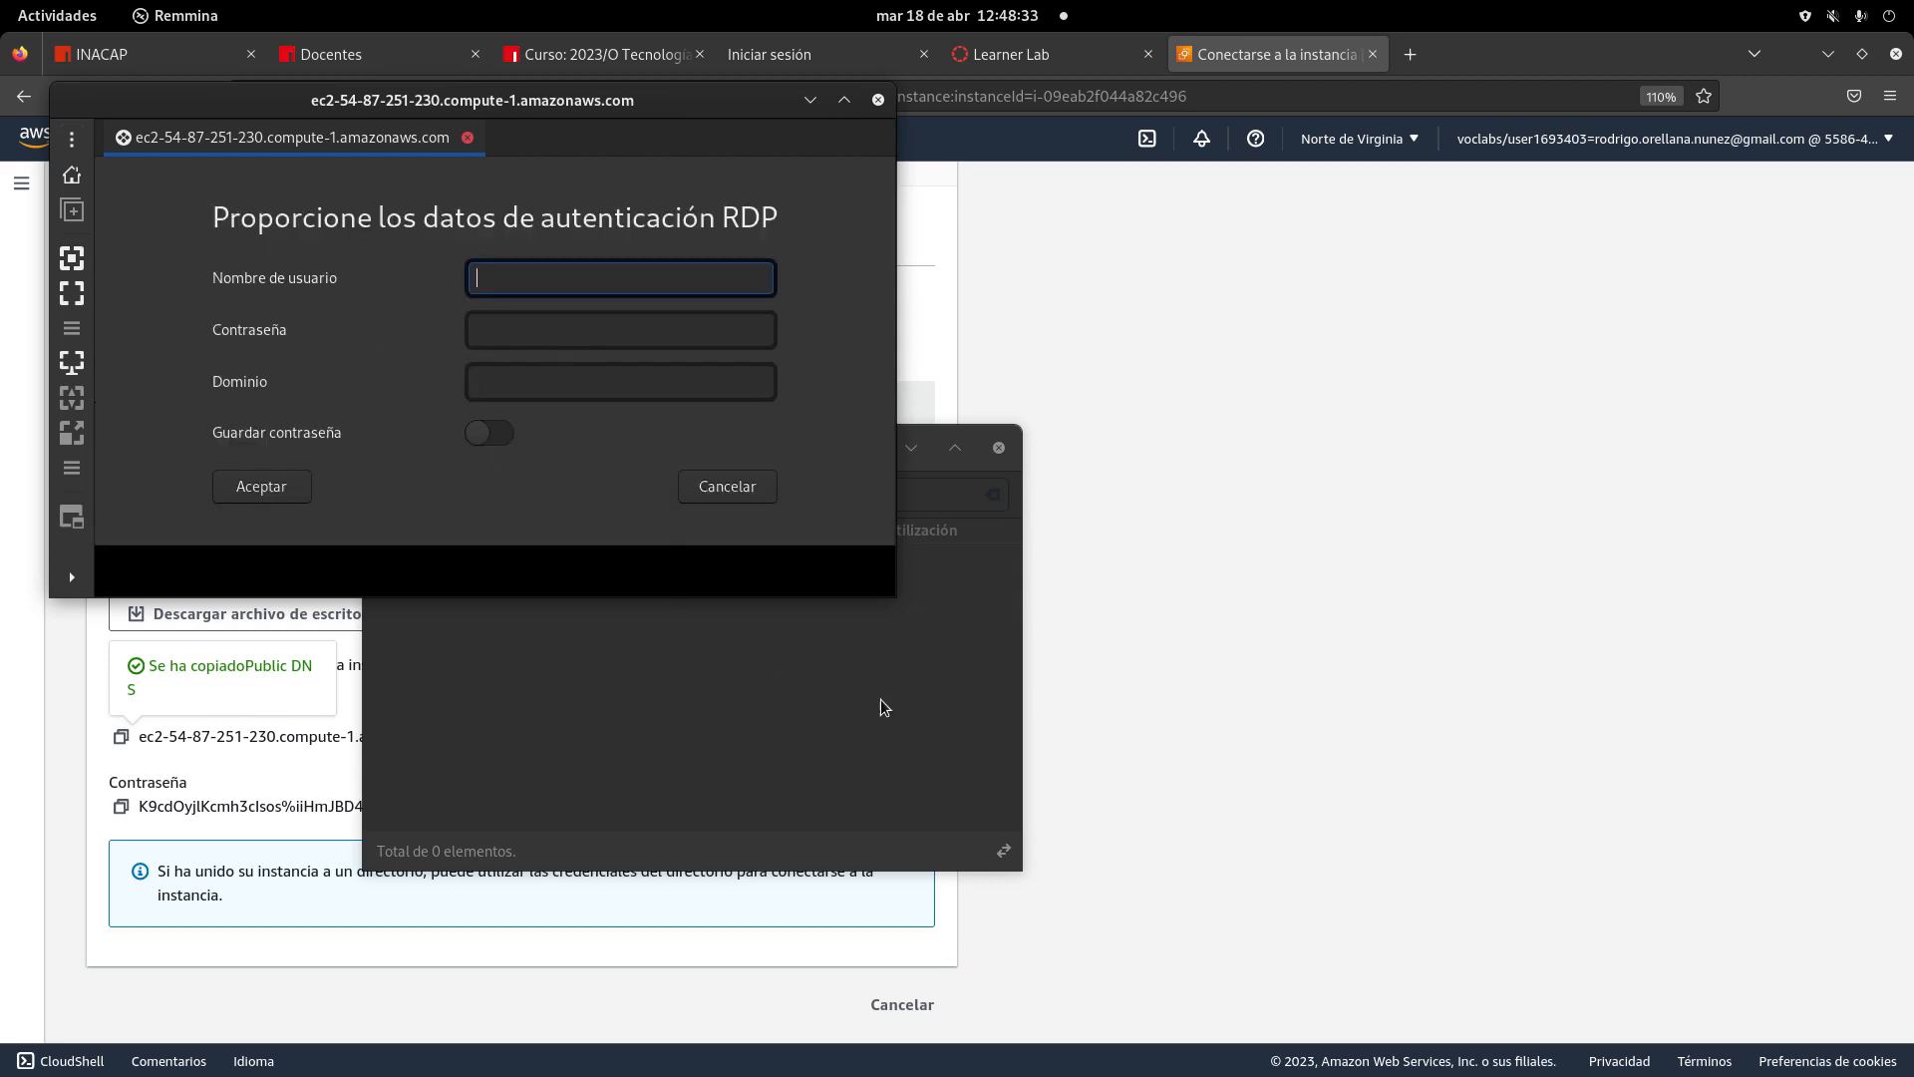
# - Copy the user name Administrator from the instance's connection details into the RDP authentication form
pyautogui.click(62, 743)
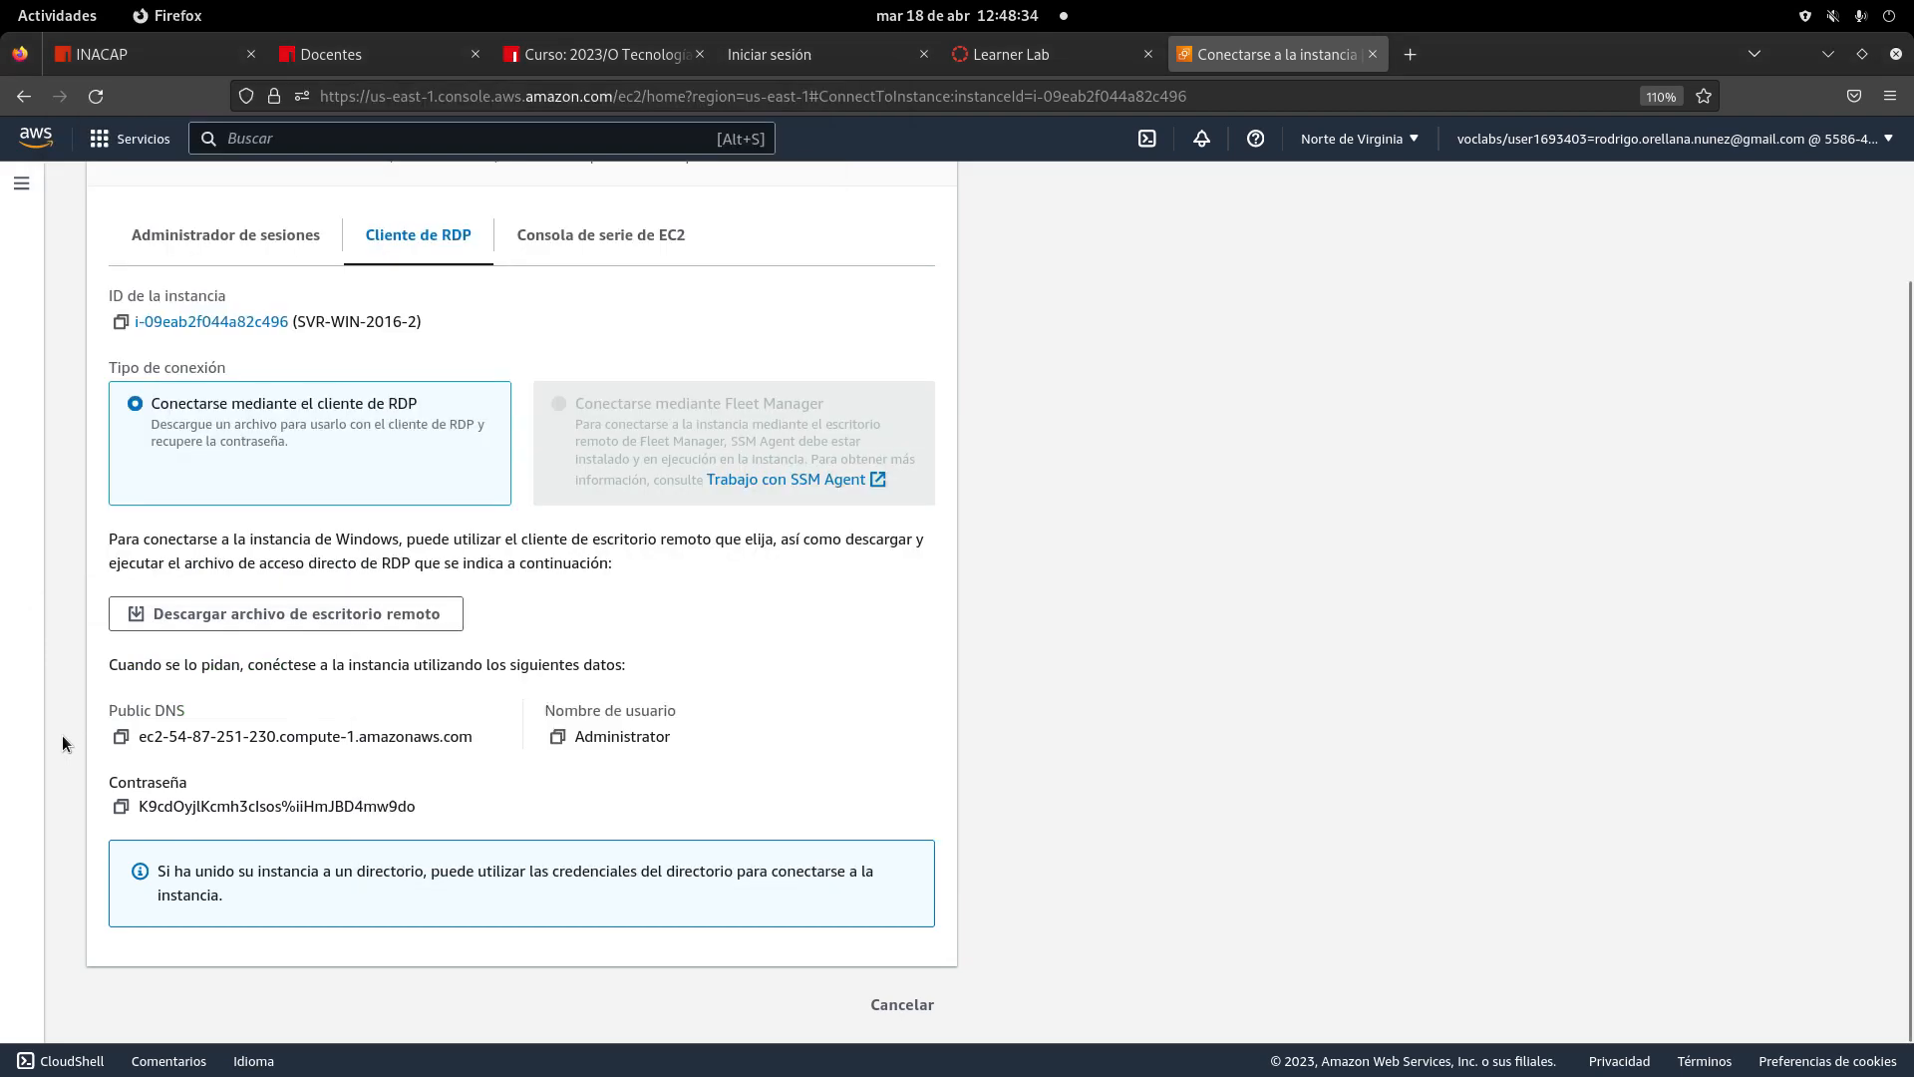
pyautogui.click(558, 736)
pyautogui.click(56, 15)
pyautogui.click(670, 405)
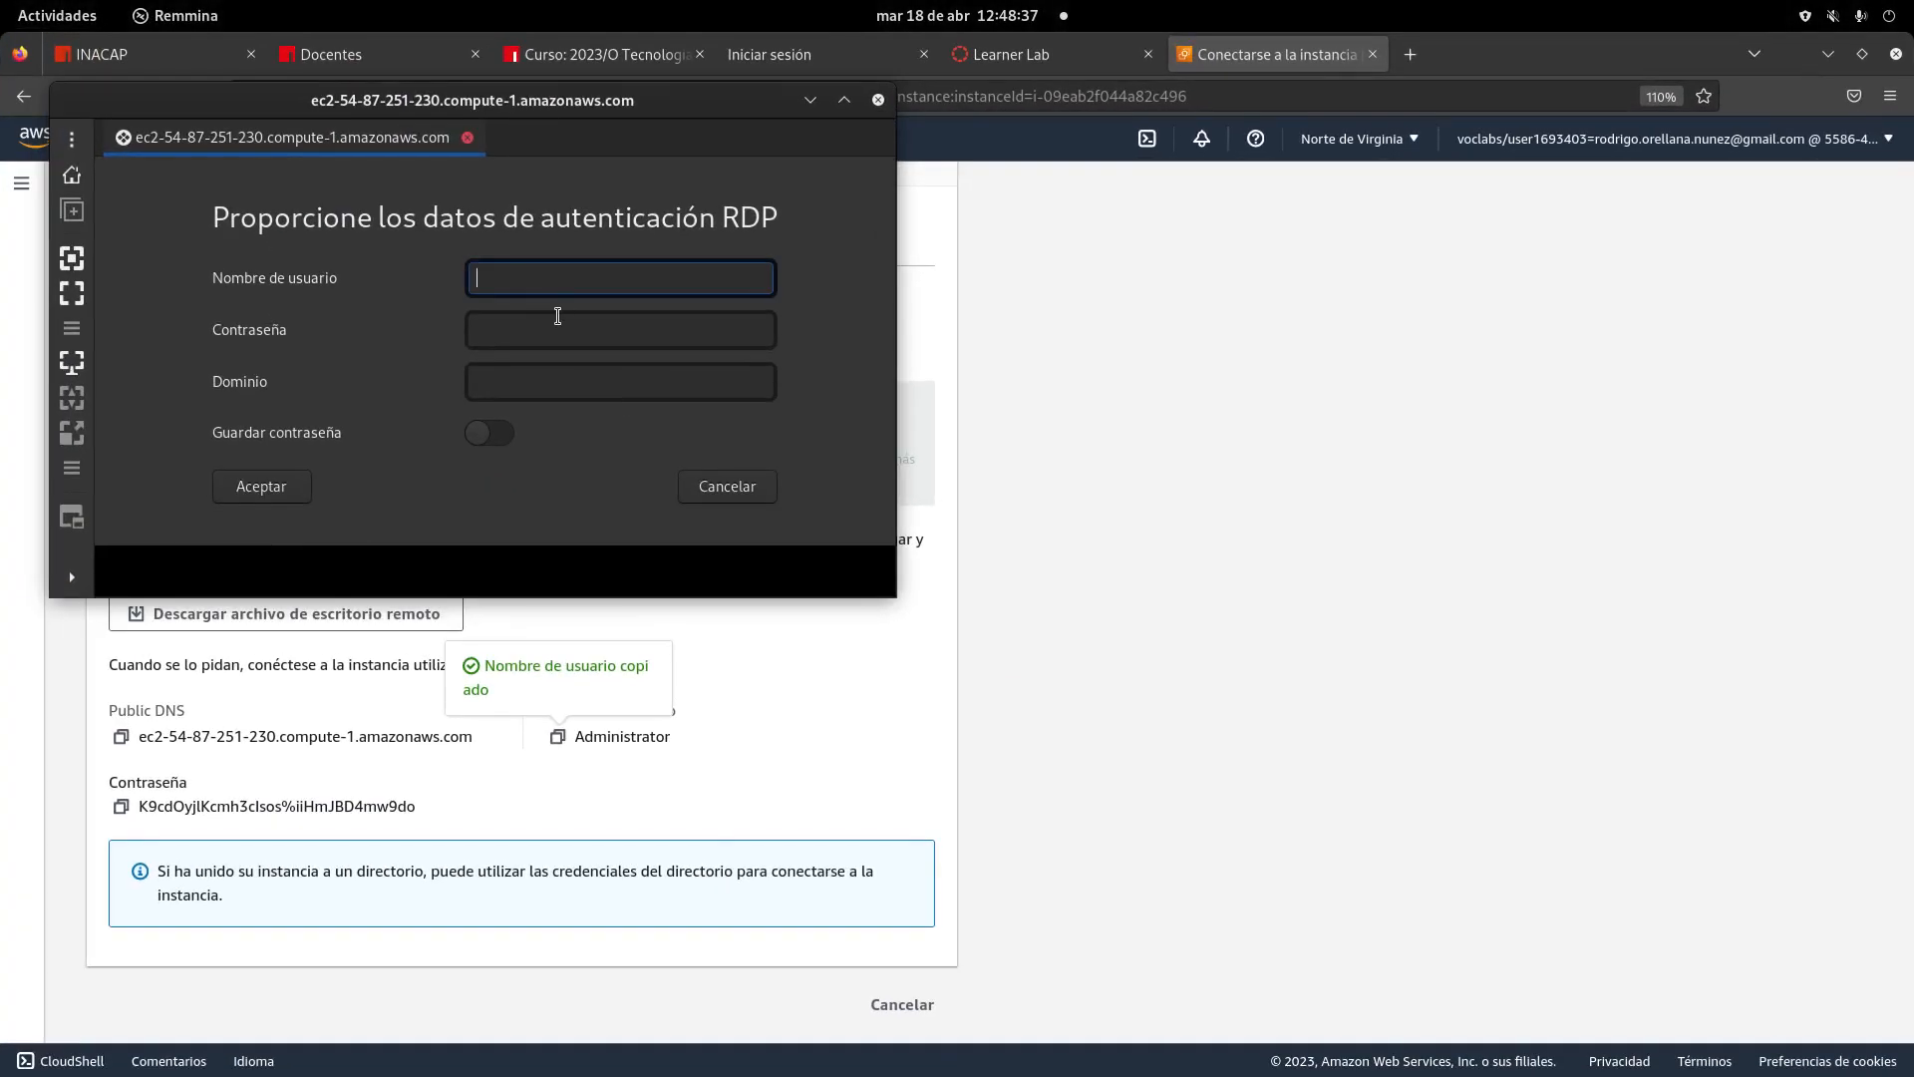
pyautogui.rightClick(543, 277)
pyautogui.click(643, 344)
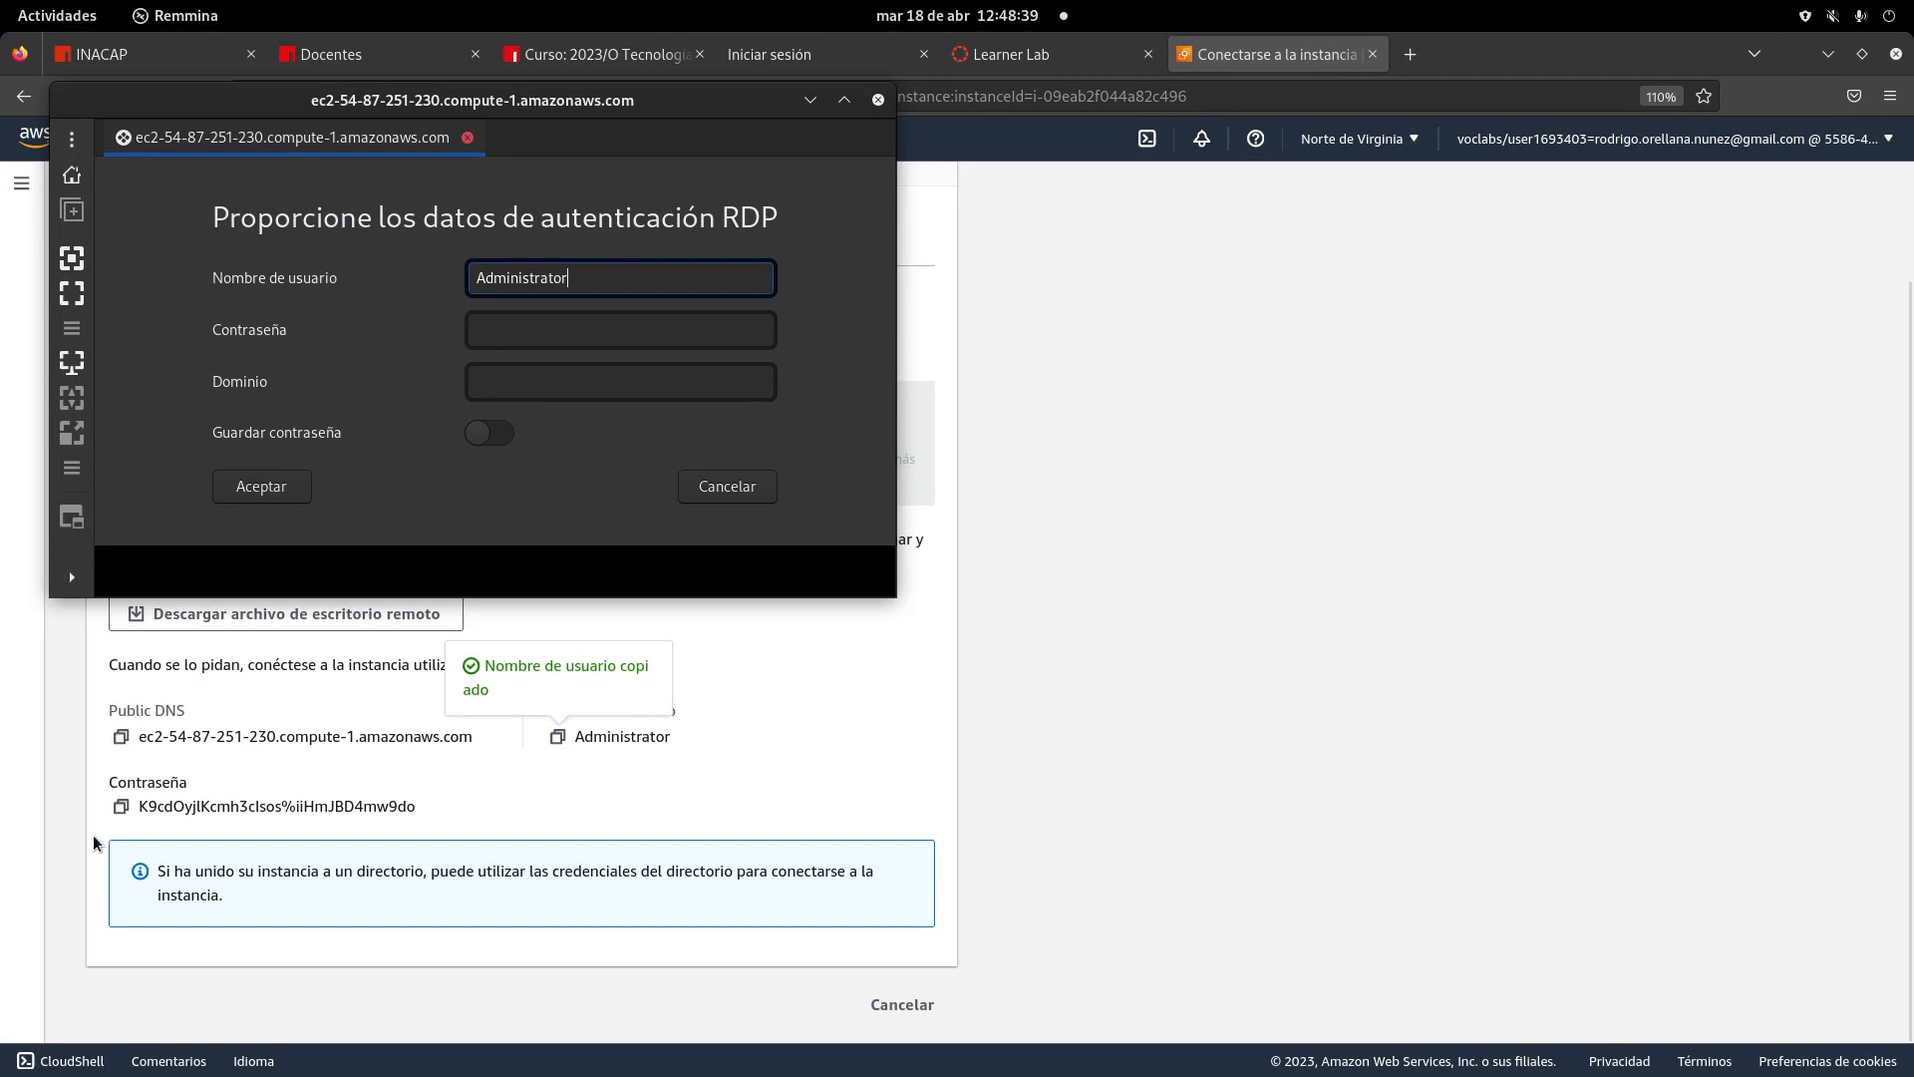
# - Copy the decrypted administrator password from the connection details into the RDP password field and submit the sign-in
pyautogui.click(121, 806)
pyautogui.click(41, 4)
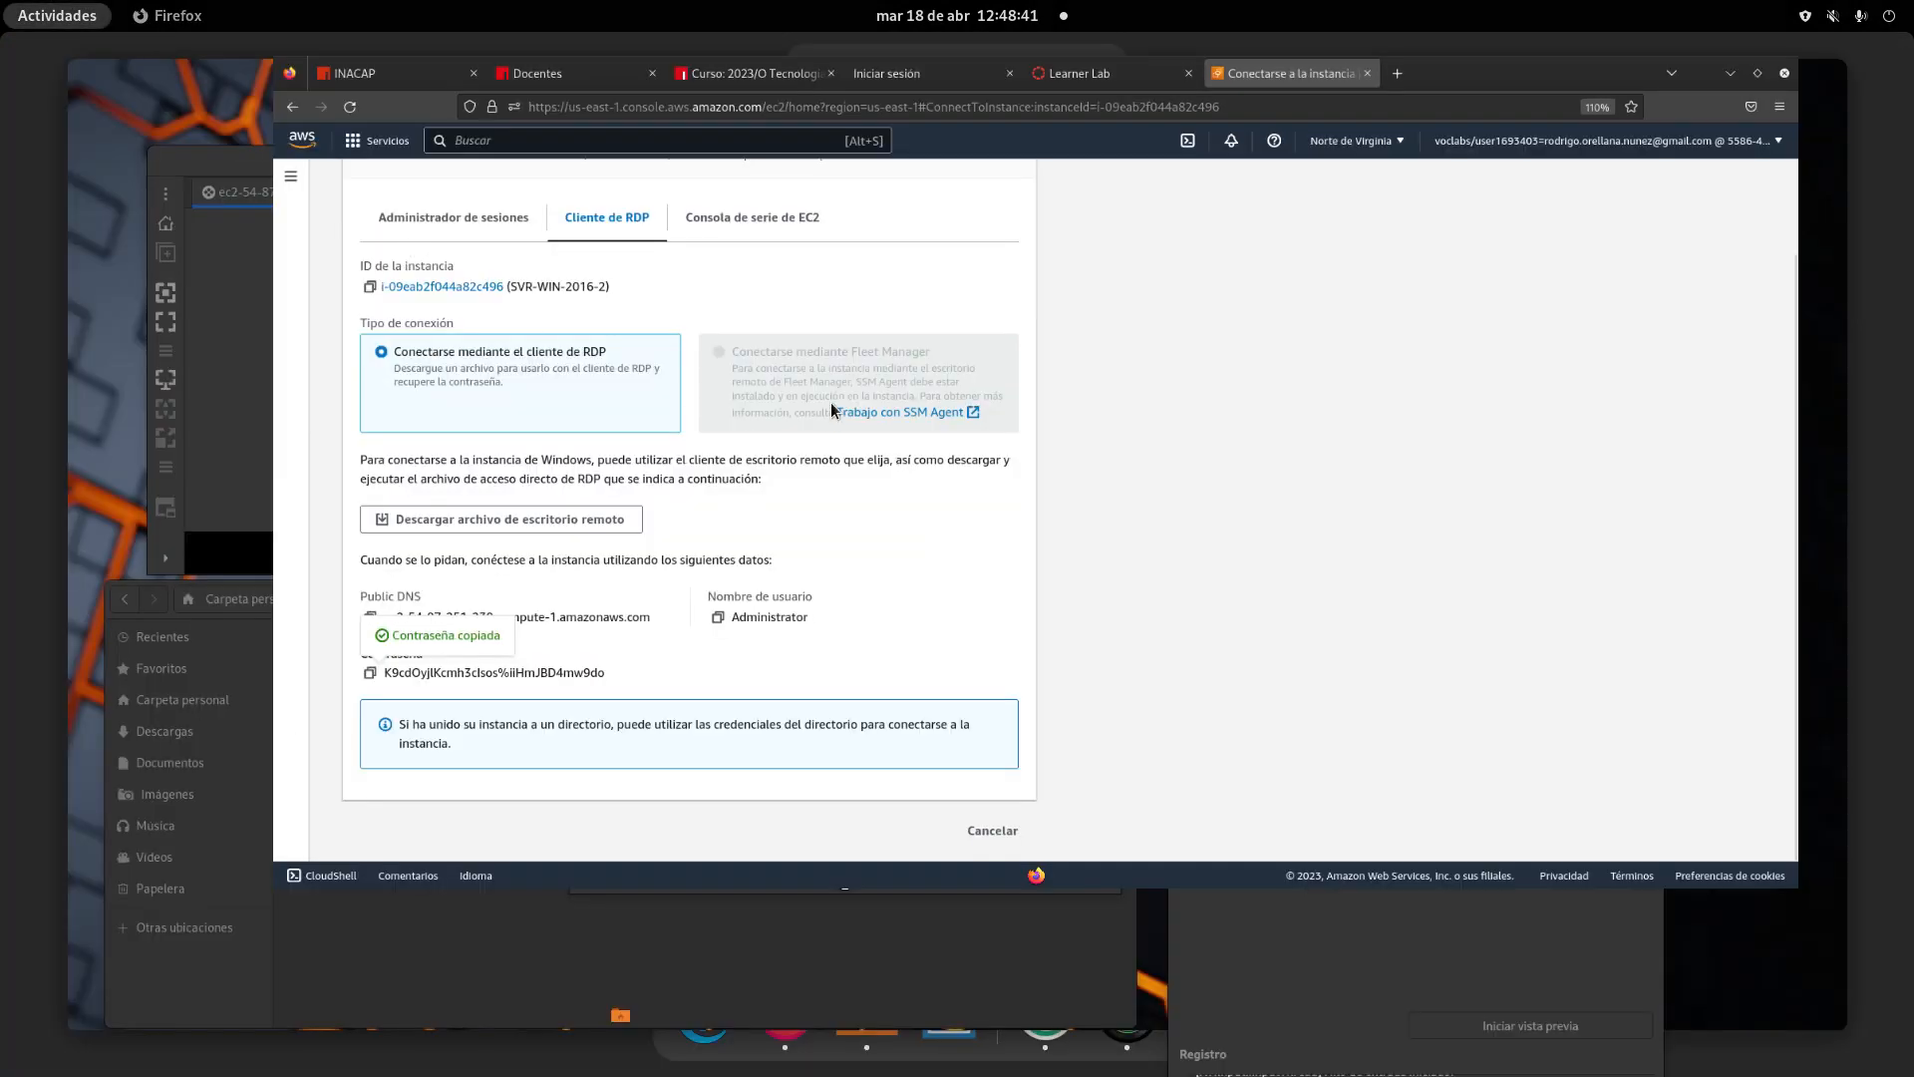
pyautogui.click(638, 410)
pyautogui.rightClick(563, 332)
pyautogui.click(618, 401)
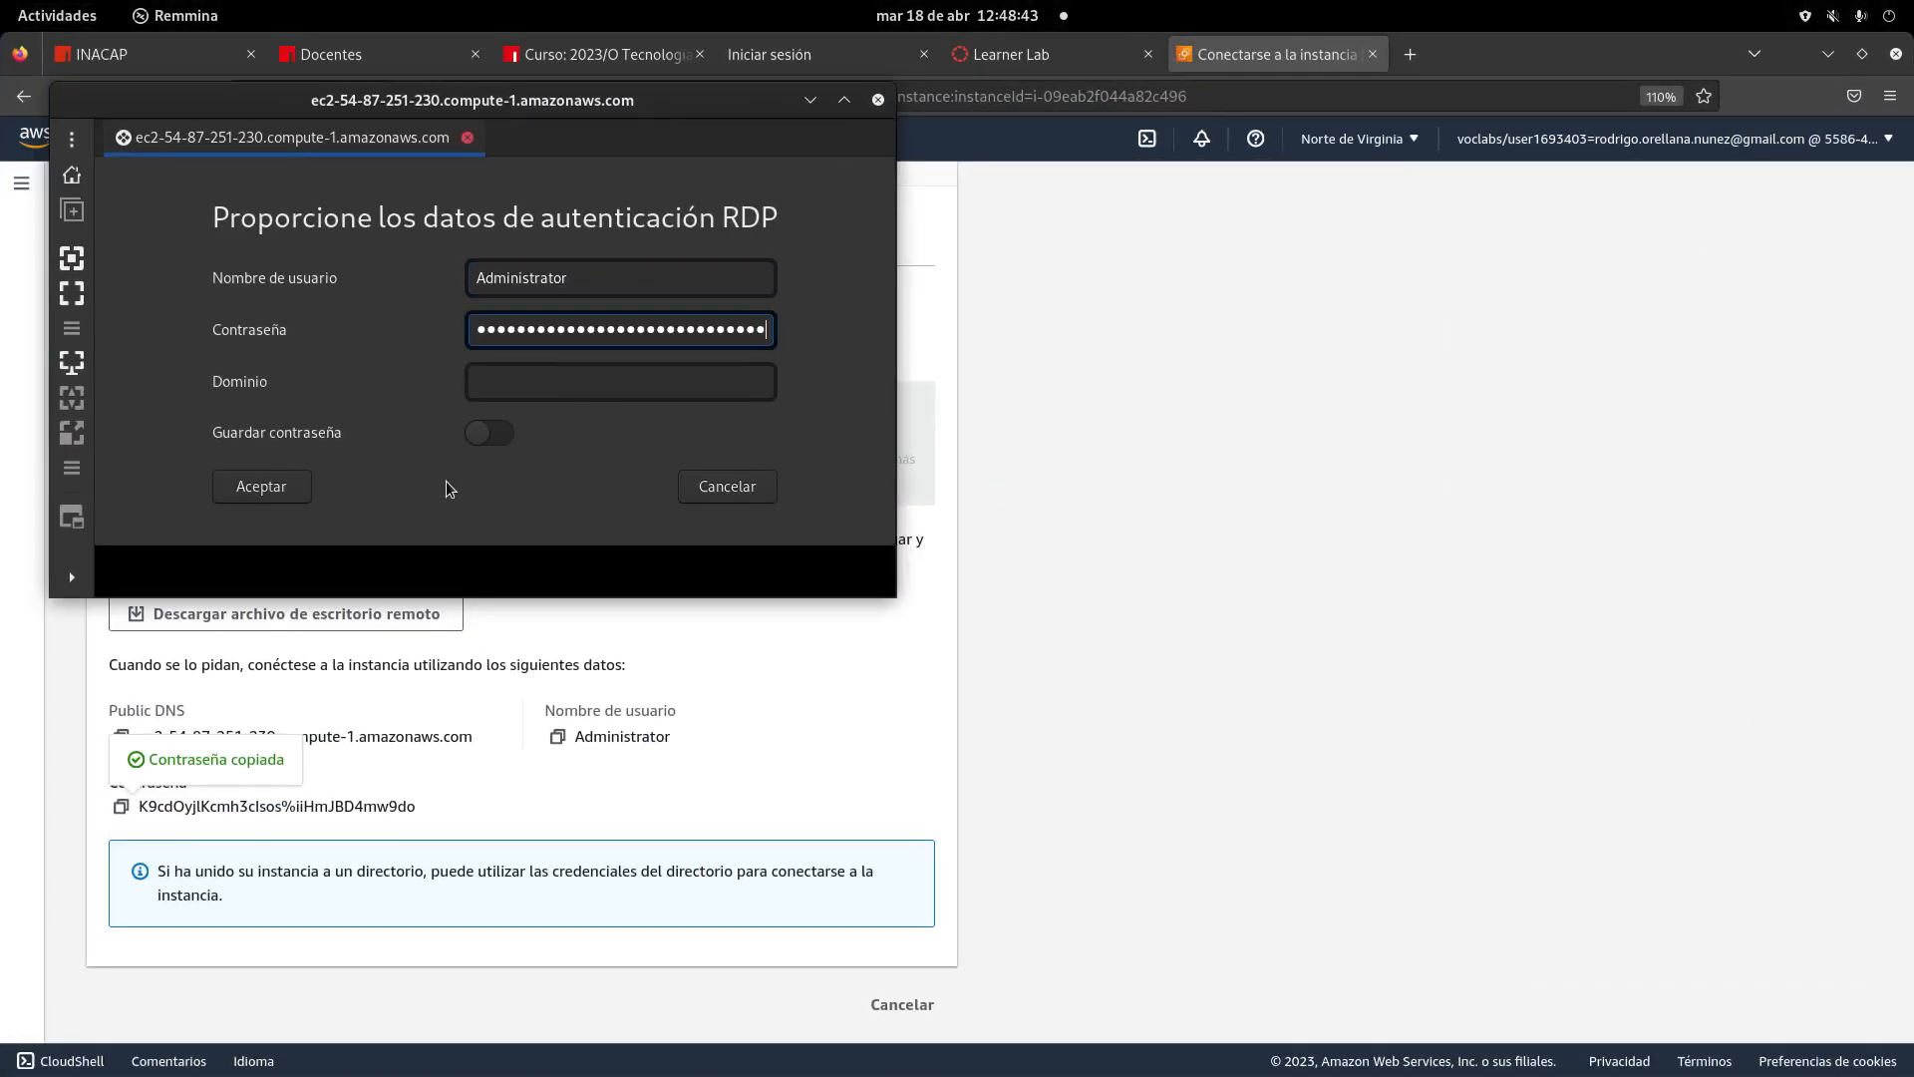
pyautogui.click(261, 487)
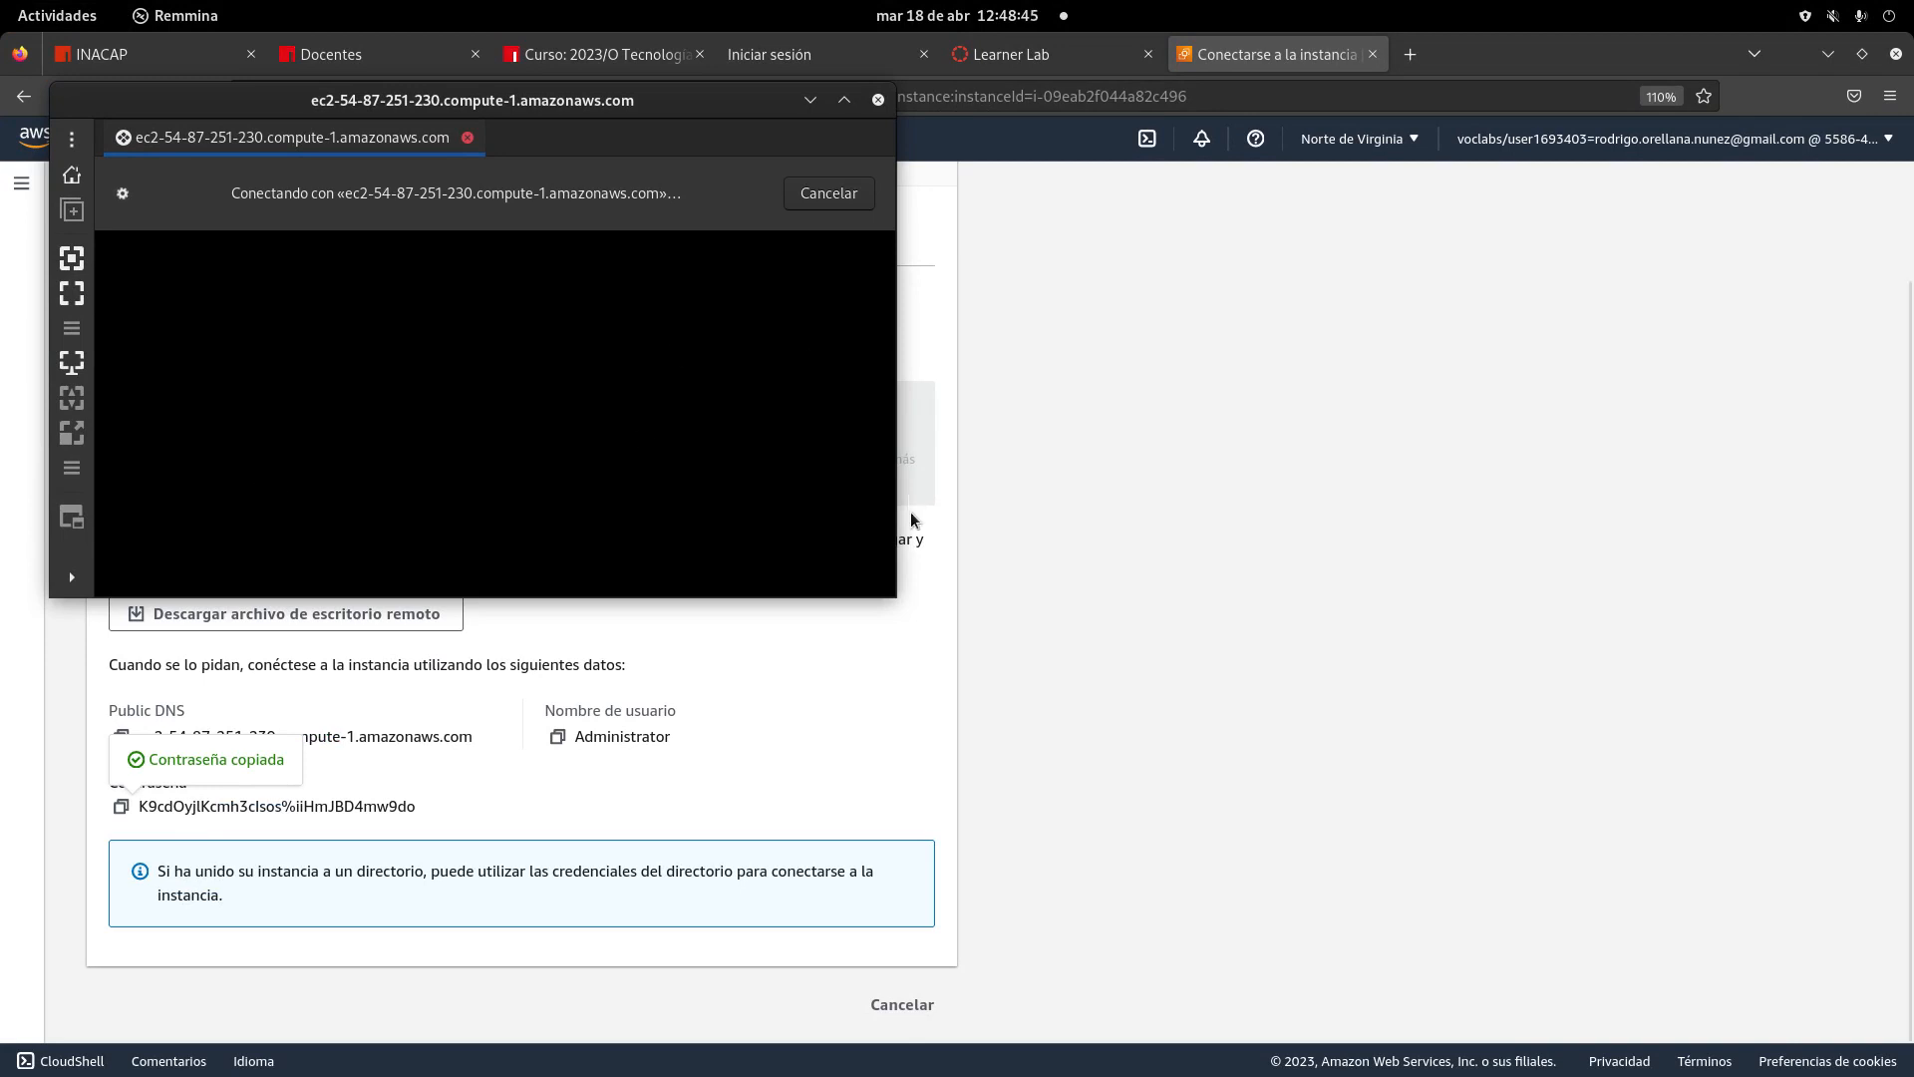
# - Enlarge the remote session window with the desktop scaled to fit, and open the remote computer's system properties
pyautogui.moveTo(895, 596); pyautogui.dragTo(1394, 845)
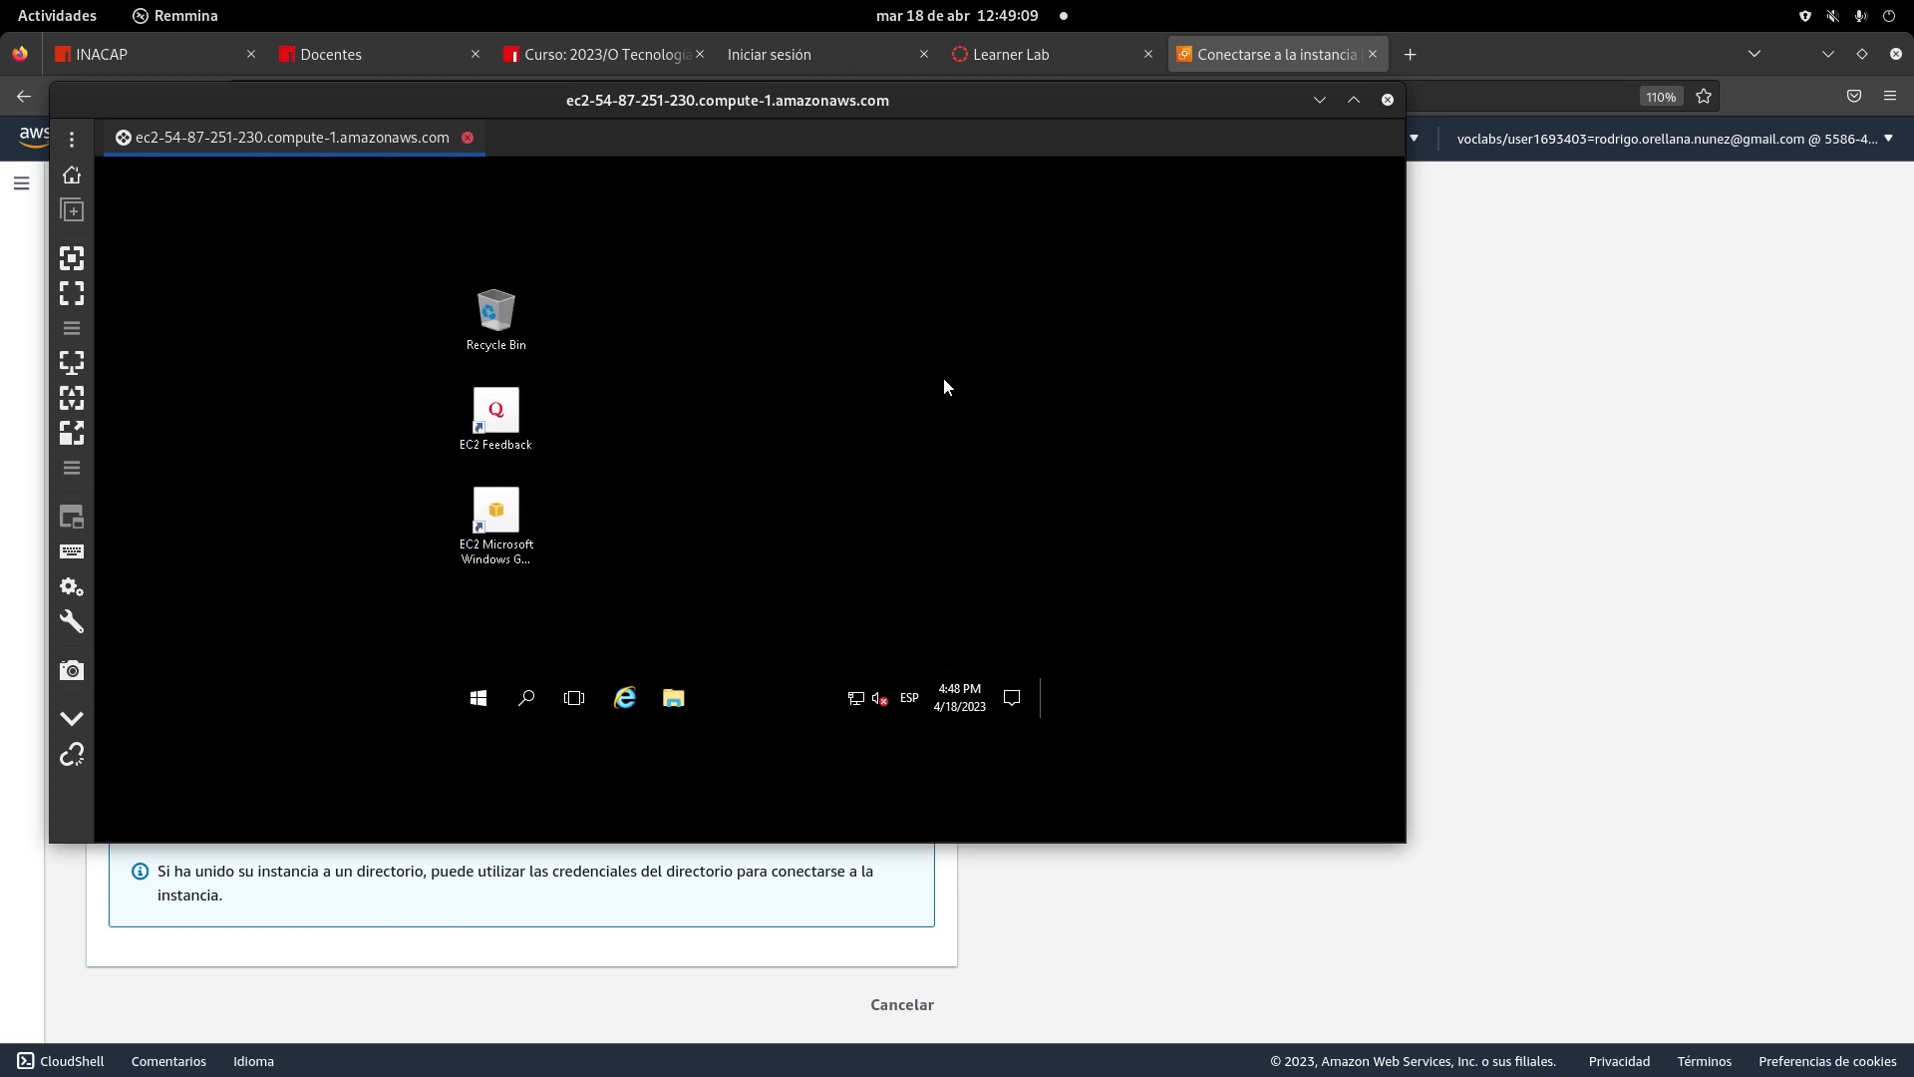
pyautogui.click(78, 432)
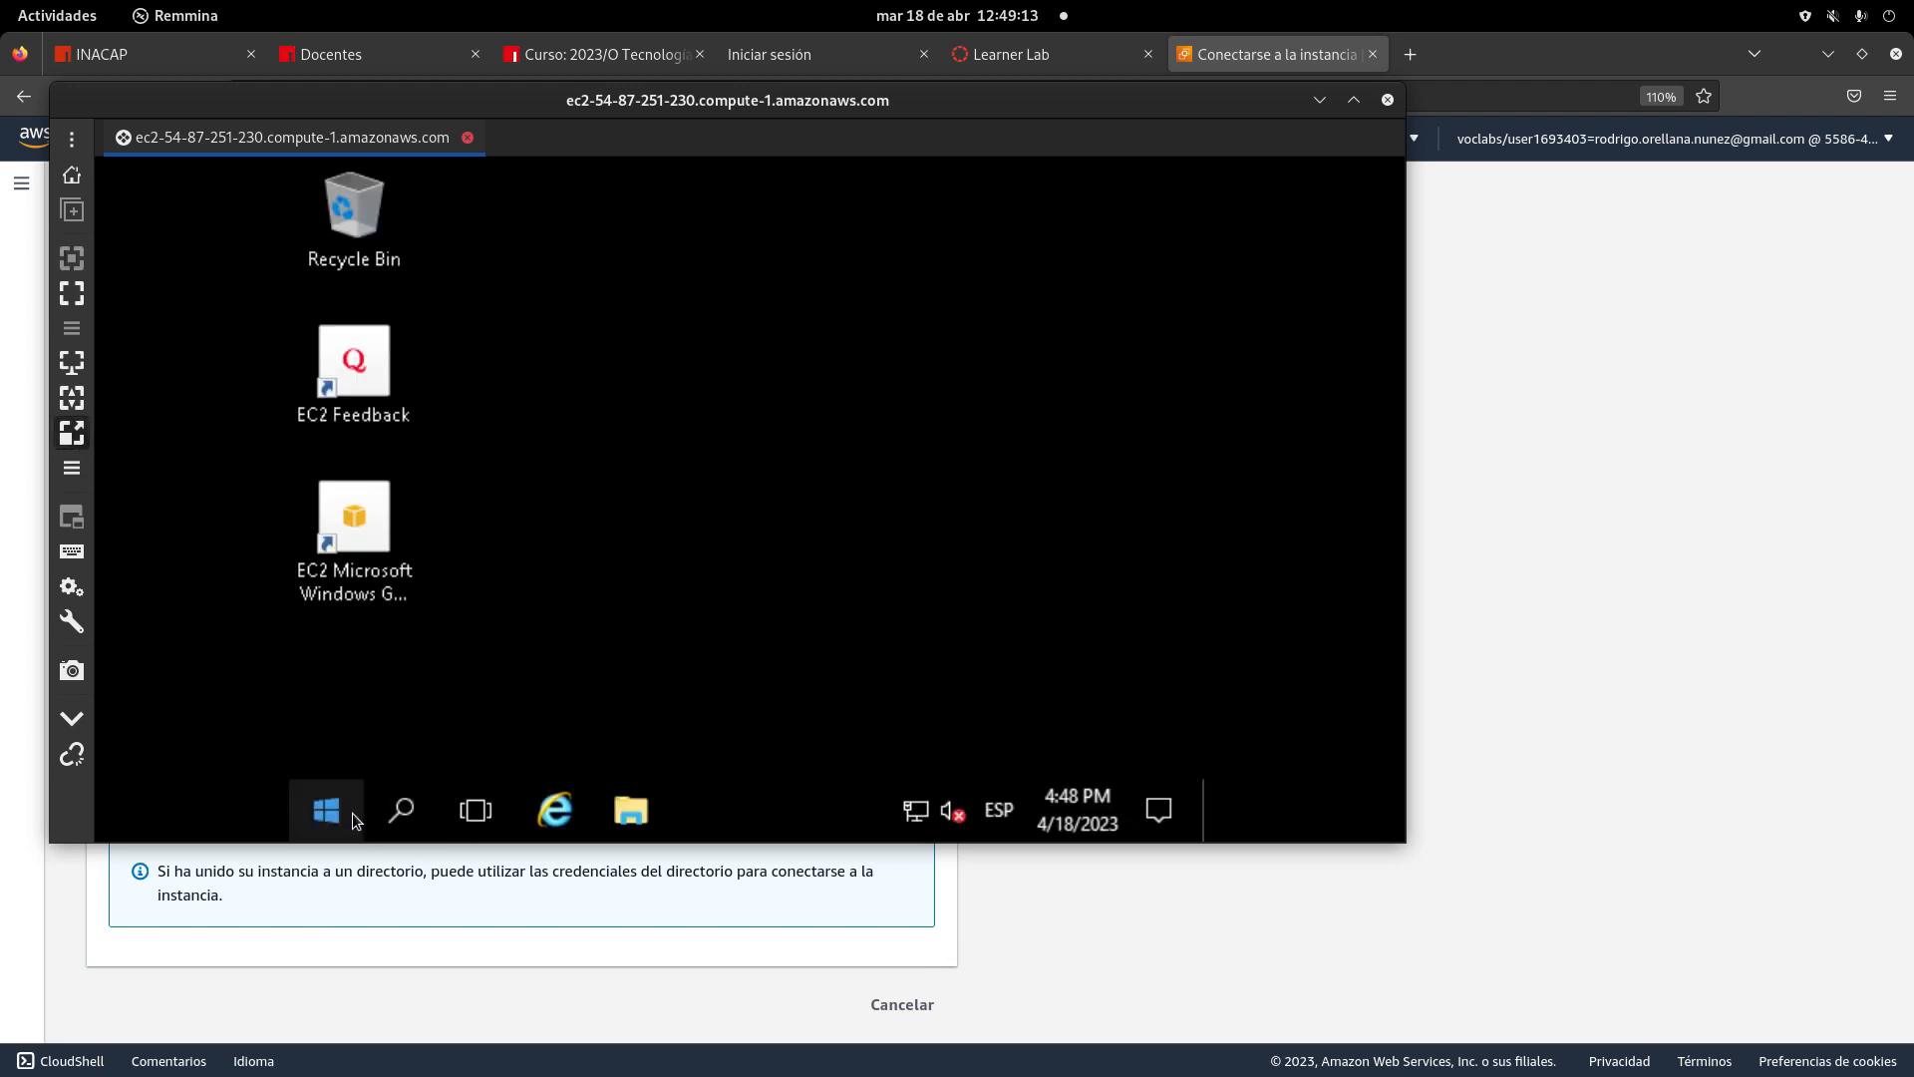
pyautogui.click(608, 809)
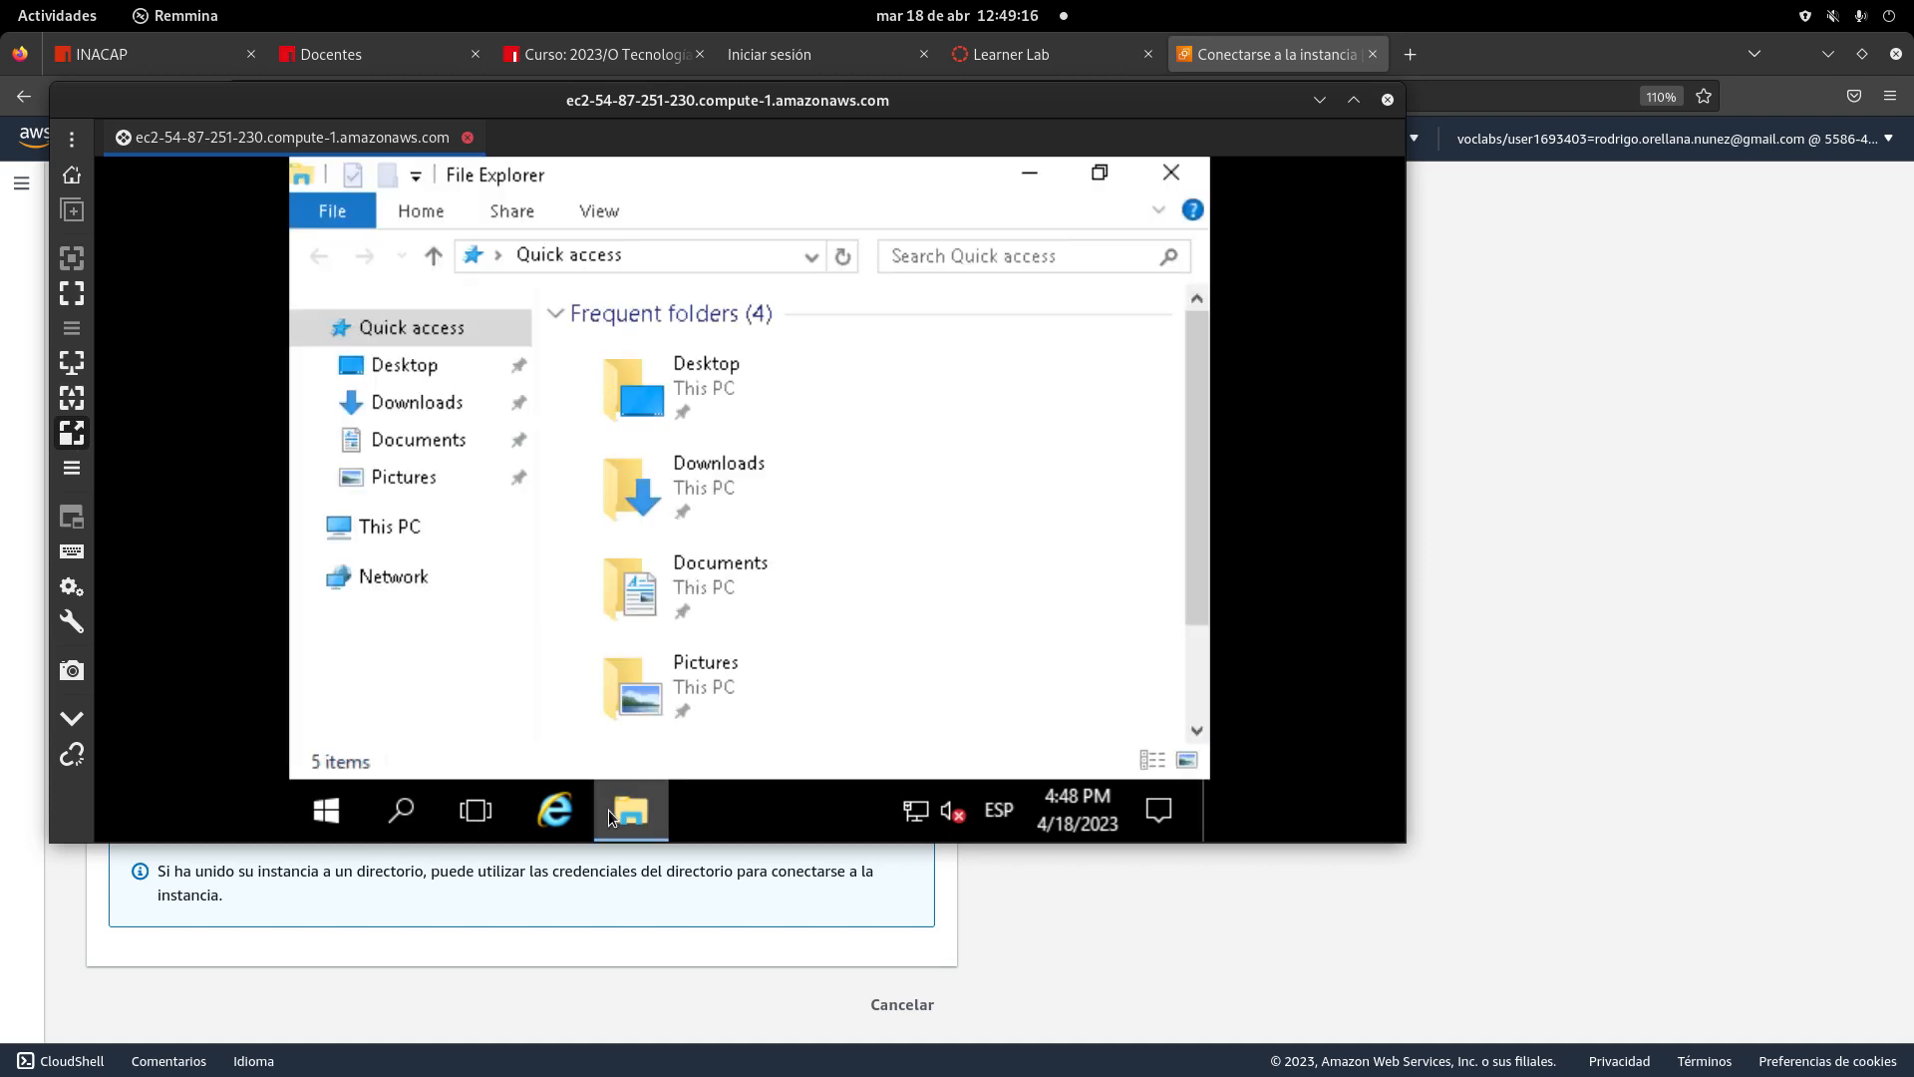
pyautogui.rightClick(412, 533)
pyautogui.click(446, 750)
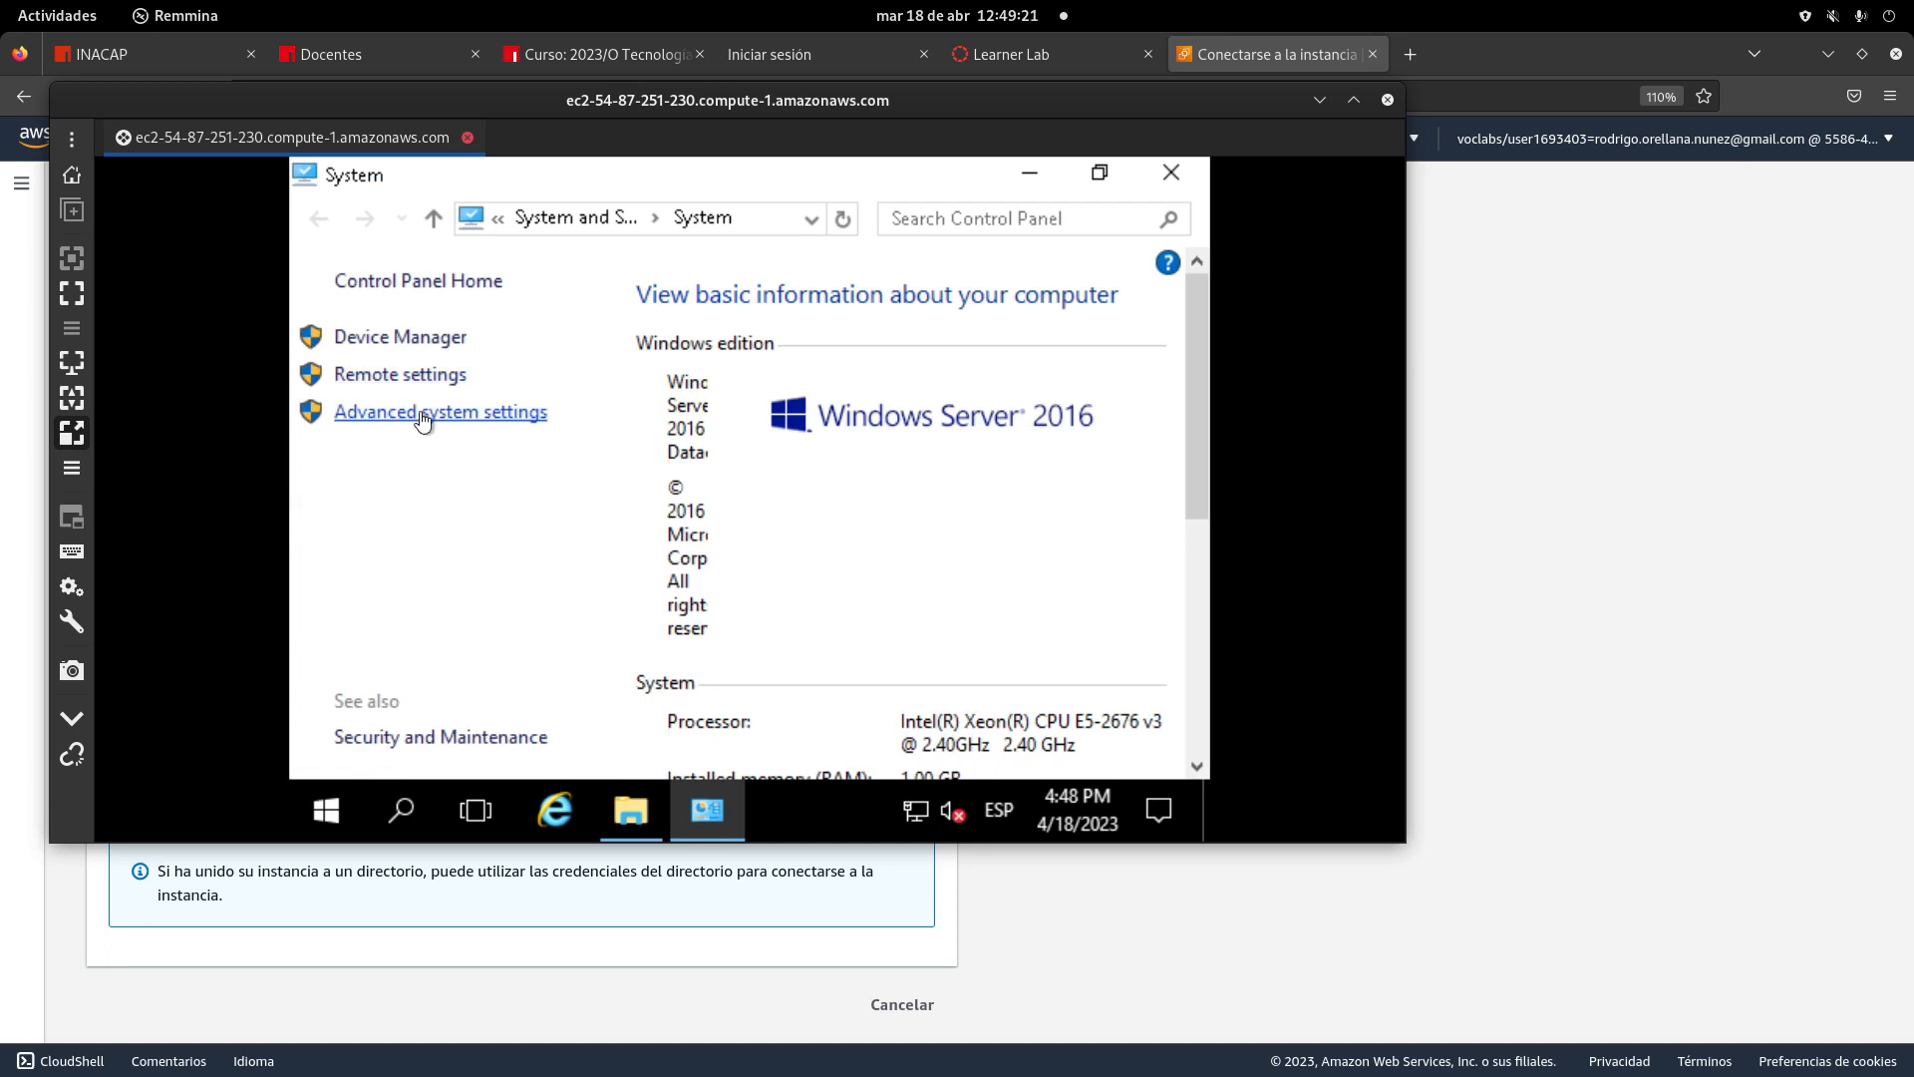
# - Examine the remote server's advanced system settings, processor, memory, and computer name, and close the system information
pyautogui.click(423, 416)
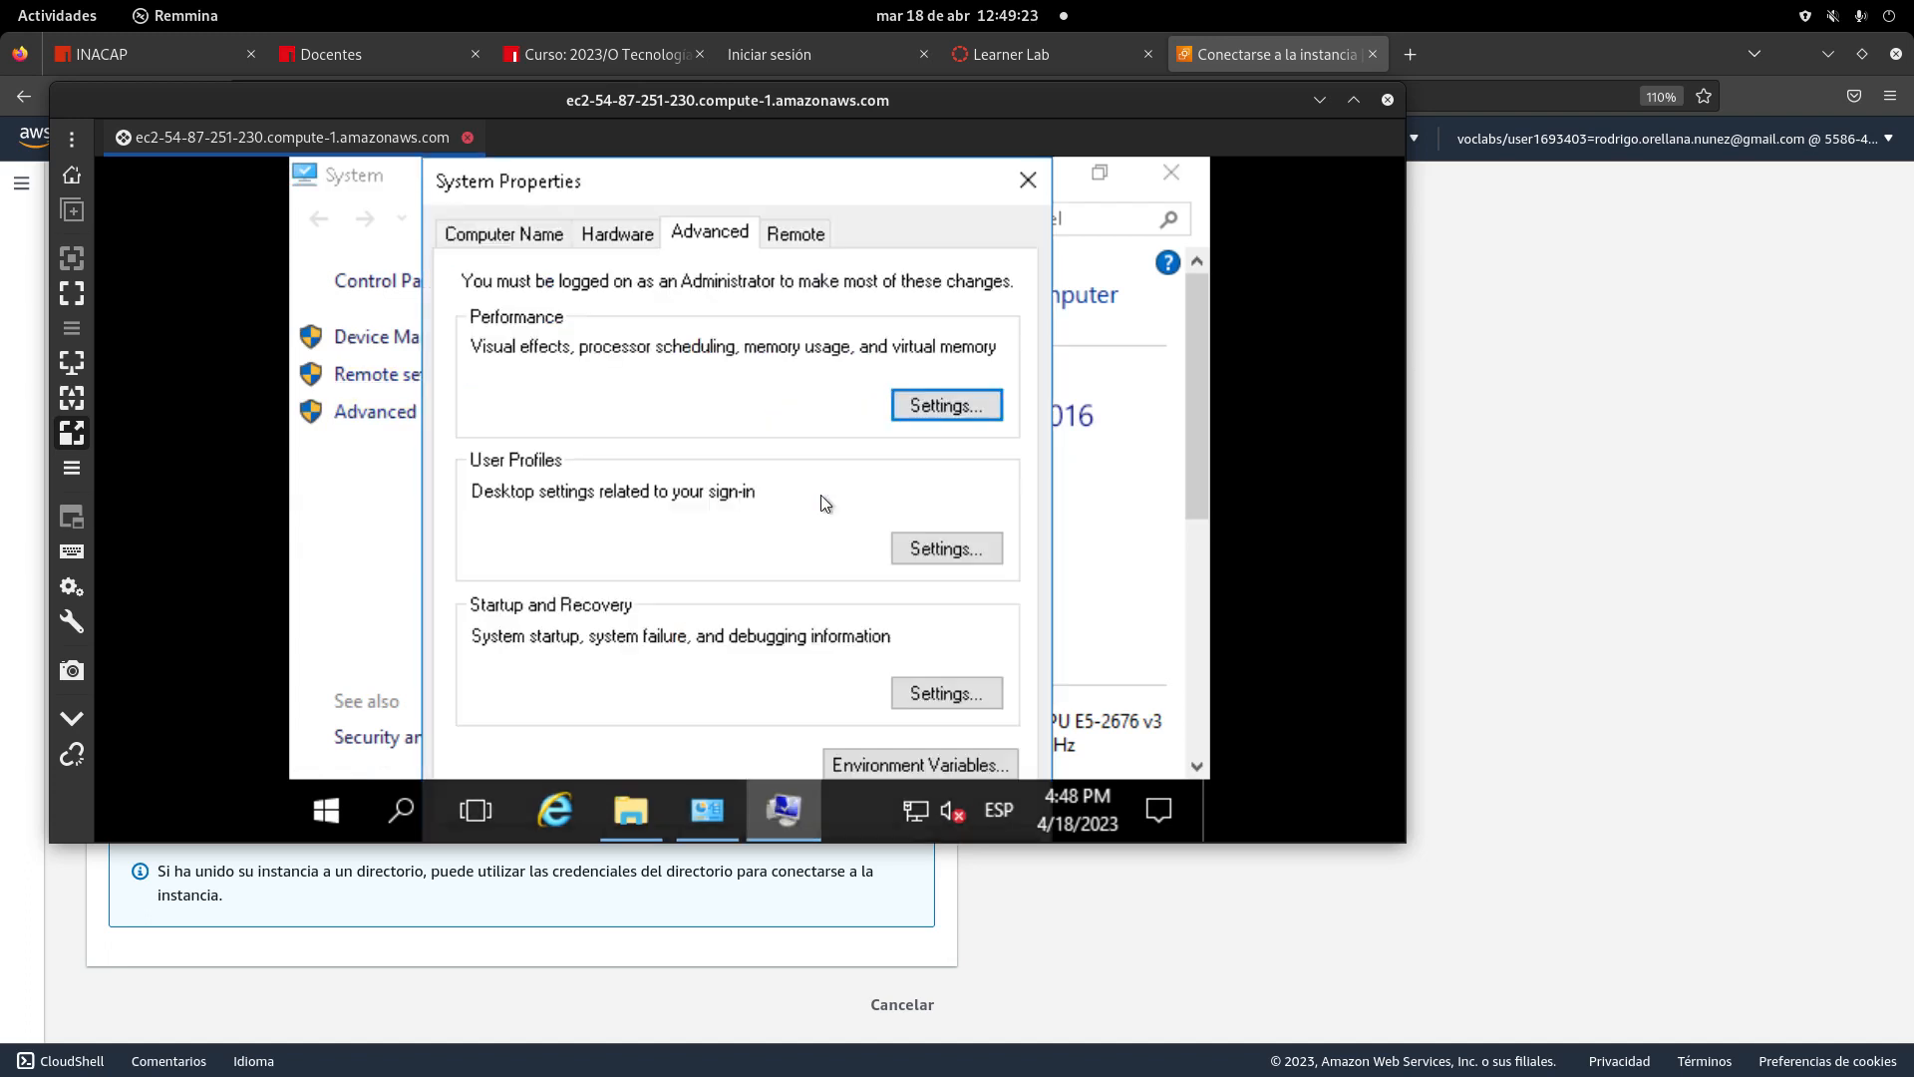
pyautogui.click(1028, 180)
pyautogui.scroll(-3, 995, 630)
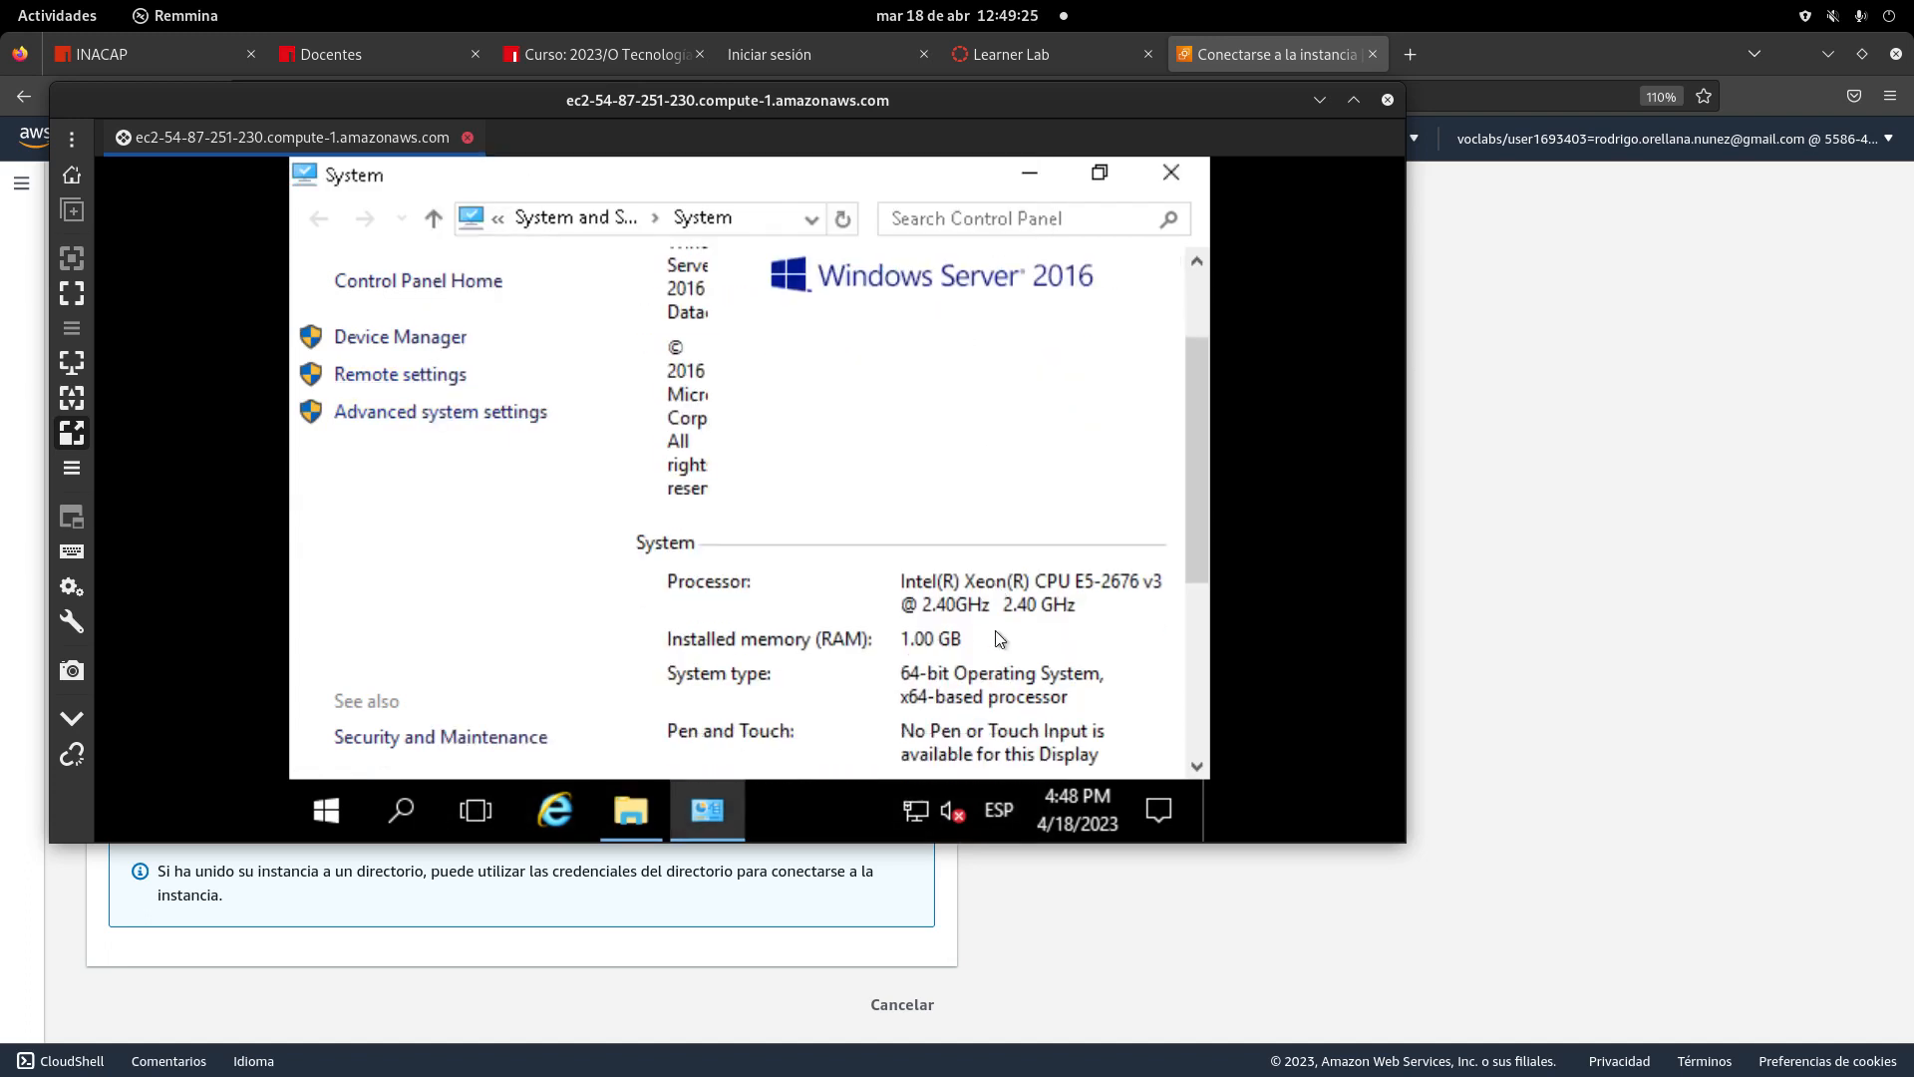
pyautogui.scroll(-3, 995, 630)
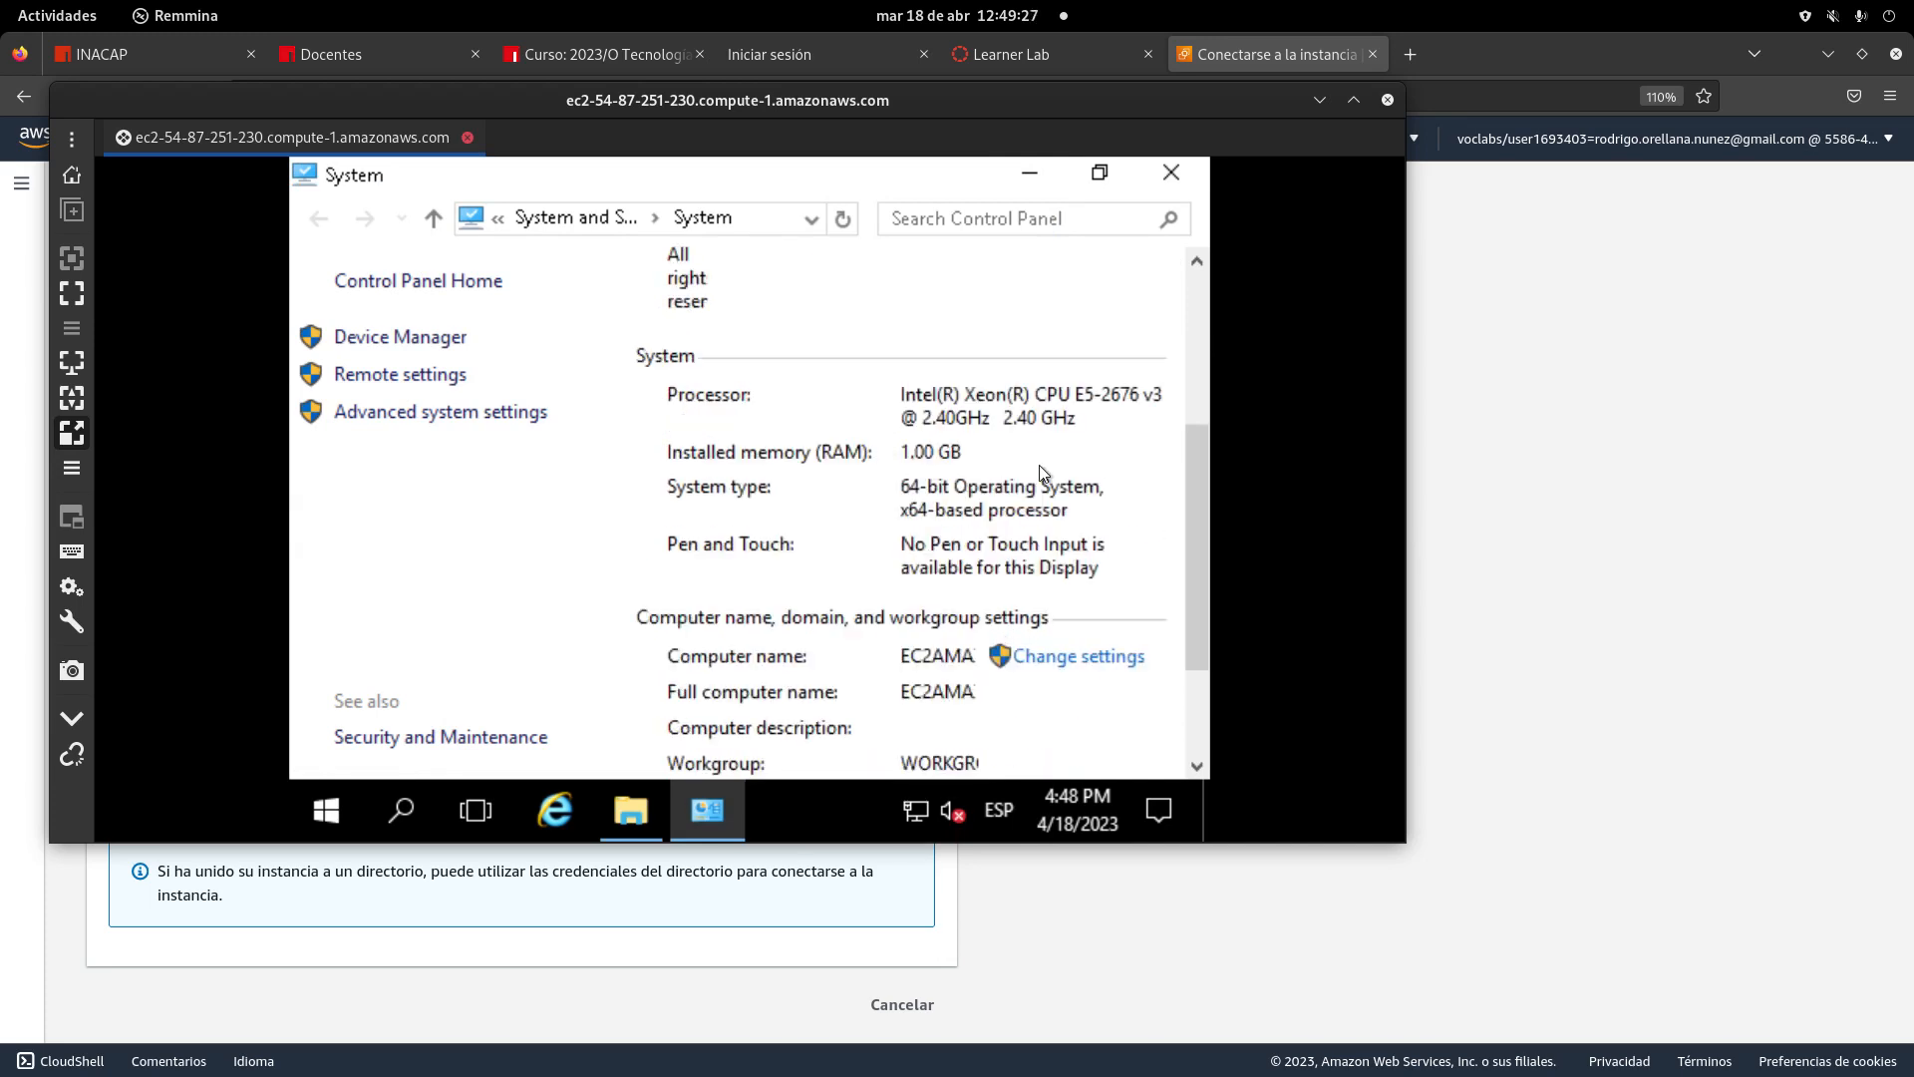
pyautogui.scroll(-4, 1047, 598)
pyautogui.scroll(10, 1037, 592)
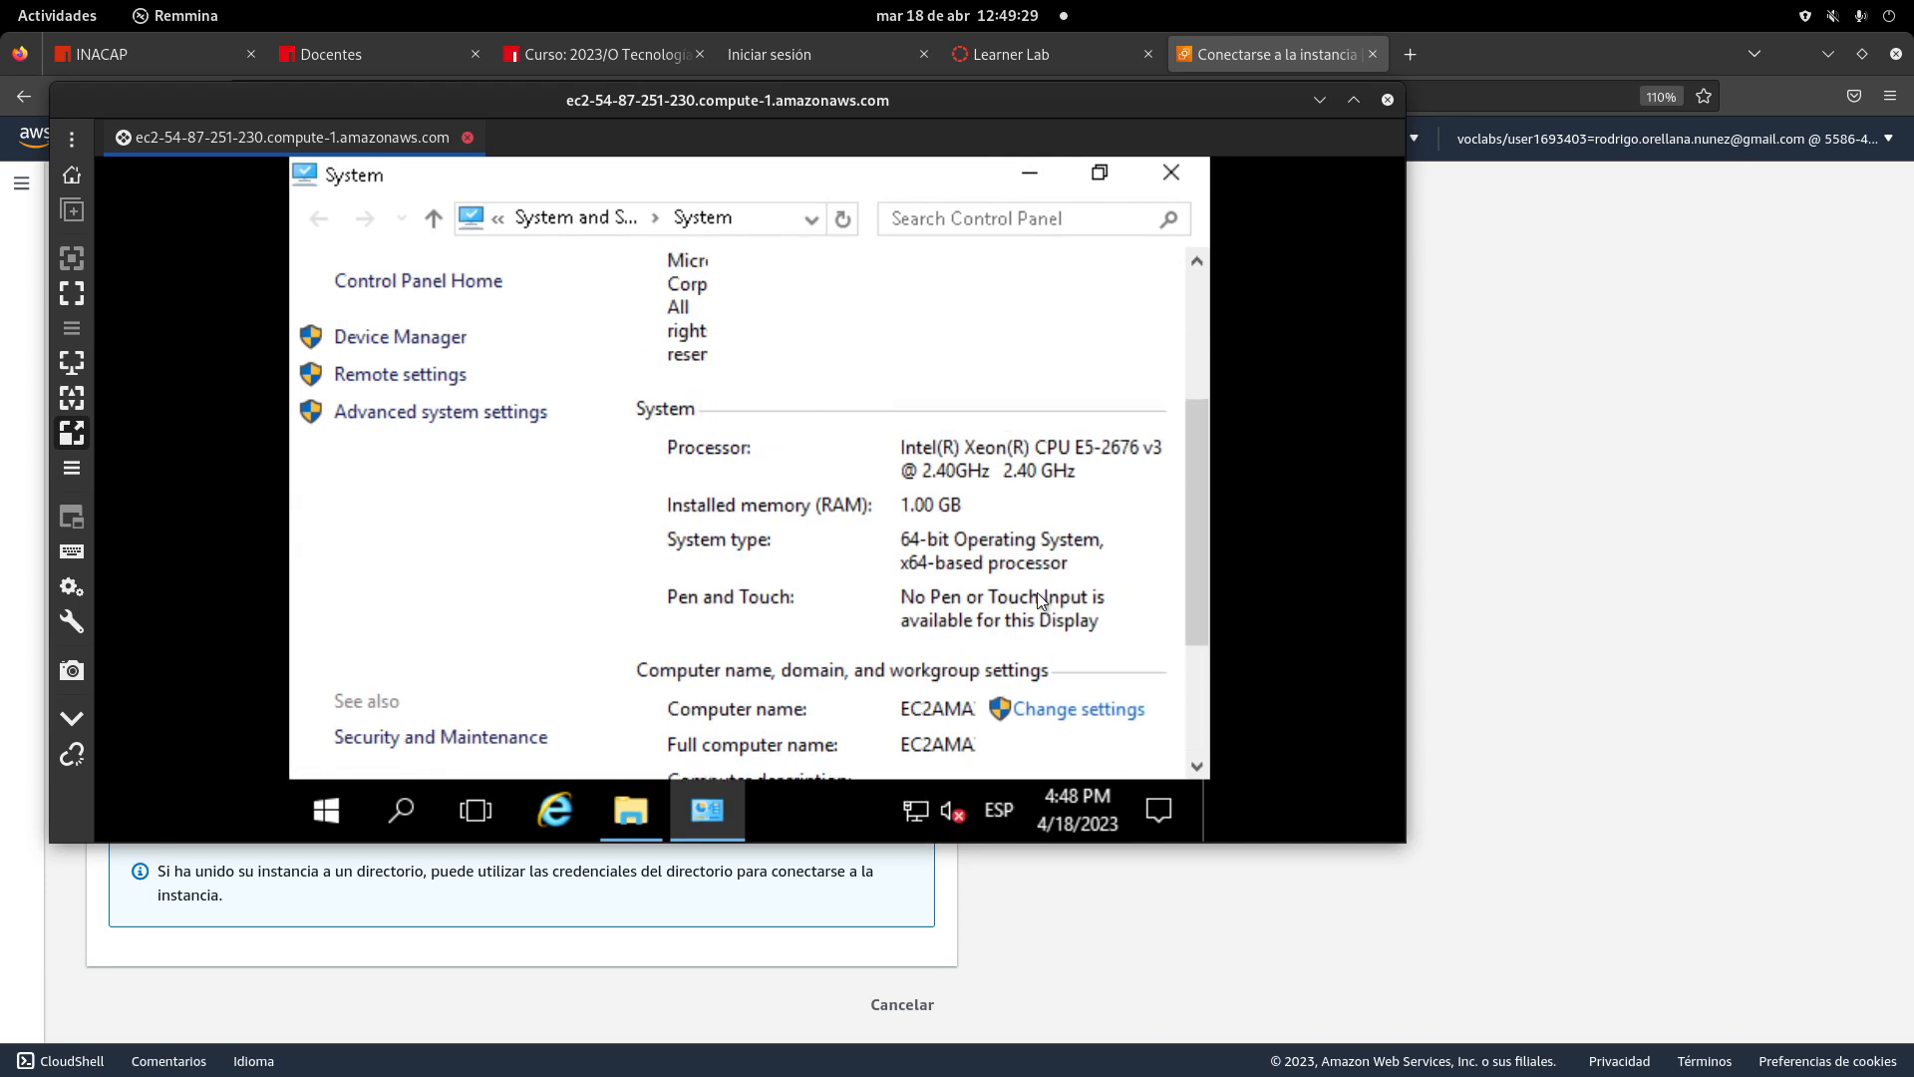
pyautogui.click(1171, 173)
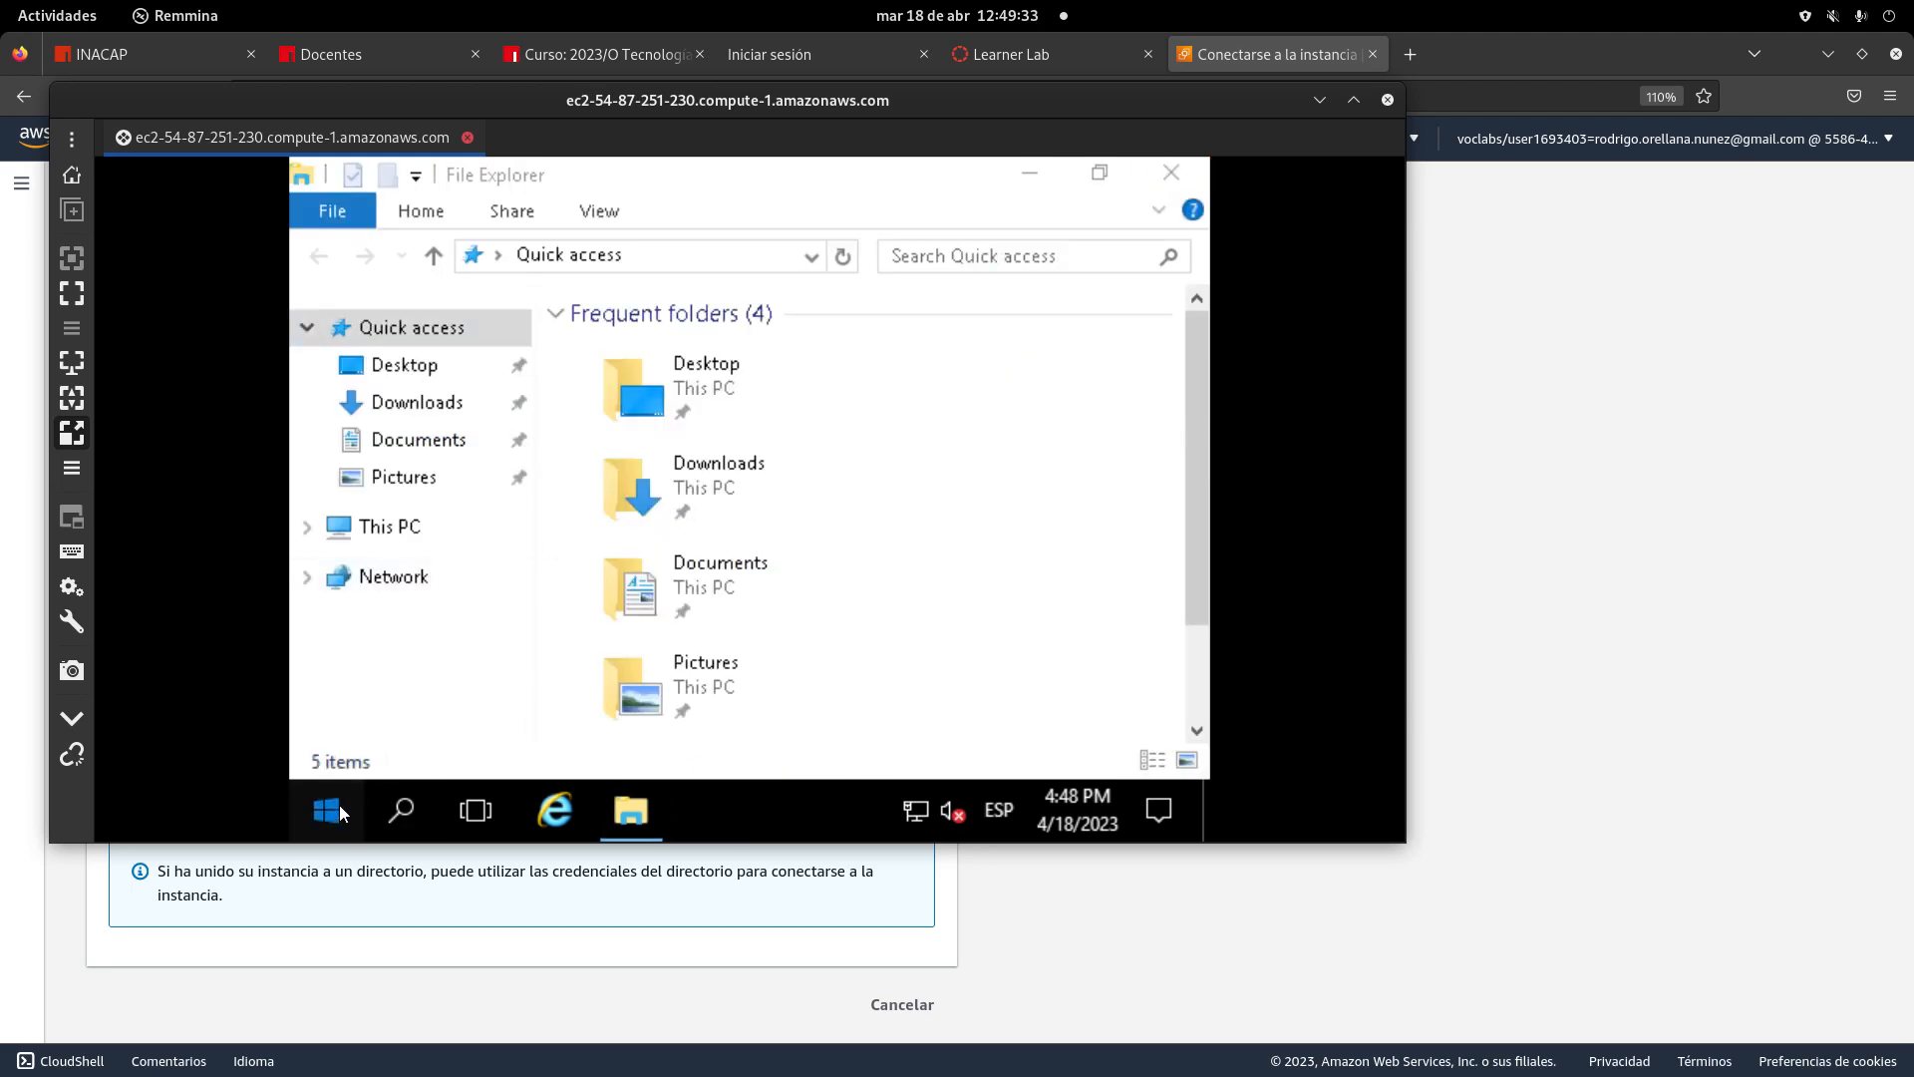
# - Shut down the remote Windows server, giving Hardware: Installation (Unplanned) as the reason
pyautogui.click(339, 804)
pyautogui.click(329, 746)
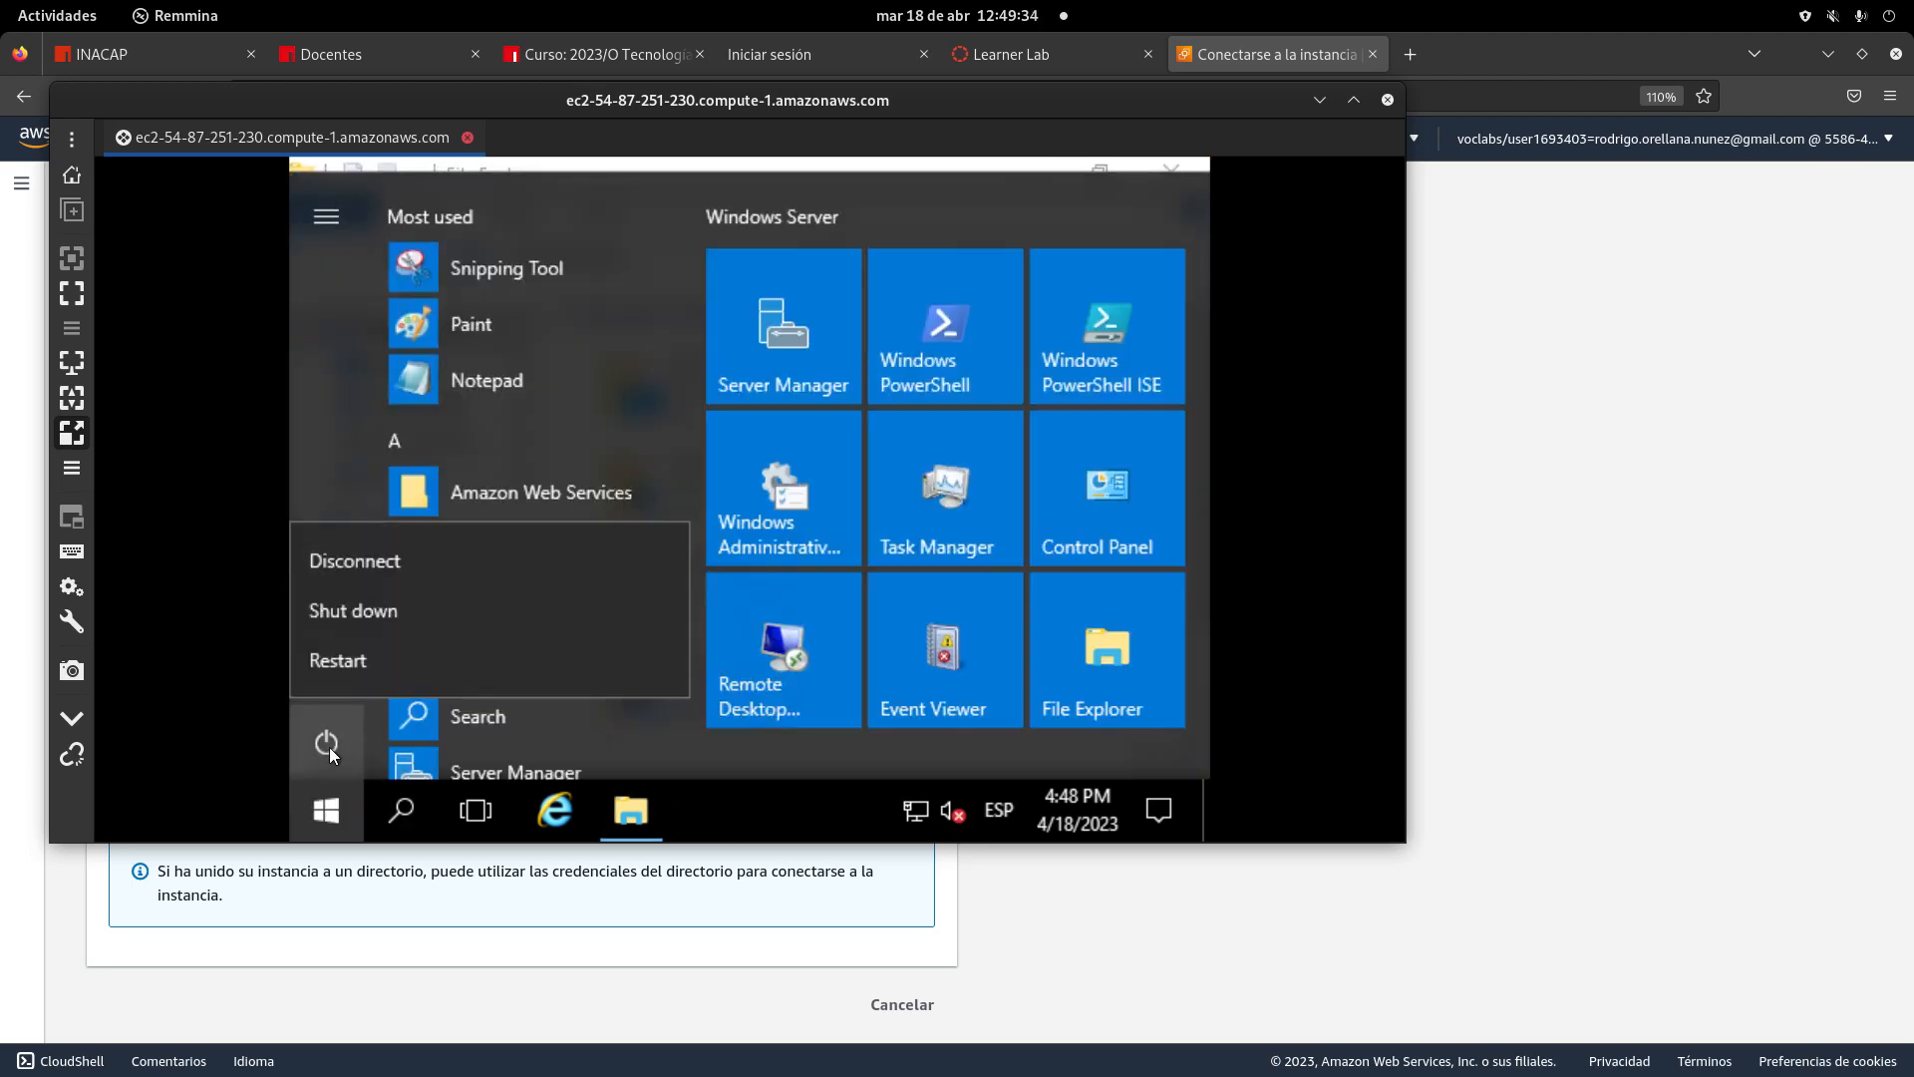
pyautogui.click(367, 610)
pyautogui.click(459, 596)
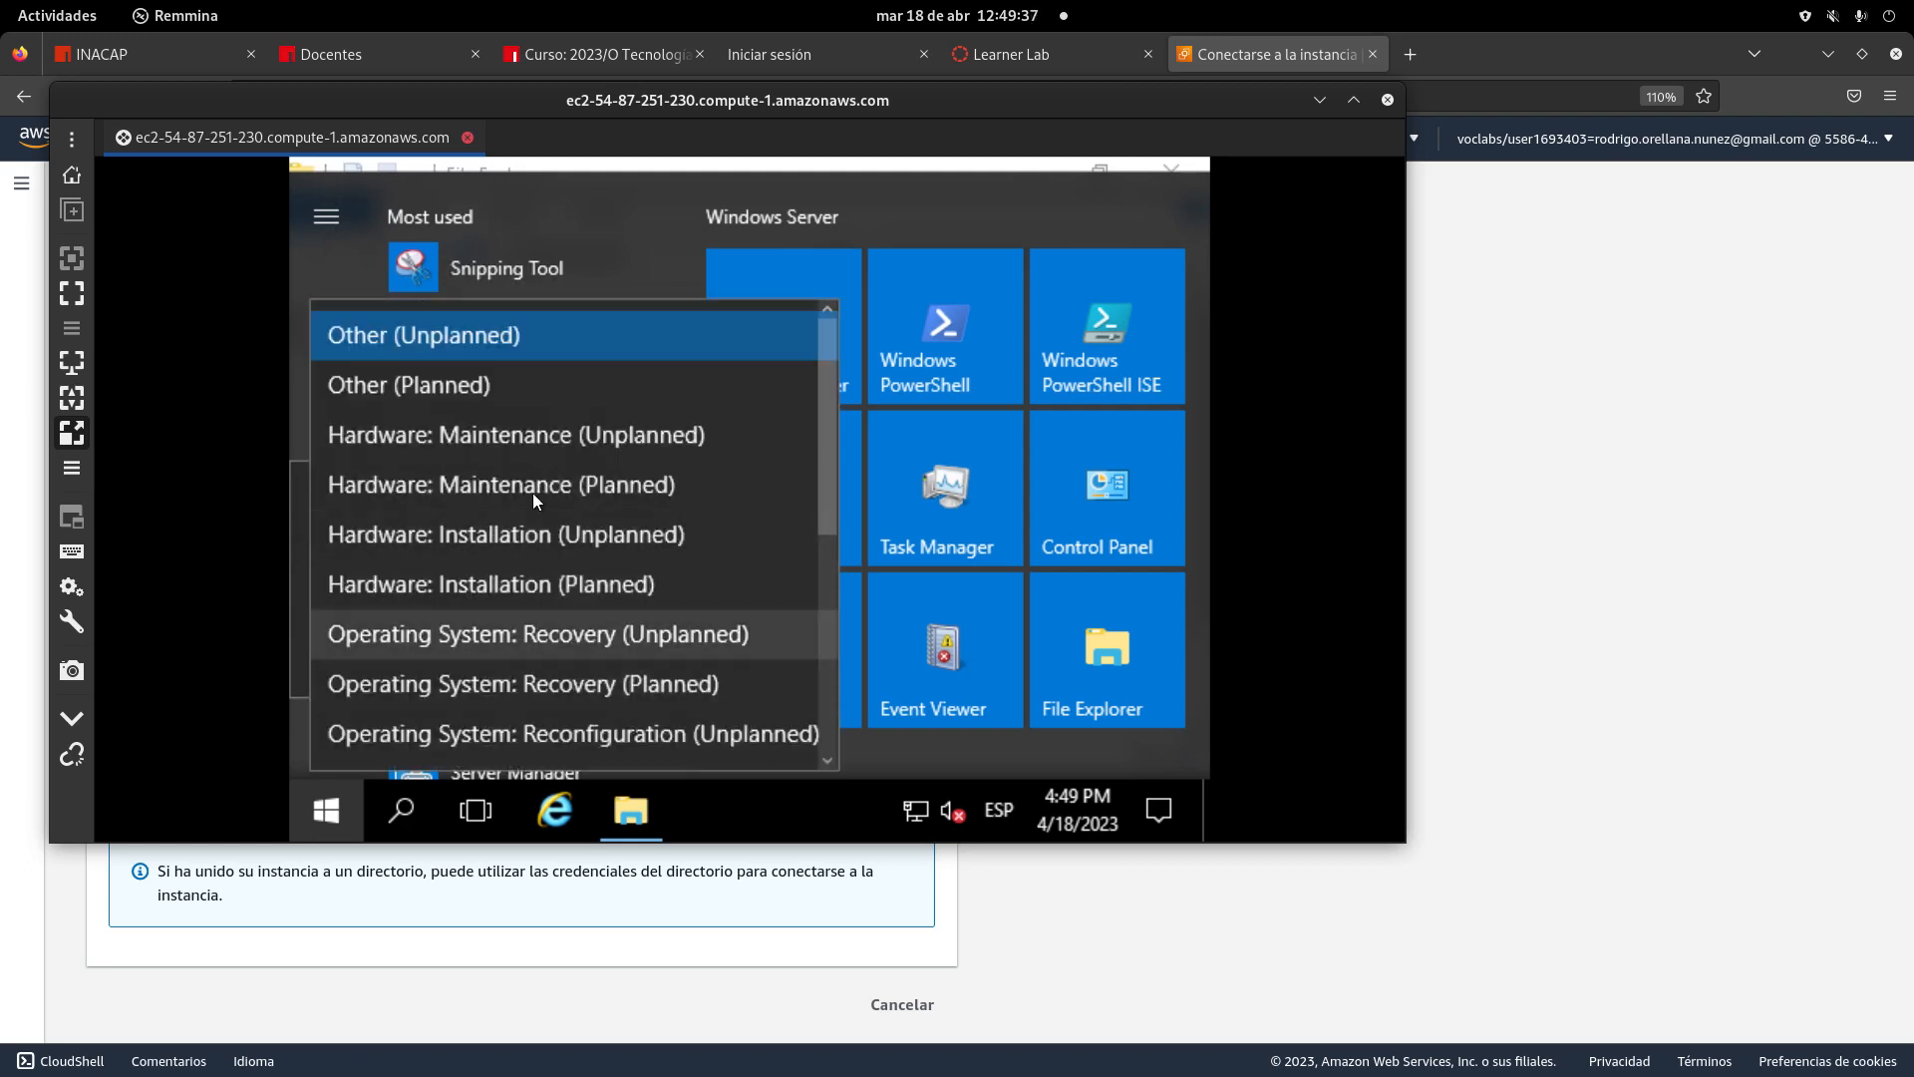
pyautogui.click(556, 542)
pyautogui.click(741, 644)
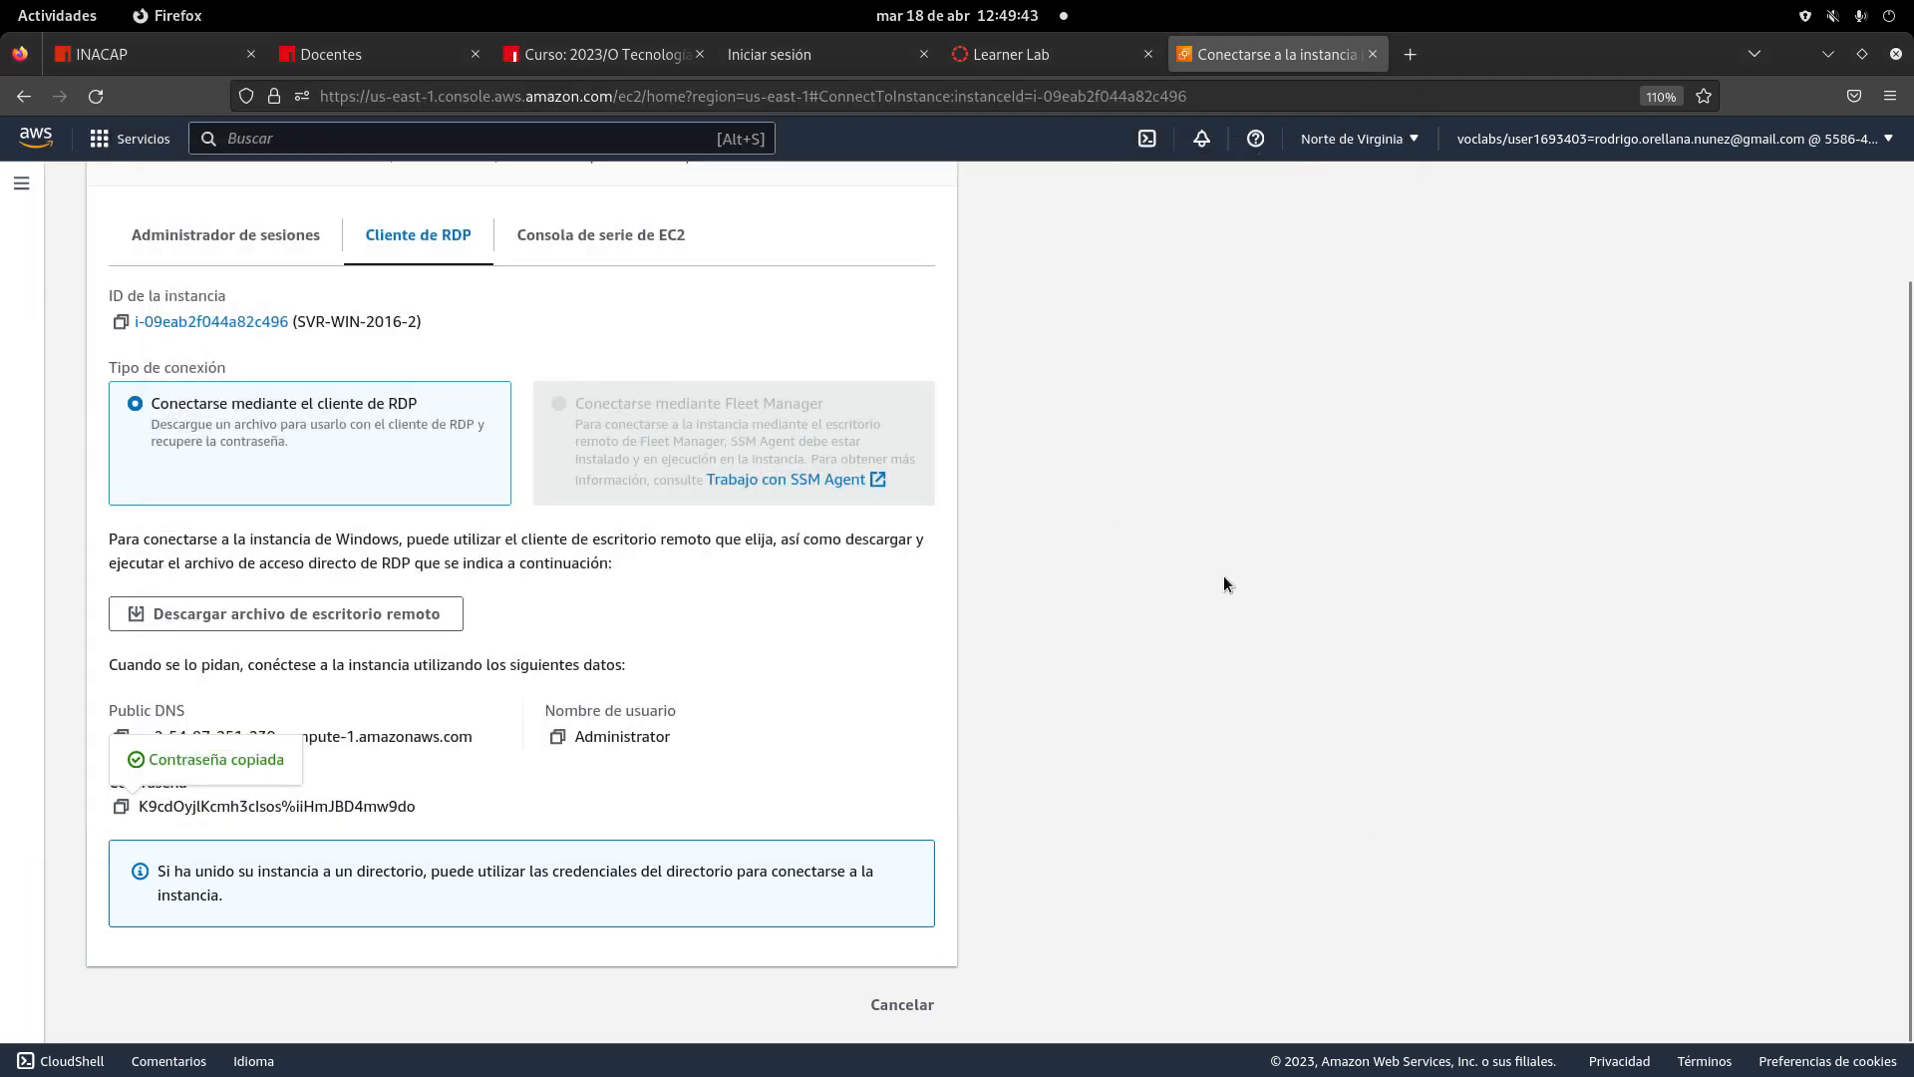
# - Return to the EC2 instance list and review the instance state actions available for SVR-WIN-2016-2, leaving it deselected
pyautogui.scroll(2, 1224, 584)
pyautogui.click(183, 195)
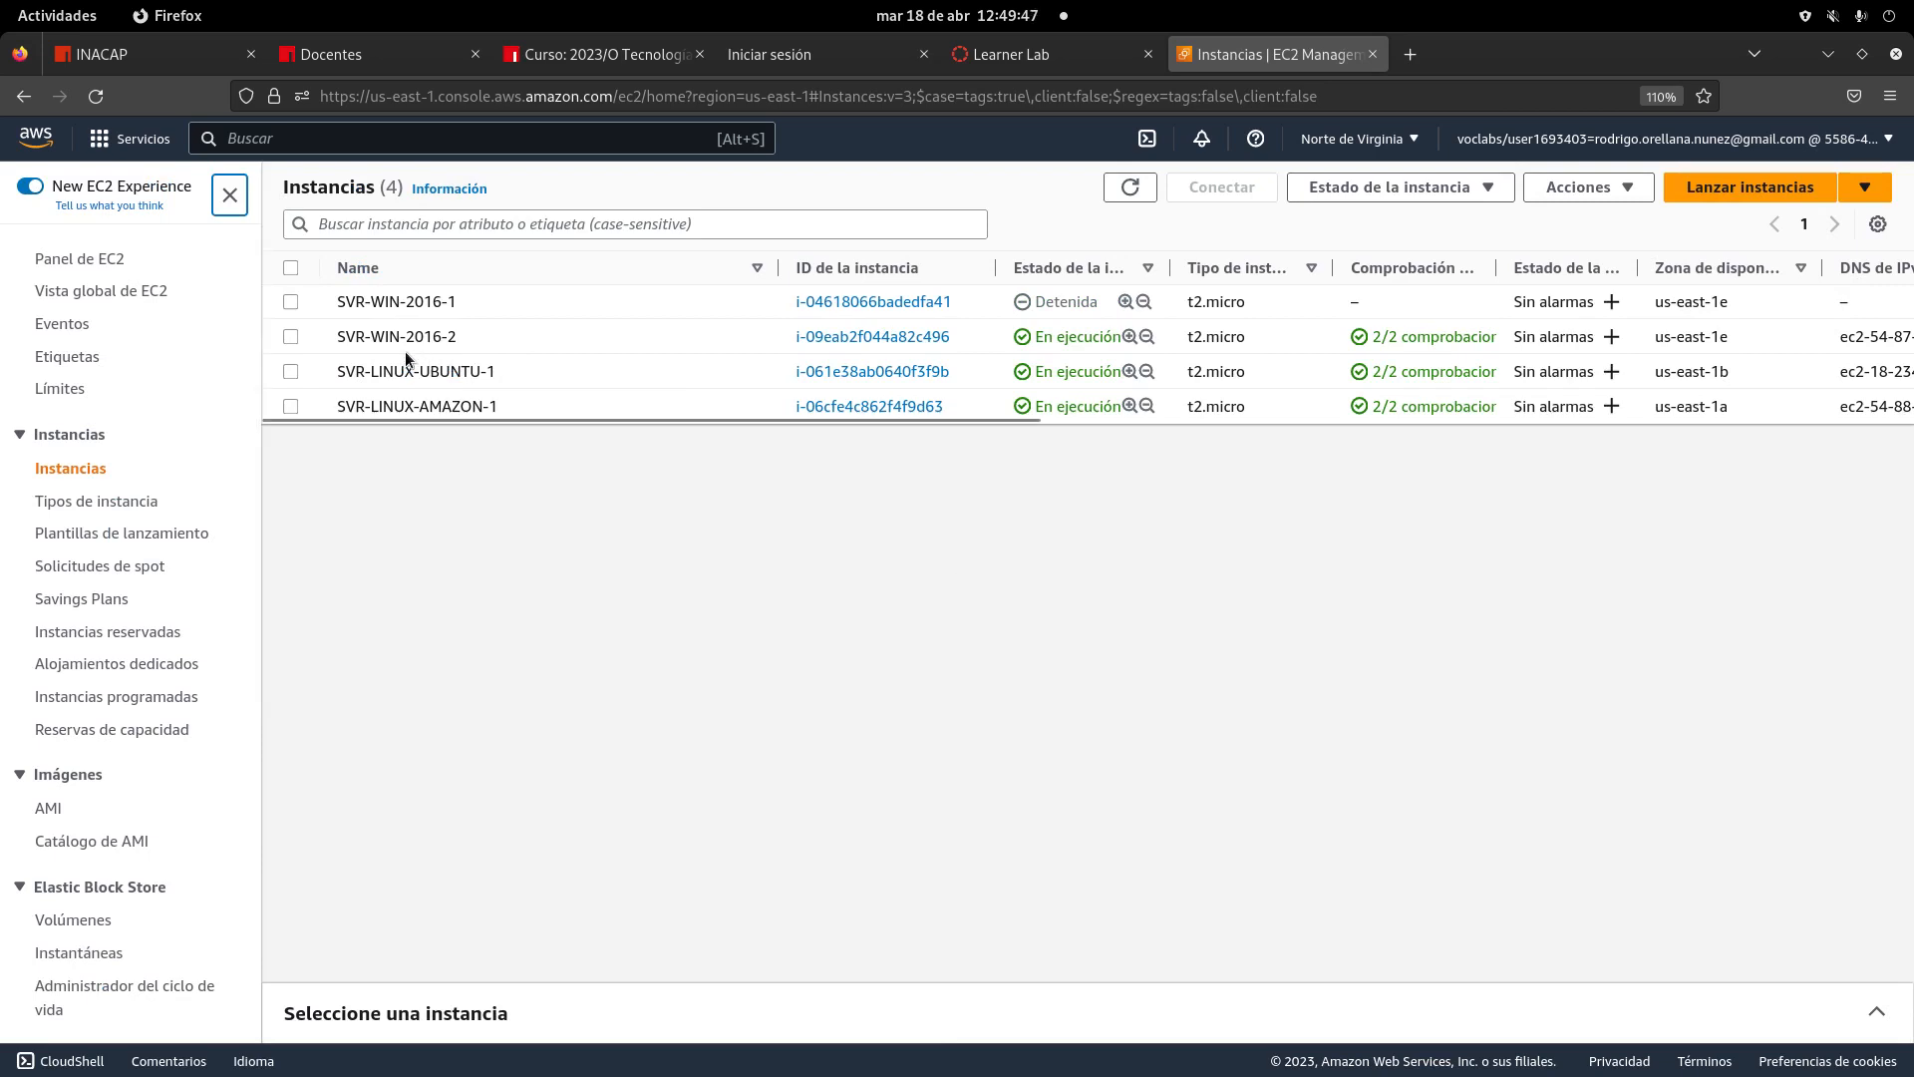
pyautogui.click(291, 337)
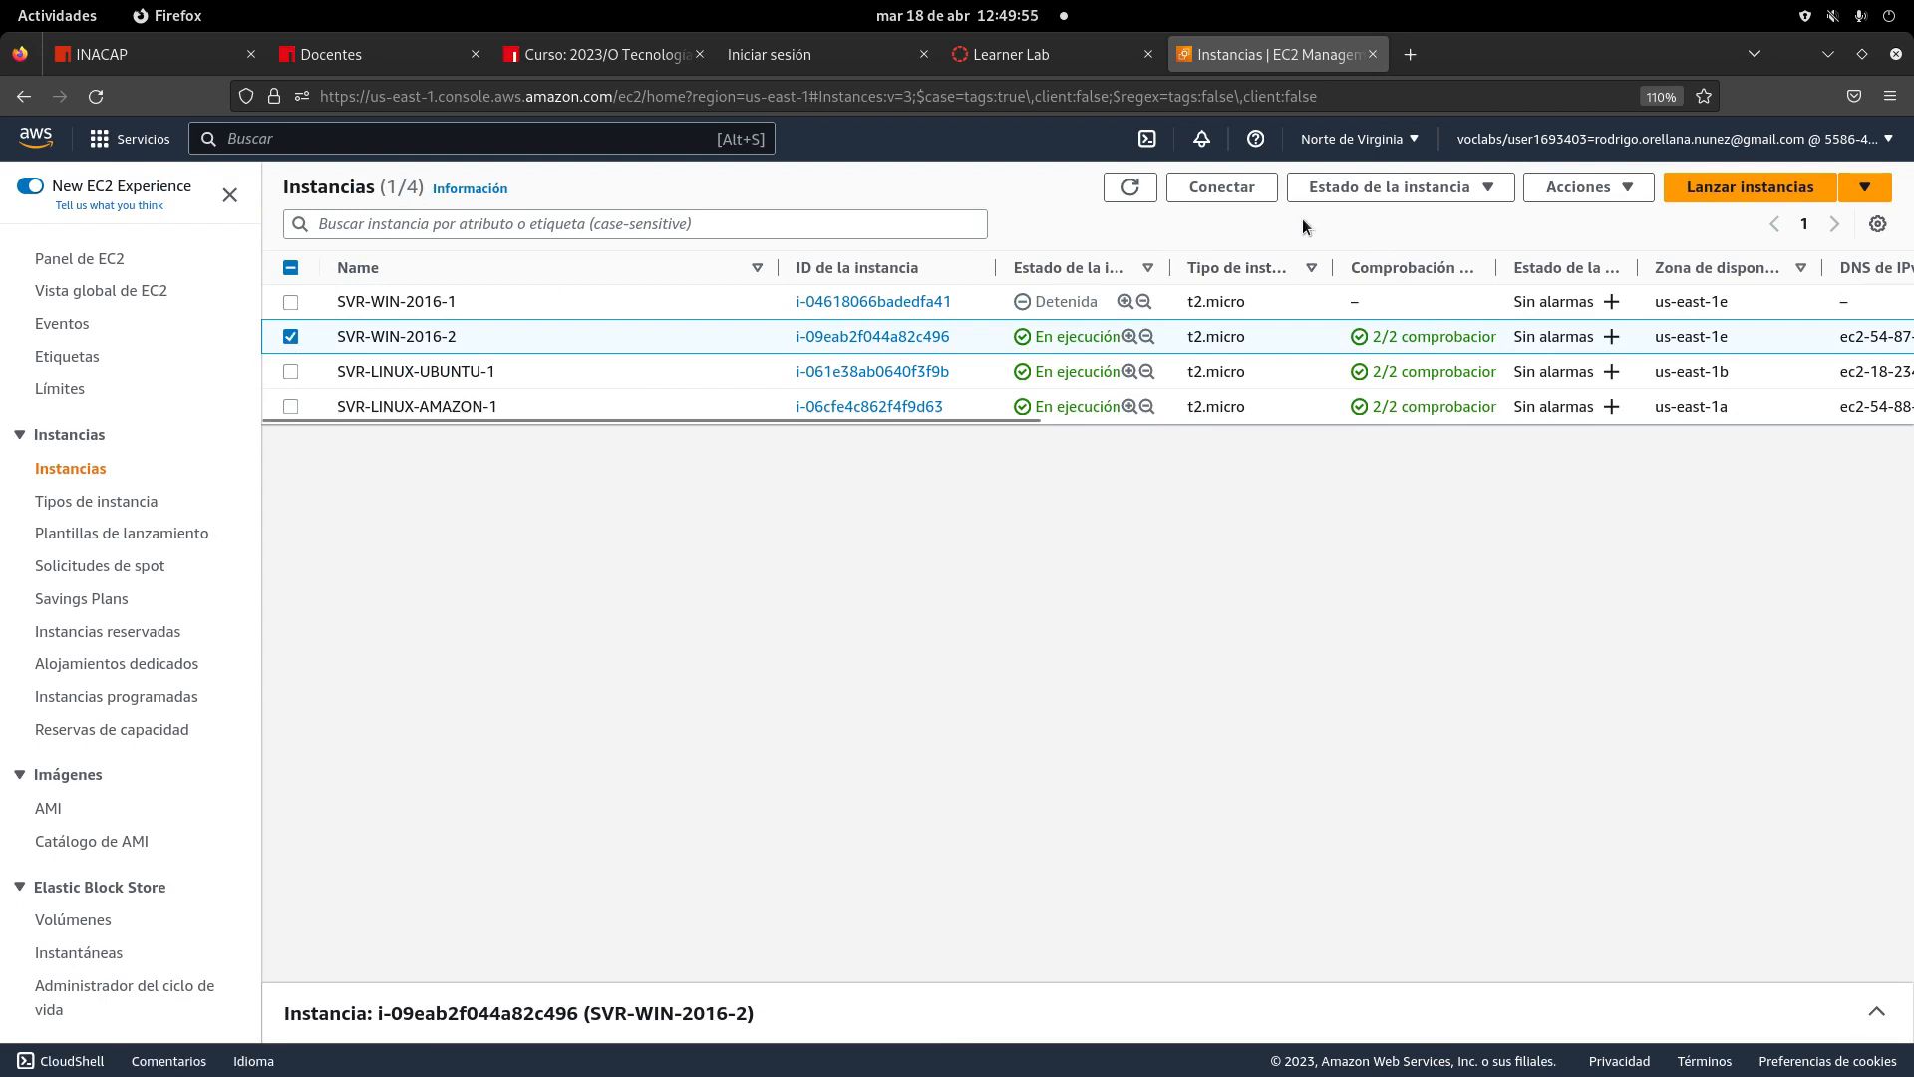
pyautogui.click(1466, 196)
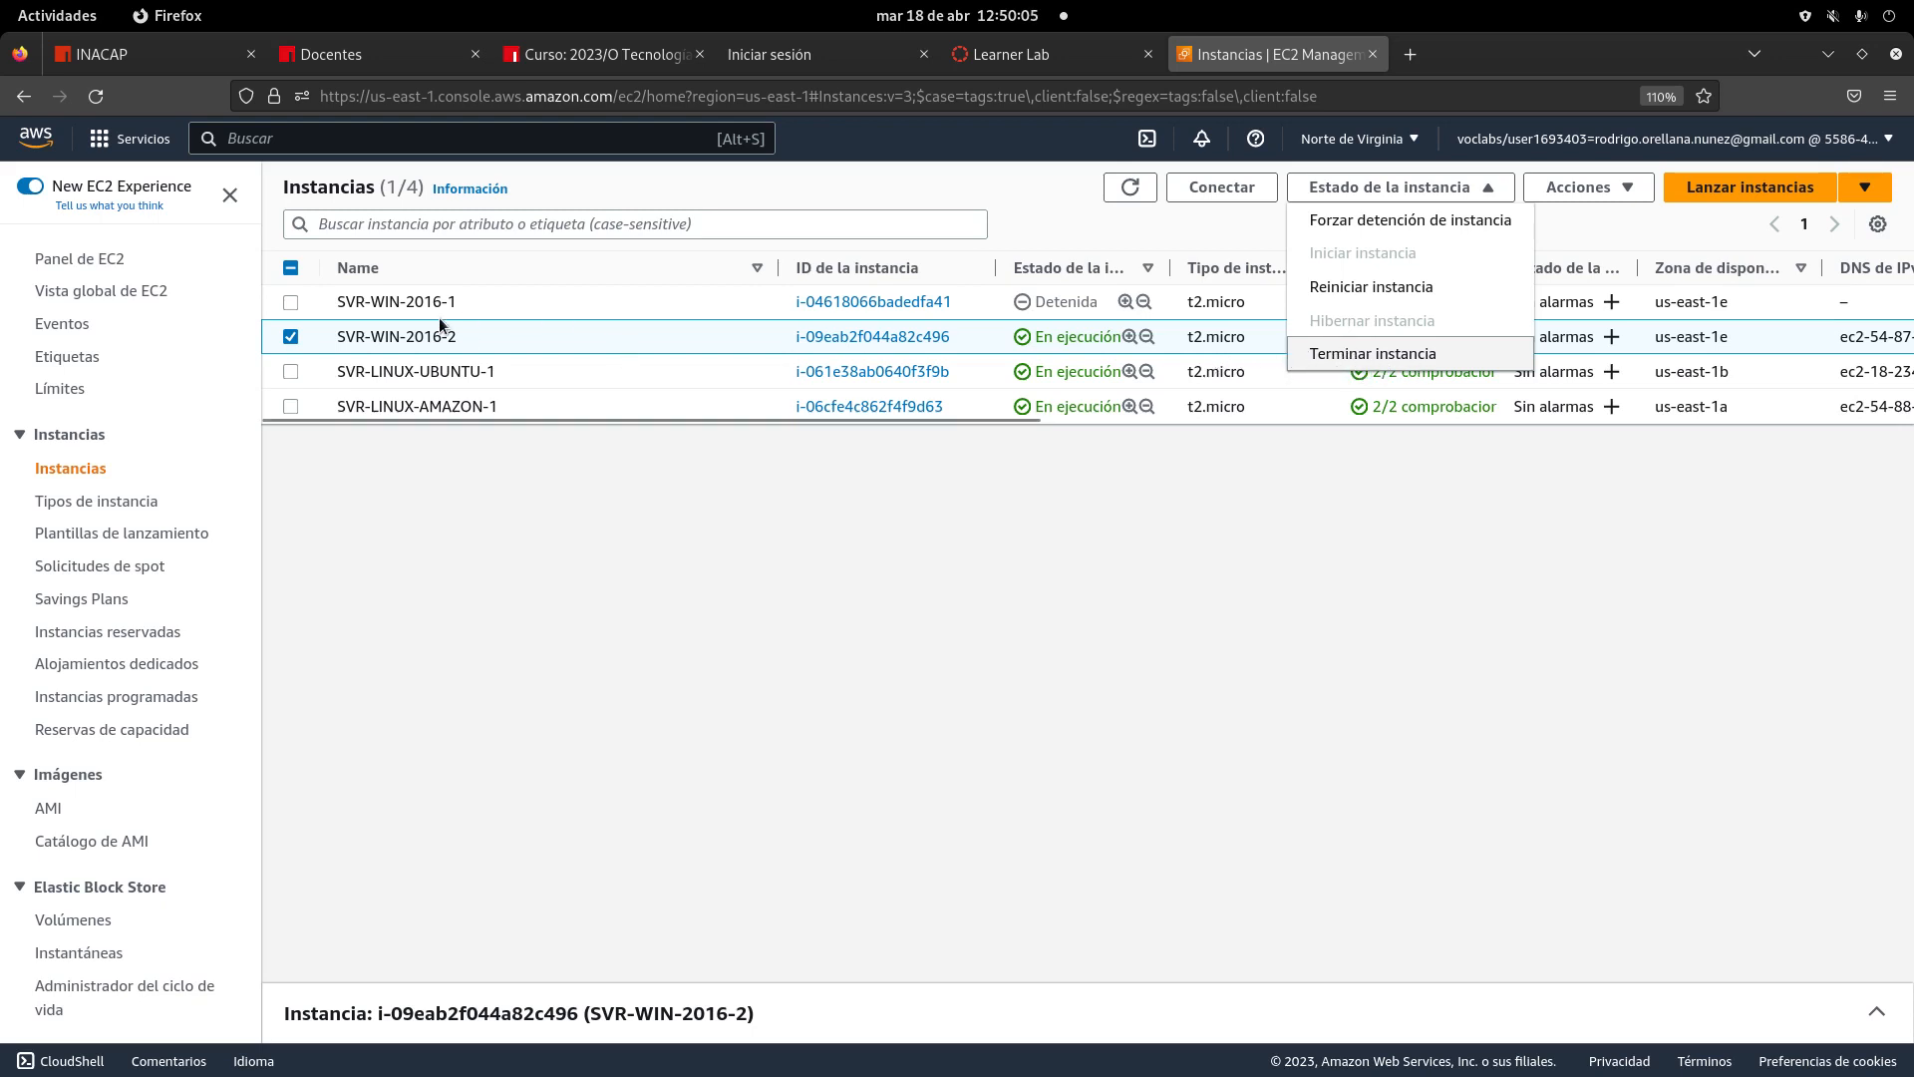
pyautogui.click(291, 337)
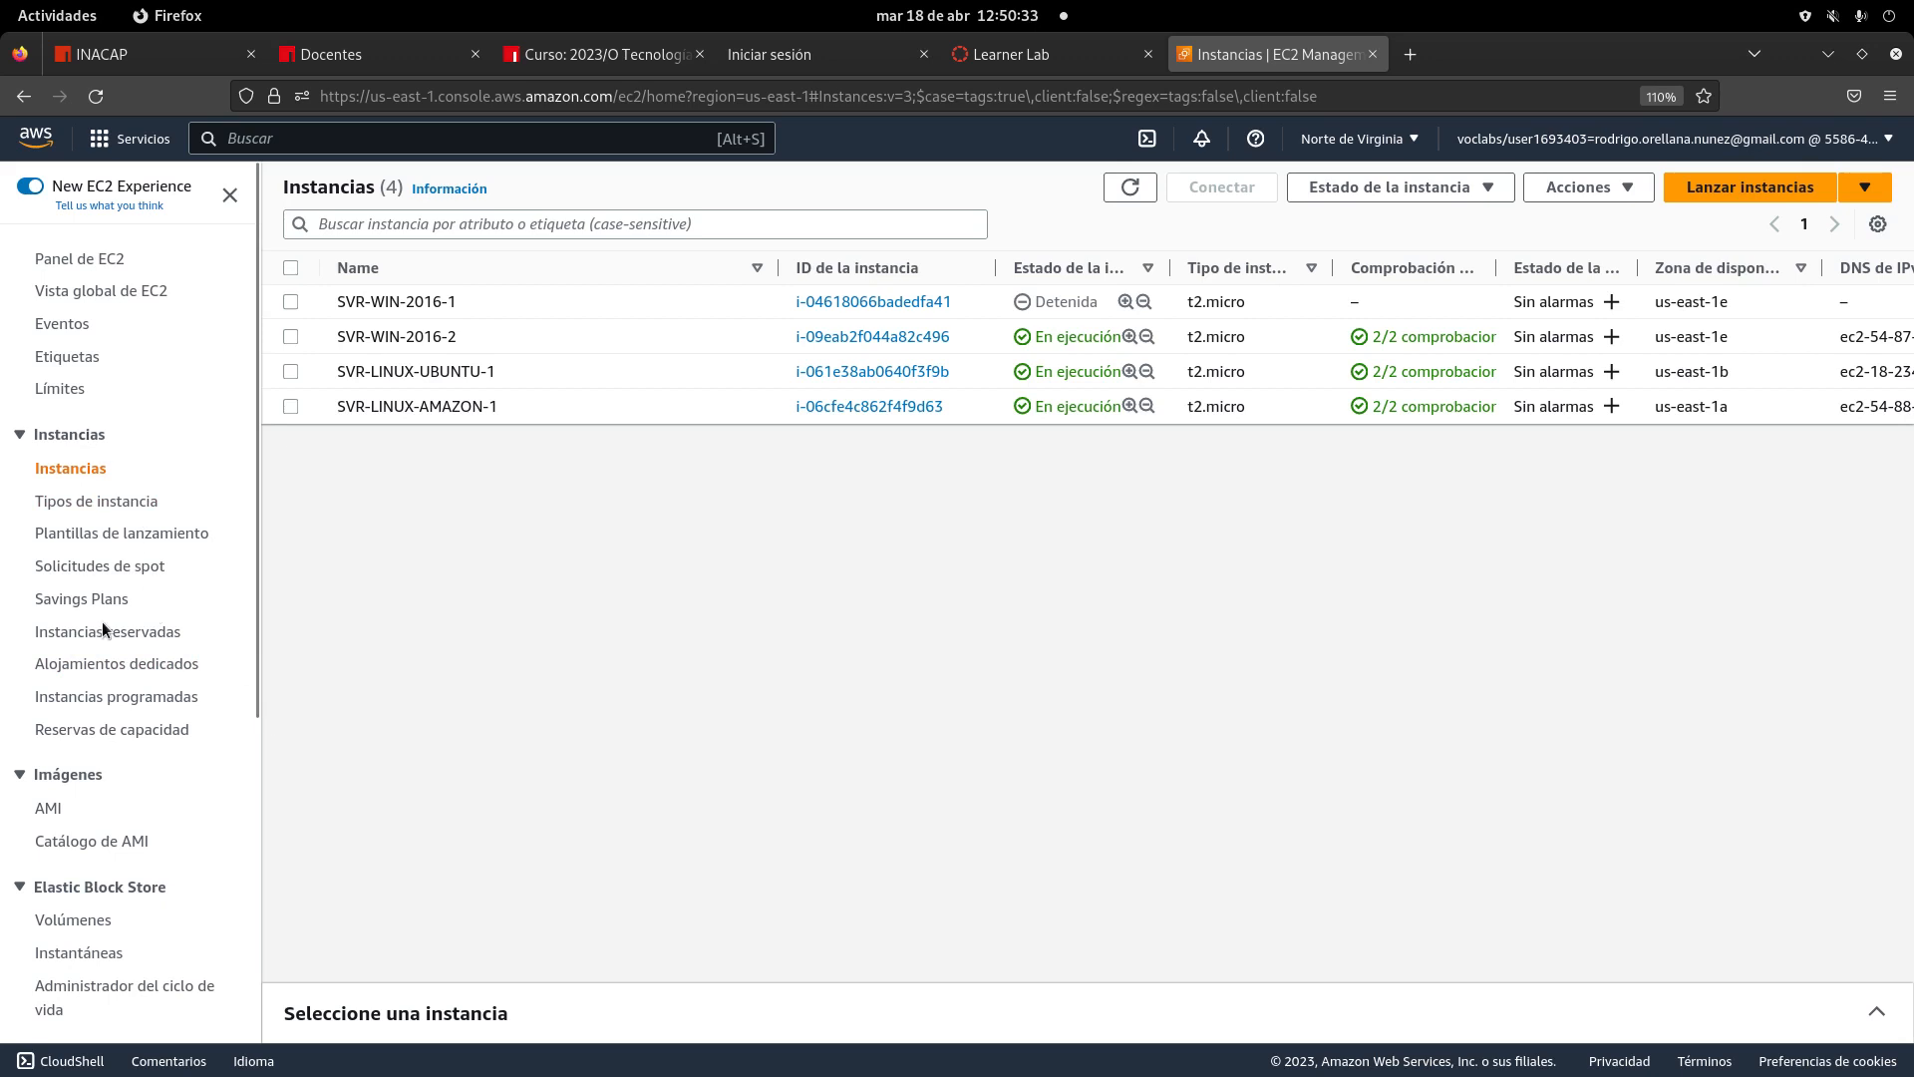
# - Open the inbound rules of the TECNOlOGIAS_CLOUD security group for editing
pyautogui.scroll(-5, 102, 623)
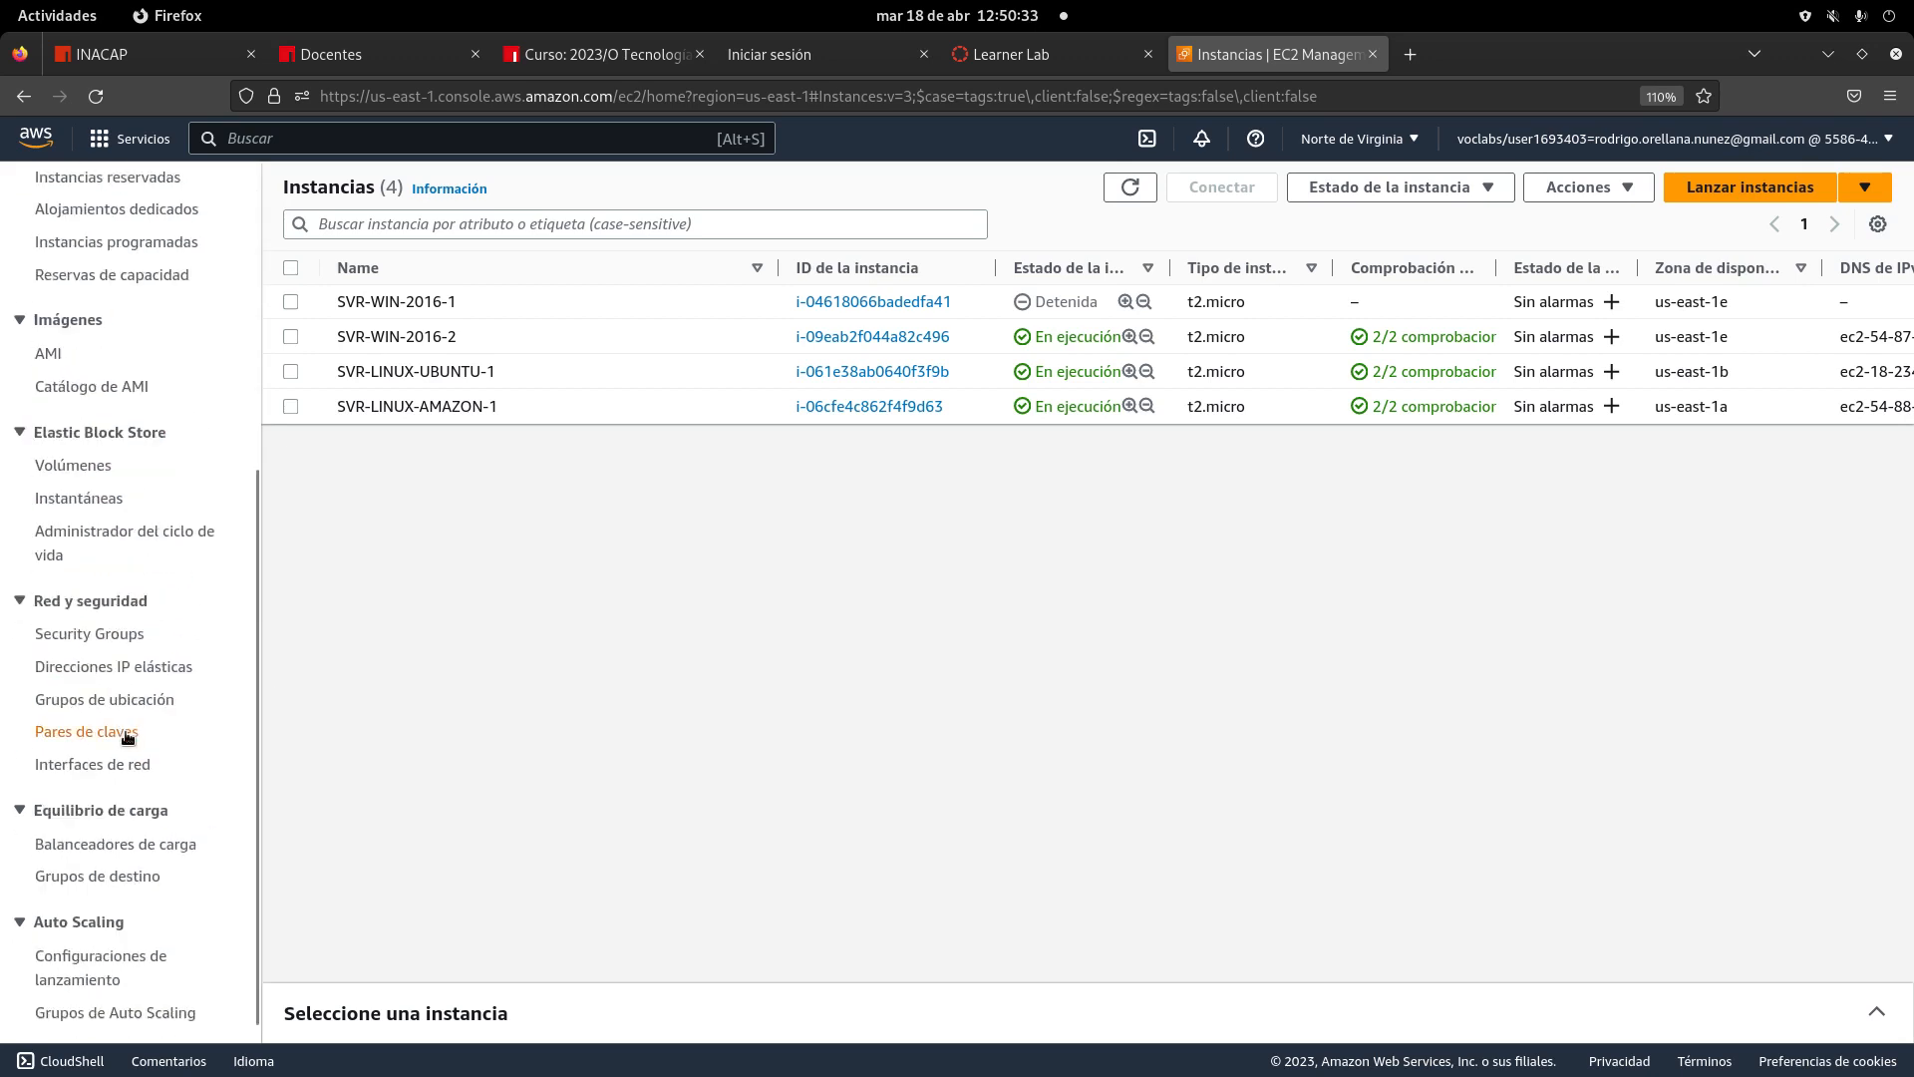
pyautogui.click(98, 638)
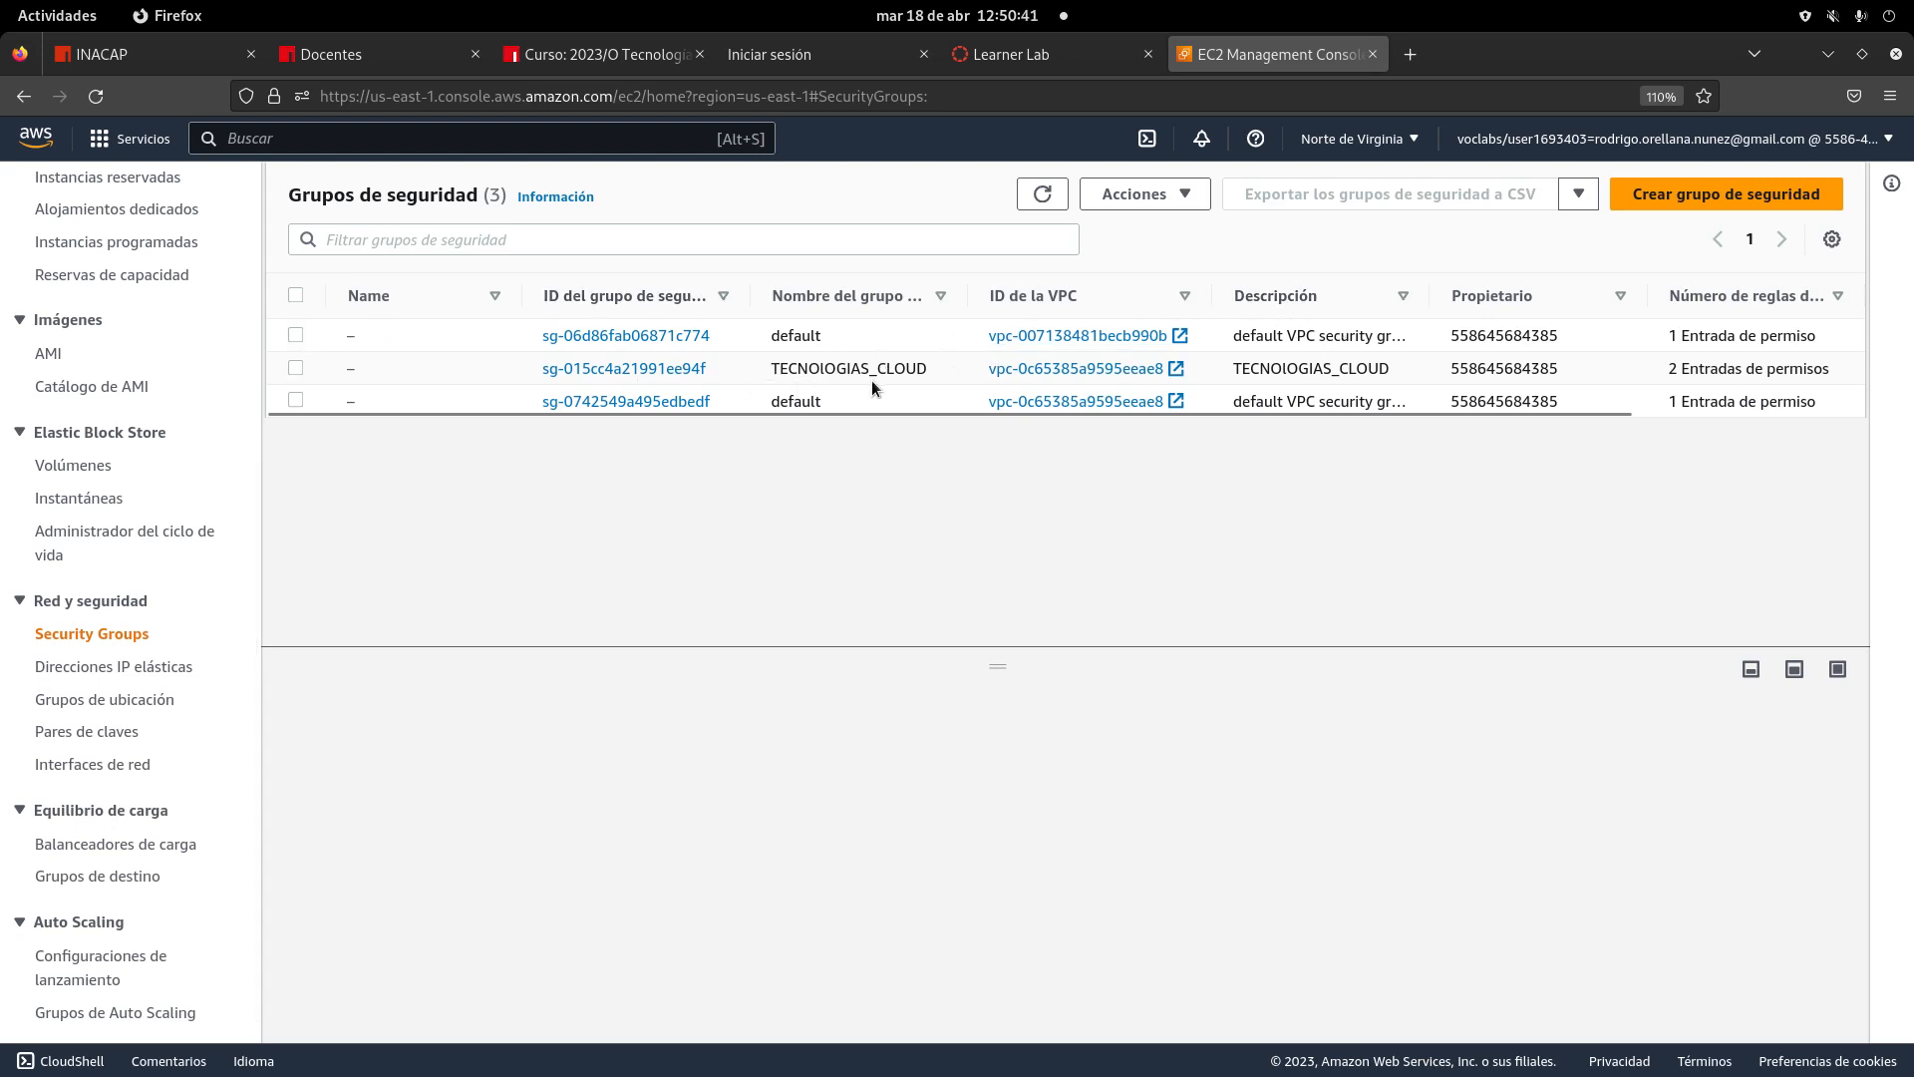
pyautogui.click(295, 368)
pyautogui.click(1182, 195)
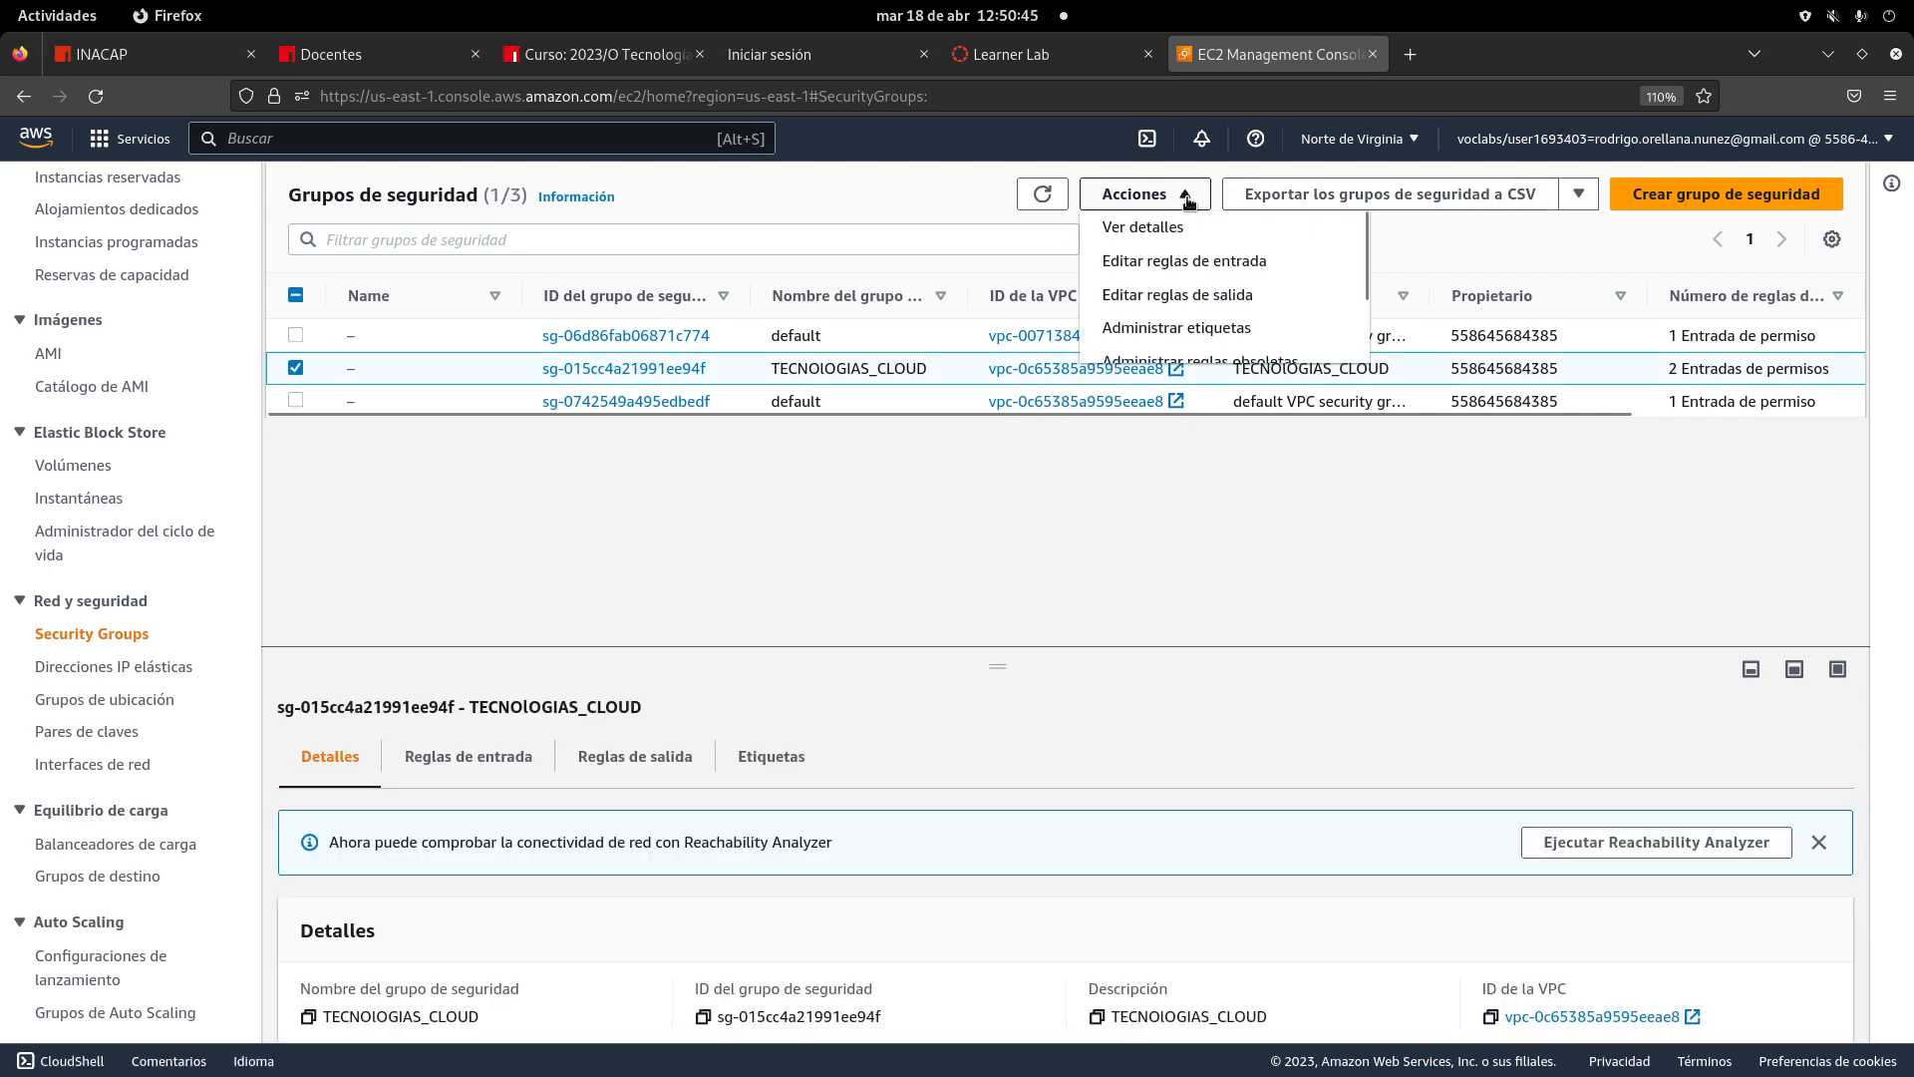
pyautogui.click(1173, 261)
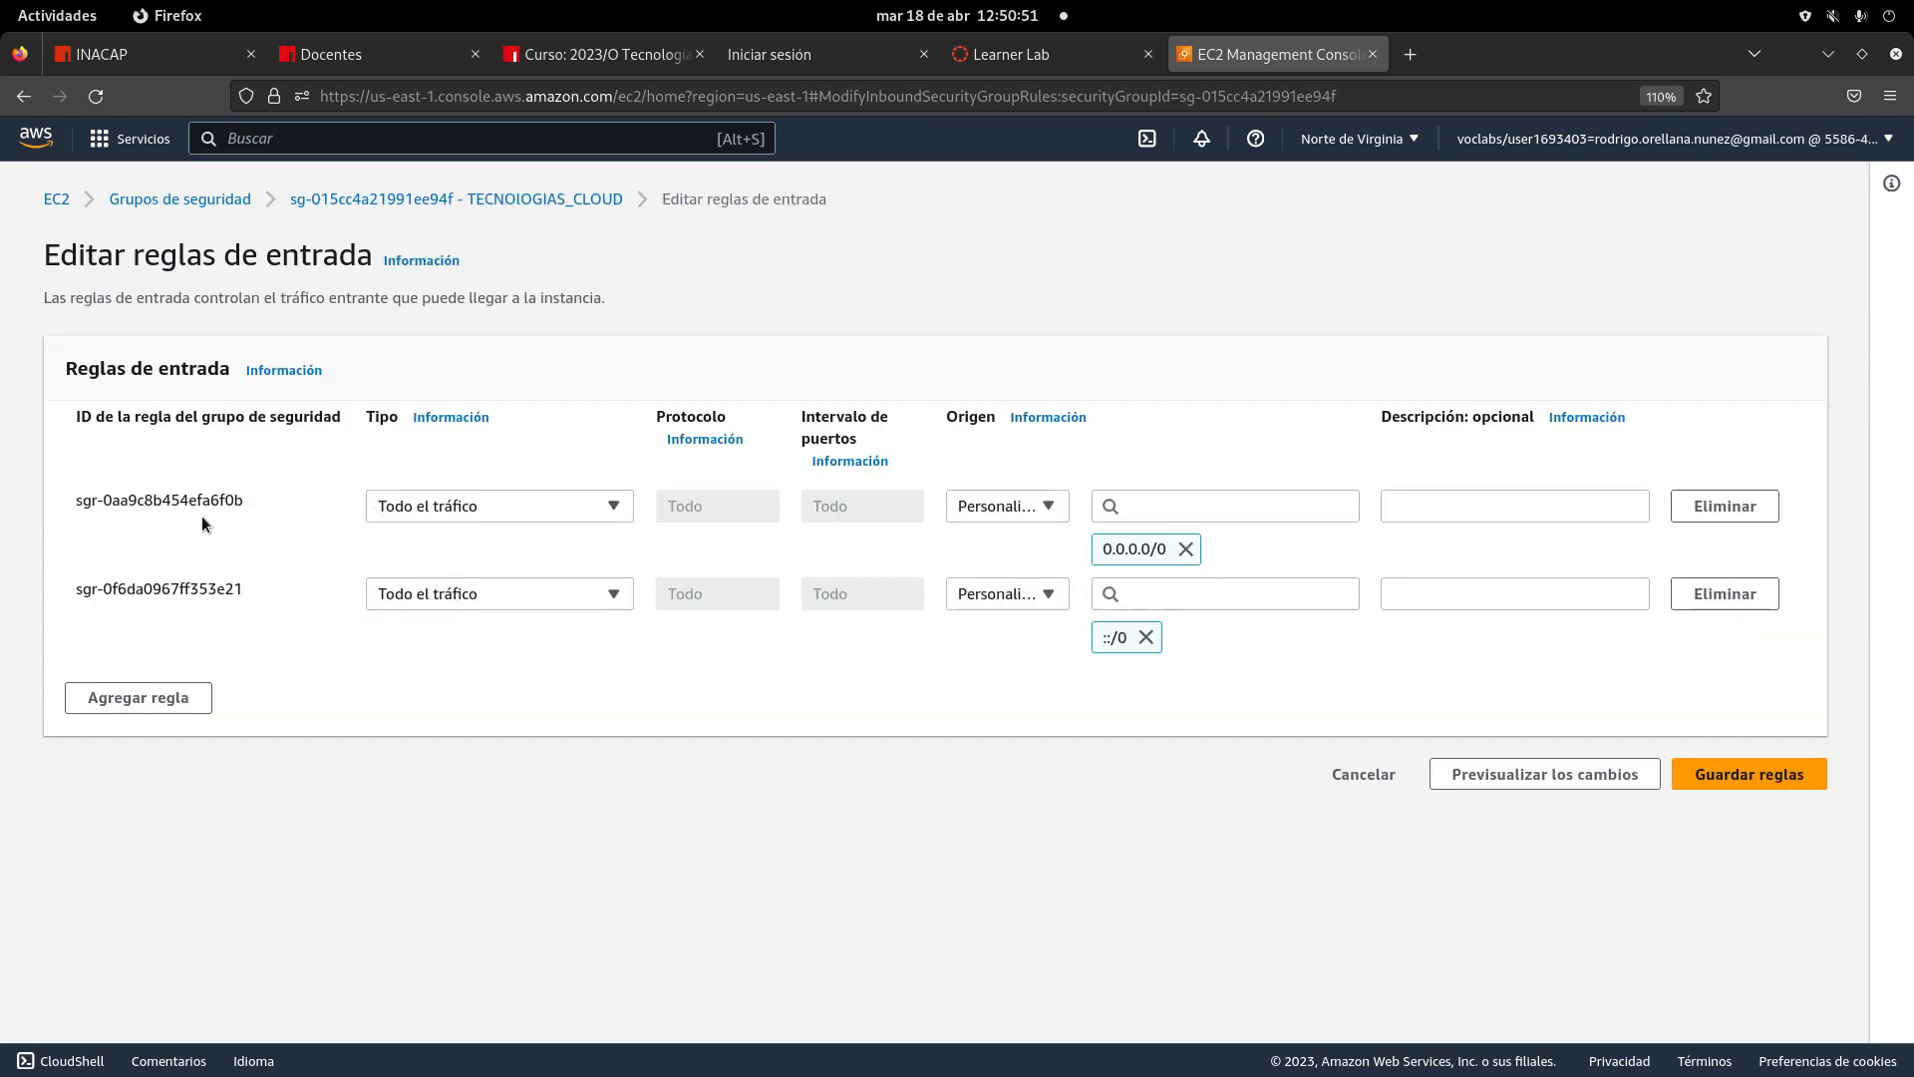
# - Keep the first inbound rule's type as Todo el tráfico and set its source to Anywhere-IPv4
pyautogui.click(613, 506)
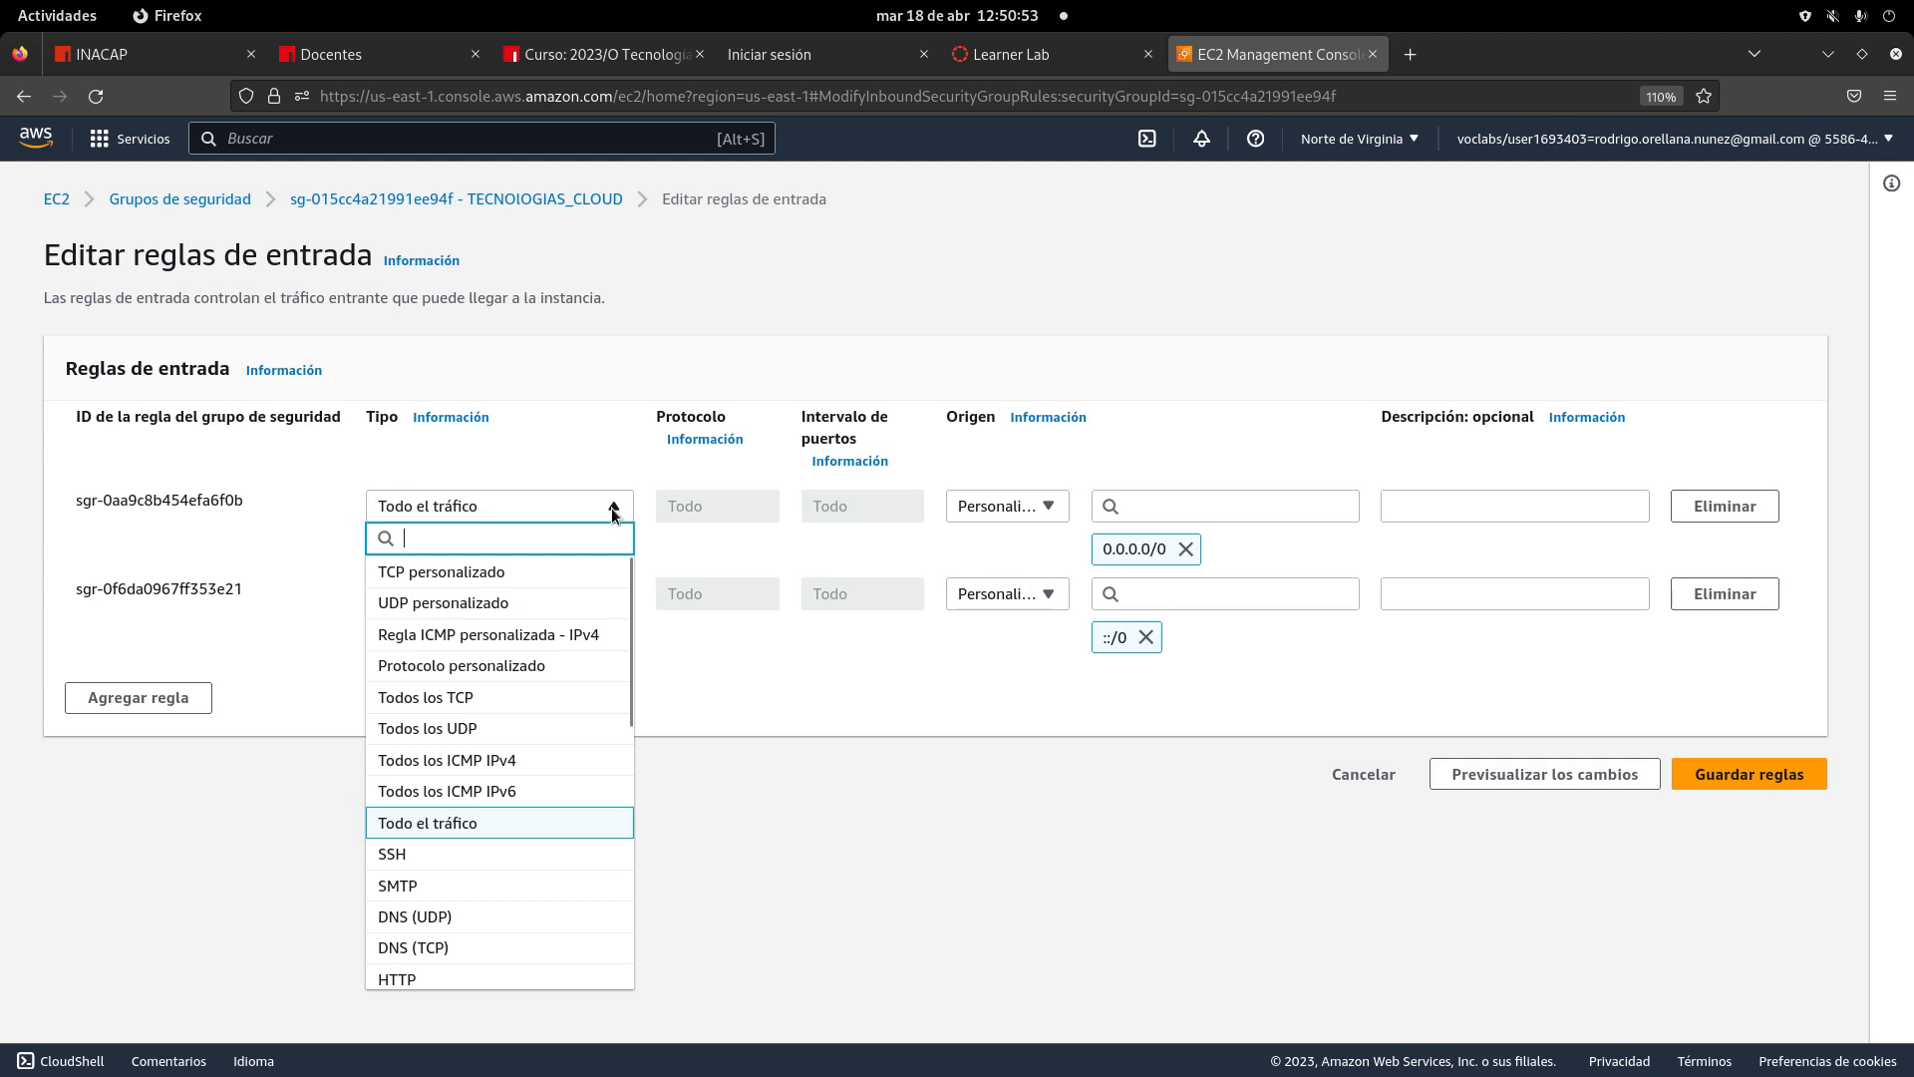
pyautogui.click(461, 823)
pyautogui.click(1000, 514)
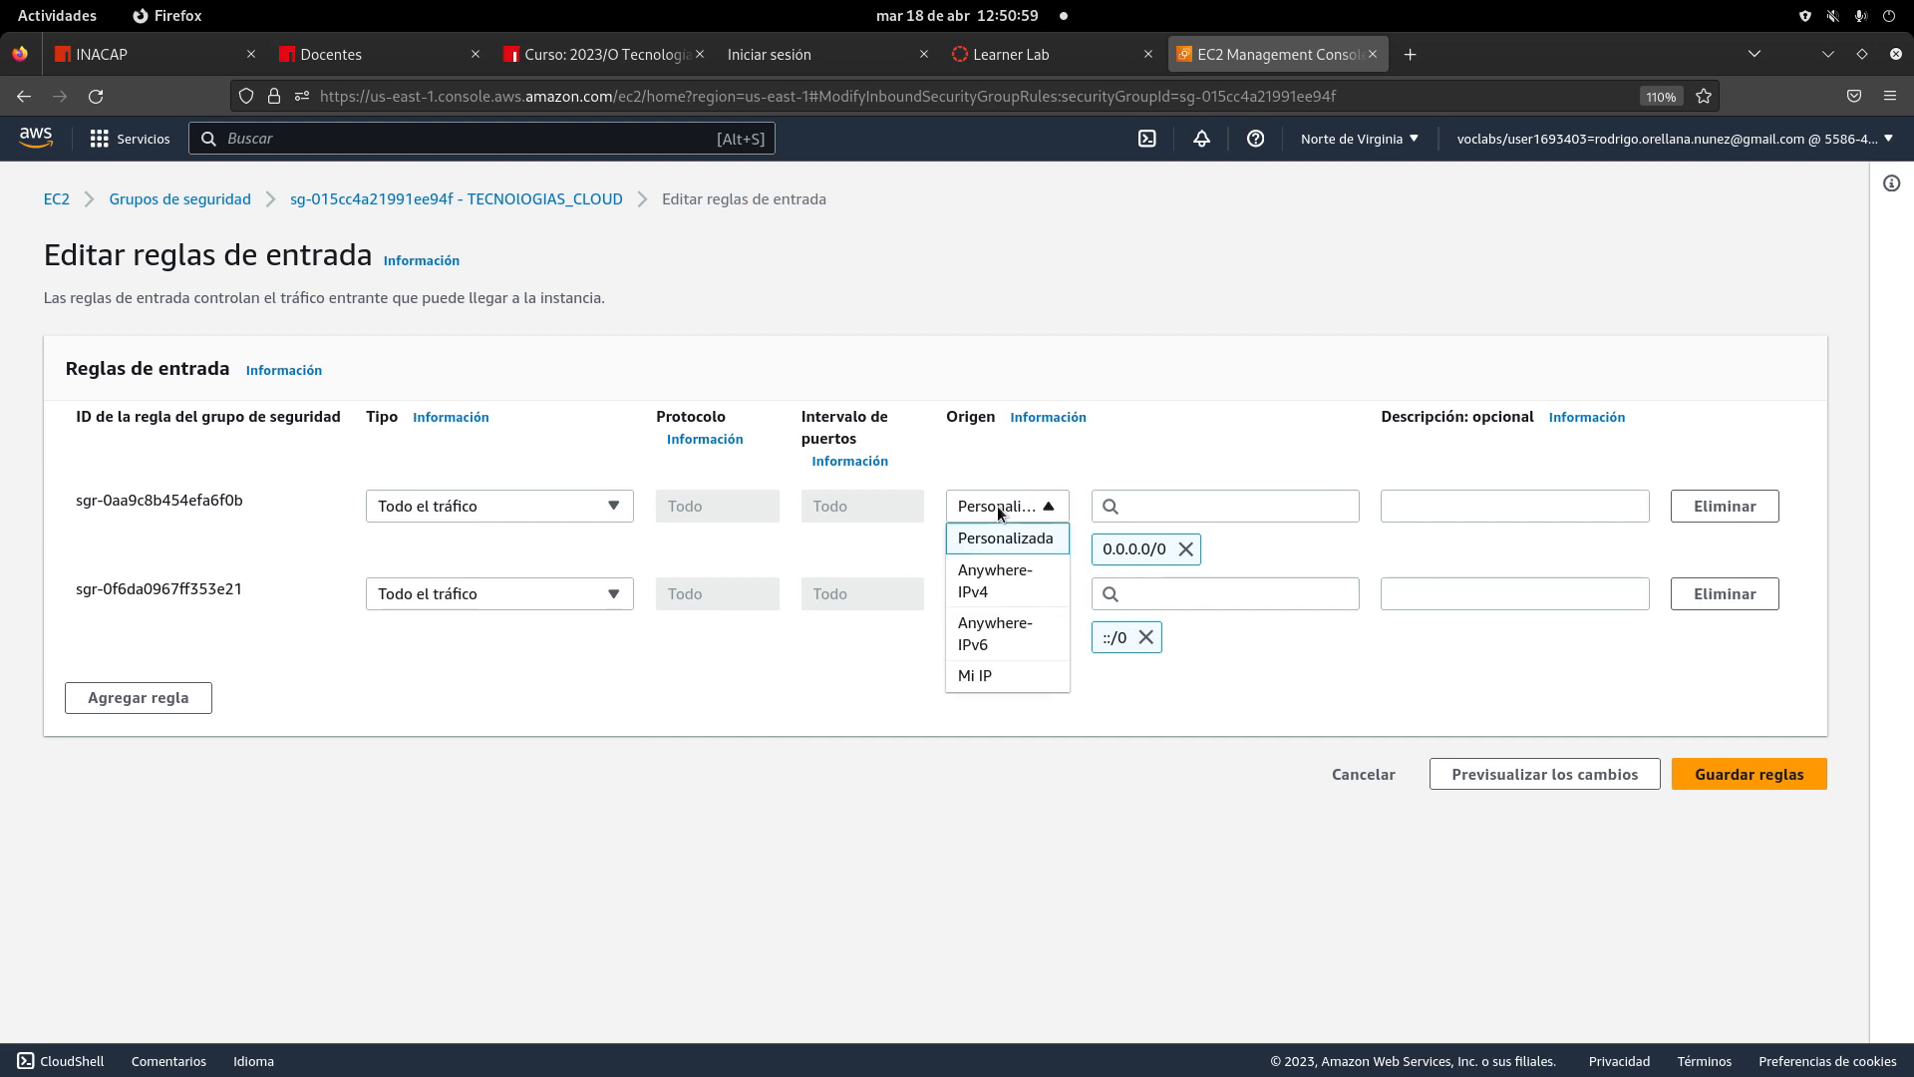
pyautogui.click(1002, 584)
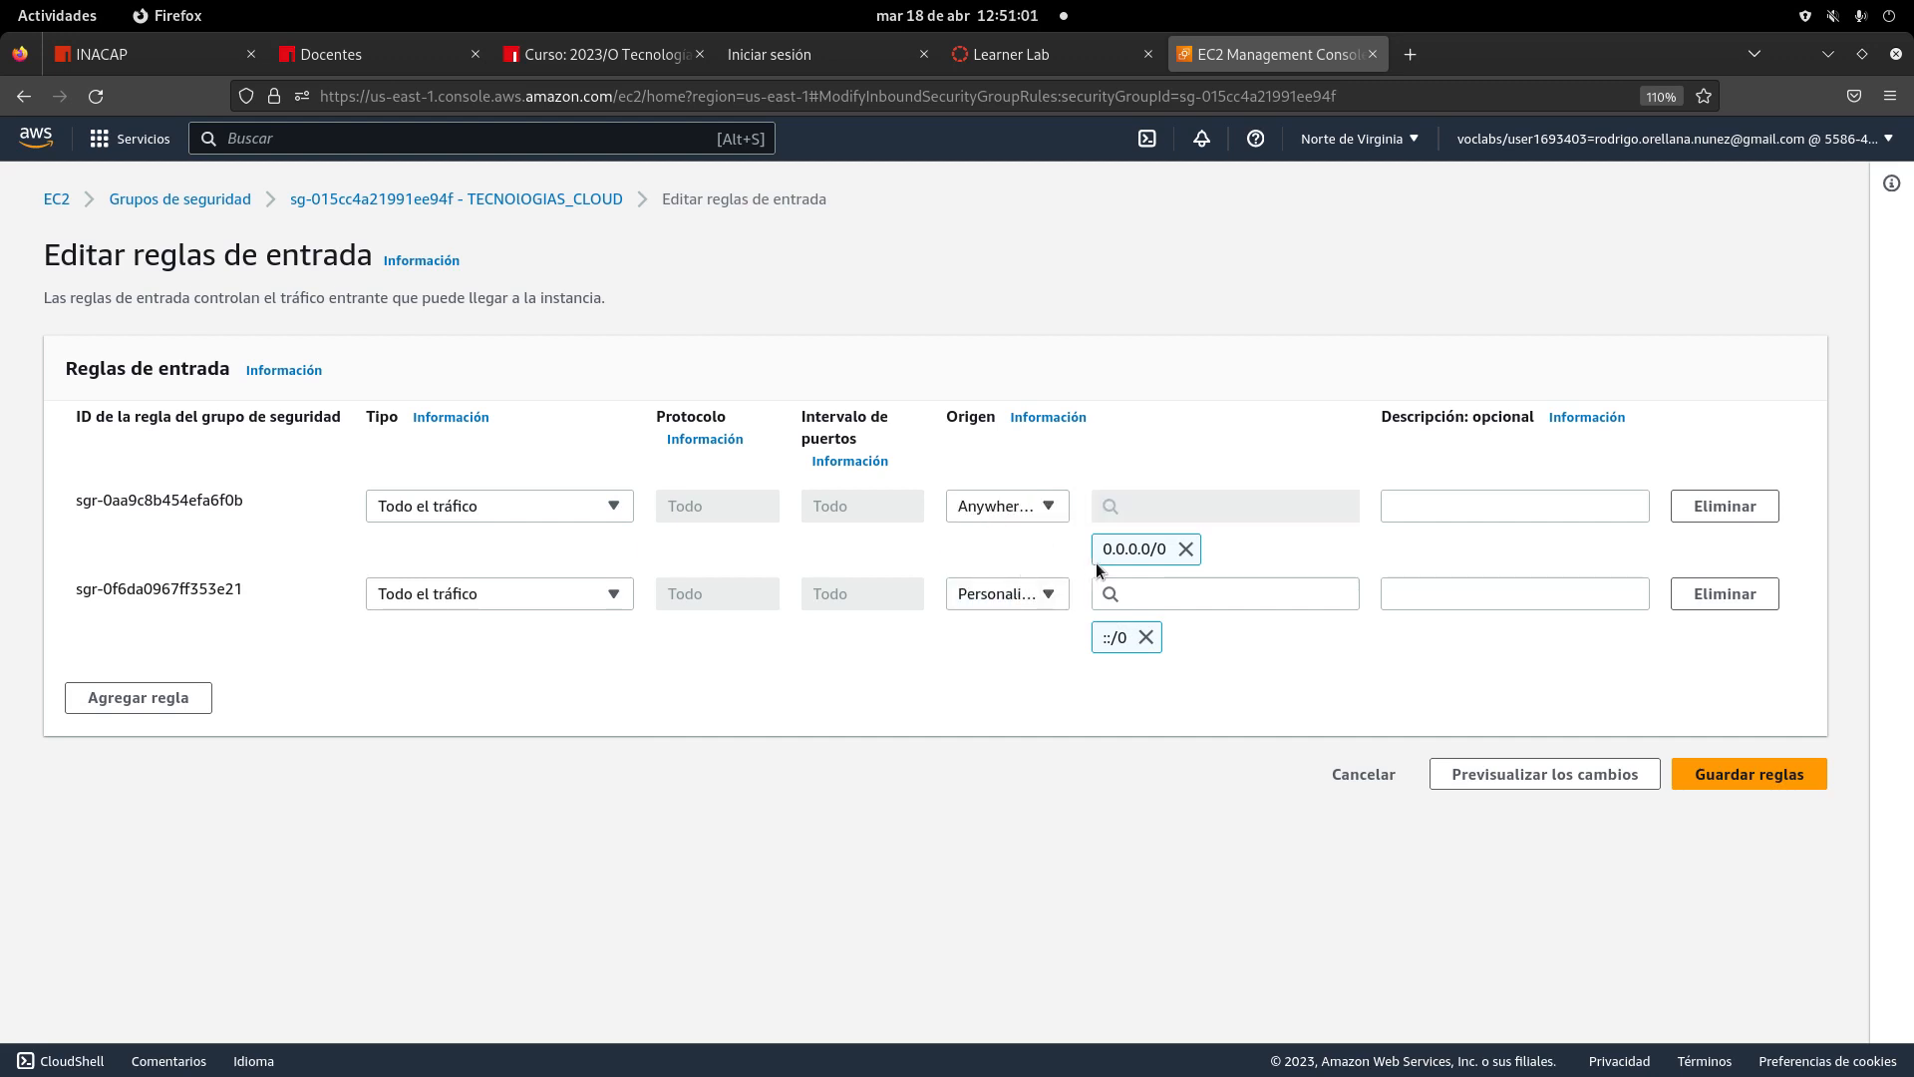
pyautogui.click(959, 503)
pyautogui.click(997, 579)
# - Set the second inbound rule's source to Anywhere-IPv6, keeping Todo el tráfico as its type, and save the rules
pyautogui.click(496, 602)
pyautogui.click(449, 907)
pyautogui.click(1021, 592)
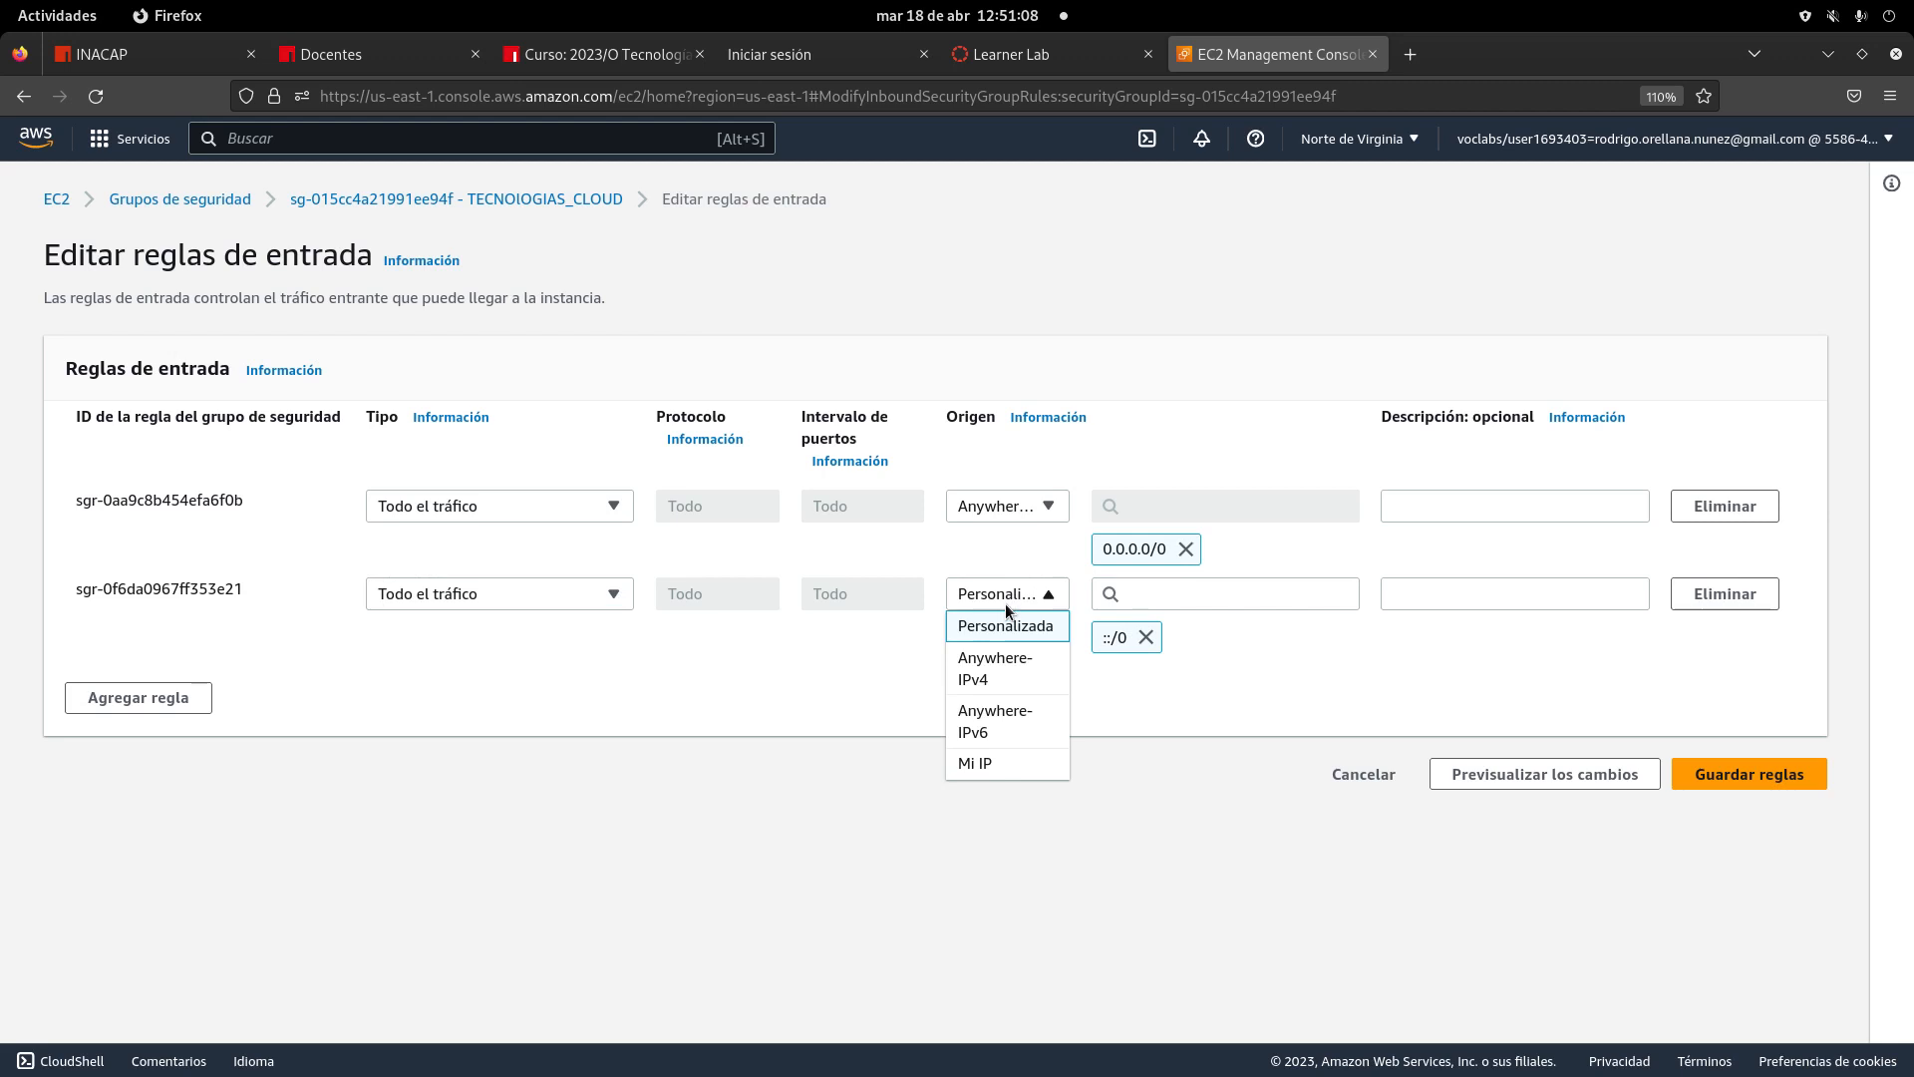
pyautogui.click(987, 731)
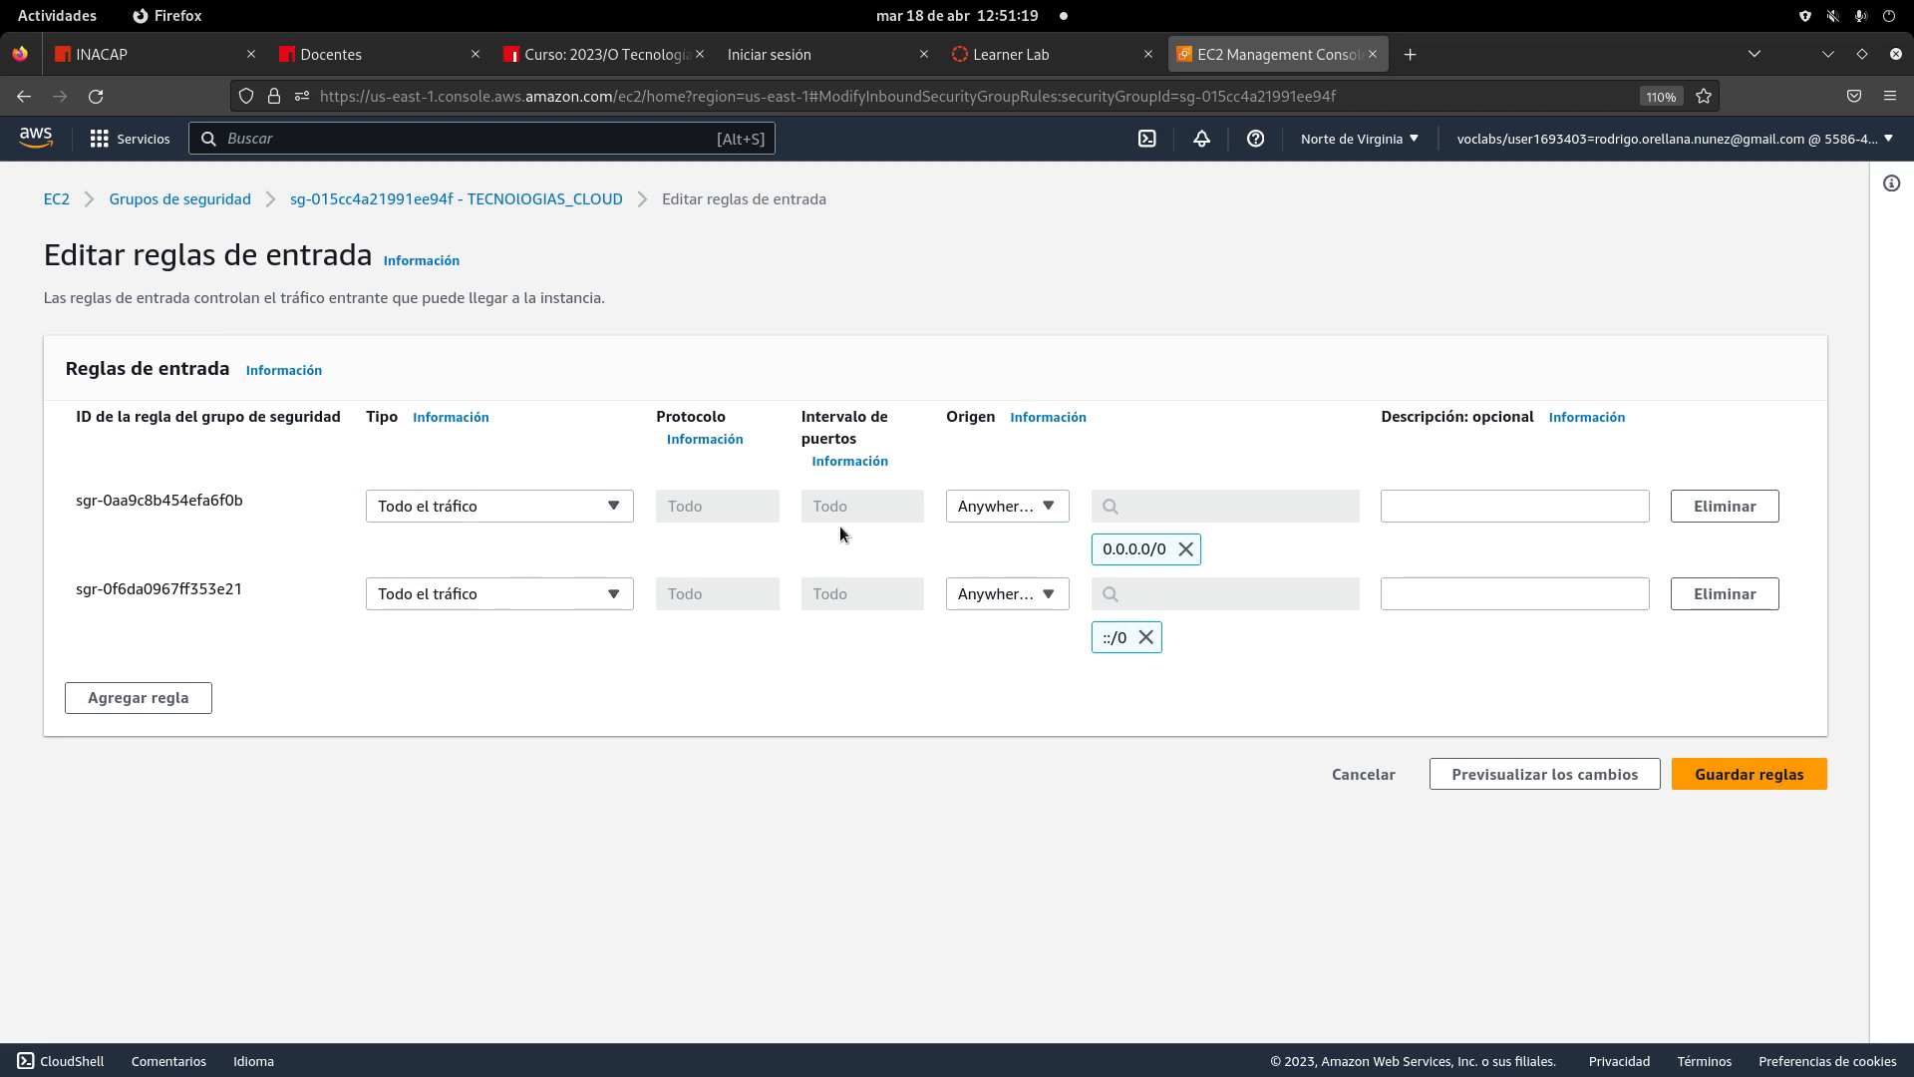
pyautogui.click(1709, 771)
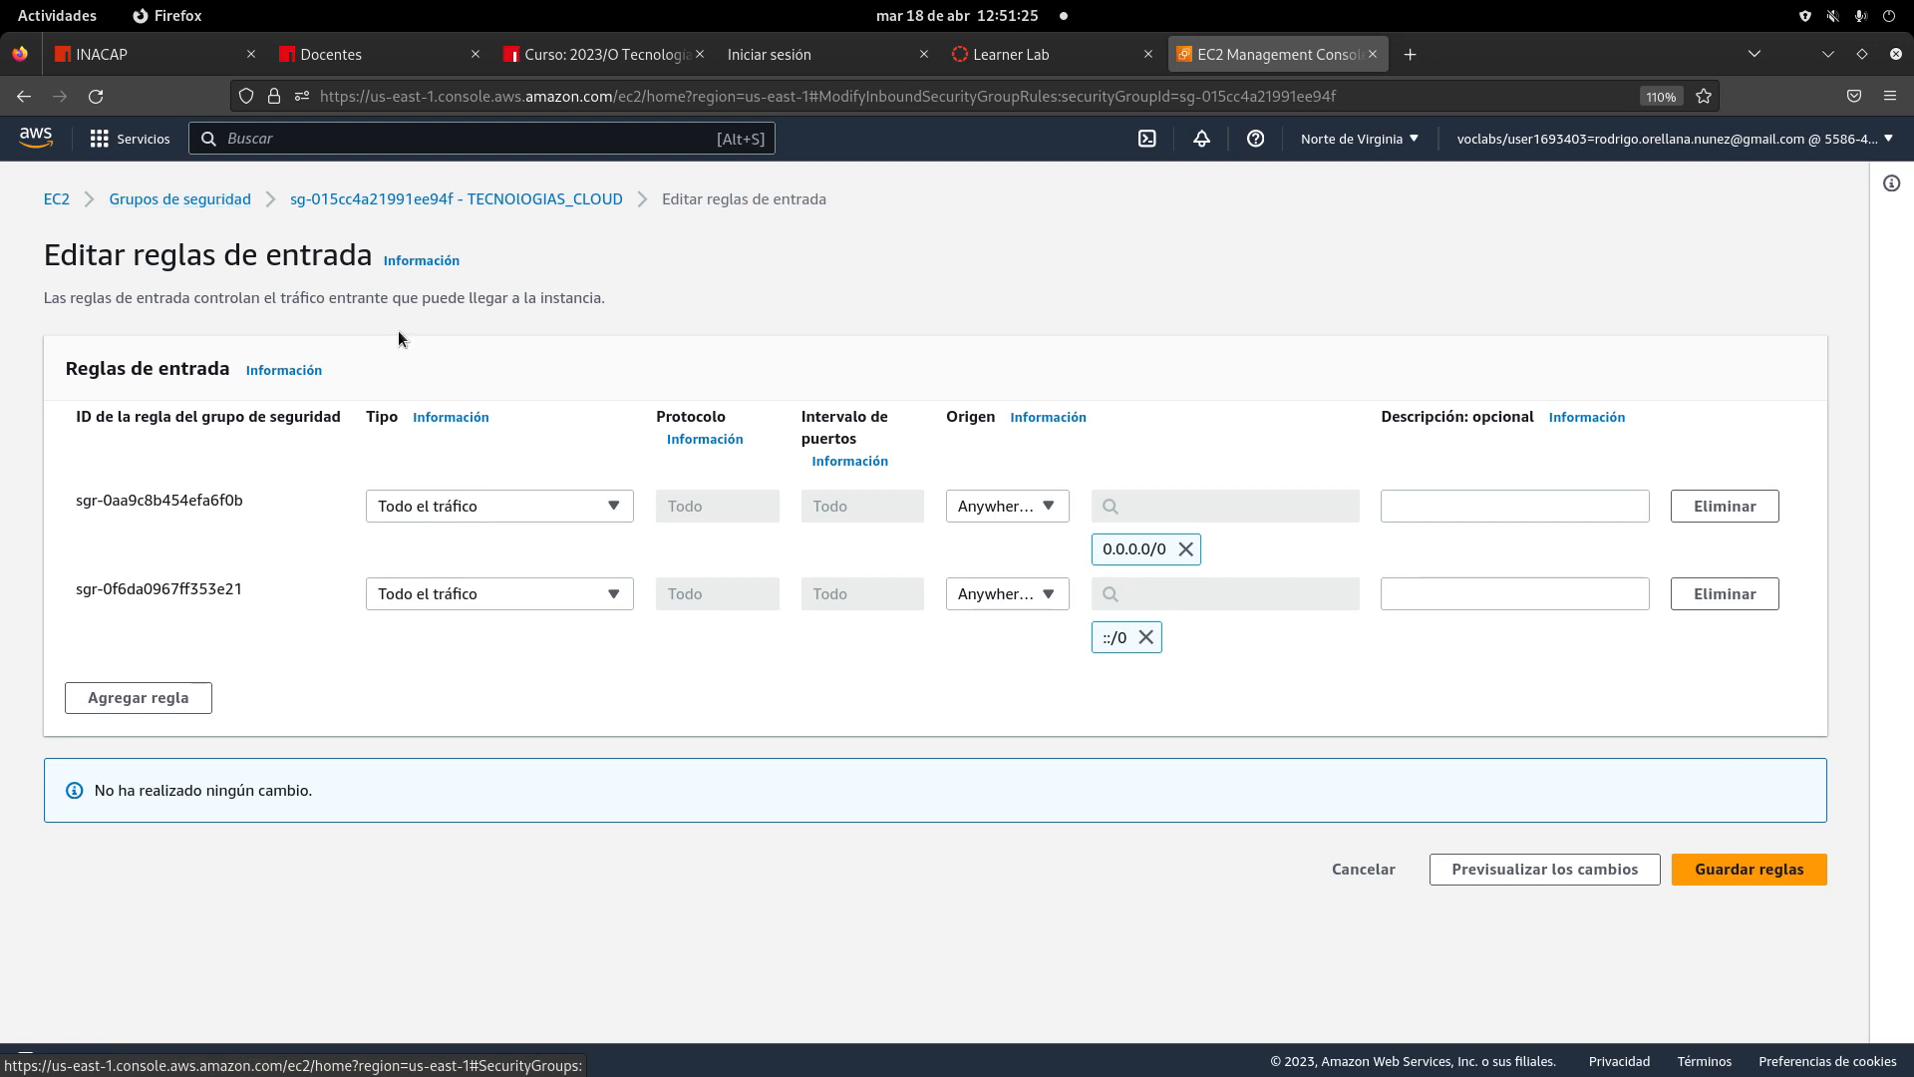
# - Open the TECNOlOGIAS_CLOUD group's outbound rules and set the first rule to Todo el tráfico with destination Anywhere-IPv4
pyautogui.click(189, 200)
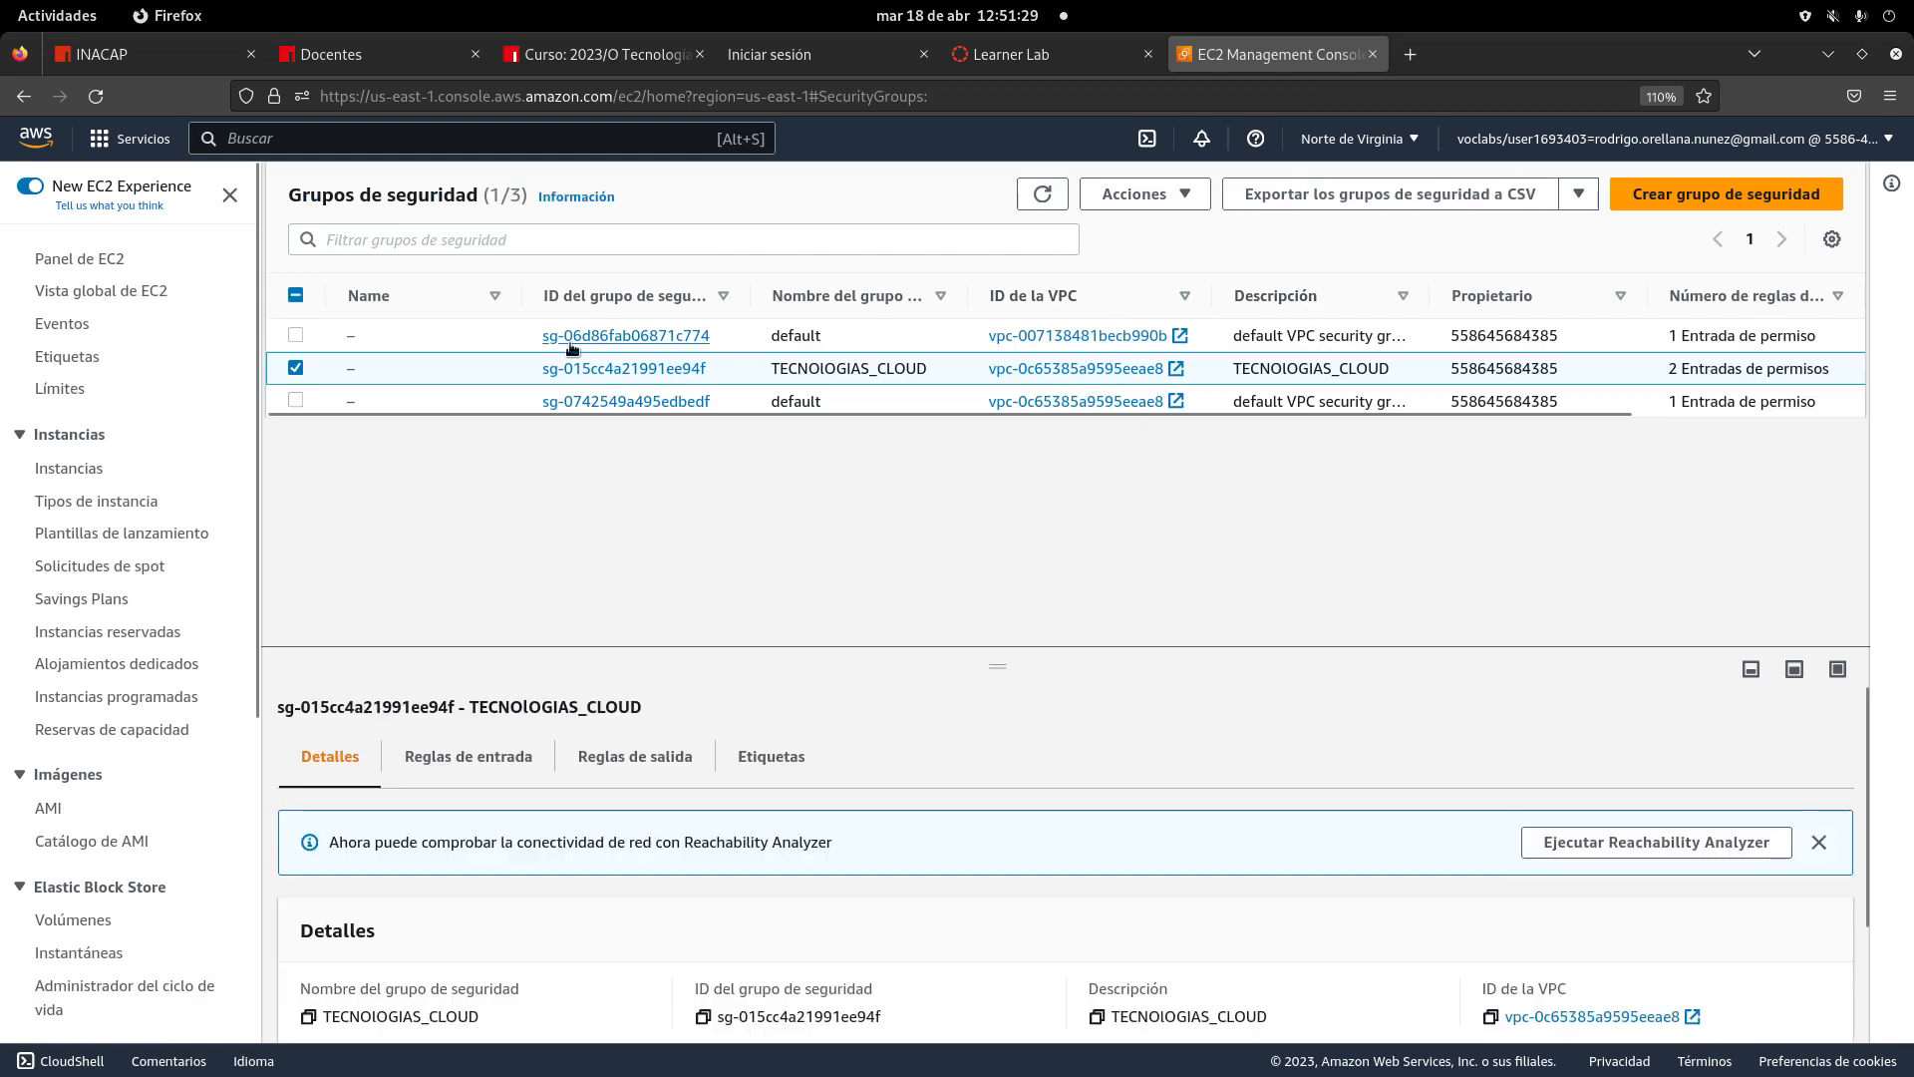
pyautogui.click(1181, 209)
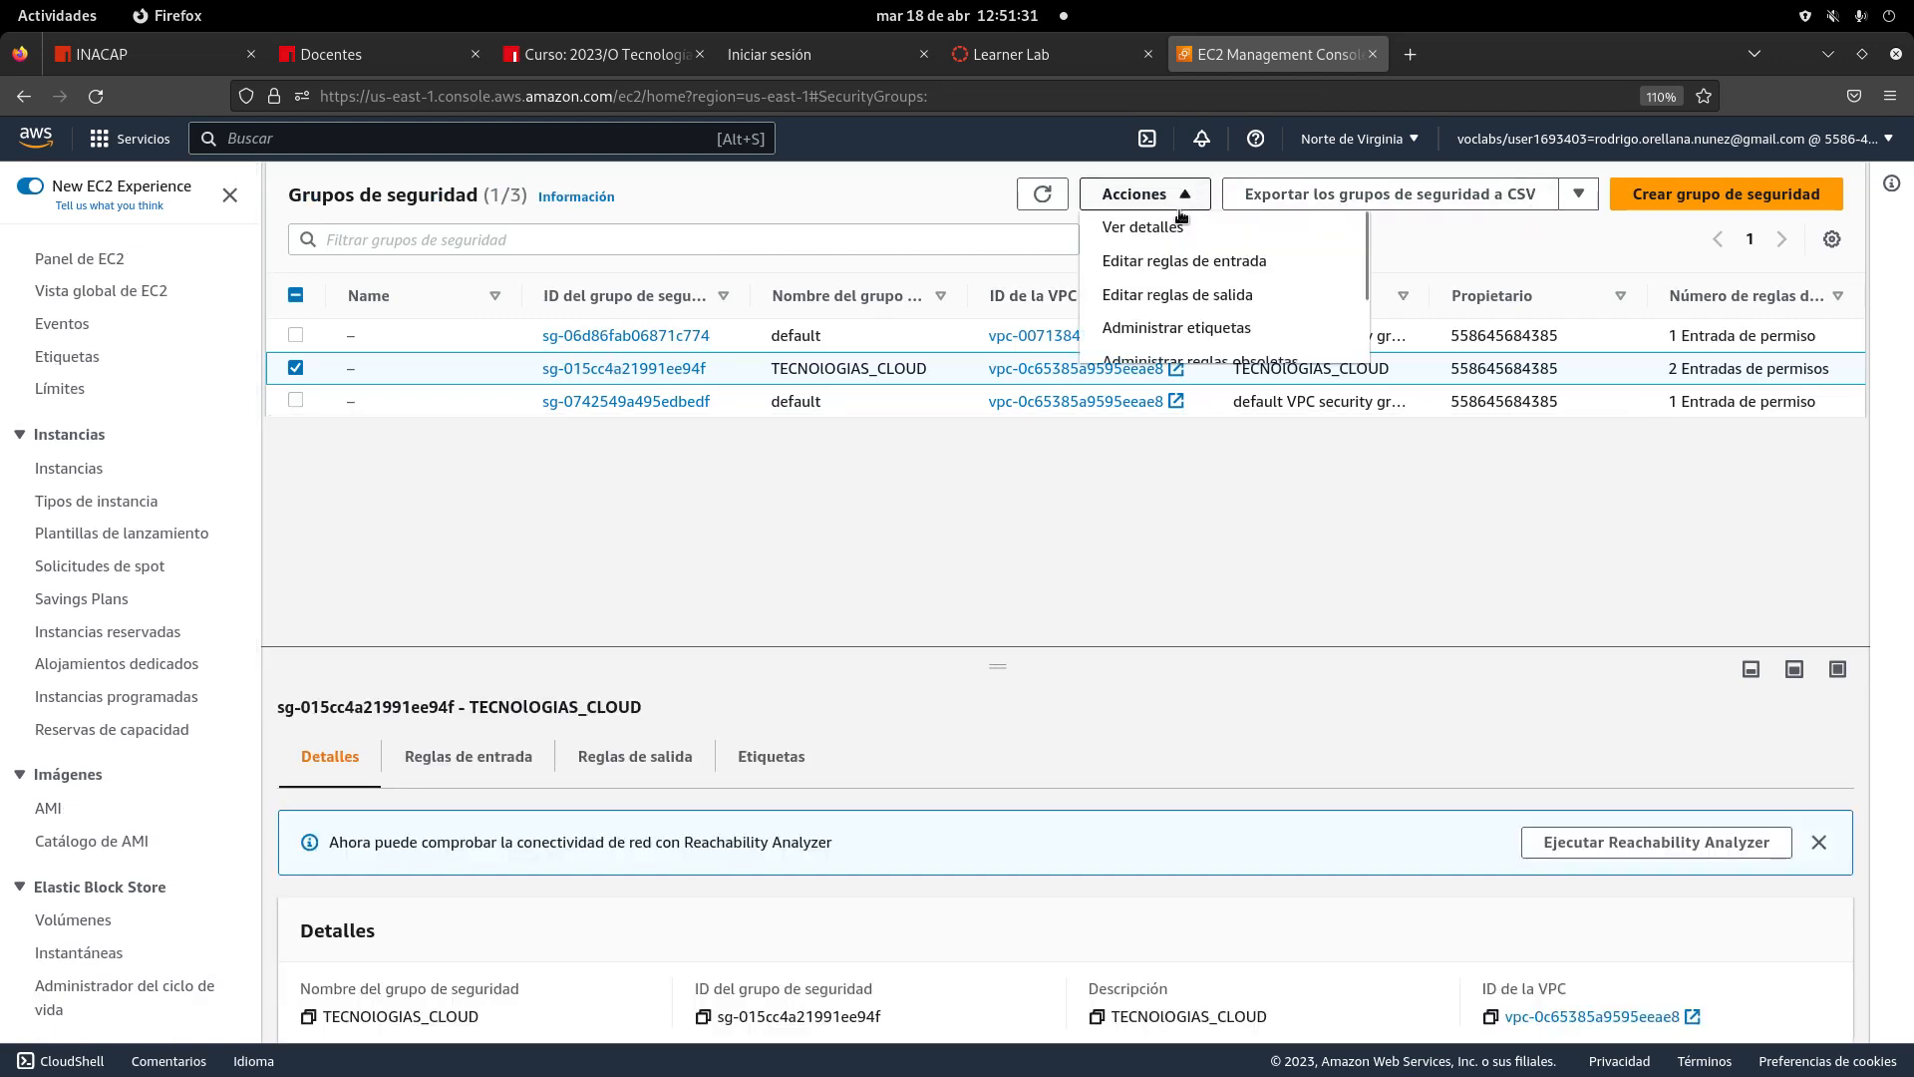
pyautogui.click(1175, 302)
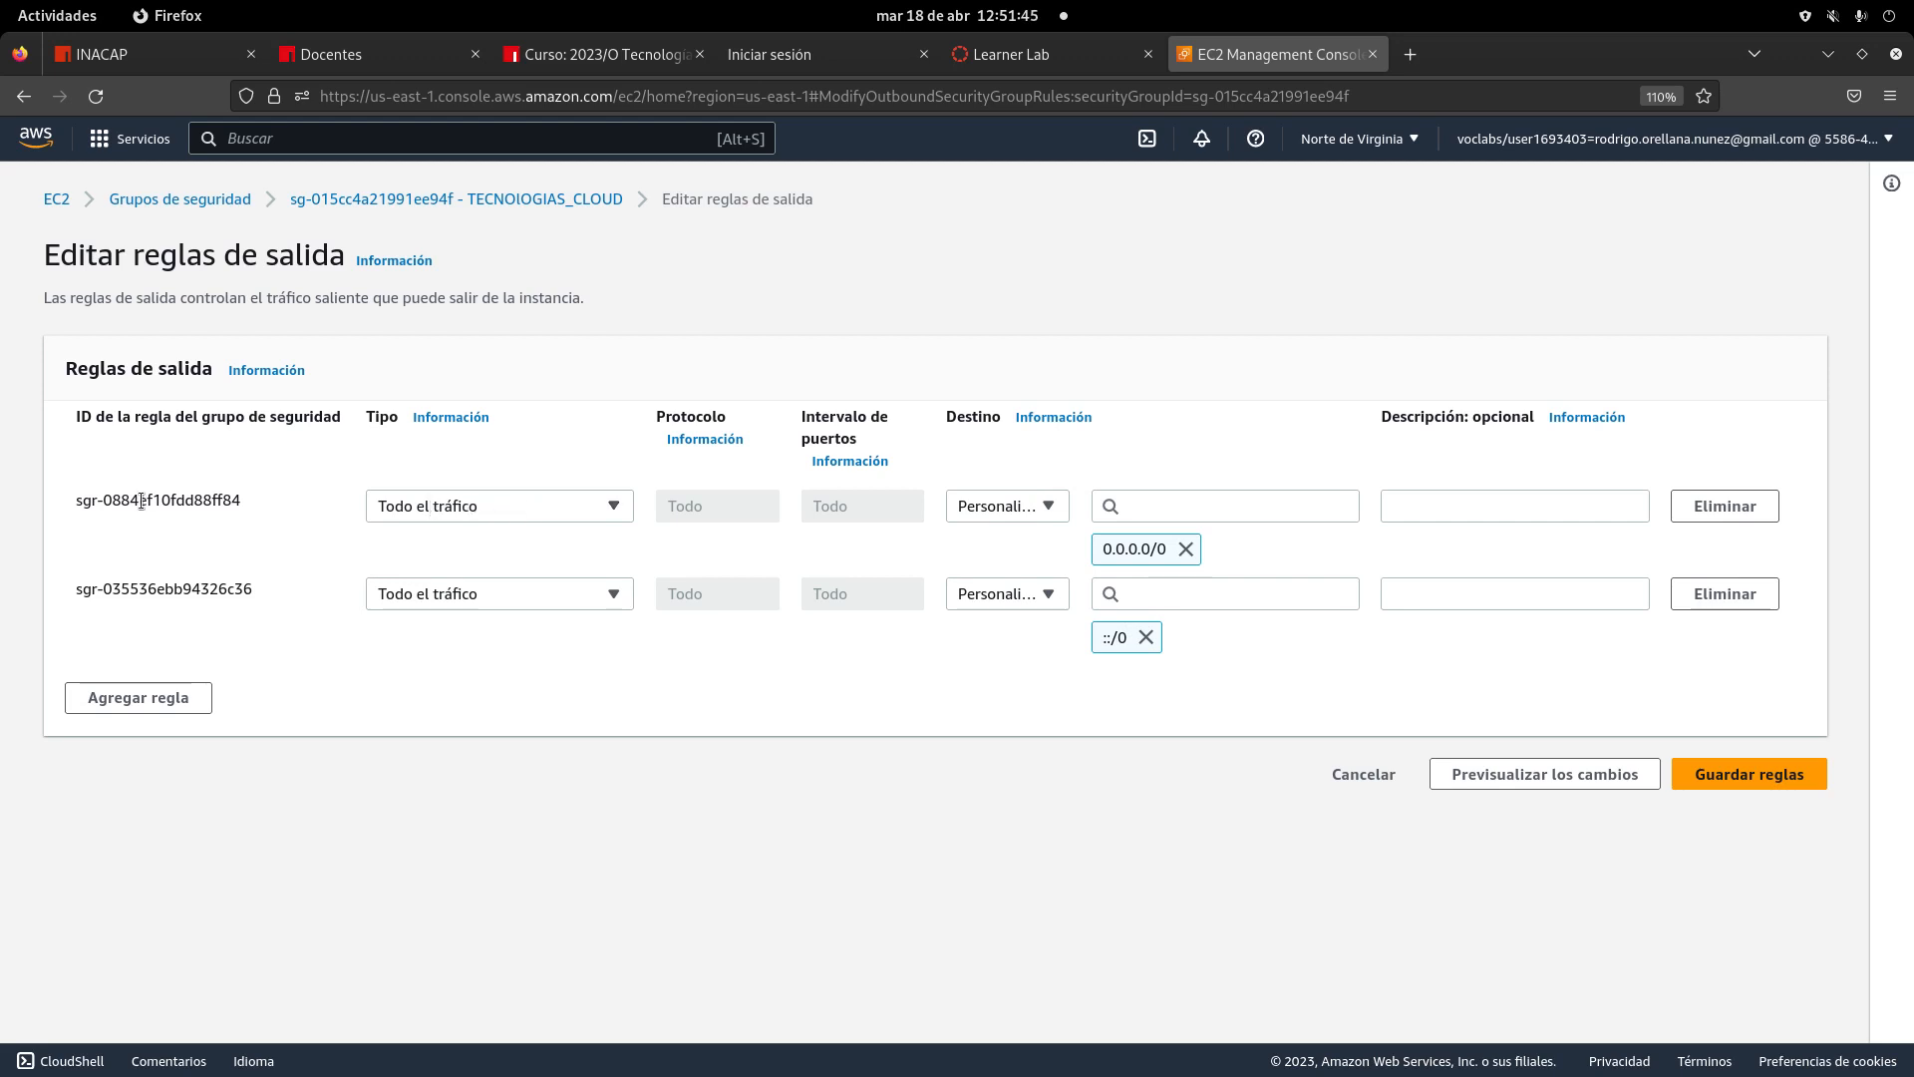
pyautogui.click(433, 498)
pyautogui.click(476, 822)
pyautogui.click(988, 510)
pyautogui.click(1120, 570)
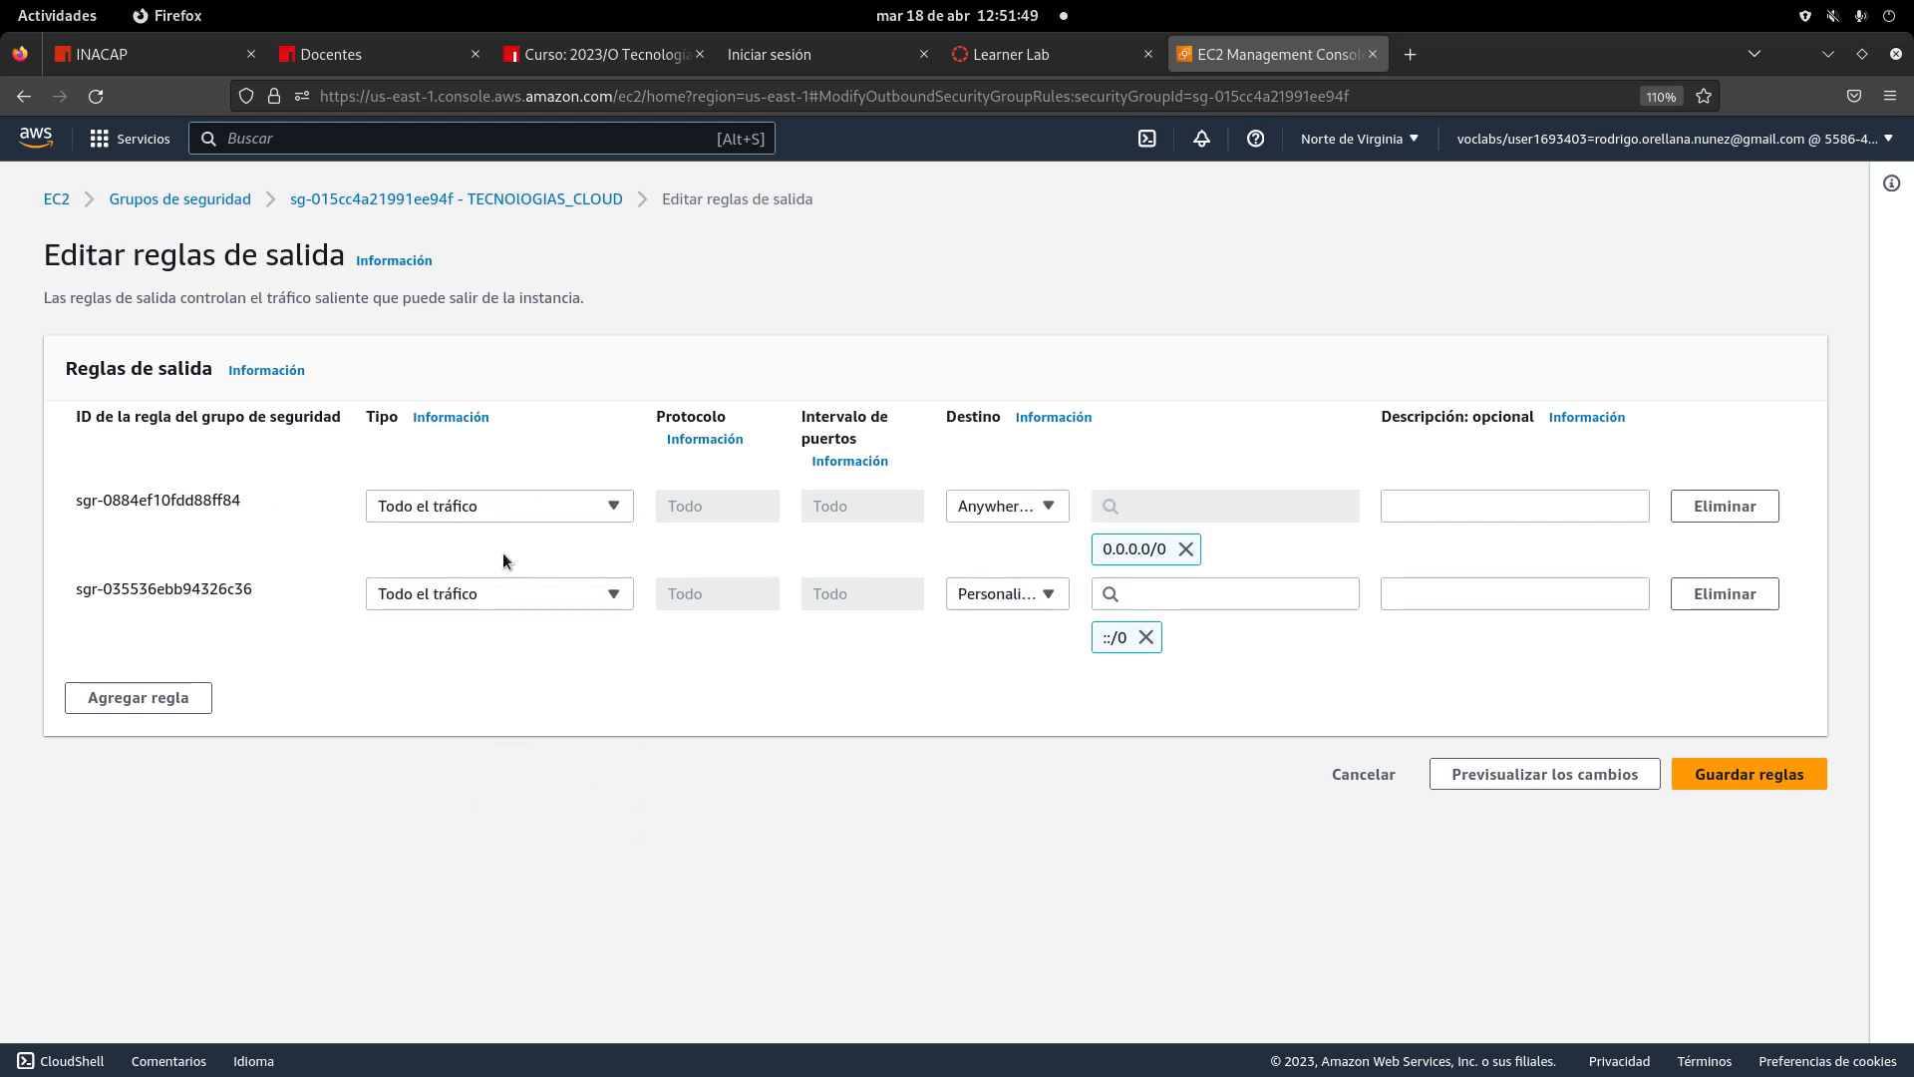
# - Set the second outbound rule's destination to Anywhere-IPv6, keeping Todo el tráfico as its type, and save the rules
pyautogui.click(478, 594)
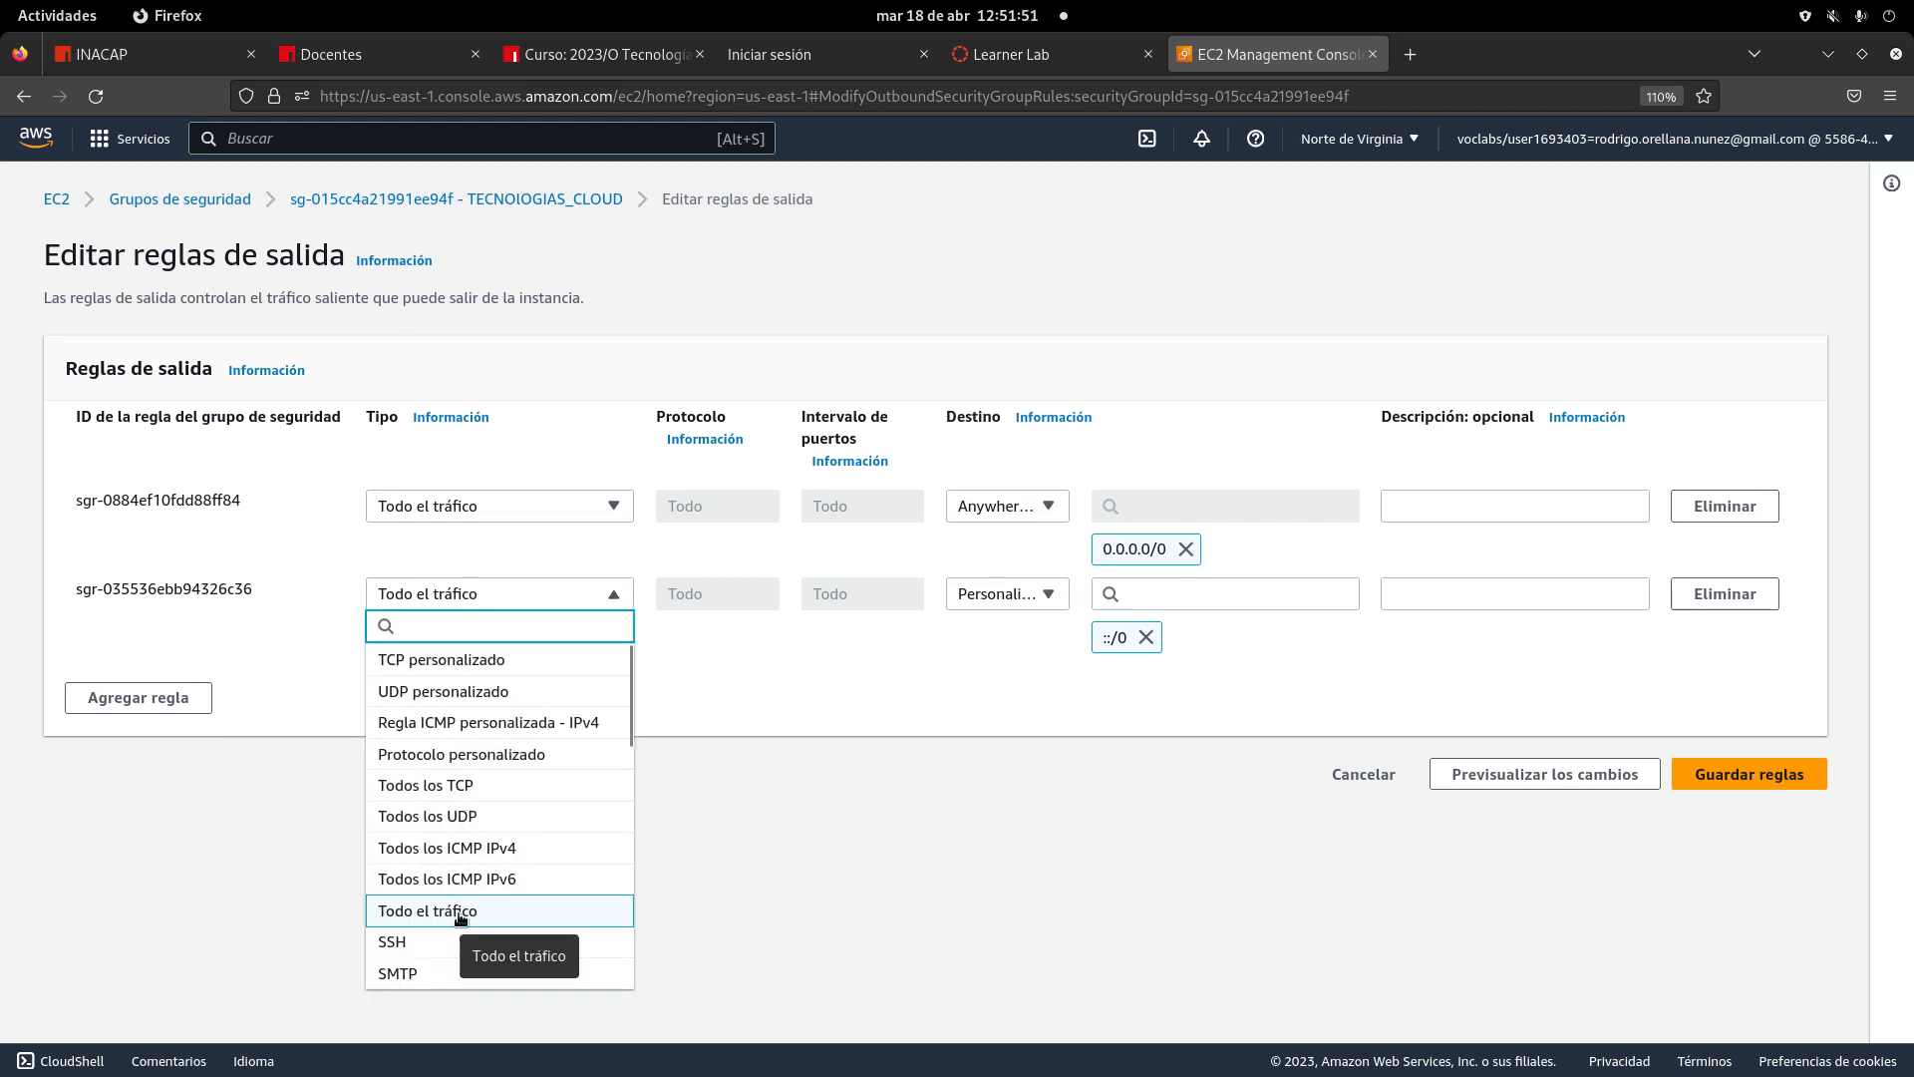
pyautogui.click(511, 592)
pyautogui.click(995, 596)
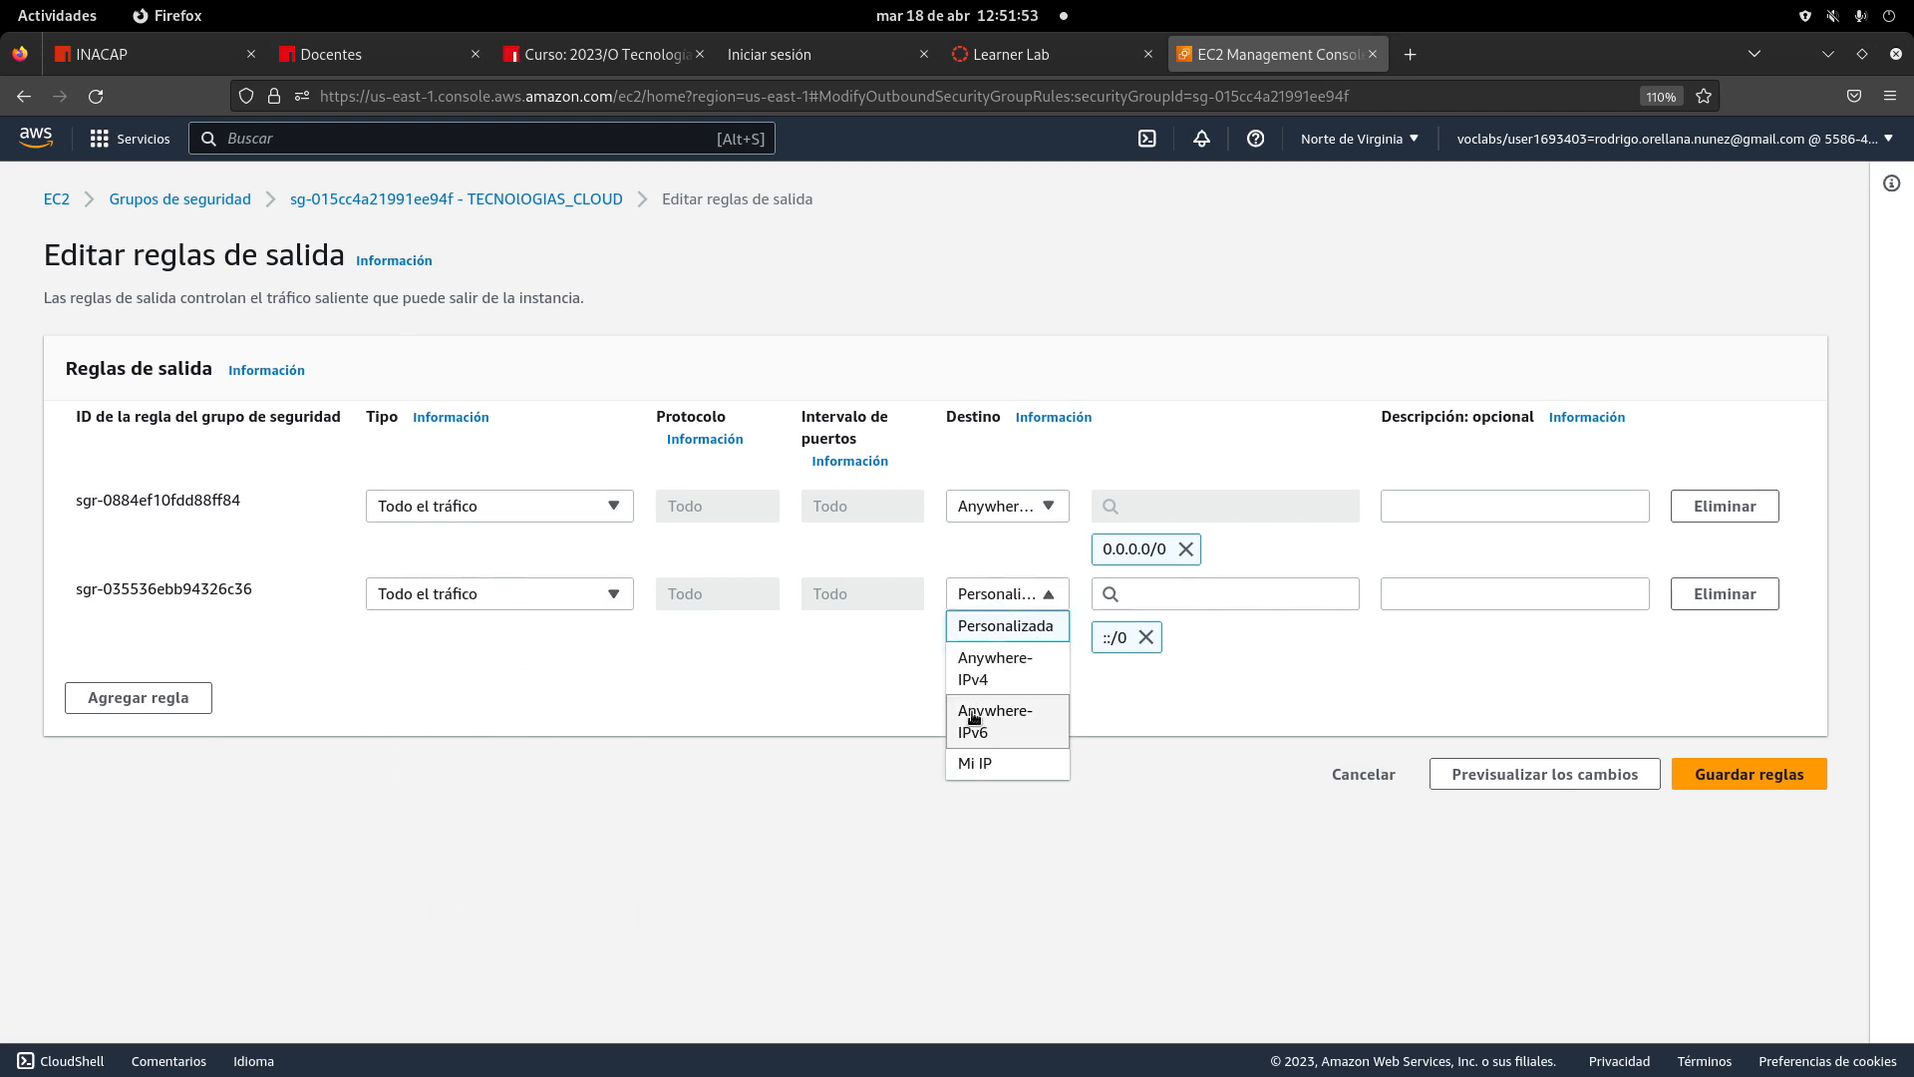
pyautogui.click(977, 712)
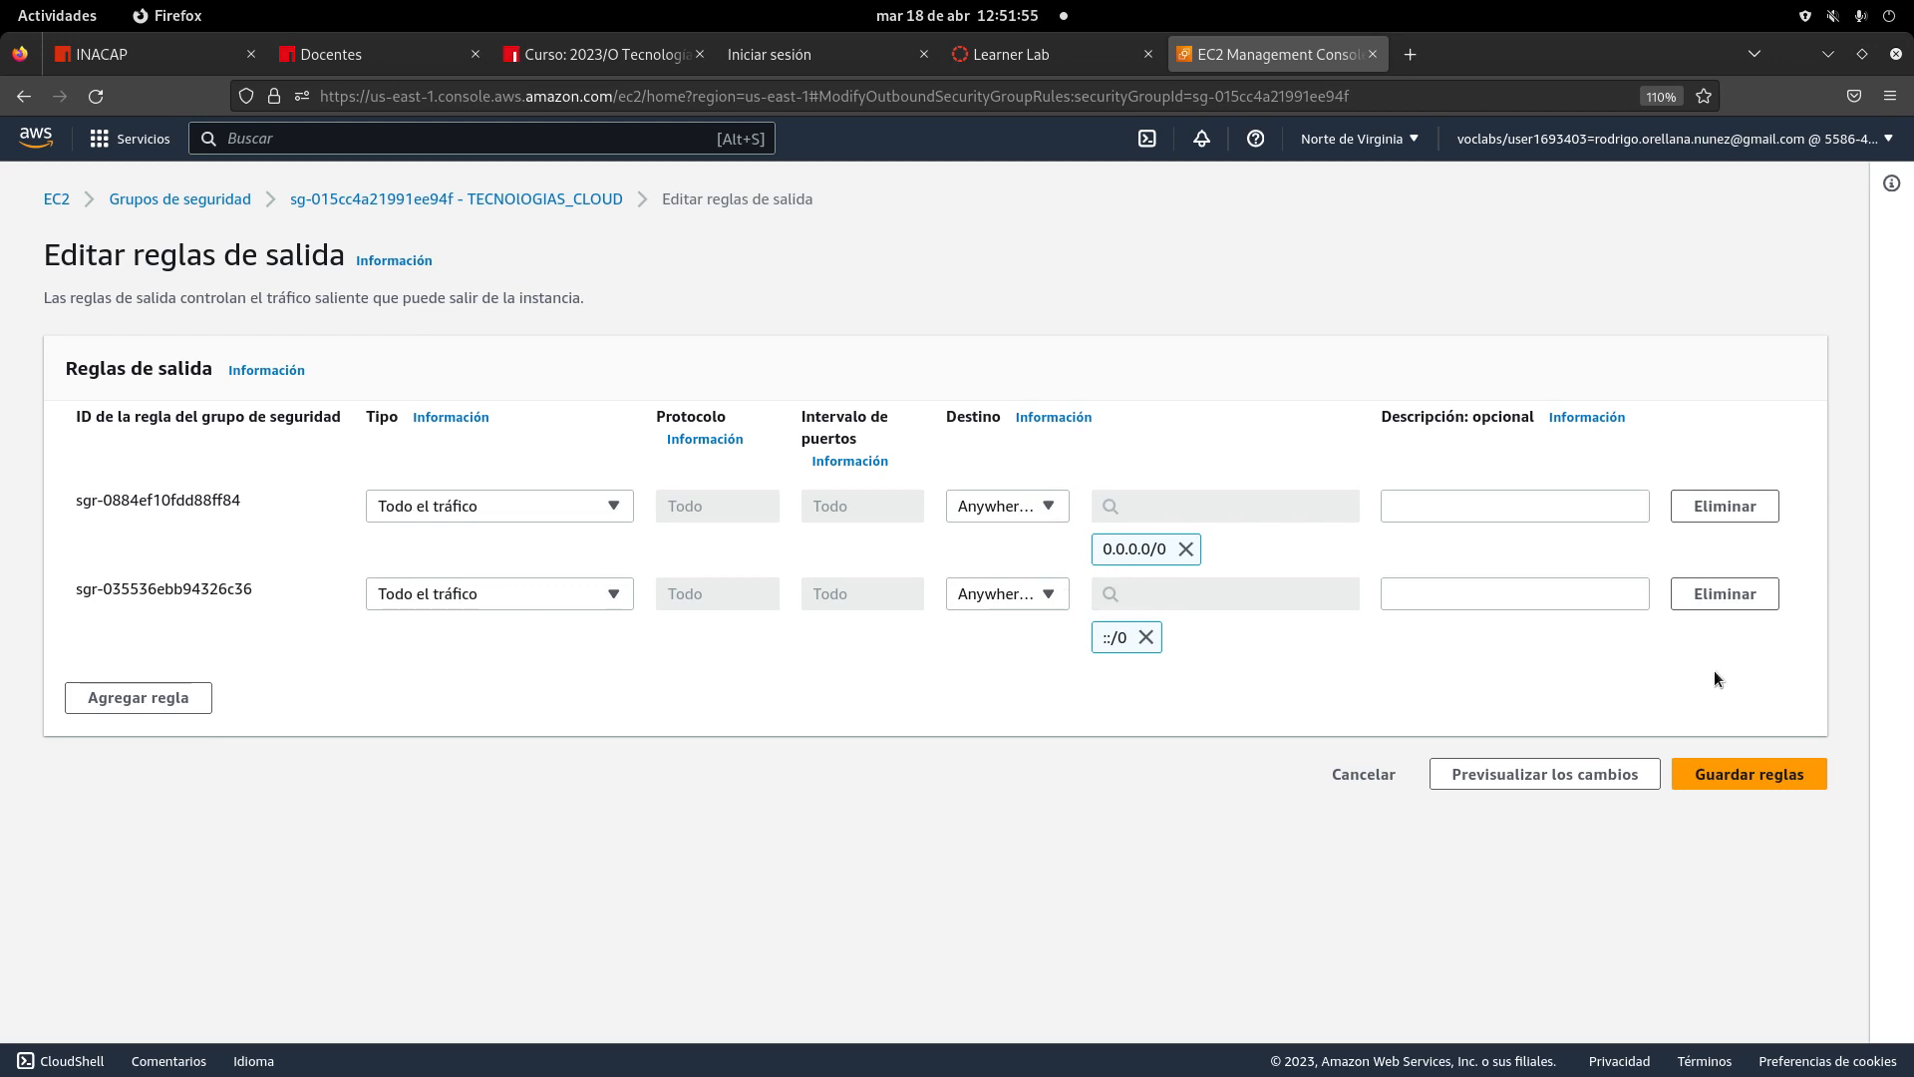
pyautogui.click(1748, 774)
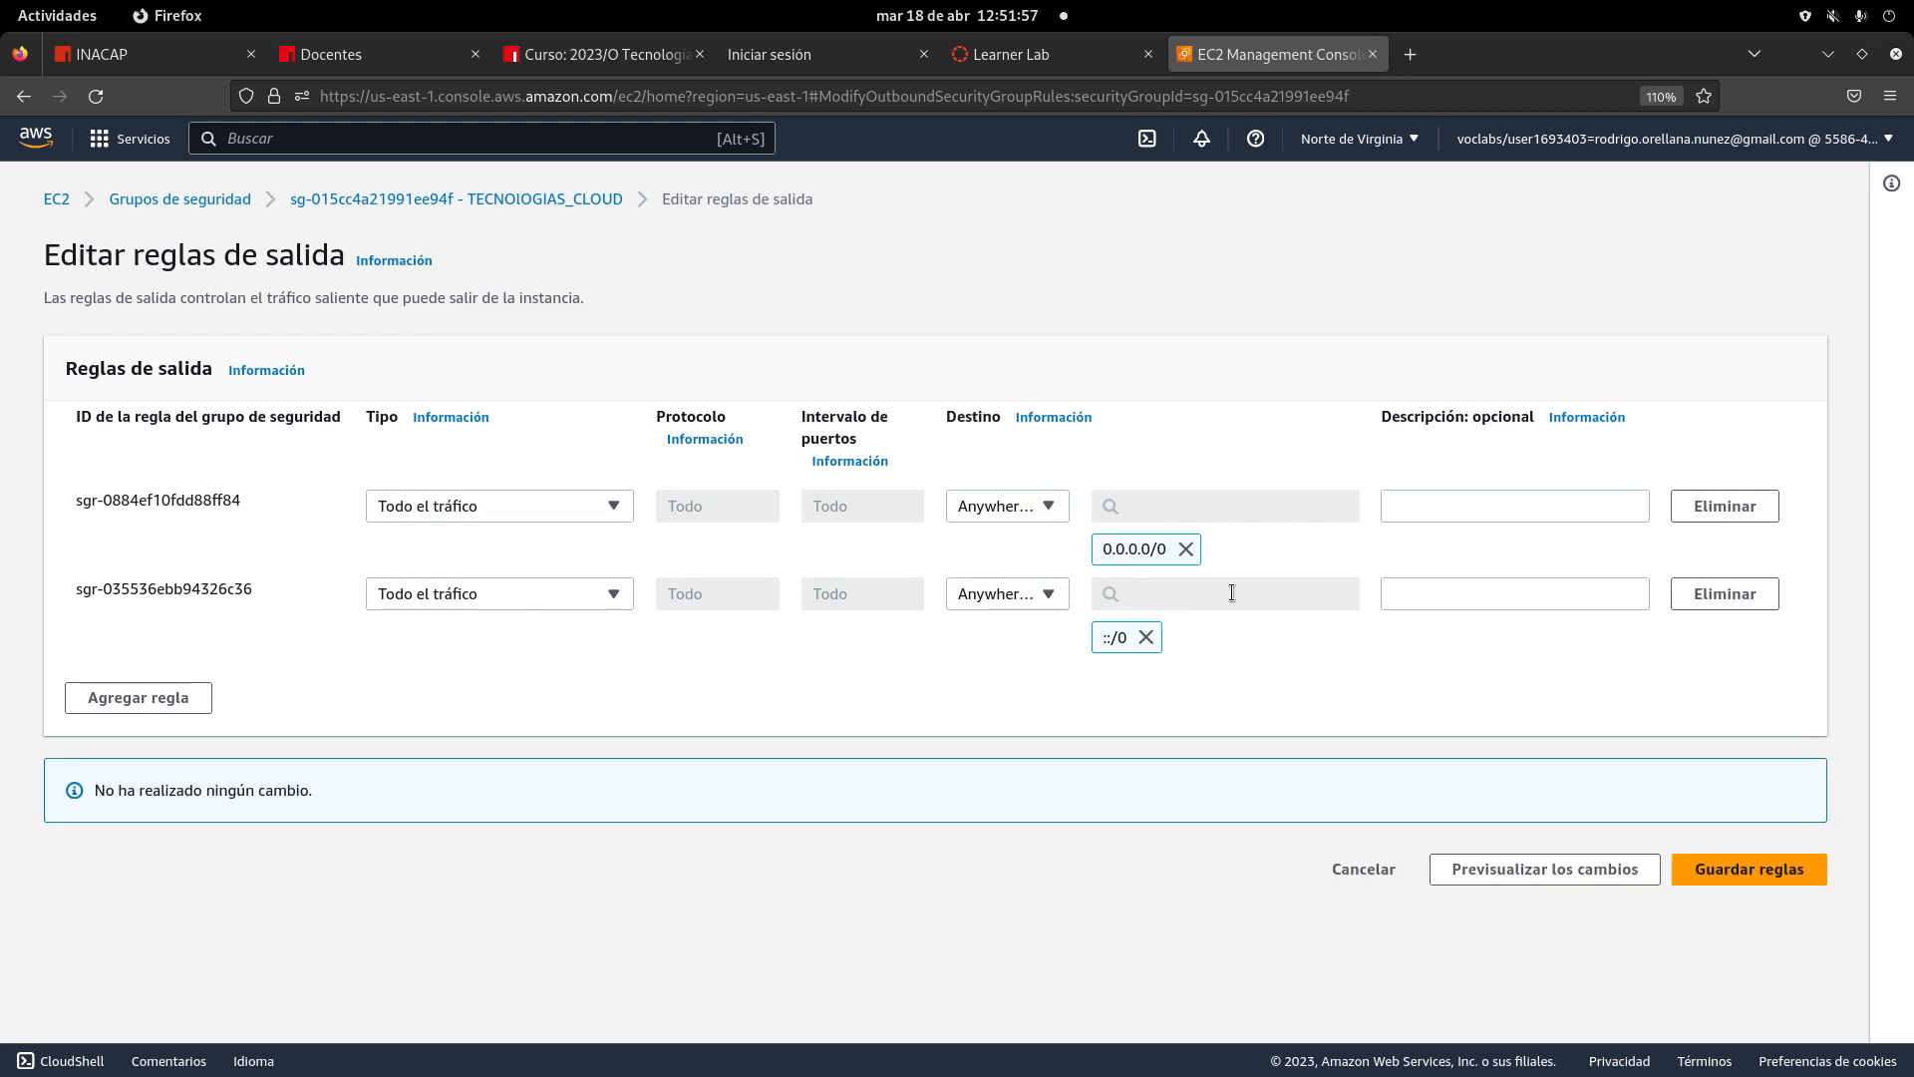
# - Return to the EC2 instance list and stop the SVR-WIN-2016-2 instance
pyautogui.click(202, 202)
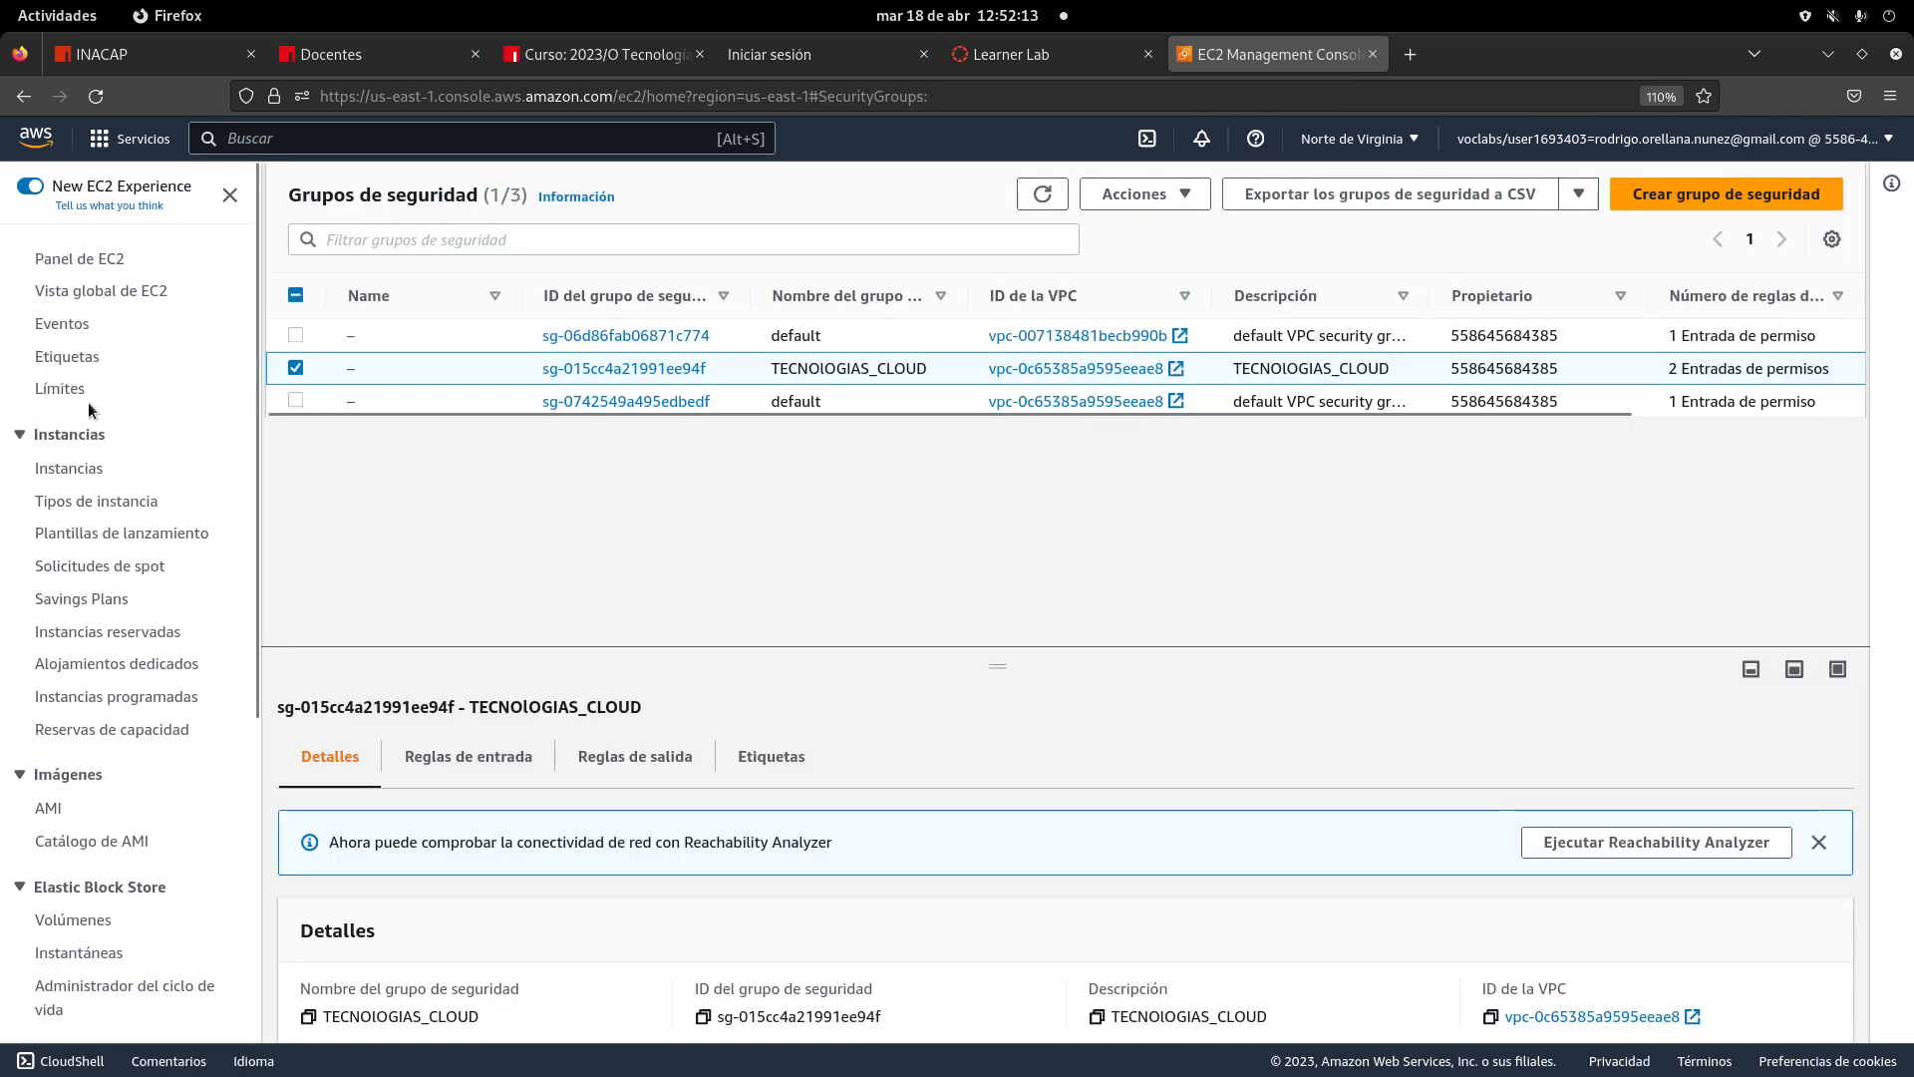
pyautogui.click(84, 468)
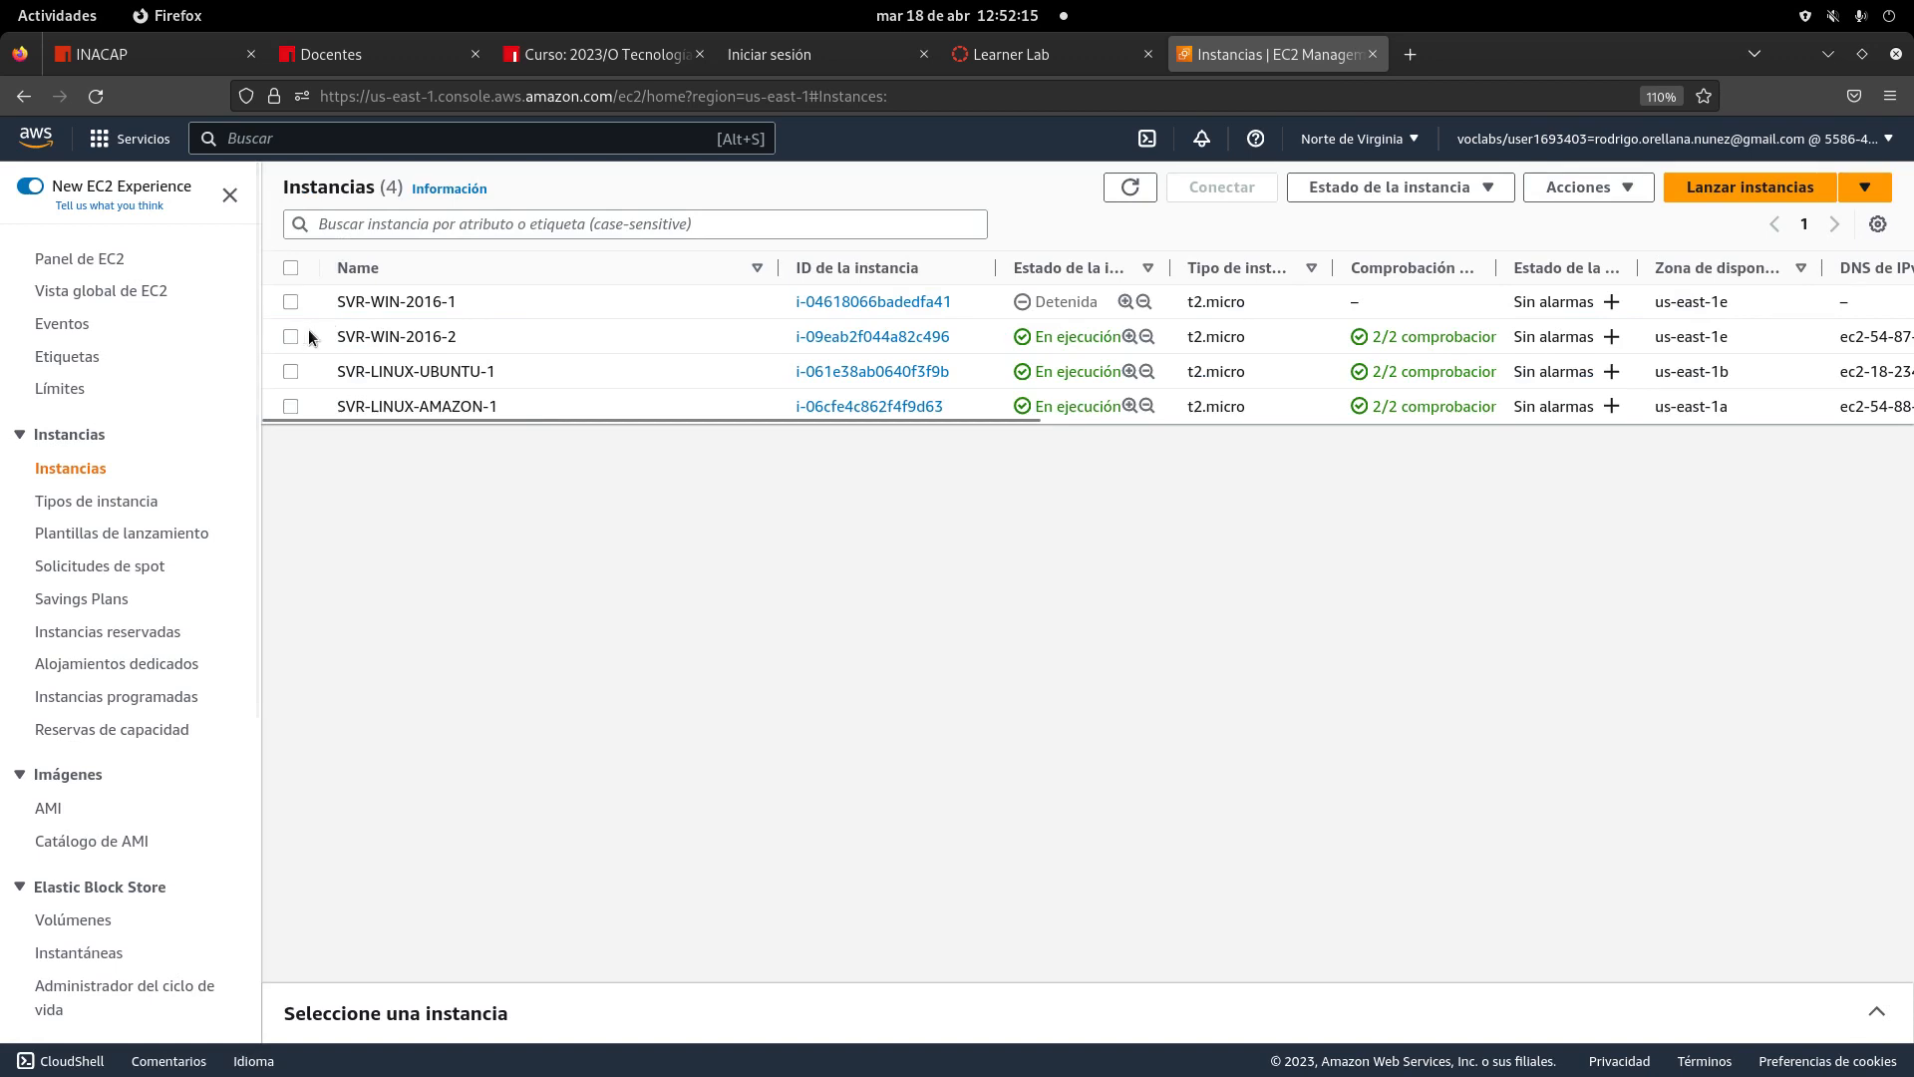
pyautogui.click(290, 337)
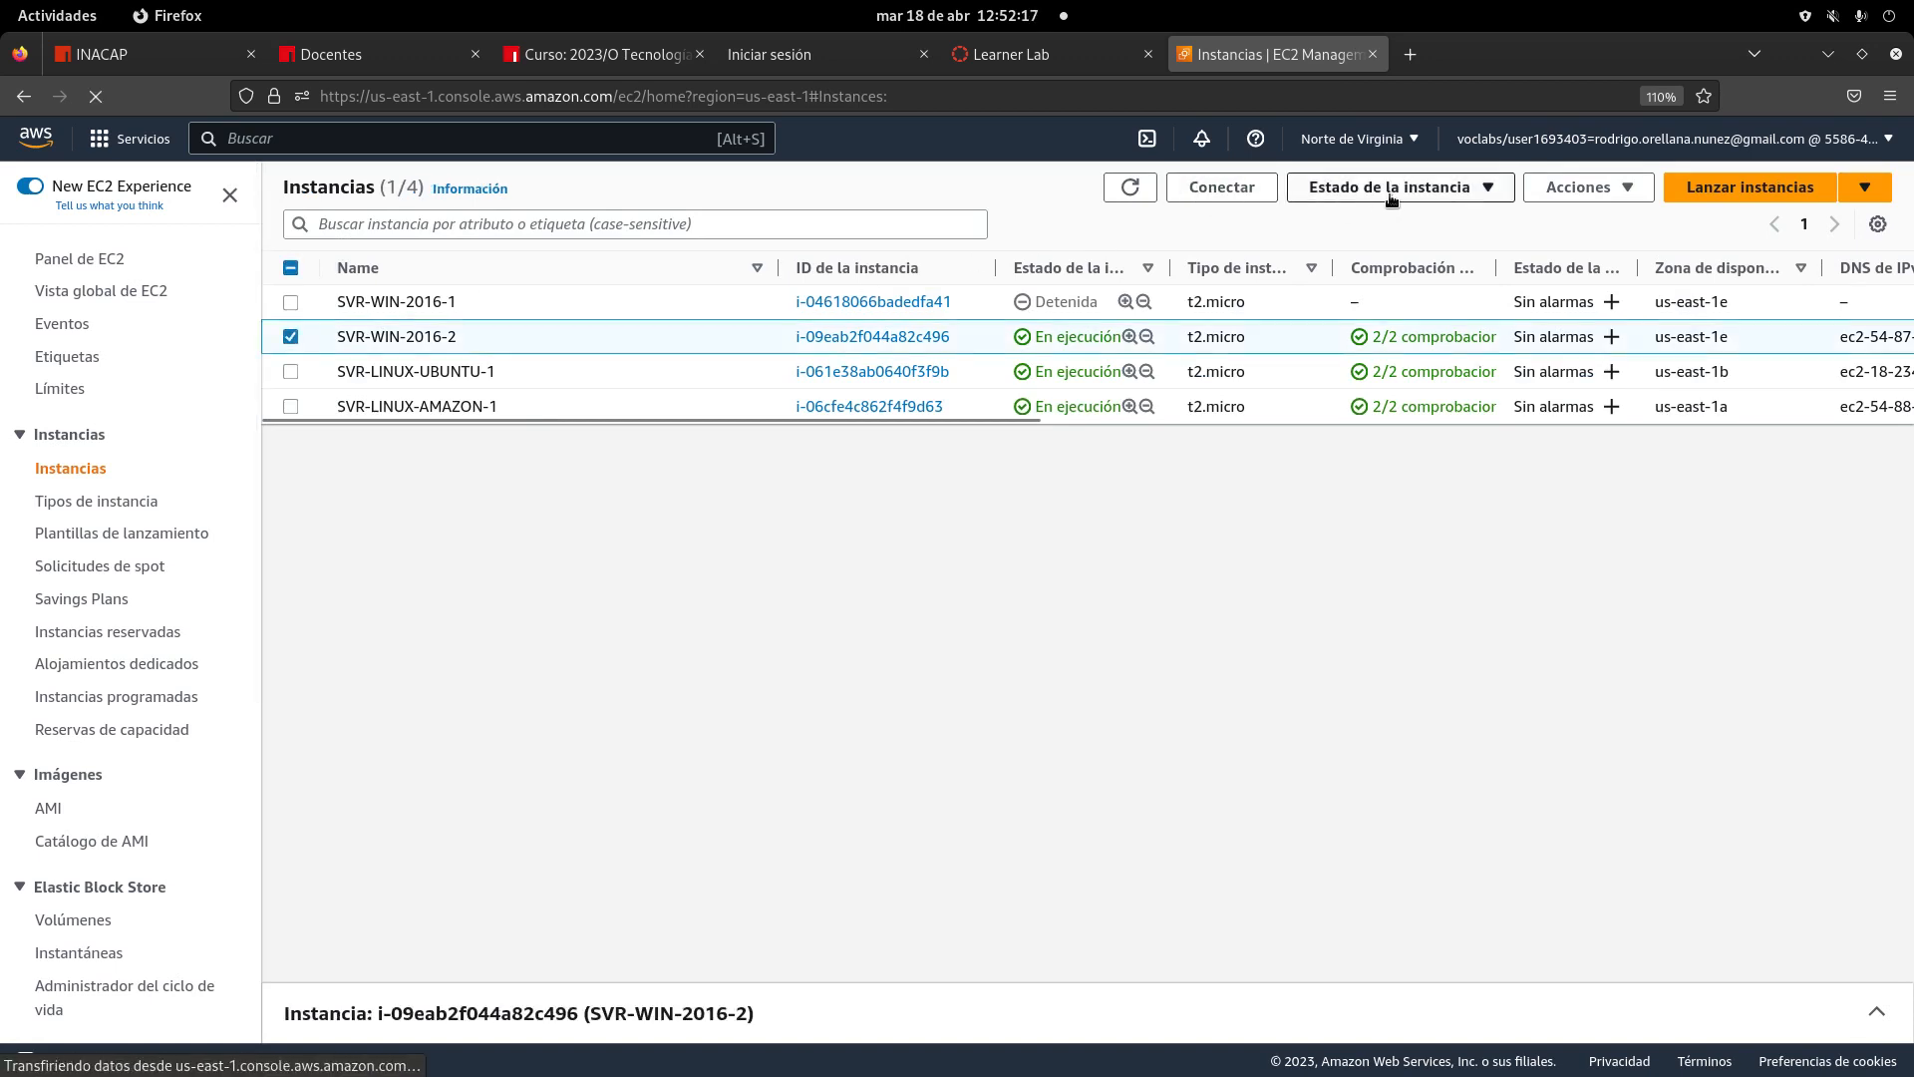
pyautogui.click(1484, 191)
pyautogui.click(1188, 487)
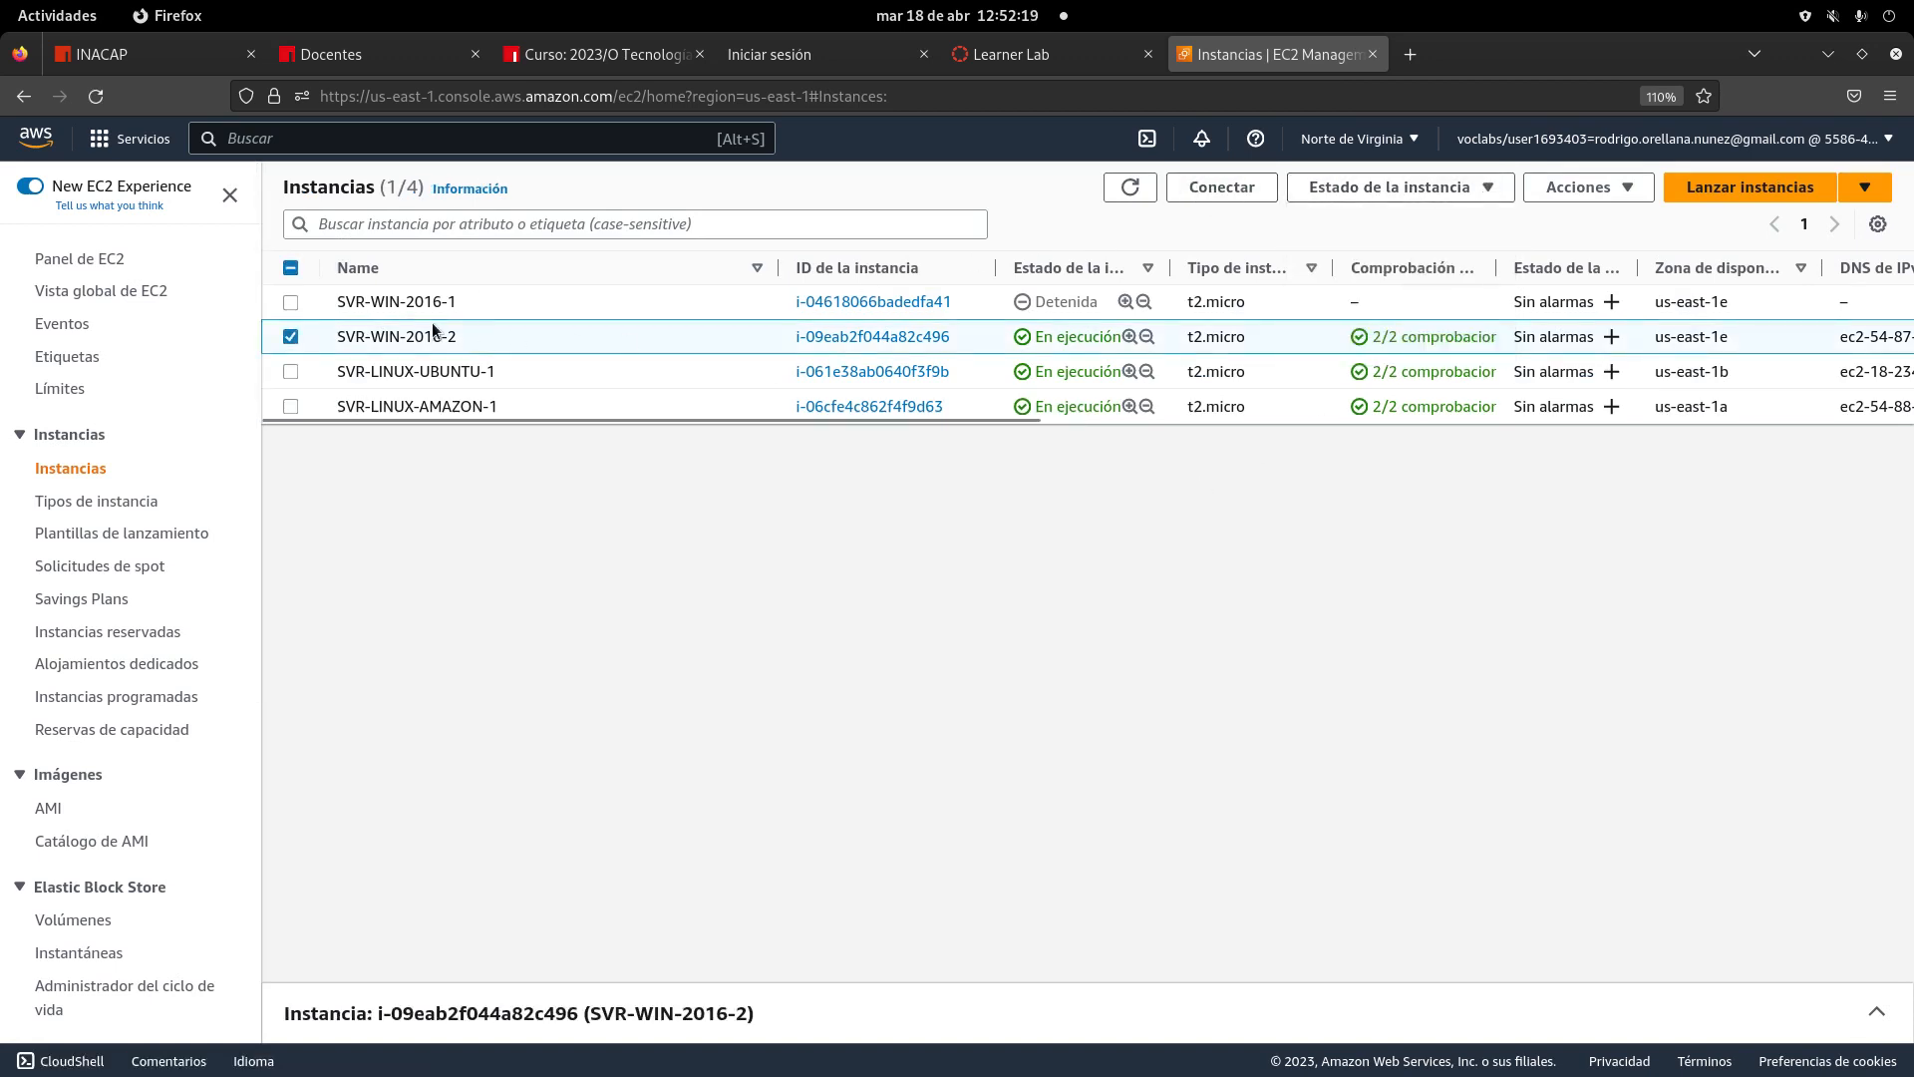
pyautogui.click(1457, 195)
pyautogui.click(1396, 213)
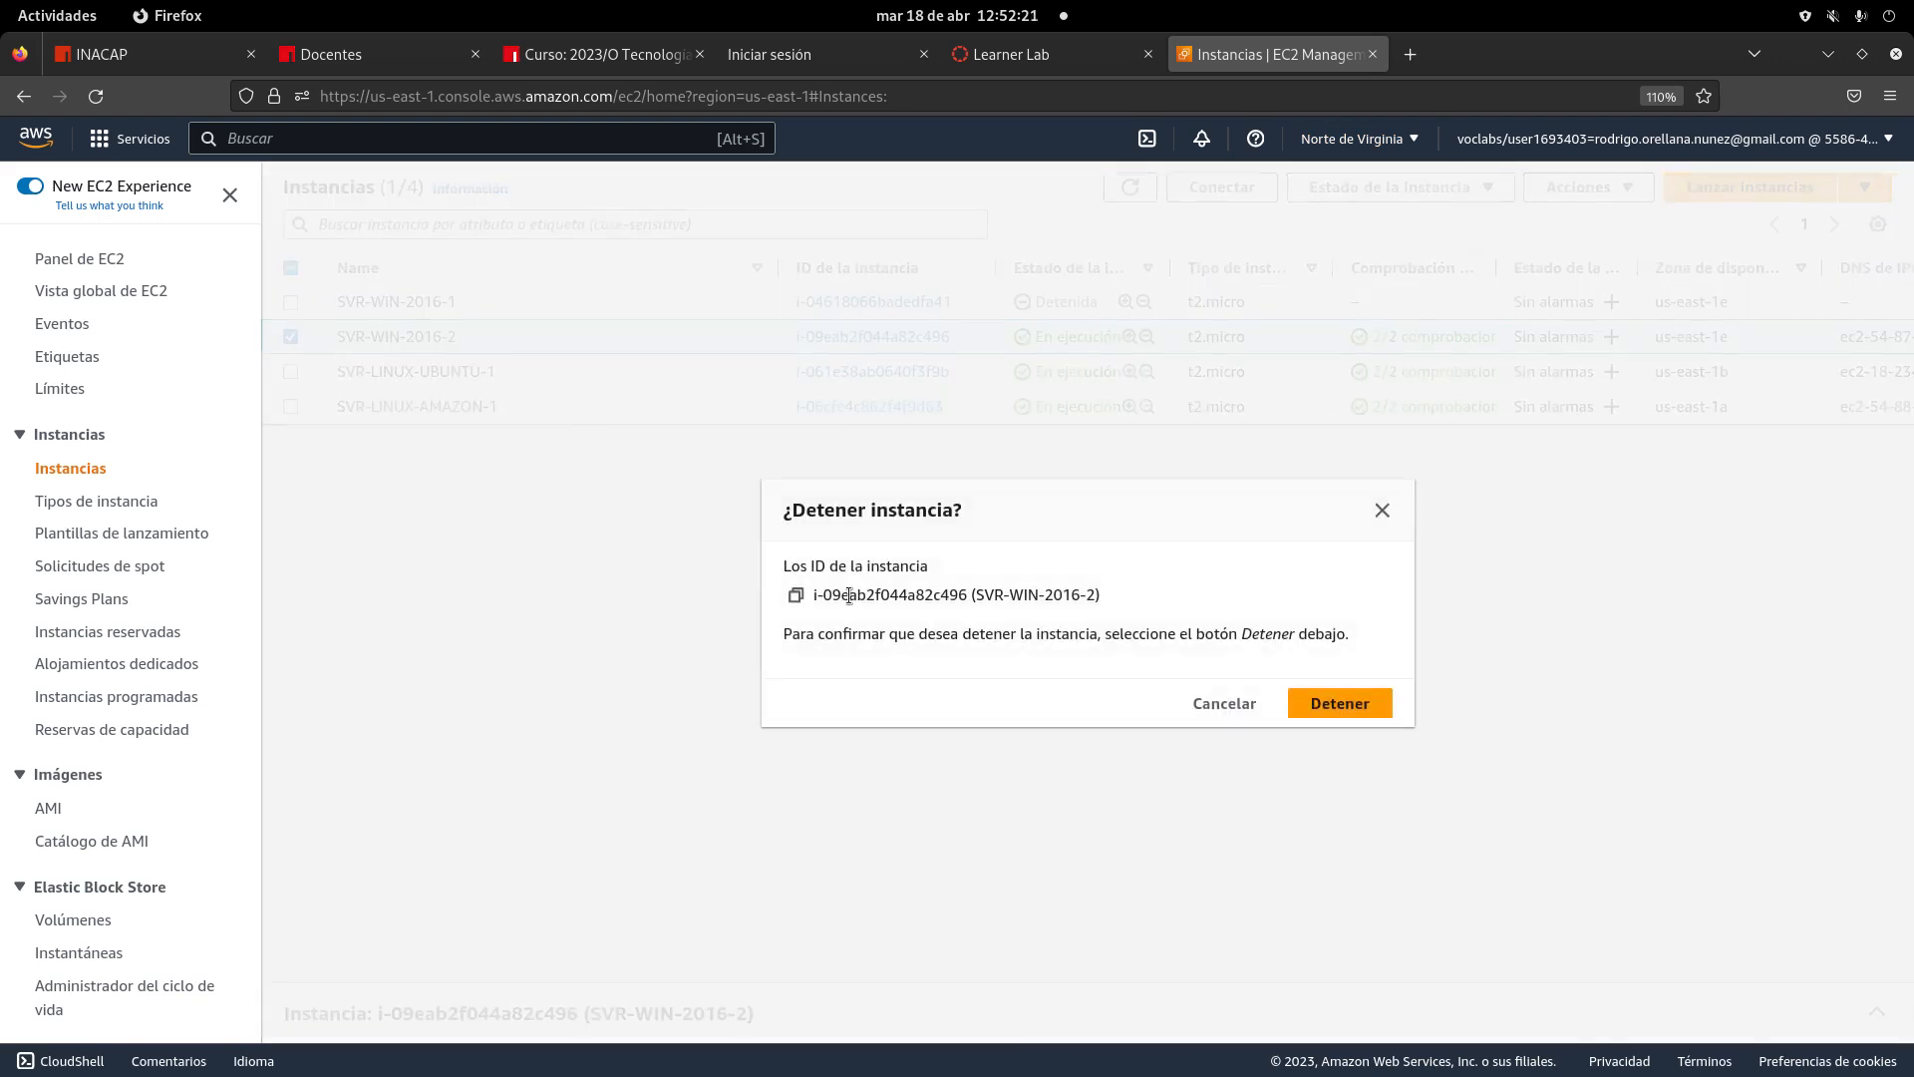
pyautogui.click(1301, 687)
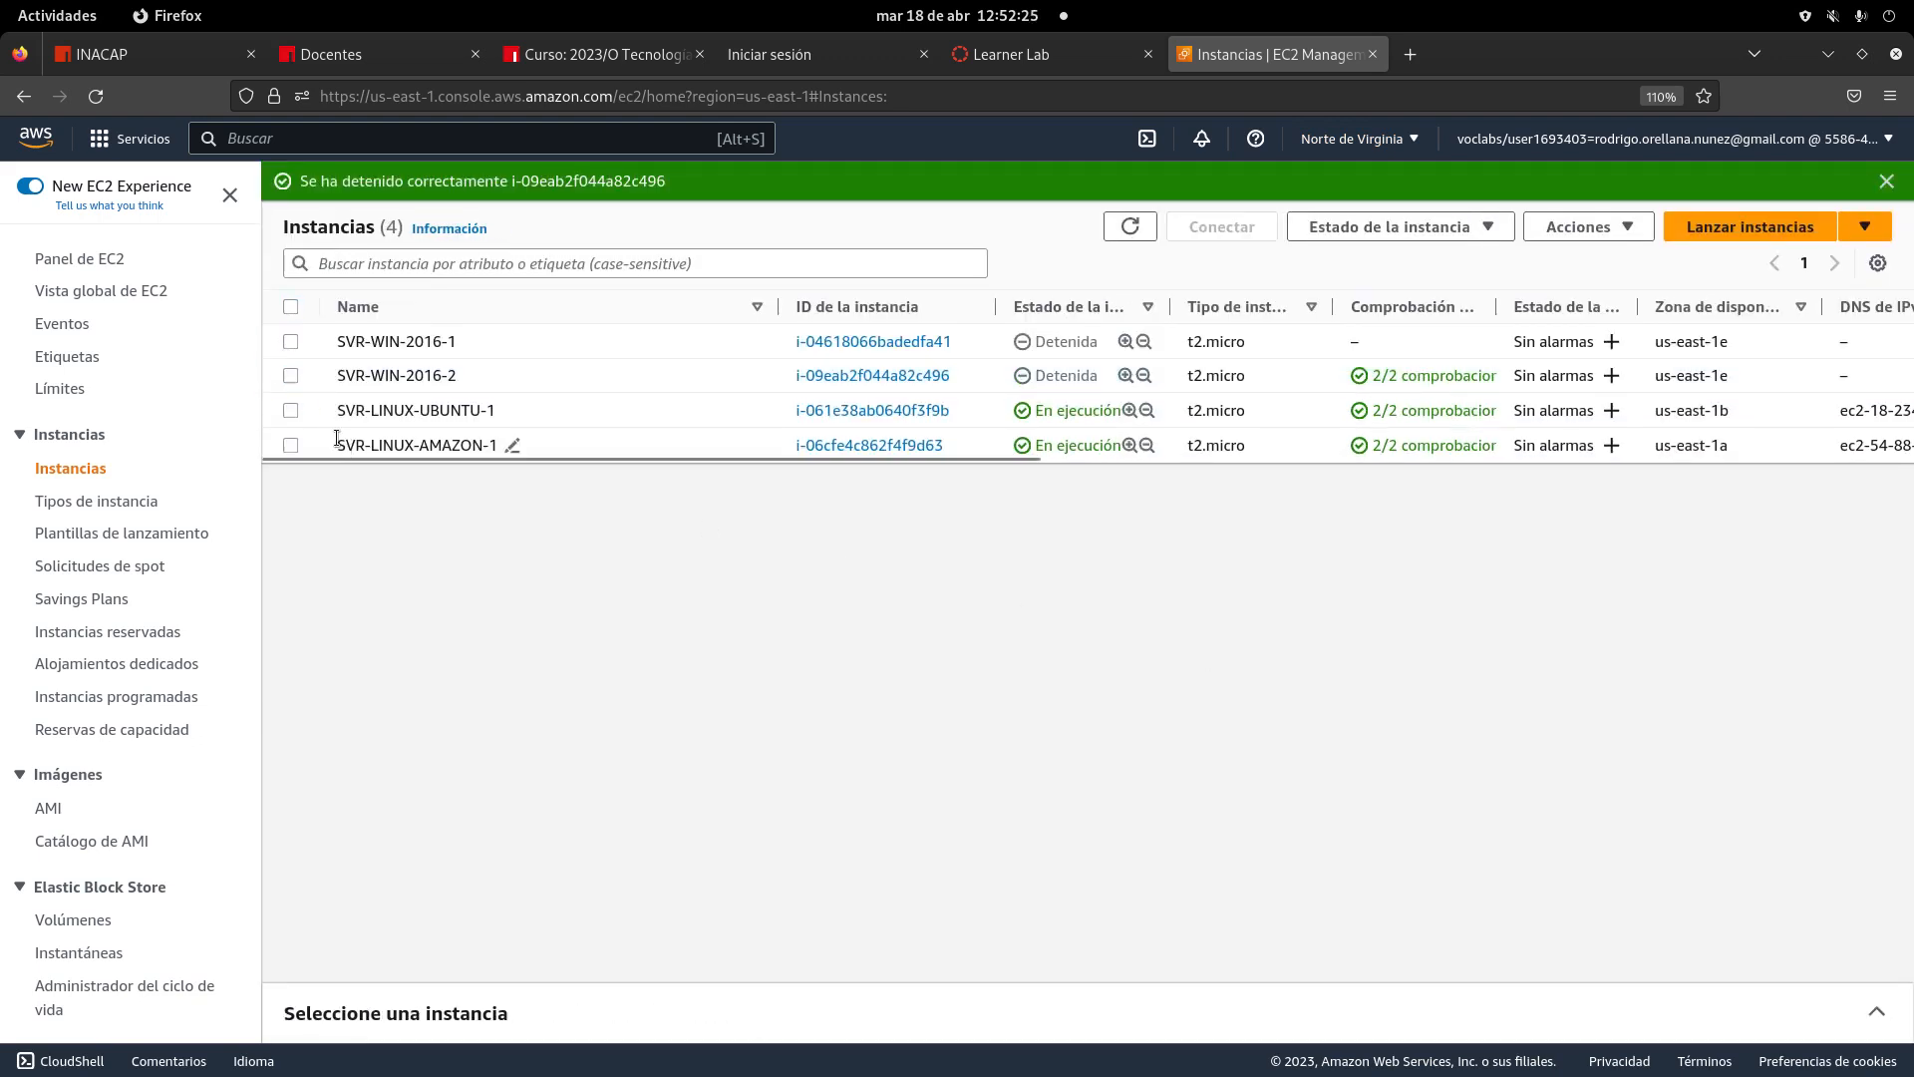
# - Select SVR-LINUX-UBUNTU-1, review its network and security group columns, and open its connection options
pyautogui.click(291, 409)
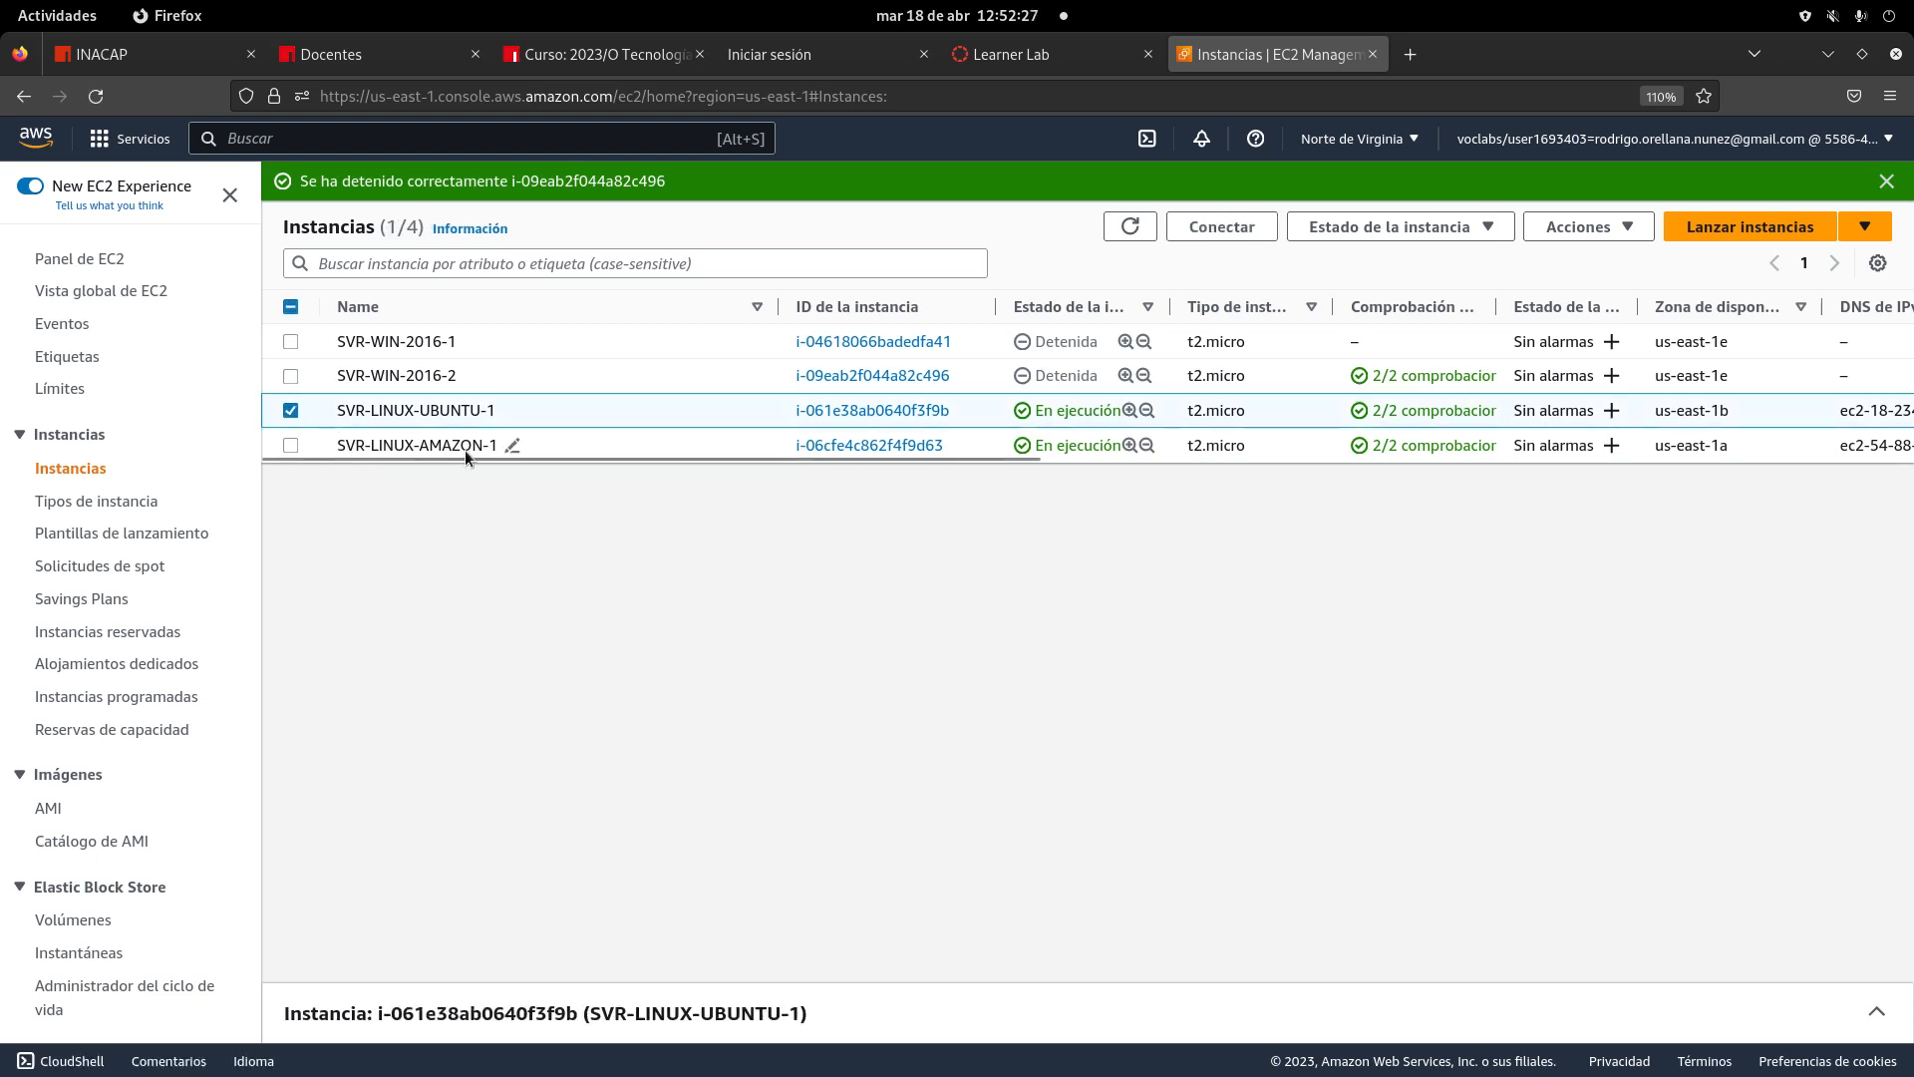
pyautogui.moveTo(462, 461); pyautogui.dragTo(377, 479)
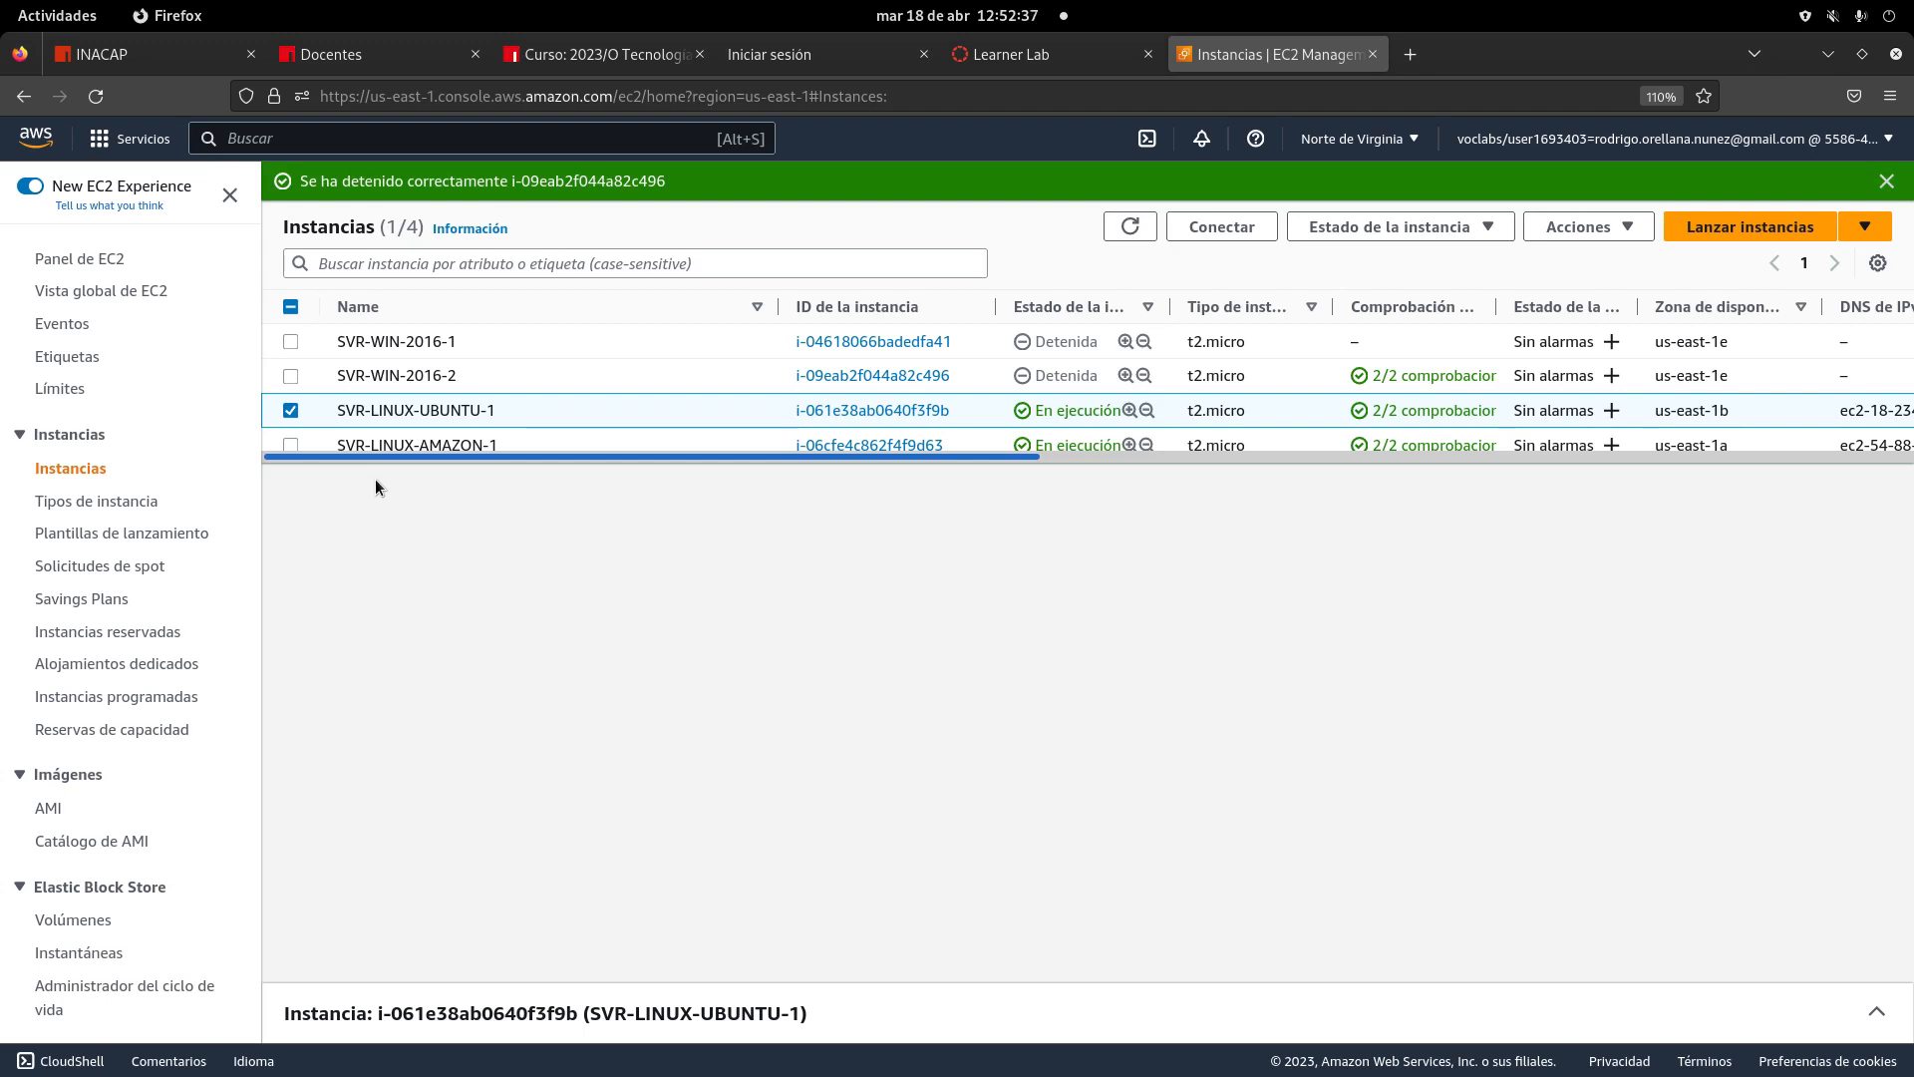
pyautogui.moveTo(375, 478); pyautogui.dragTo(1444, 454)
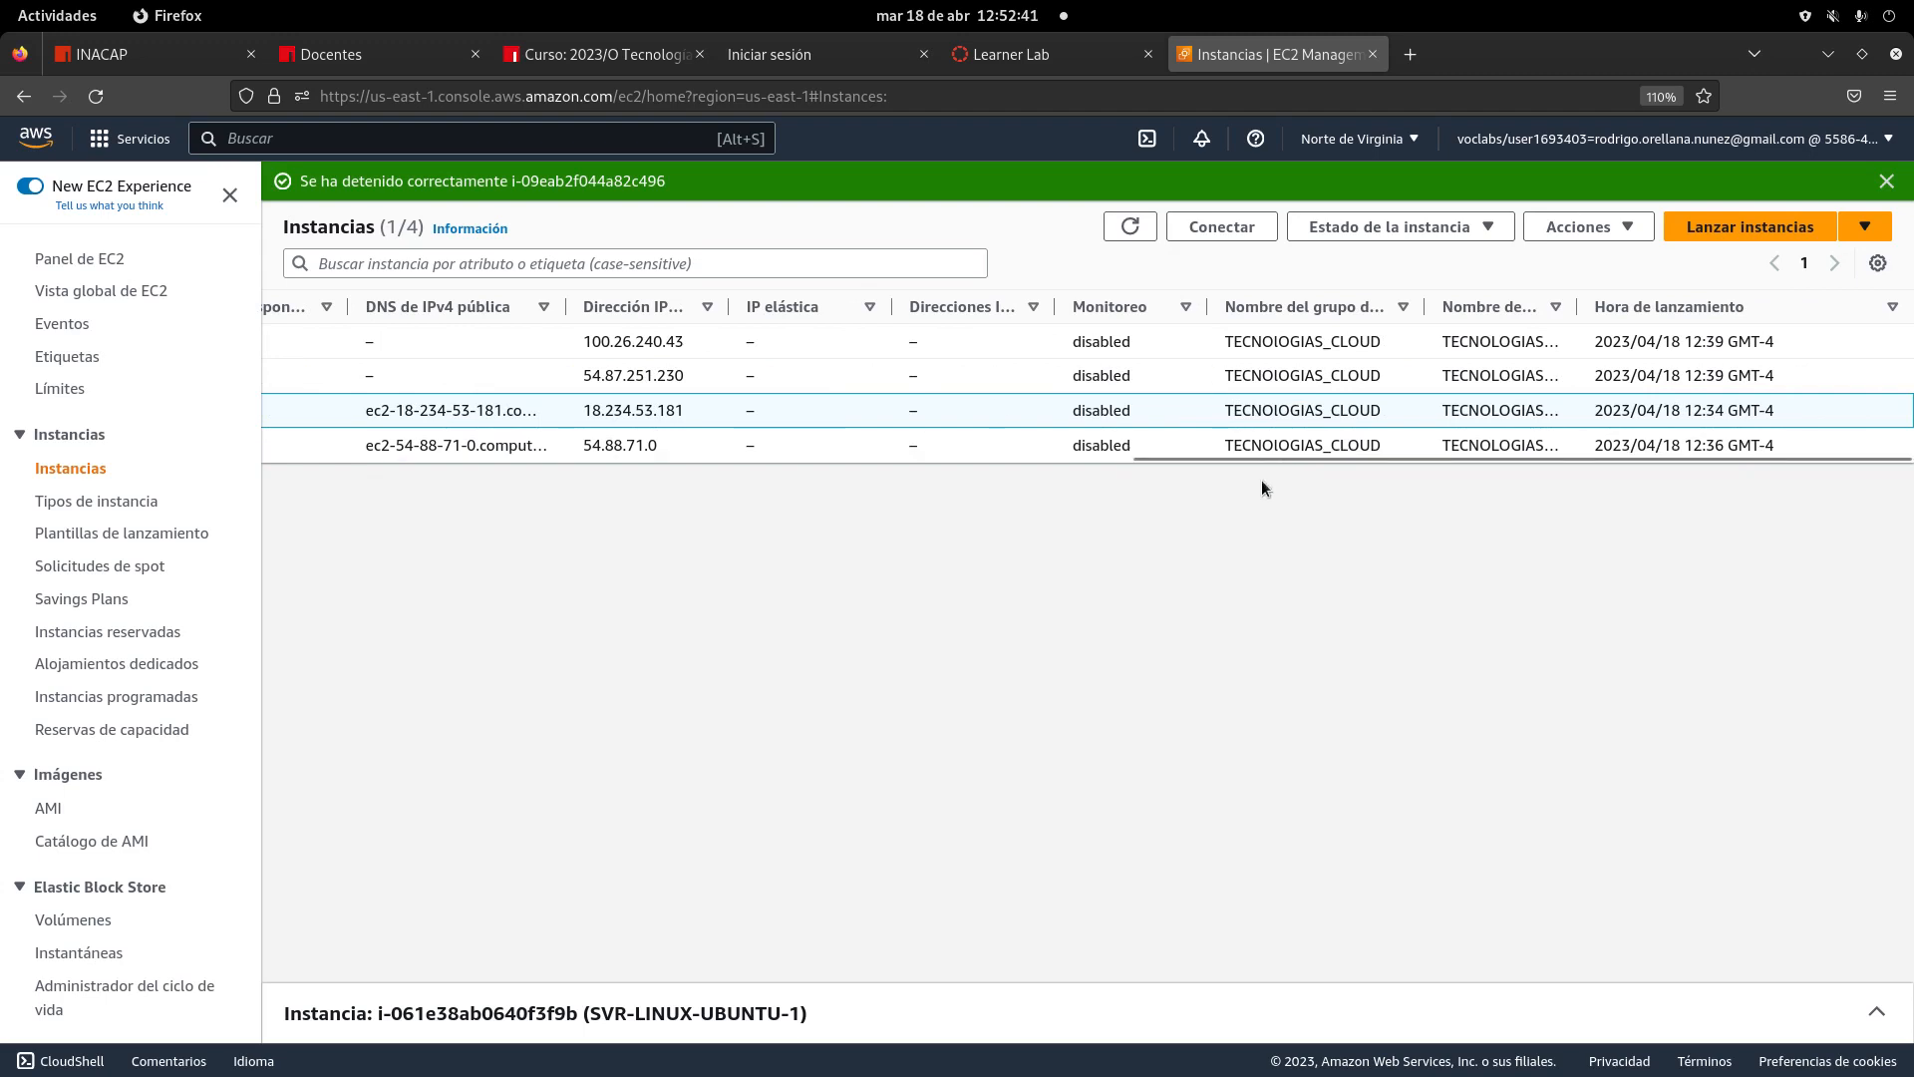
pyautogui.moveTo(1252, 457); pyautogui.dragTo(381, 456)
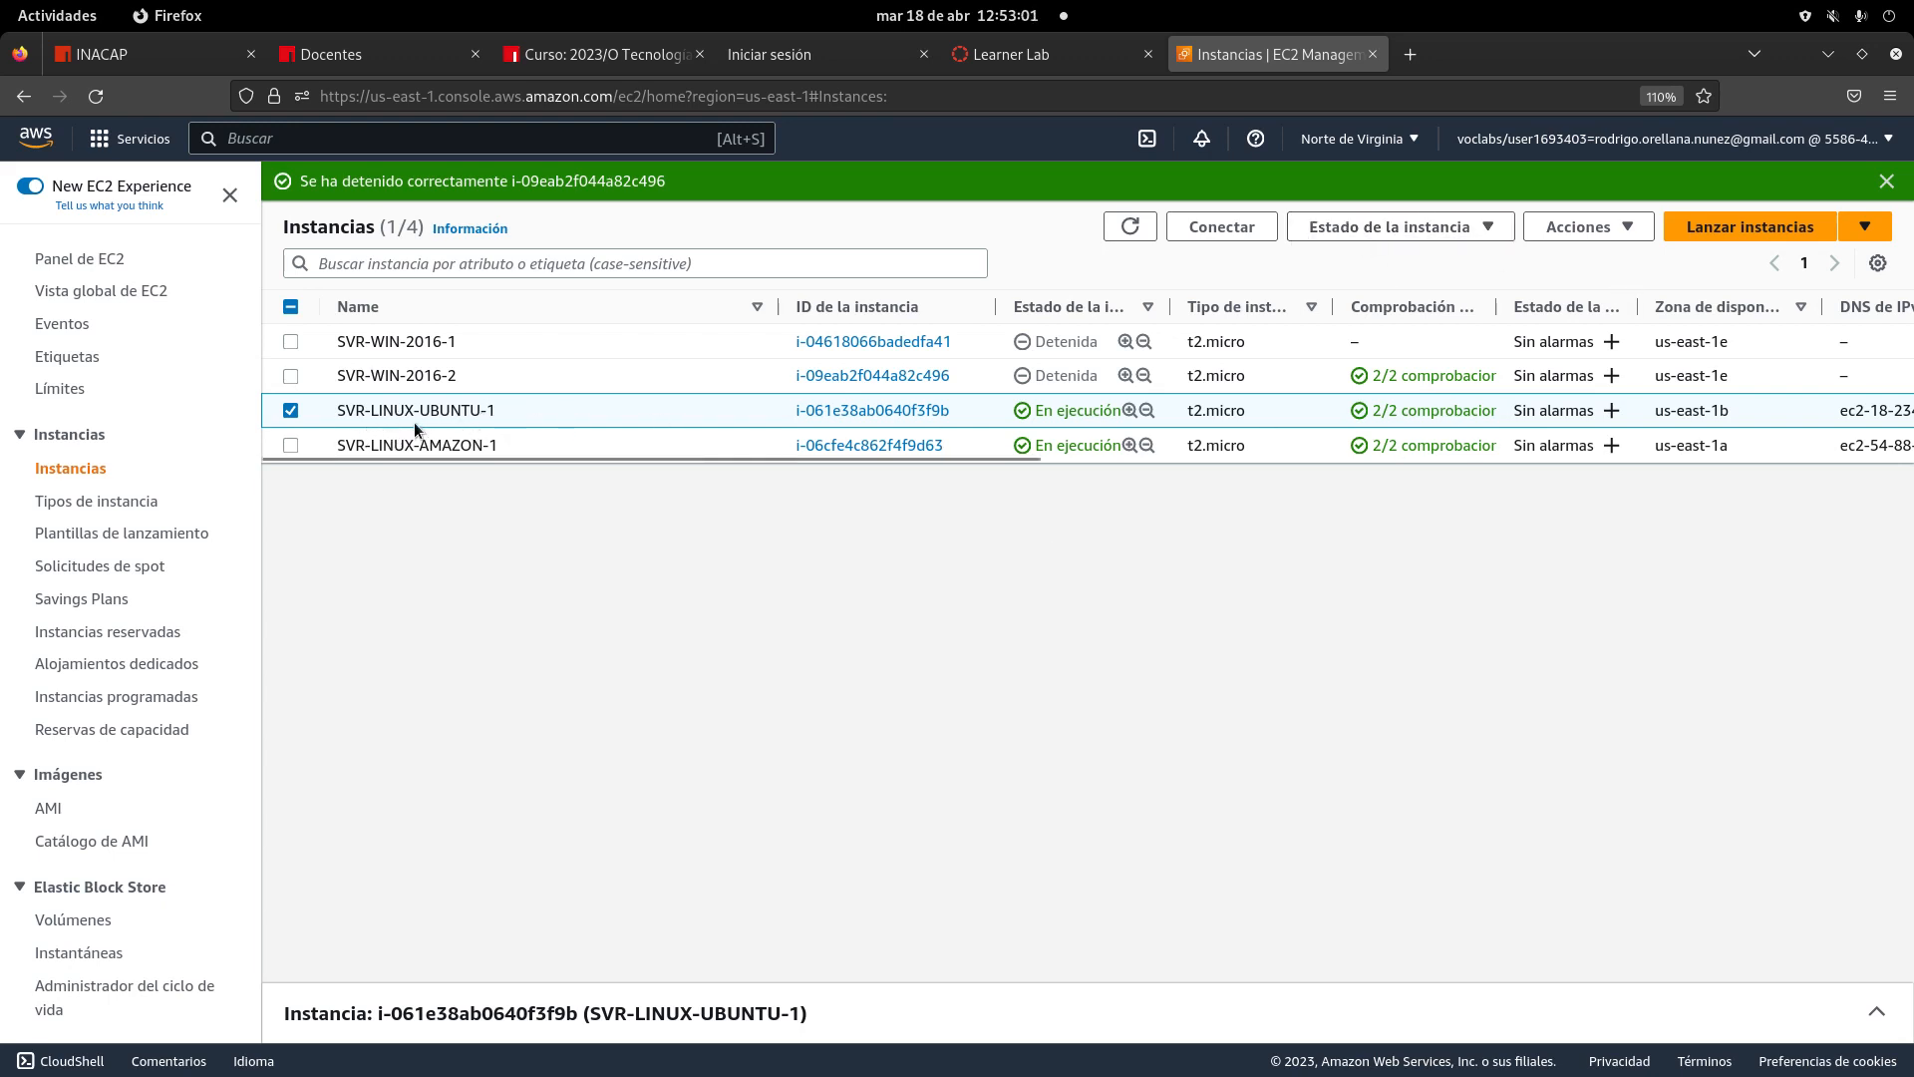
pyautogui.click(1256, 229)
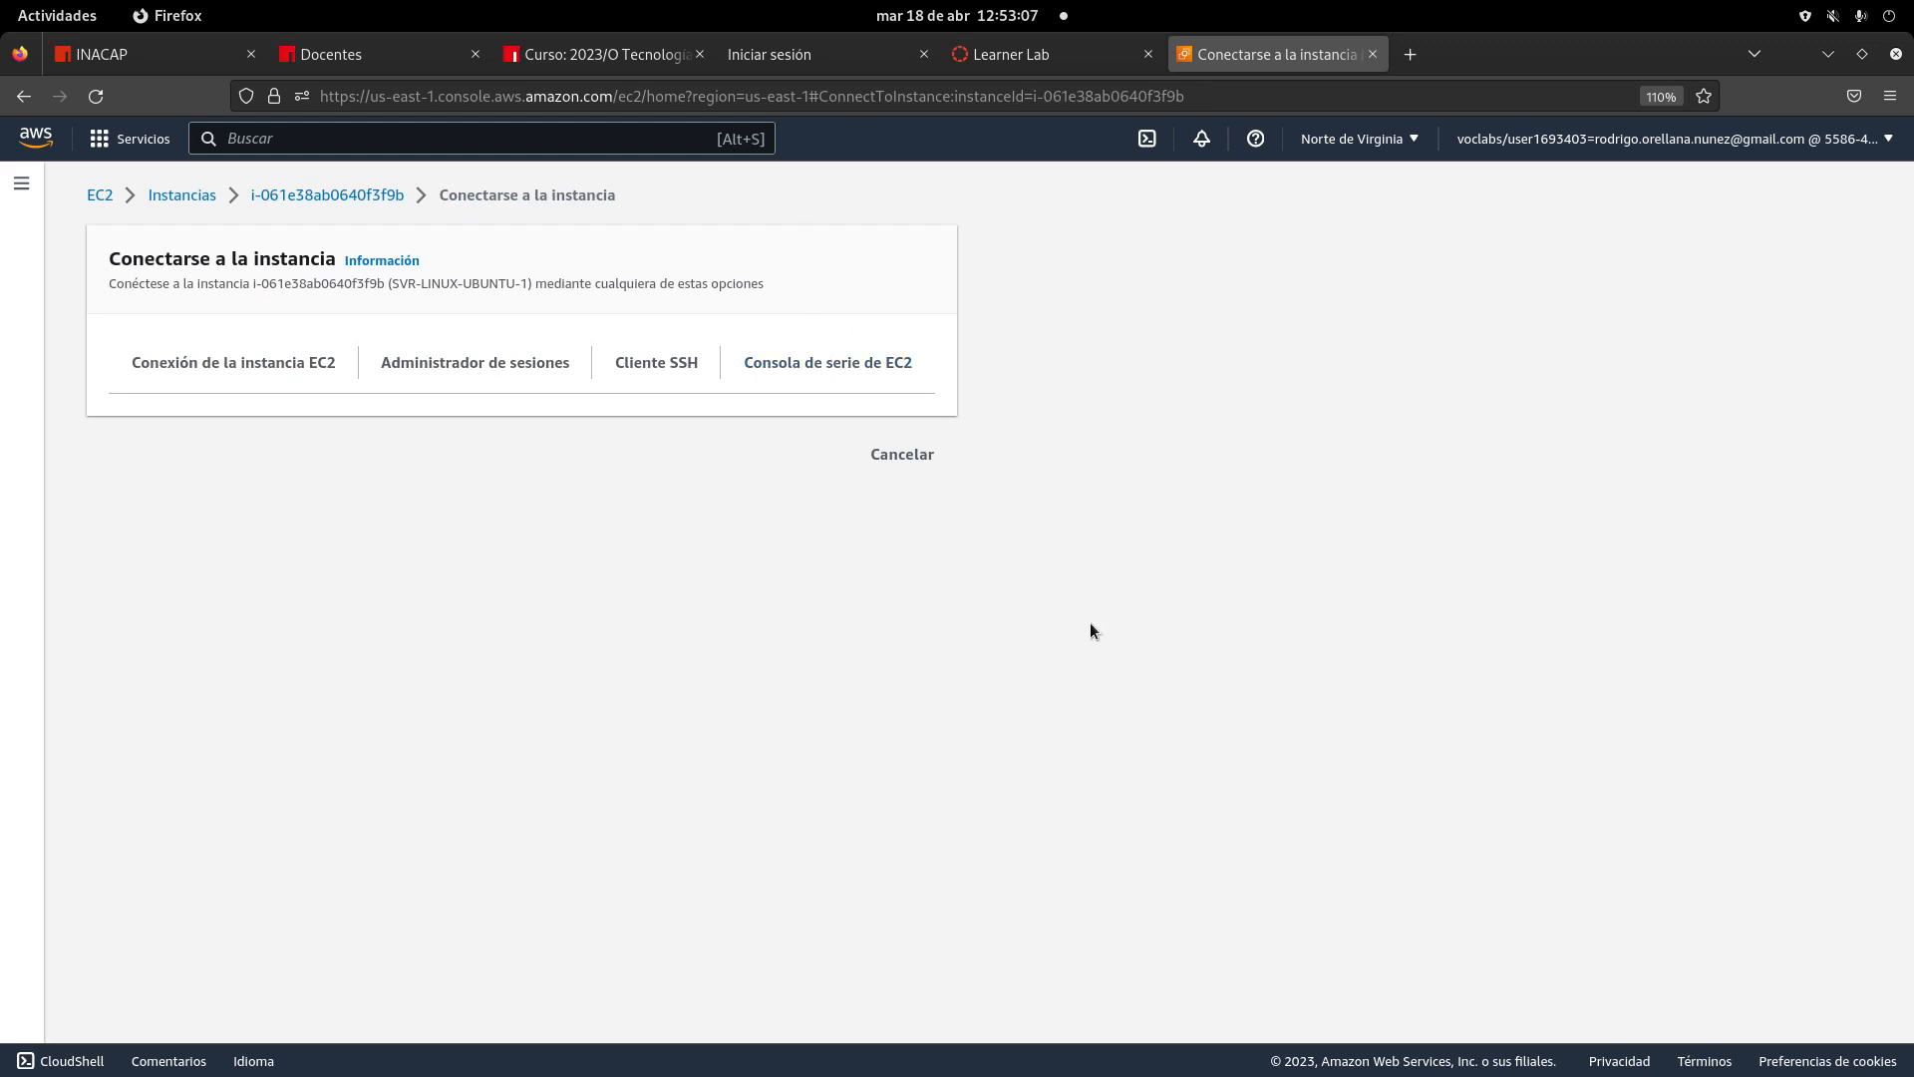
# - Show the EC2 Instance Connect details for the Ubuntu server and copy its public IP address
pyautogui.click(289, 363)
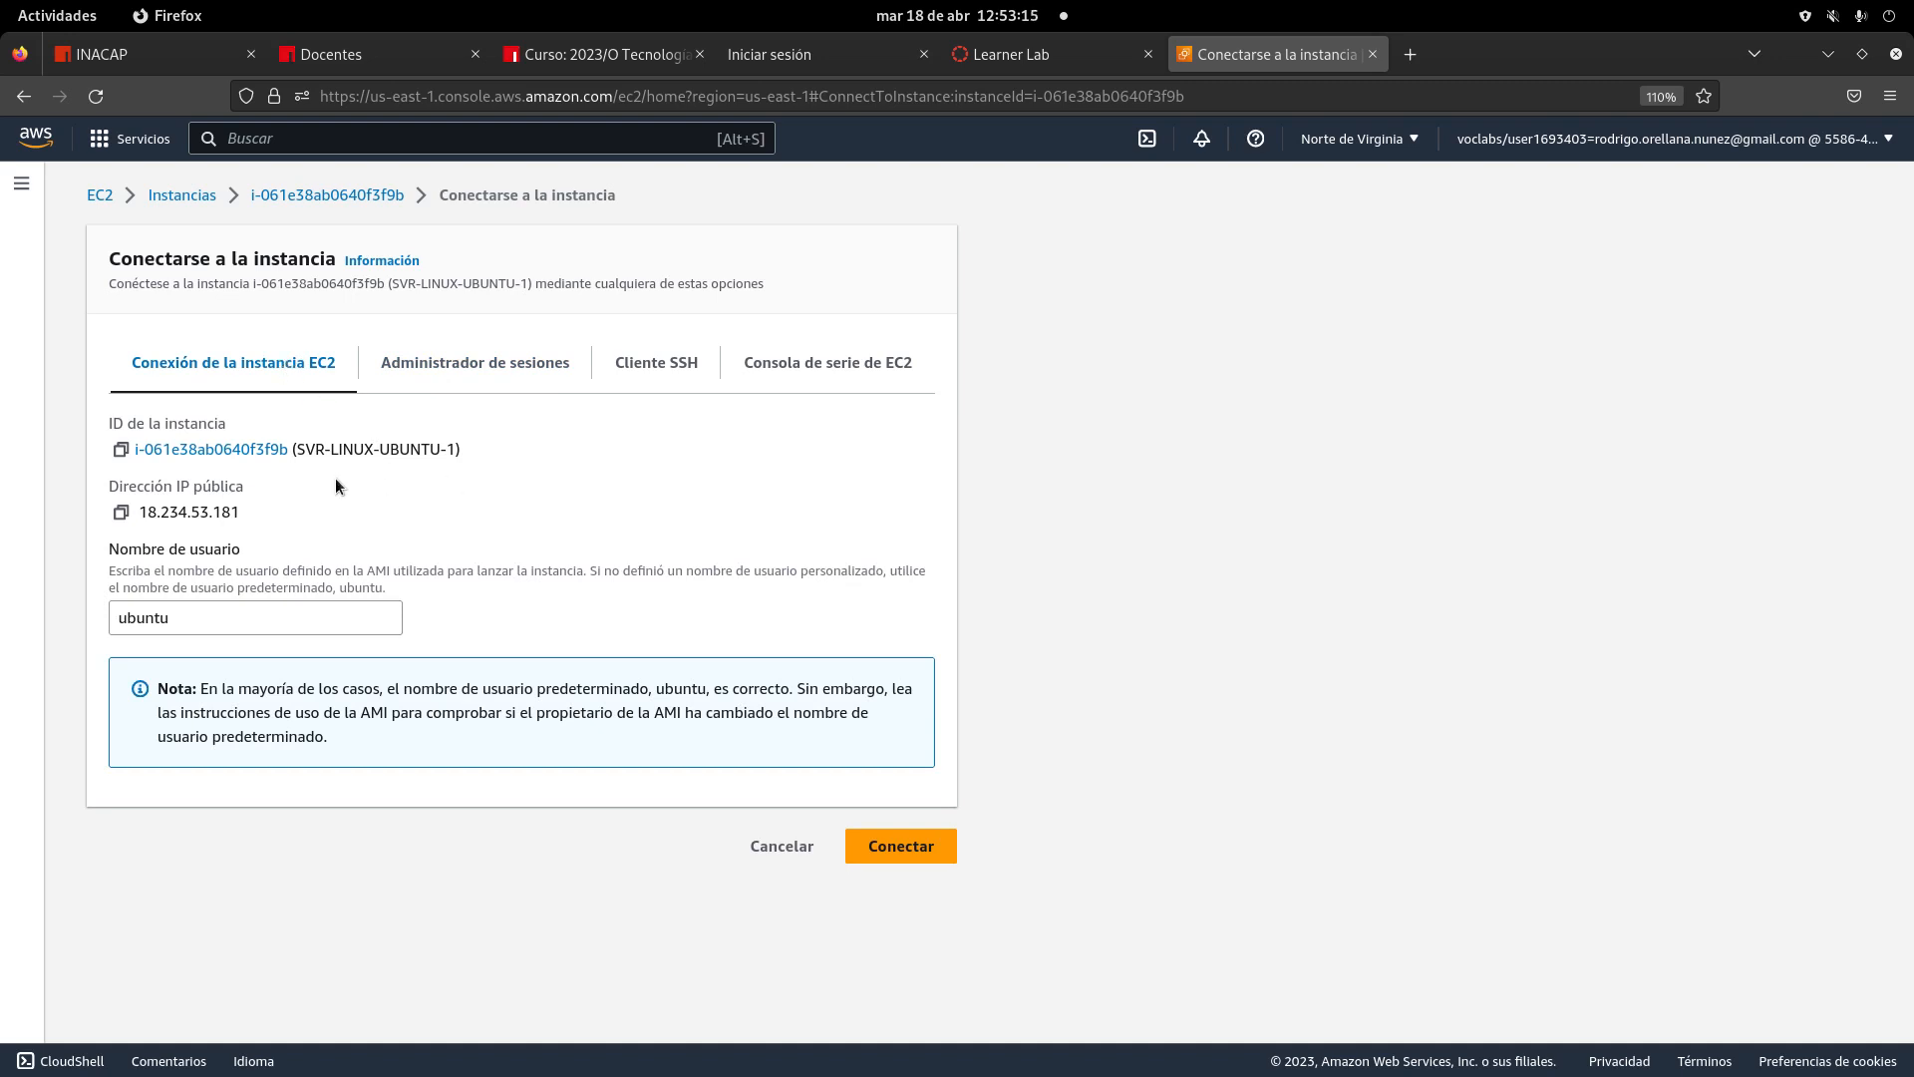
pyautogui.click(121, 511)
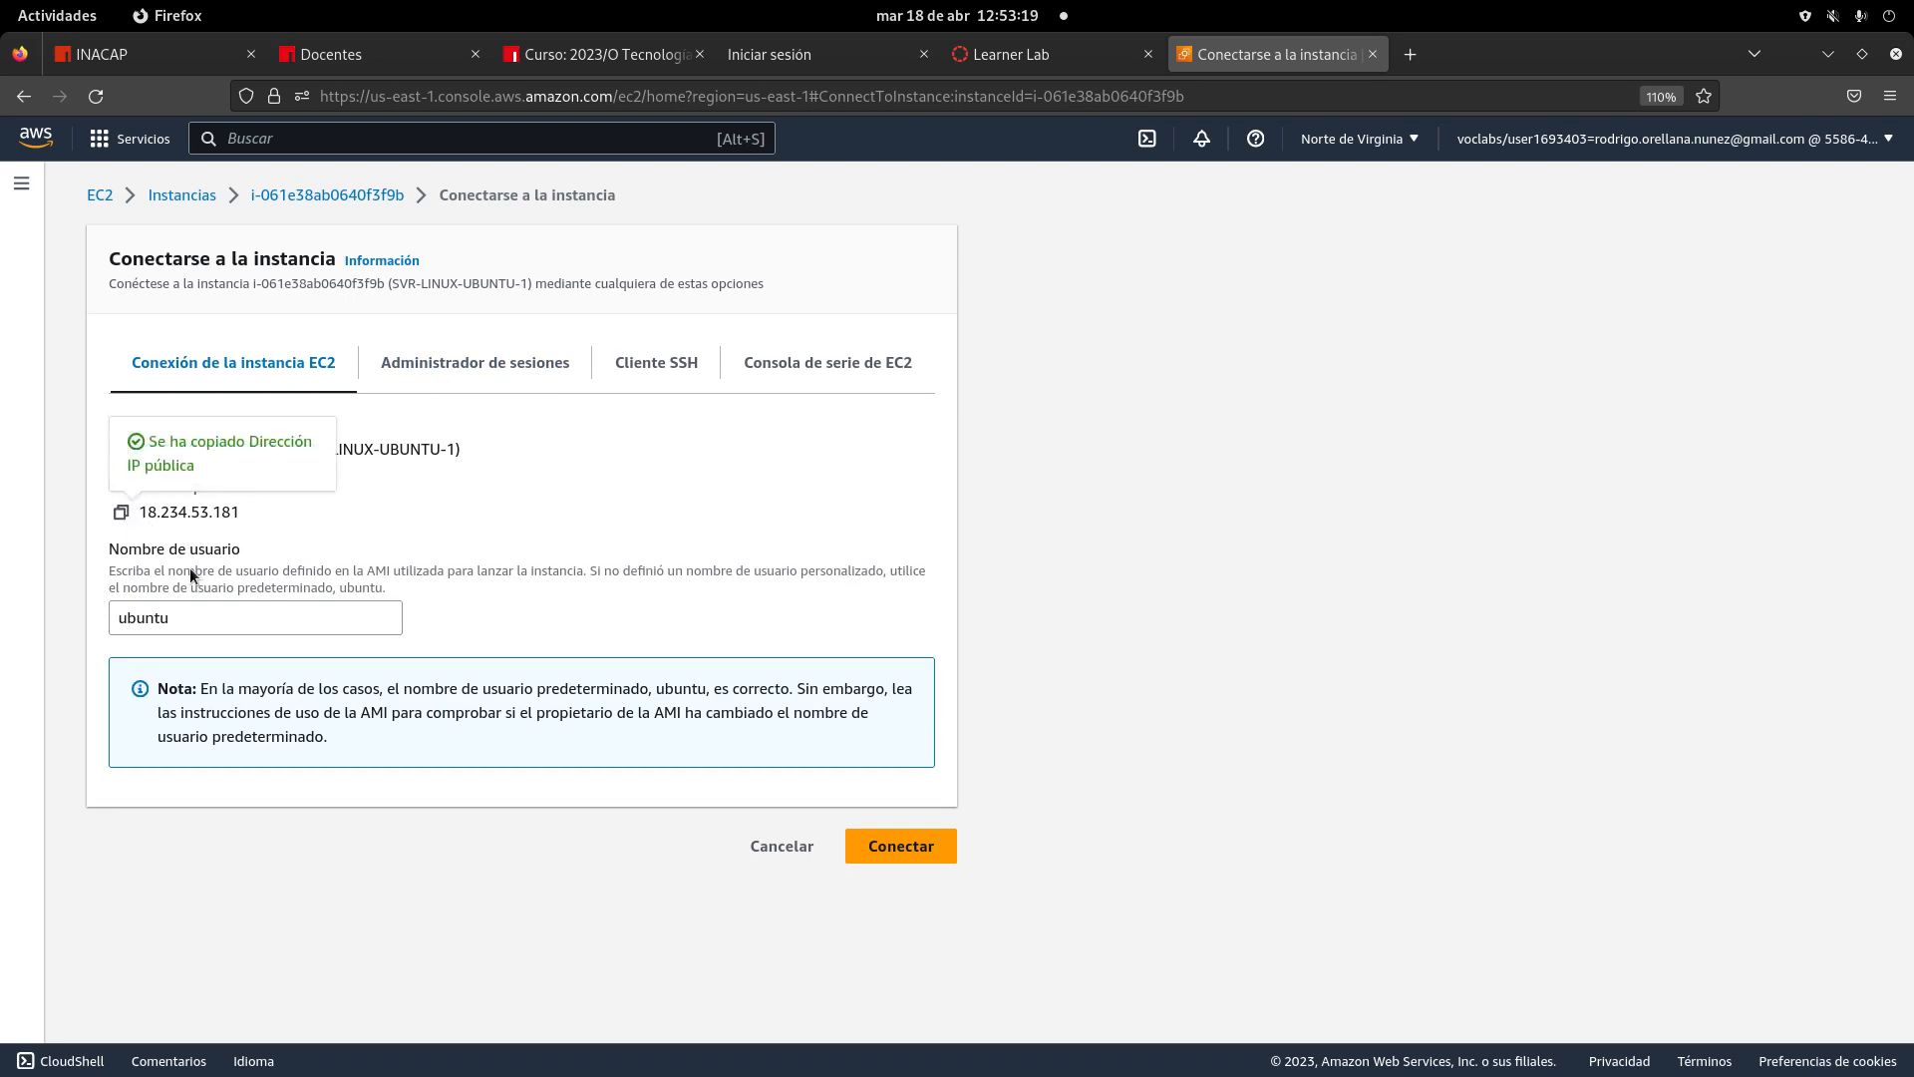
pyautogui.click(219, 624)
pyautogui.click(540, 576)
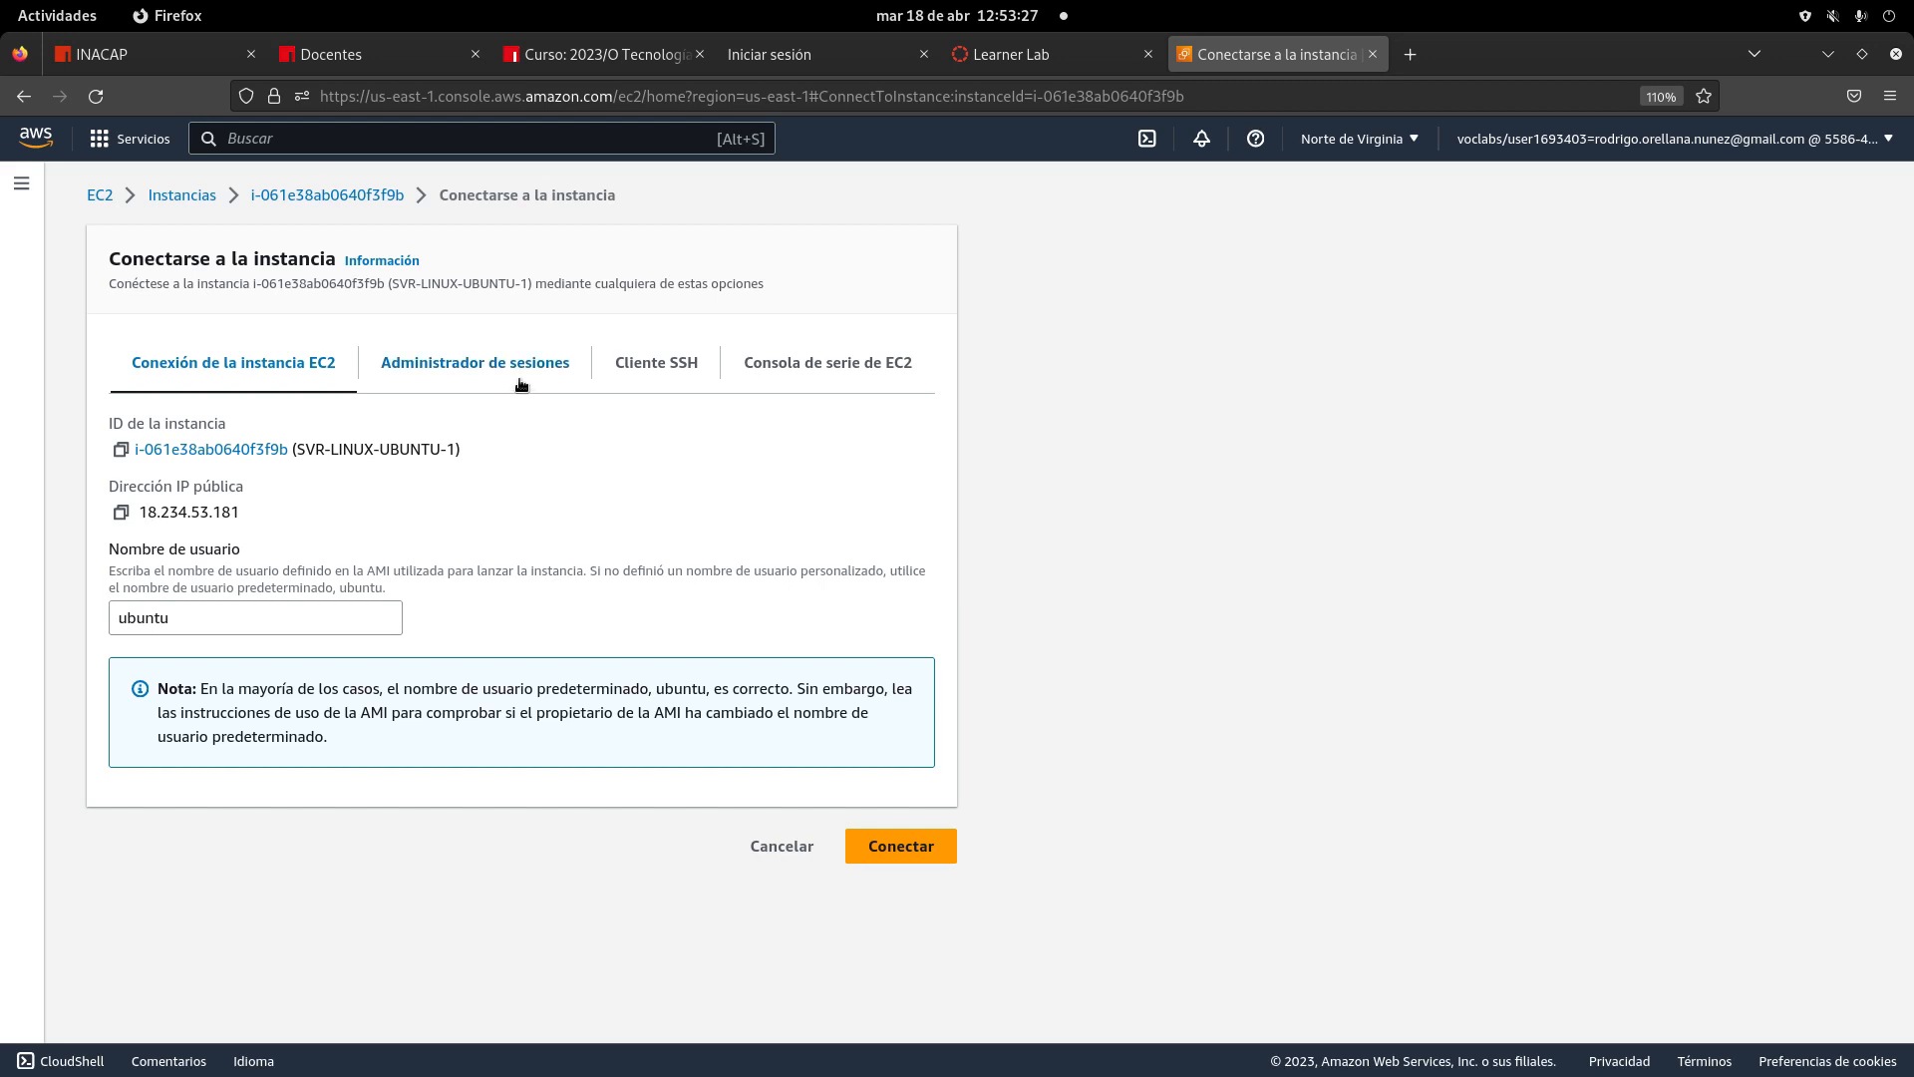
# - Compare the Ubuntu server's SSH client instructions with its EC2 Instance Connect details, ending on the SSH instructions
pyautogui.click(678, 369)
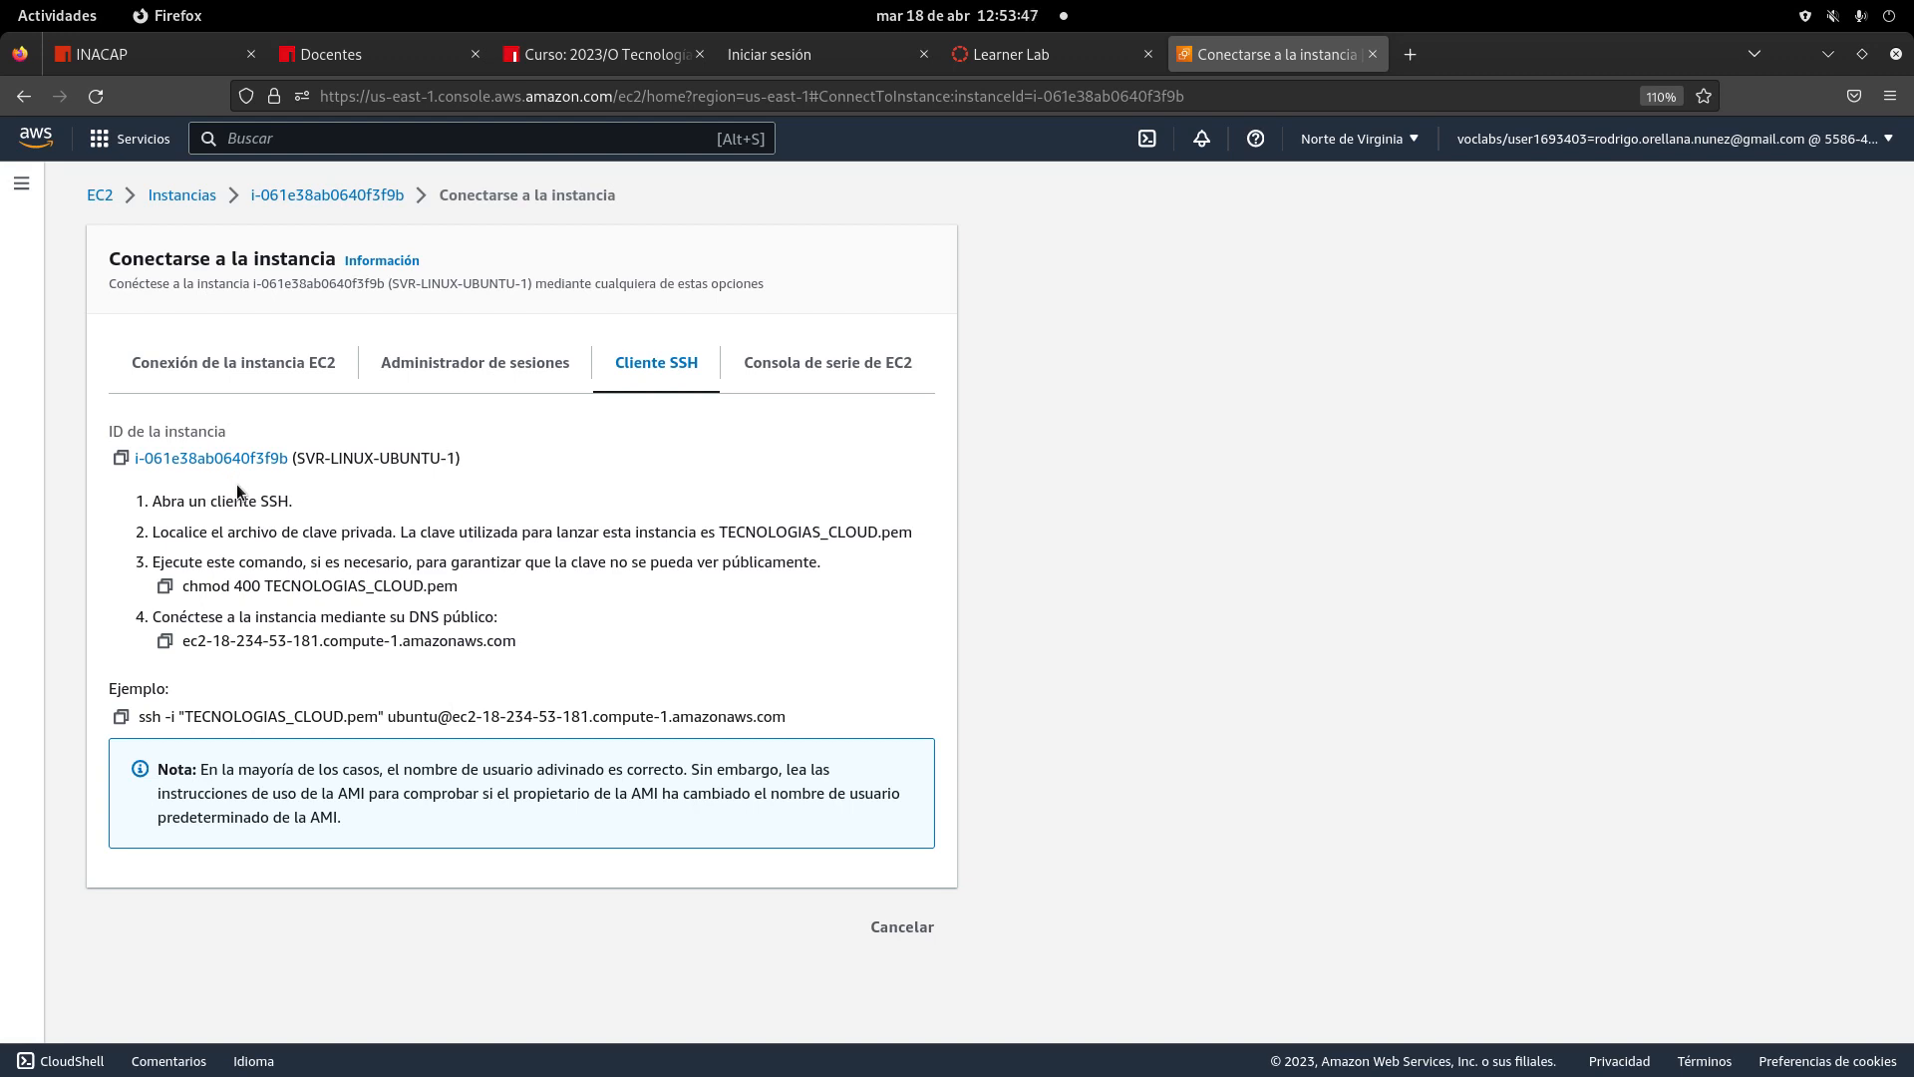
pyautogui.click(227, 367)
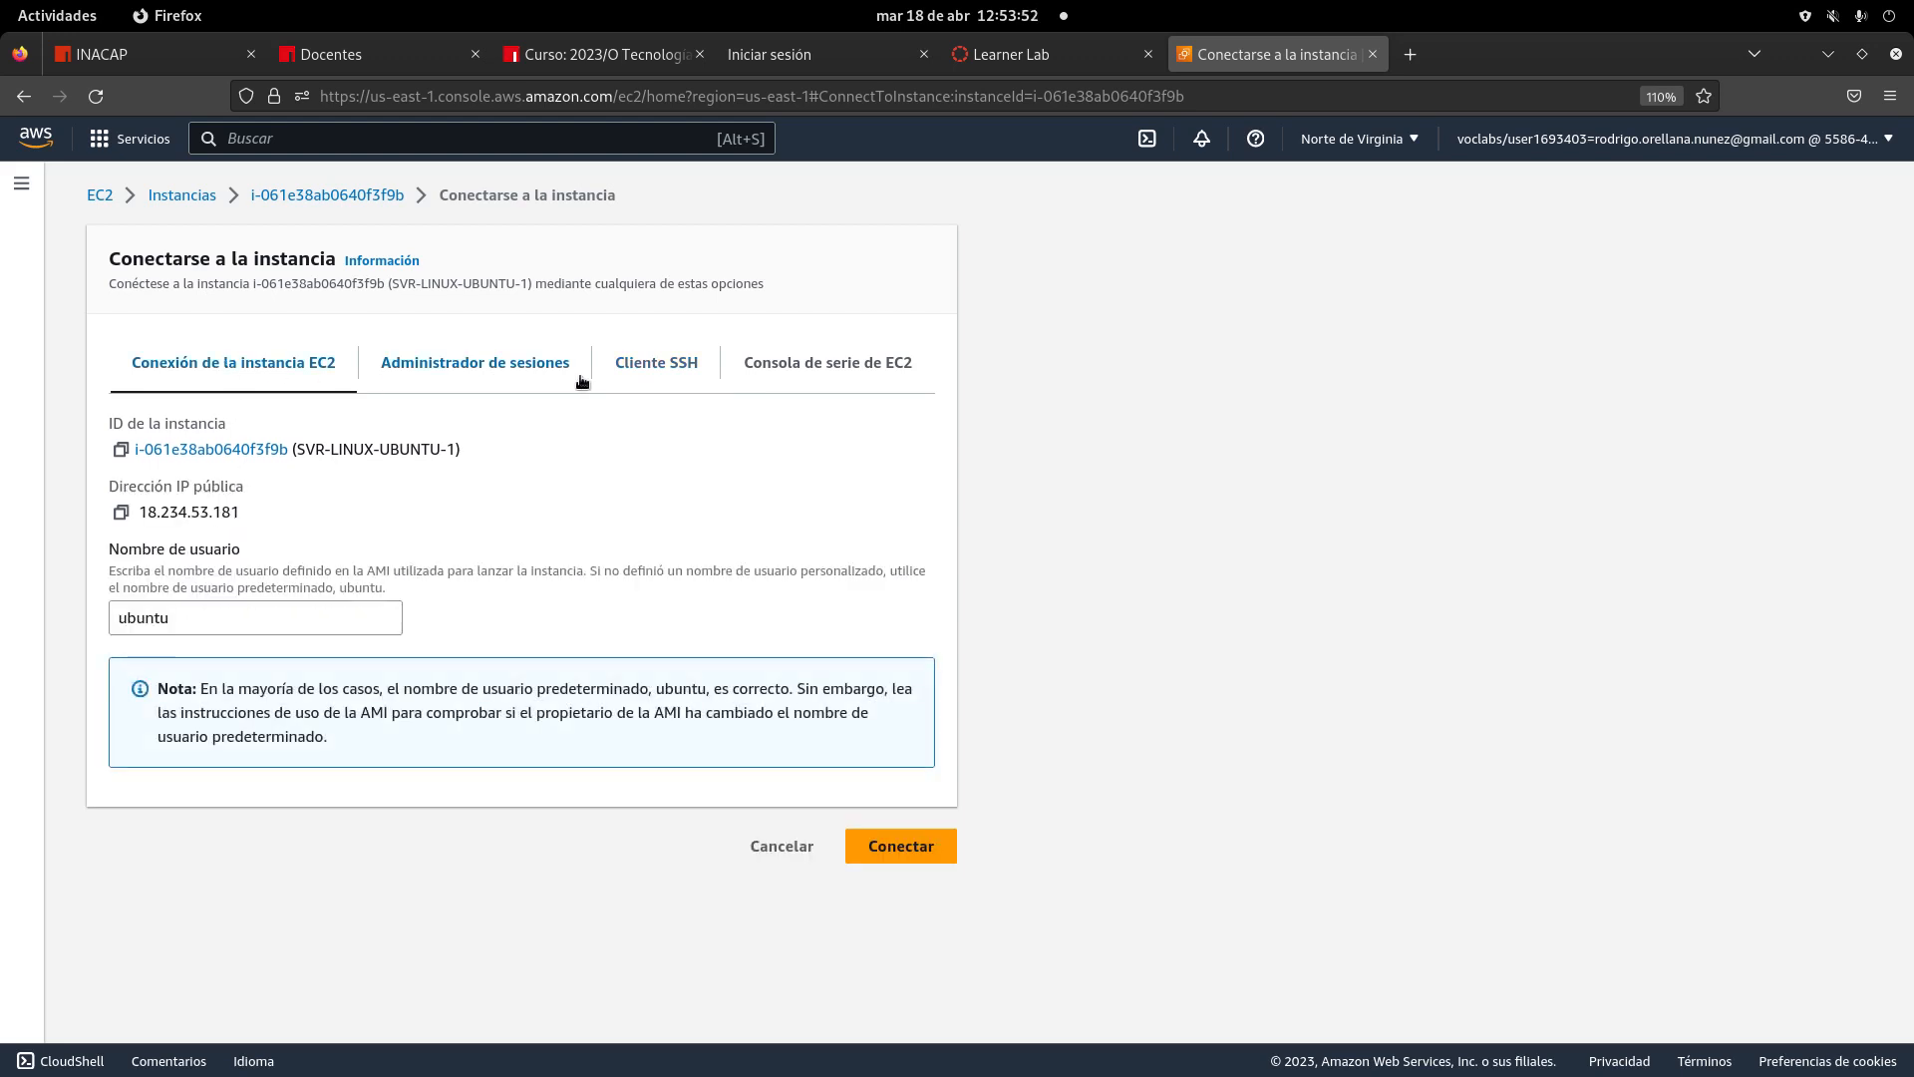
pyautogui.click(657, 366)
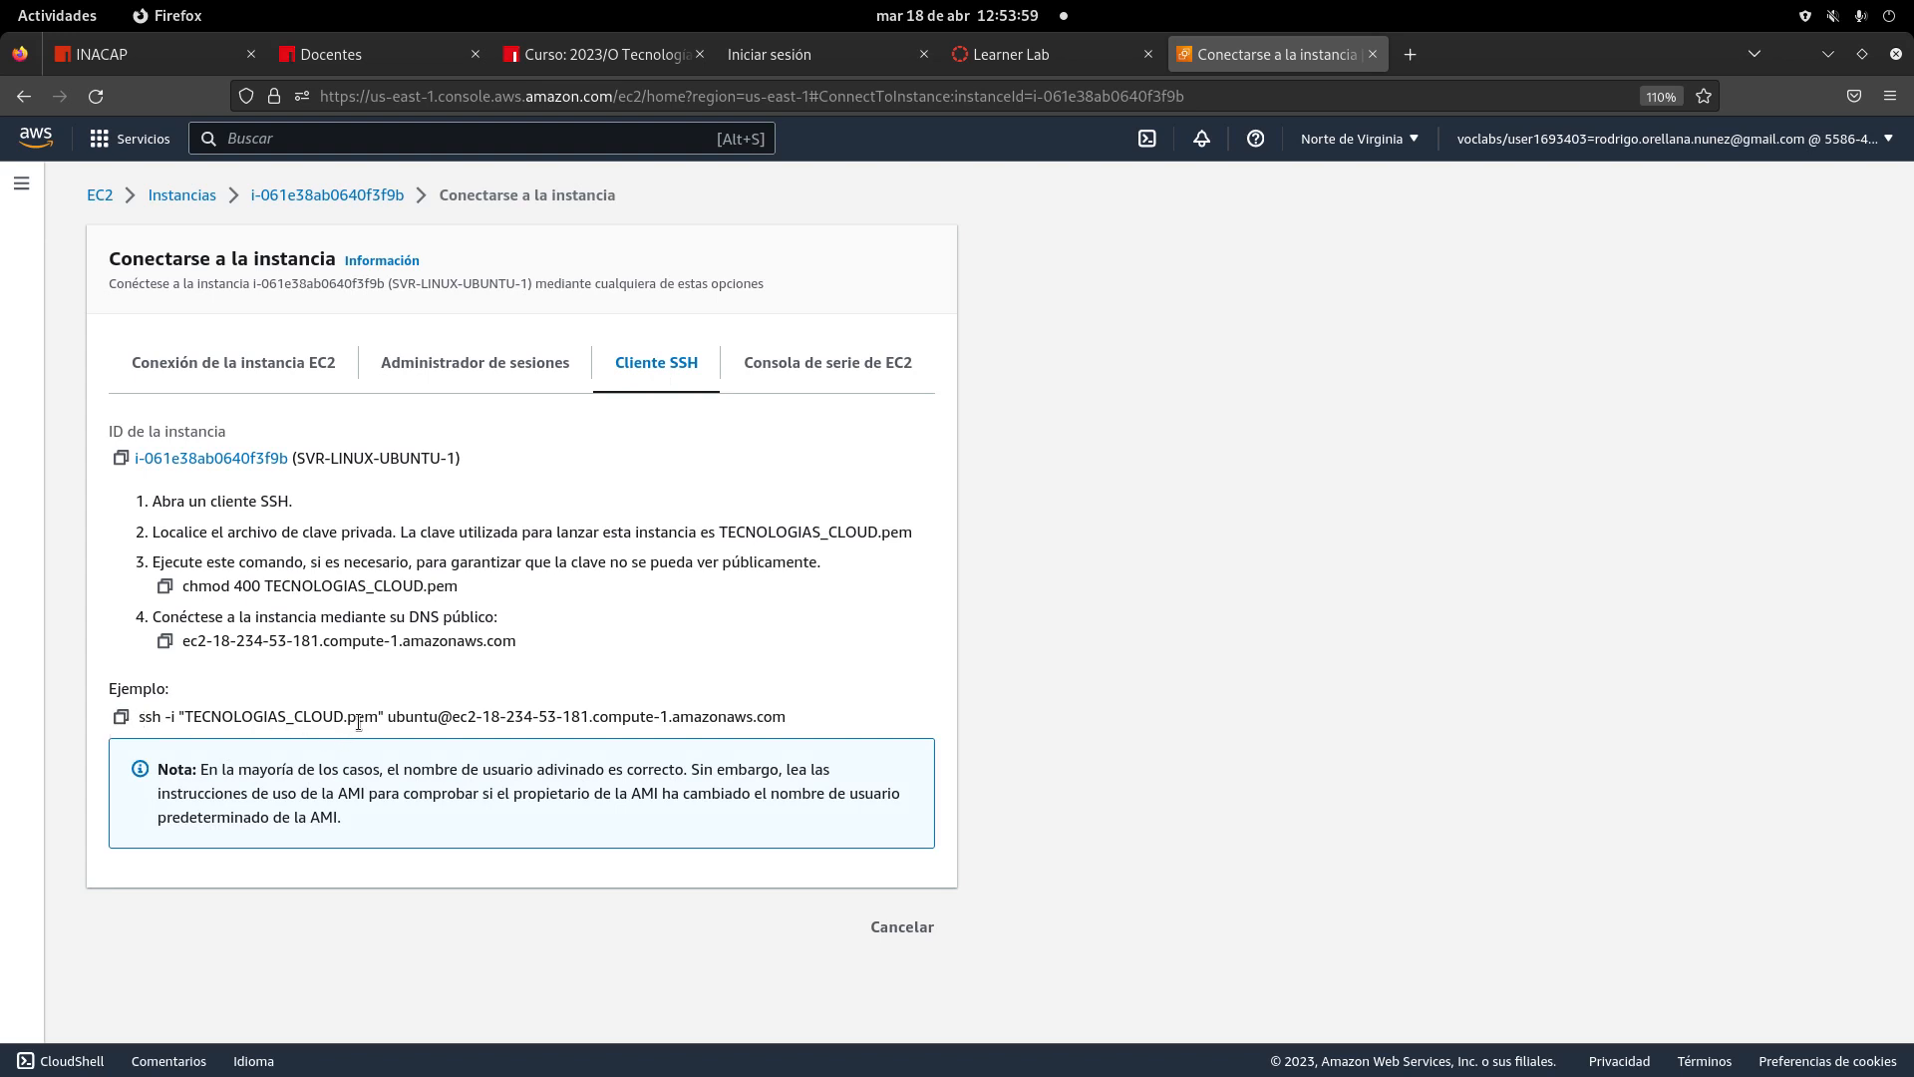
# - Examine the key file and host parts of the example SSH command, and check TECNOLOGIAS_CLOUD.pem in the file manager
pyautogui.moveTo(379, 714); pyautogui.dragTo(177, 713)
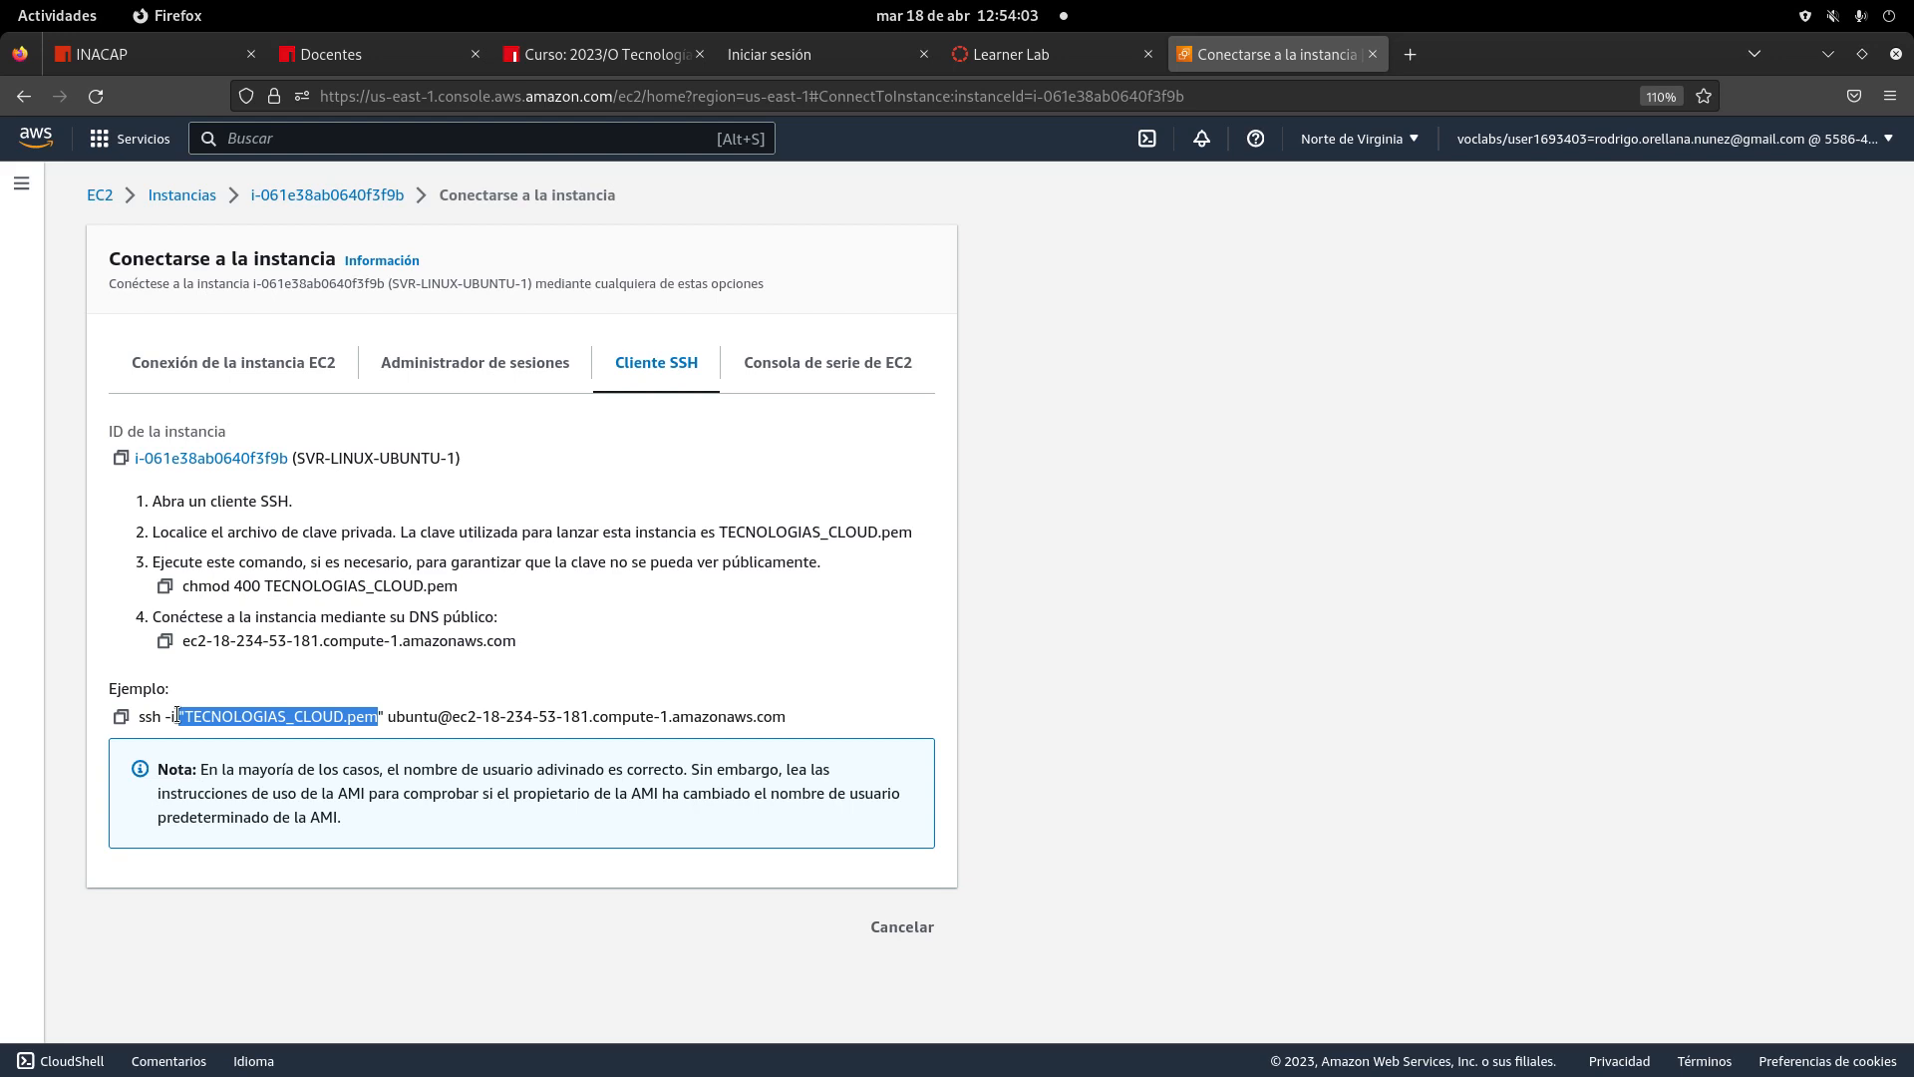
pyautogui.click(897, 699)
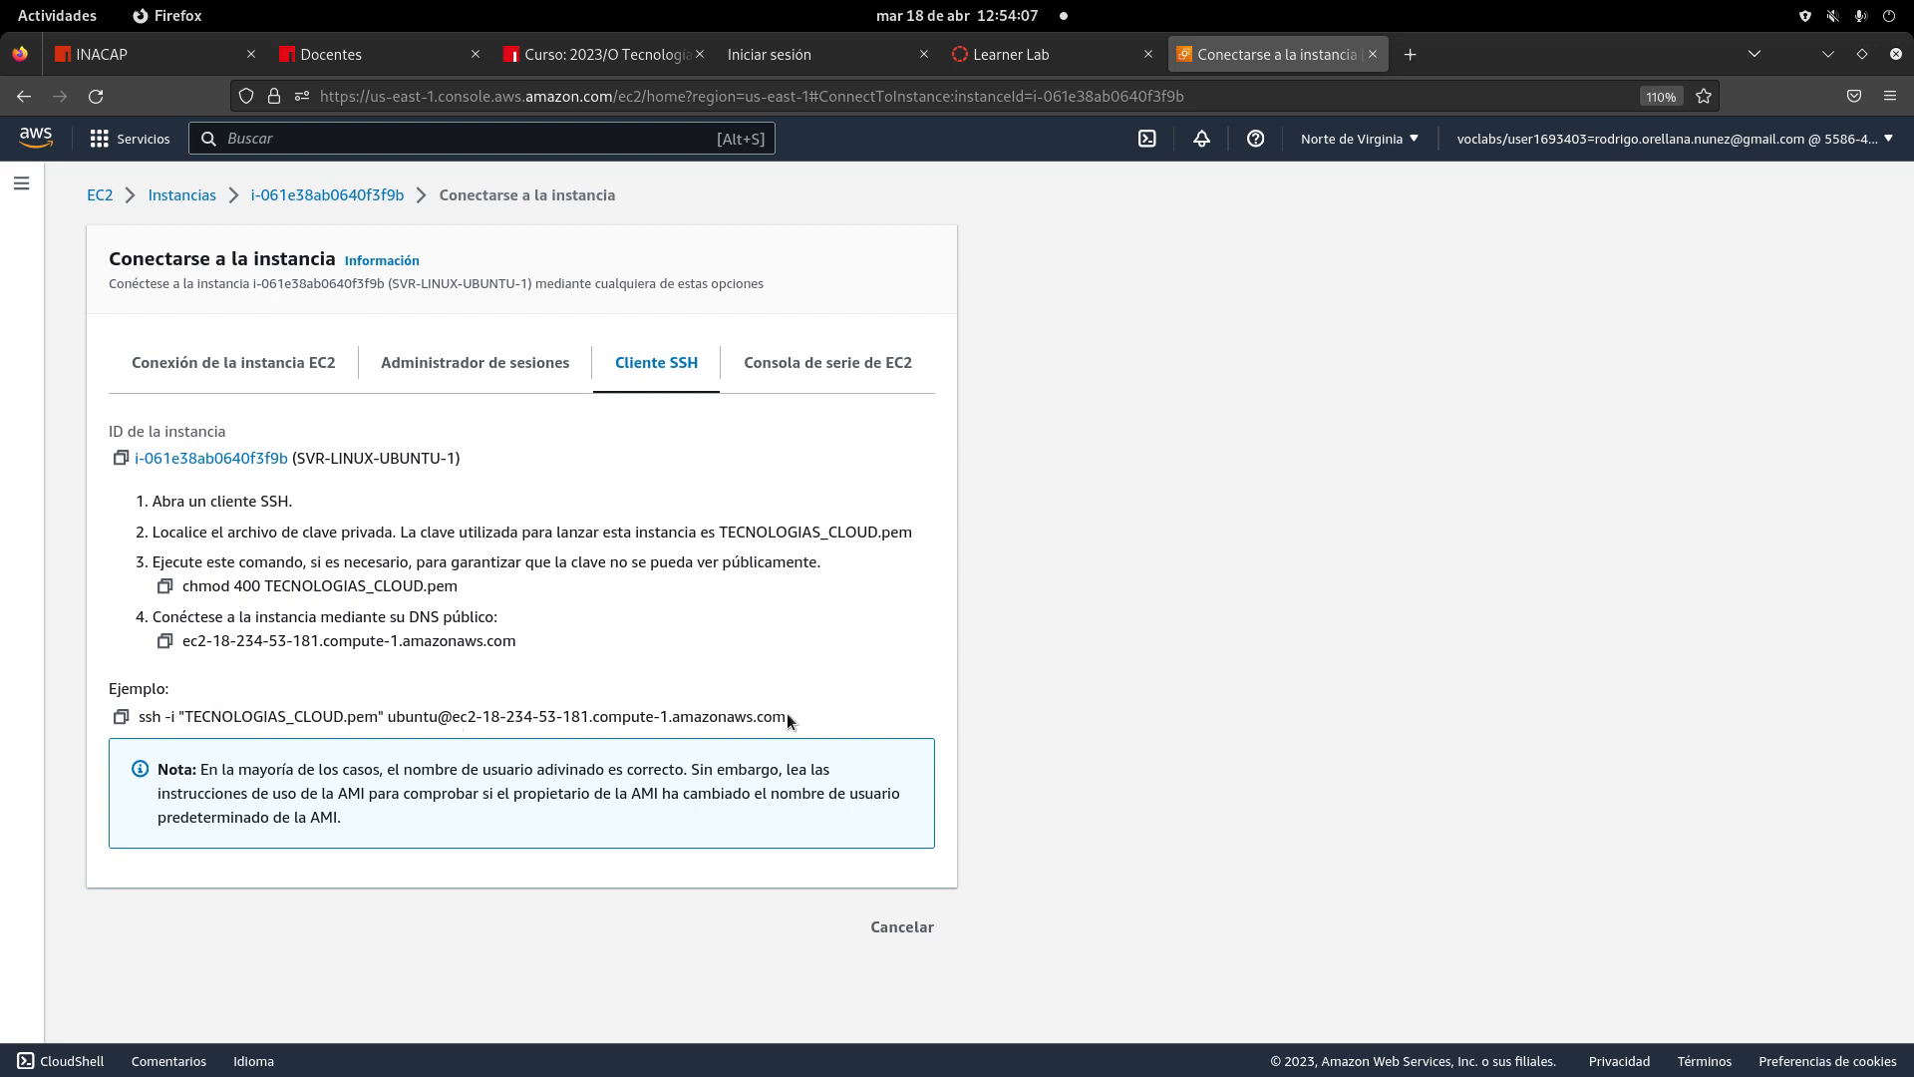
pyautogui.moveTo(794, 718); pyautogui.dragTo(376, 720)
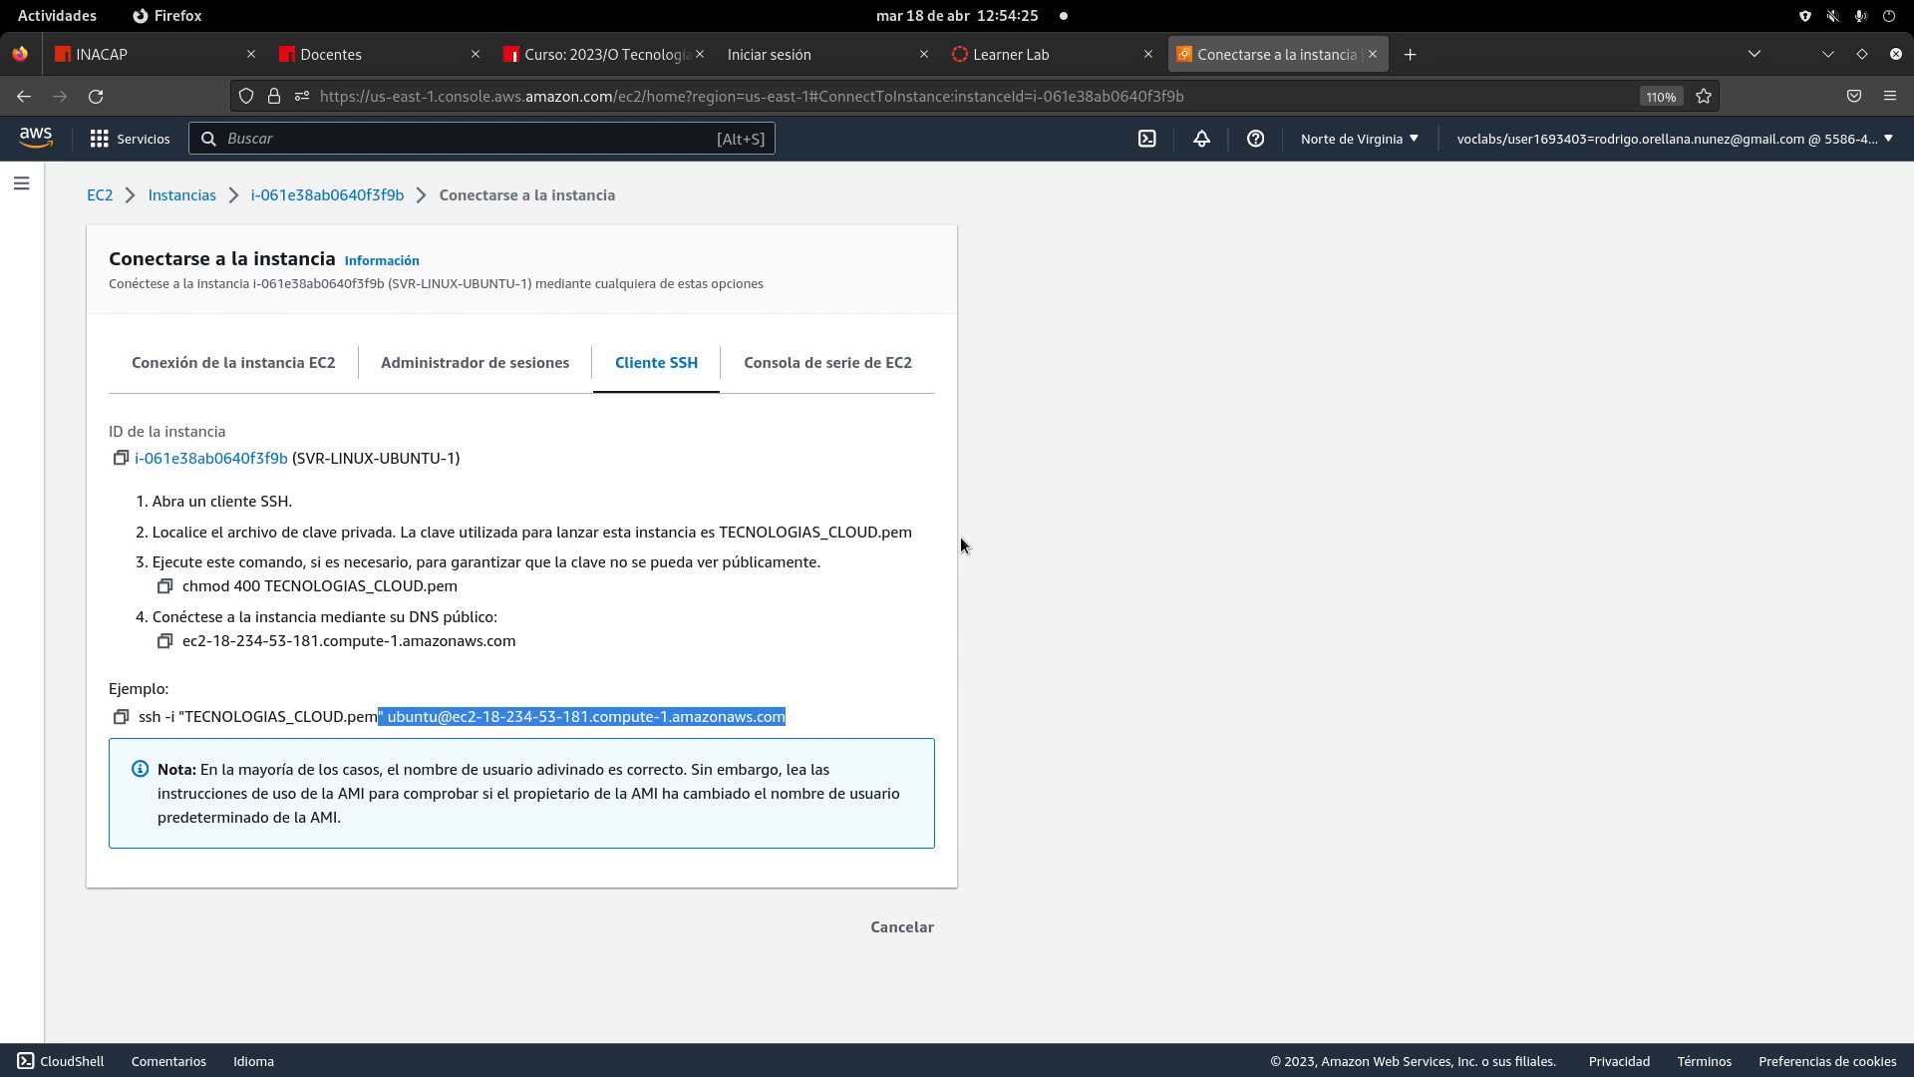
pyautogui.click(472, 749)
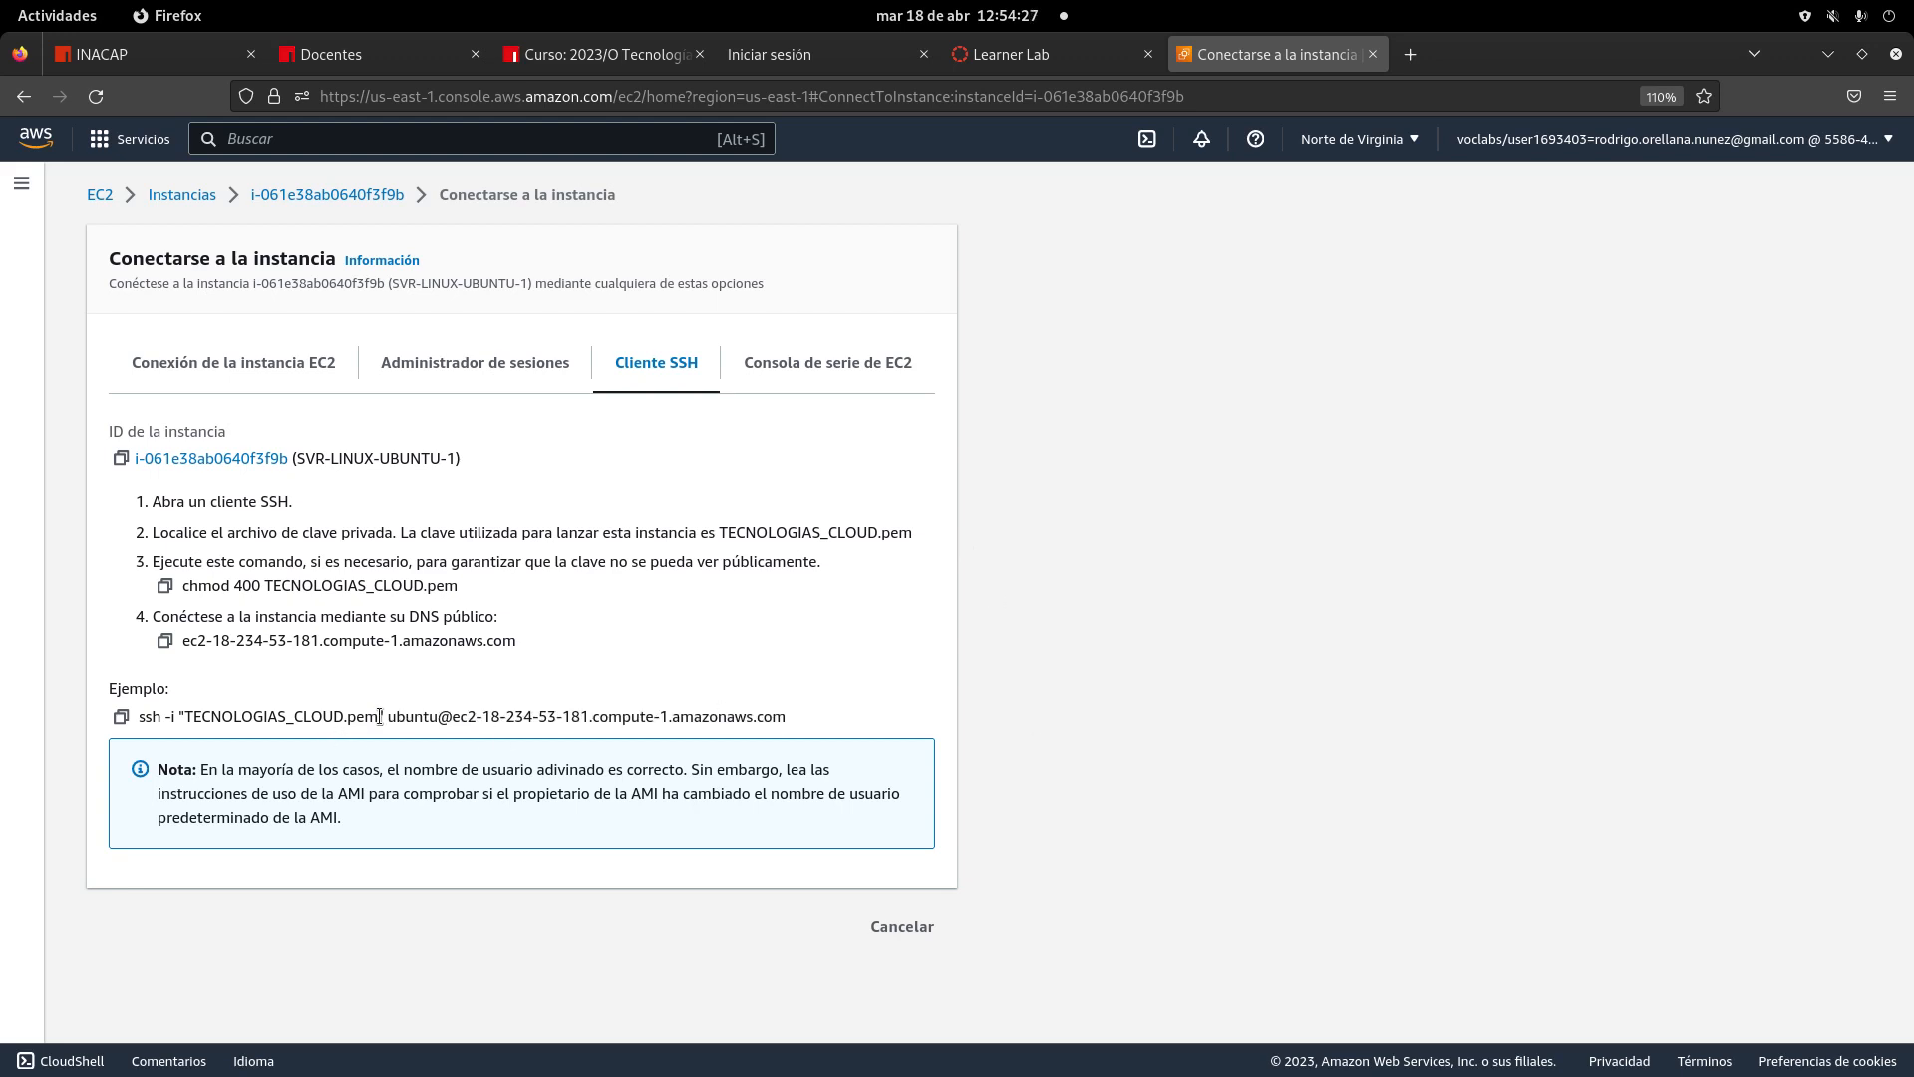
pyautogui.moveTo(379, 716); pyautogui.dragTo(180, 716)
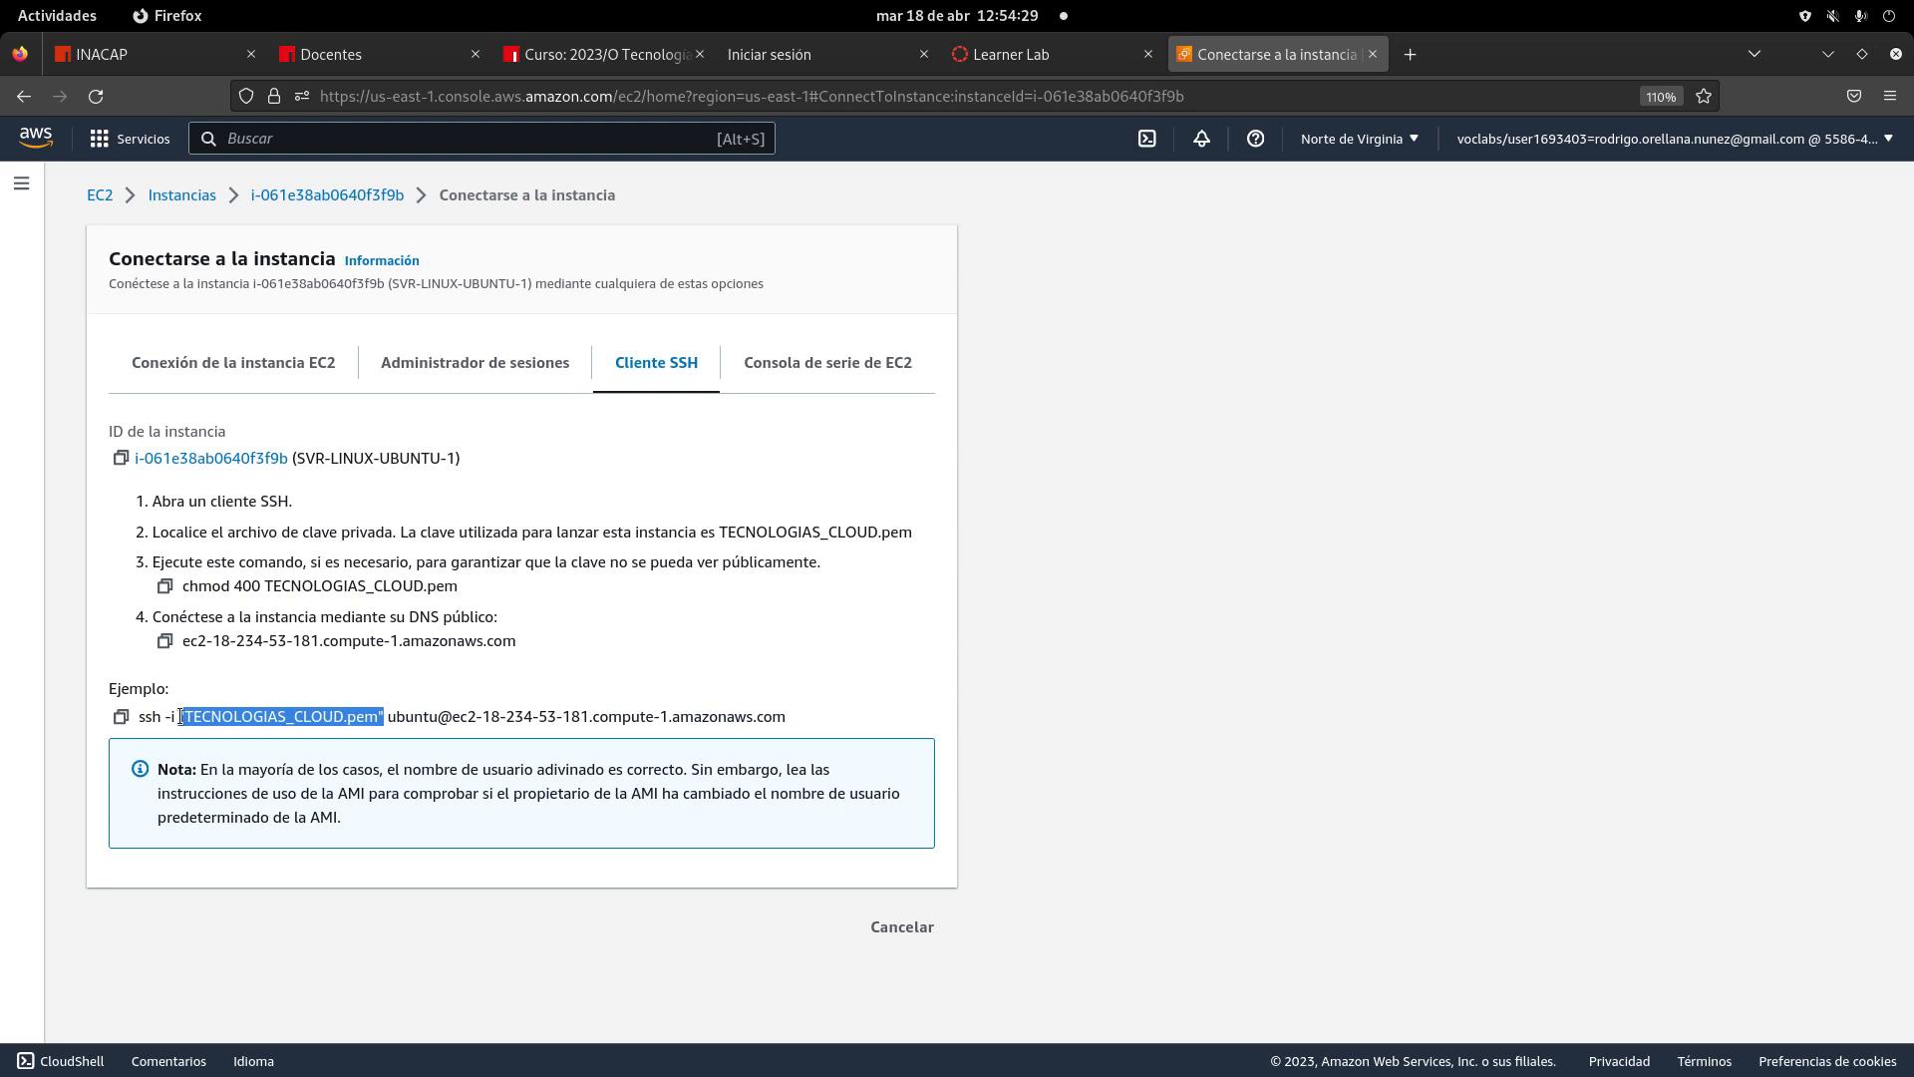
pyautogui.click(56, 15)
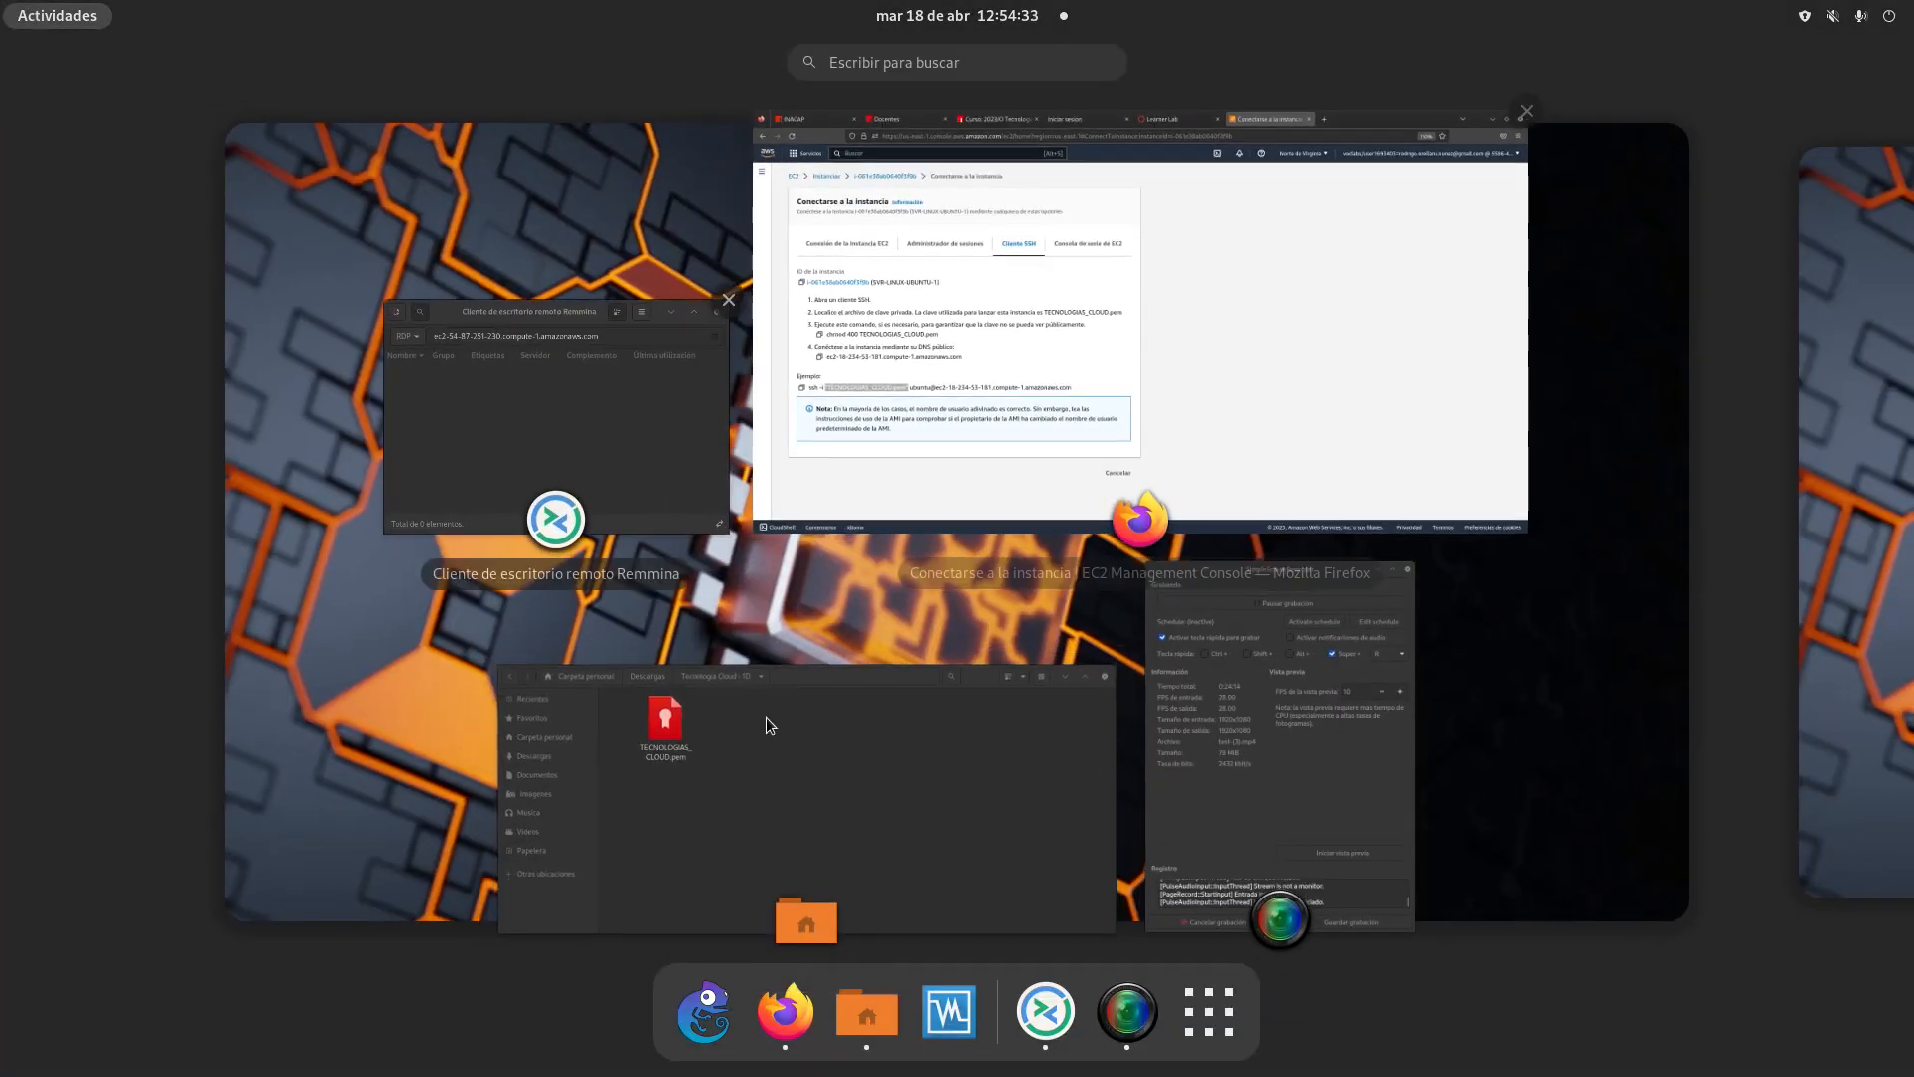
pyautogui.click(773, 751)
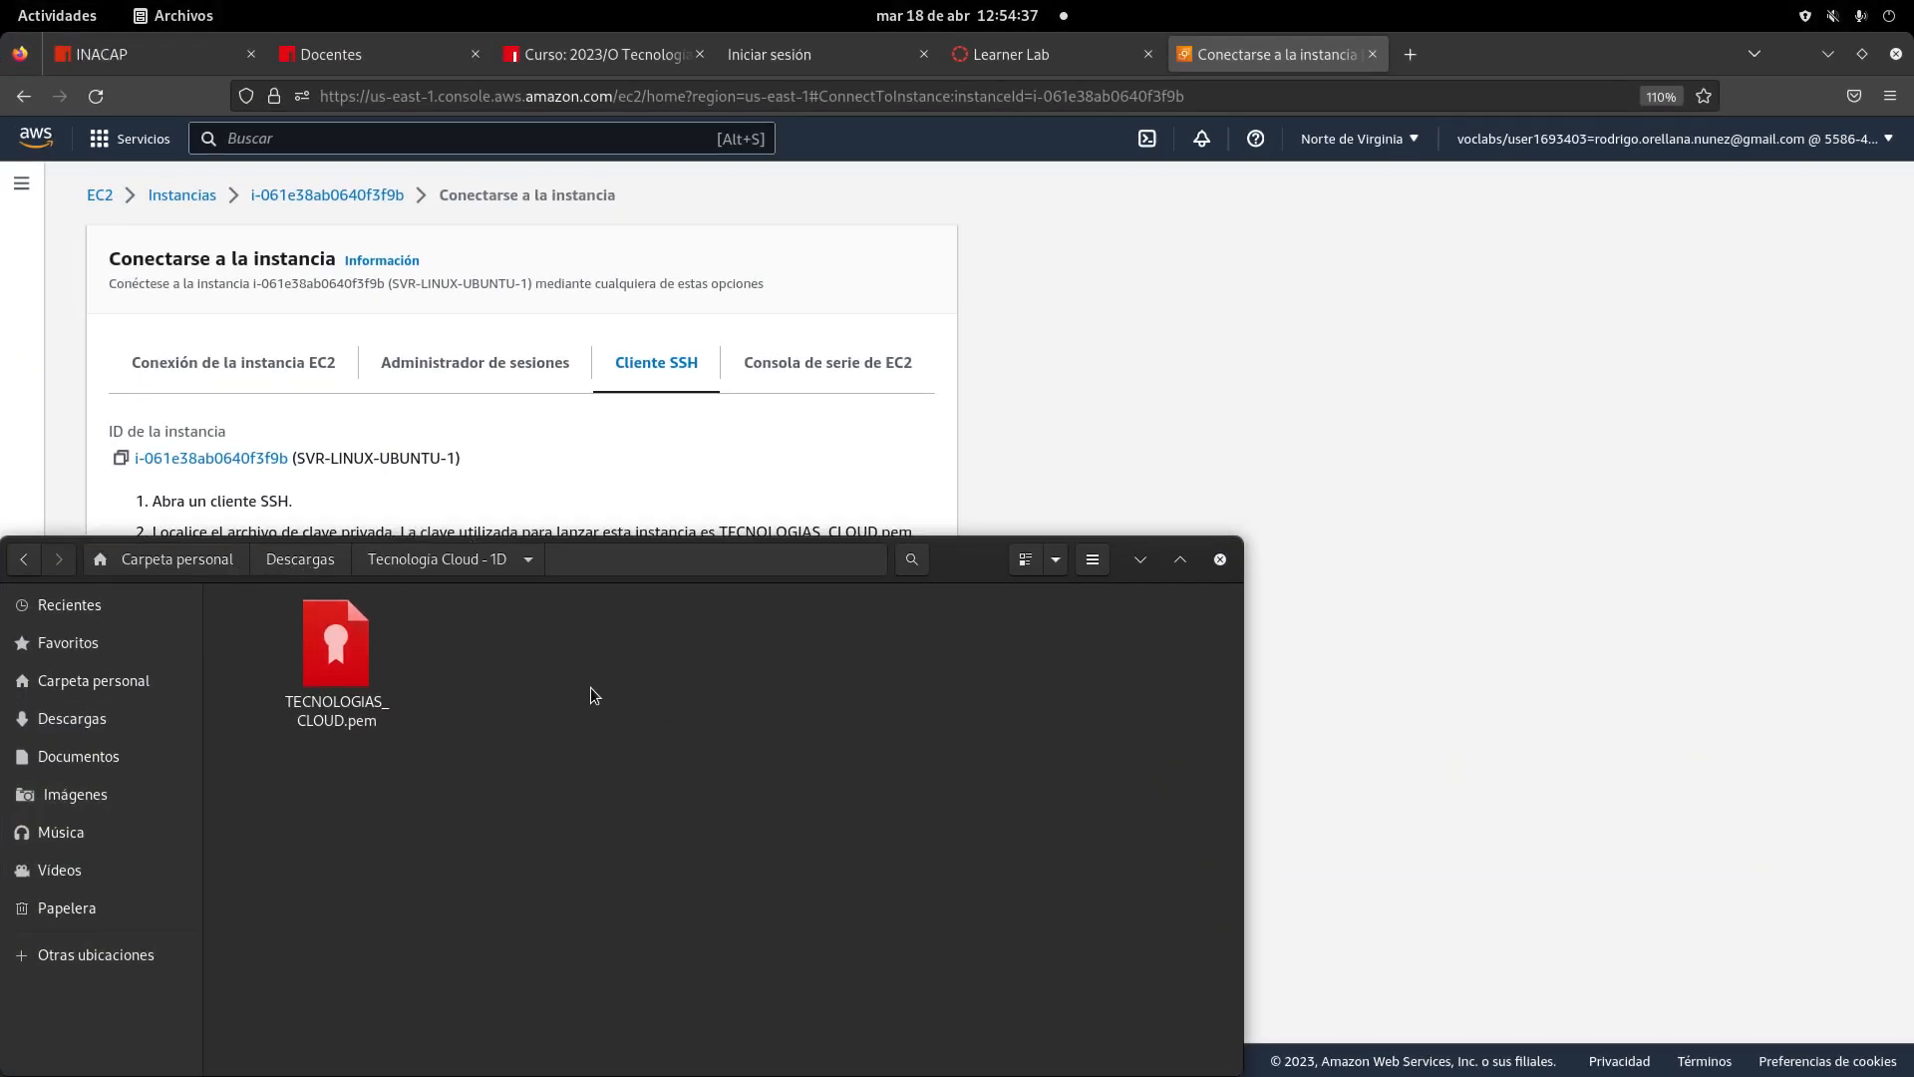
# - Open the Terminal and start a root shell with sudo su, entering the account password
pyautogui.click(57, 15)
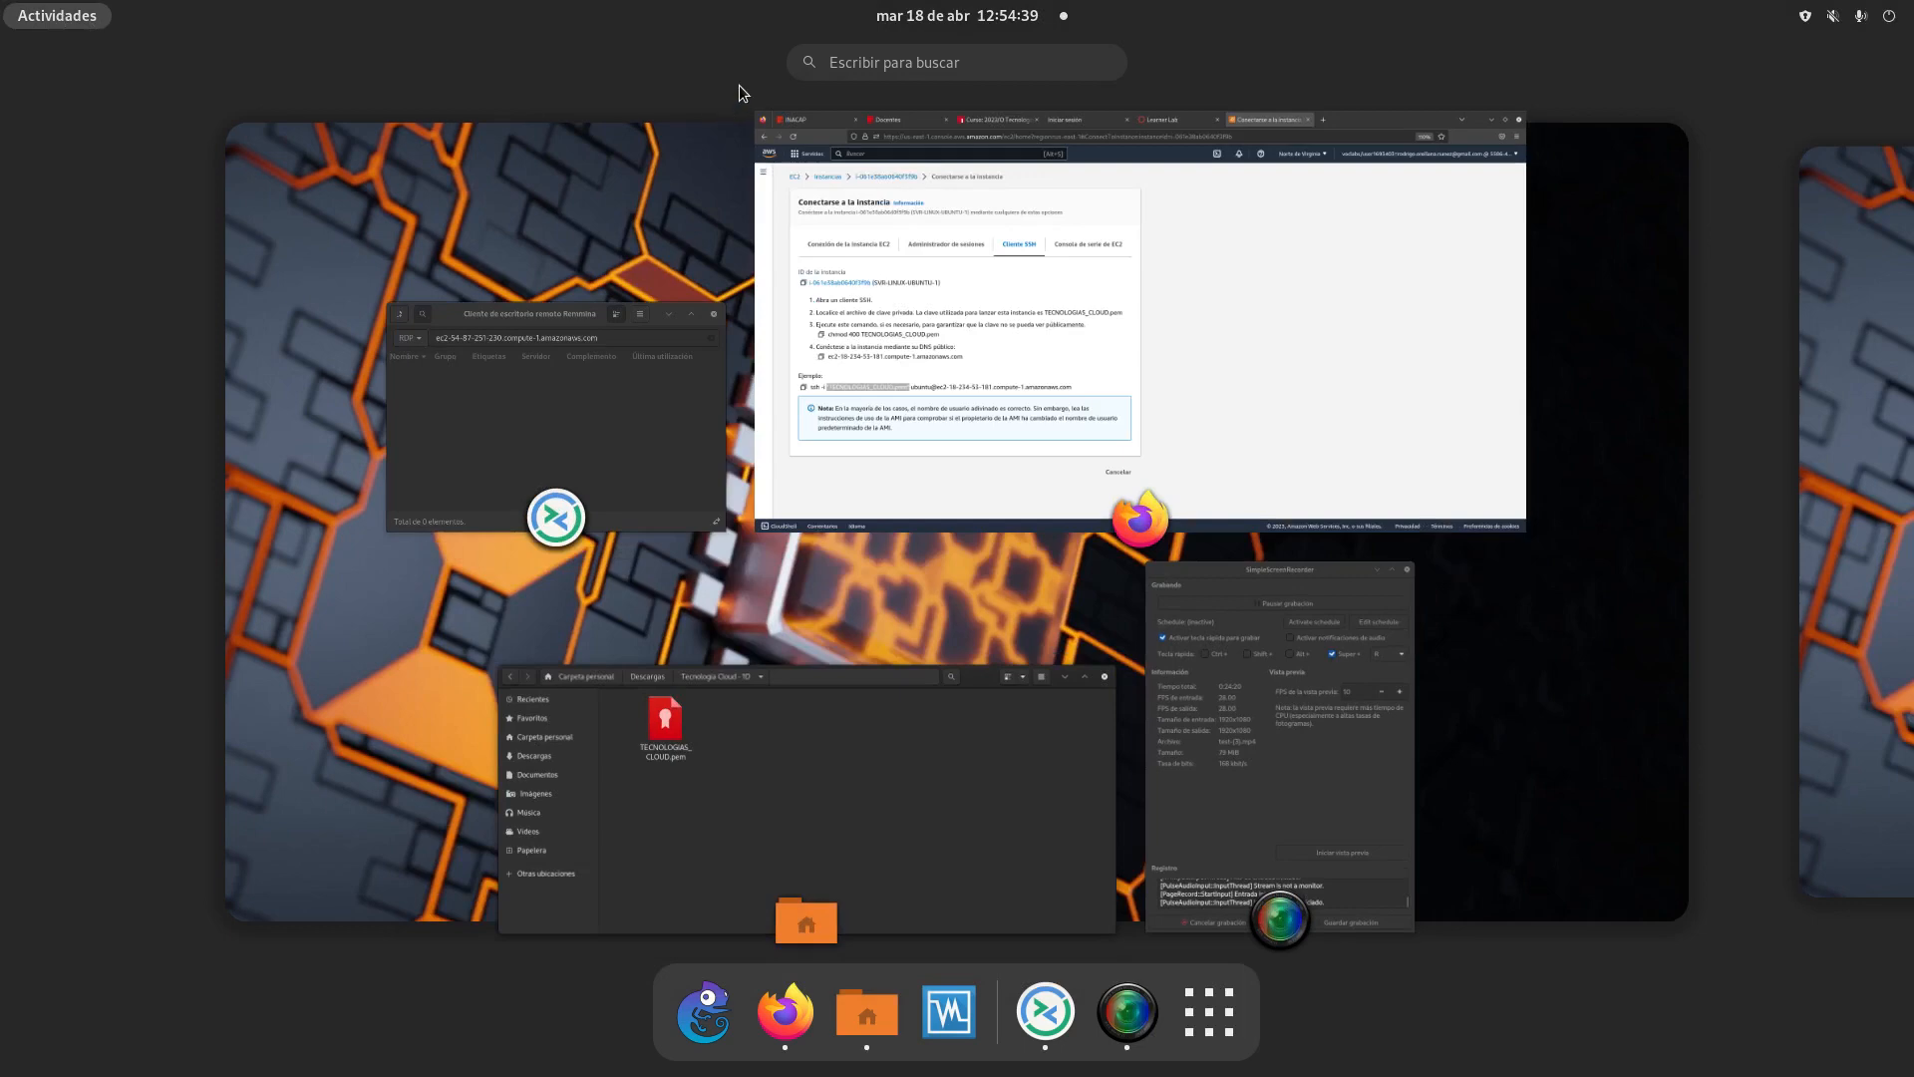
pyautogui.write('ter')
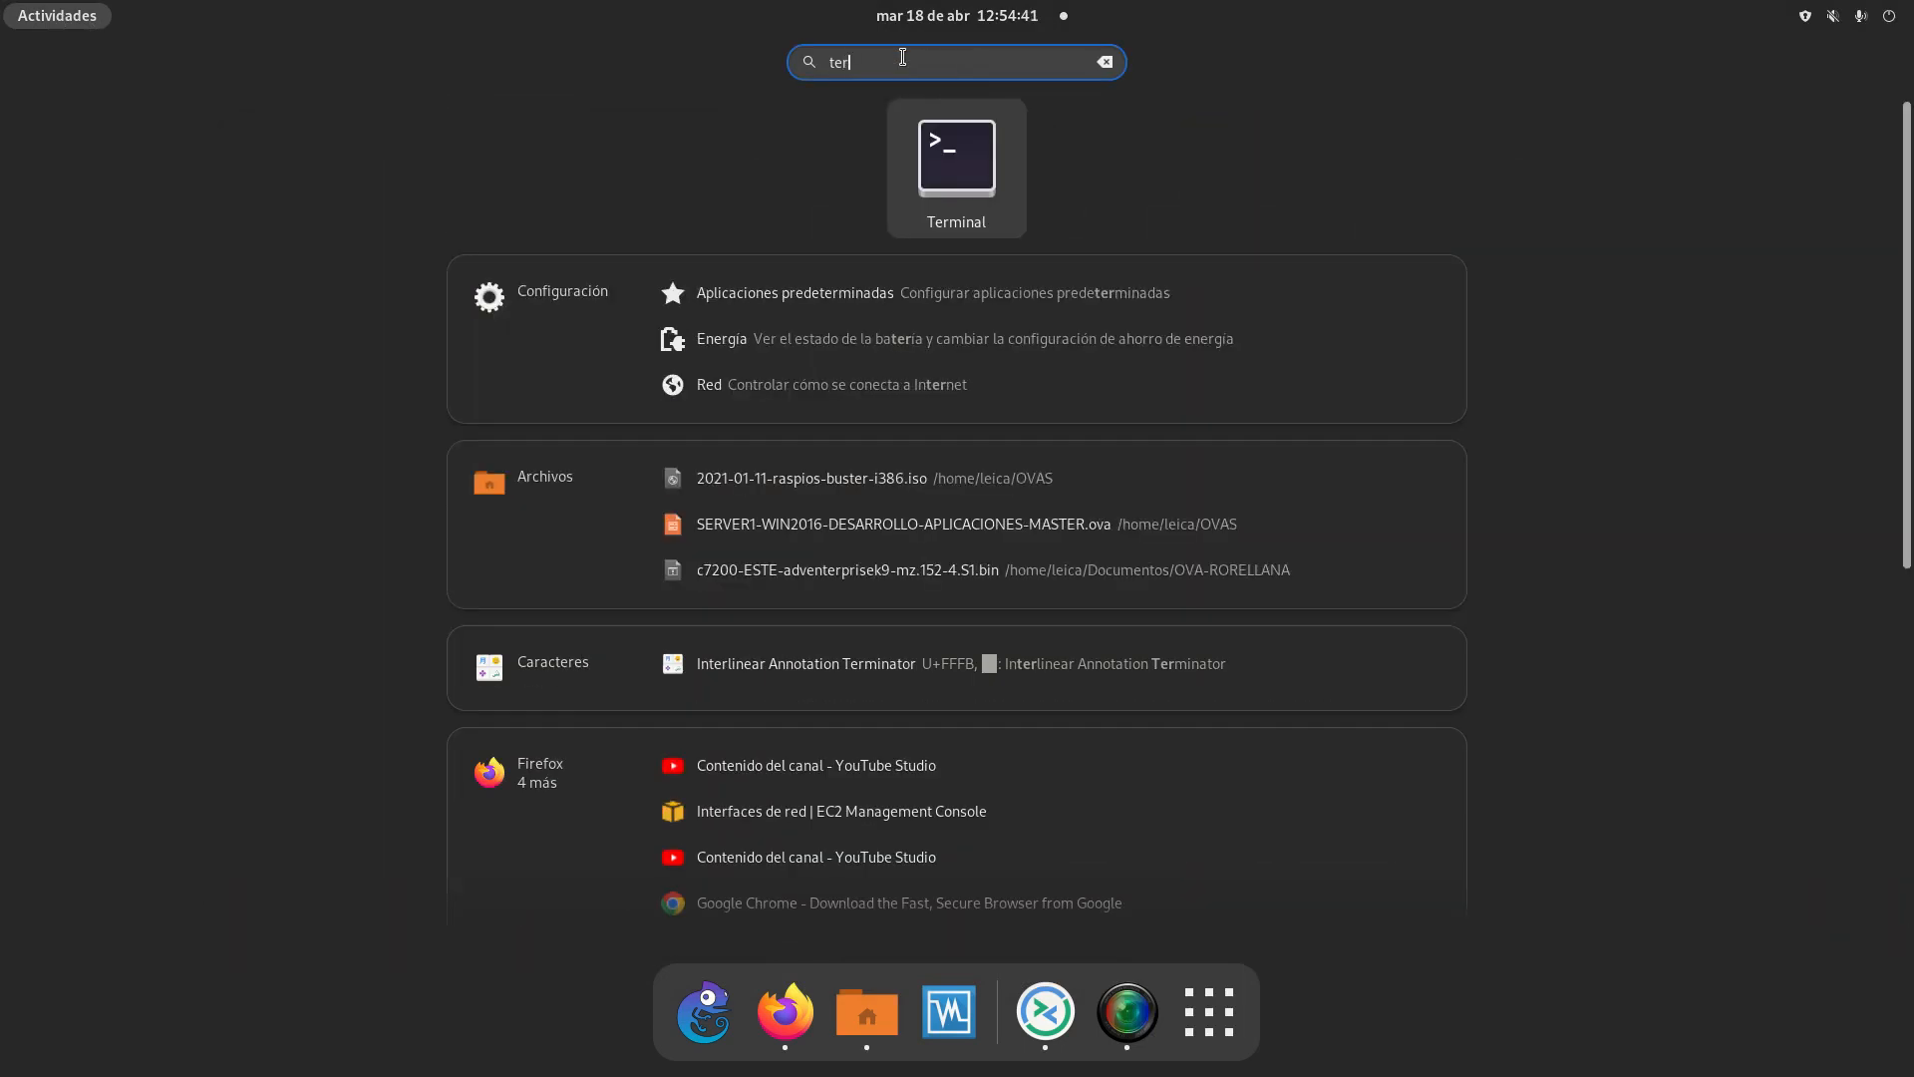
pyautogui.click(982, 164)
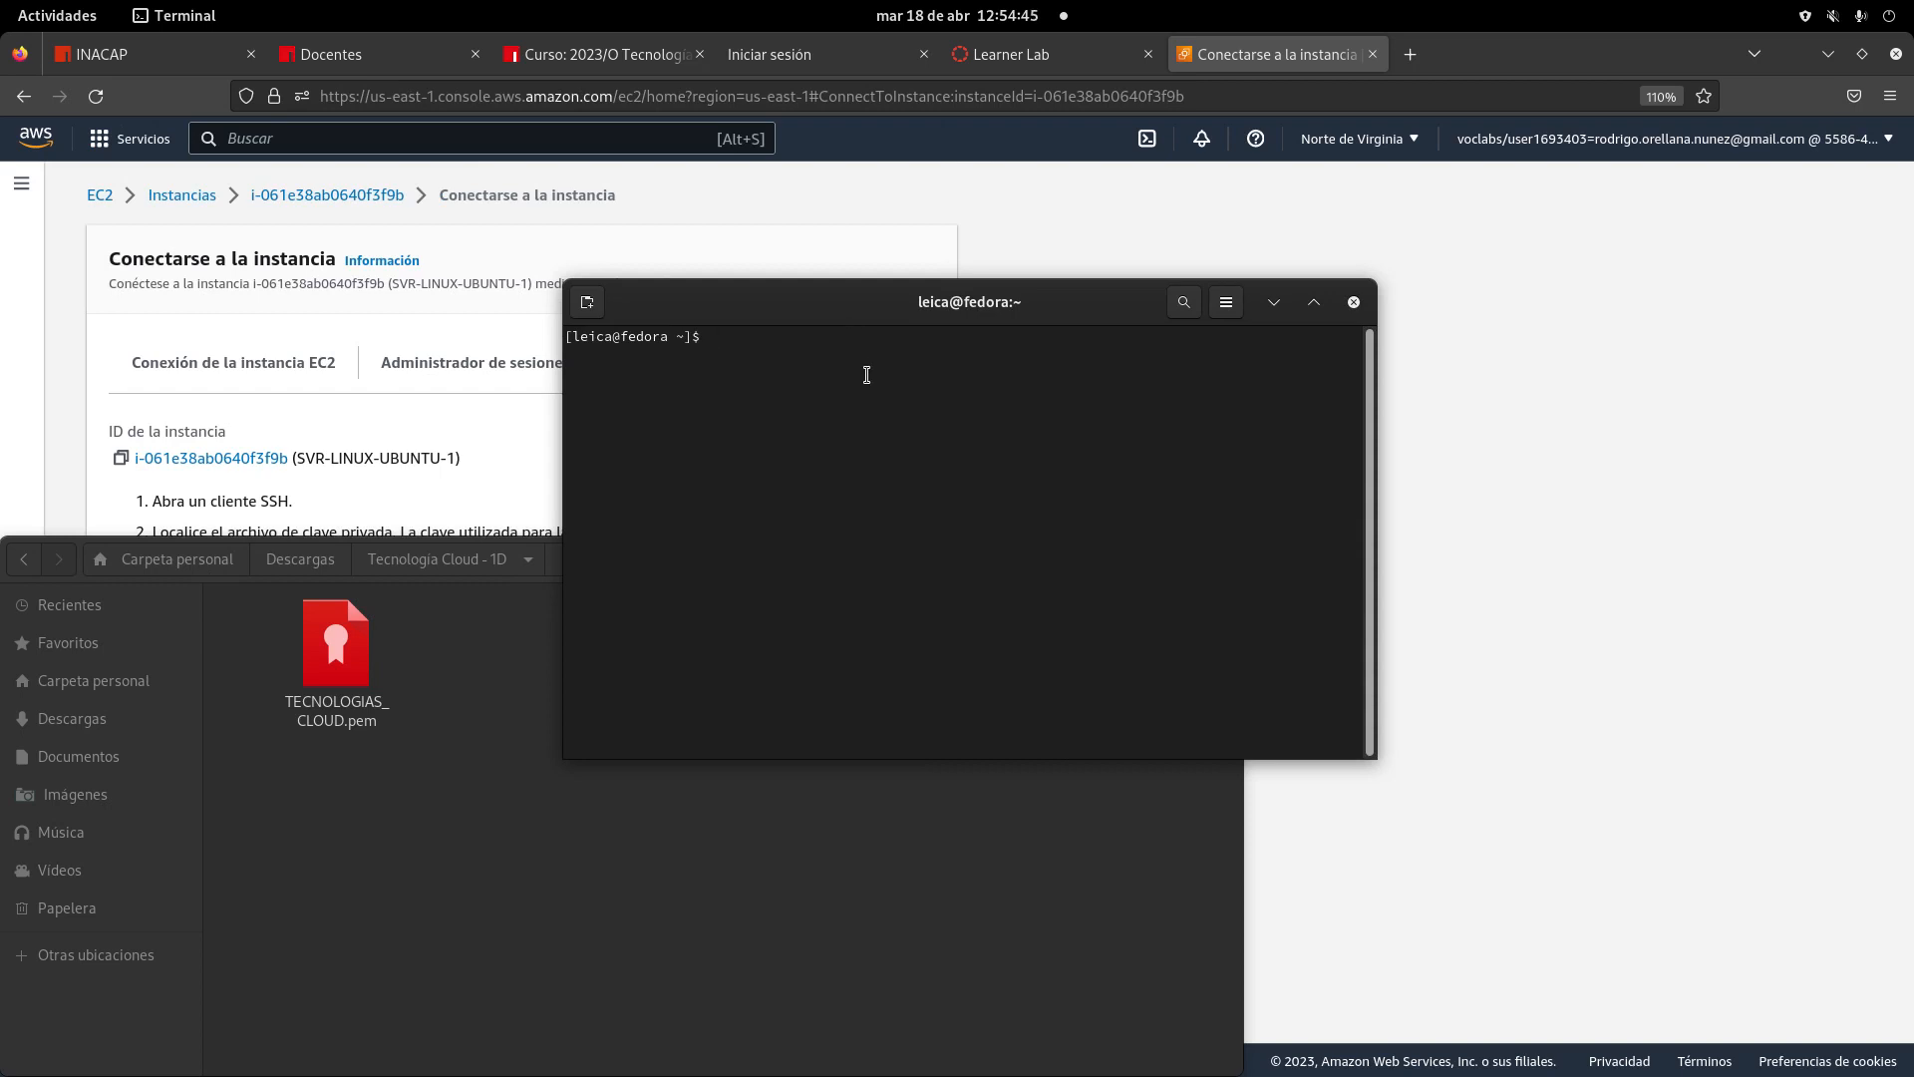
pyautogui.write('sudo su')
pyautogui.press('Return')
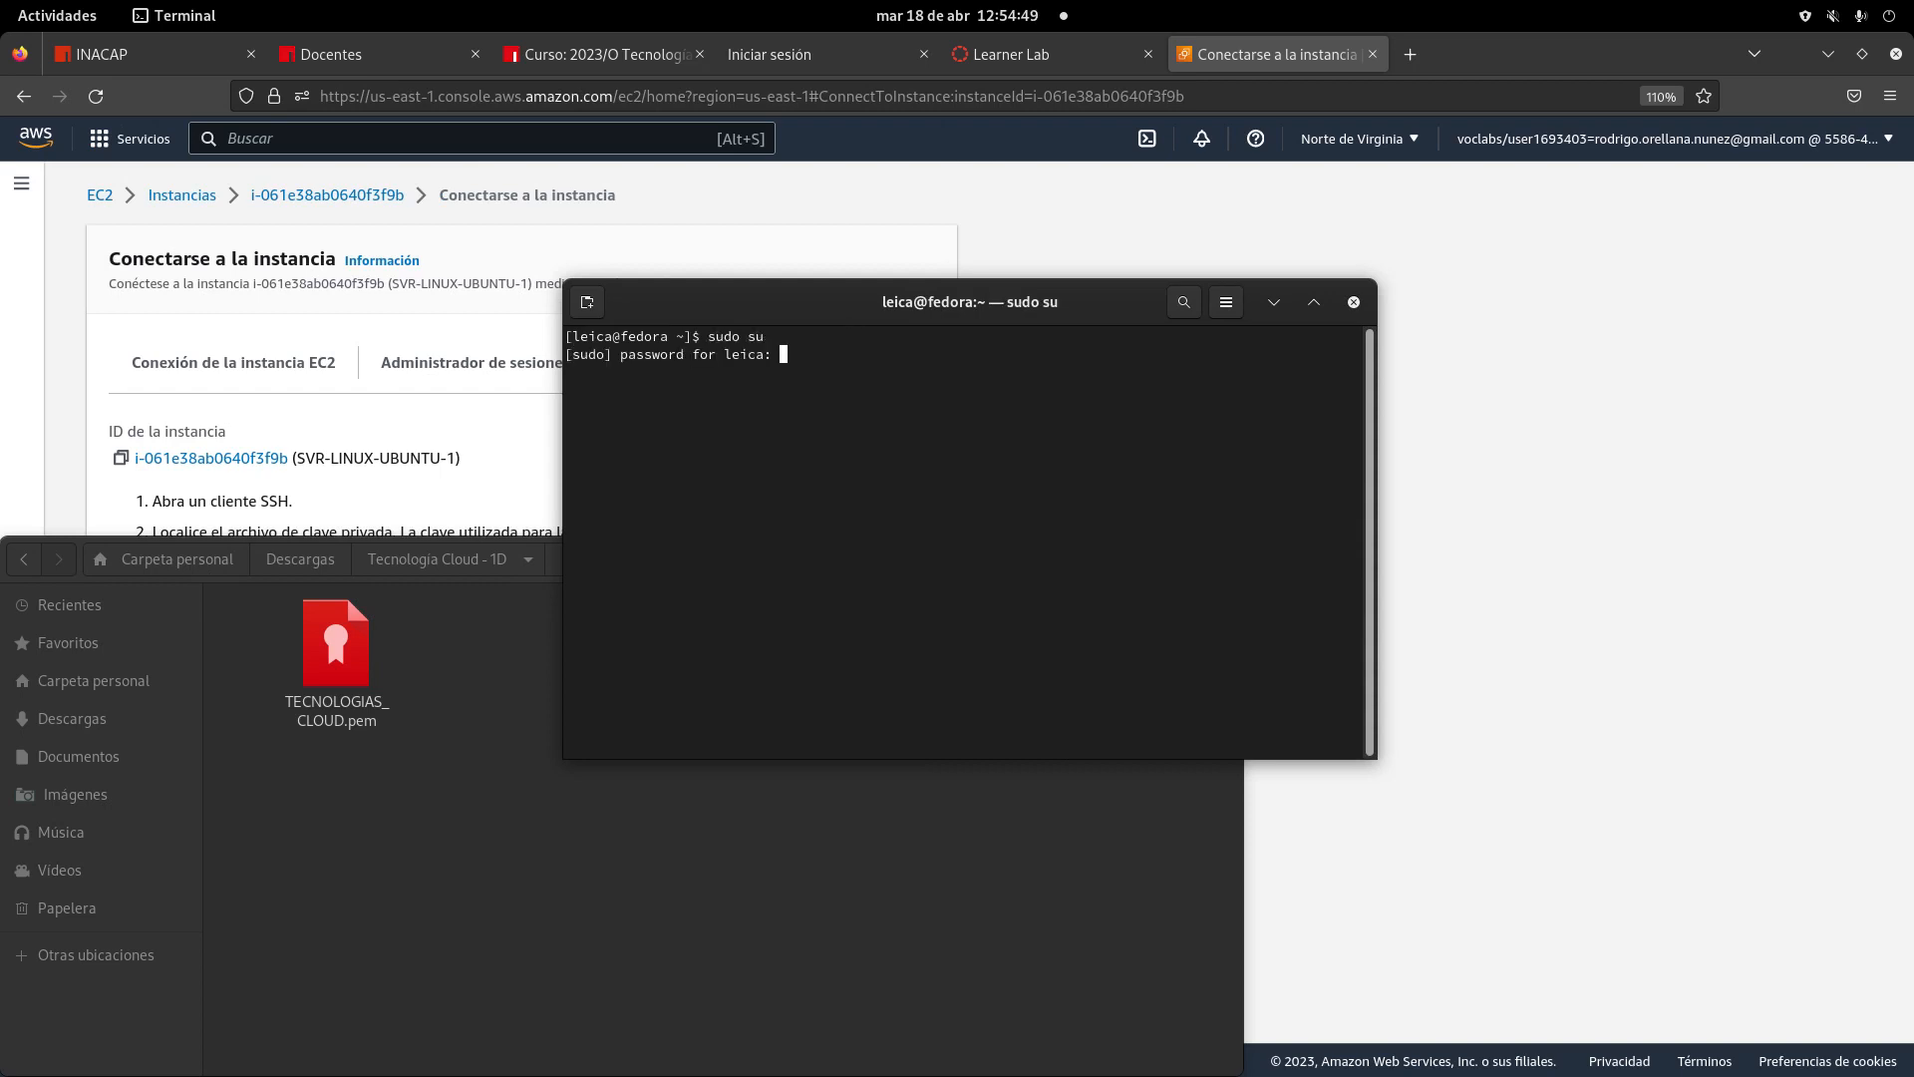
pyautogui.press('Return')
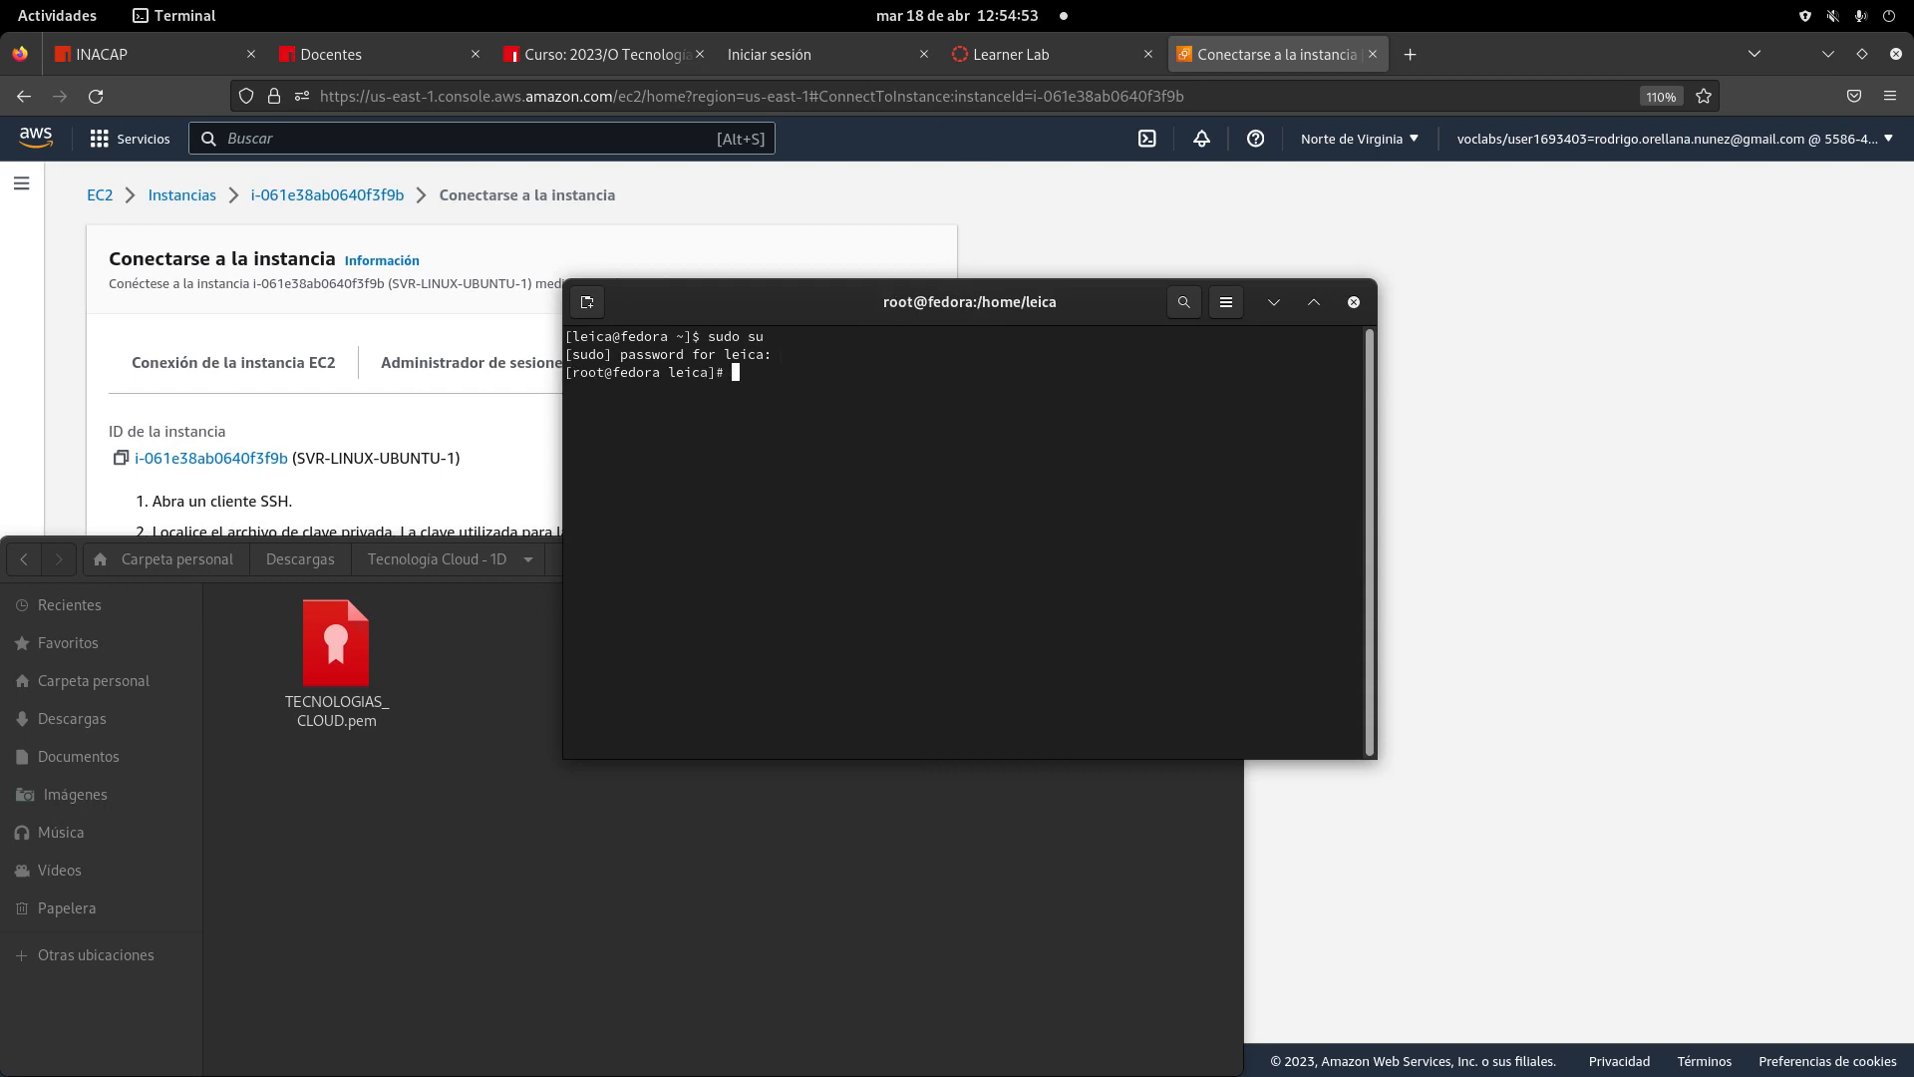
# - List the home directory's contents with dir and locate the Descargas folder
pyautogui.write('di')
pyautogui.press('Return')
pyautogui.write('dir')
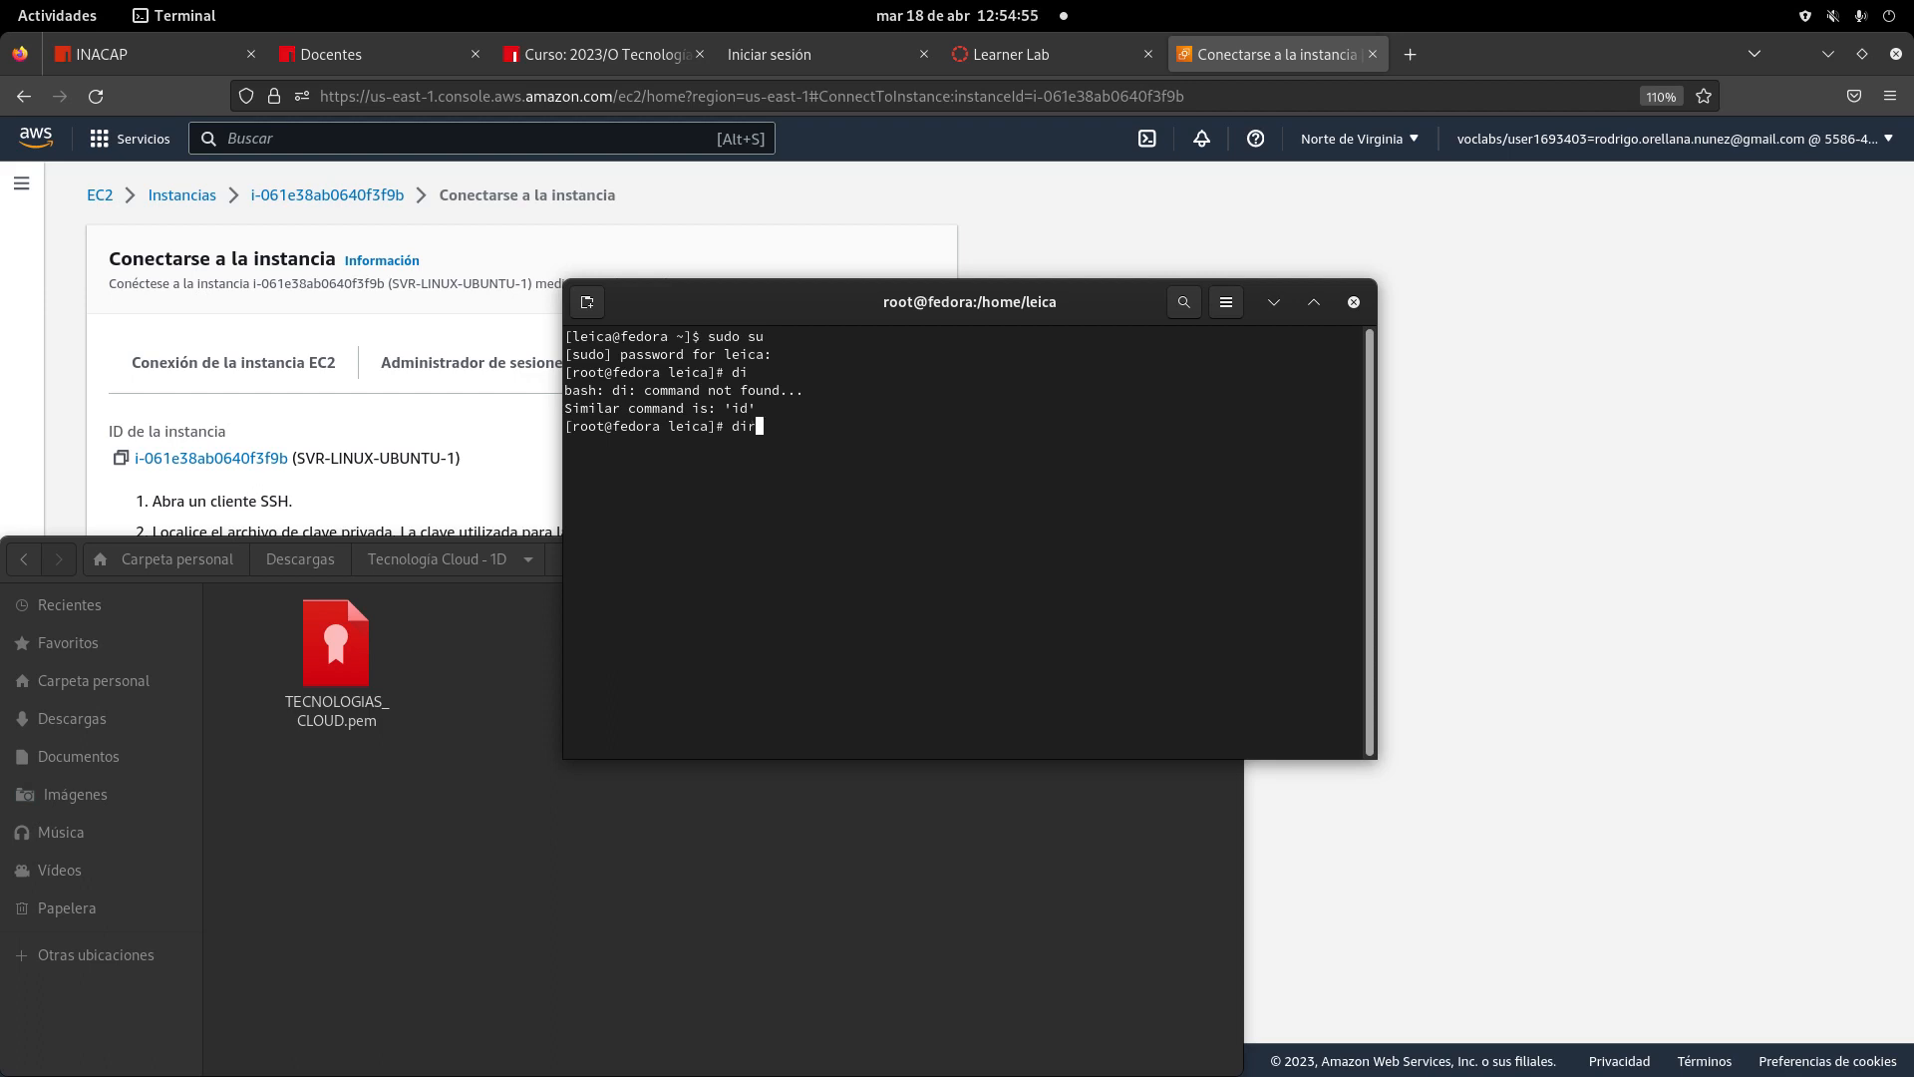
pyautogui.press('Return')
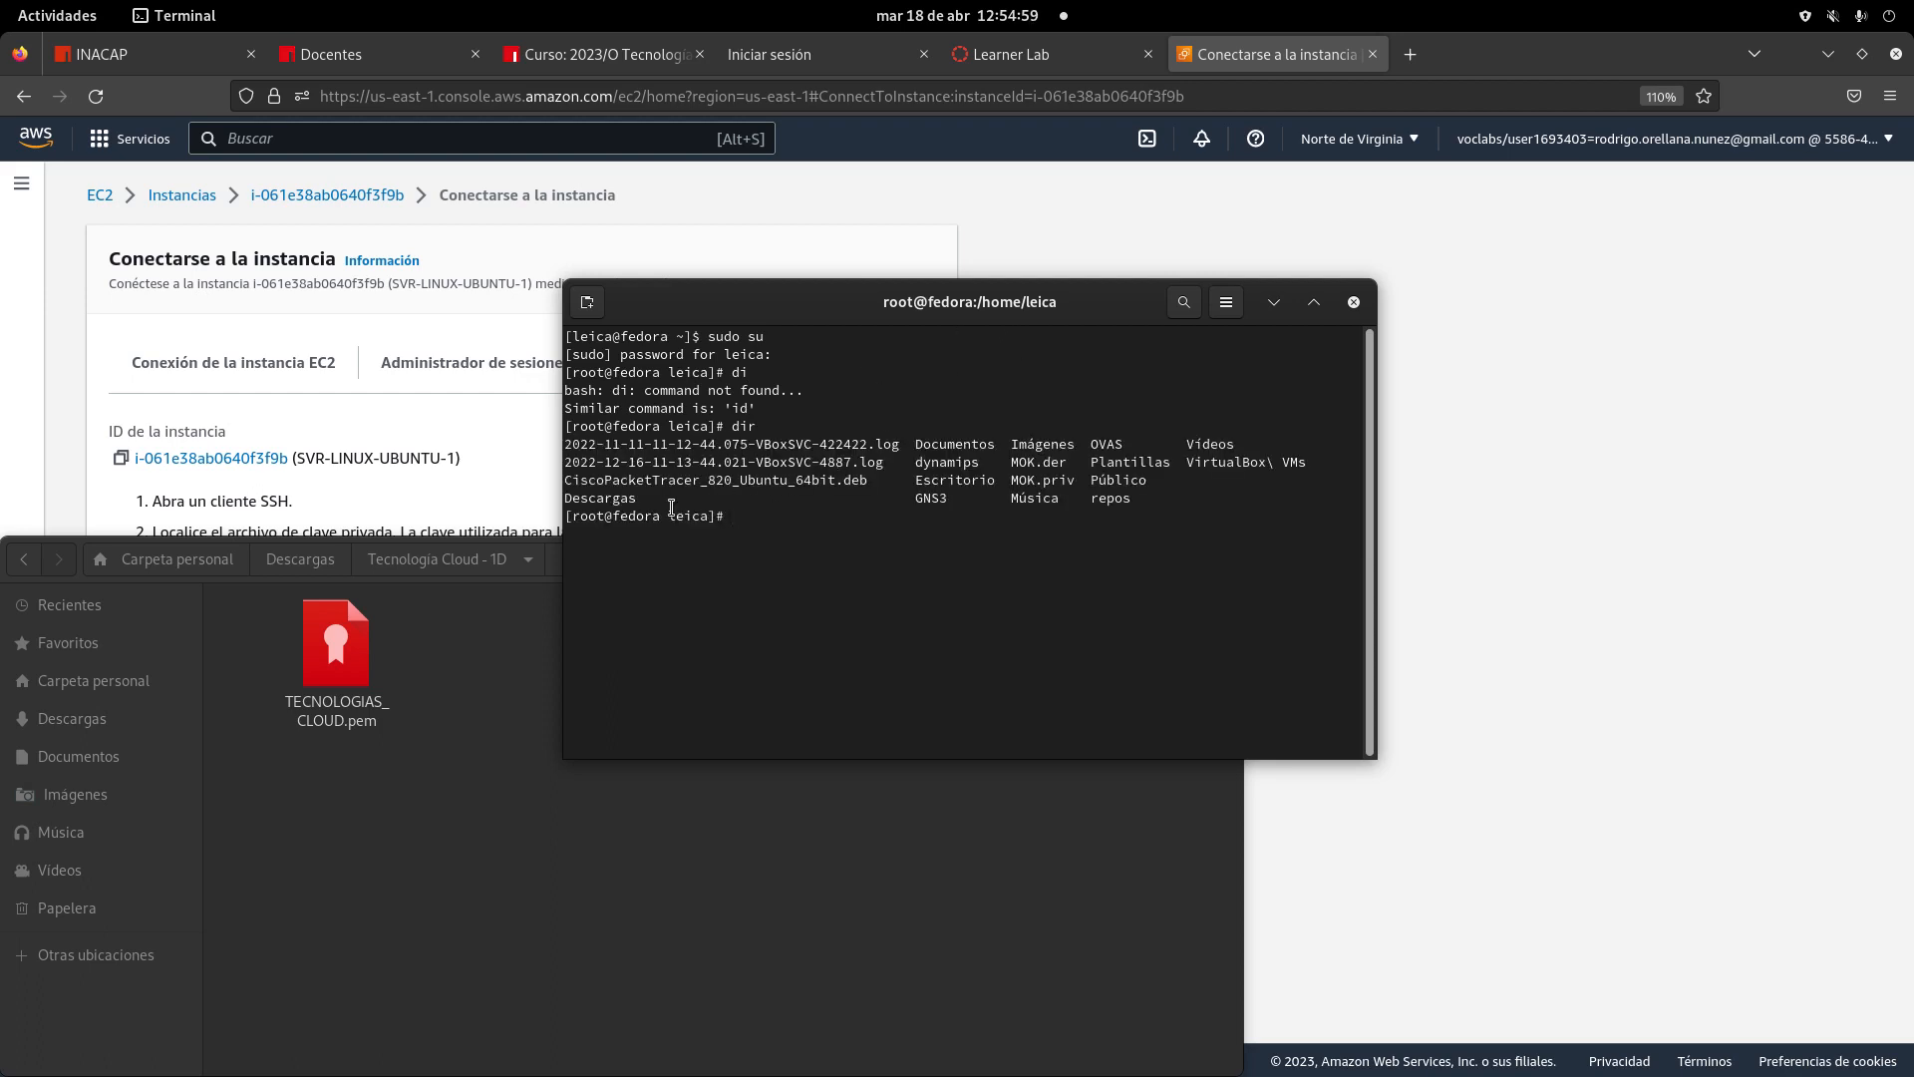
pyautogui.tripleClick(663, 504)
pyautogui.click(636, 505)
pyautogui.doubleClick(636, 504)
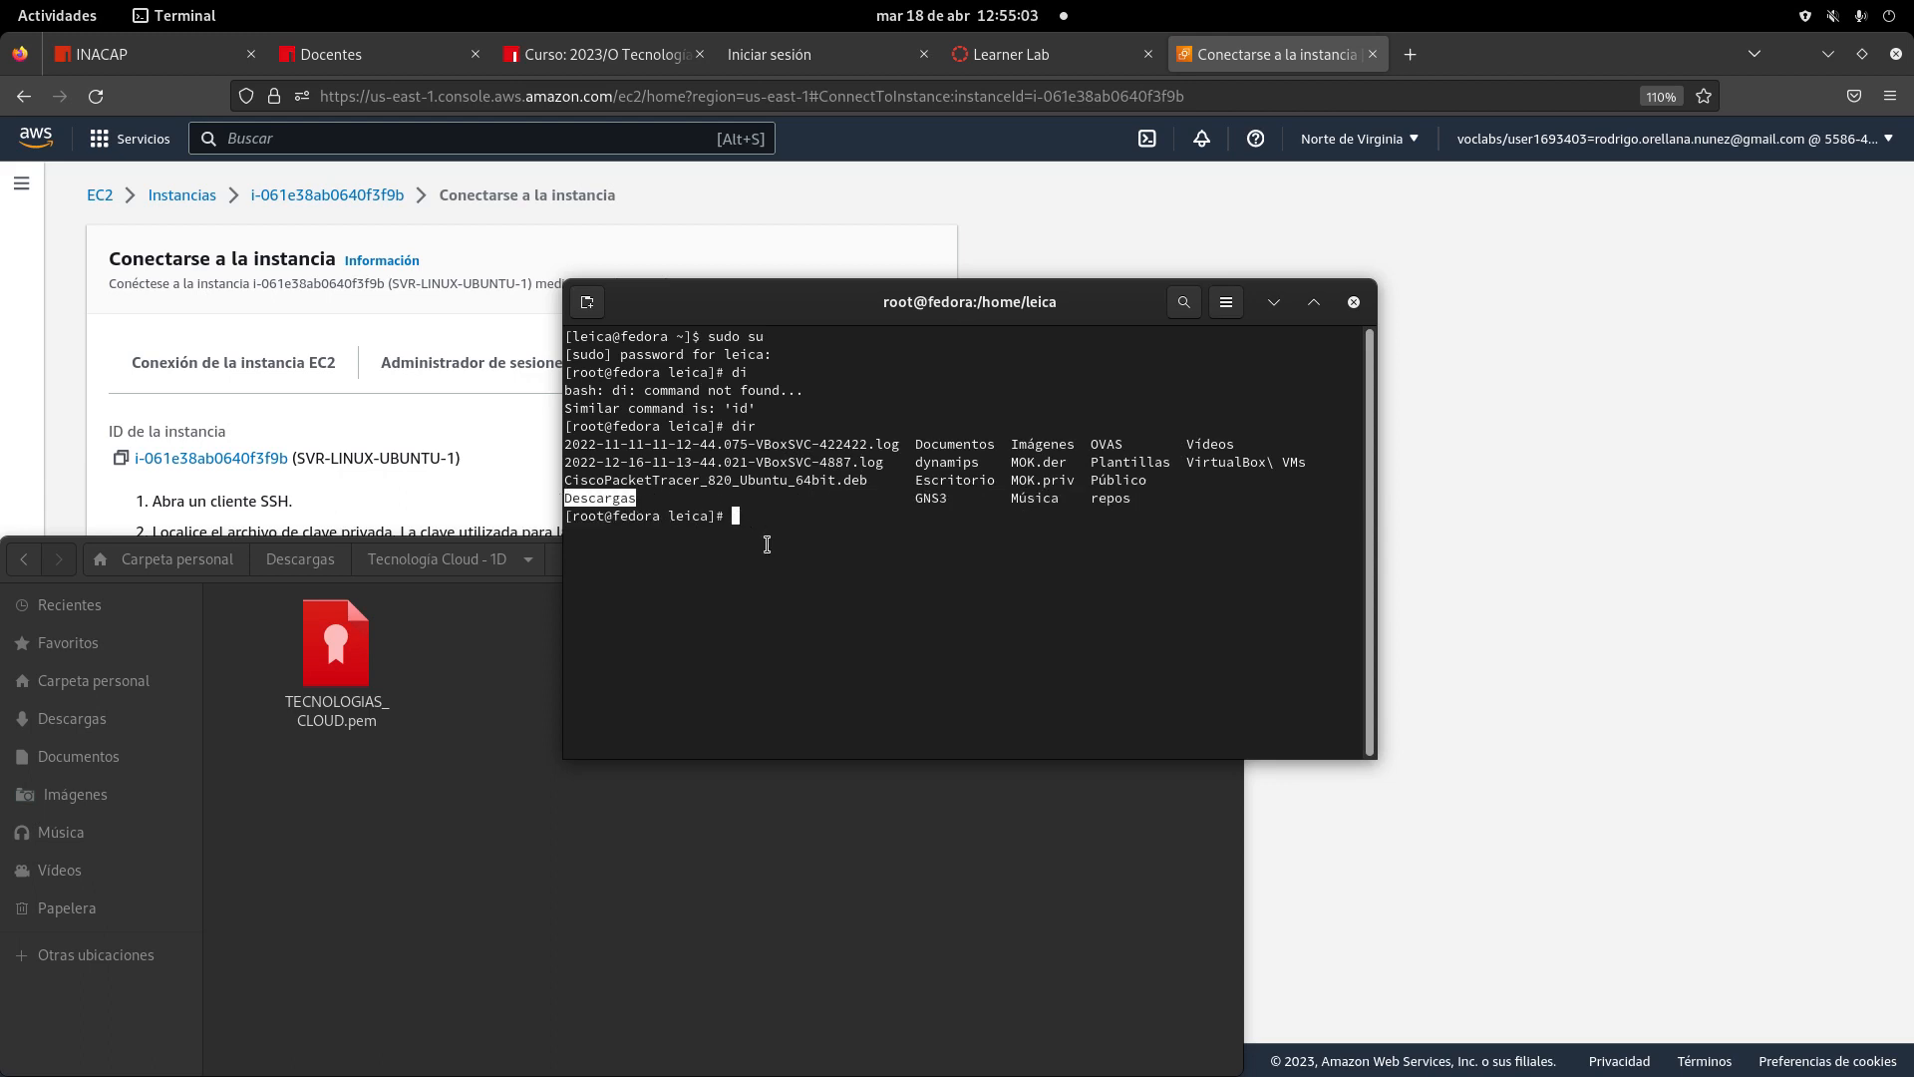
# - Change the working directory to Descargas with cd
pyautogui.click(774, 521)
pyautogui.write('cd DES')
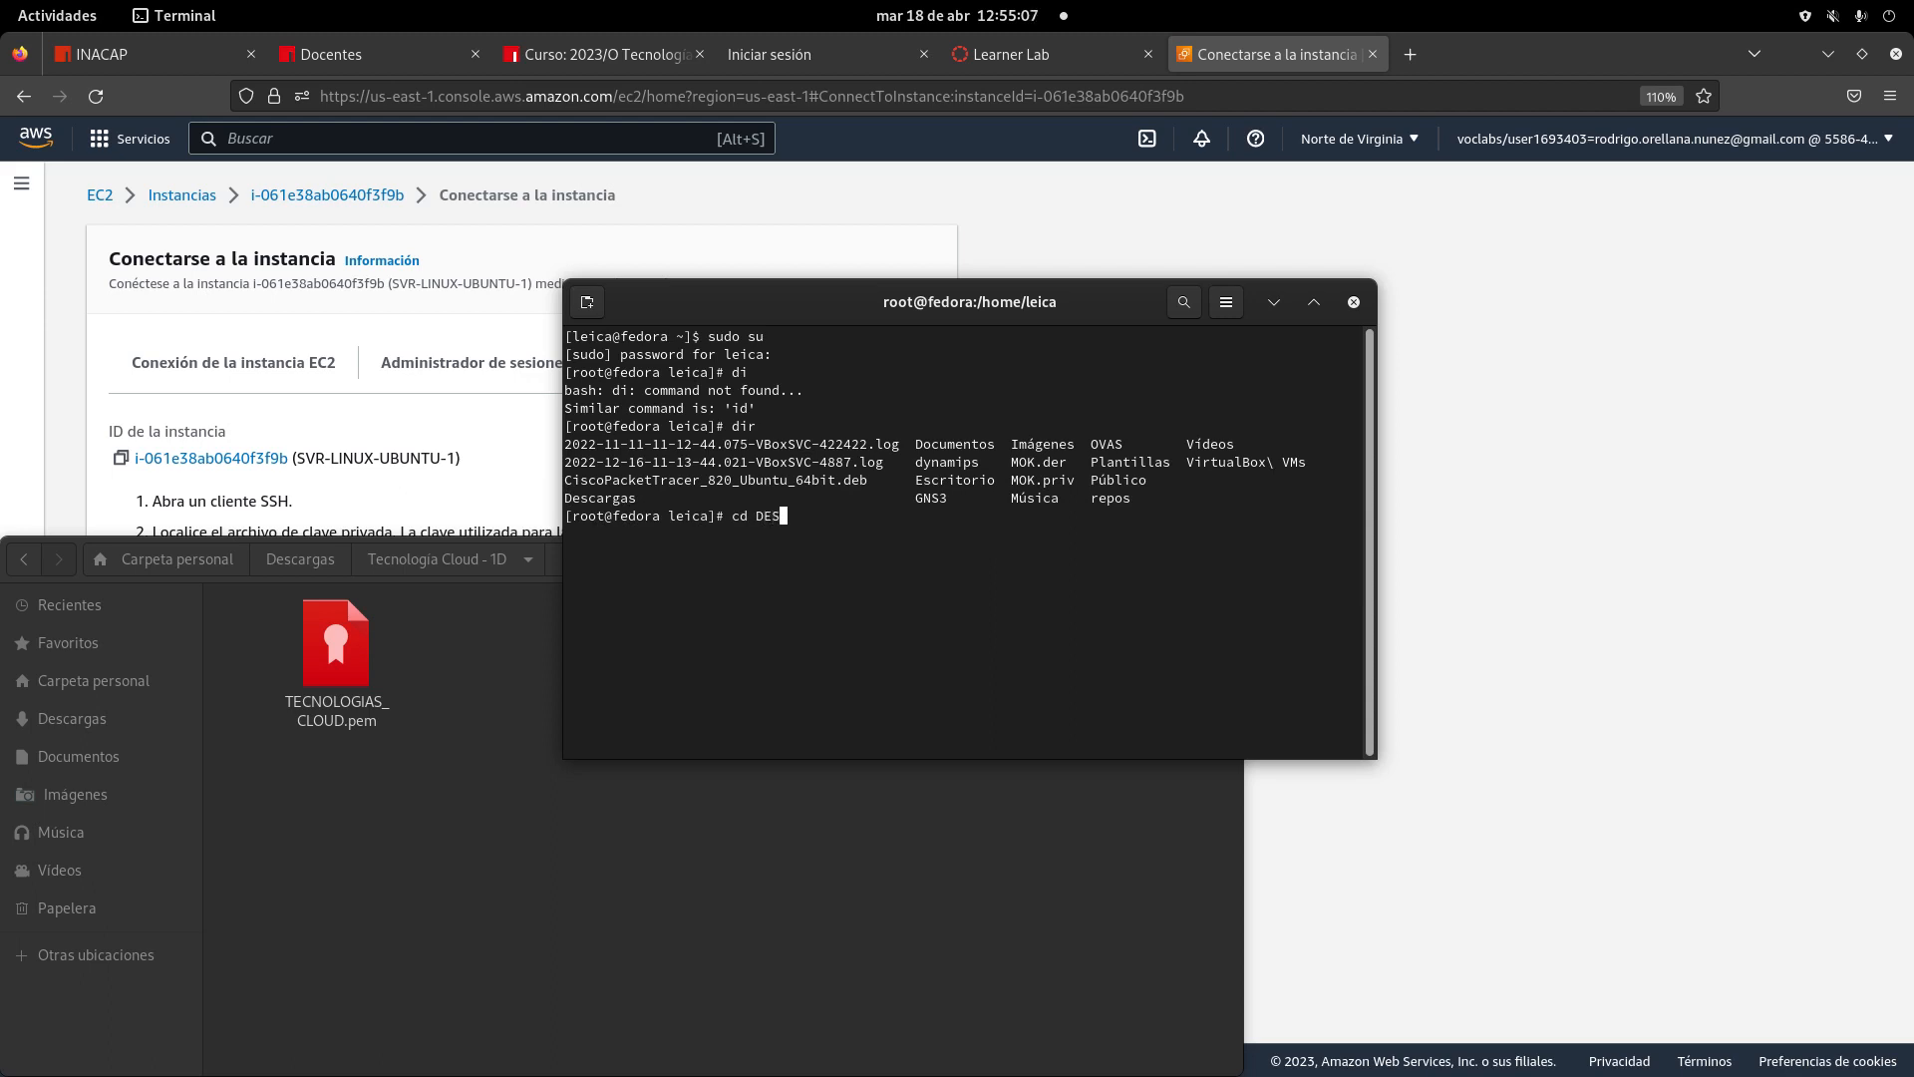
pyautogui.press('BackSpace')
pyautogui.write('e')
pyautogui.press('Tab')
pyautogui.press('Return')
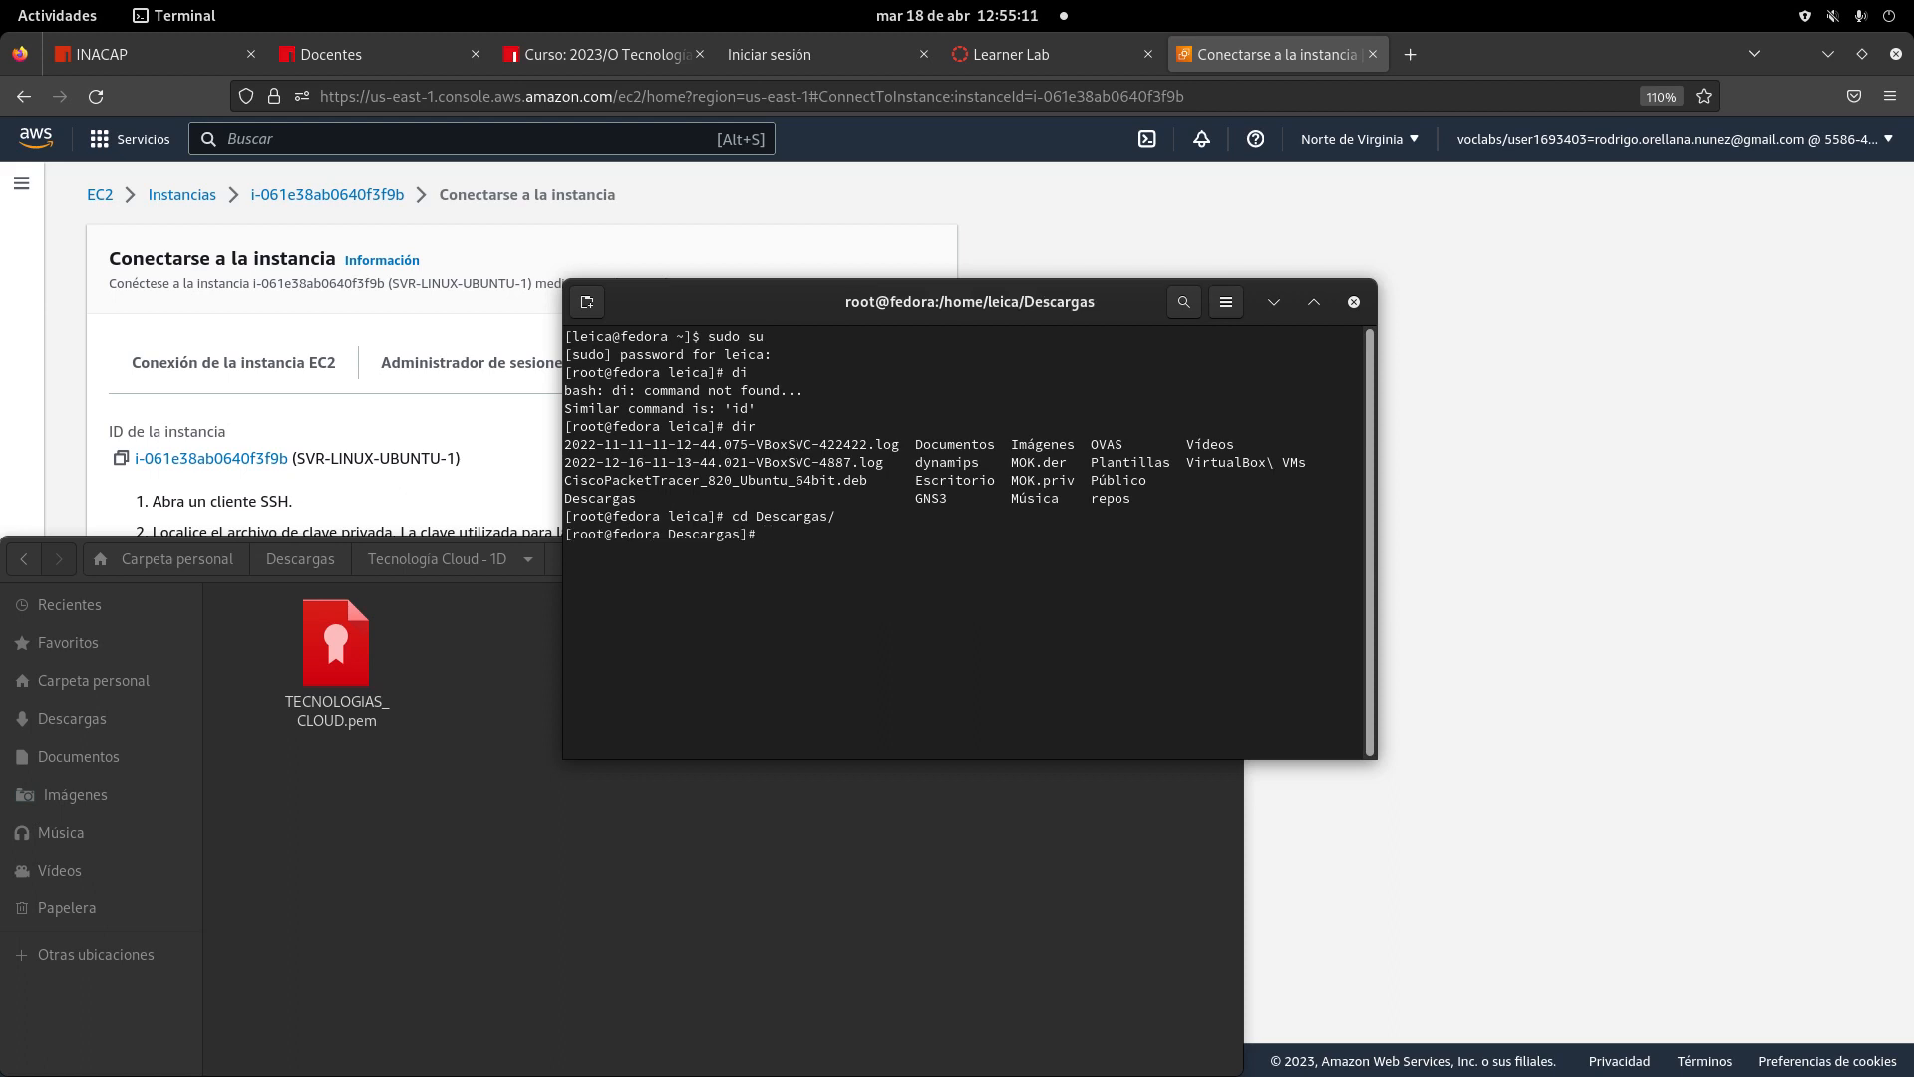
# - List the Descargas contents with ls and compare the Tecnologia Cloud - 1D folder with the one in the file manager
pyautogui.write('ls')
pyautogui.press('Return')
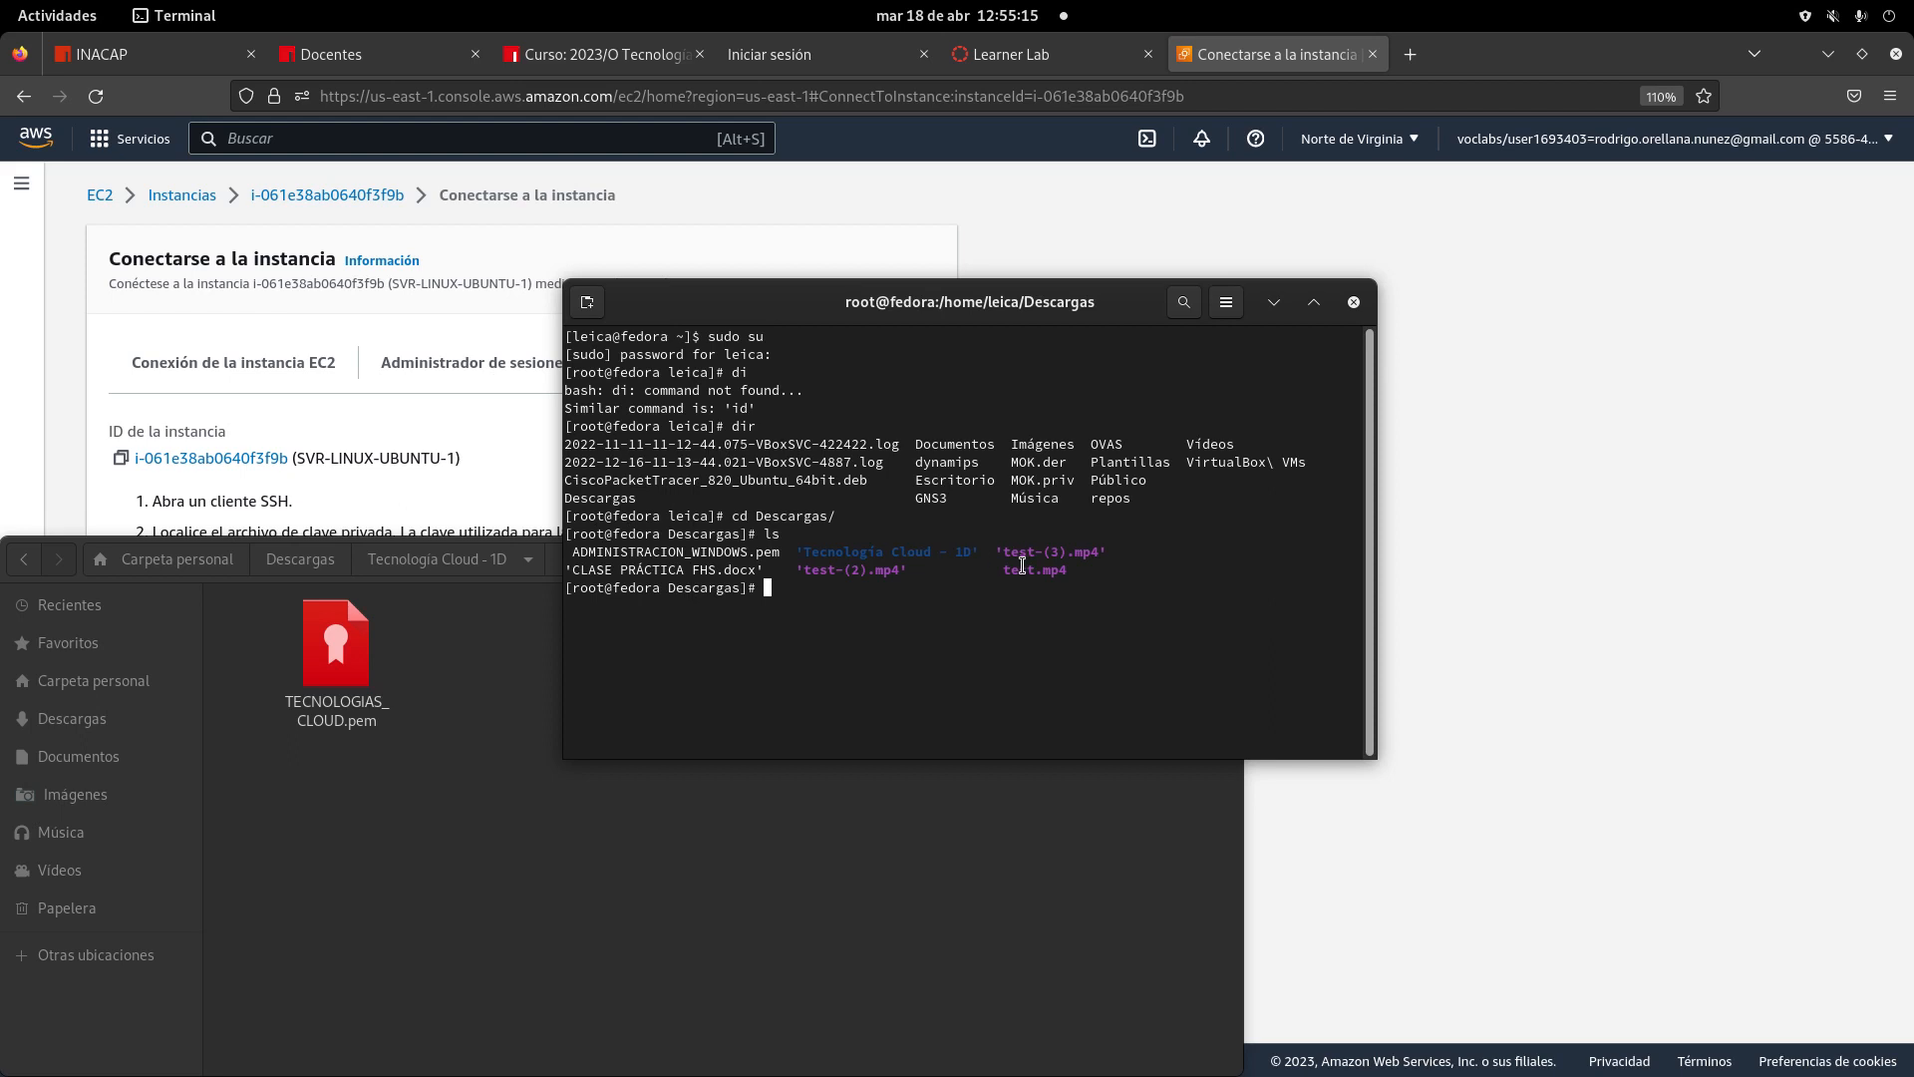
pyautogui.moveTo(979, 552); pyautogui.dragTo(798, 551)
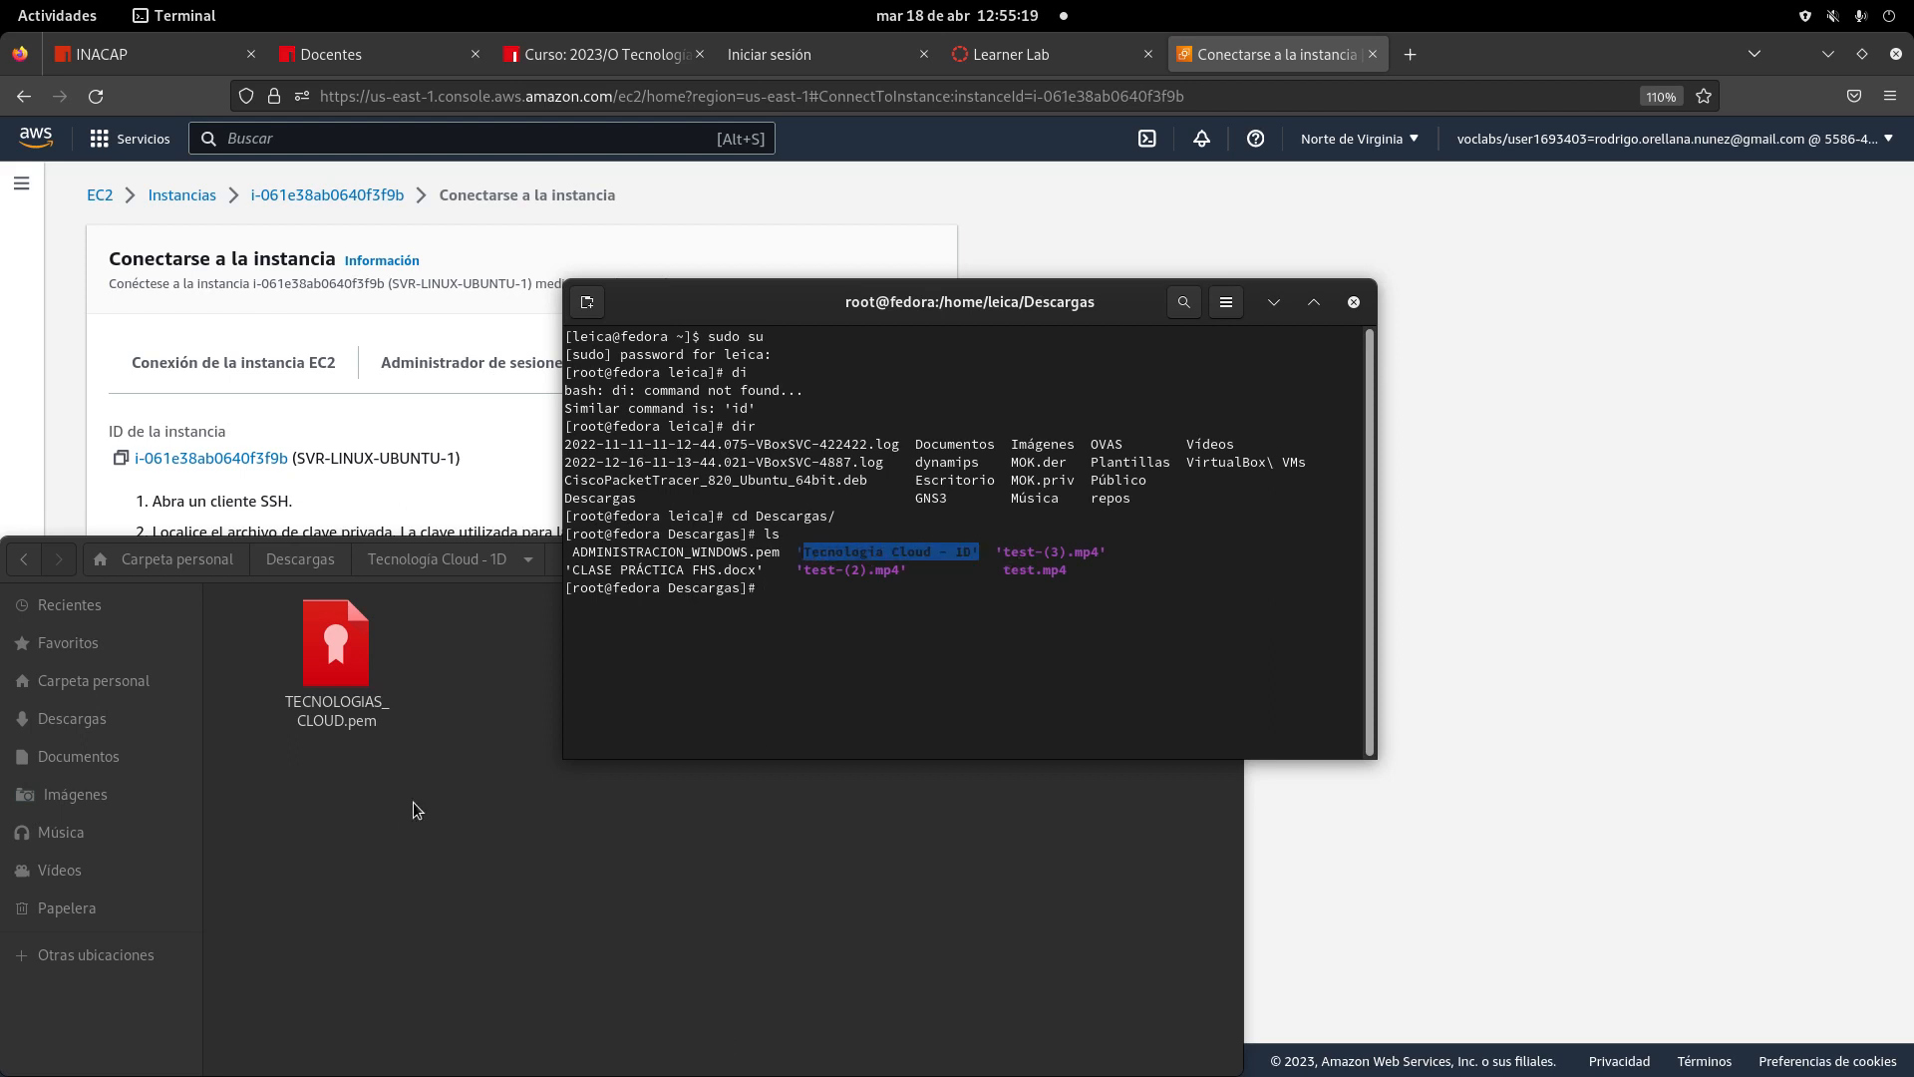
pyautogui.click(435, 608)
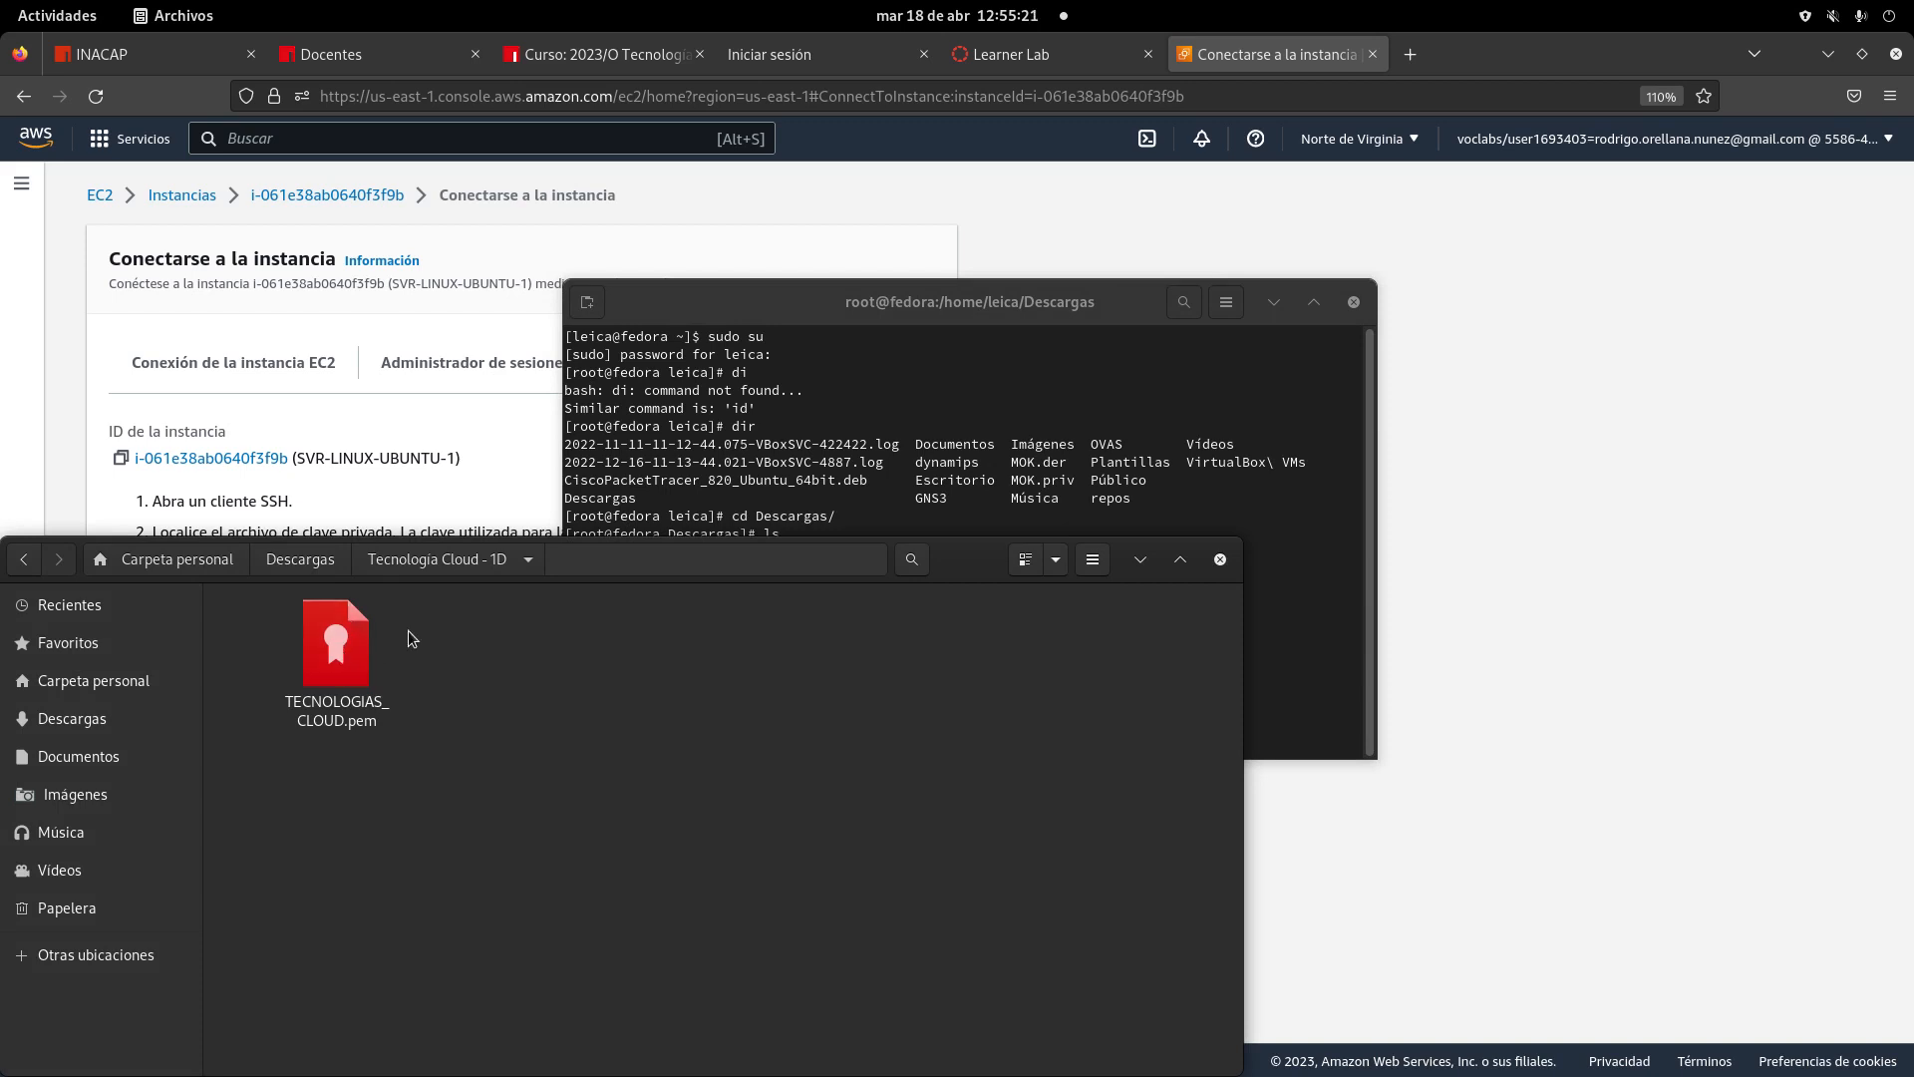
pyautogui.rightClick(362, 602)
pyautogui.press('Escape')
pyautogui.click(300, 559)
pyautogui.doubleClick(787, 631)
pyautogui.hotkey('alt', 'Tab')
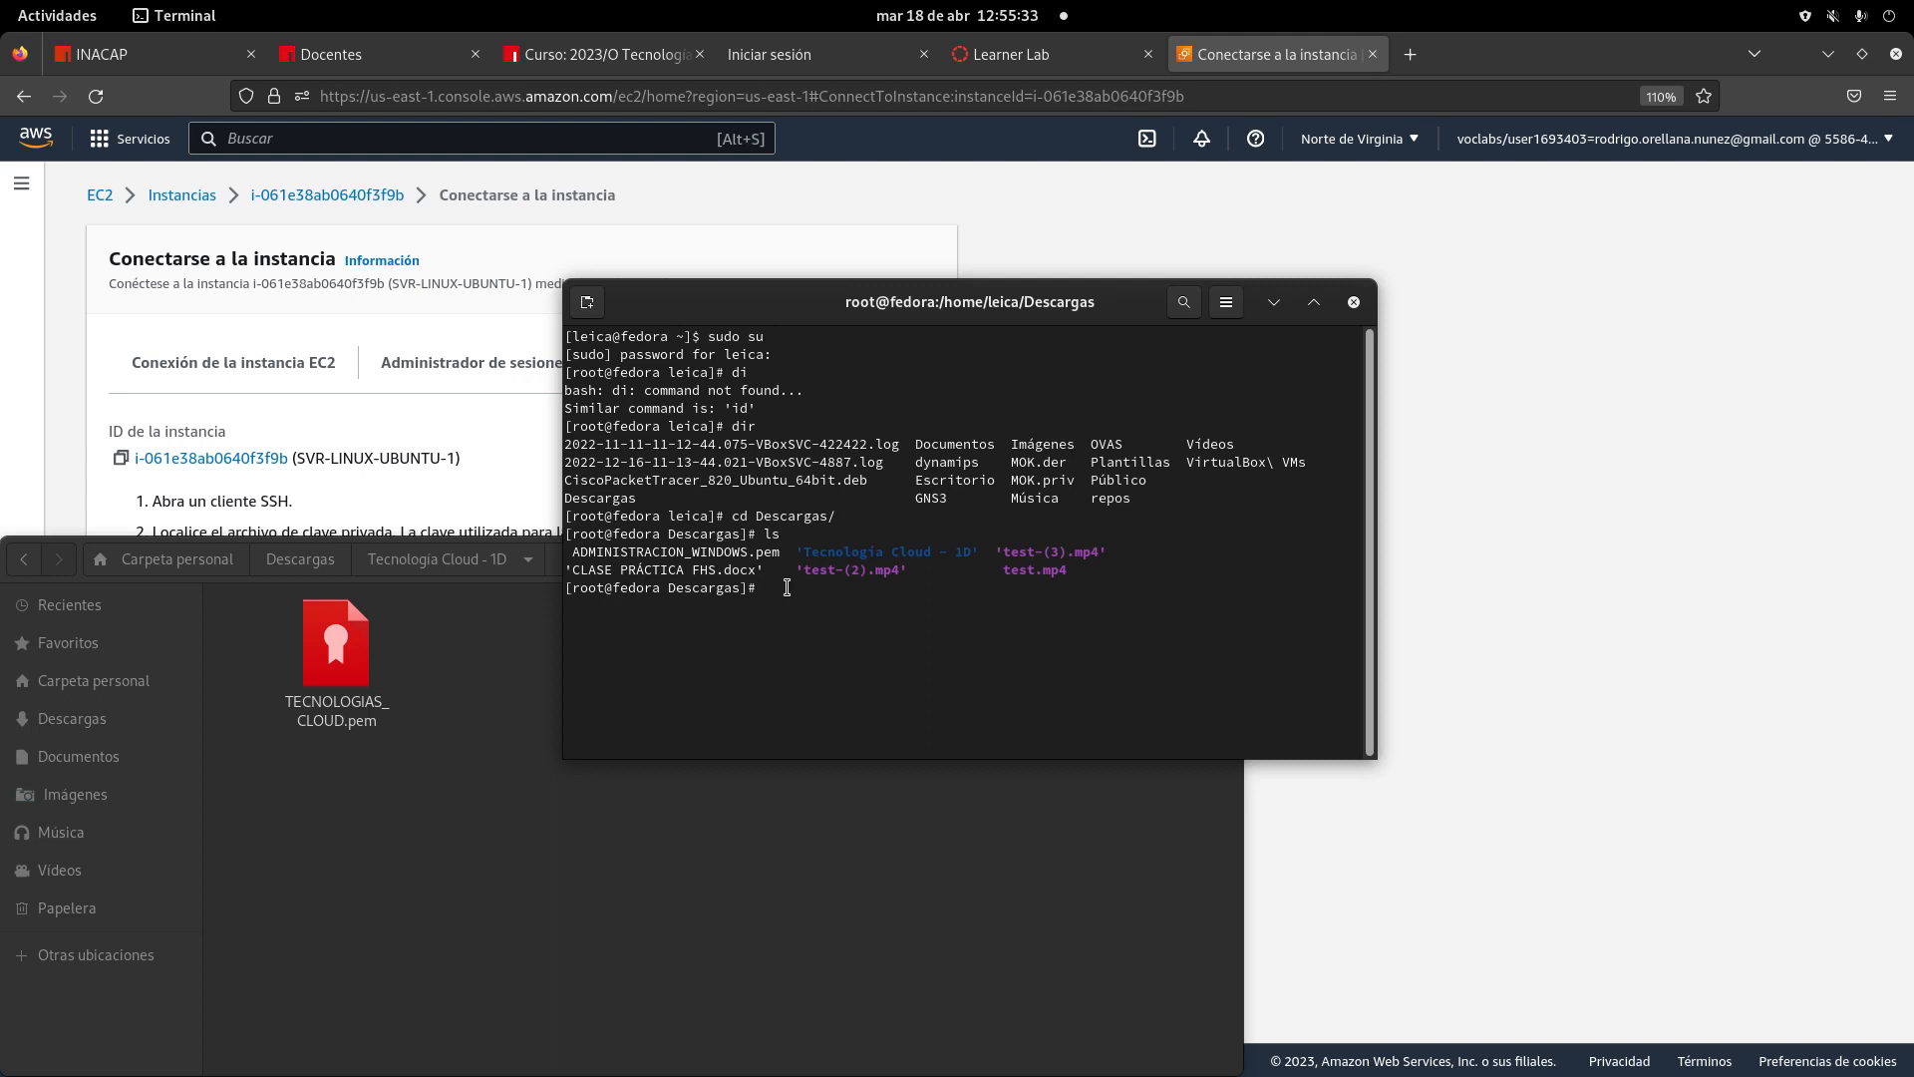
# - Back in the Terminal, change into the Tecnologia Cloud - 1D folder and list its contents with ls
pyautogui.click(1226, 52)
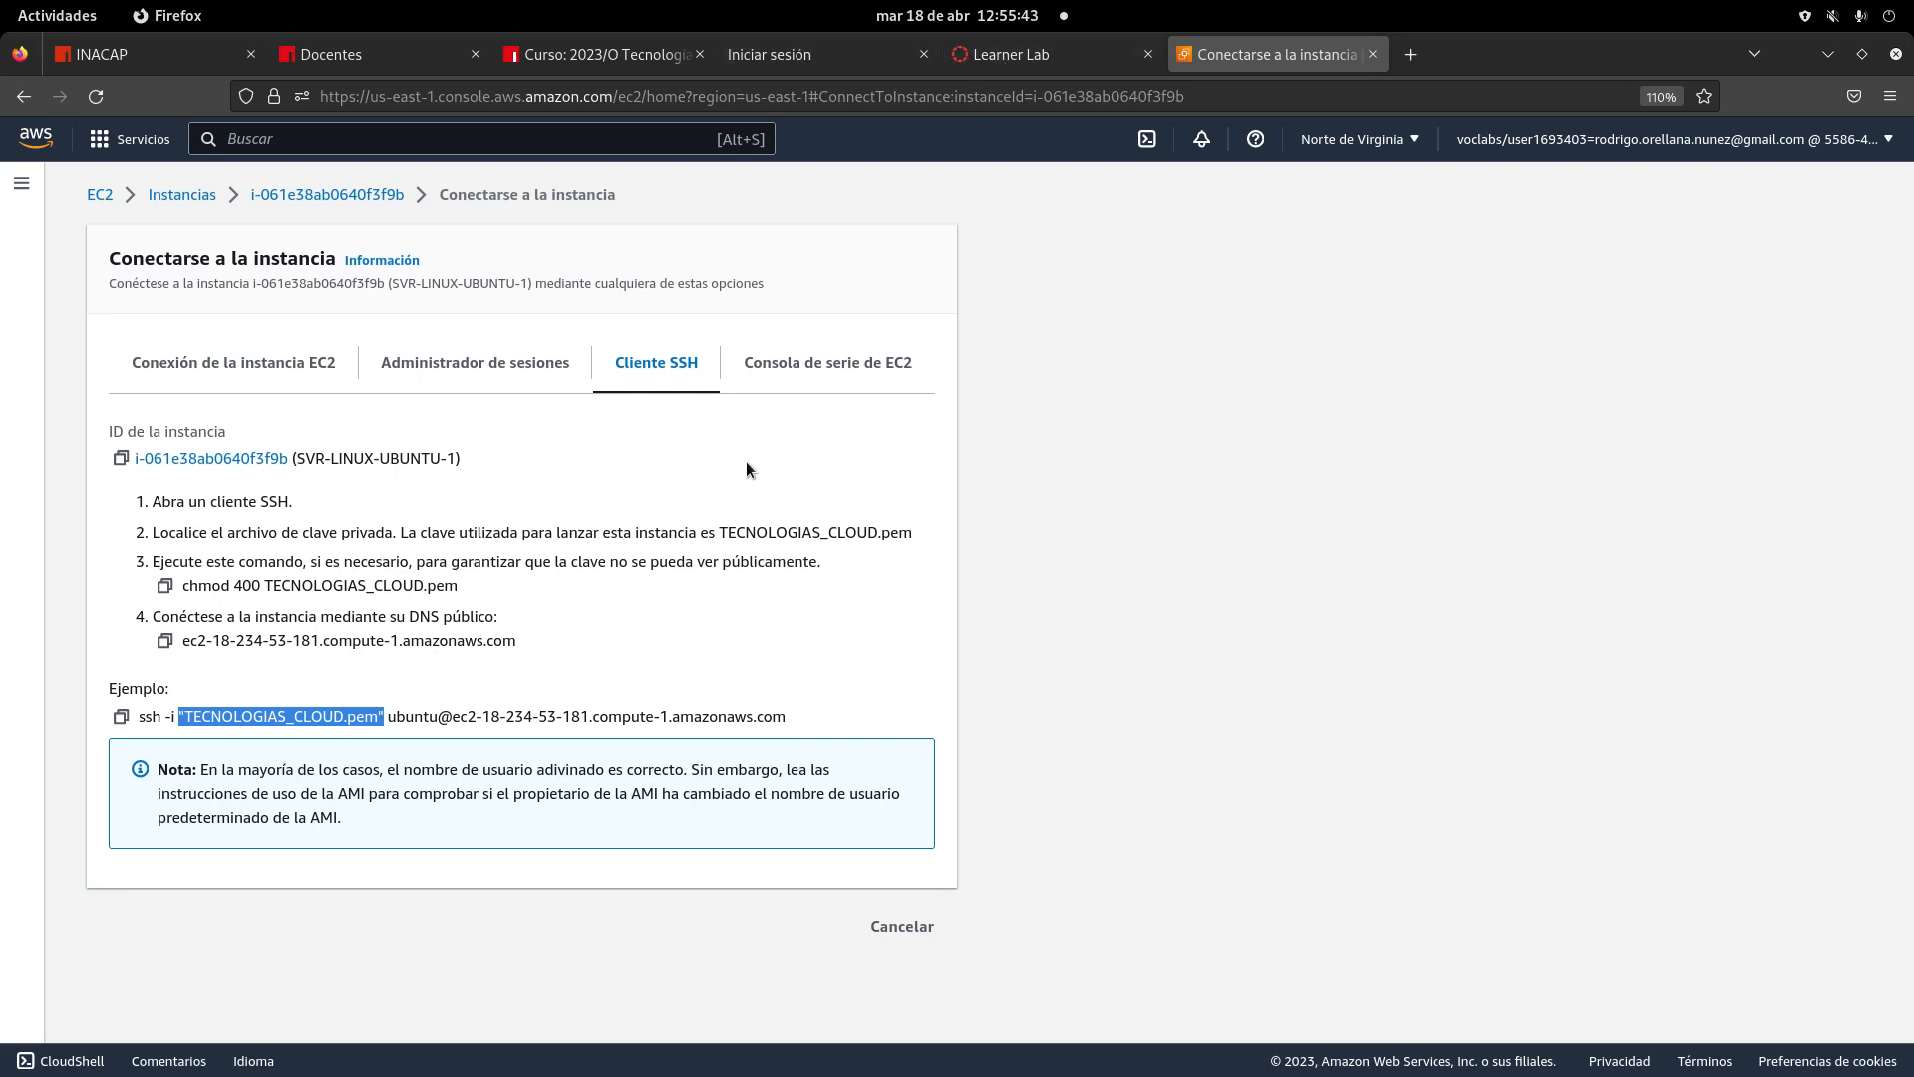
pyautogui.click(60, 16)
pyautogui.click(1196, 499)
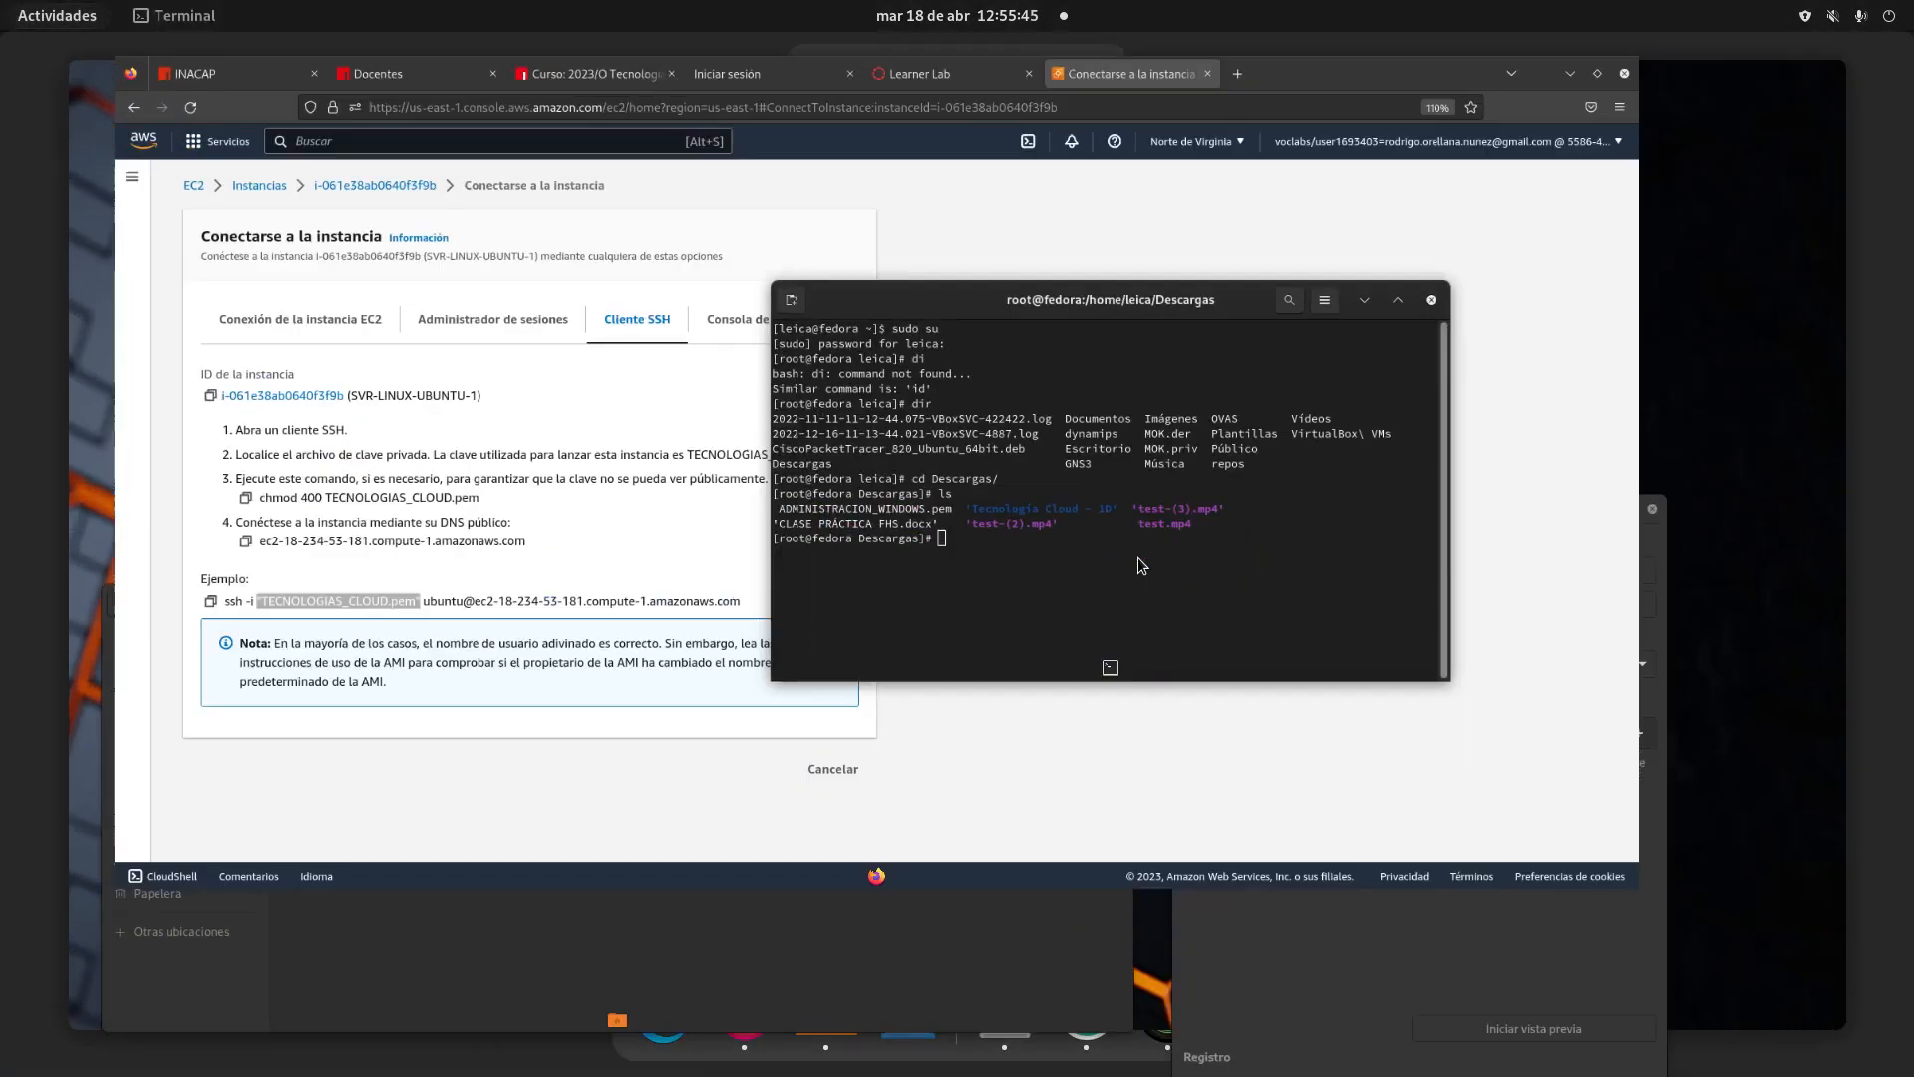
pyautogui.write('cd t')
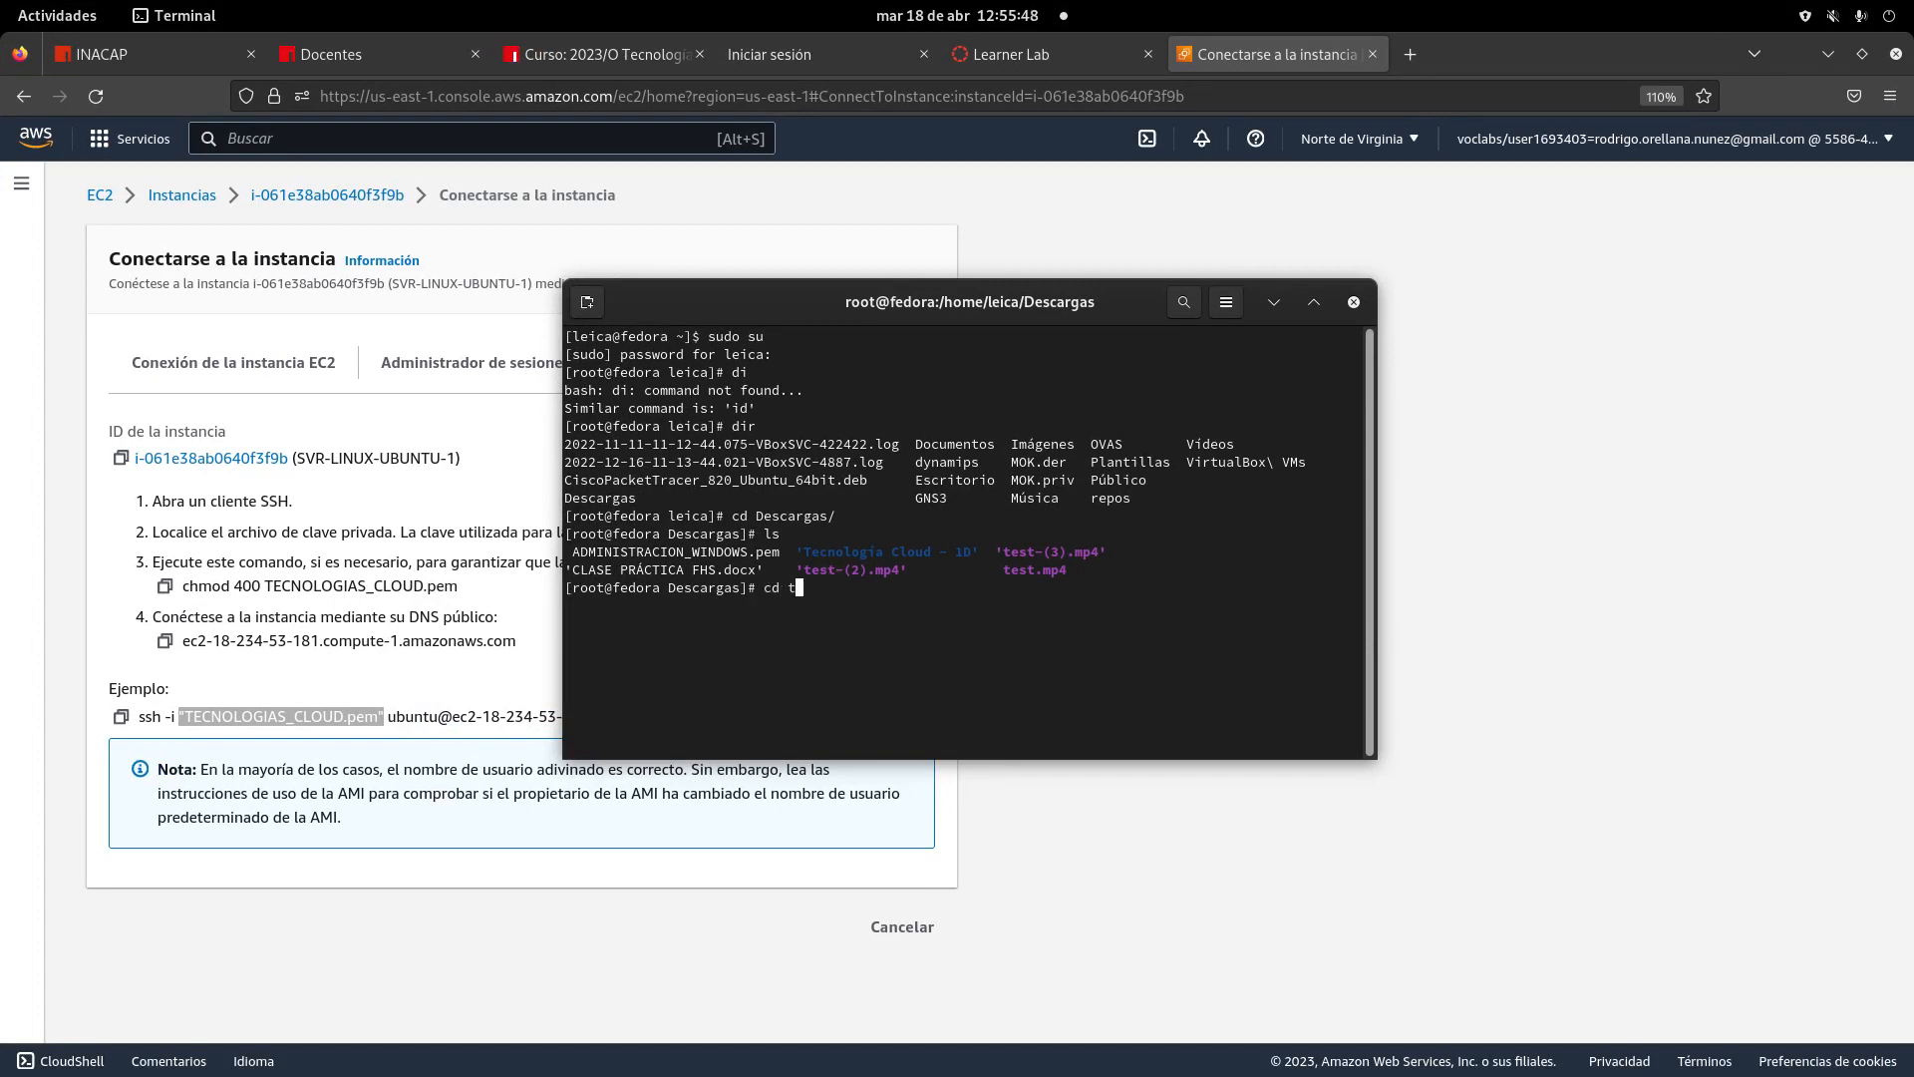
pyautogui.press('BackSpace')
pyautogui.write('T')
pyautogui.press('Tab')
pyautogui.press('Return')
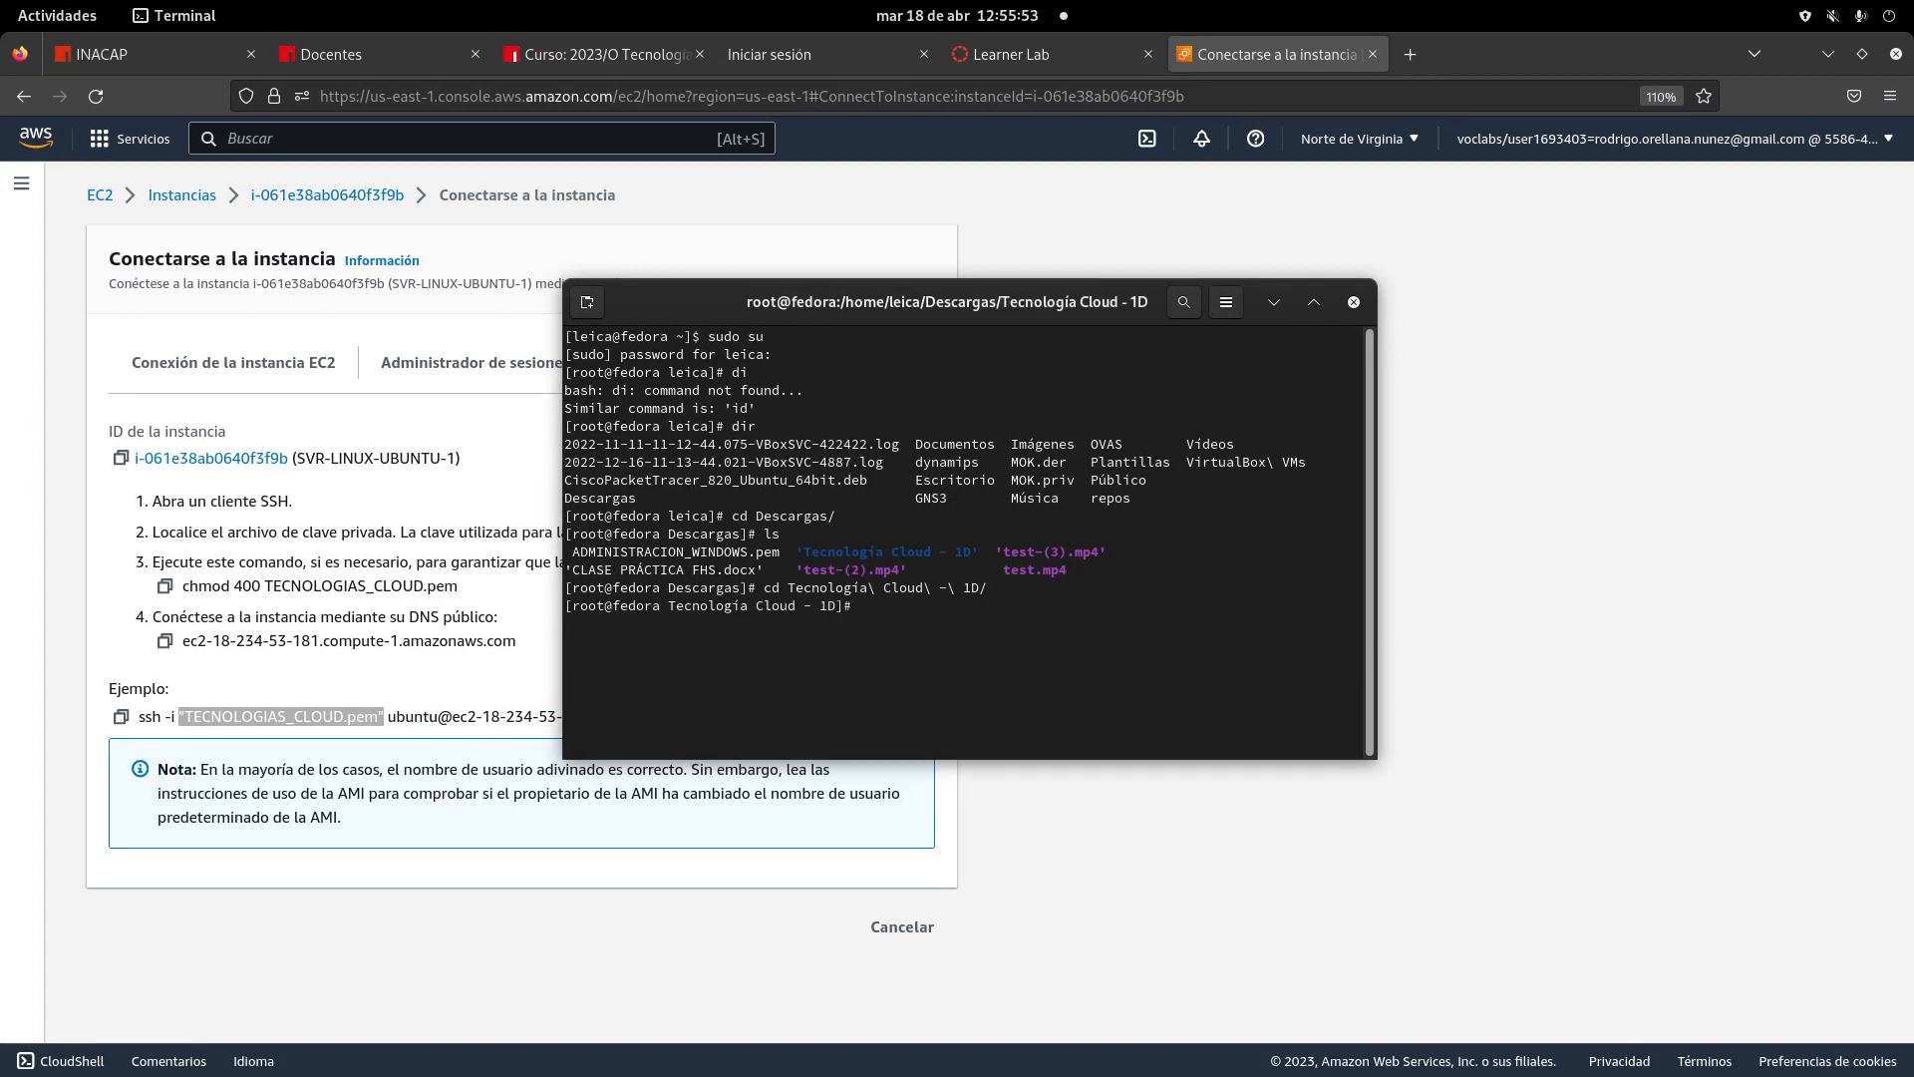
pyautogui.write('ls')
pyautogui.press('Return')
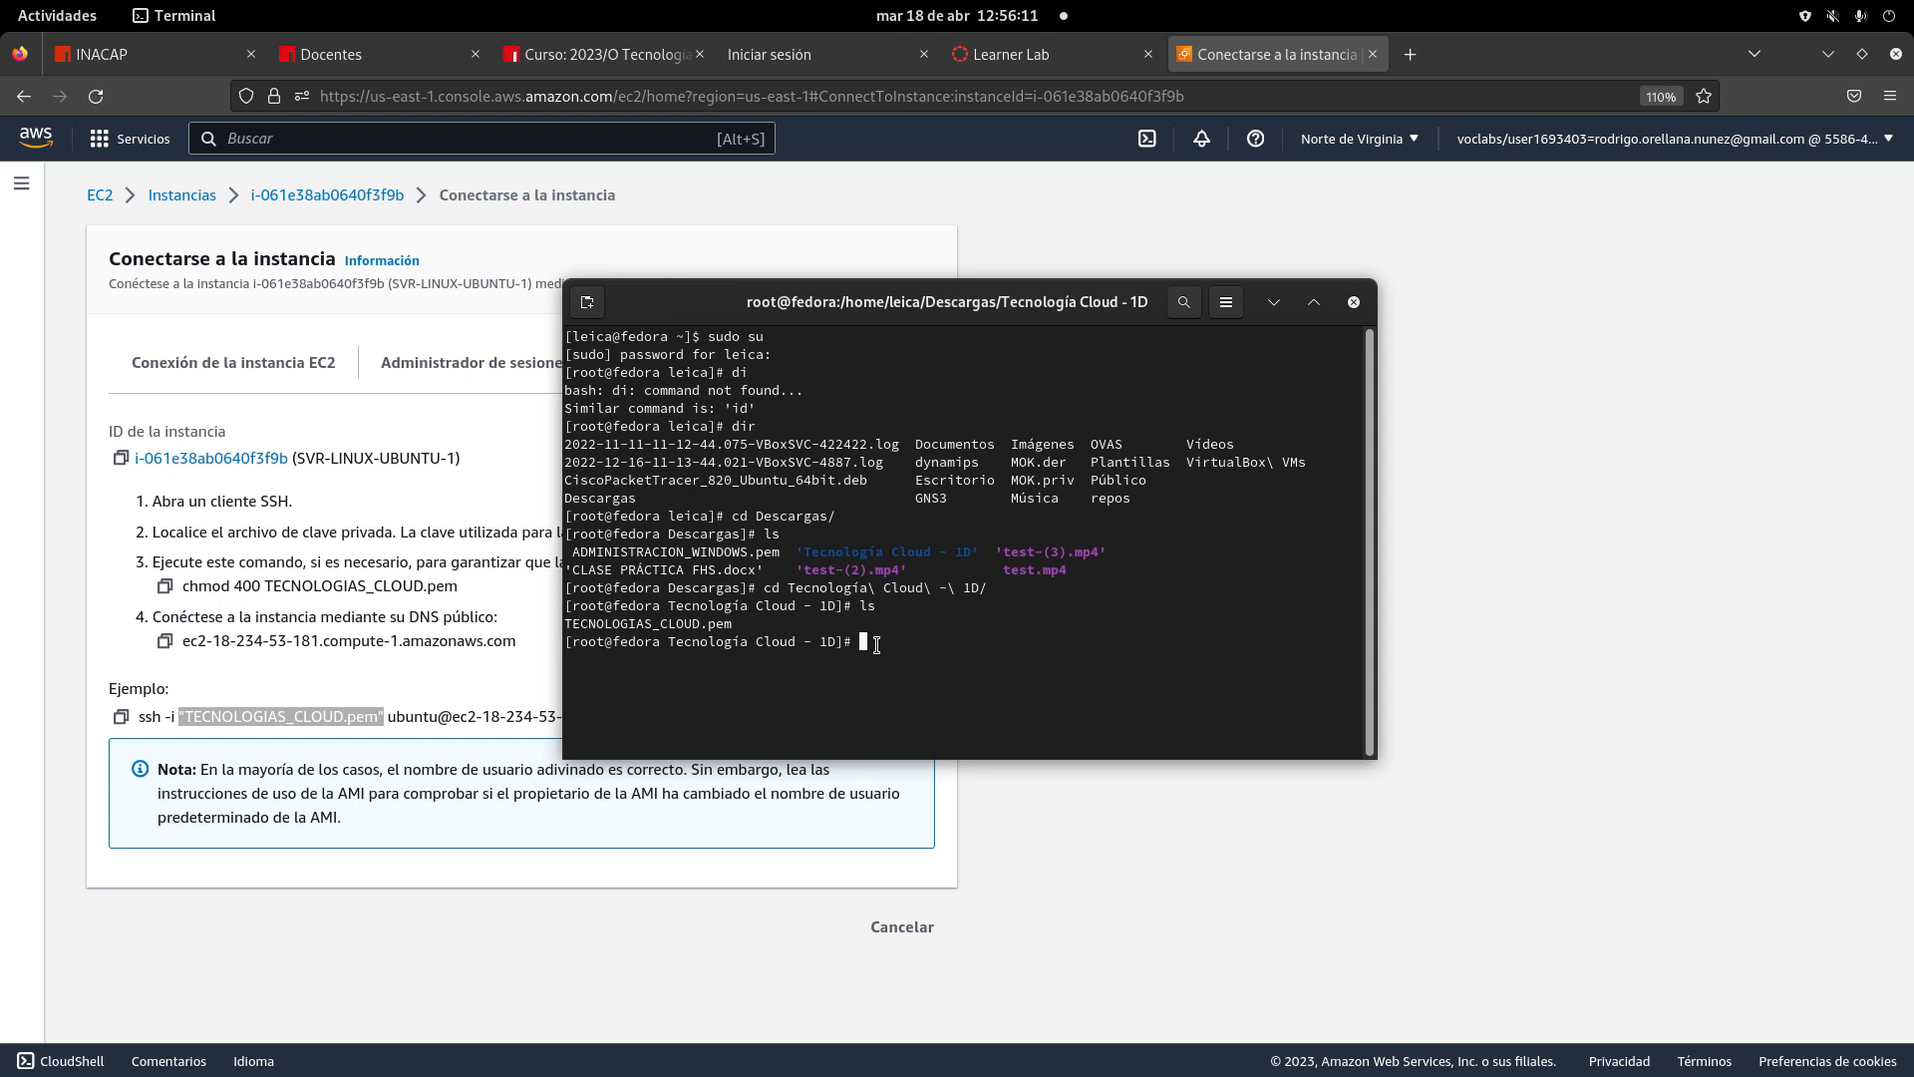
# - Set the permissions of TECNOLOGIAS_CLOUD.pem to 777 with chmod
pyautogui.write('chmod')
pyautogui.write(' 777 ')
pyautogui.write('TE')
pyautogui.press('Tab')
pyautogui.press('Return')
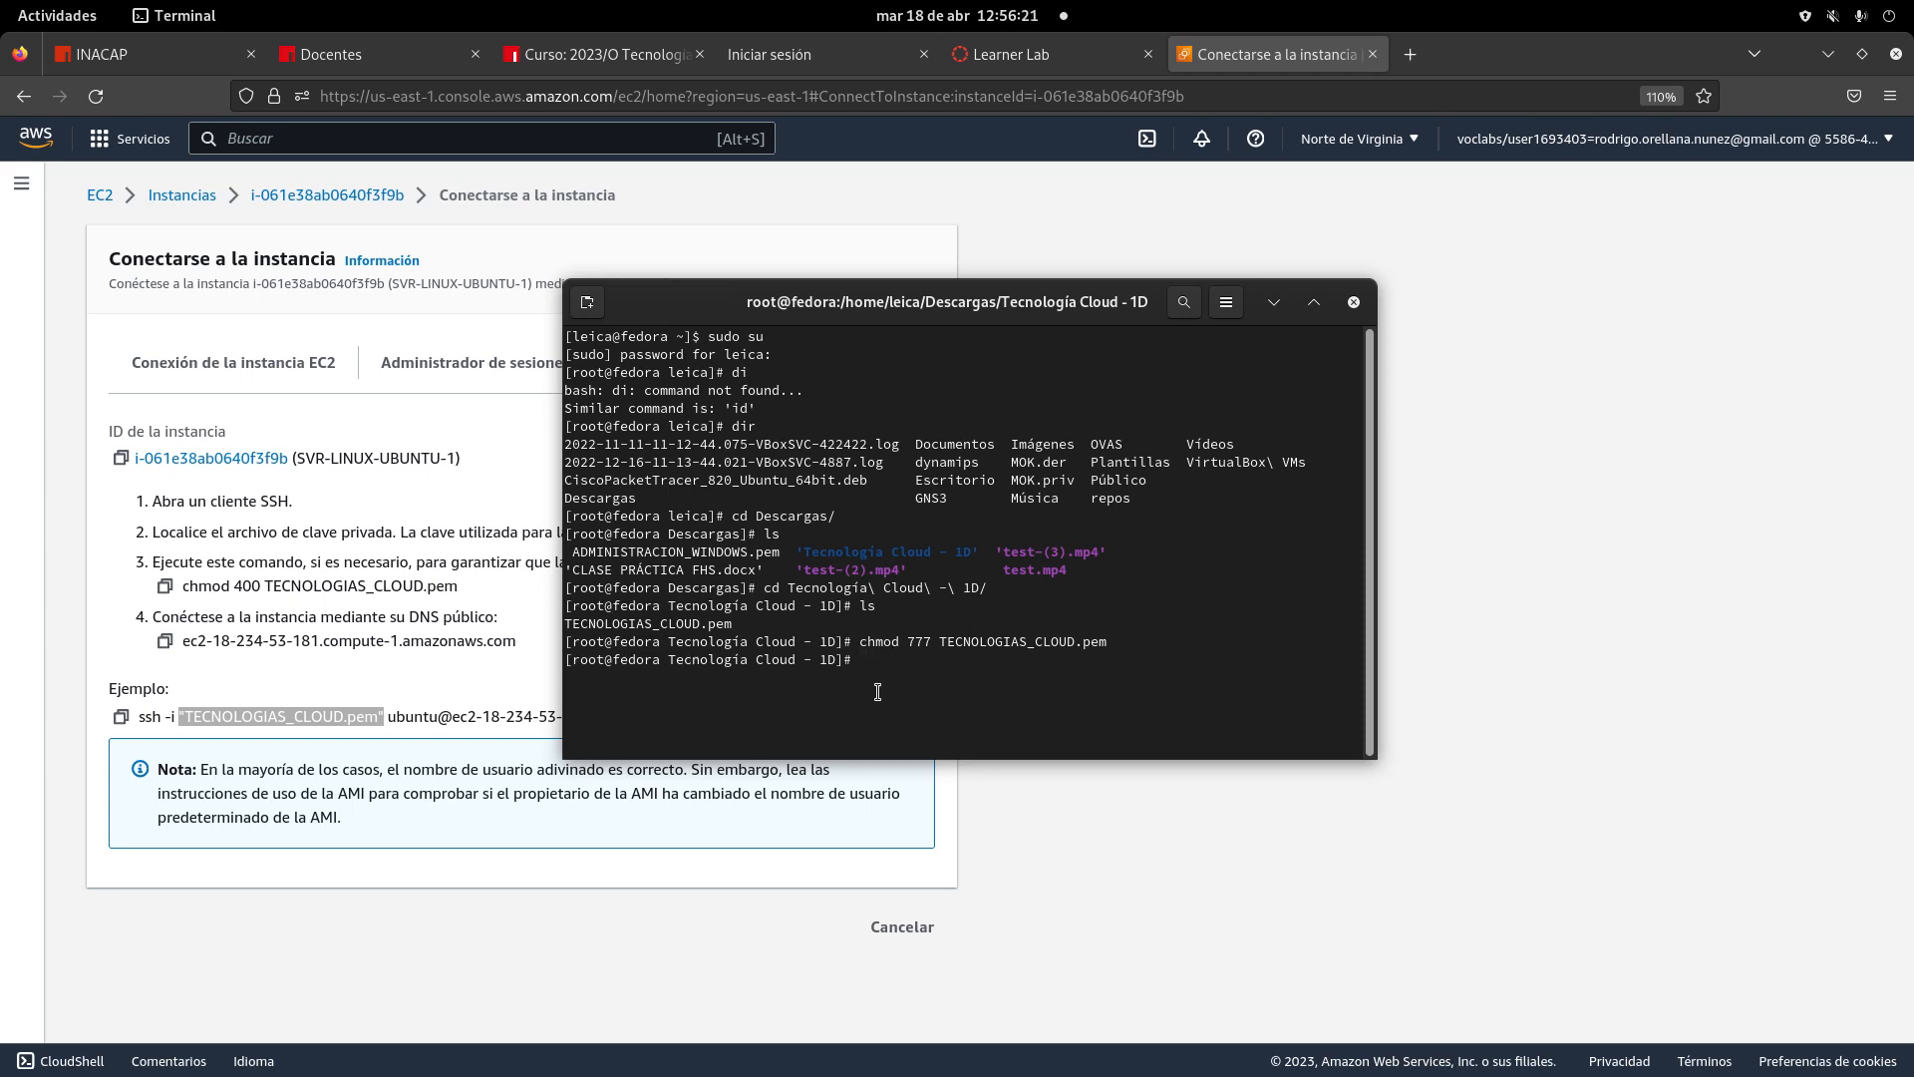
# - List the folder in detail with ls -als and examine the permissions of TECNOLOGIAS_CLOUD.pem
pyautogui.moveTo(1141, 646); pyautogui.dragTo(772, 643)
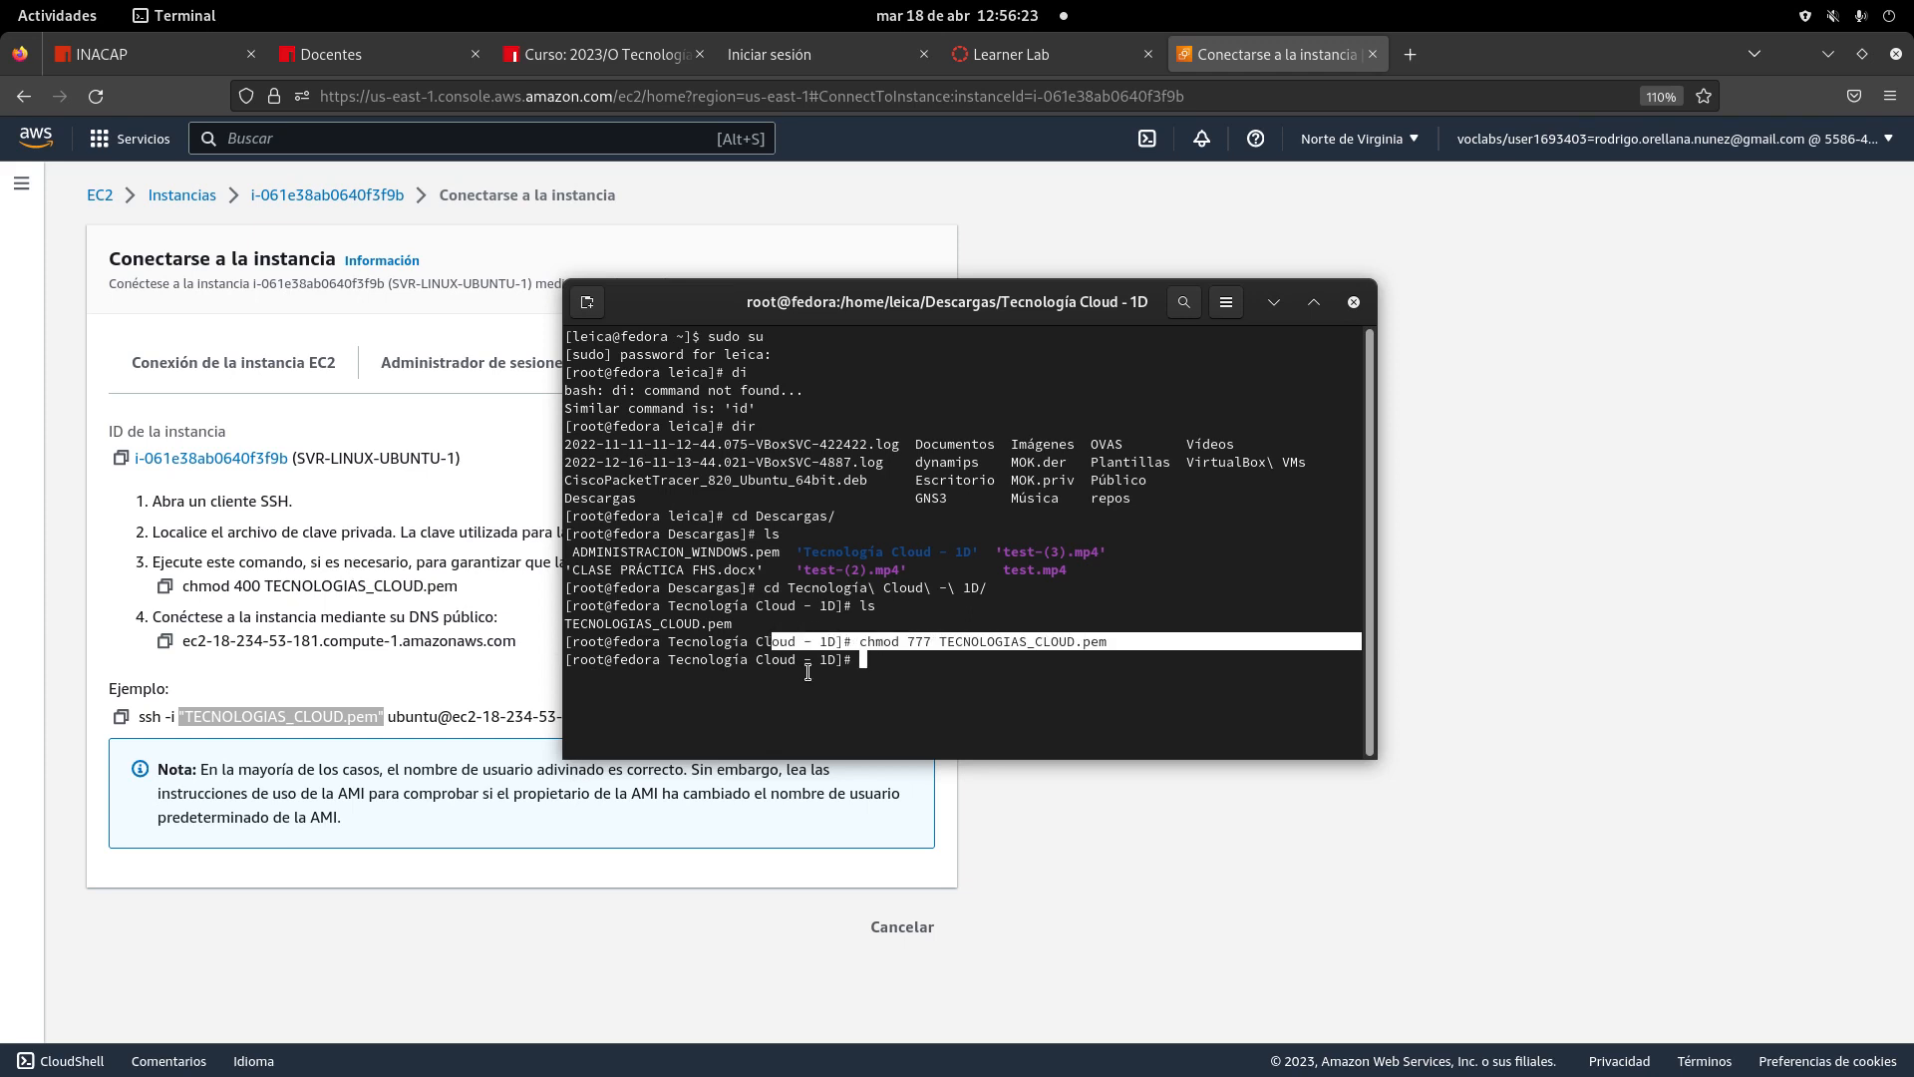
pyautogui.click(970, 666)
pyautogui.write('ls -als')
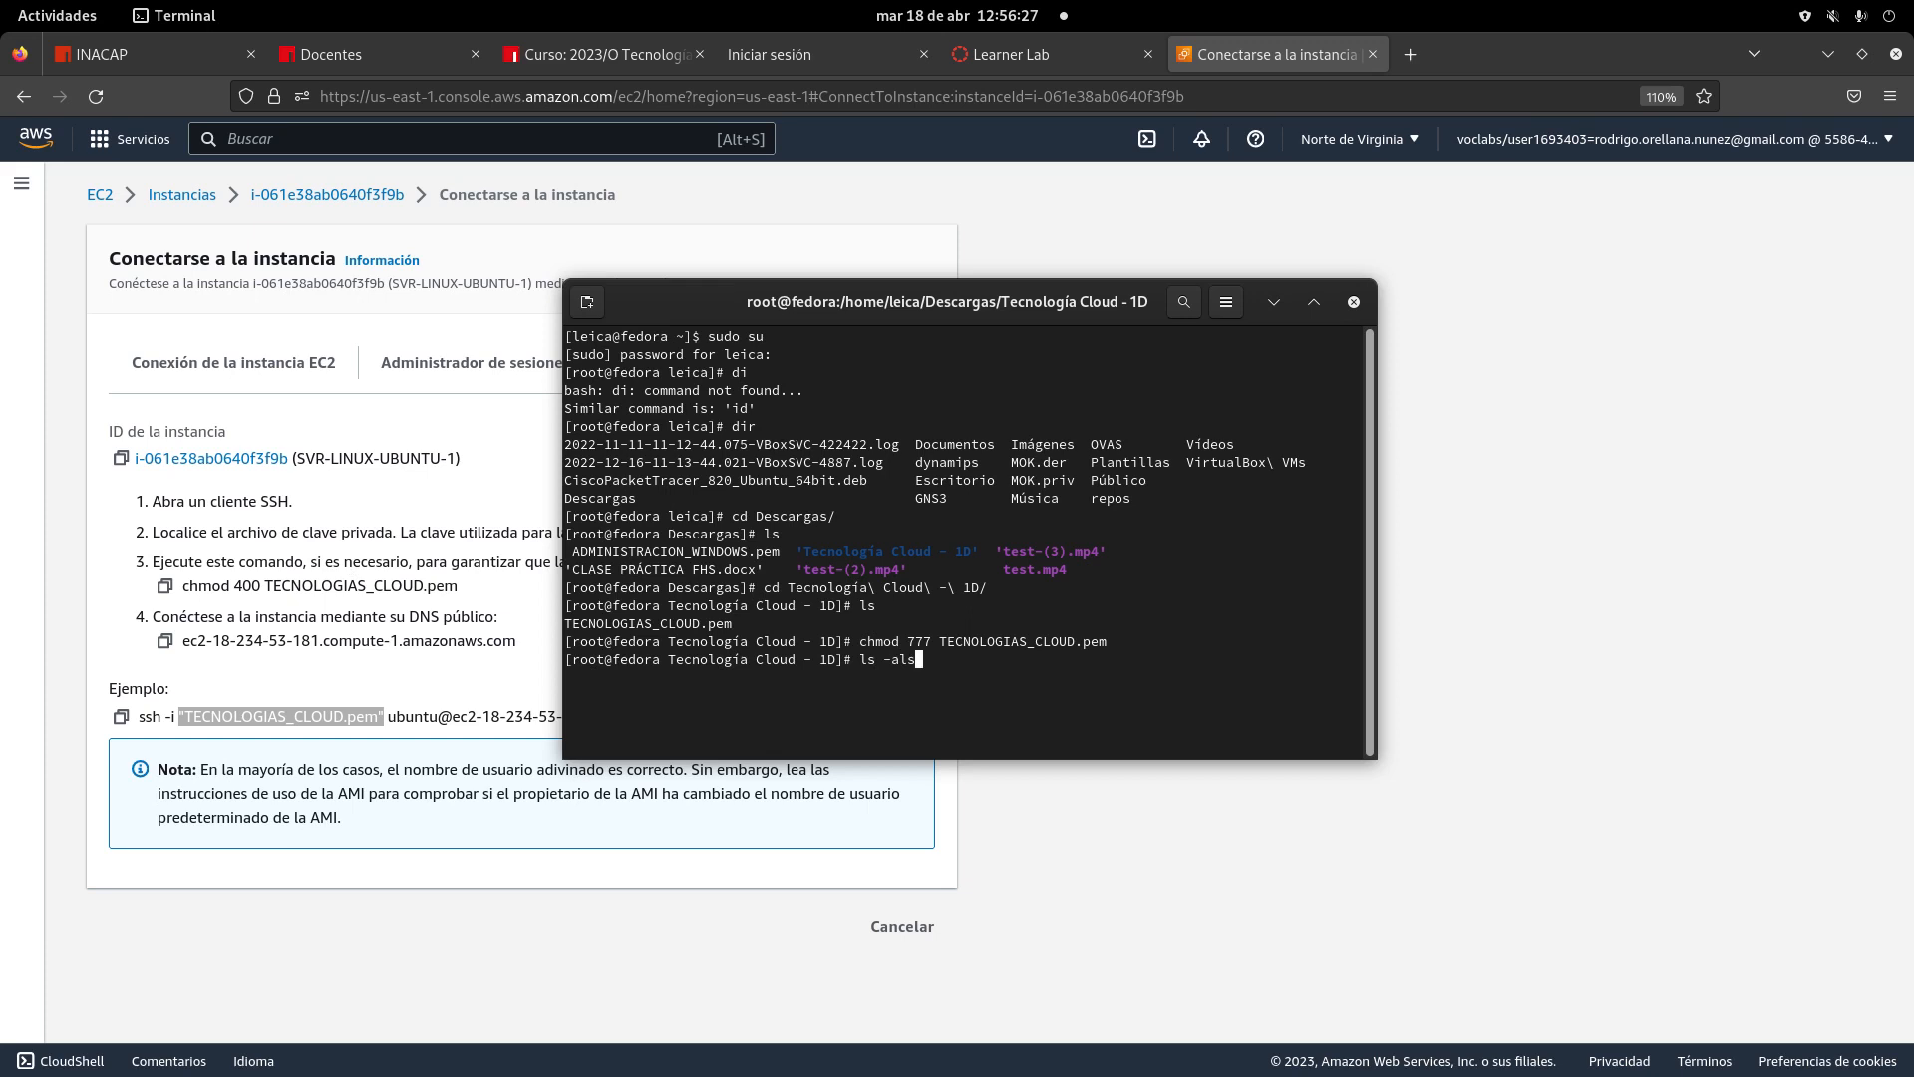
pyautogui.press('Return')
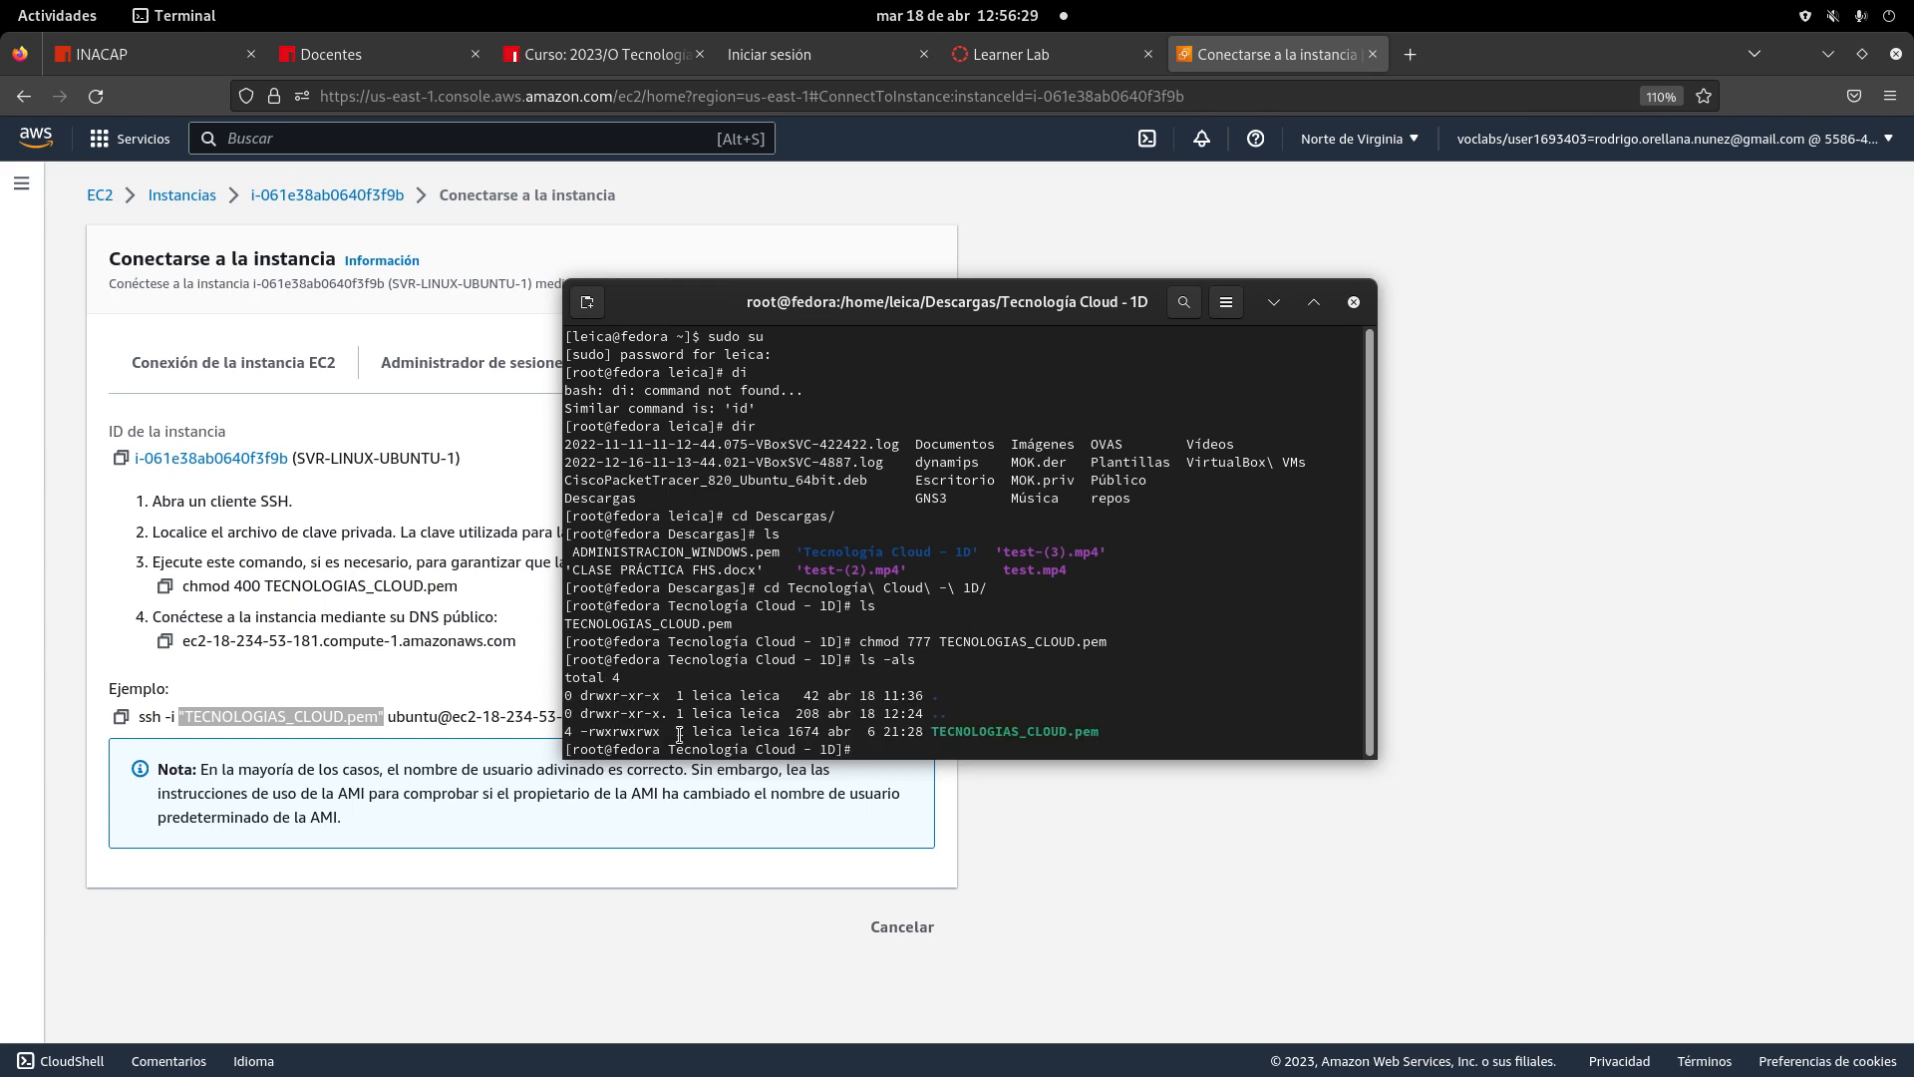
pyautogui.moveTo(670, 730); pyautogui.dragTo(579, 728)
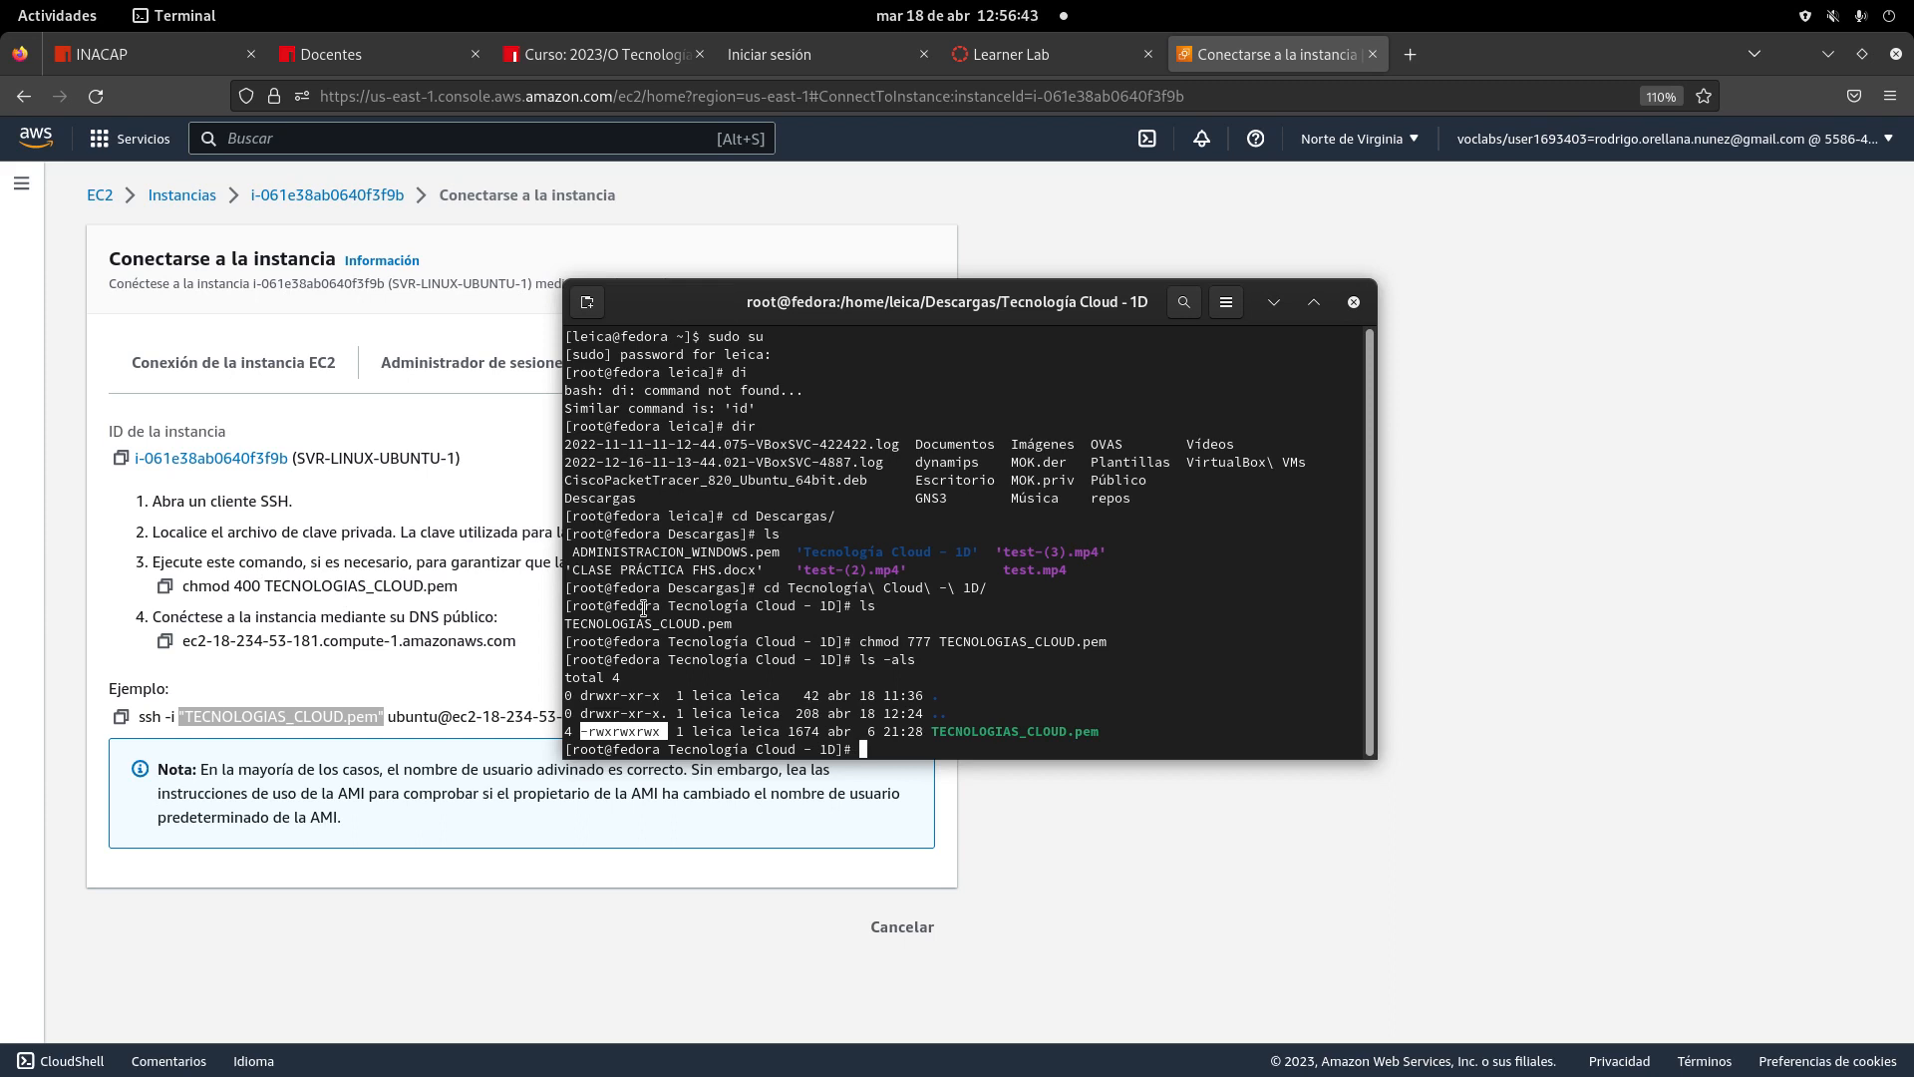
pyautogui.click(948, 734)
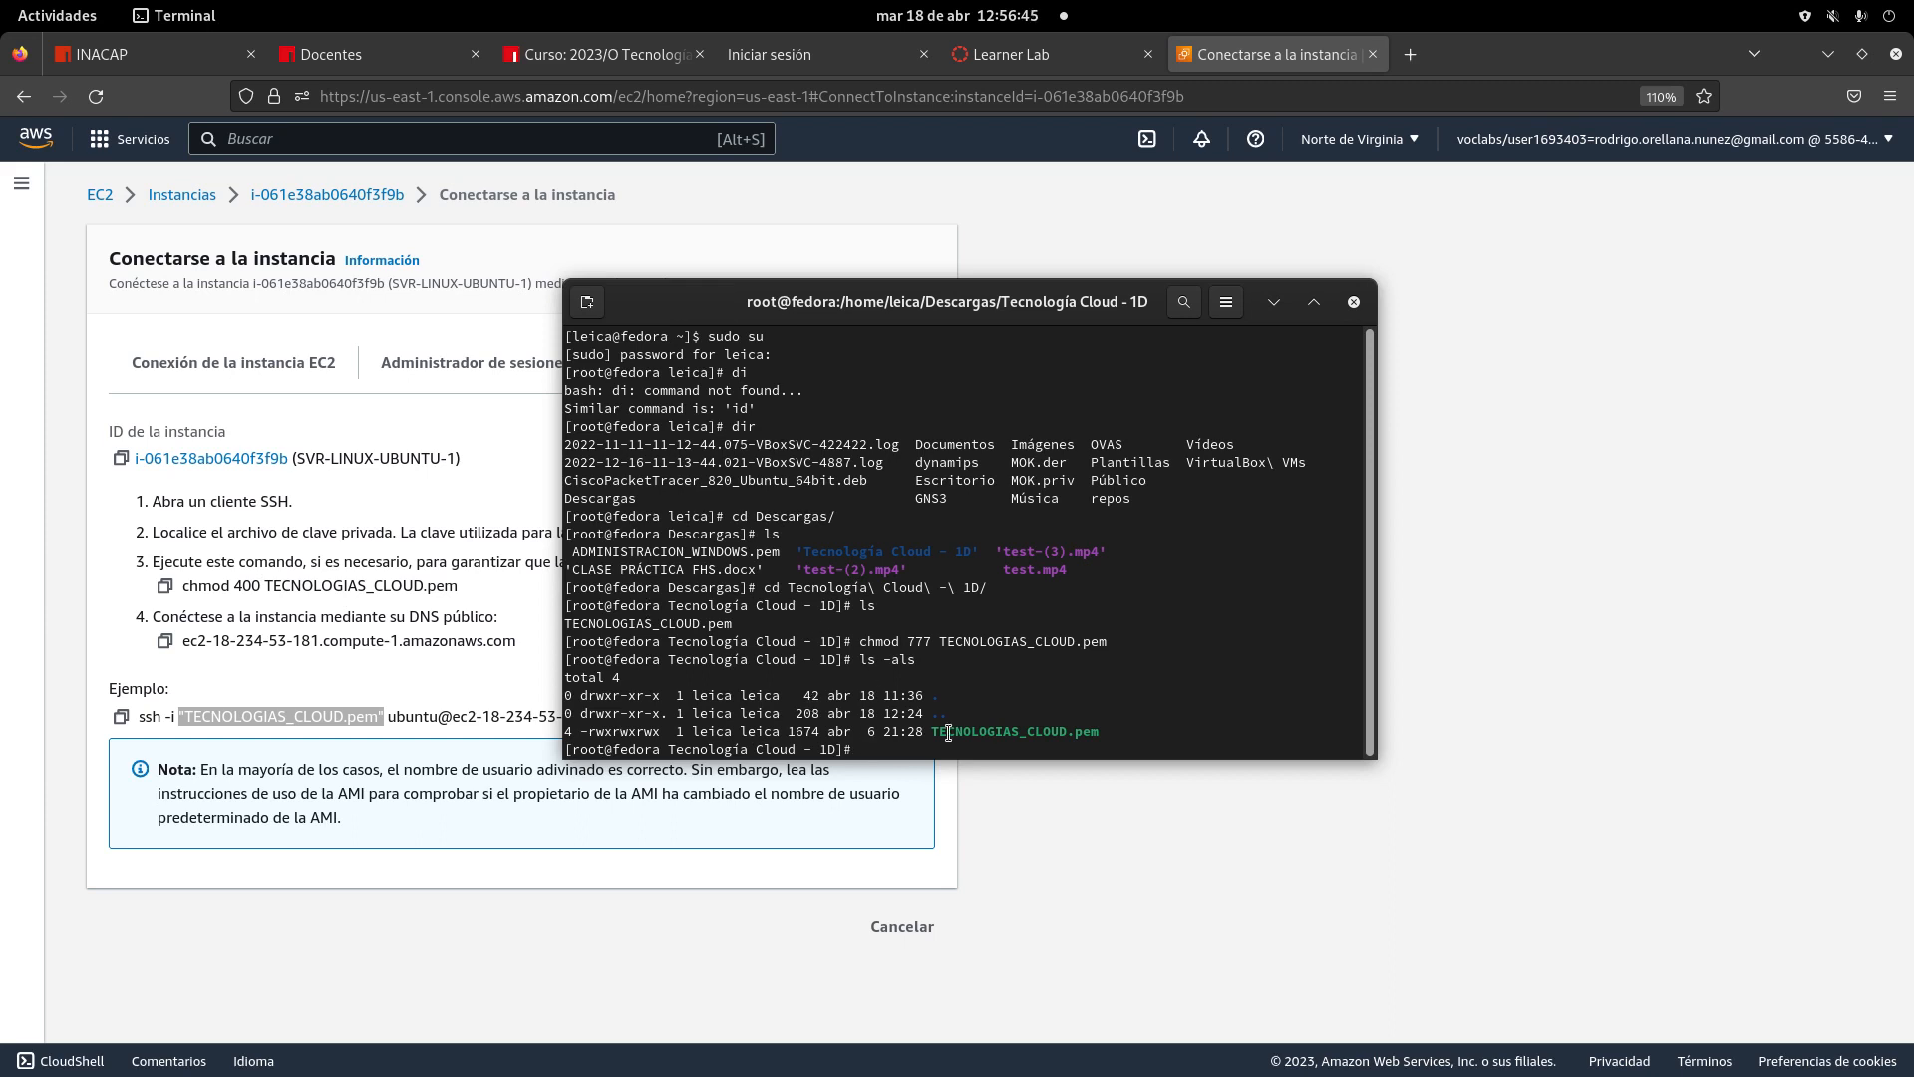
# - Copy the example SSH command for SVR-LINUX-UBUNTU-1 and run it in the Terminal, accepting the host key with yes
pyautogui.click(305, 670)
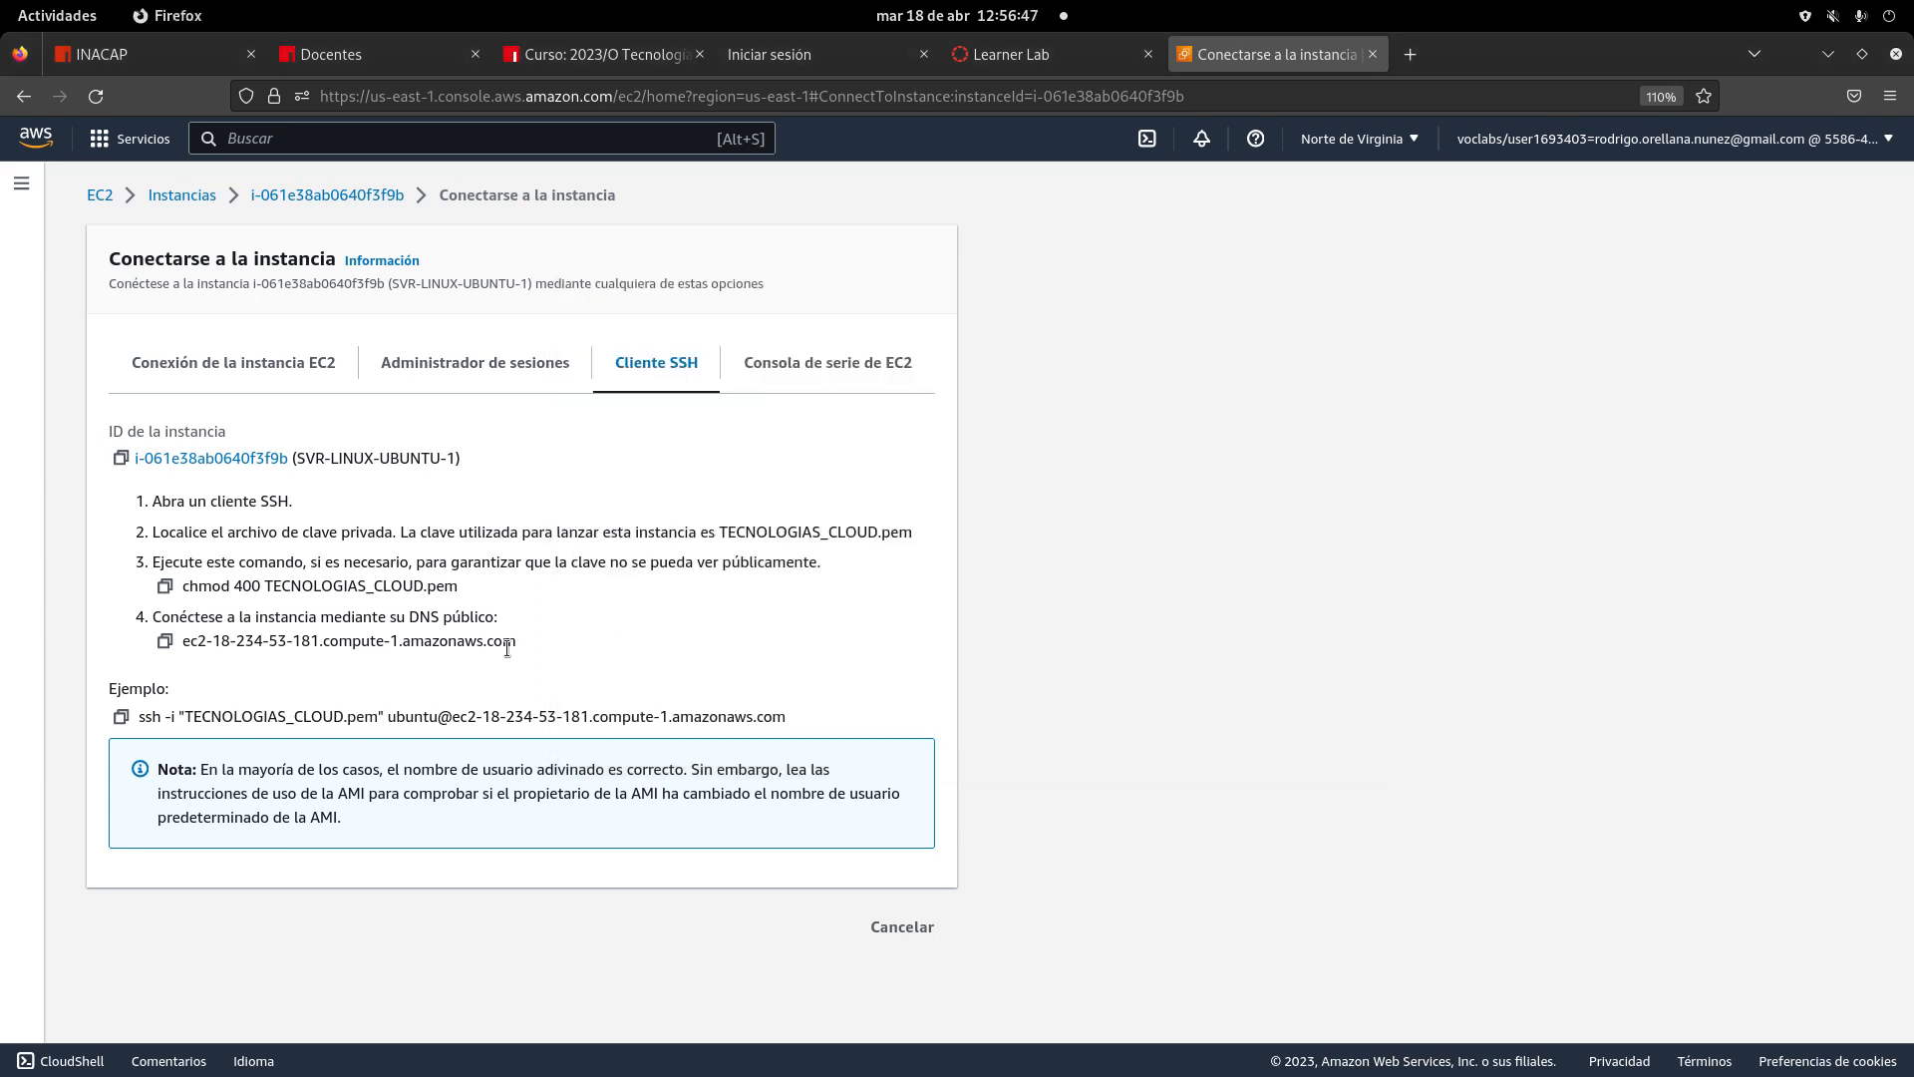
pyautogui.click(123, 718)
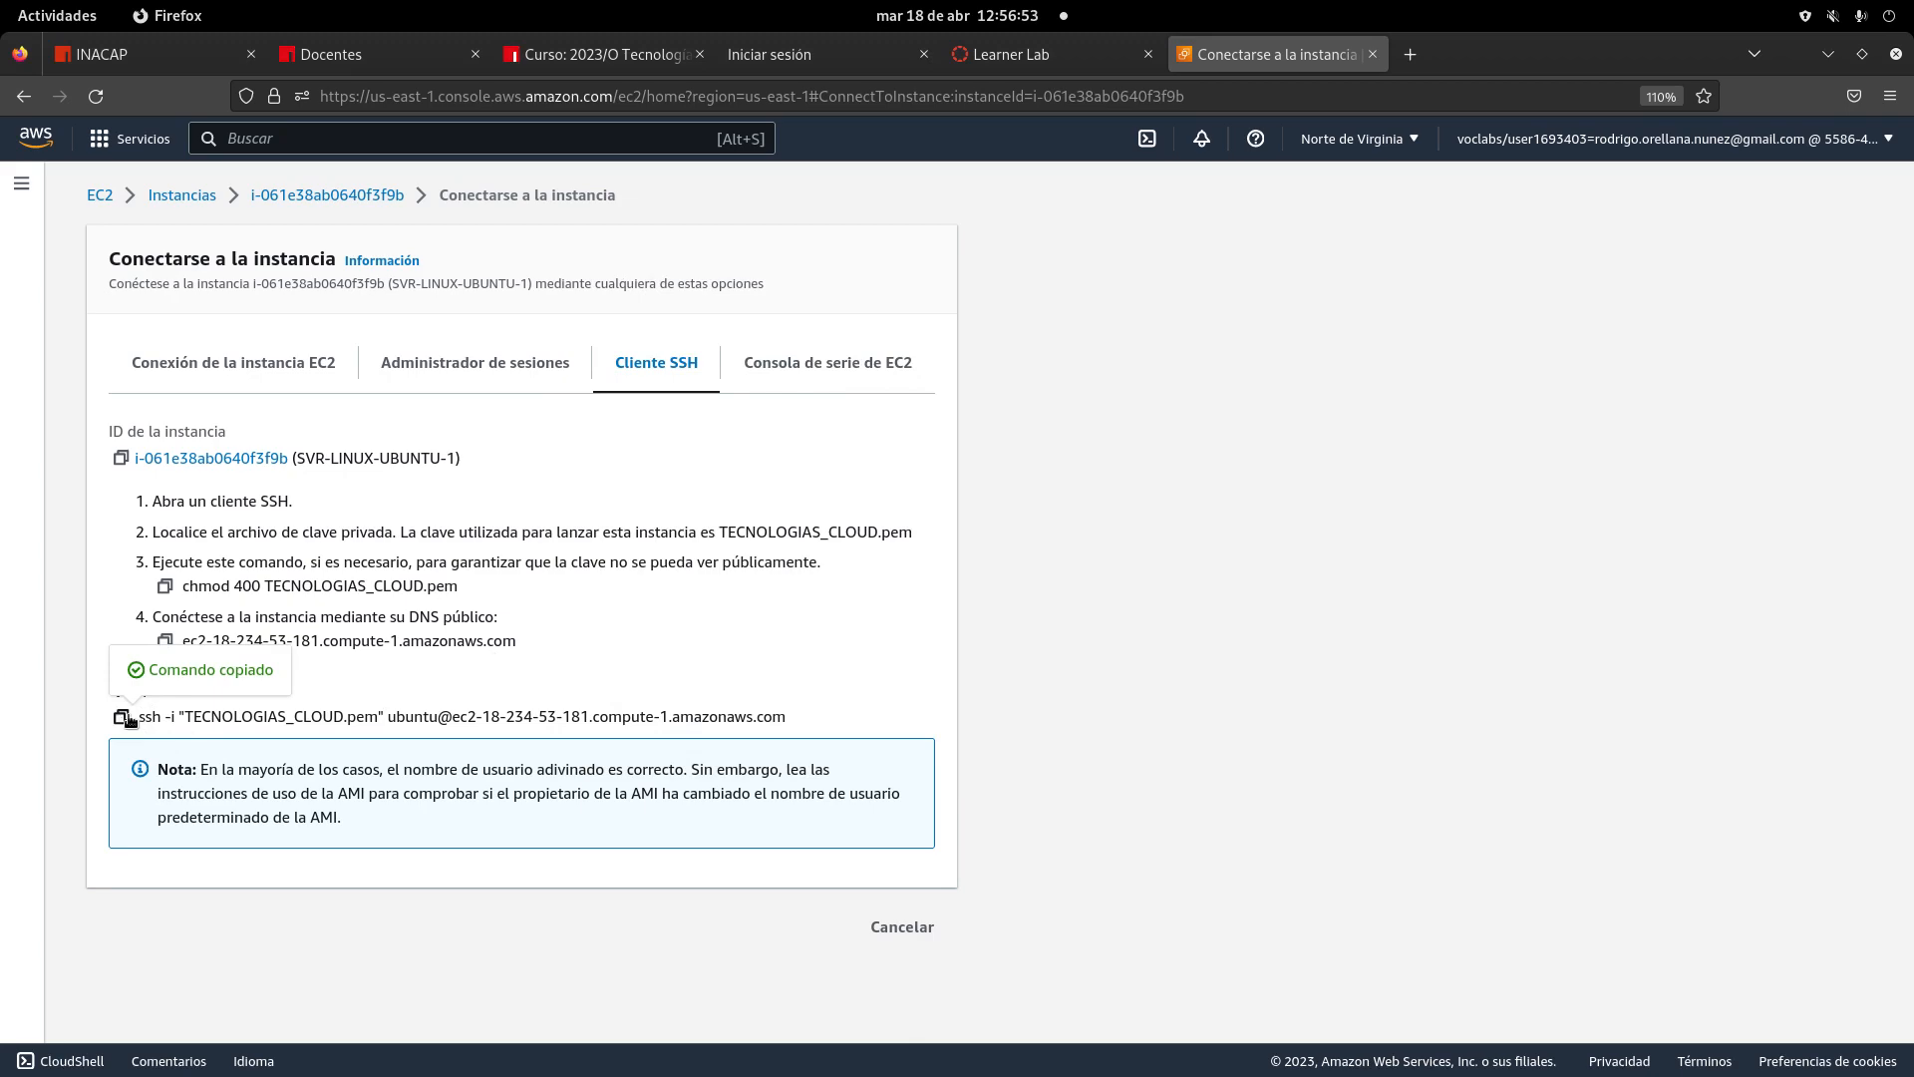
pyautogui.click(57, 15)
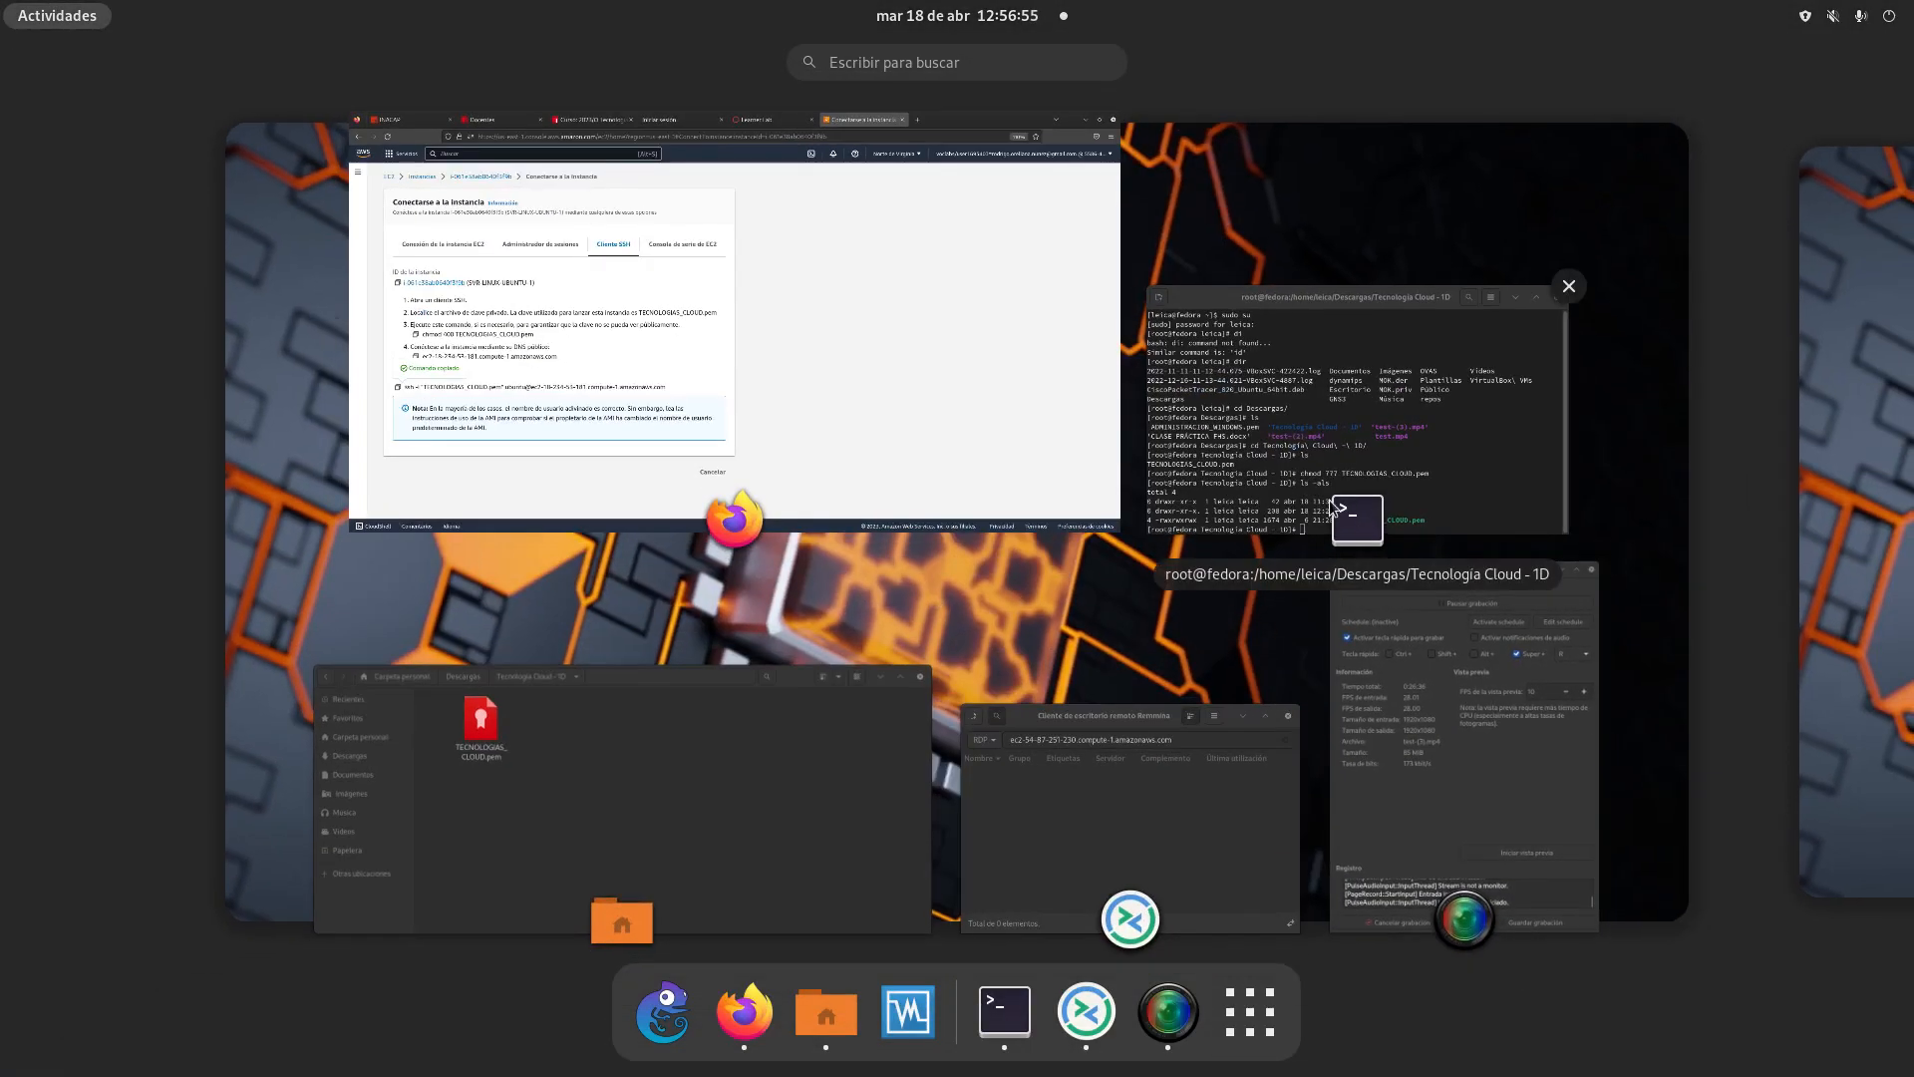
pyautogui.click(1362, 481)
pyautogui.rightClick(1043, 753)
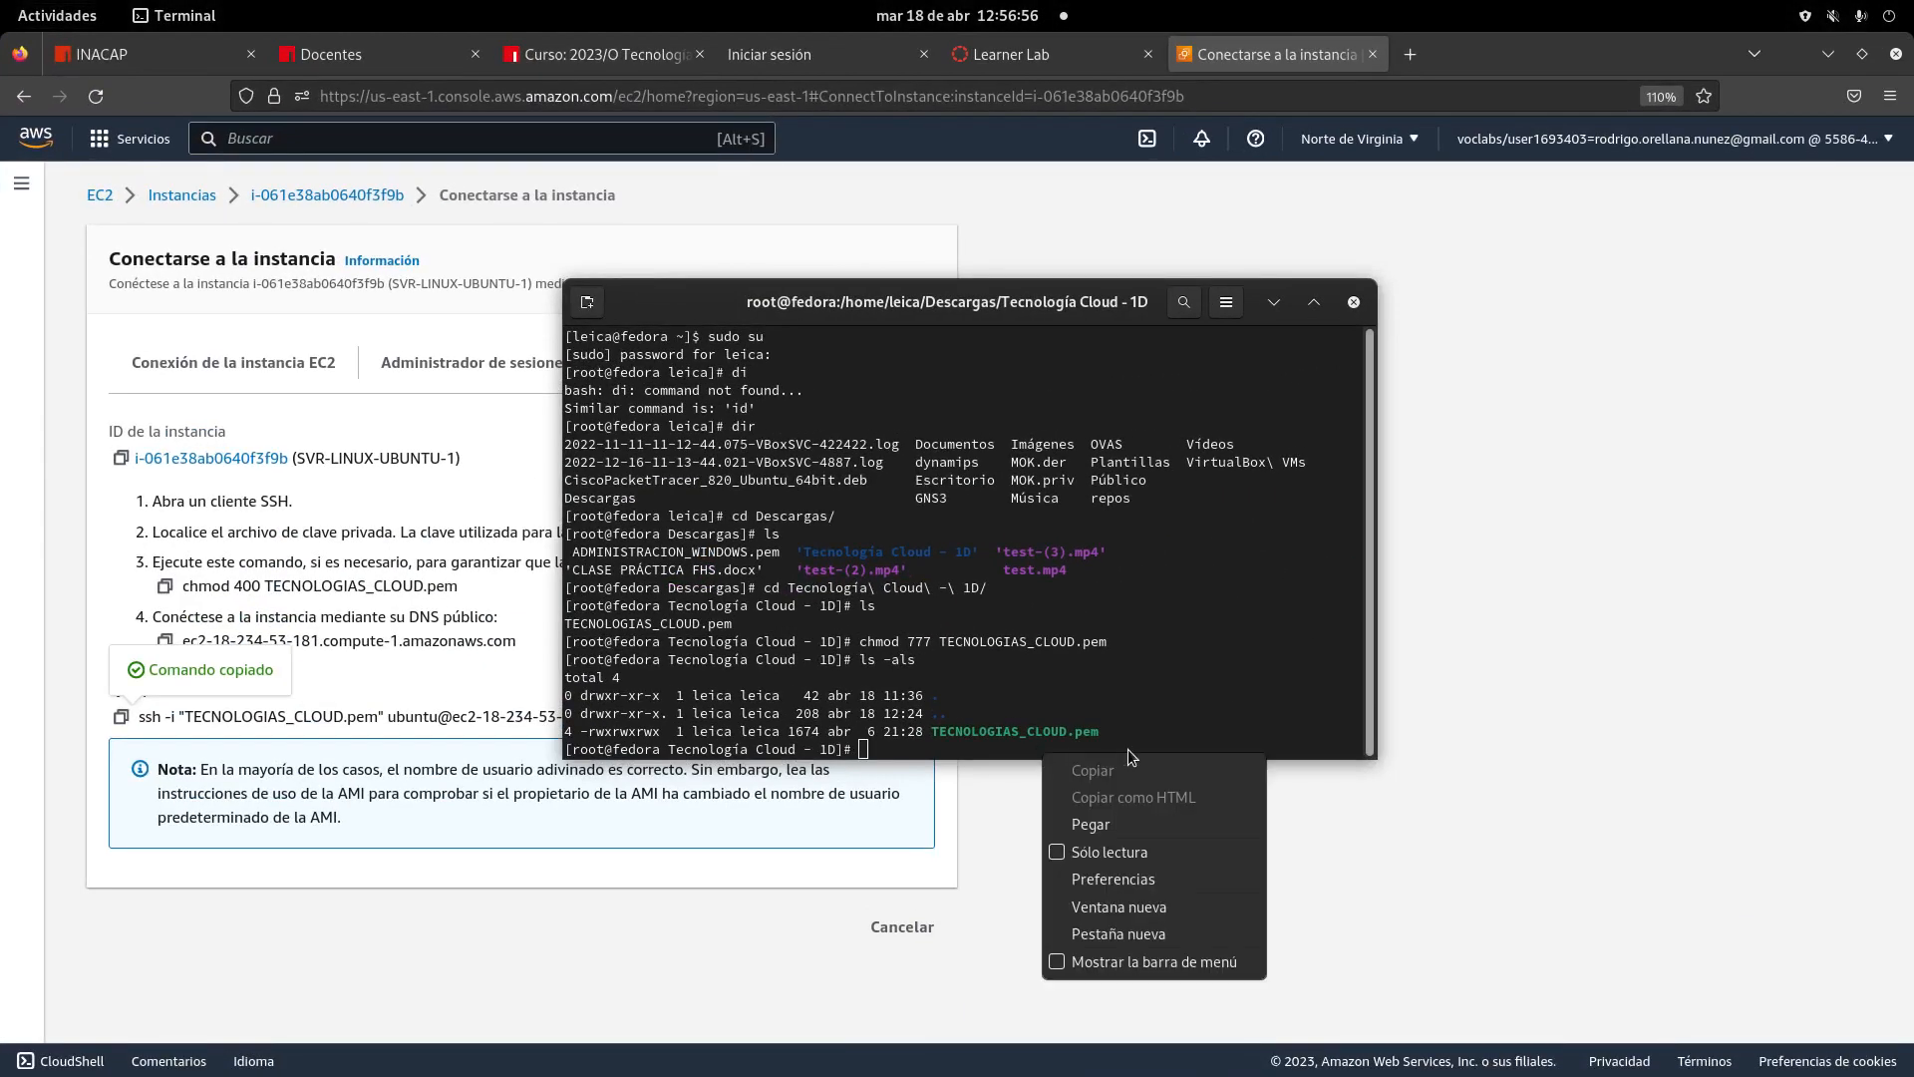
pyautogui.click(1158, 815)
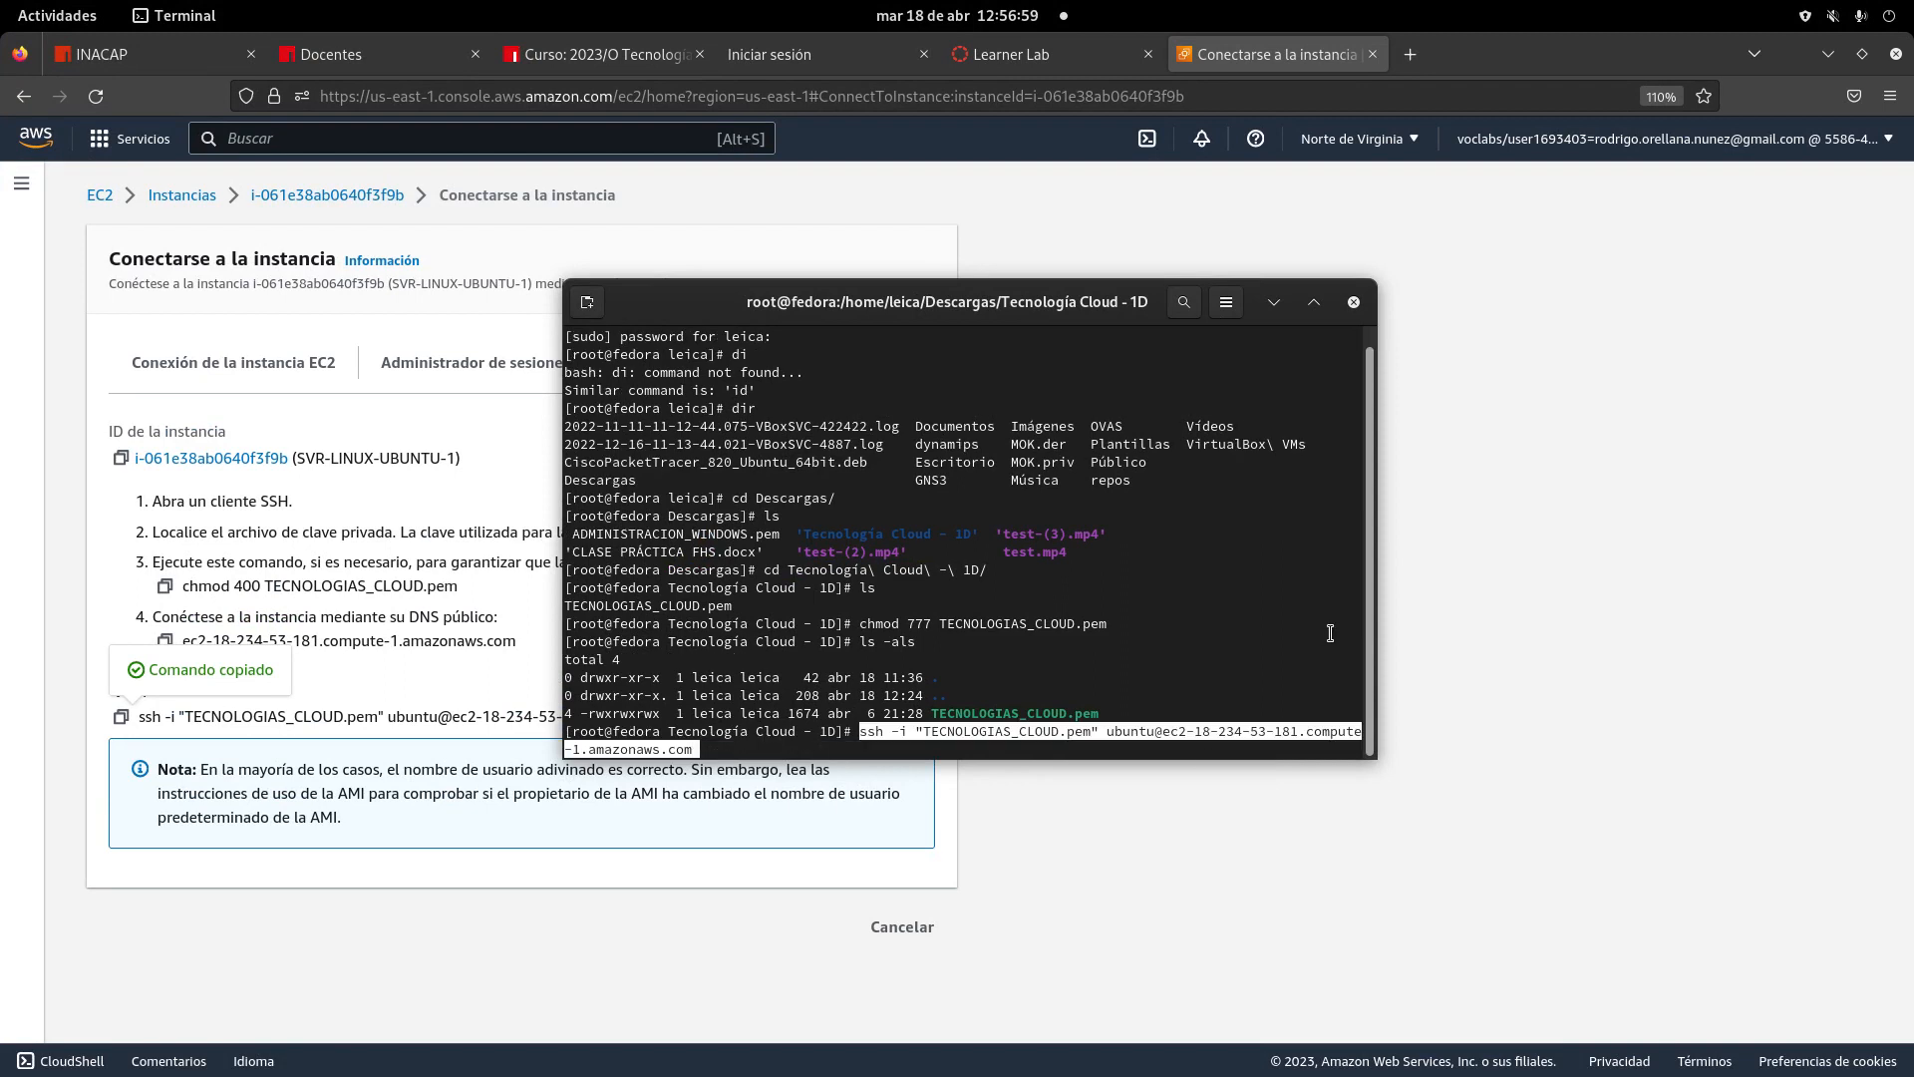
pyautogui.press('Return')
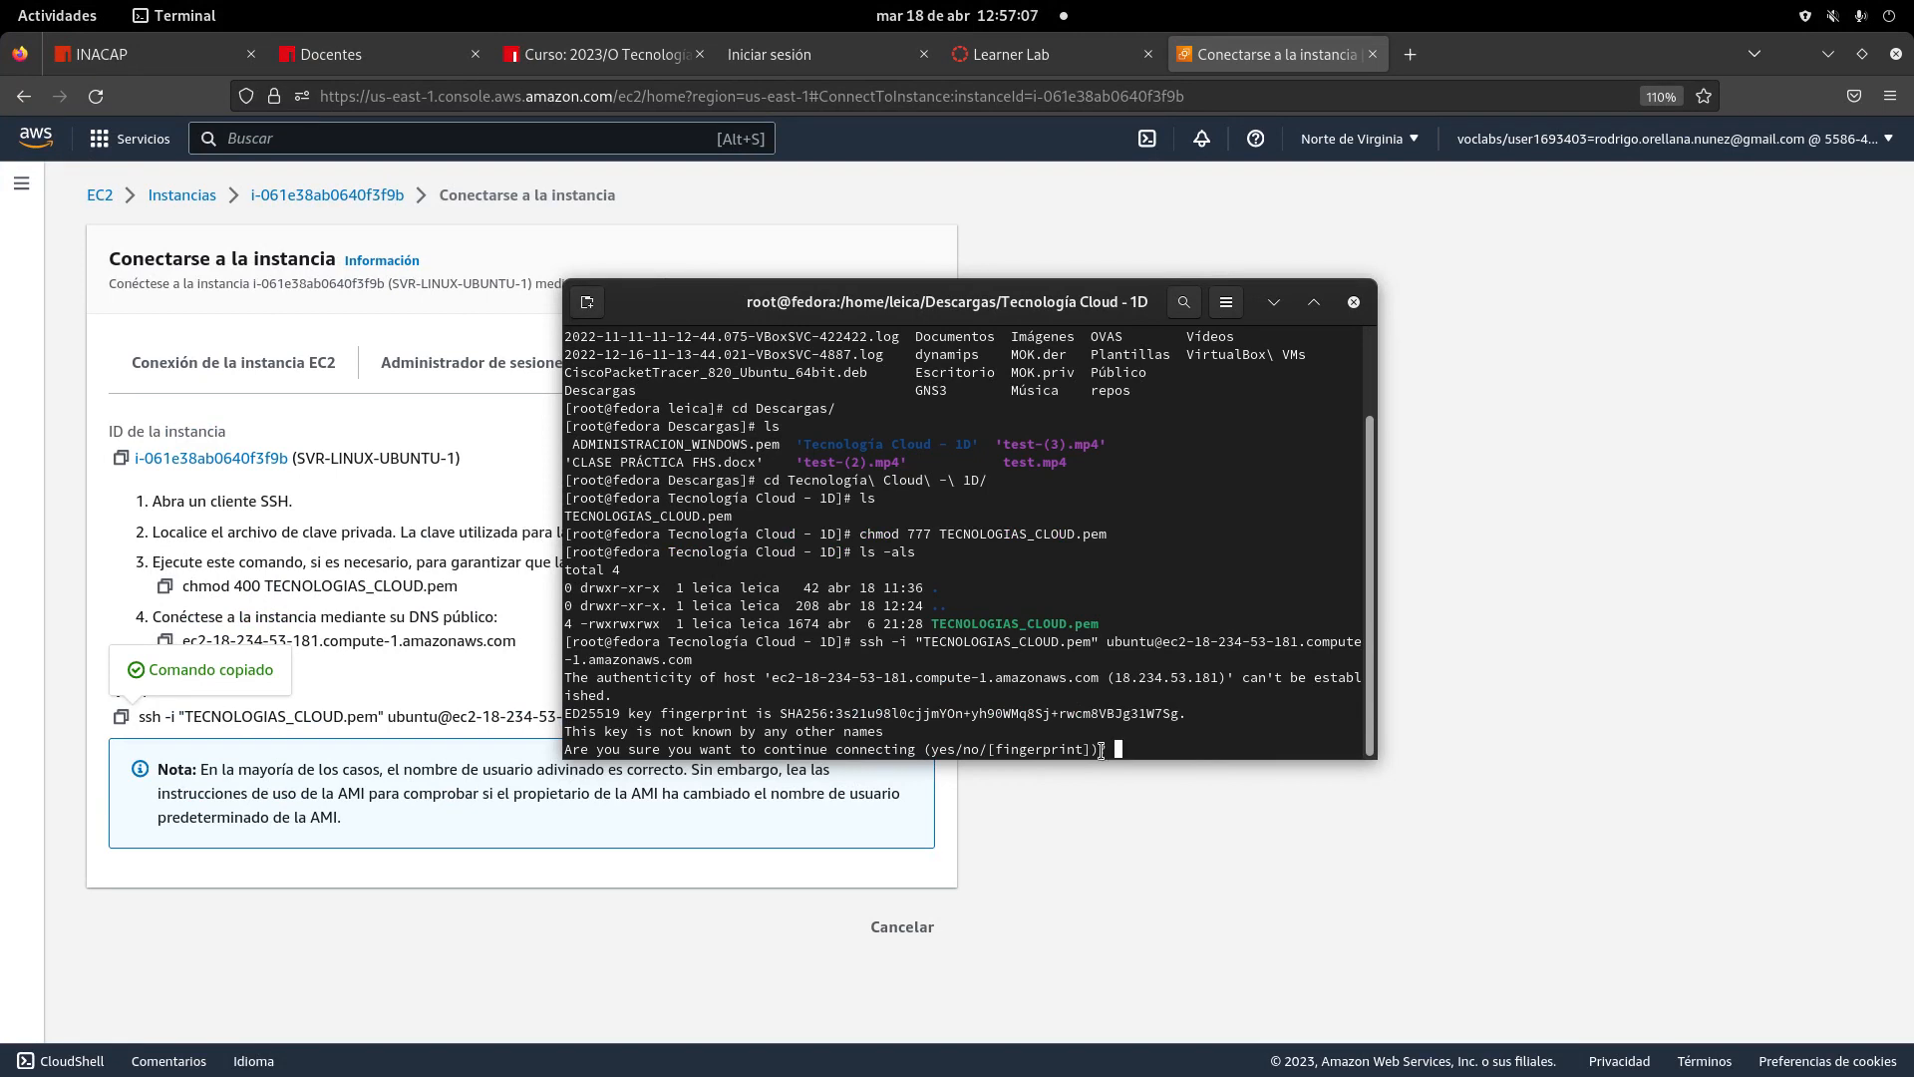
pyautogui.write('yes')
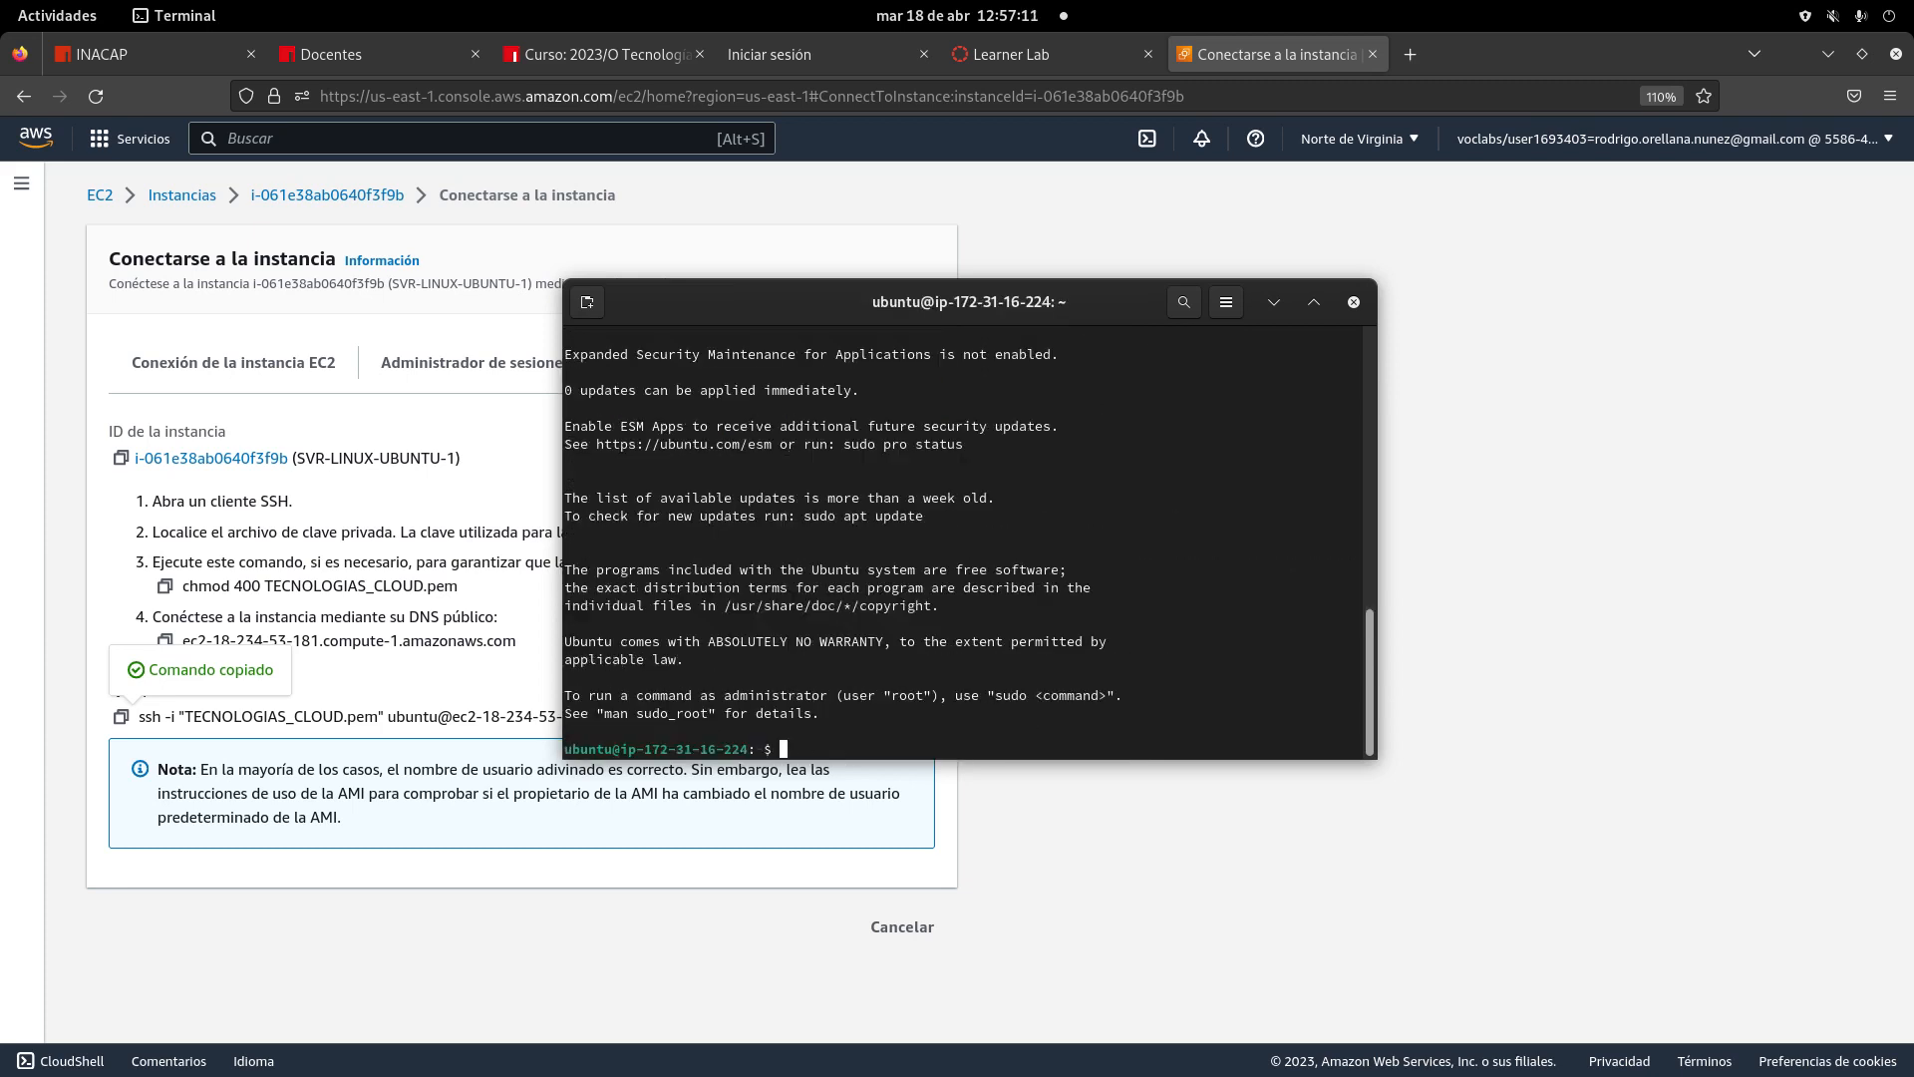
# - Move the Terminal window up the screen and switch to the root user on the Ubuntu server with sudo su
pyautogui.moveTo(783, 751); pyautogui.dragTo(548, 746)
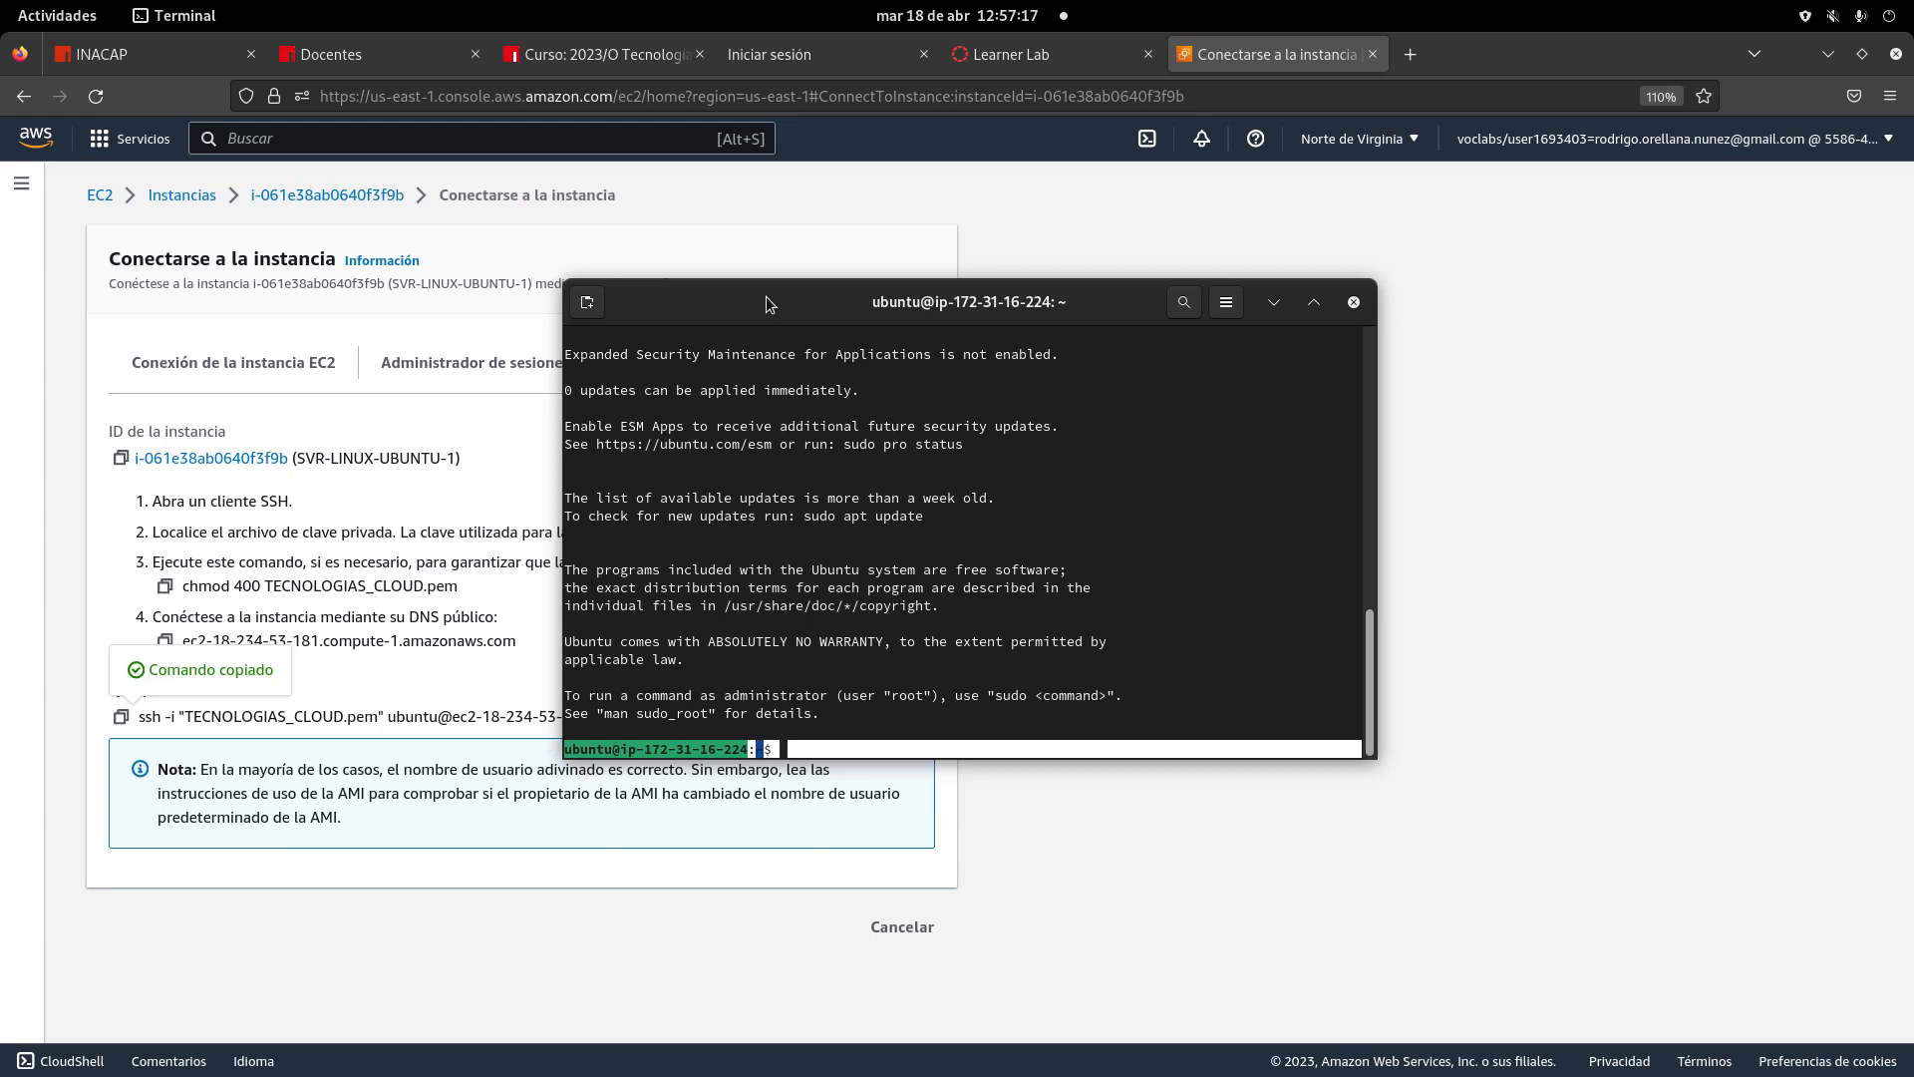
pyautogui.moveTo(766, 296); pyautogui.dragTo(691, 180)
pyautogui.click(872, 634)
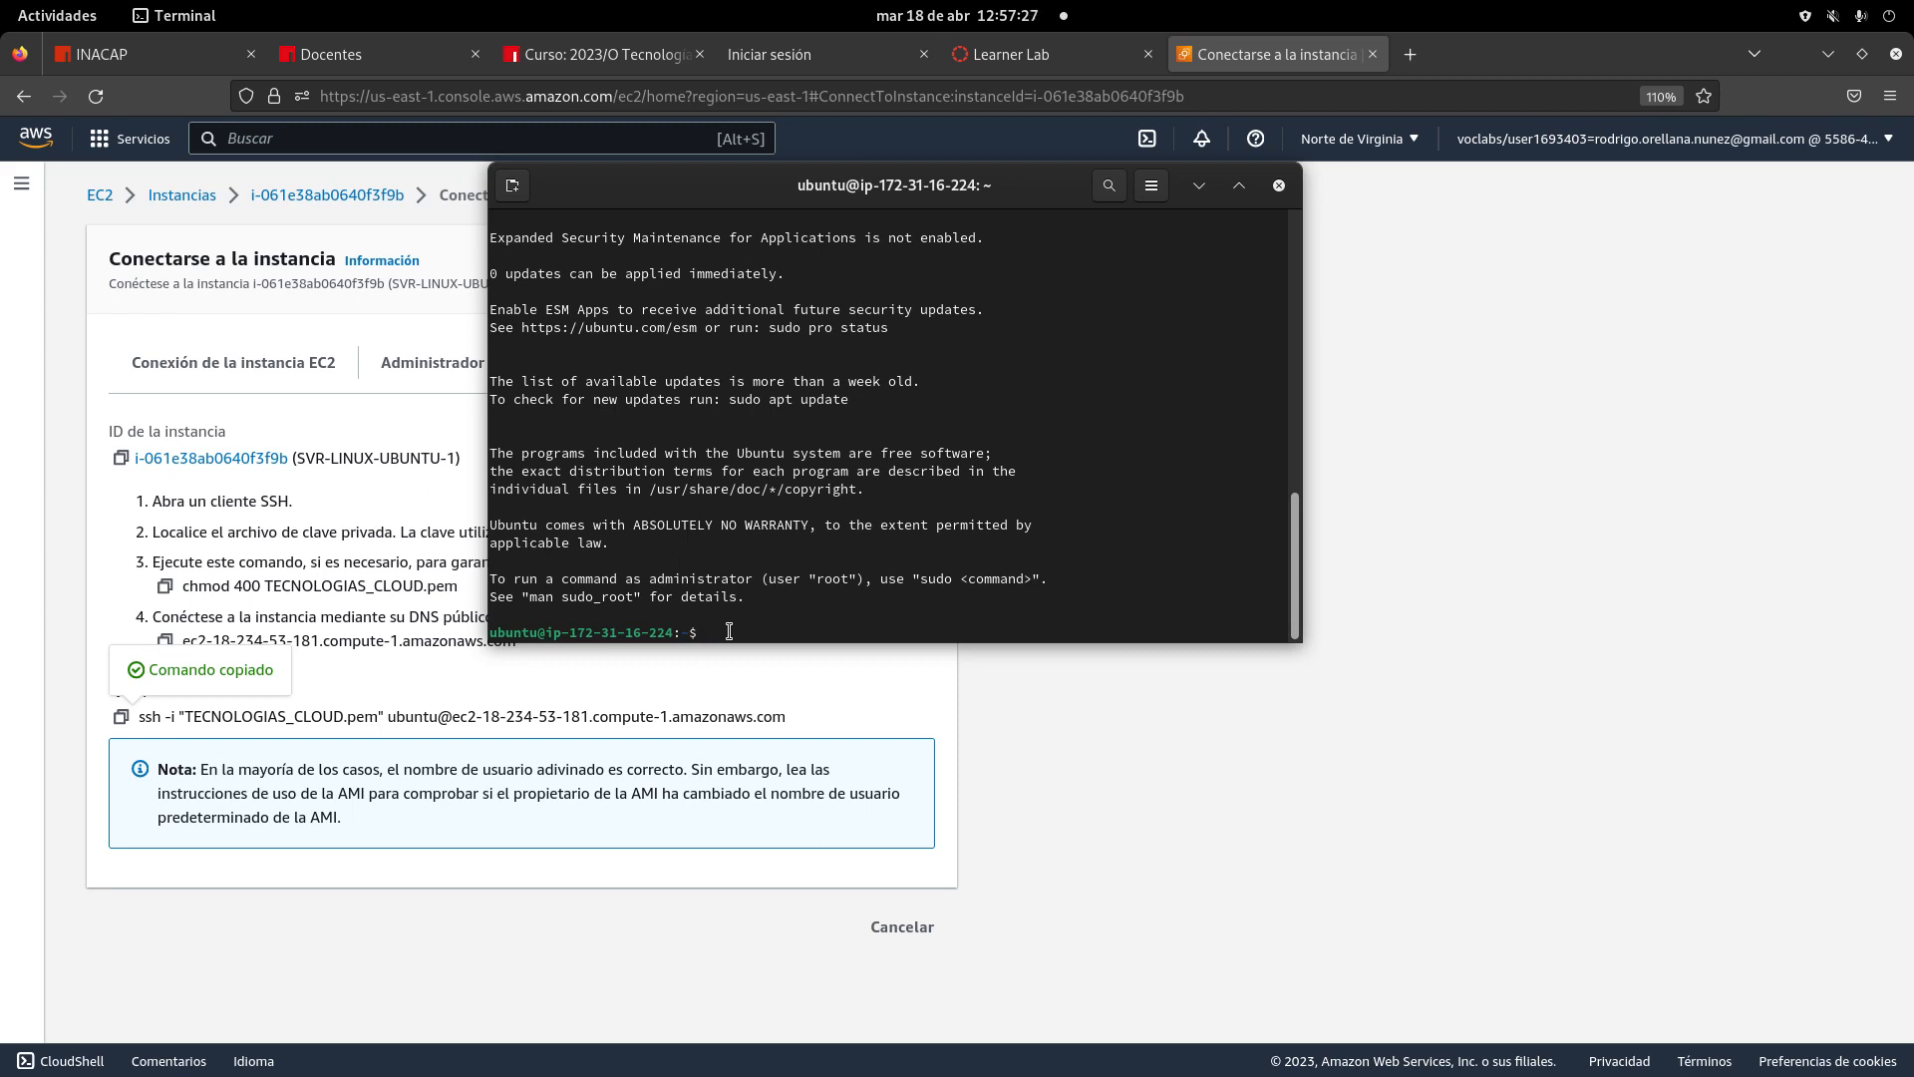
pyautogui.write('sudo su')
pyautogui.press('Return')
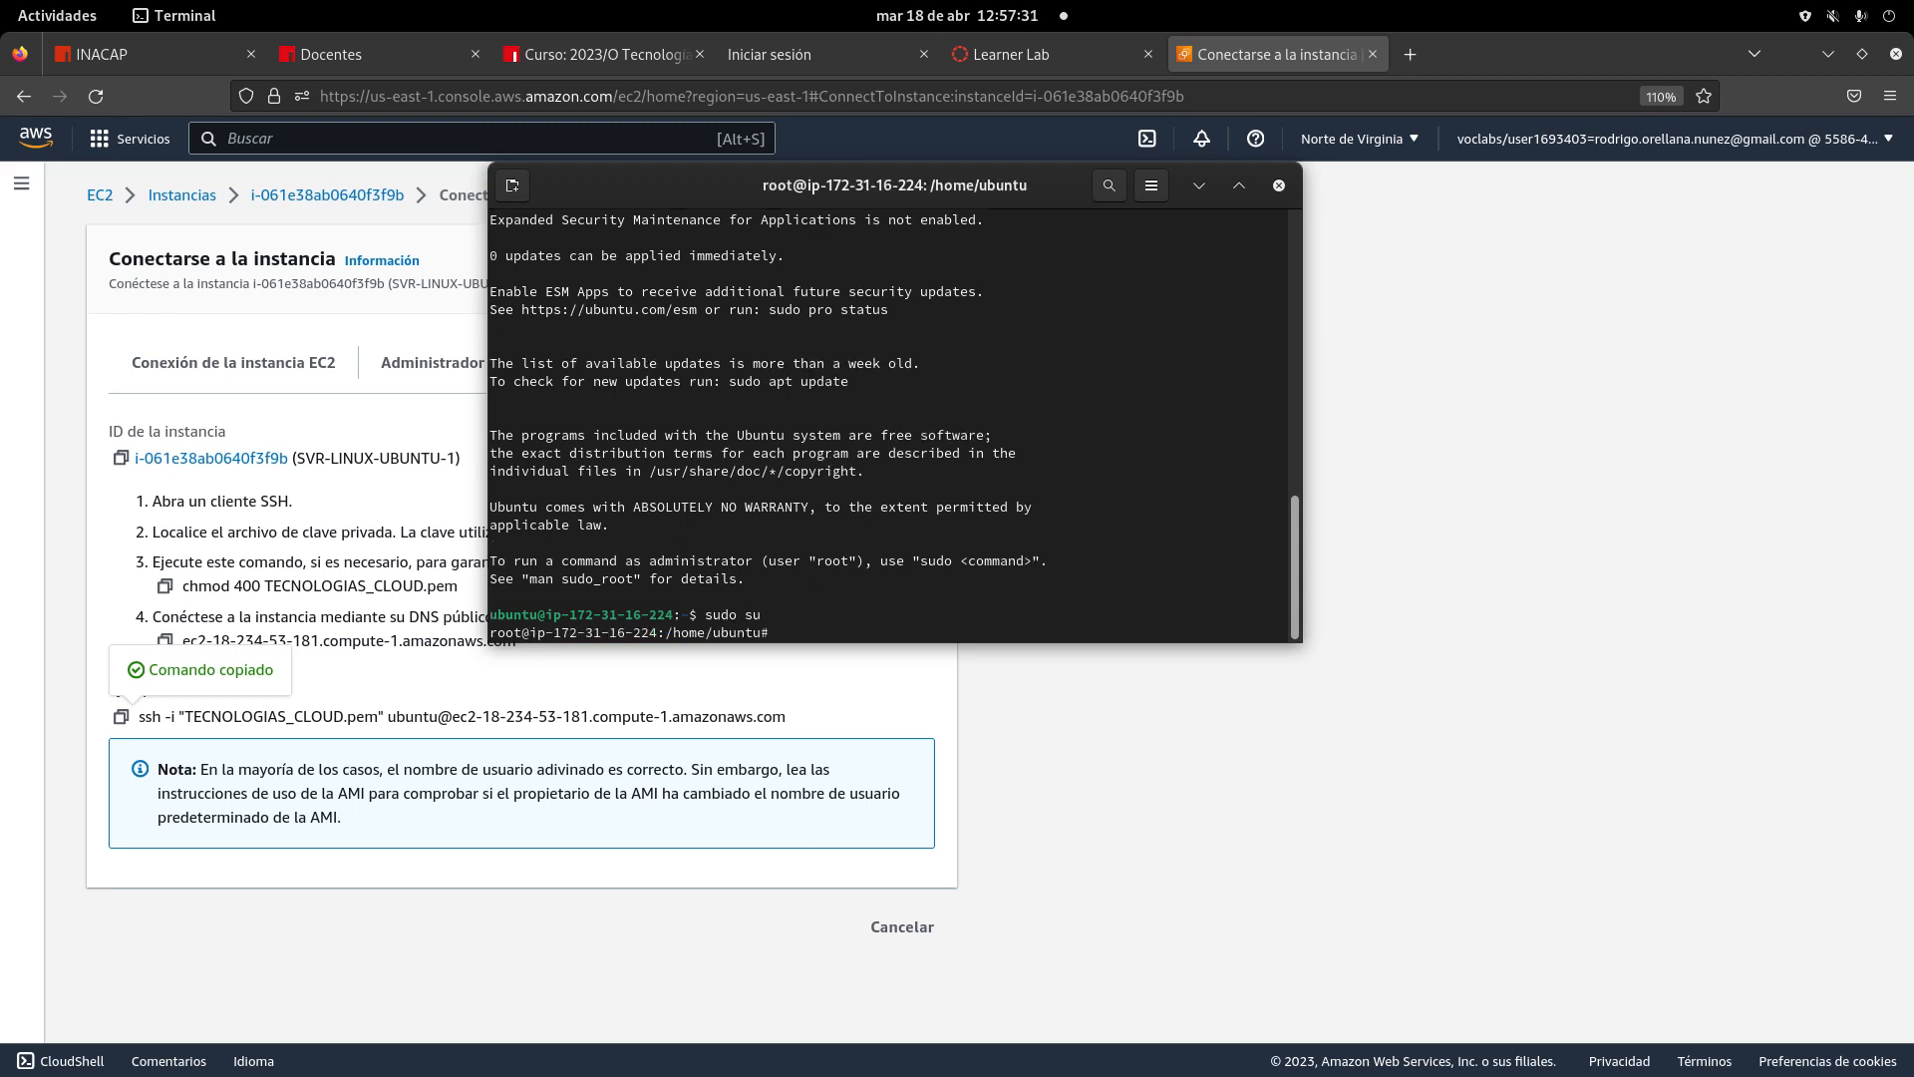
# - Shut down the Ubuntu server immediately with shutdown -h now
pyautogui.moveTo(777, 632); pyautogui.dragTo(467, 621)
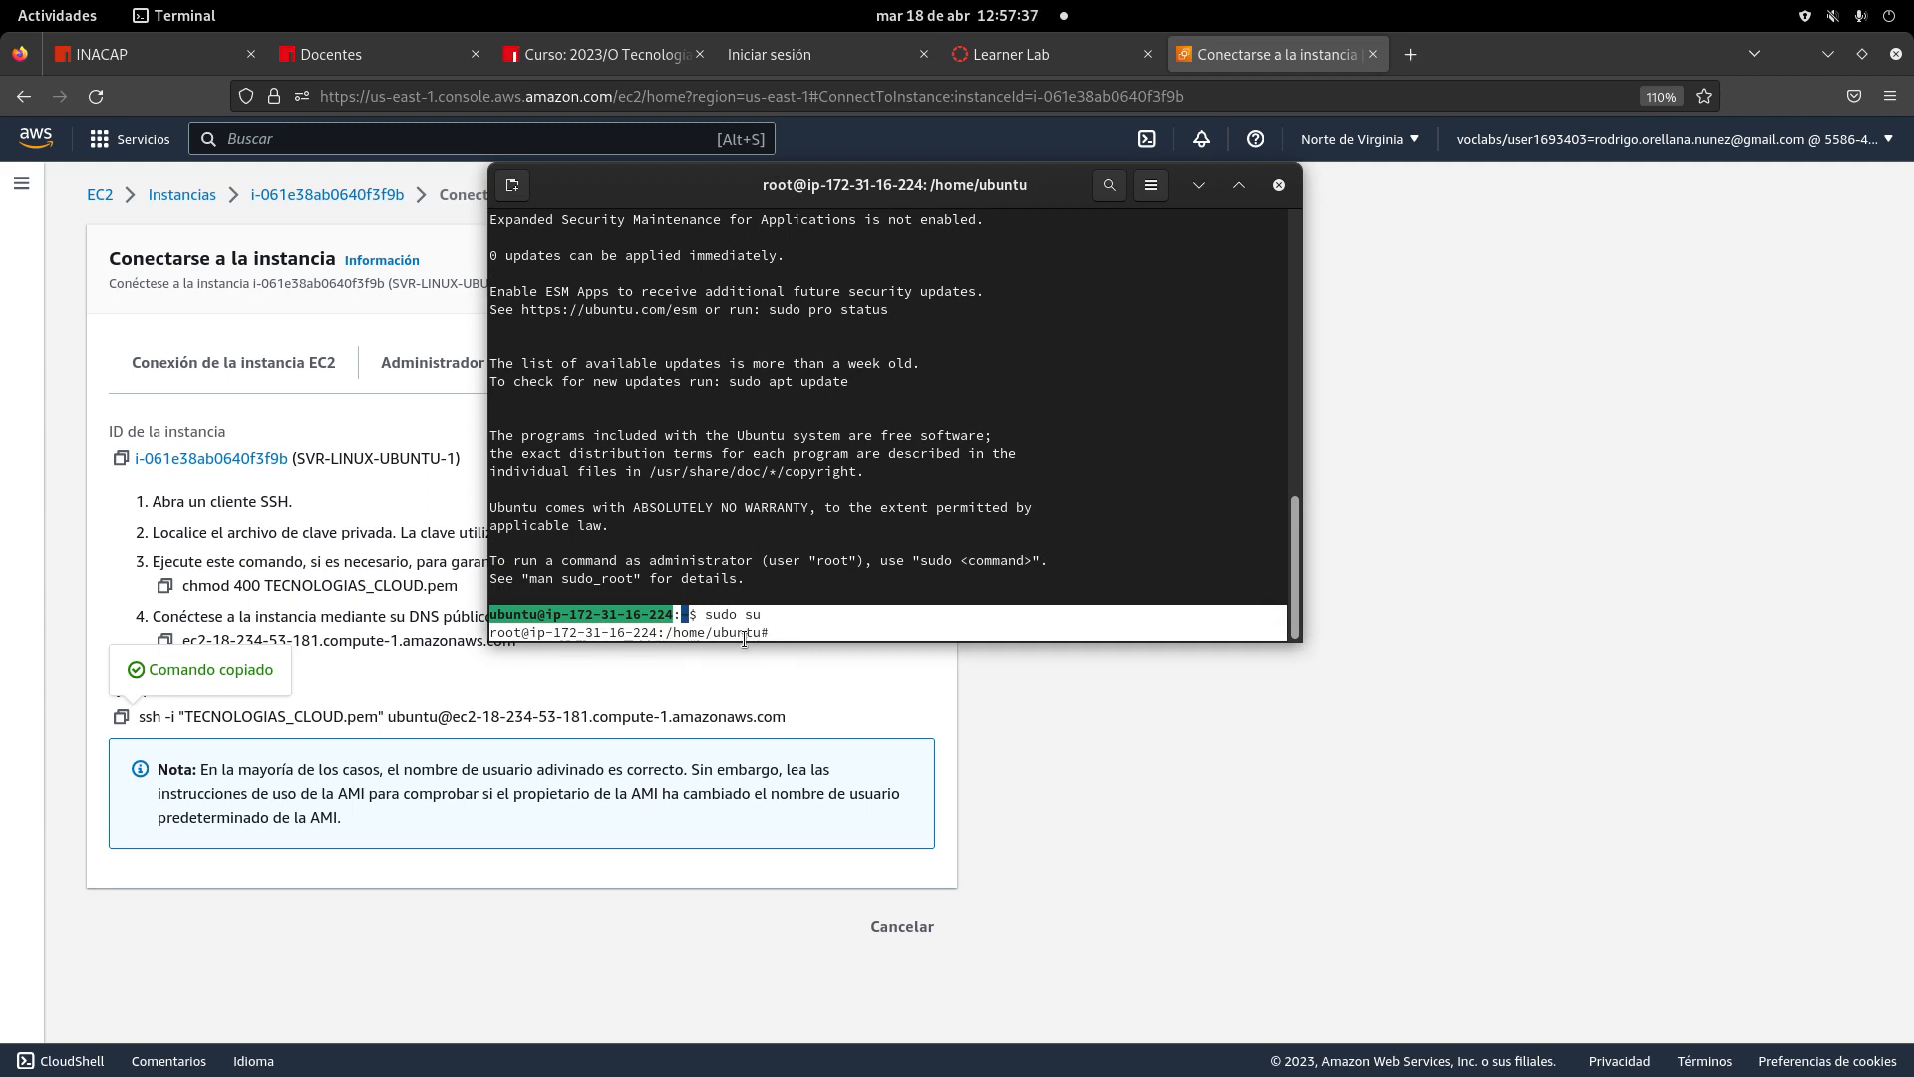
pyautogui.click(871, 609)
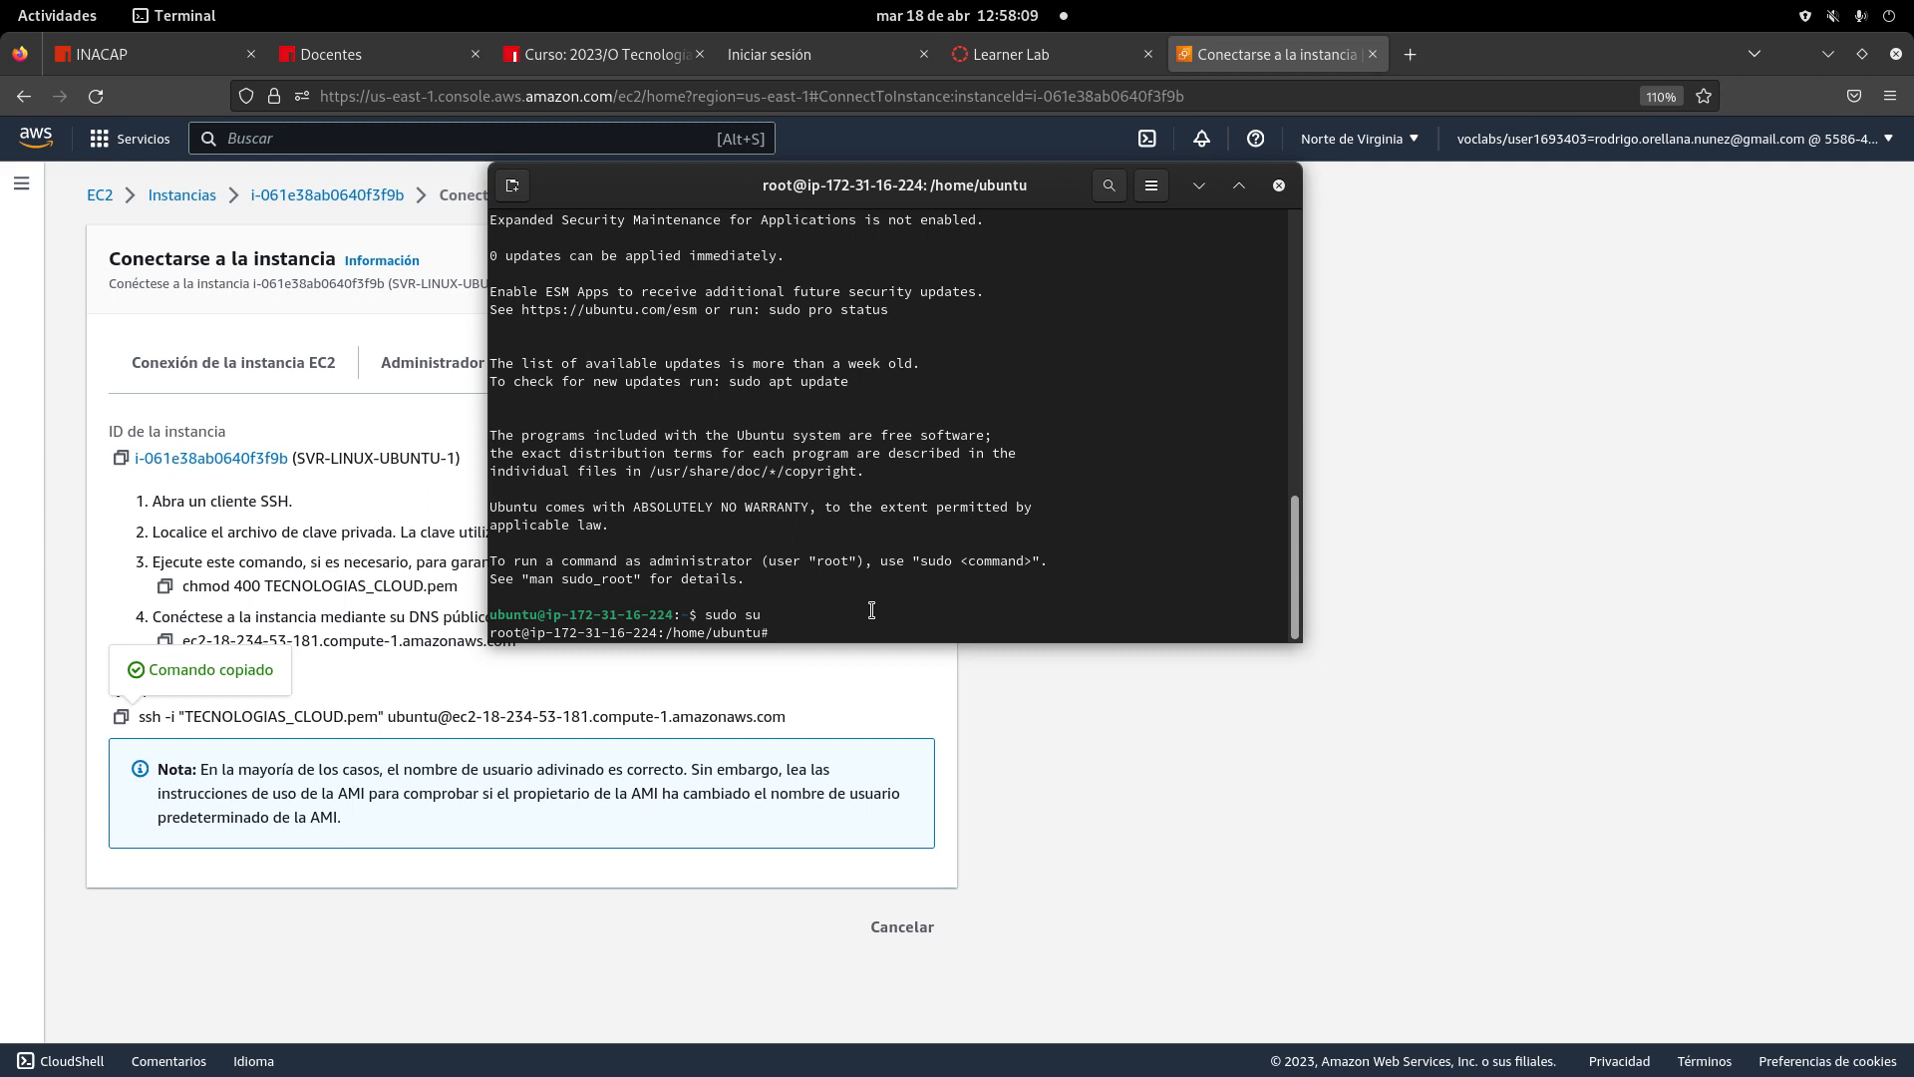
pyautogui.write('shutdown -h now')
pyautogui.press('Return')
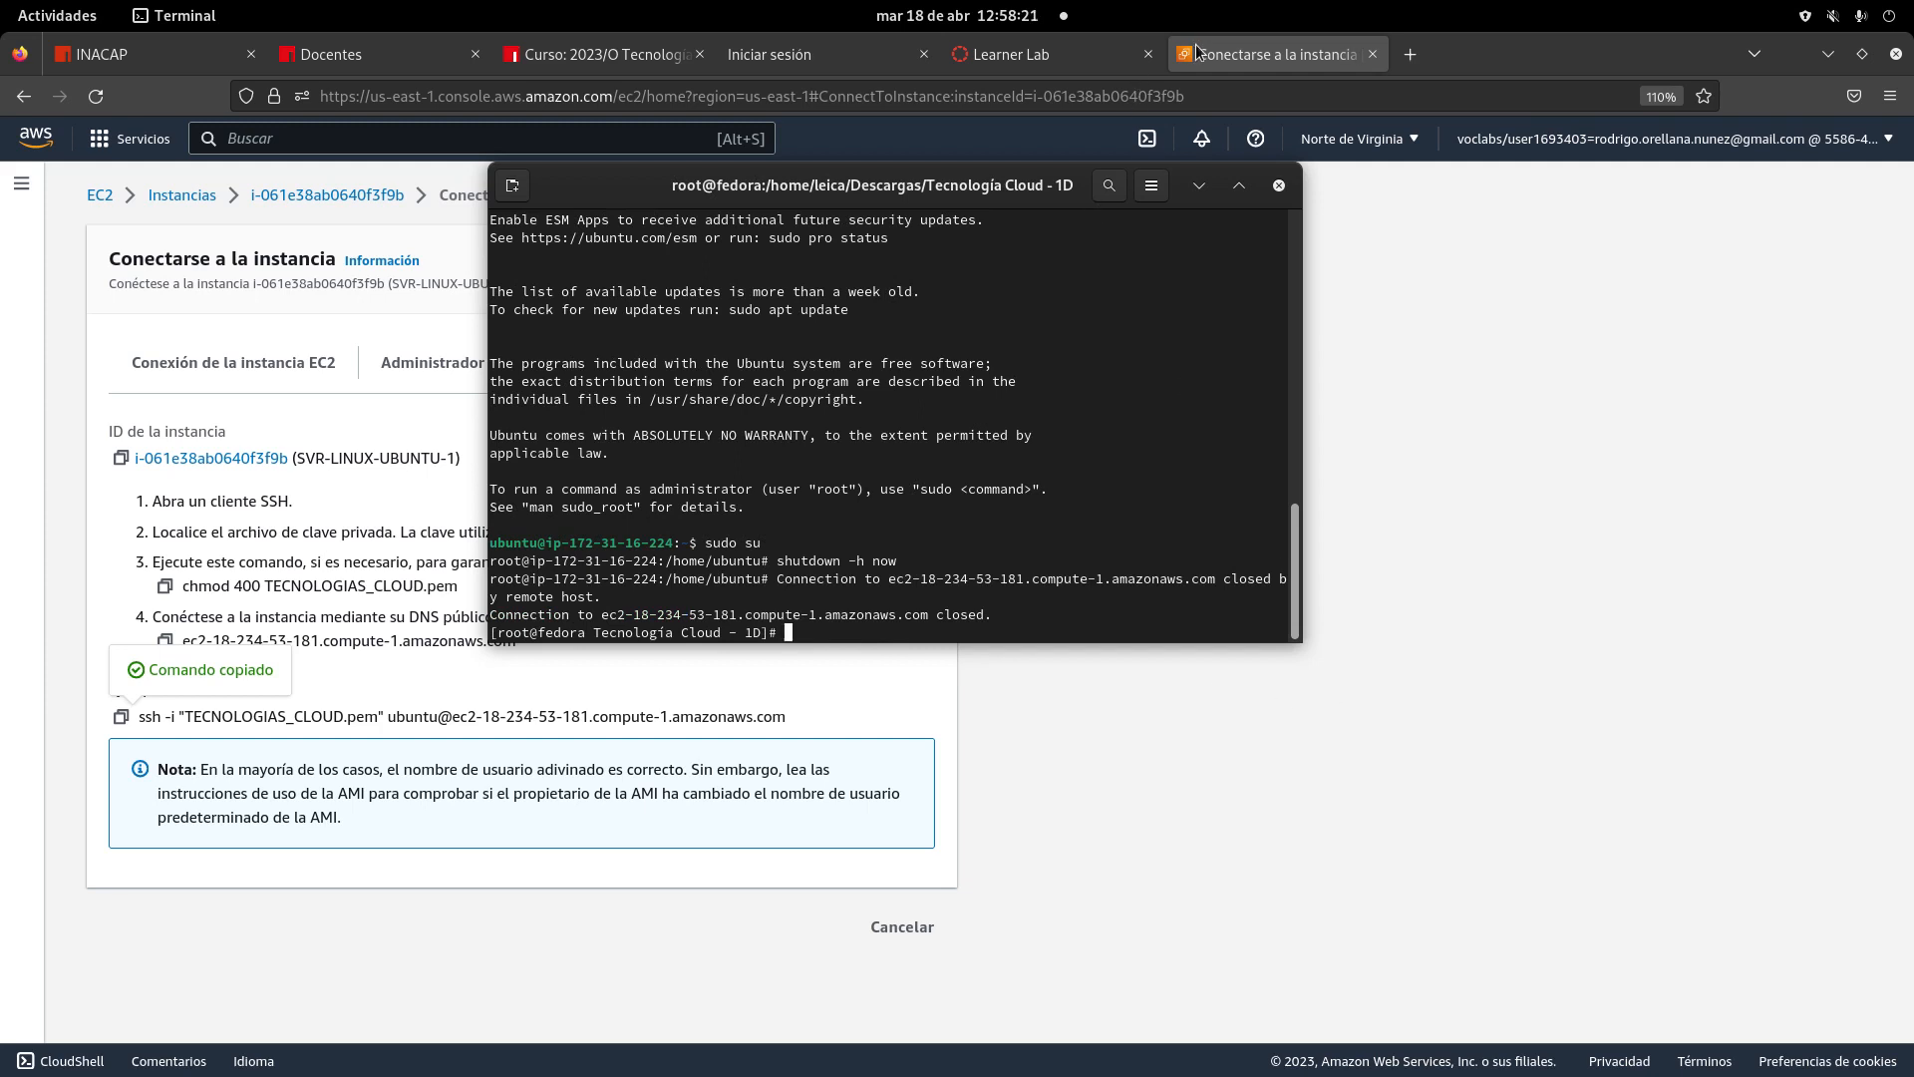
# - In the browser, return to the EC2 instances list and open the connection page for SVR-LINUX-AMAZON-1
pyautogui.click(1036, 53)
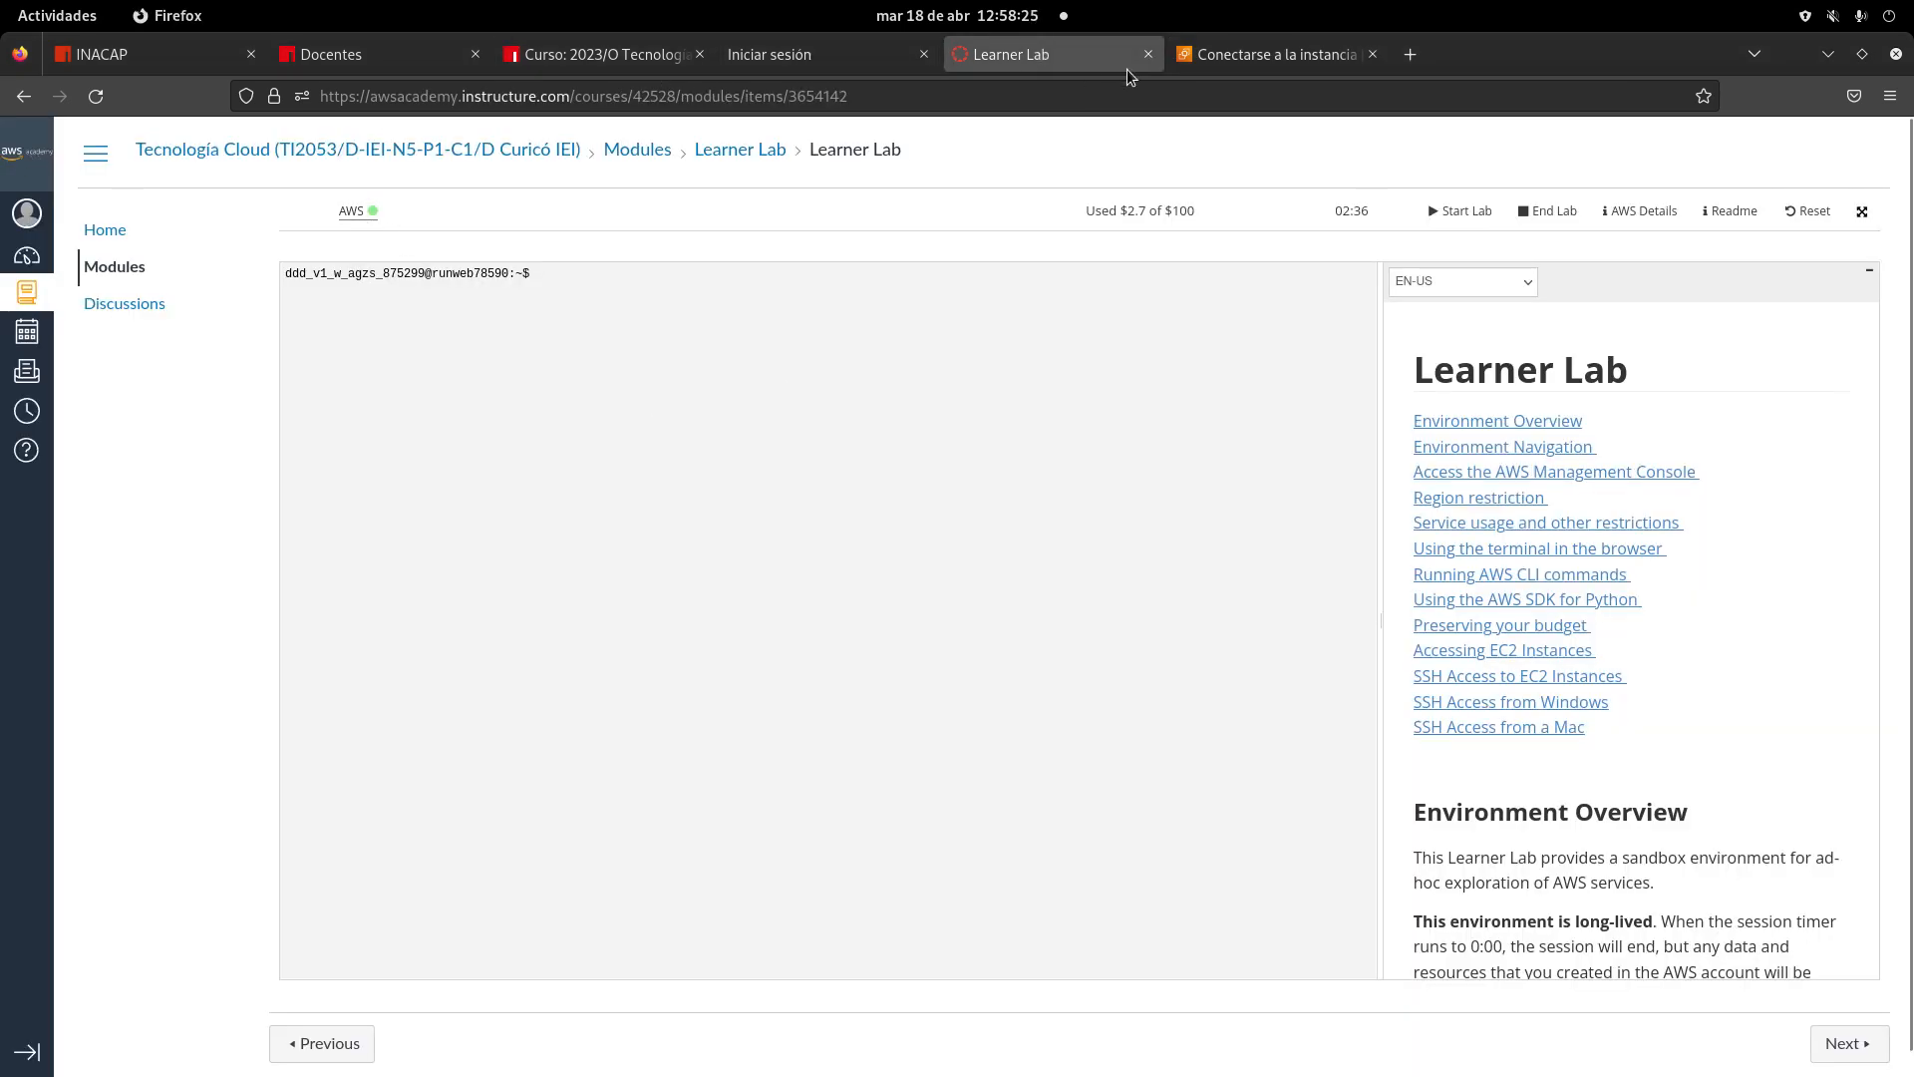
pyautogui.click(1276, 54)
pyautogui.click(217, 197)
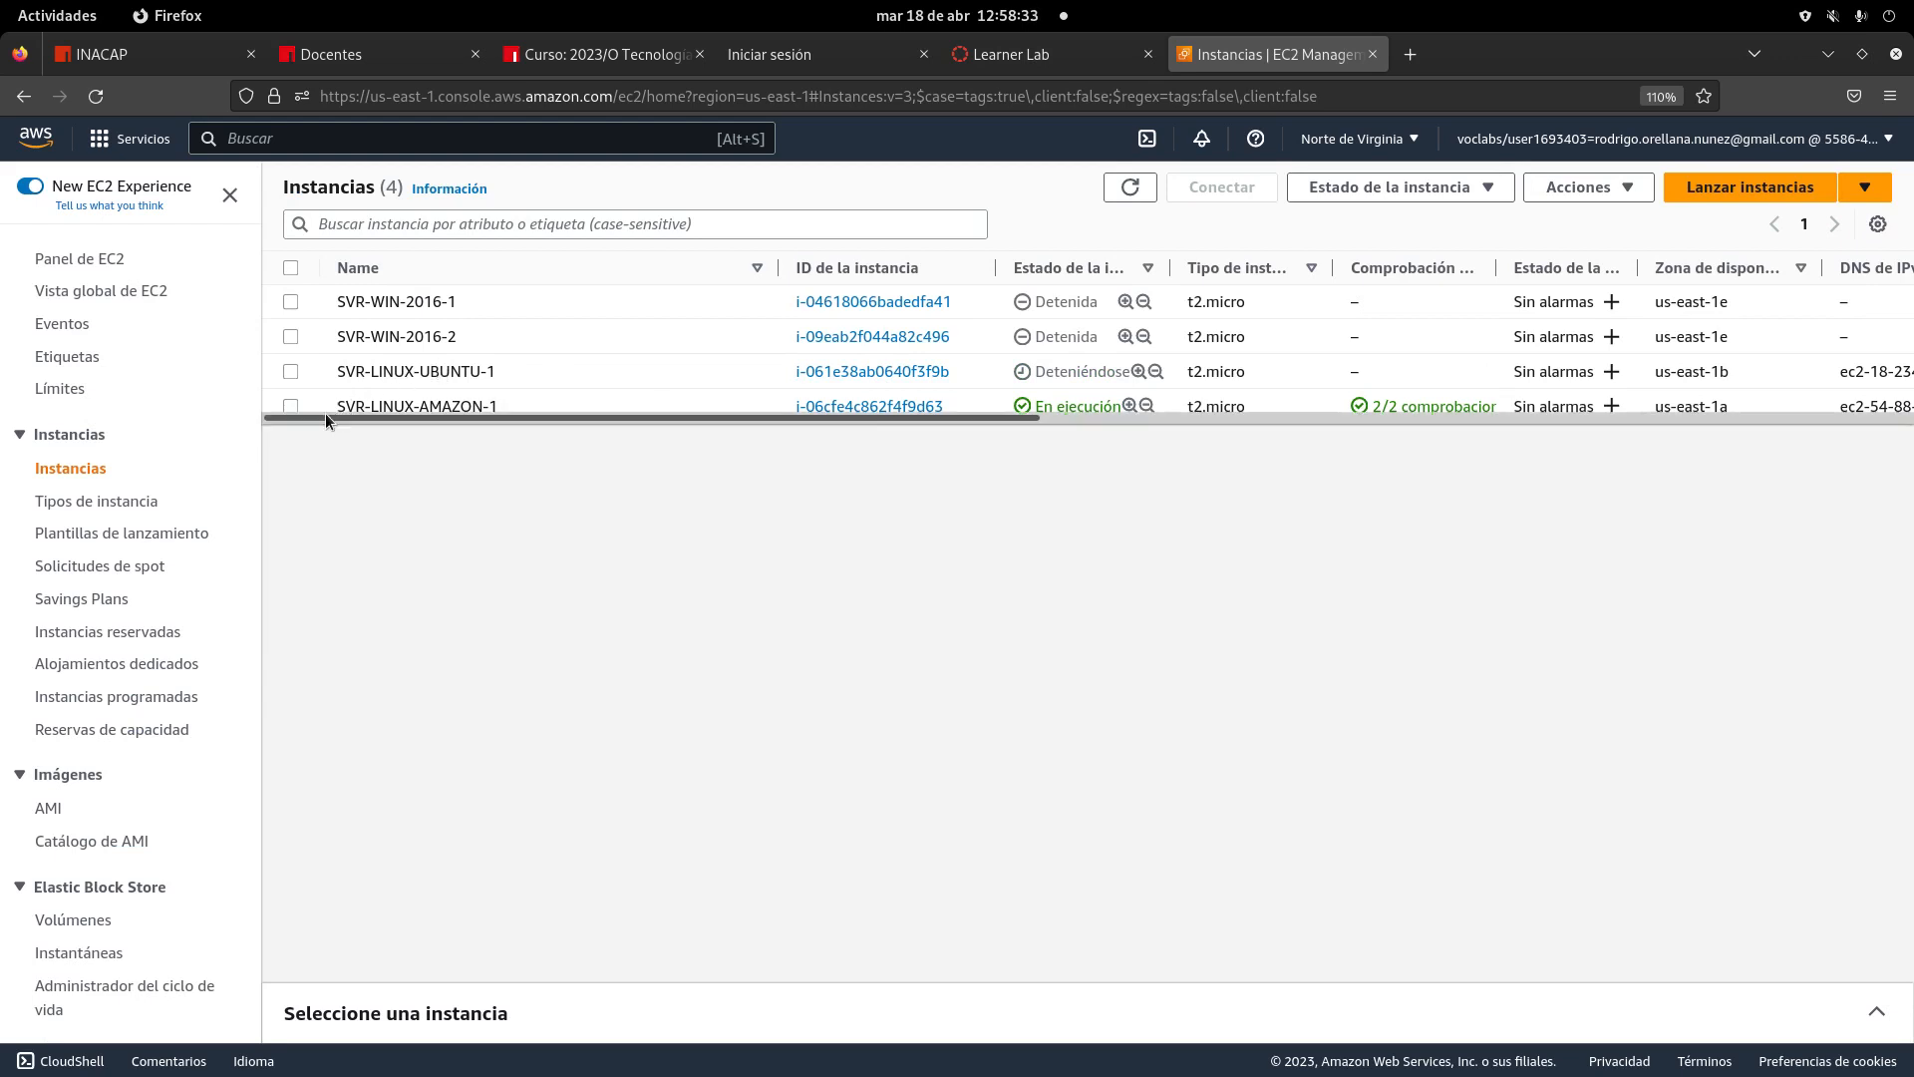
pyautogui.click(290, 407)
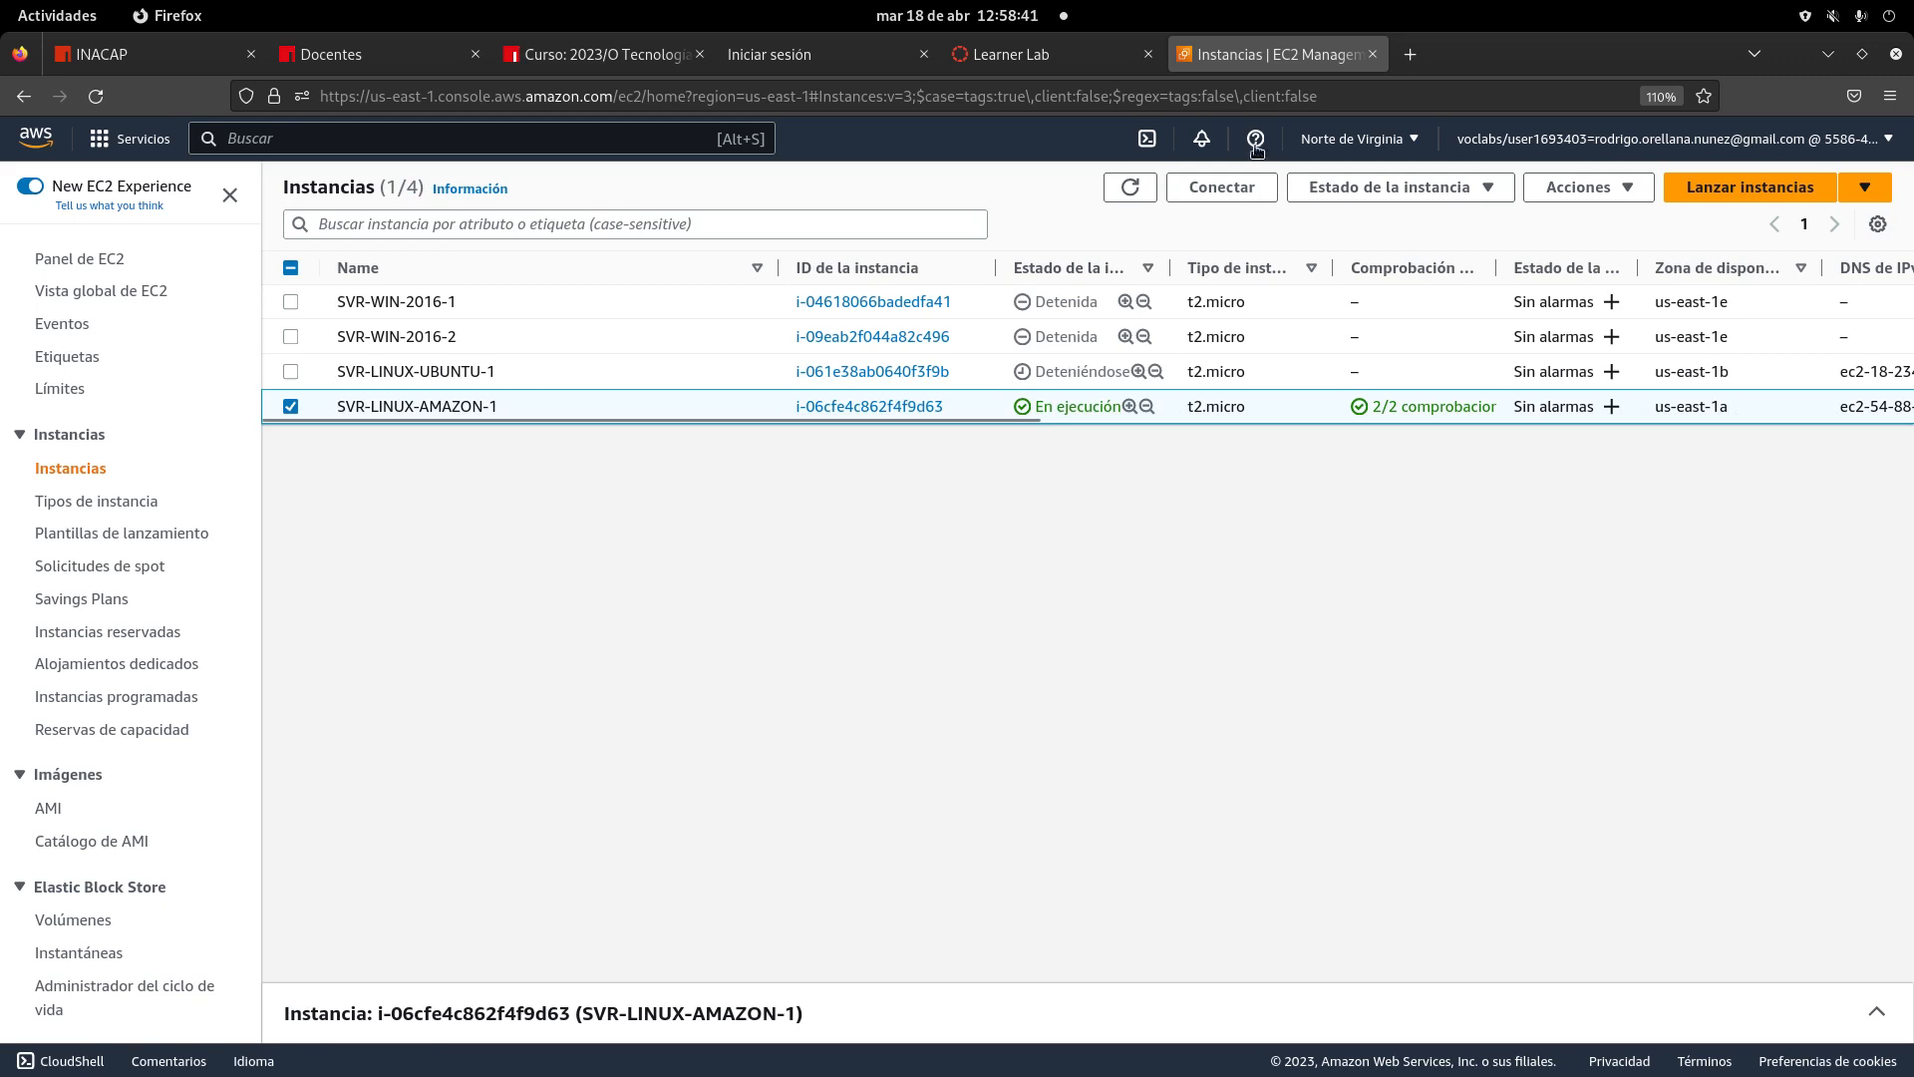
pyautogui.click(1251, 189)
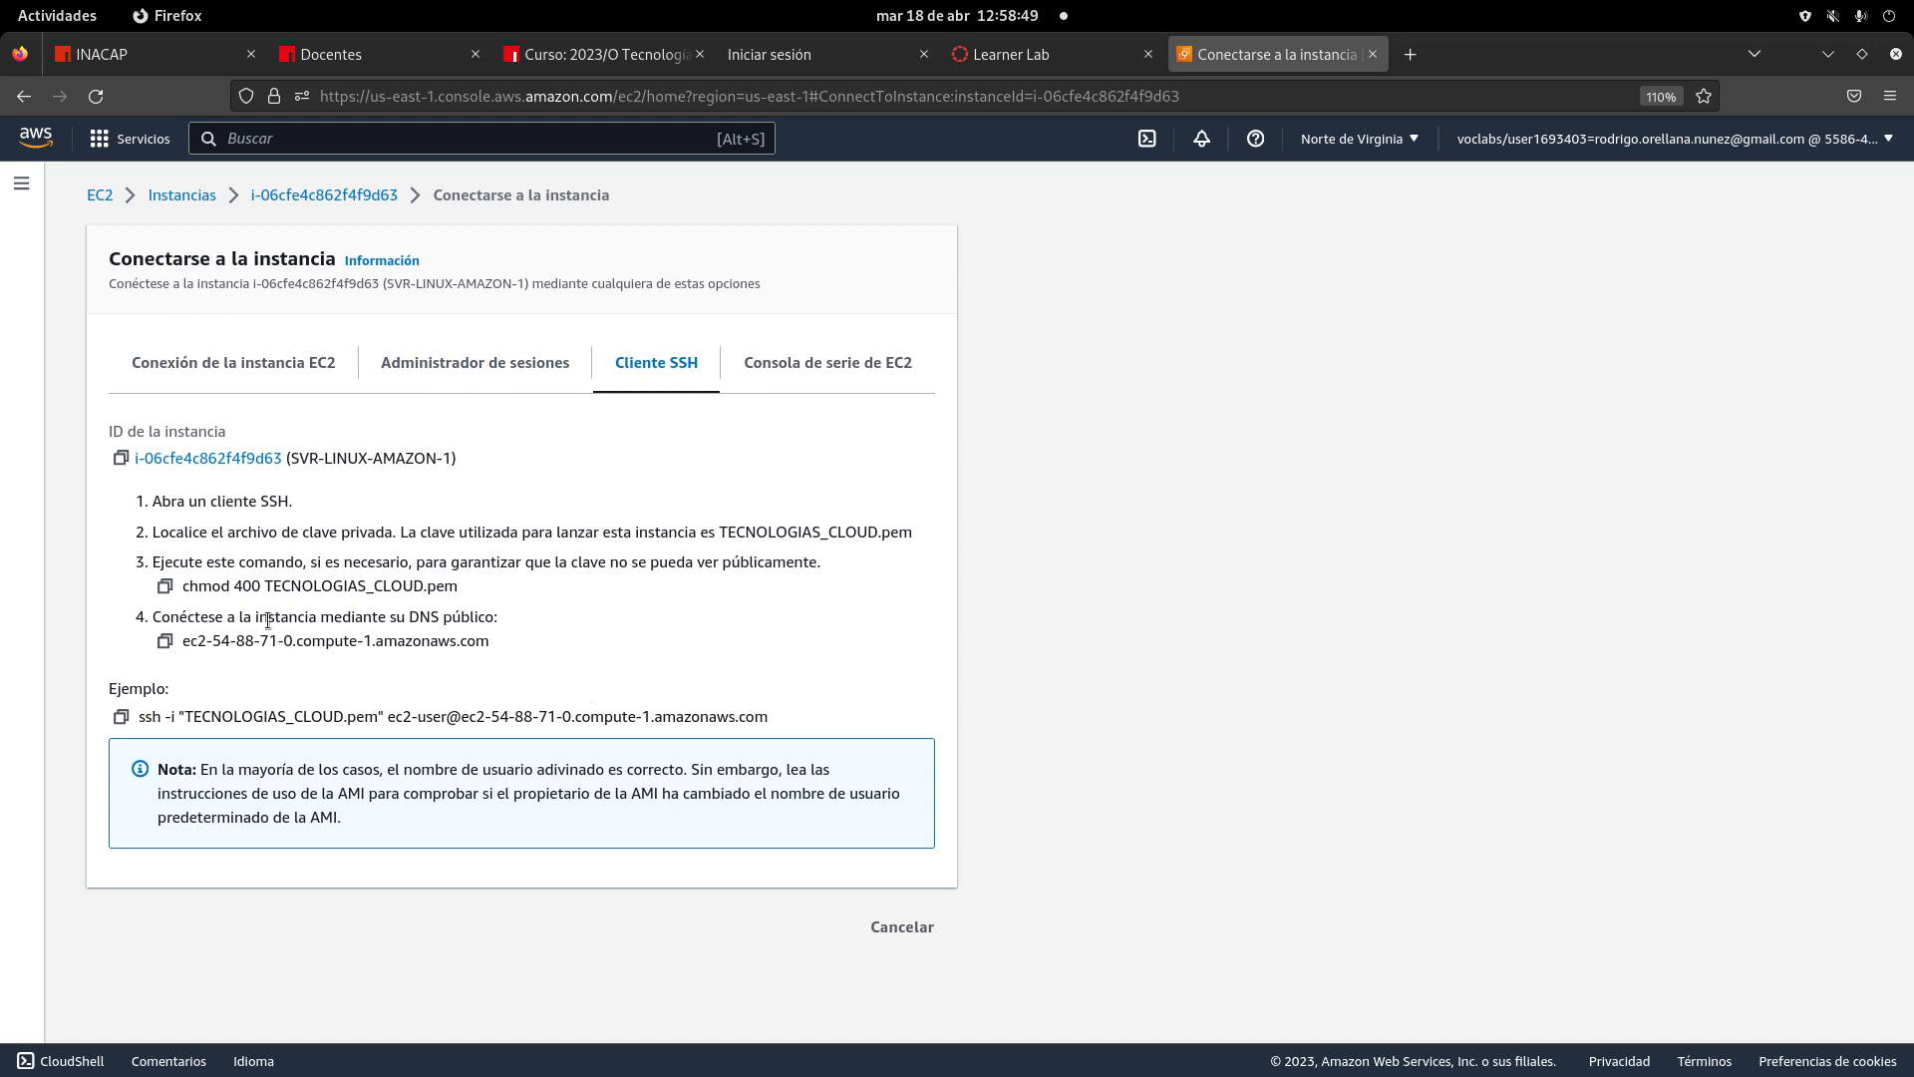
# - Review the EC2 connection option for SVR-LINUX-AMAZON-1, then copy the example command from its SSH client instructions
pyautogui.click(255, 371)
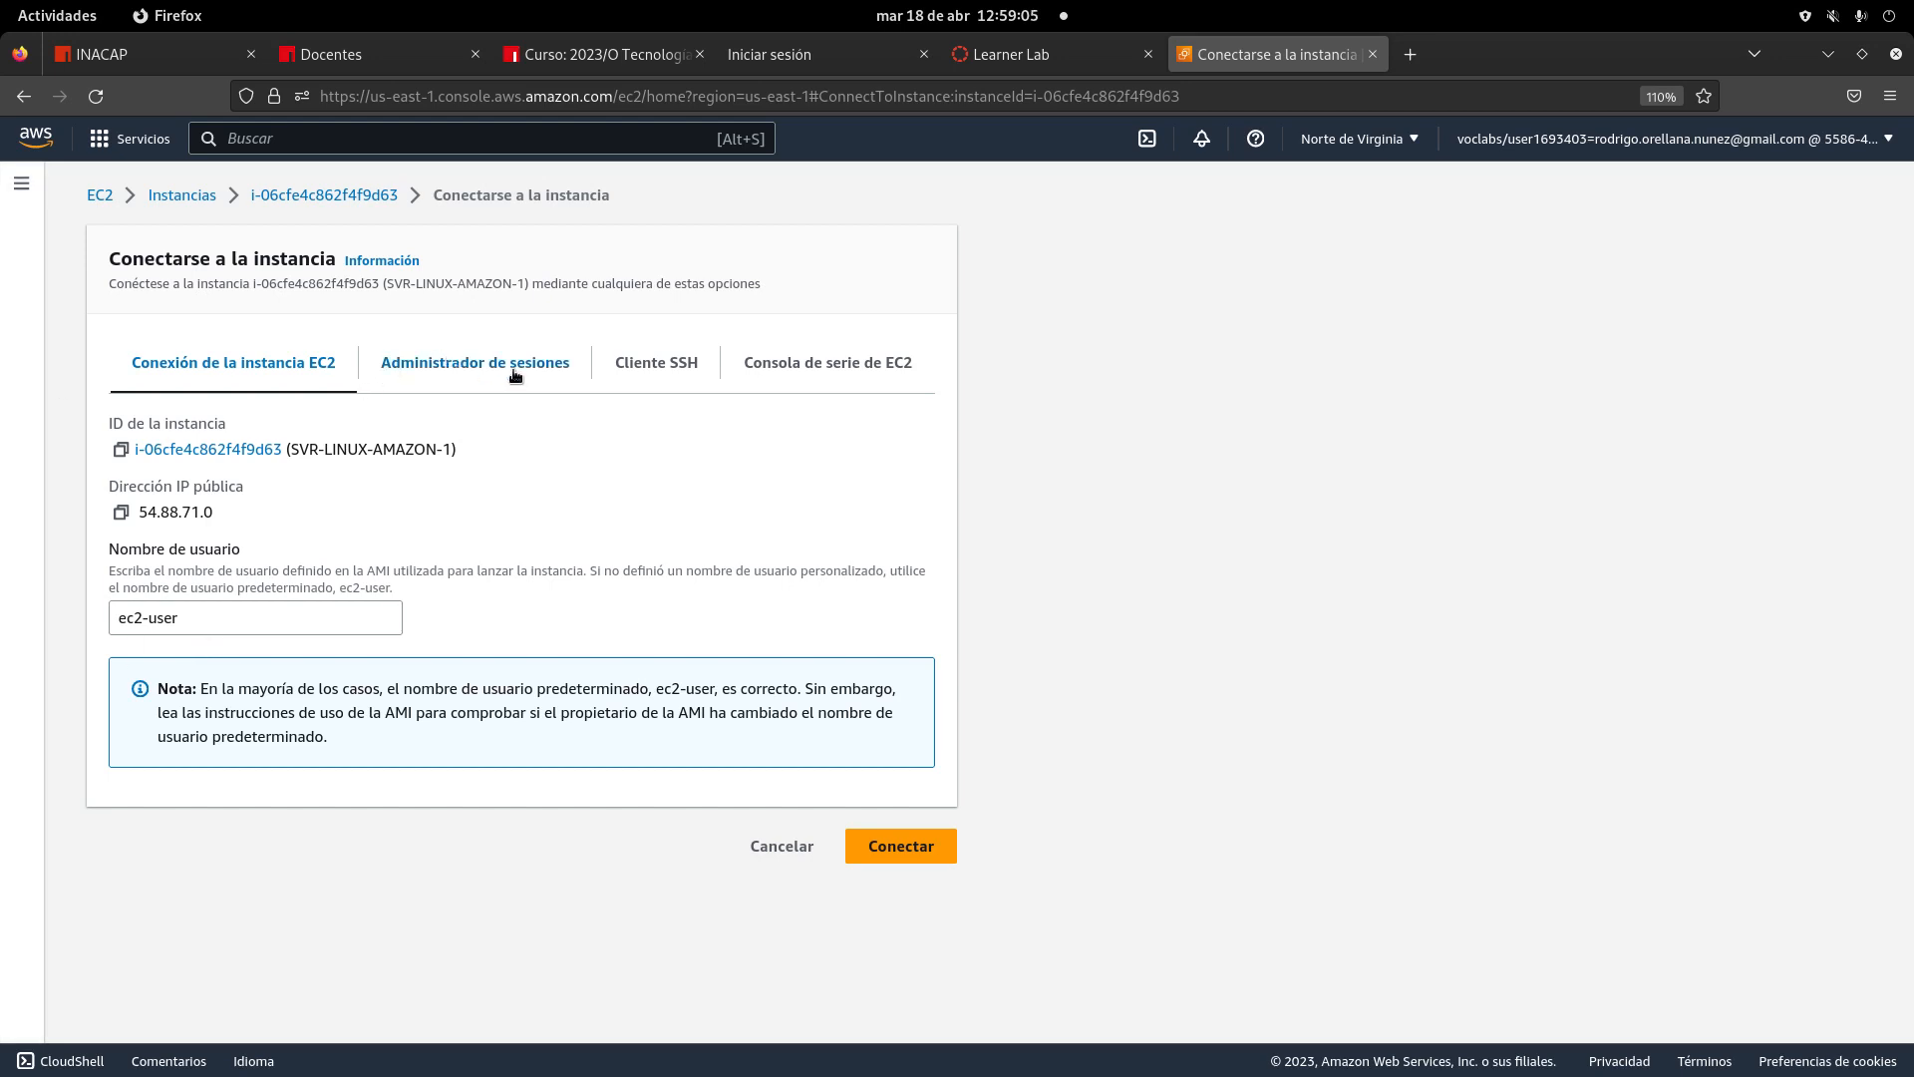
pyautogui.click(639, 361)
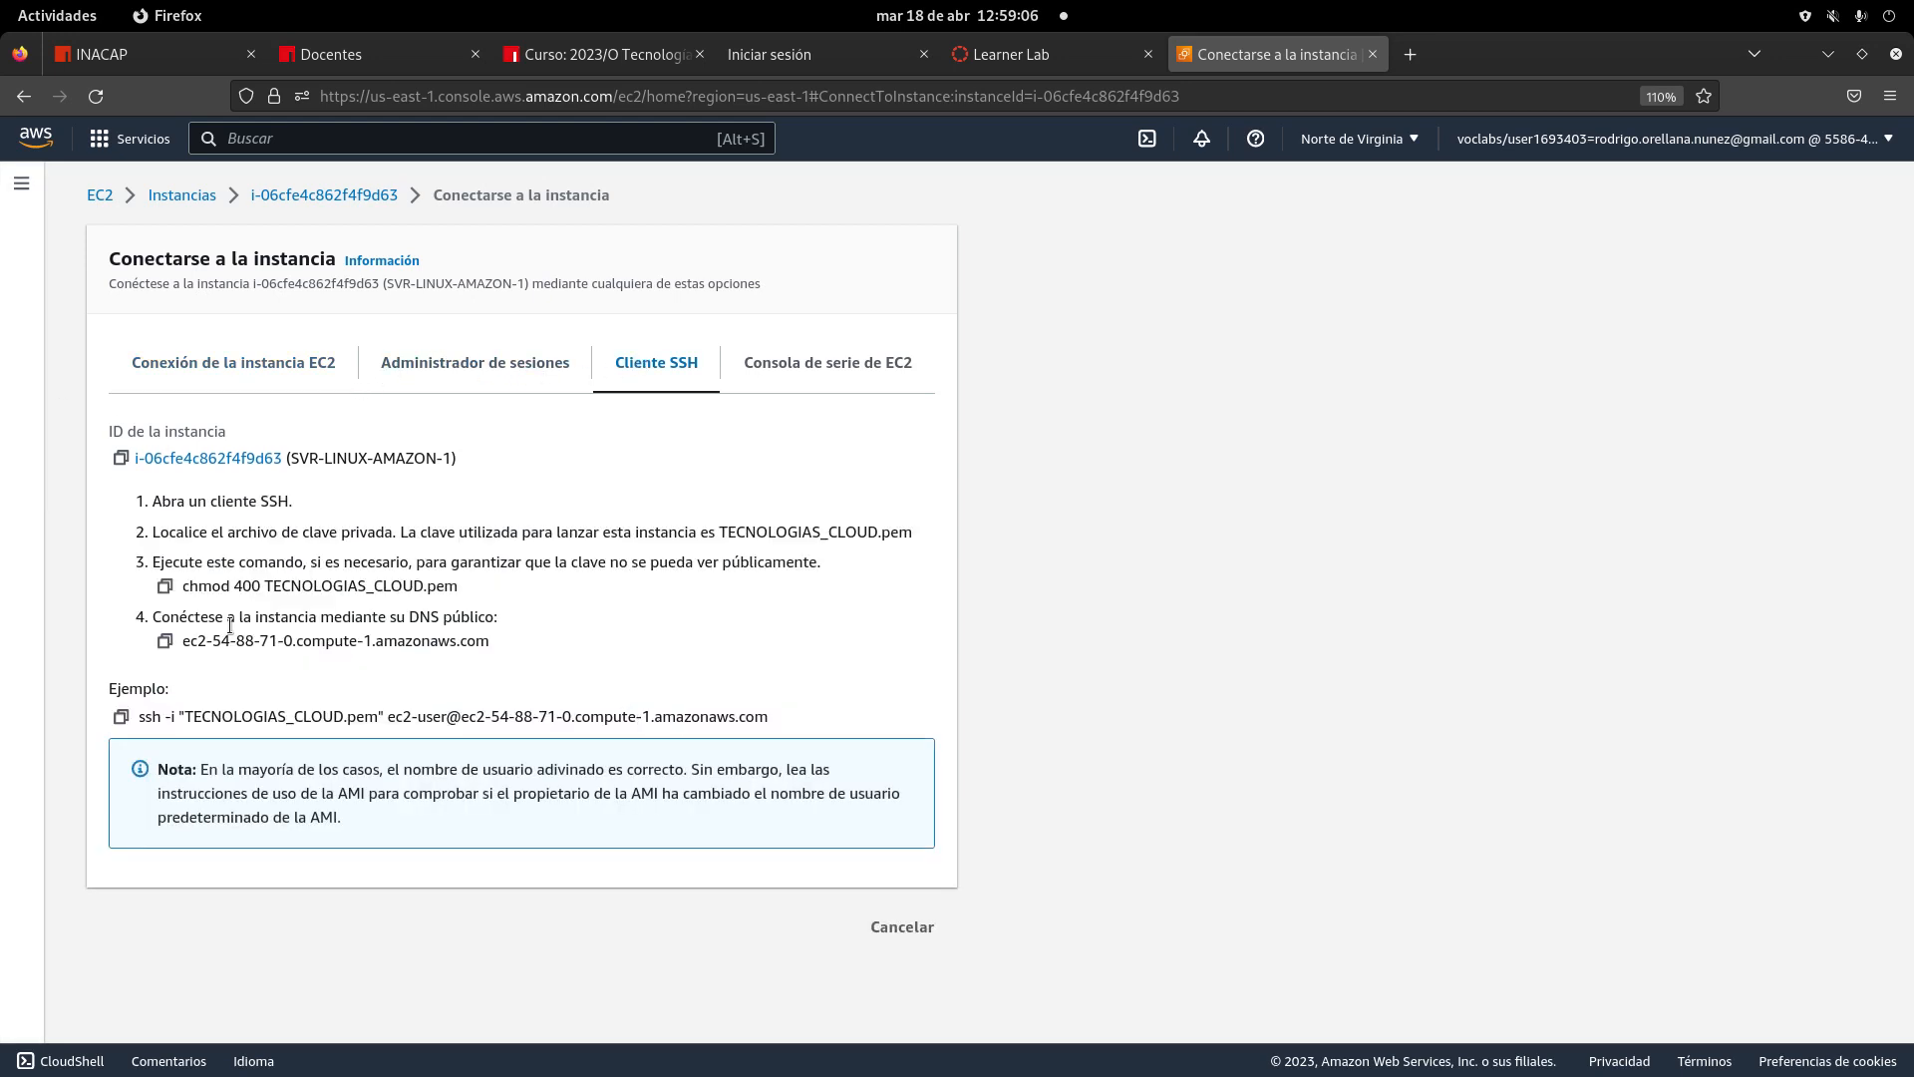
pyautogui.click(122, 716)
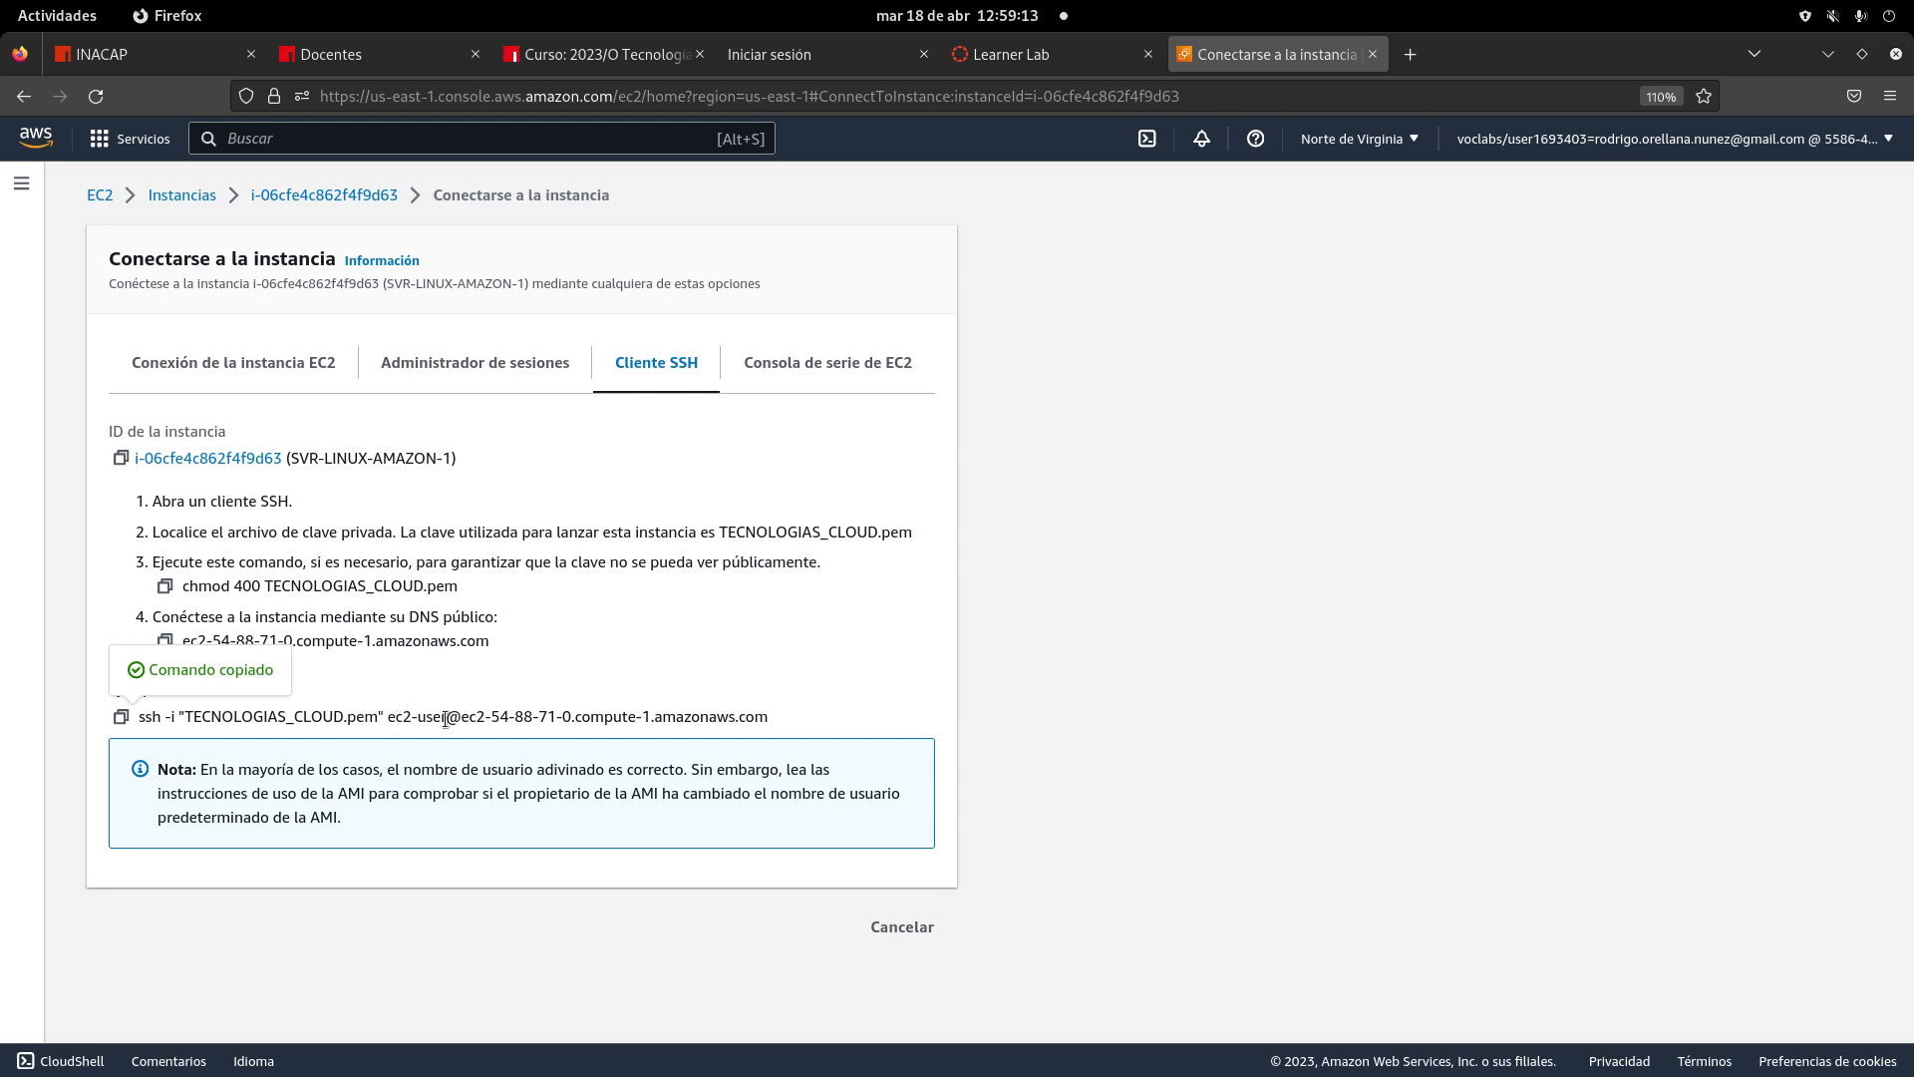
pyautogui.moveTo(445, 718); pyautogui.dragTo(805, 722)
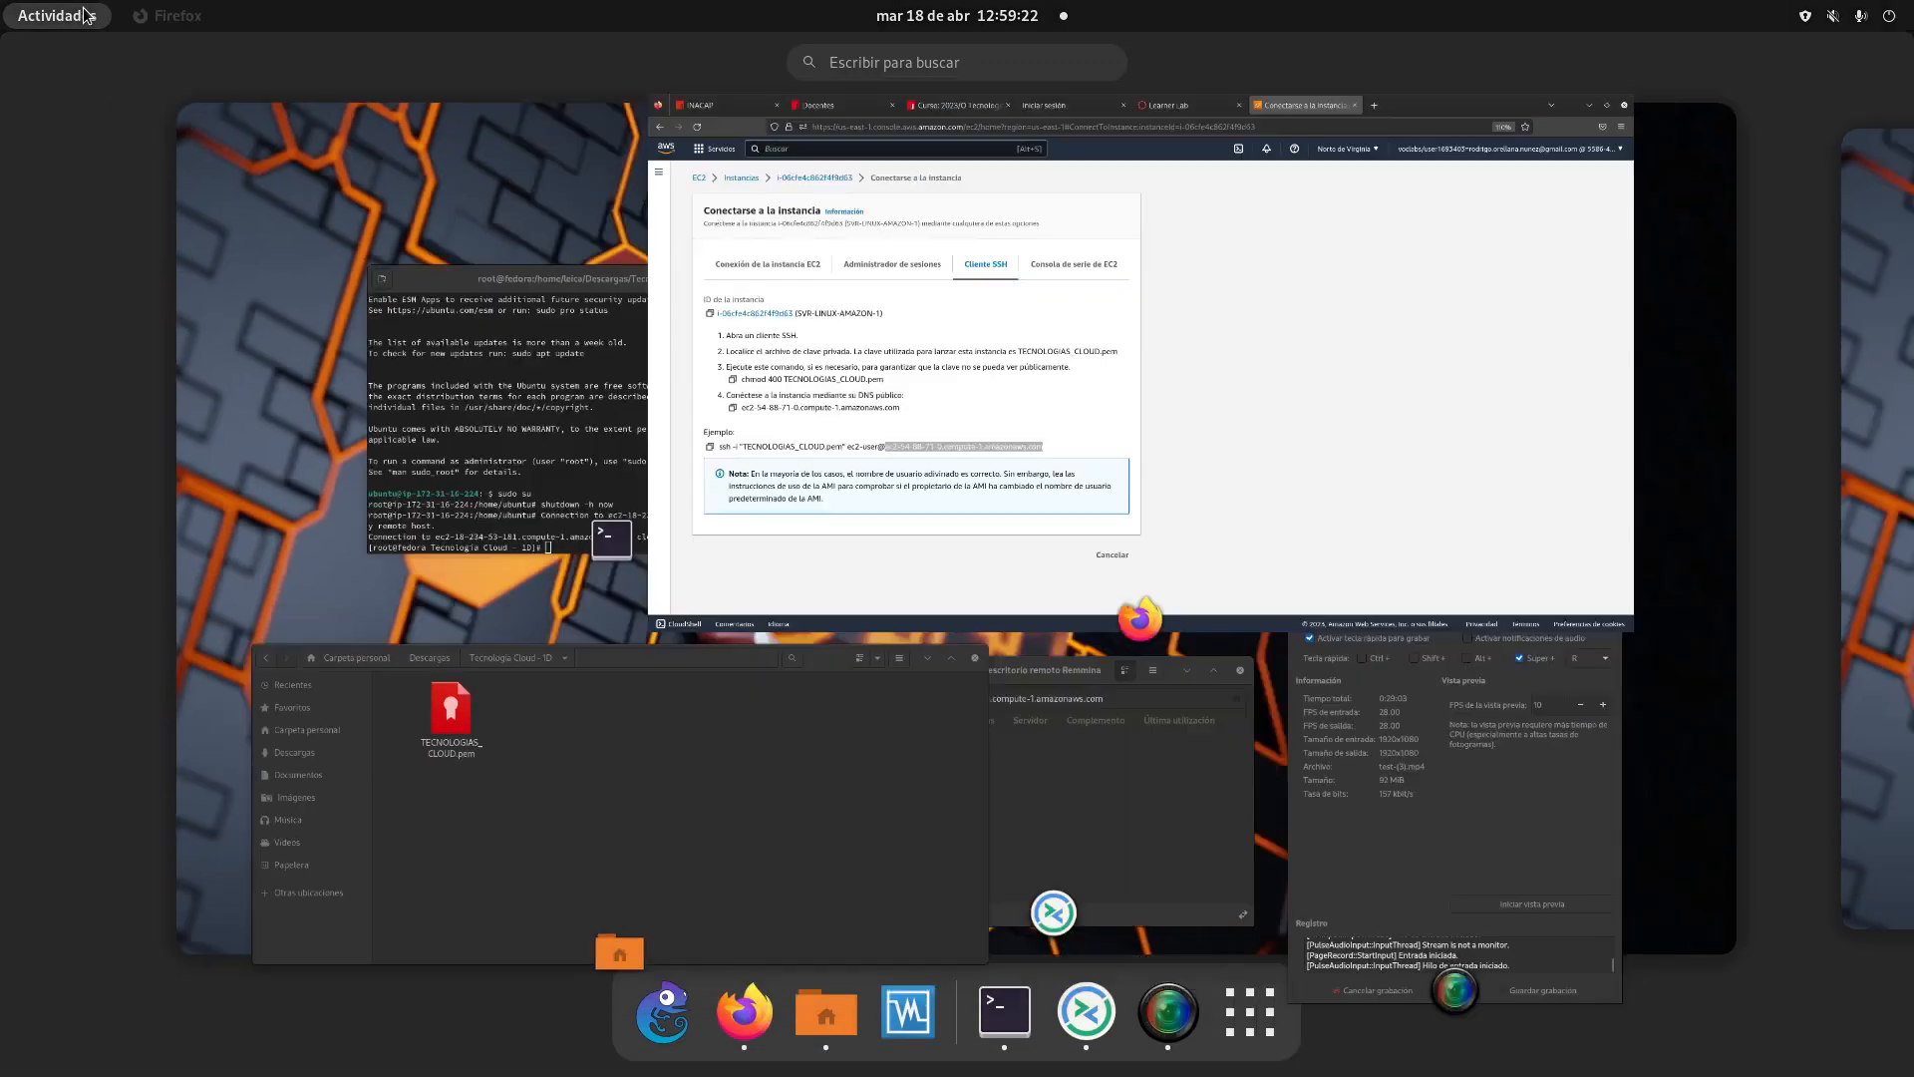
# - Paste the copied SSH command for SVR-LINUX-AMAZON-1 into the Terminal and run it, accepting the host key with yes
pyautogui.click(57, 15)
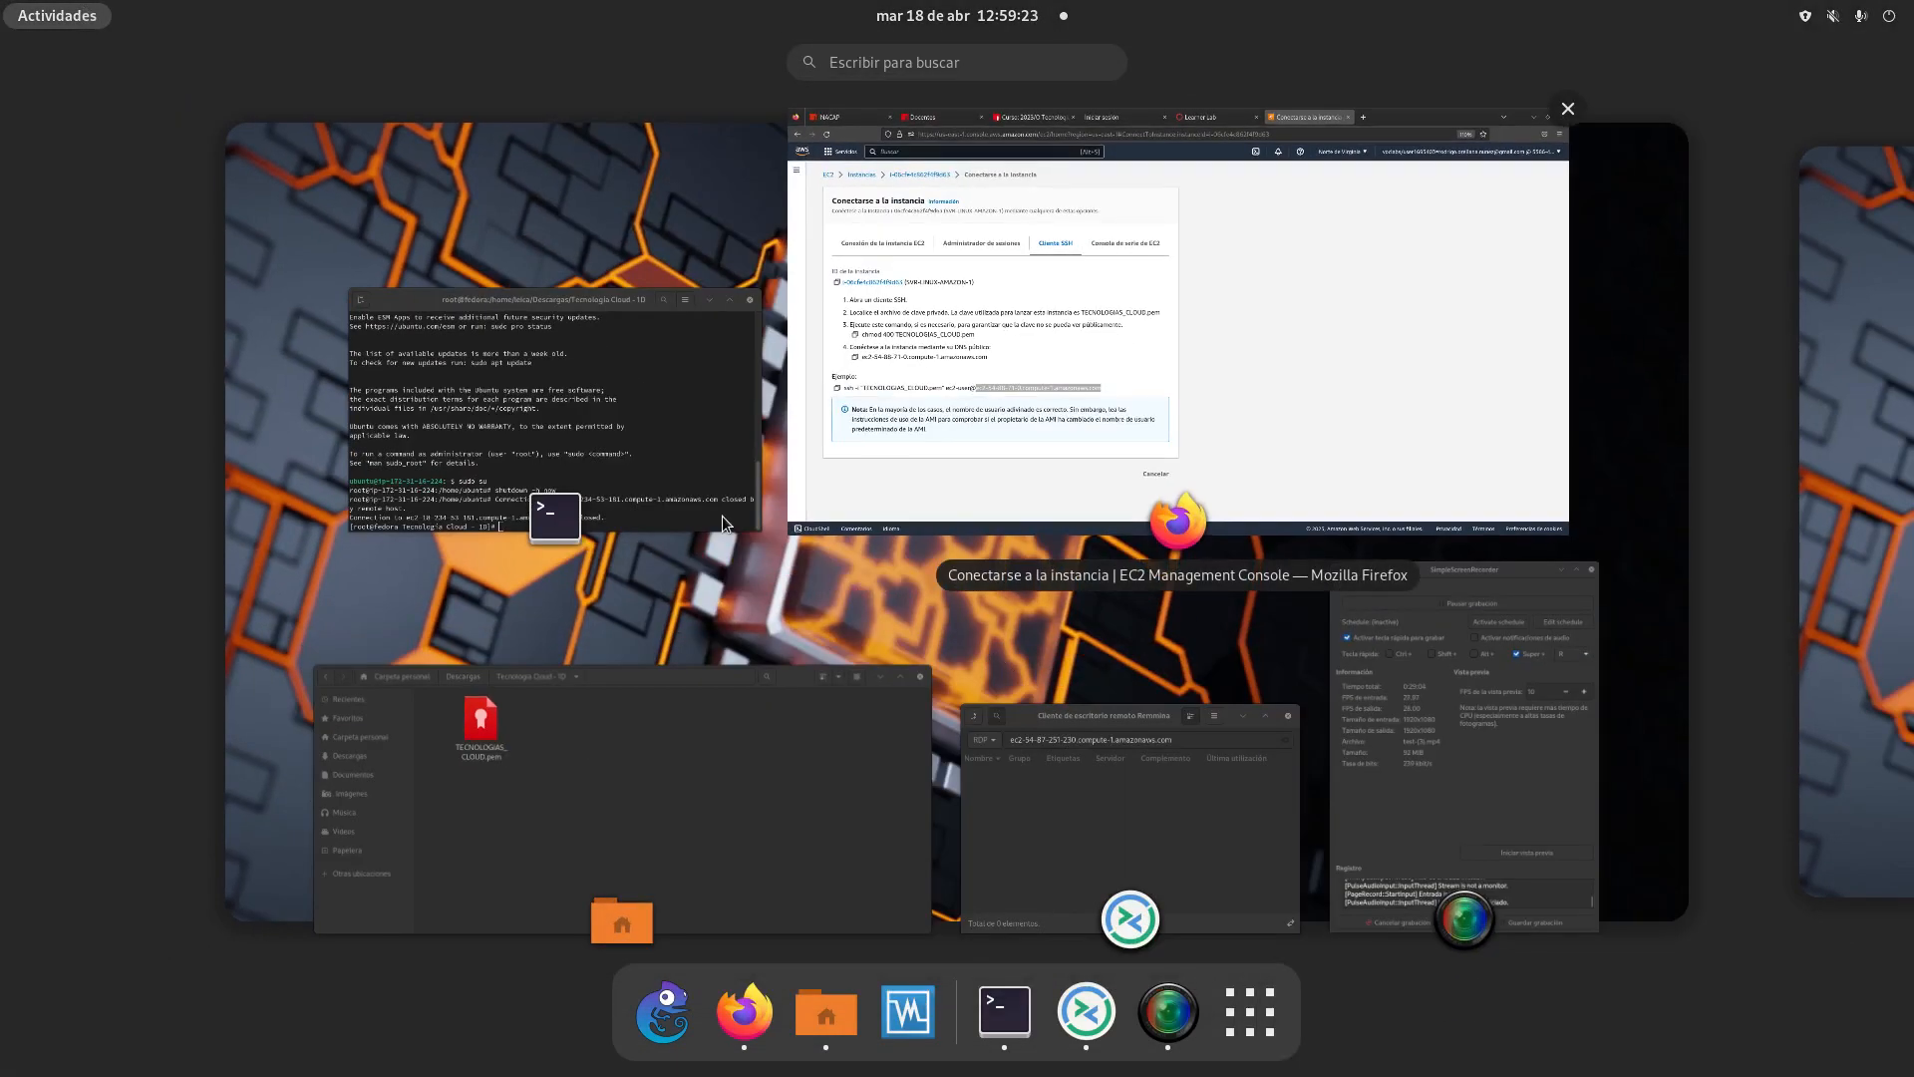
pyautogui.click(603, 463)
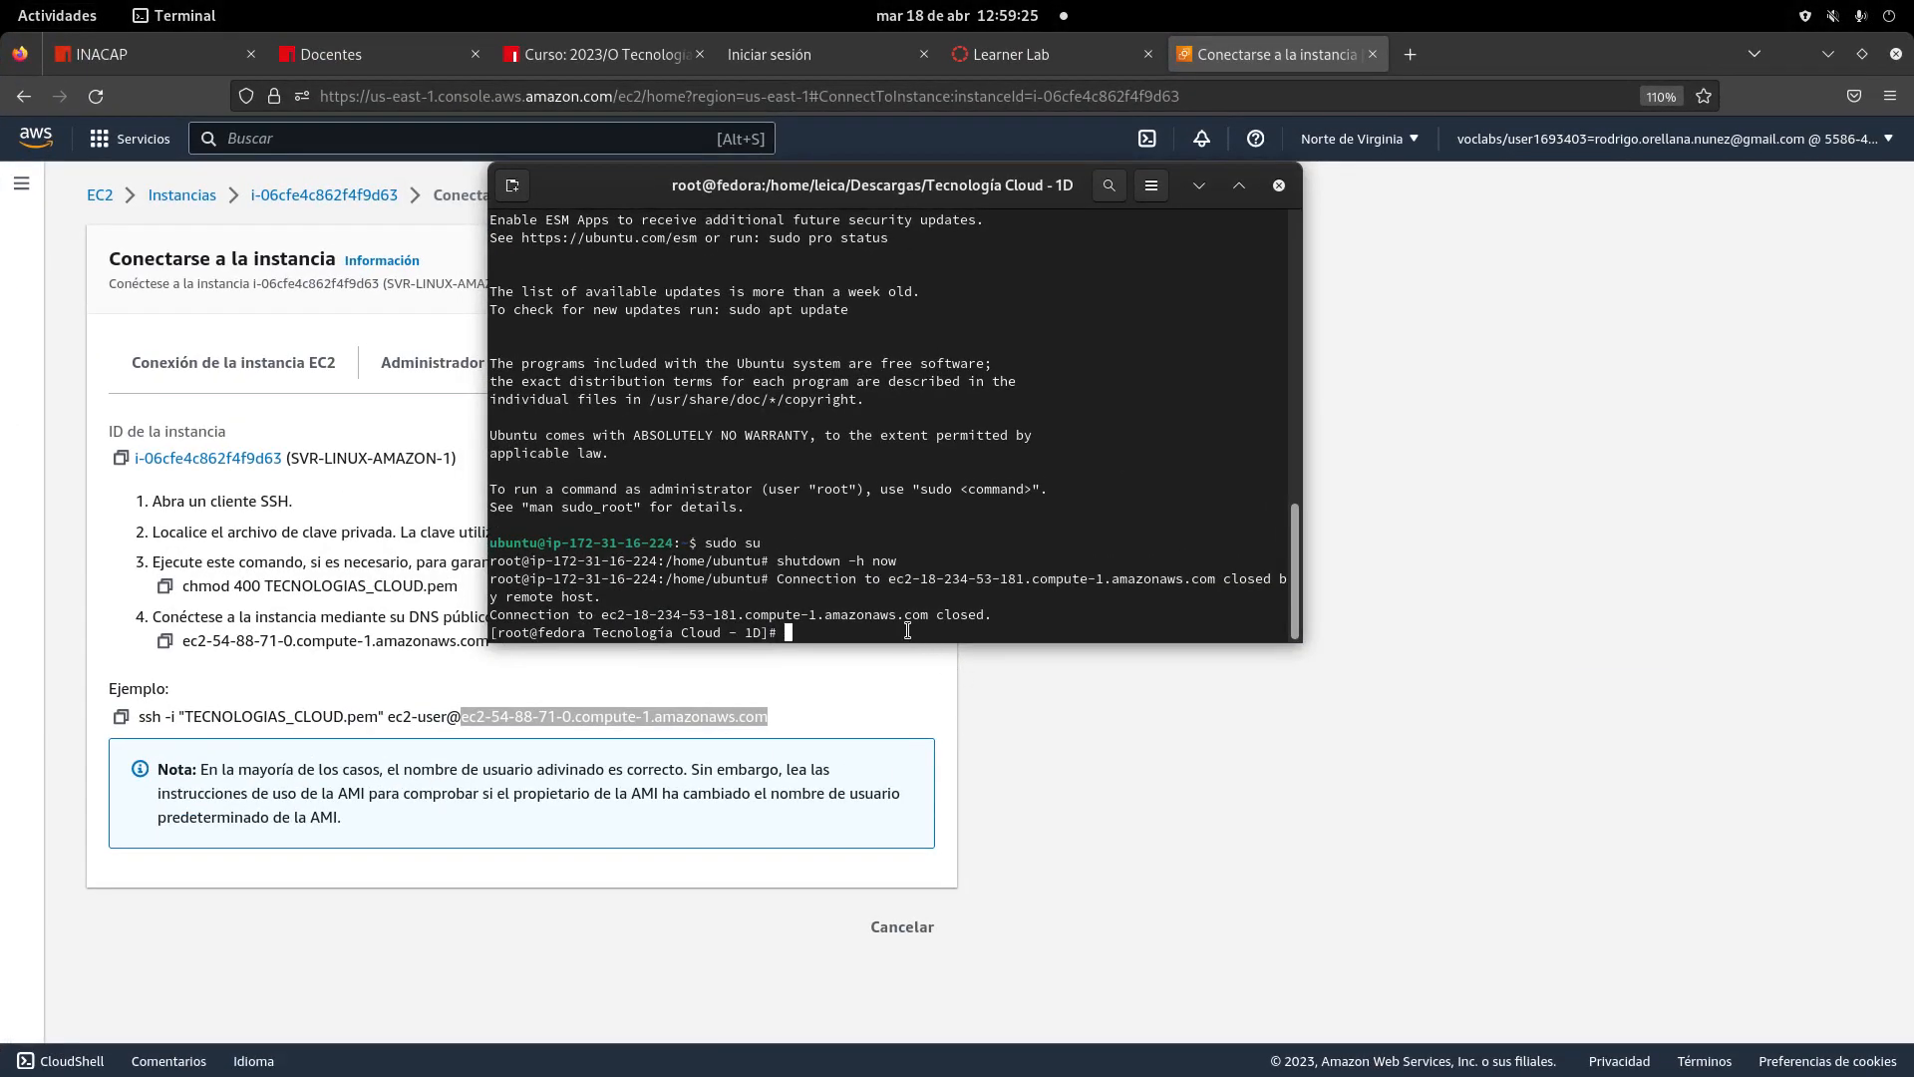
pyautogui.press('Return')
pyautogui.press('Return')
pyautogui.press('Return')
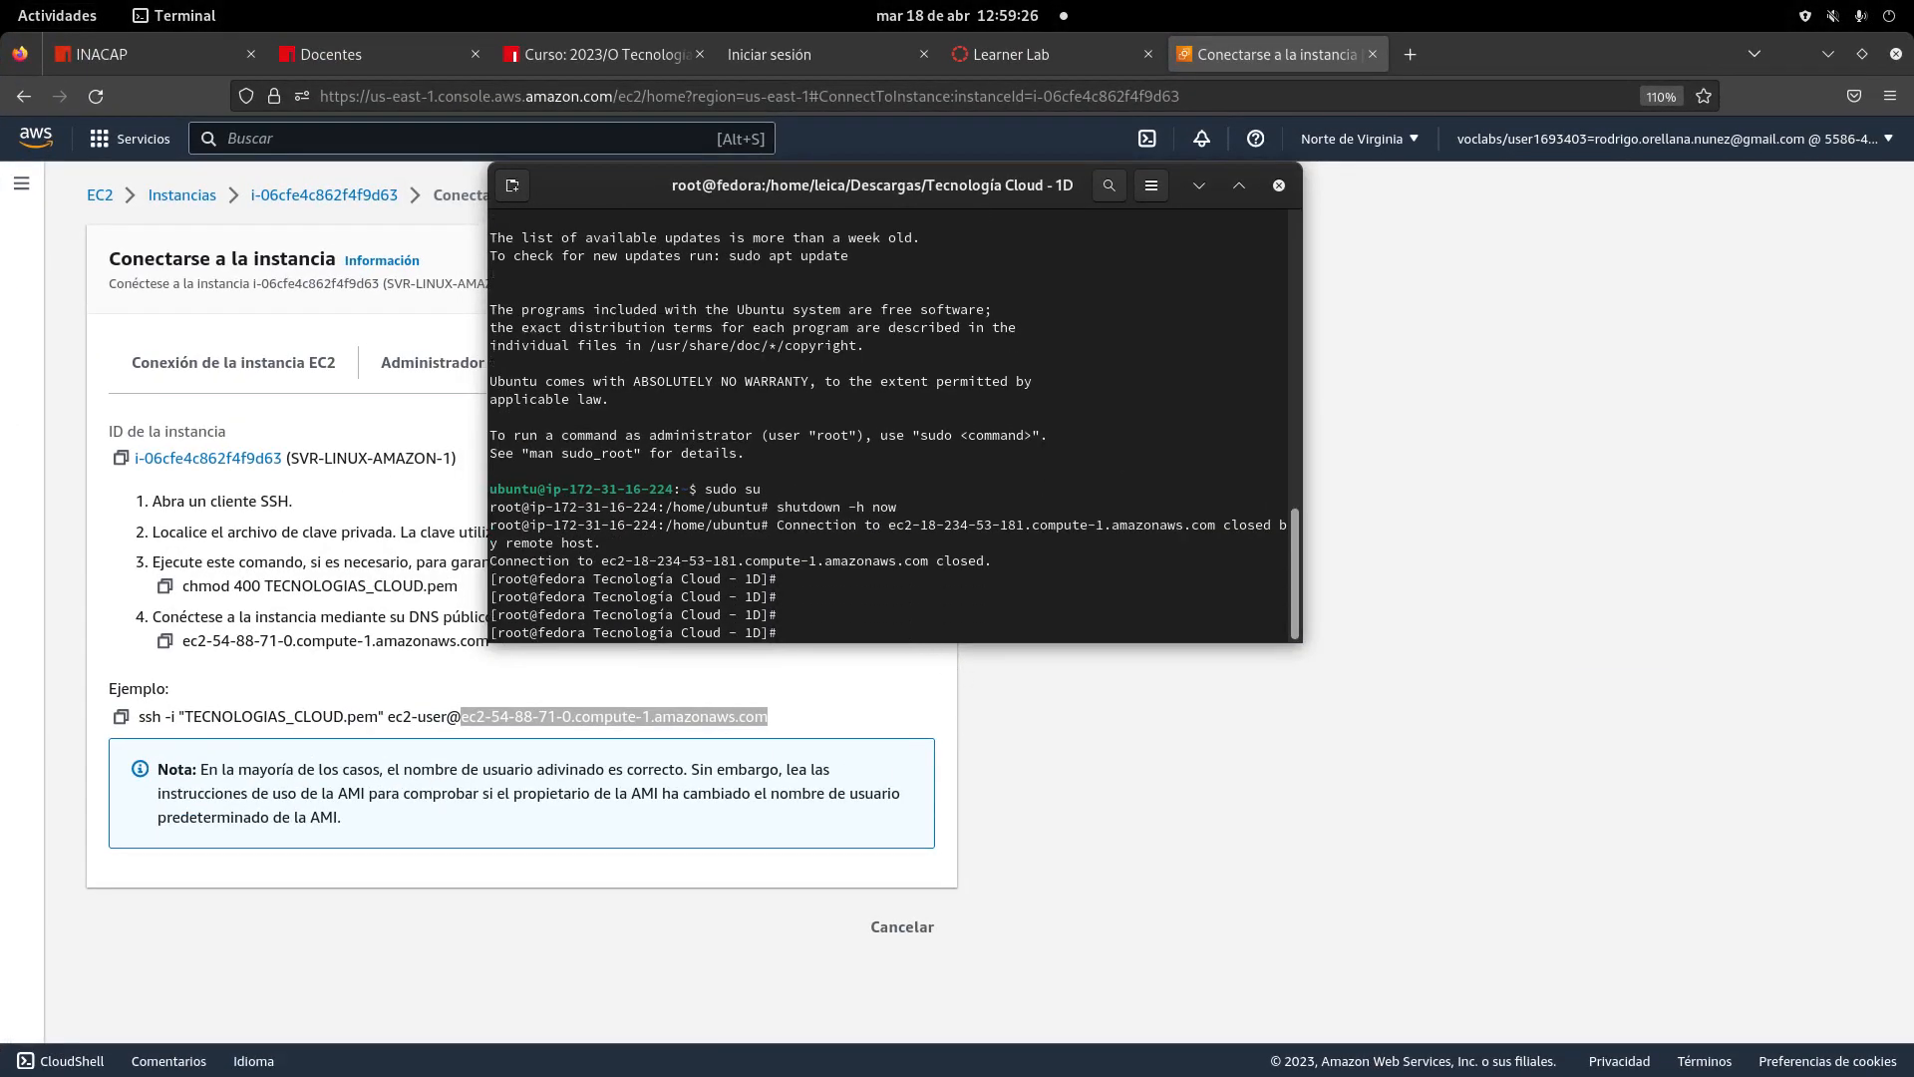
pyautogui.rightClick(838, 634)
pyautogui.click(1037, 708)
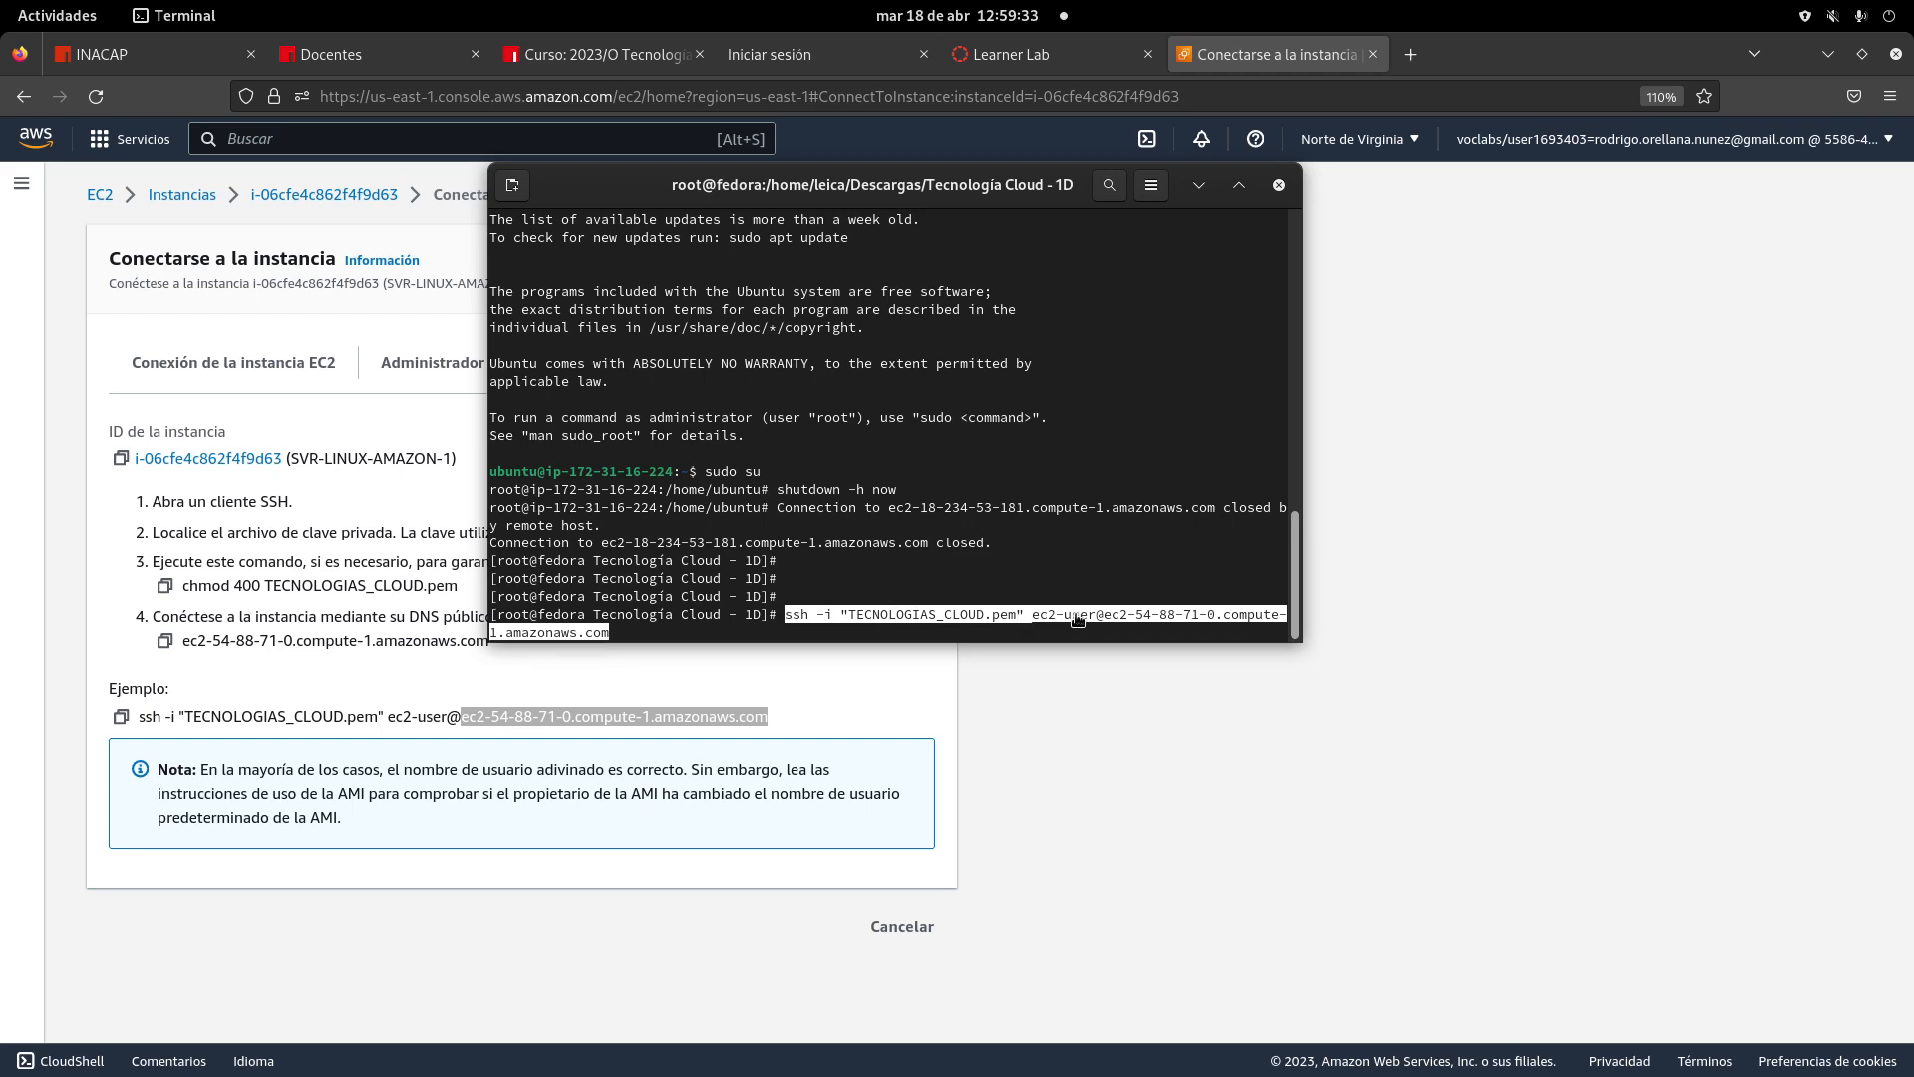
pyautogui.press('Return')
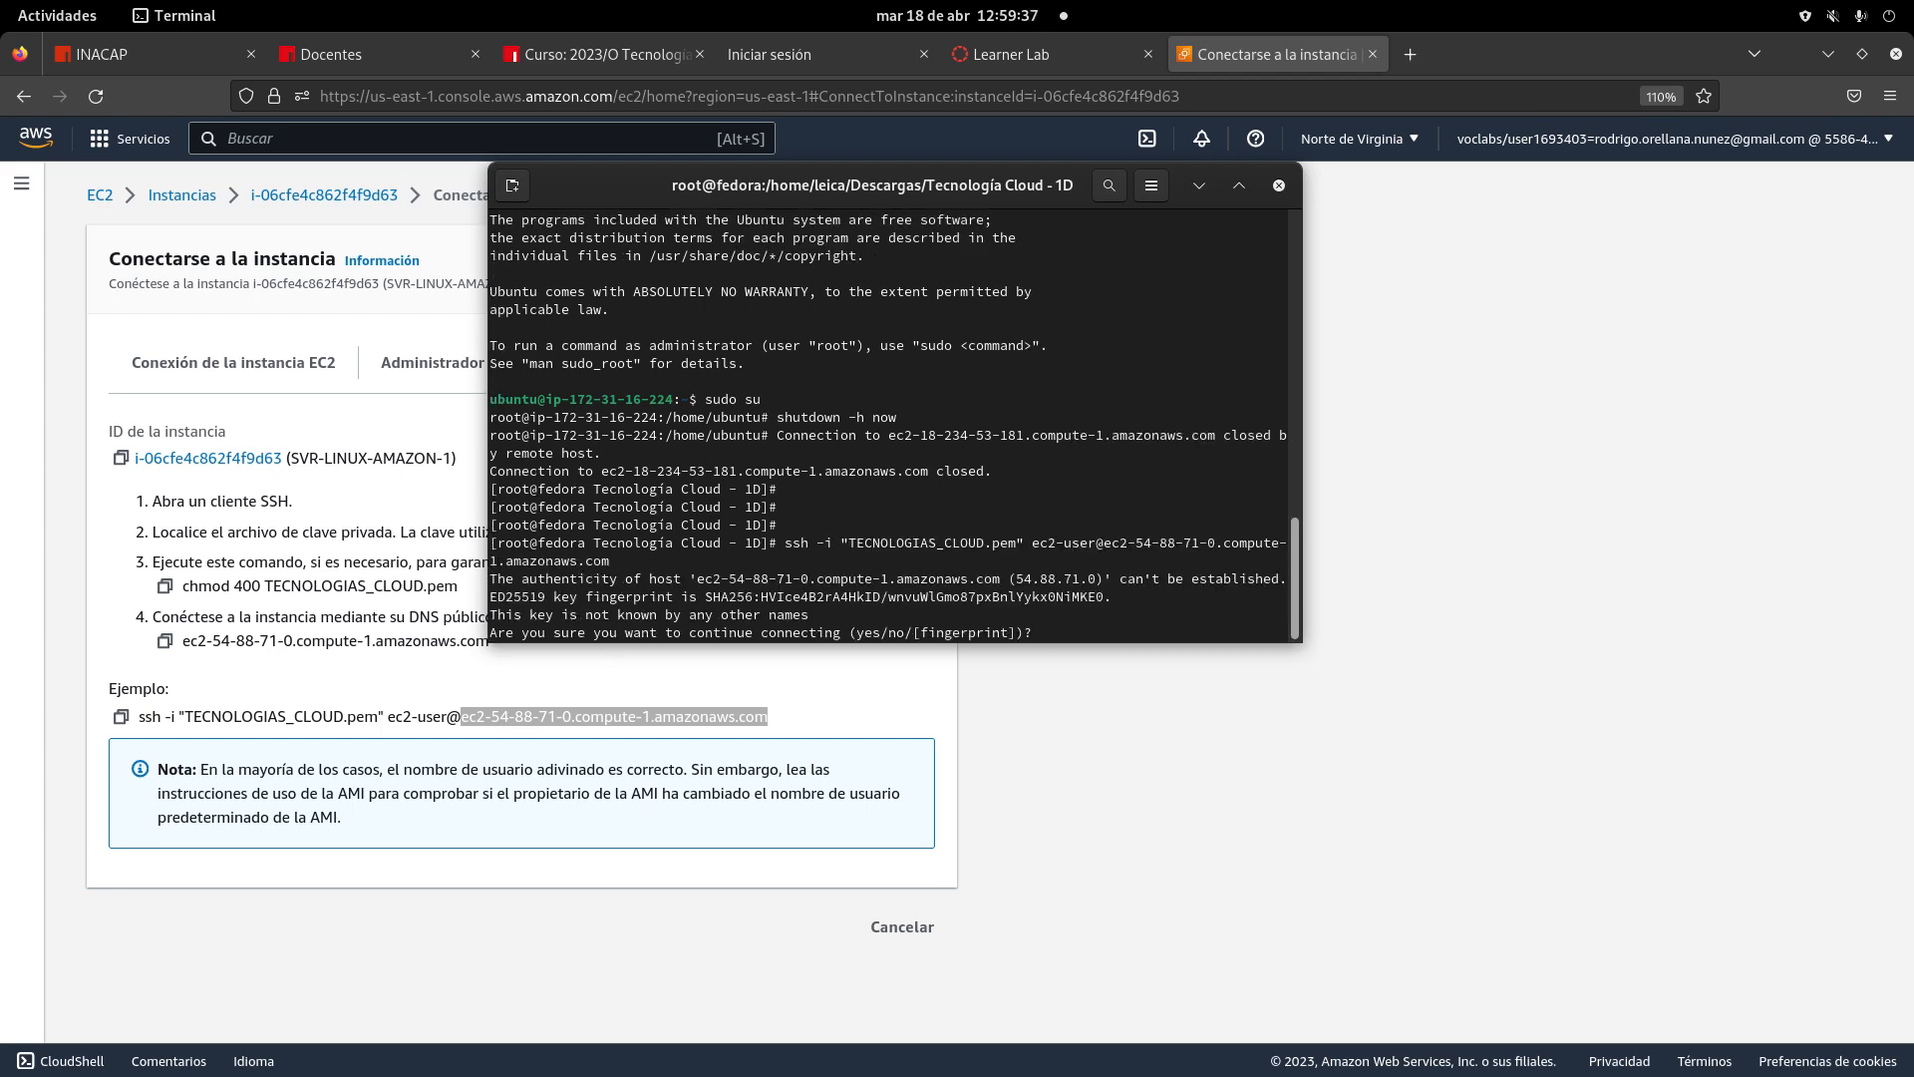
pyautogui.write('yes')
pyautogui.press('Return')
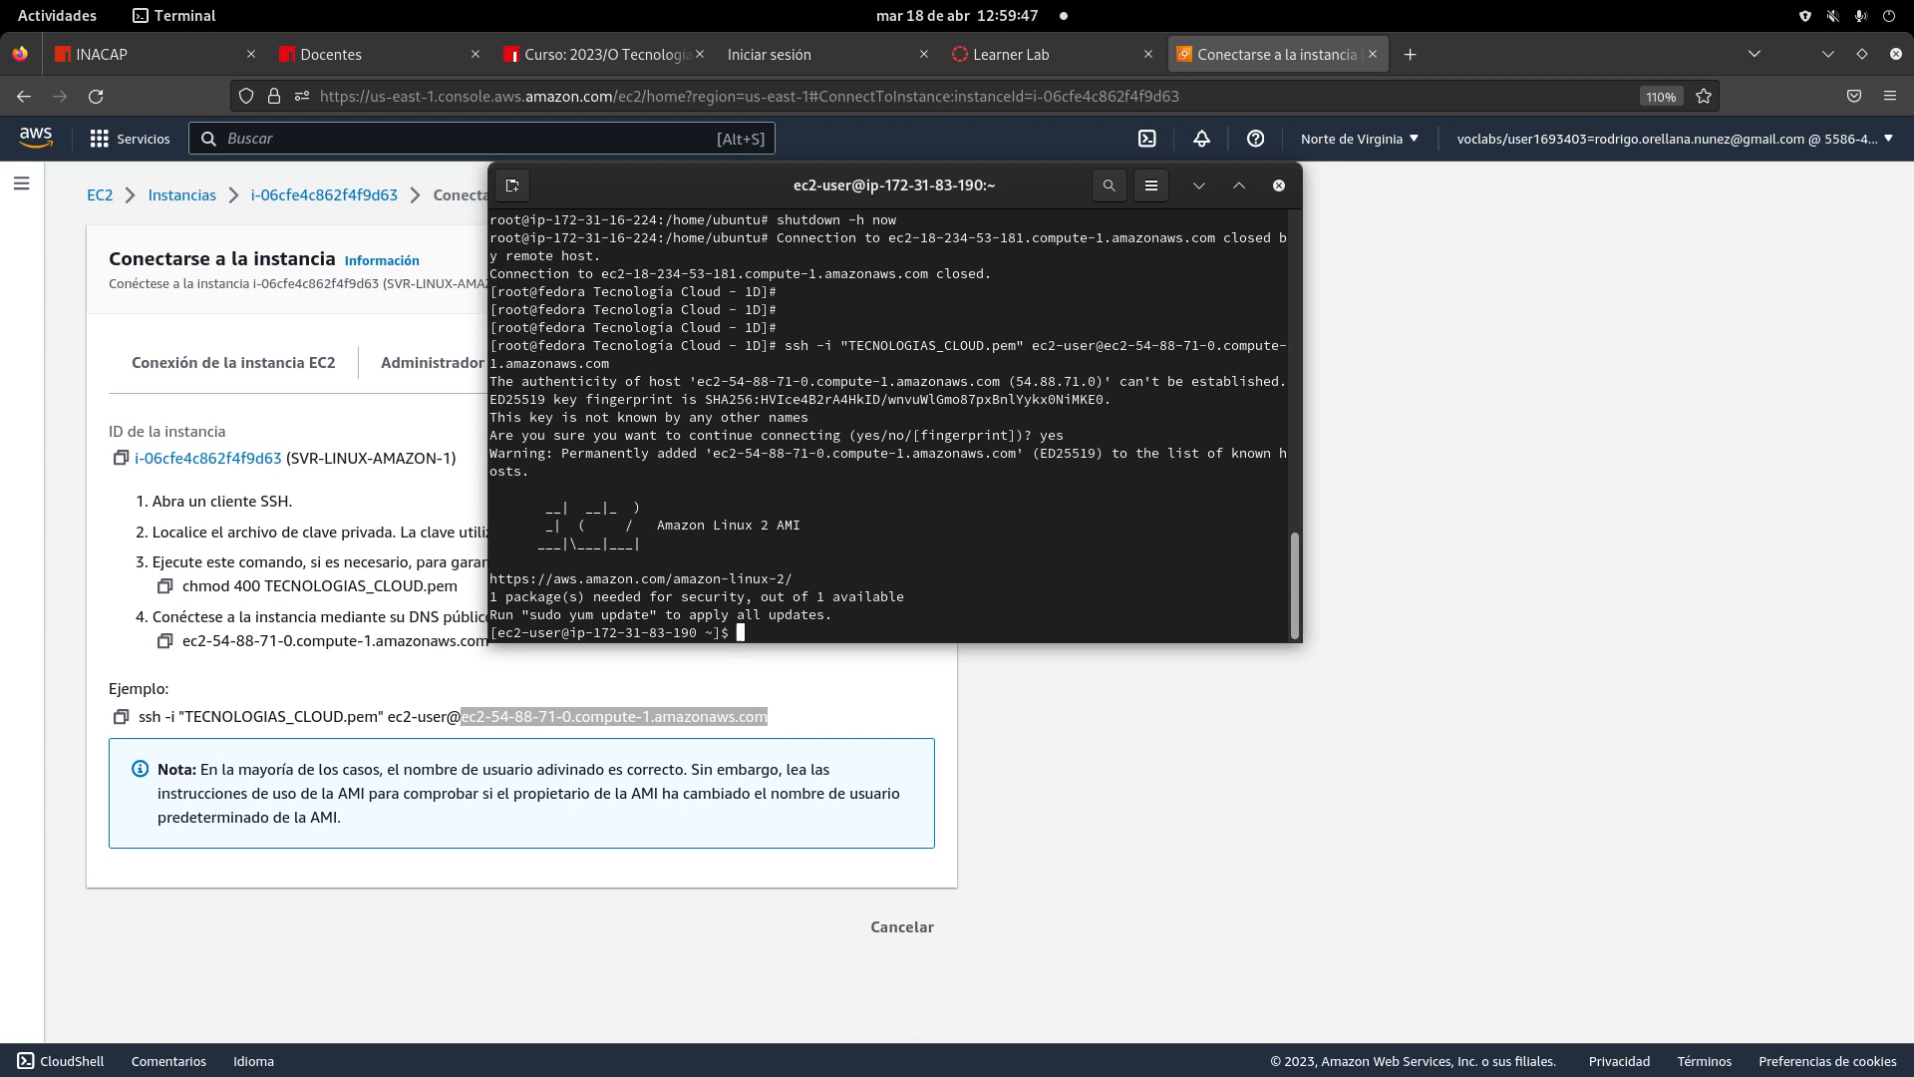
# - Switch to root on the Amazon Linux server with sudo su and shut it down with shutdown -h now
pyautogui.write('sudo su')
pyautogui.press('Return')
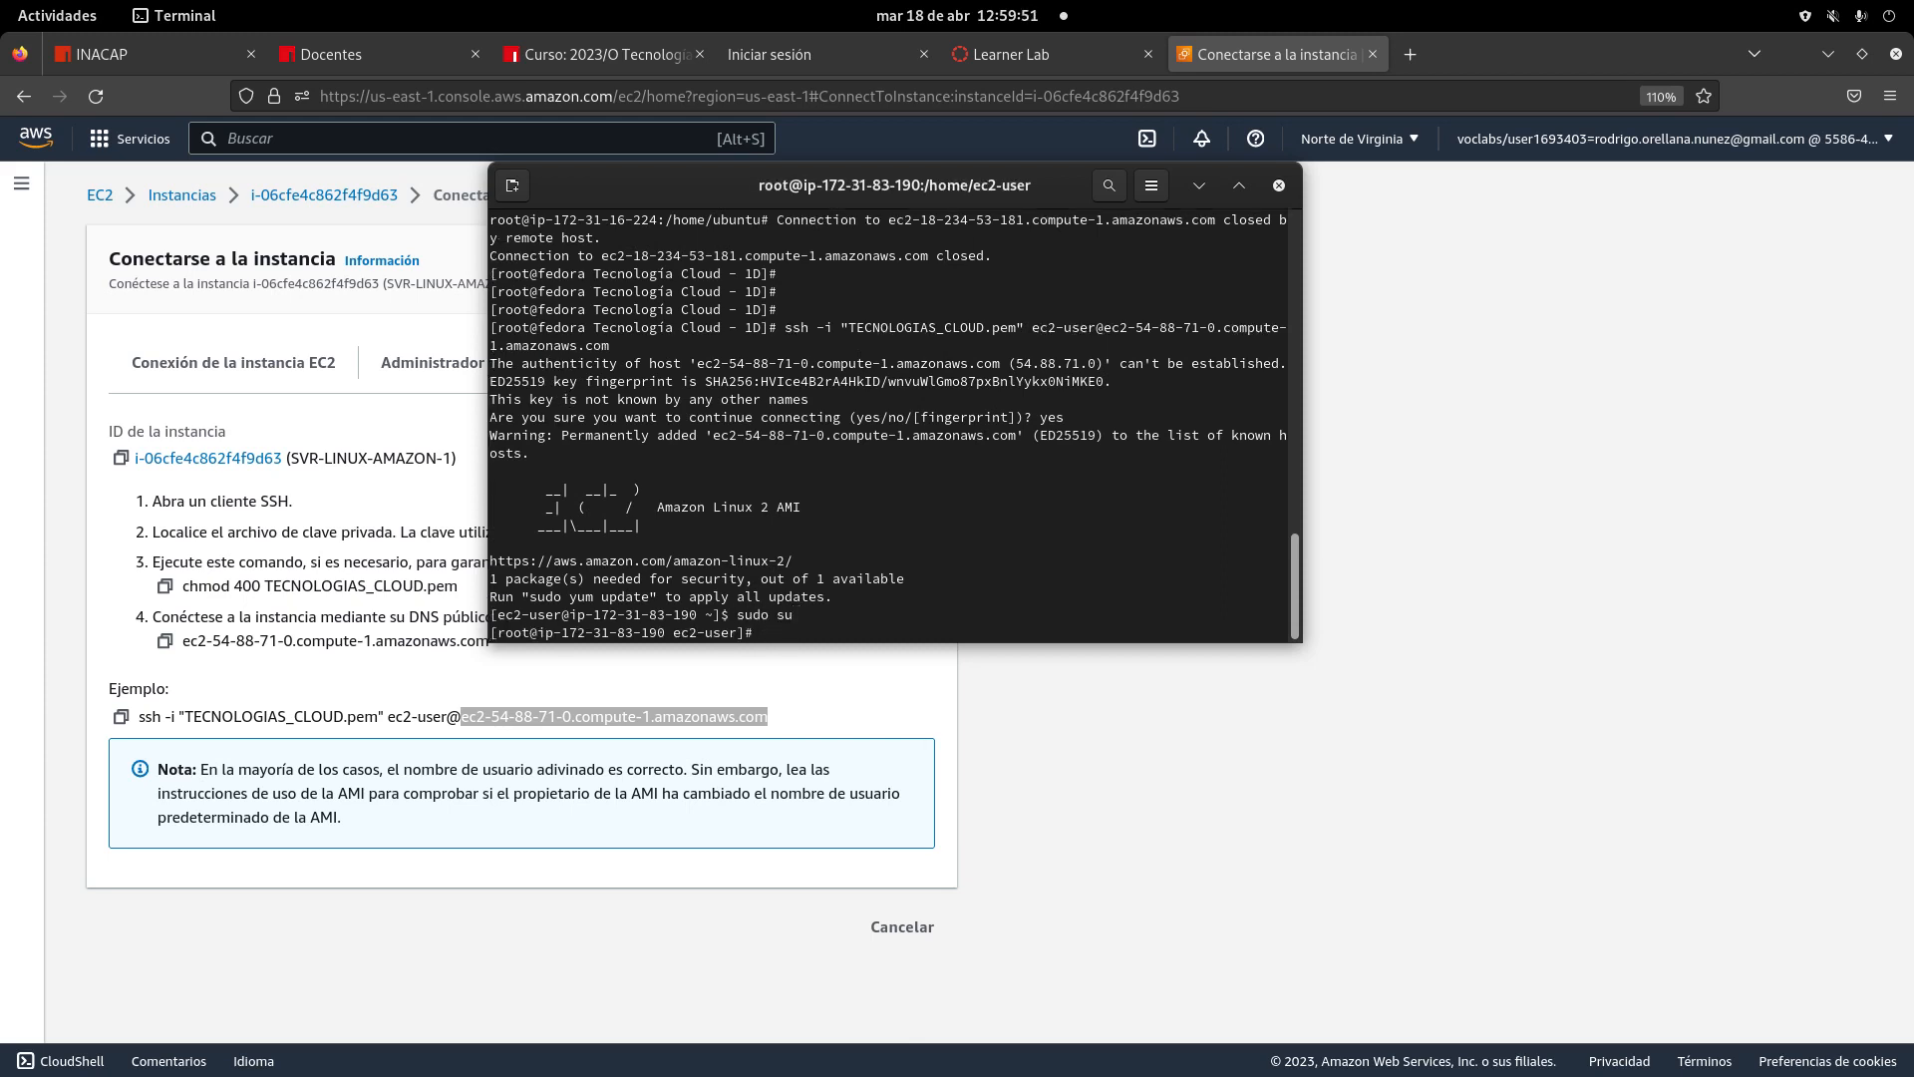
pyautogui.moveTo(742, 633); pyautogui.dragTo(484, 598)
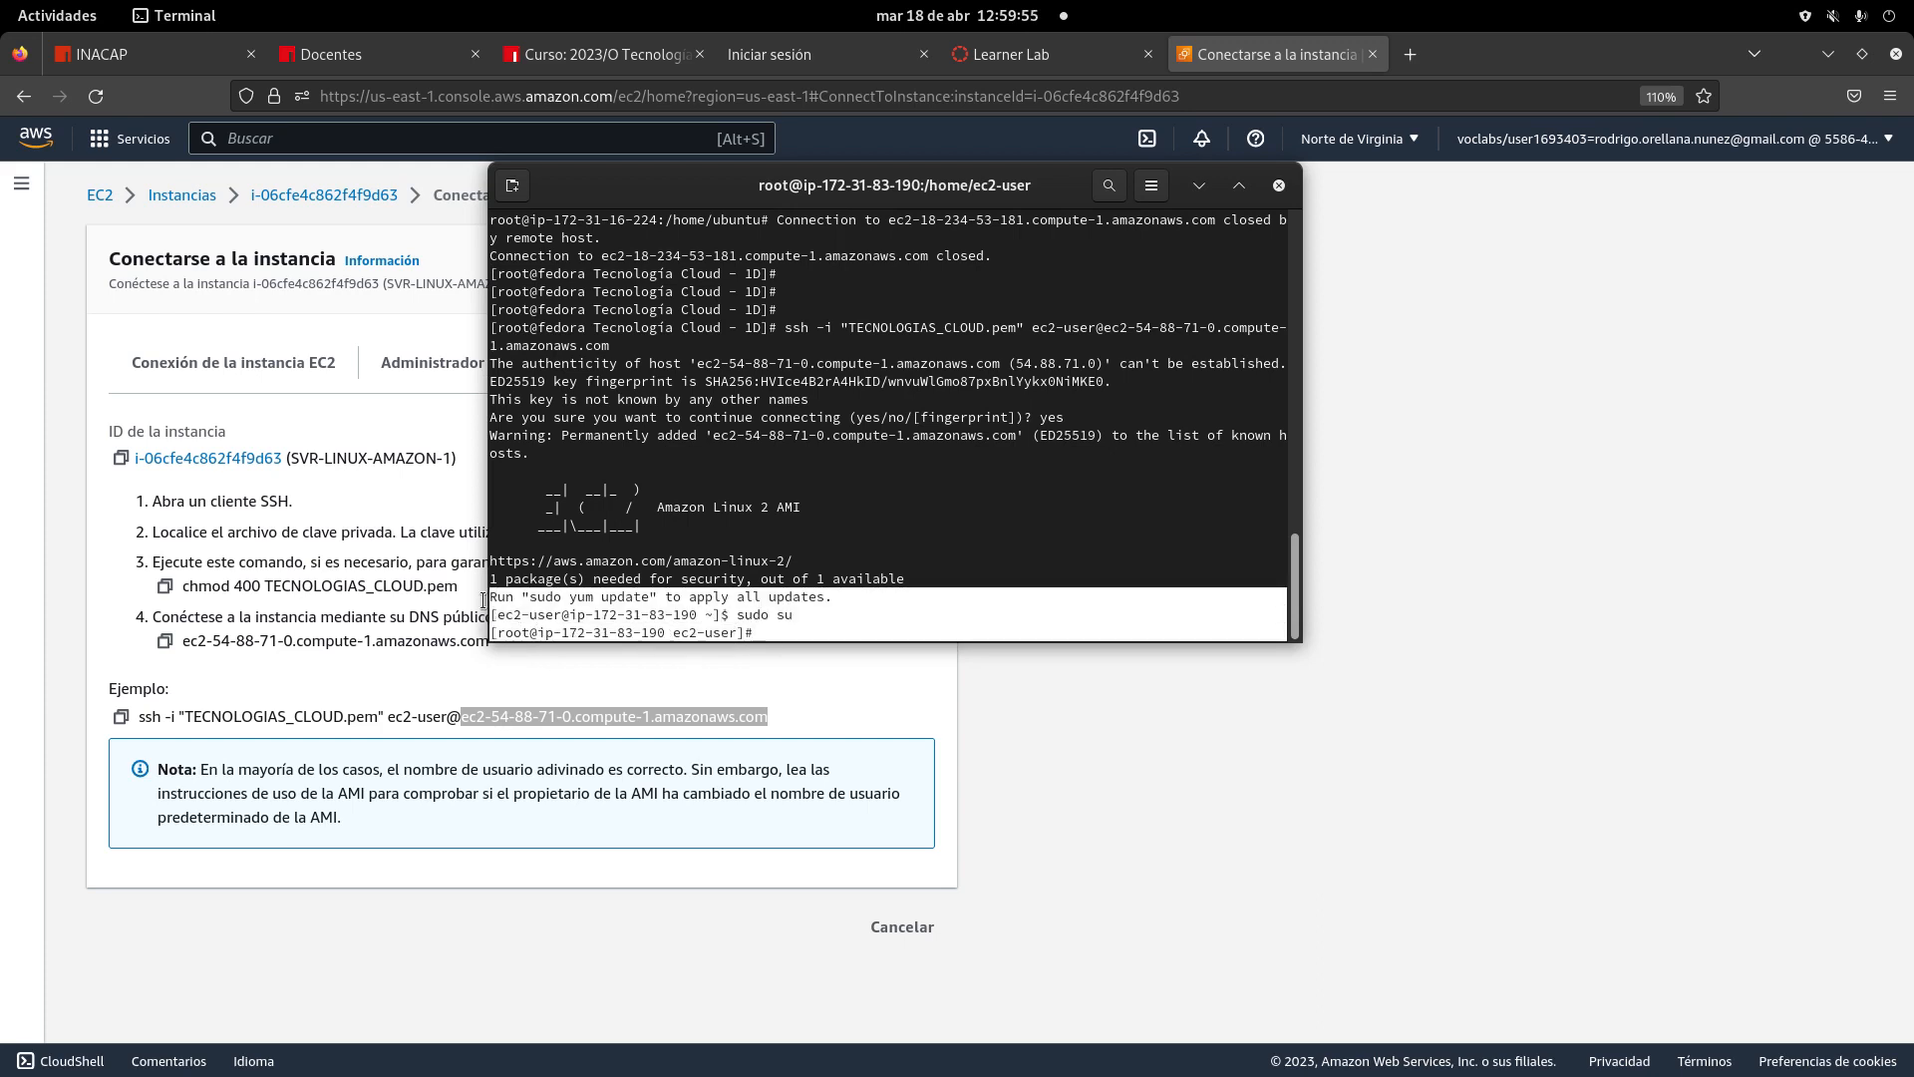
pyautogui.click(788, 639)
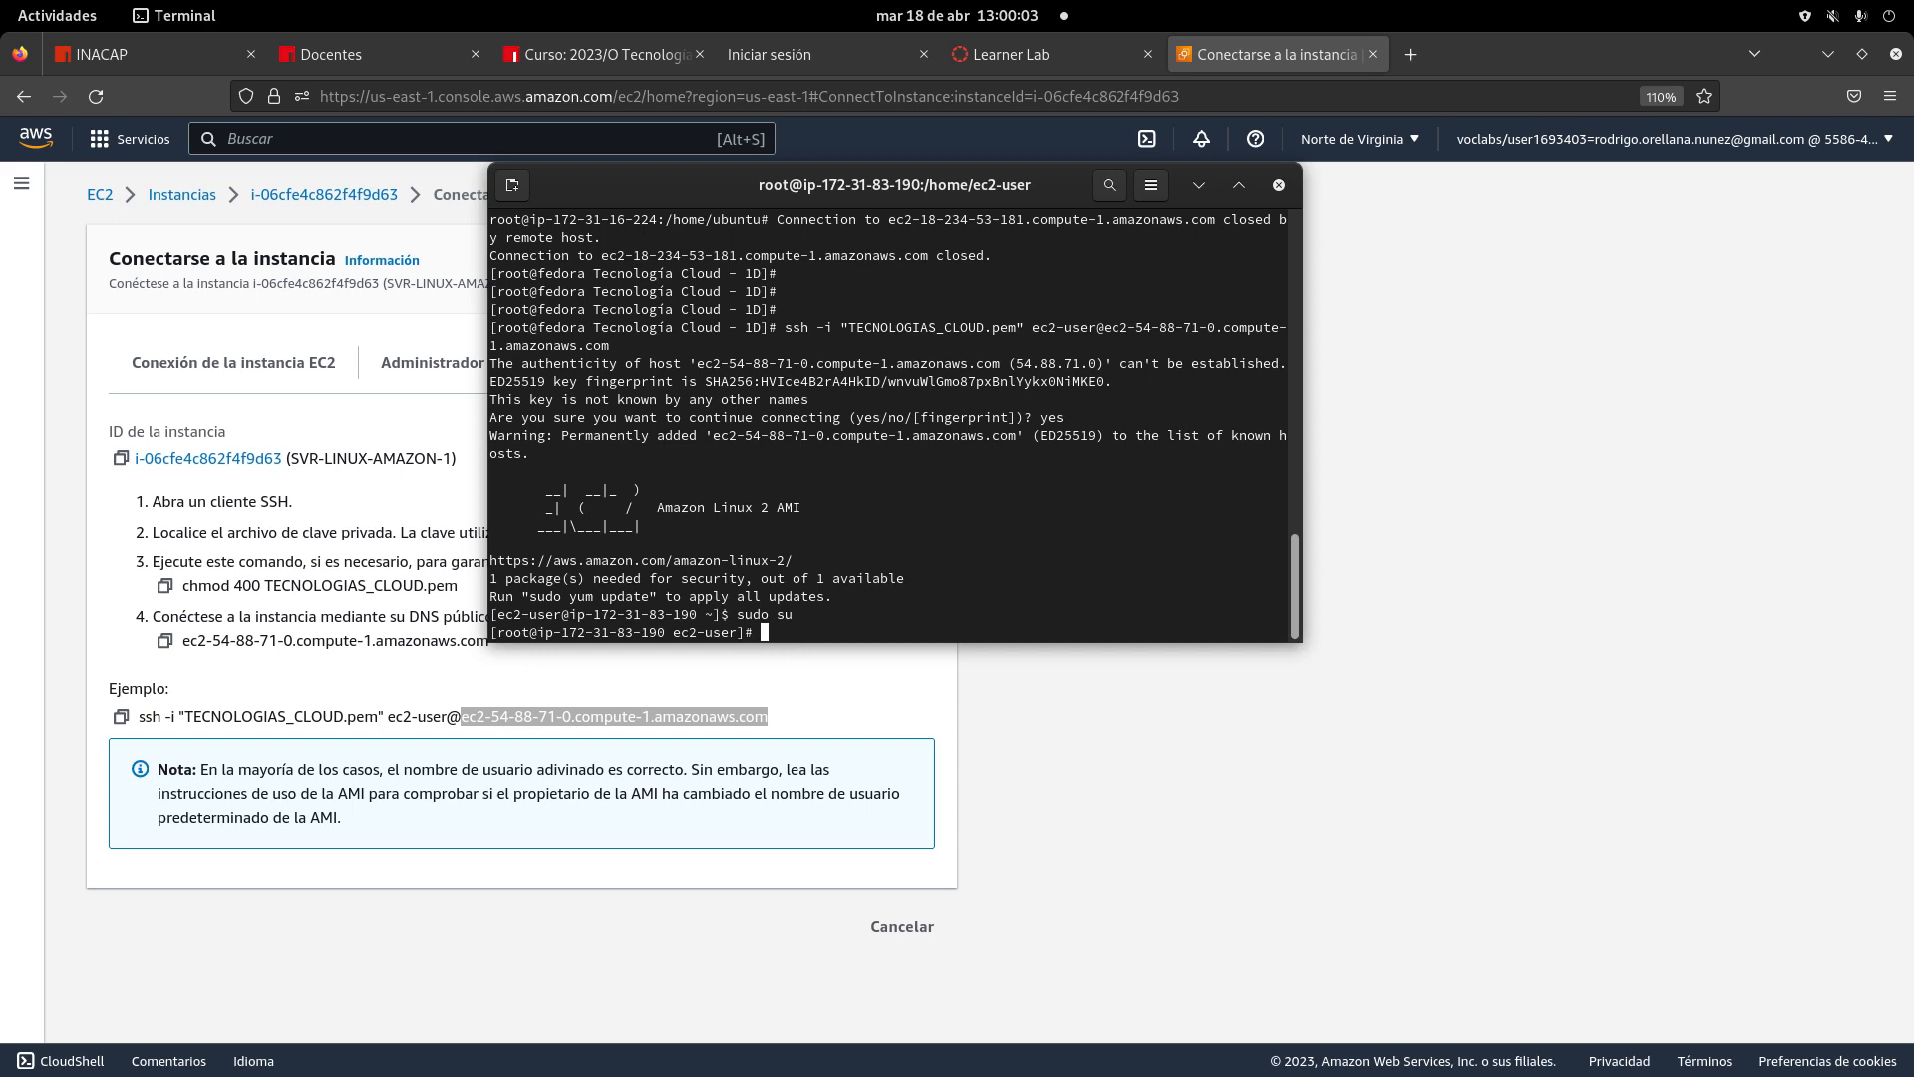
pyautogui.write('shutdown -h nnow')
pyautogui.press('Return')
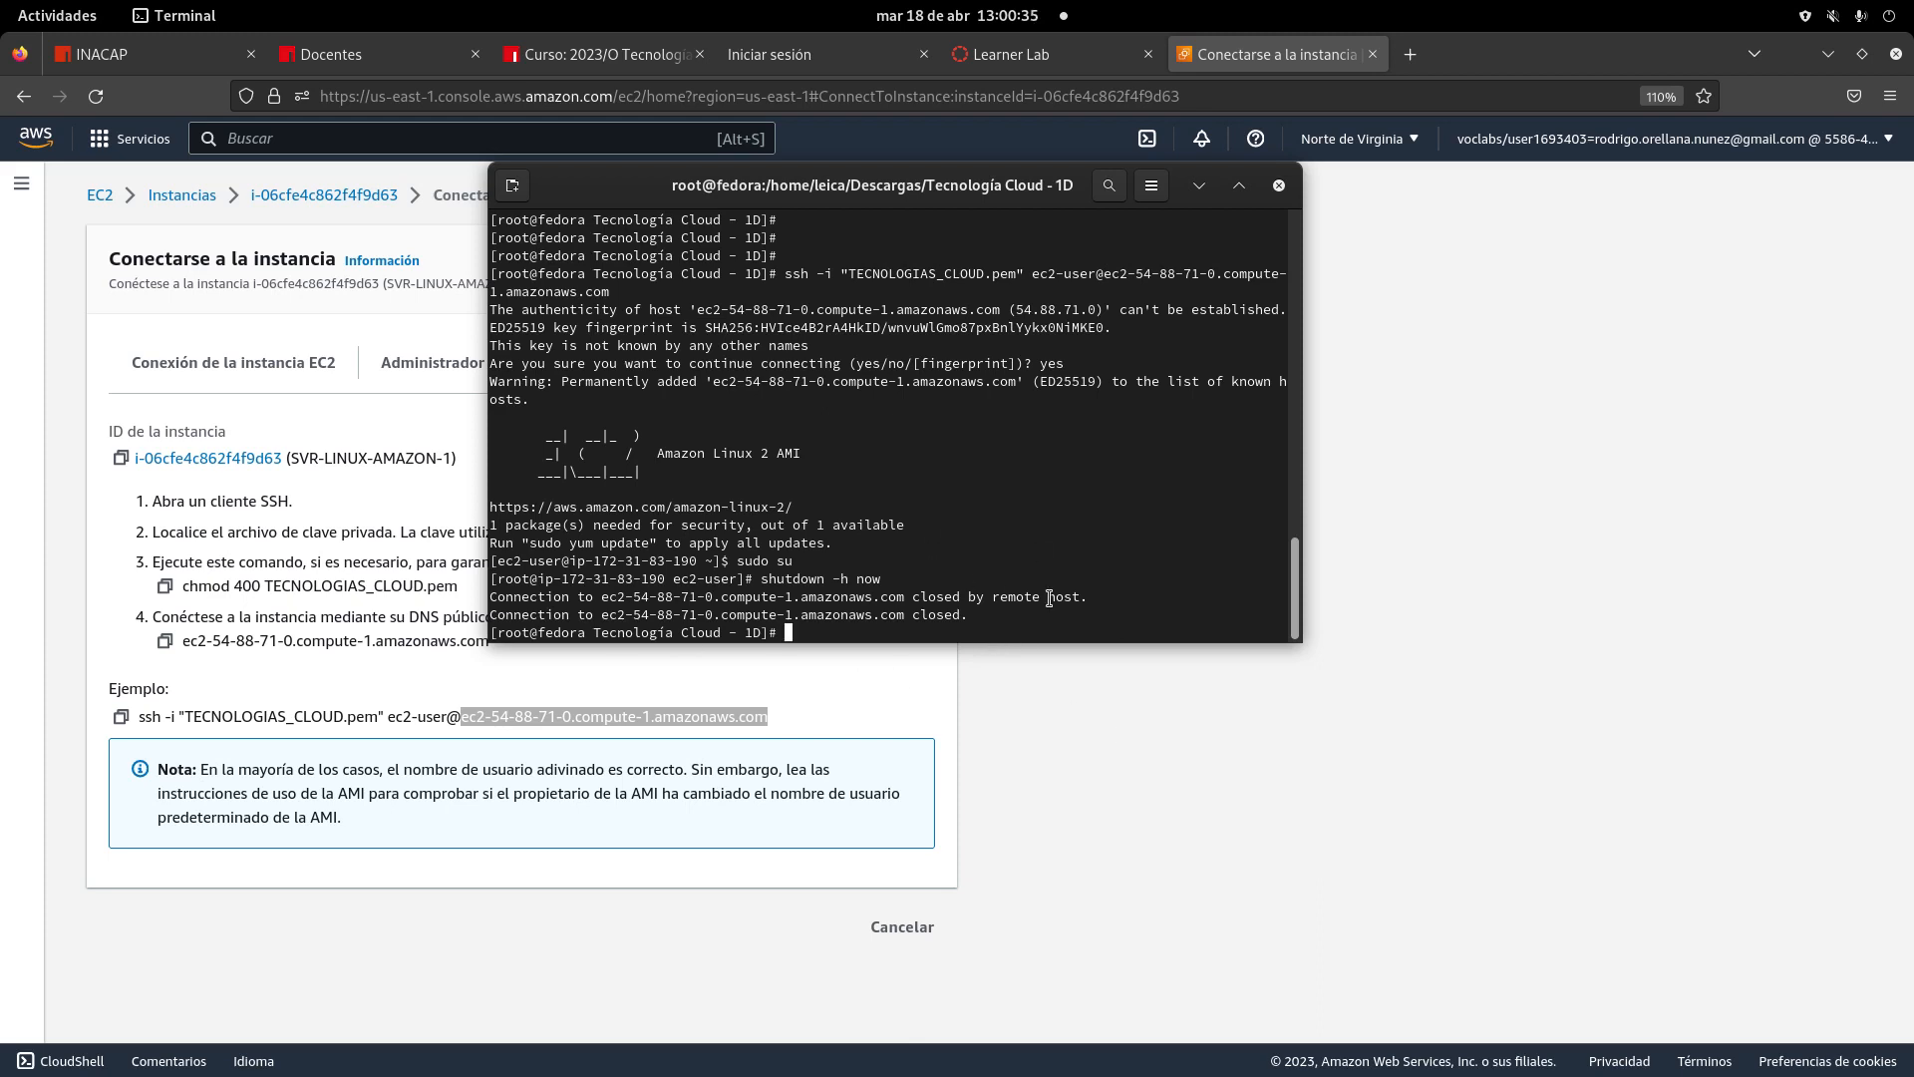
# - Return to the EC2 instances list in the browser and examine the state and details of the Linux servers
pyautogui.click(1309, 456)
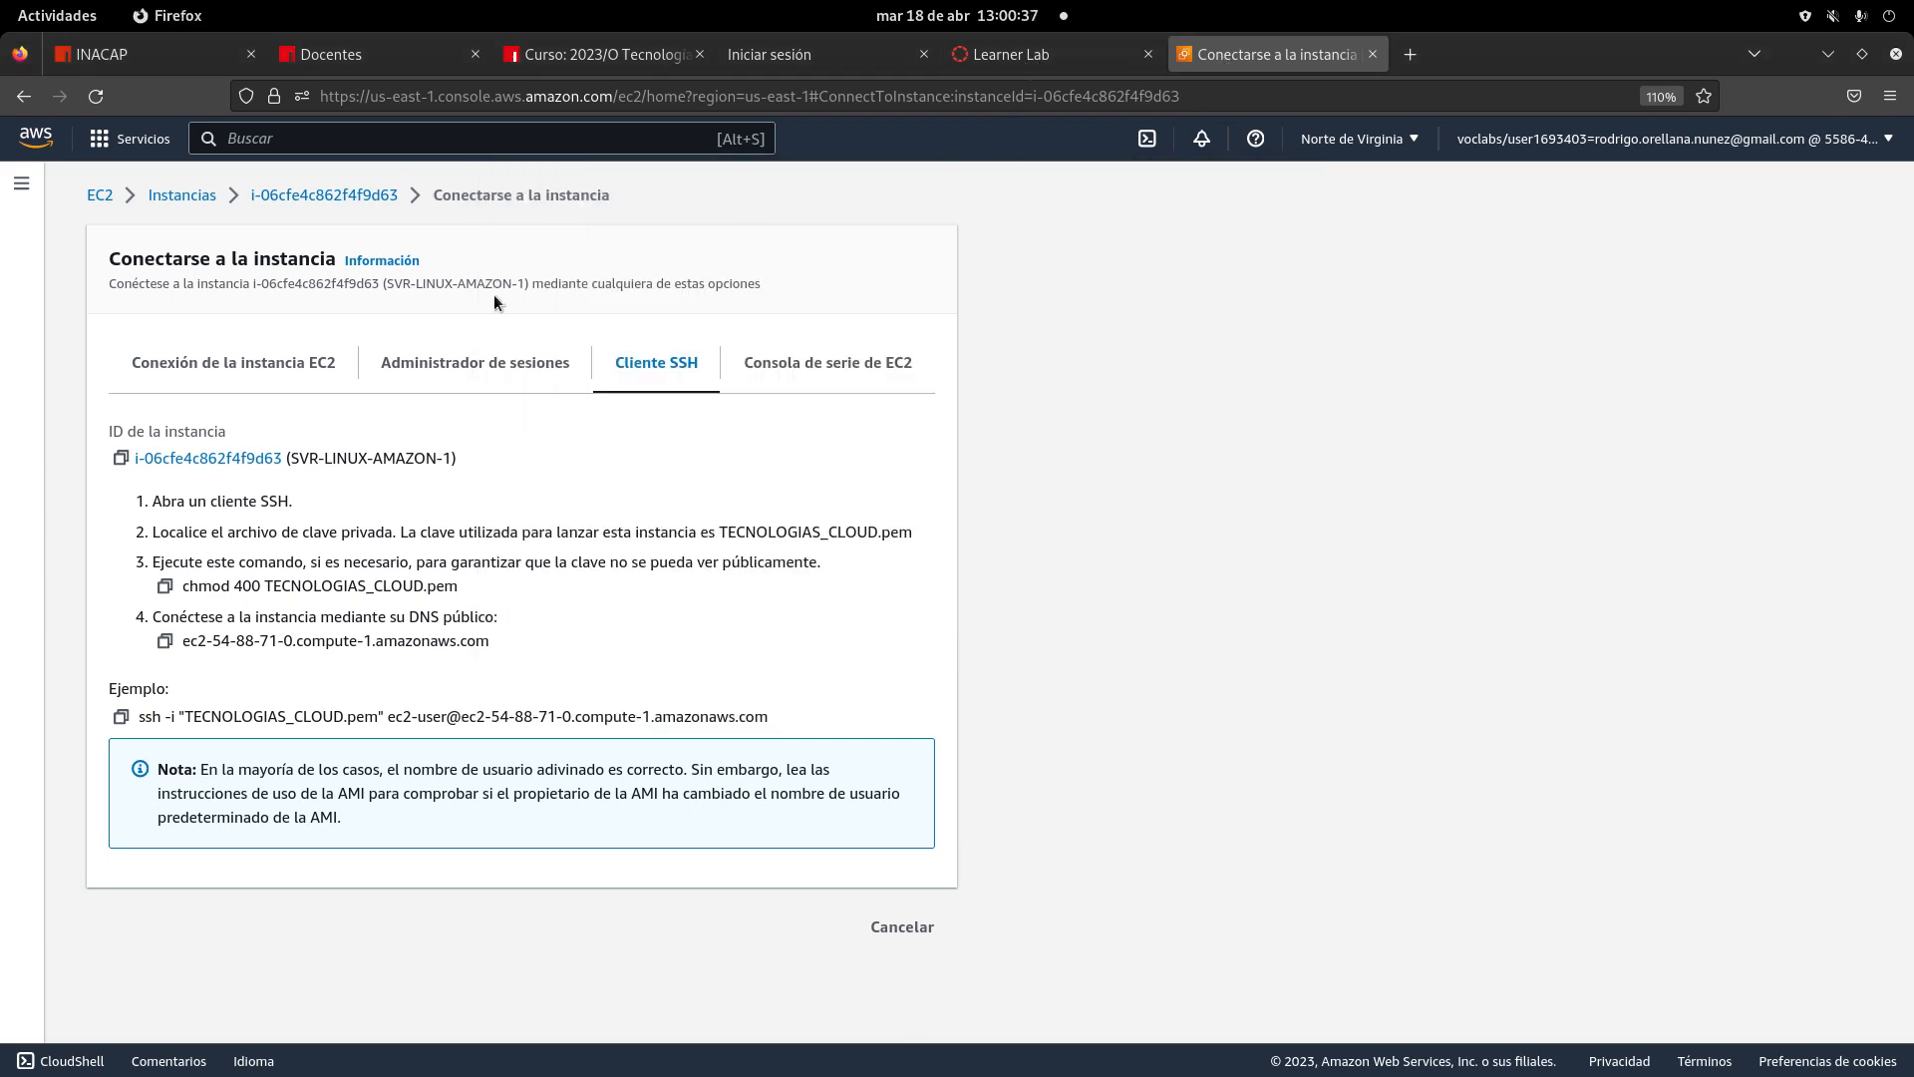
pyautogui.click(181, 195)
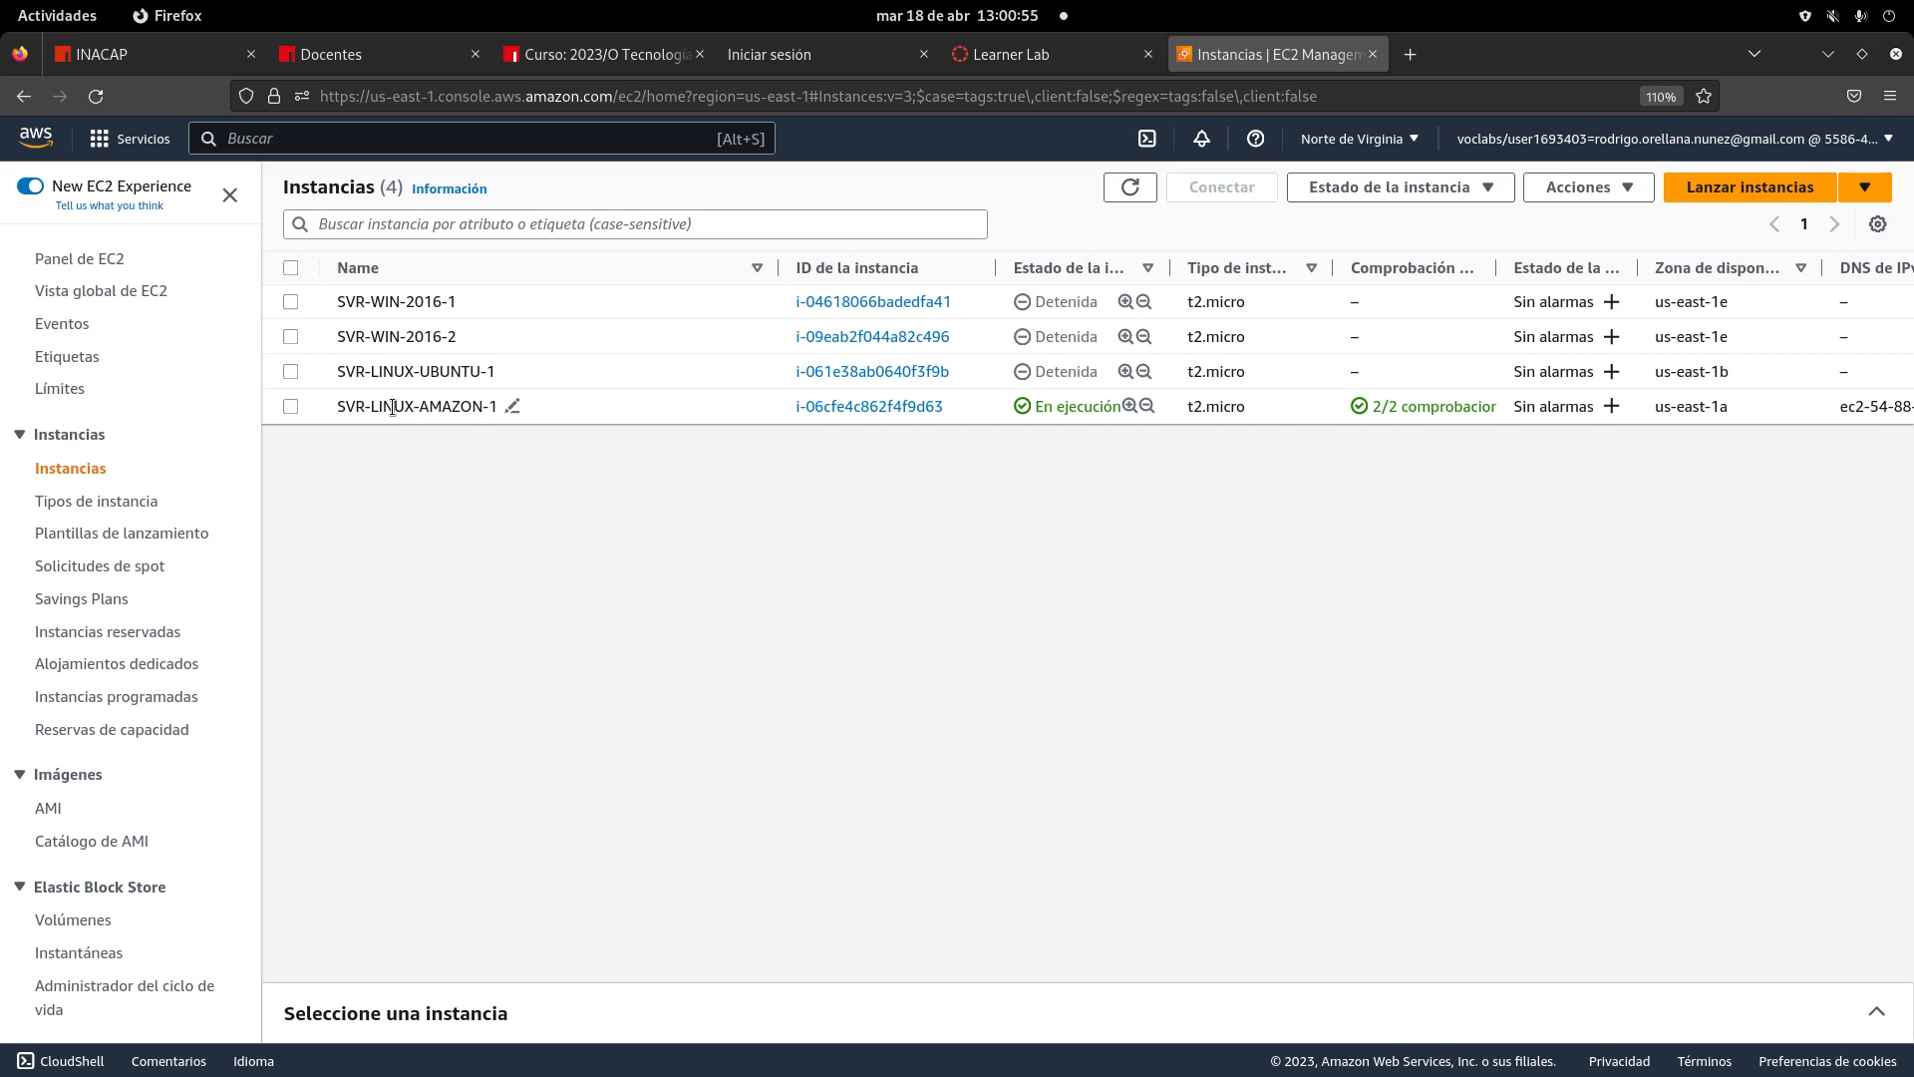
pyautogui.moveTo(597, 414); pyautogui.dragTo(1171, 421)
pyautogui.moveTo(1218, 251); pyautogui.dragTo(1362, 251)
pyautogui.moveTo(1172, 421); pyautogui.dragTo(618, 425)
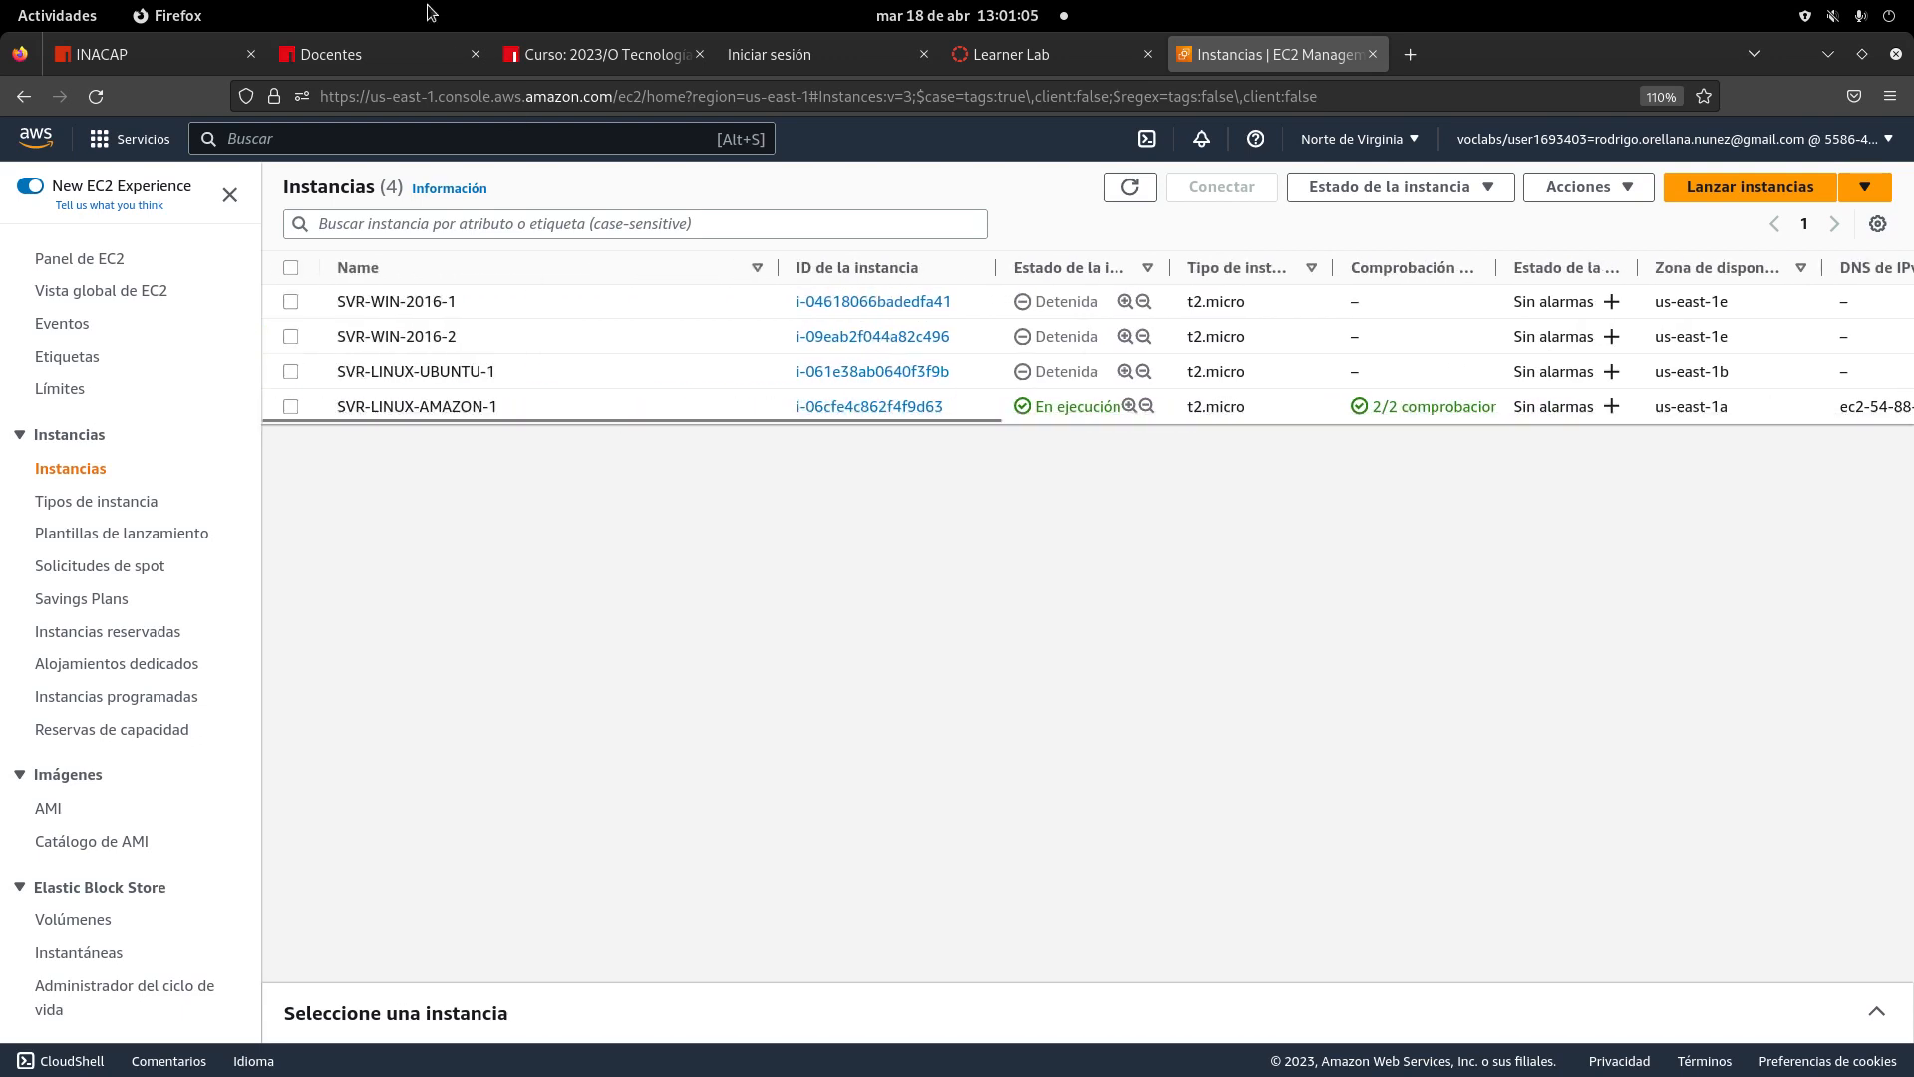
# - Stop the SVR-LINUX-AMAZON-1 instance, confirm the stop, and clear its selection in the instances list
pyautogui.click(291, 405)
pyautogui.click(1500, 187)
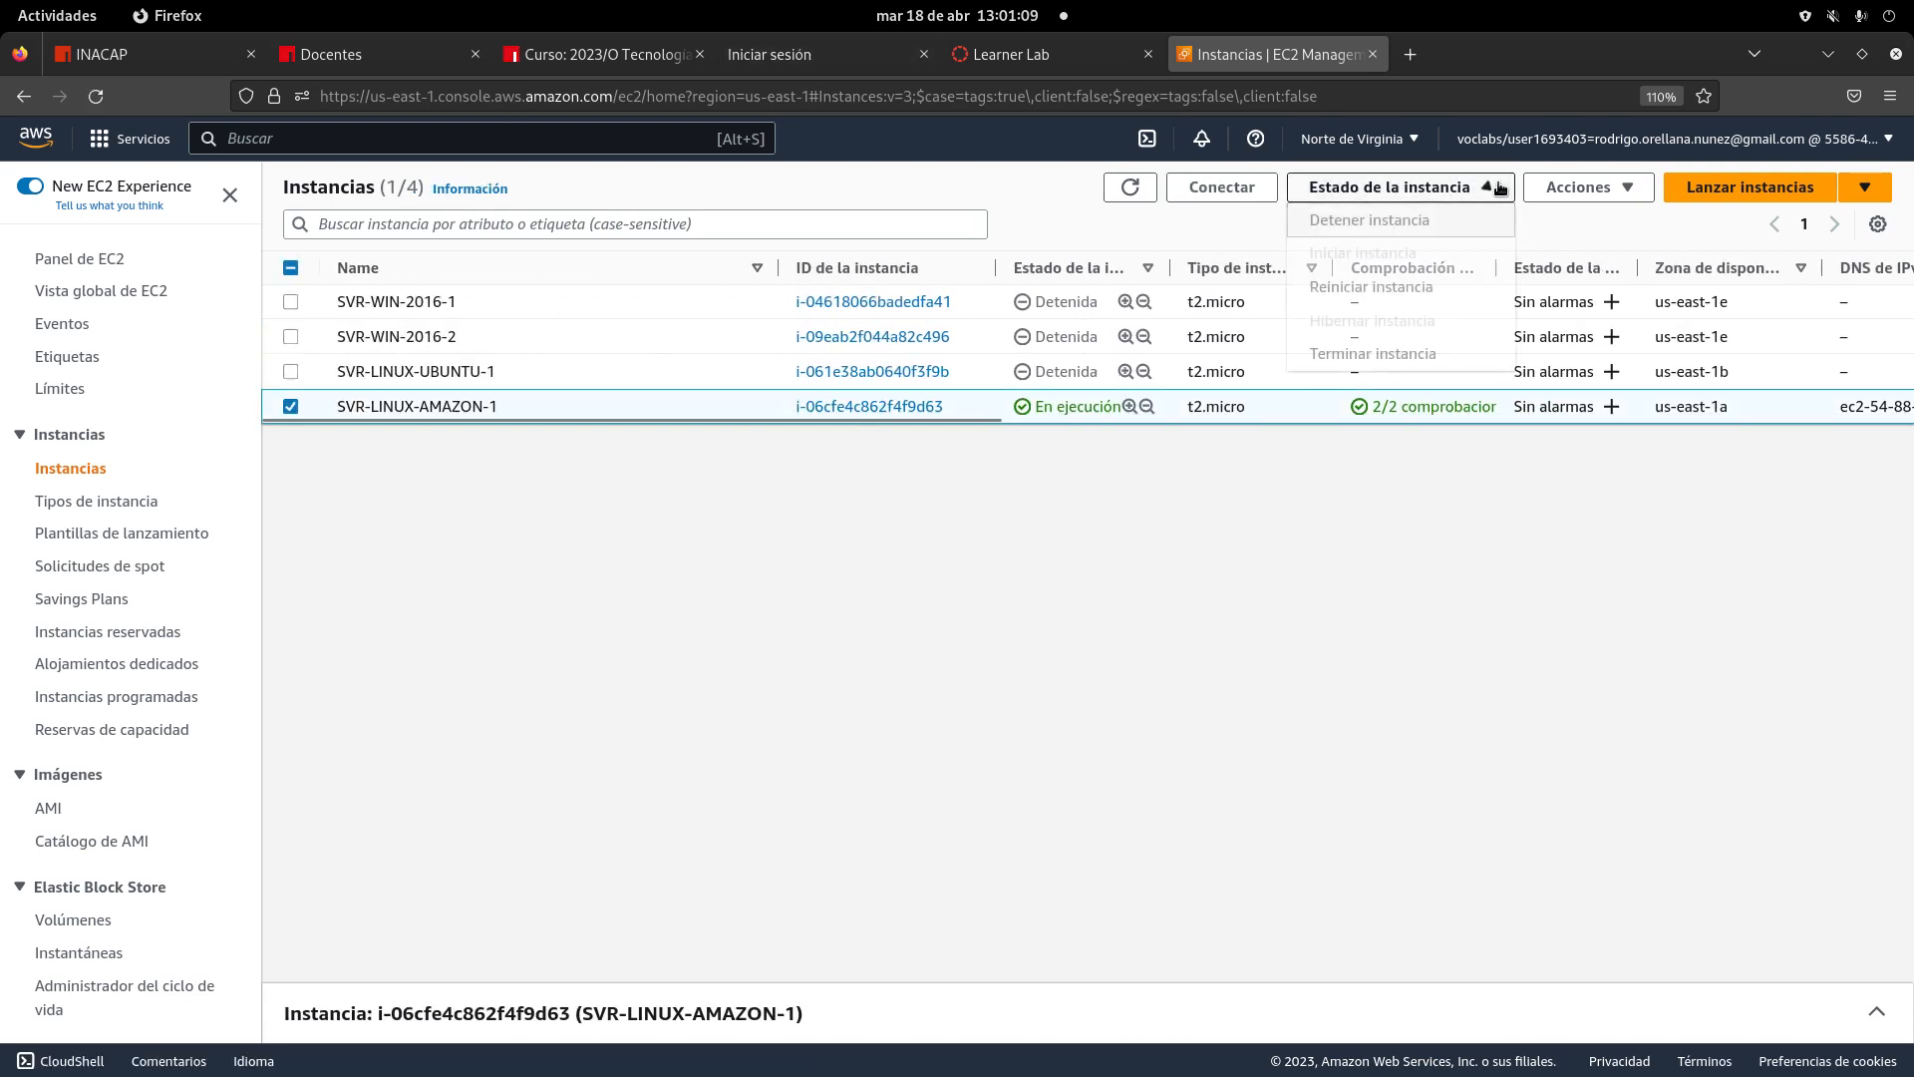
pyautogui.click(1366, 227)
pyautogui.click(1354, 698)
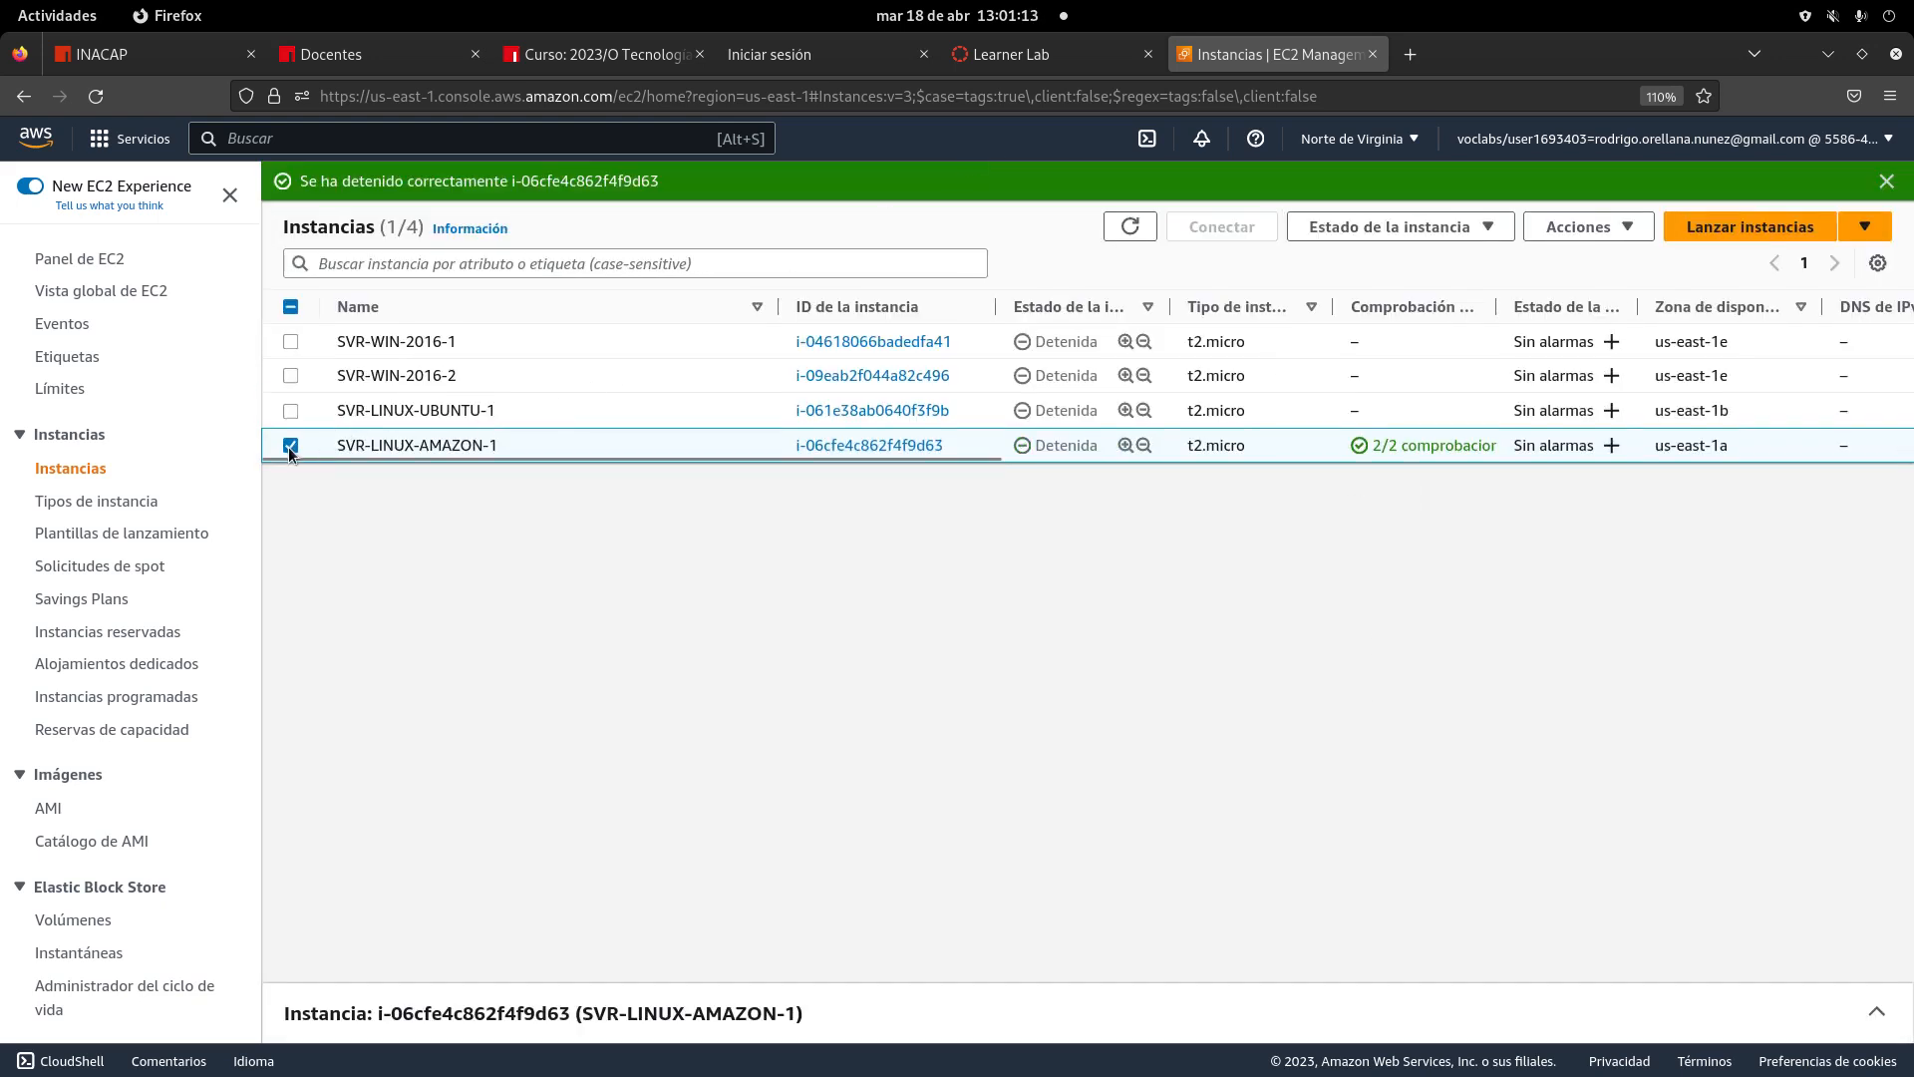
pyautogui.click(290, 447)
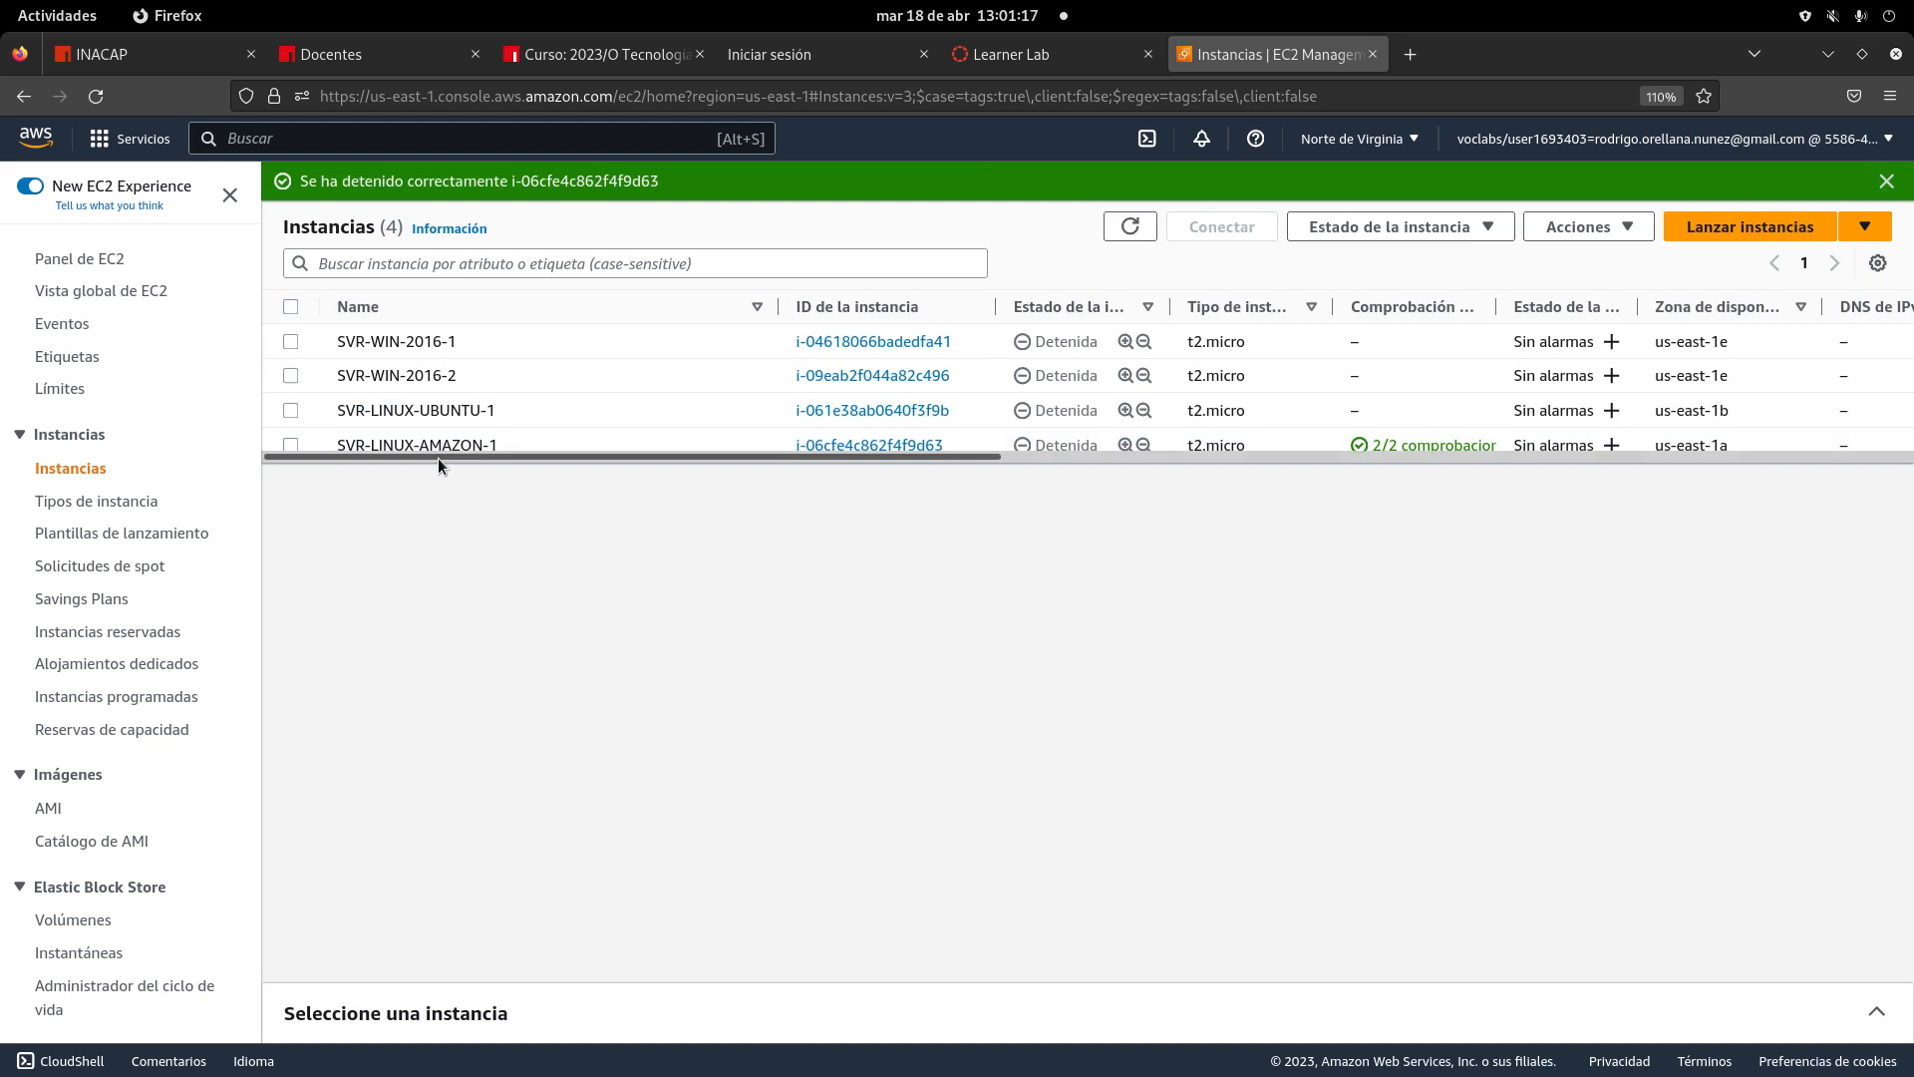
# - Examine the resources listed under each unit of the Tecnología Cloud course page, and return to the EC2 instances list
pyautogui.click(590, 44)
pyautogui.scroll(-1, 725, 650)
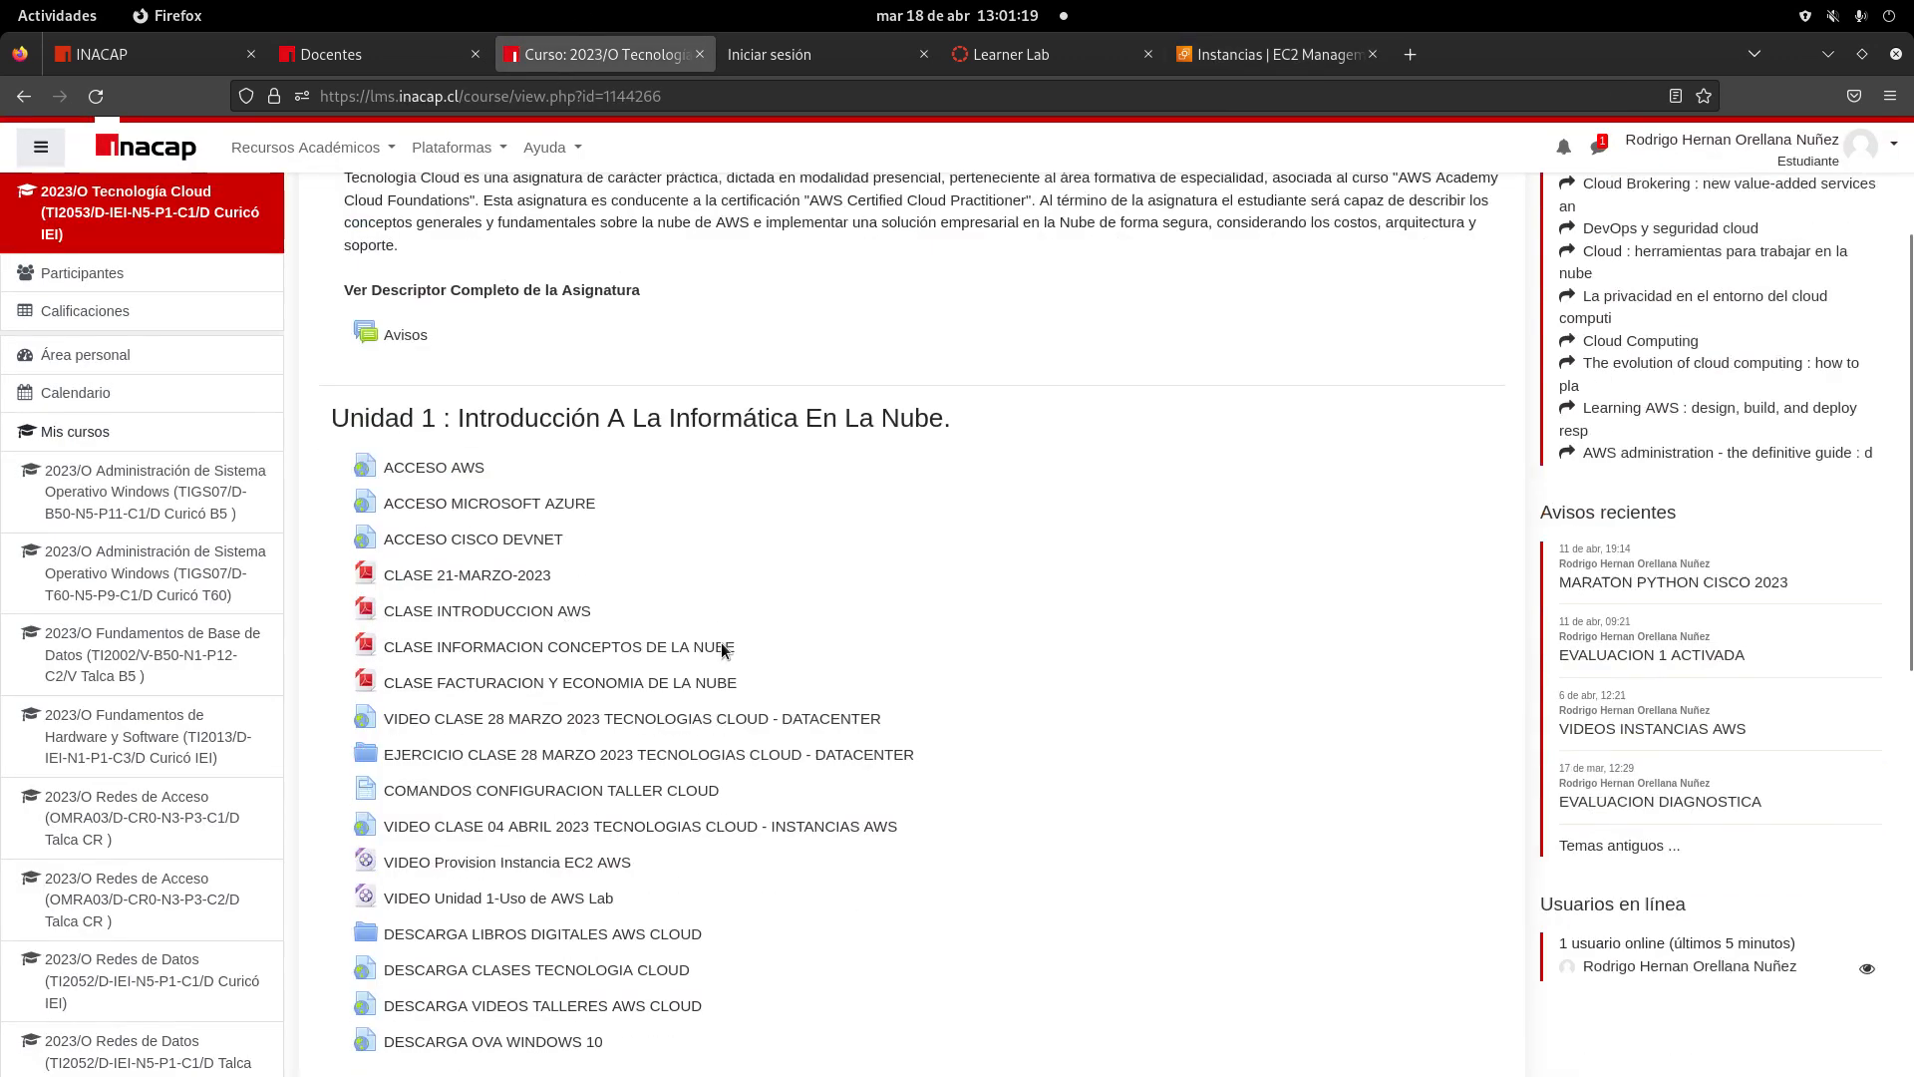
pyautogui.scroll(-2, 698, 678)
pyautogui.scroll(-3, 501, 628)
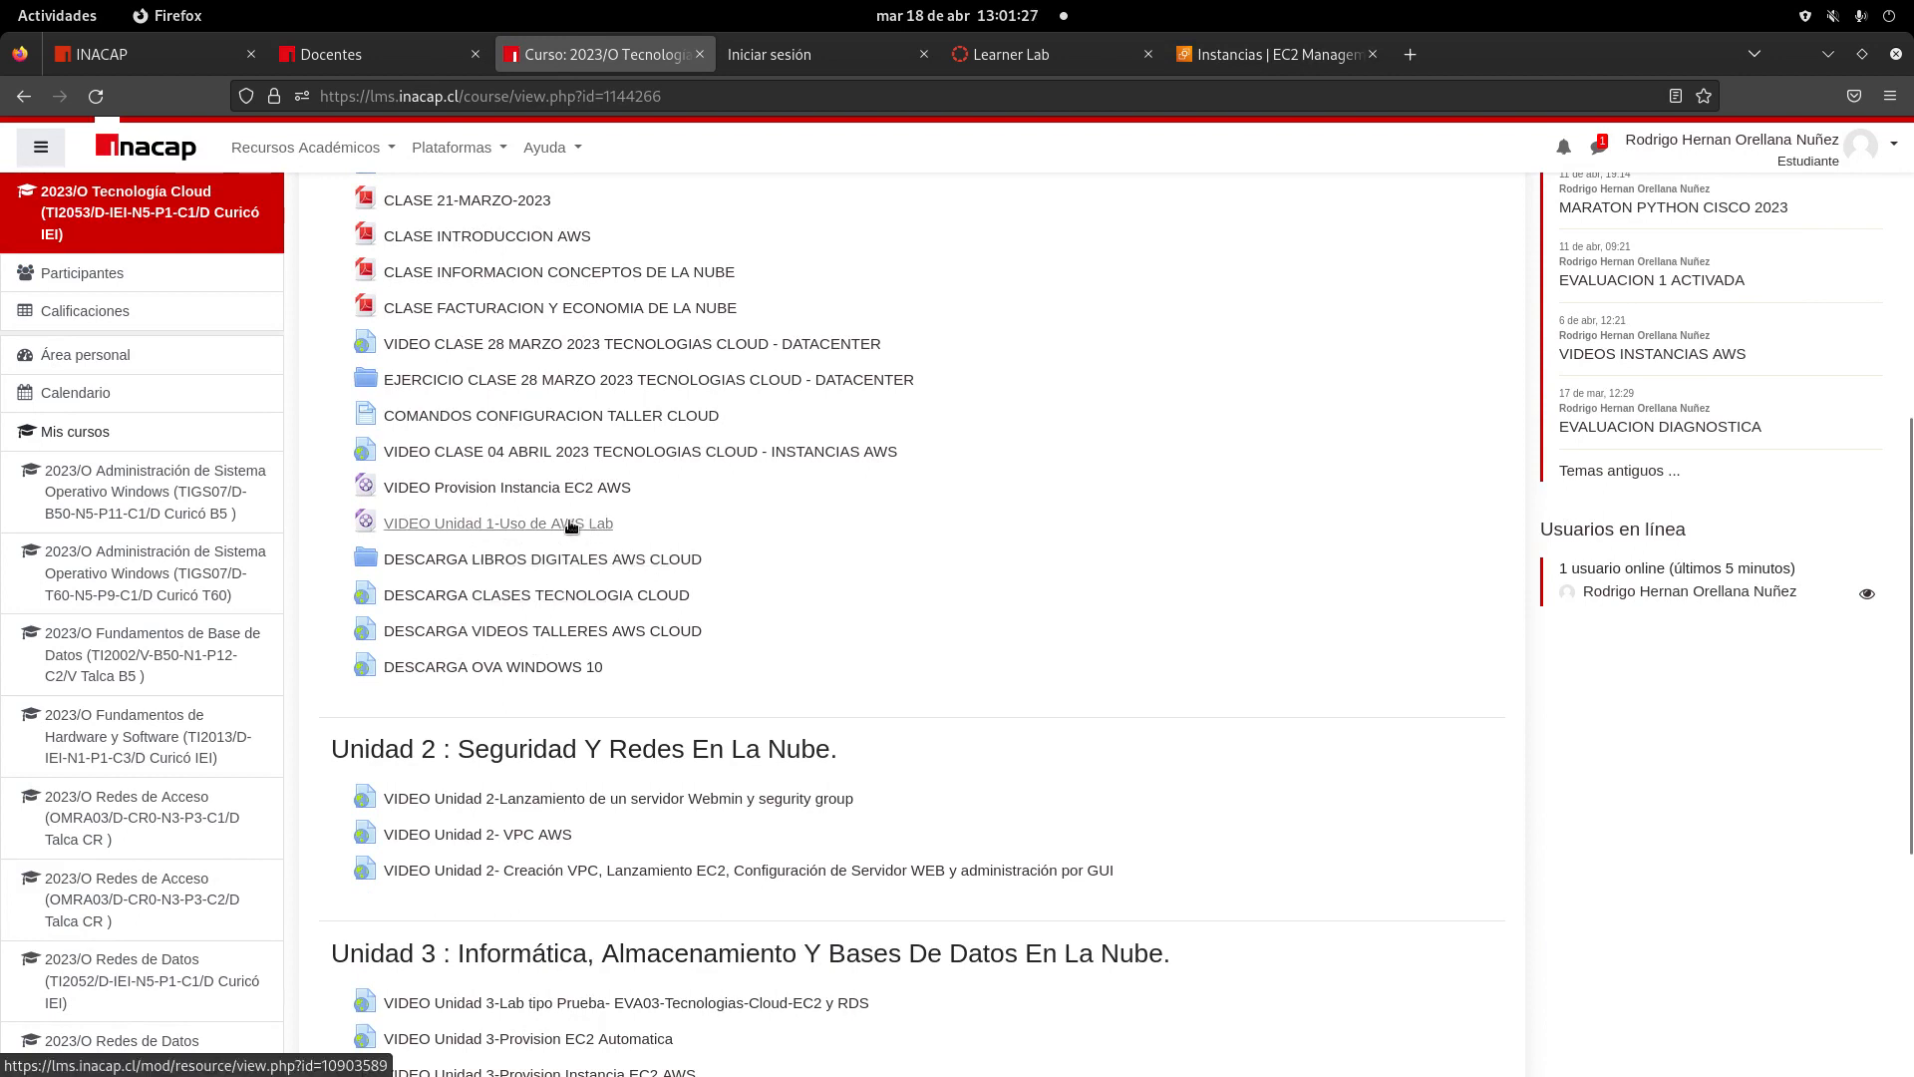
pyautogui.scroll(-4, 538, 543)
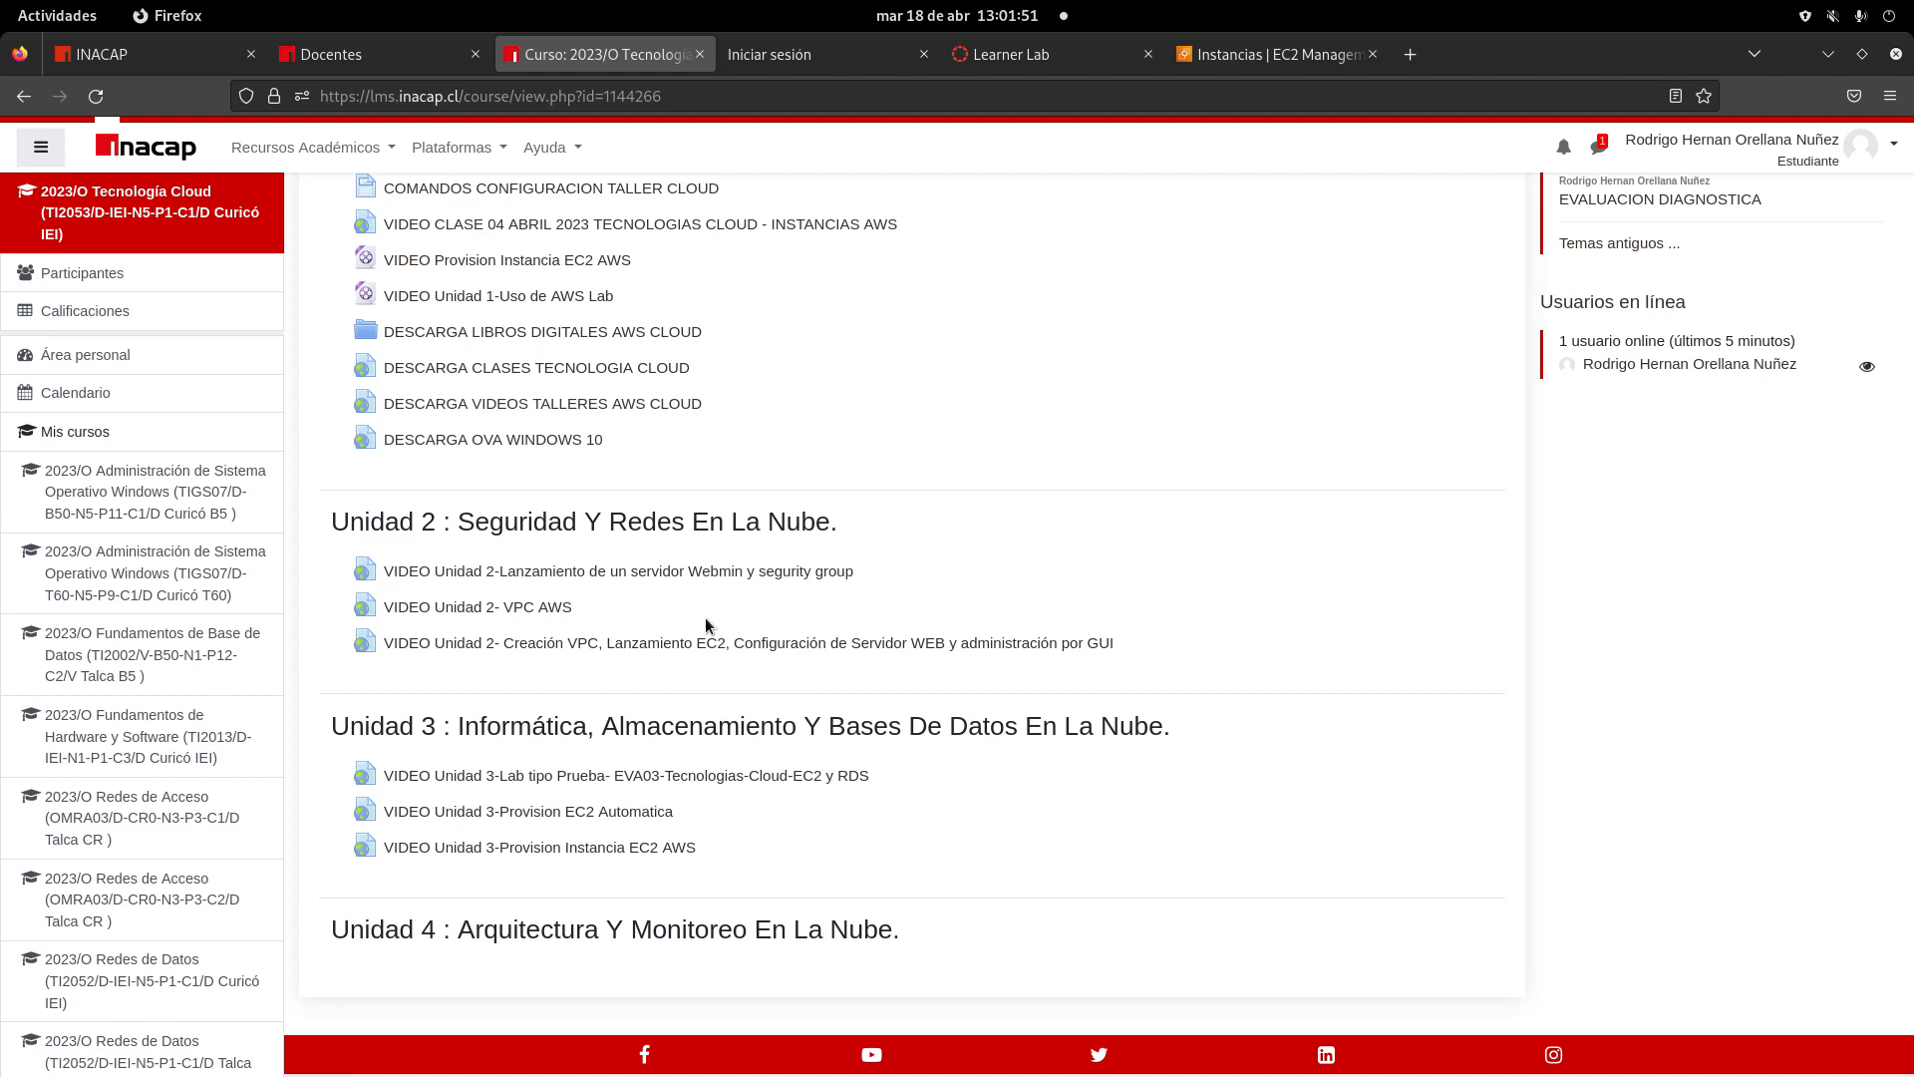
pyautogui.scroll(5, 706, 625)
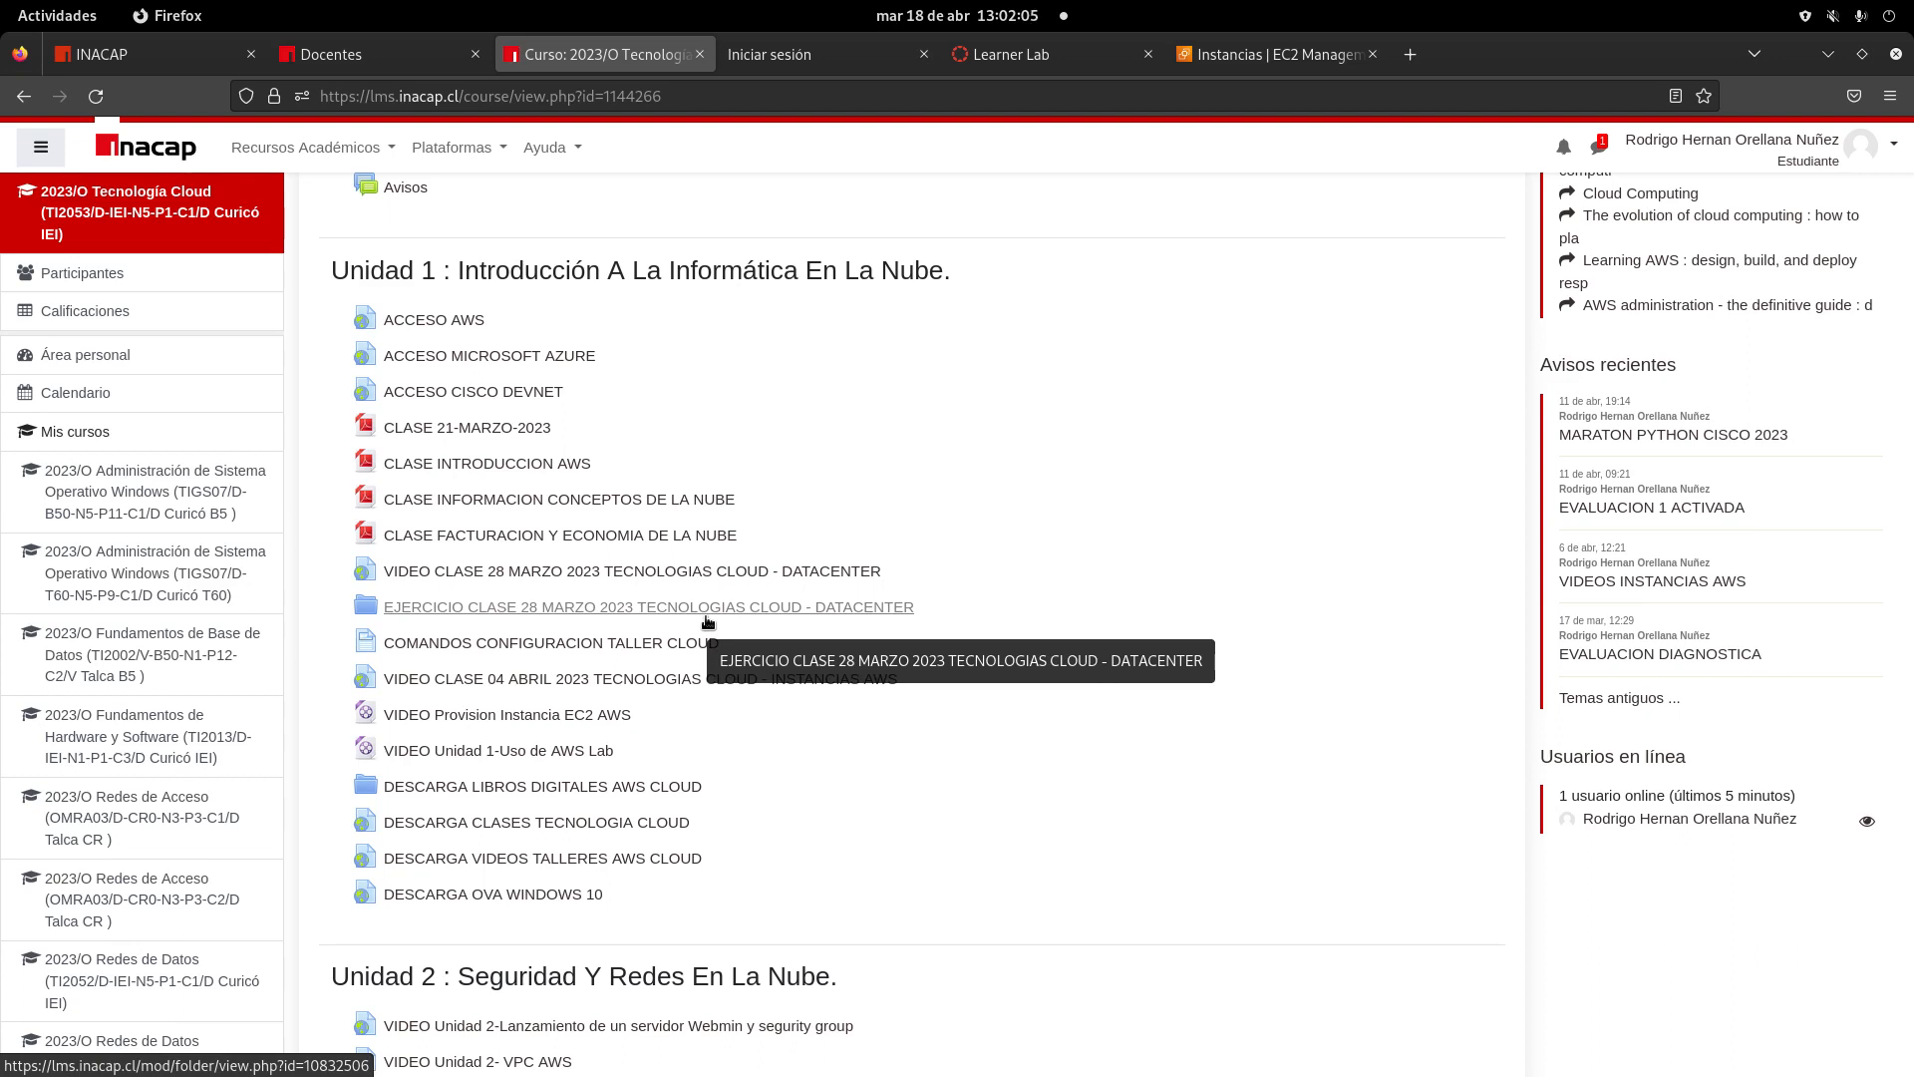
pyautogui.click(1256, 55)
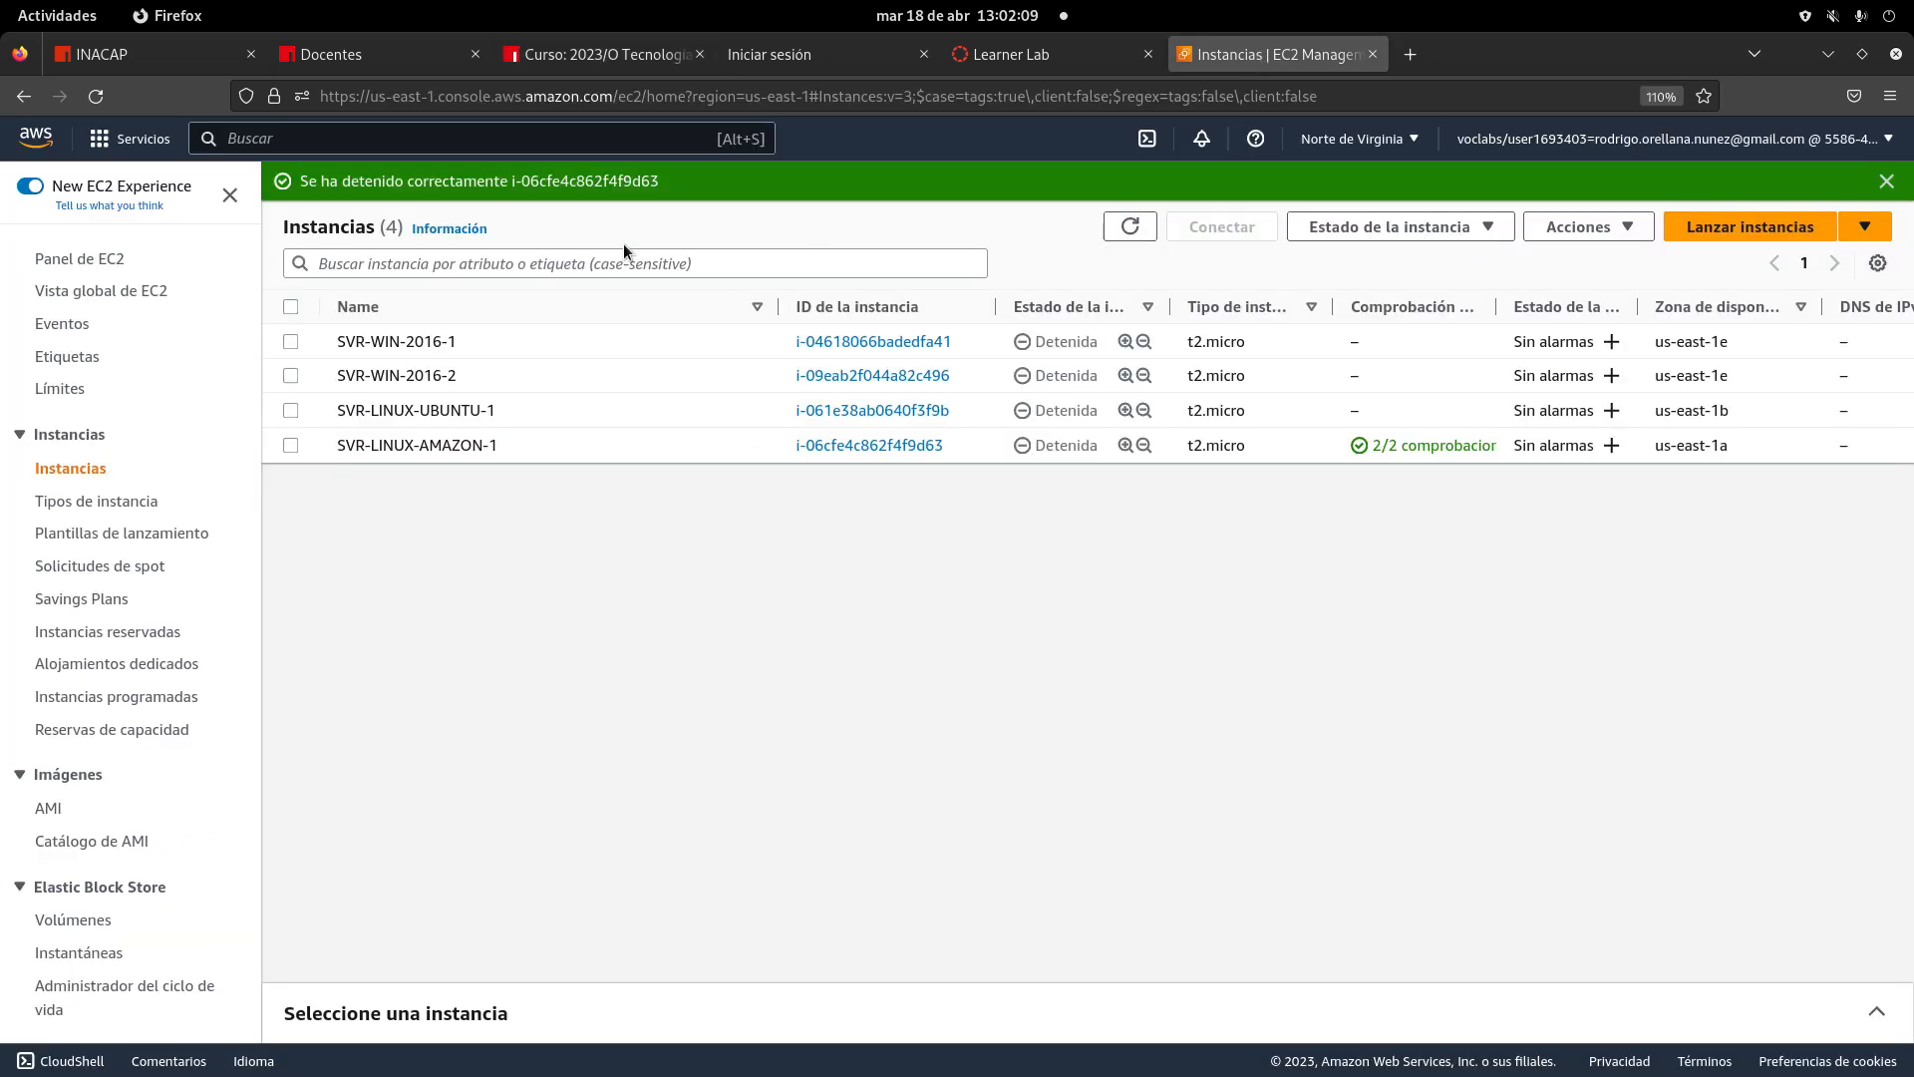
pyautogui.click(57, 15)
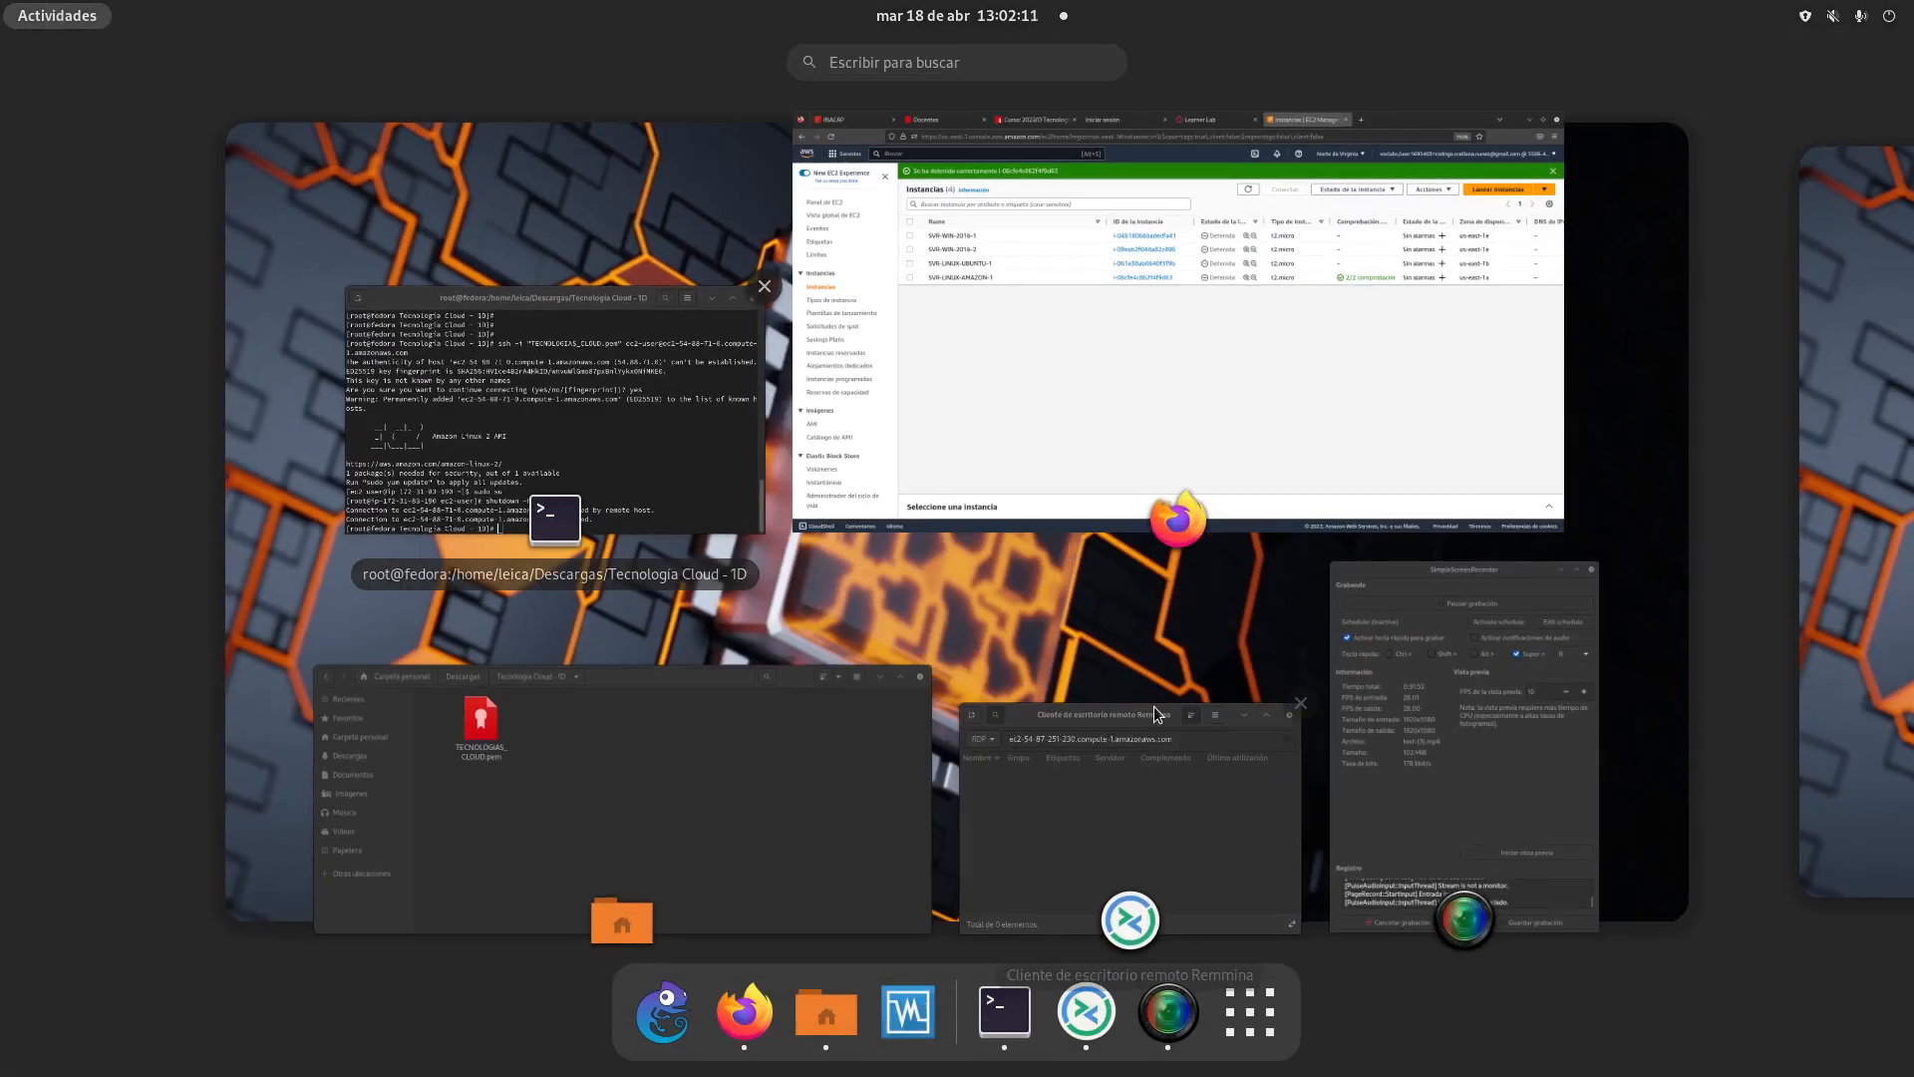
pyautogui.click(1458, 808)
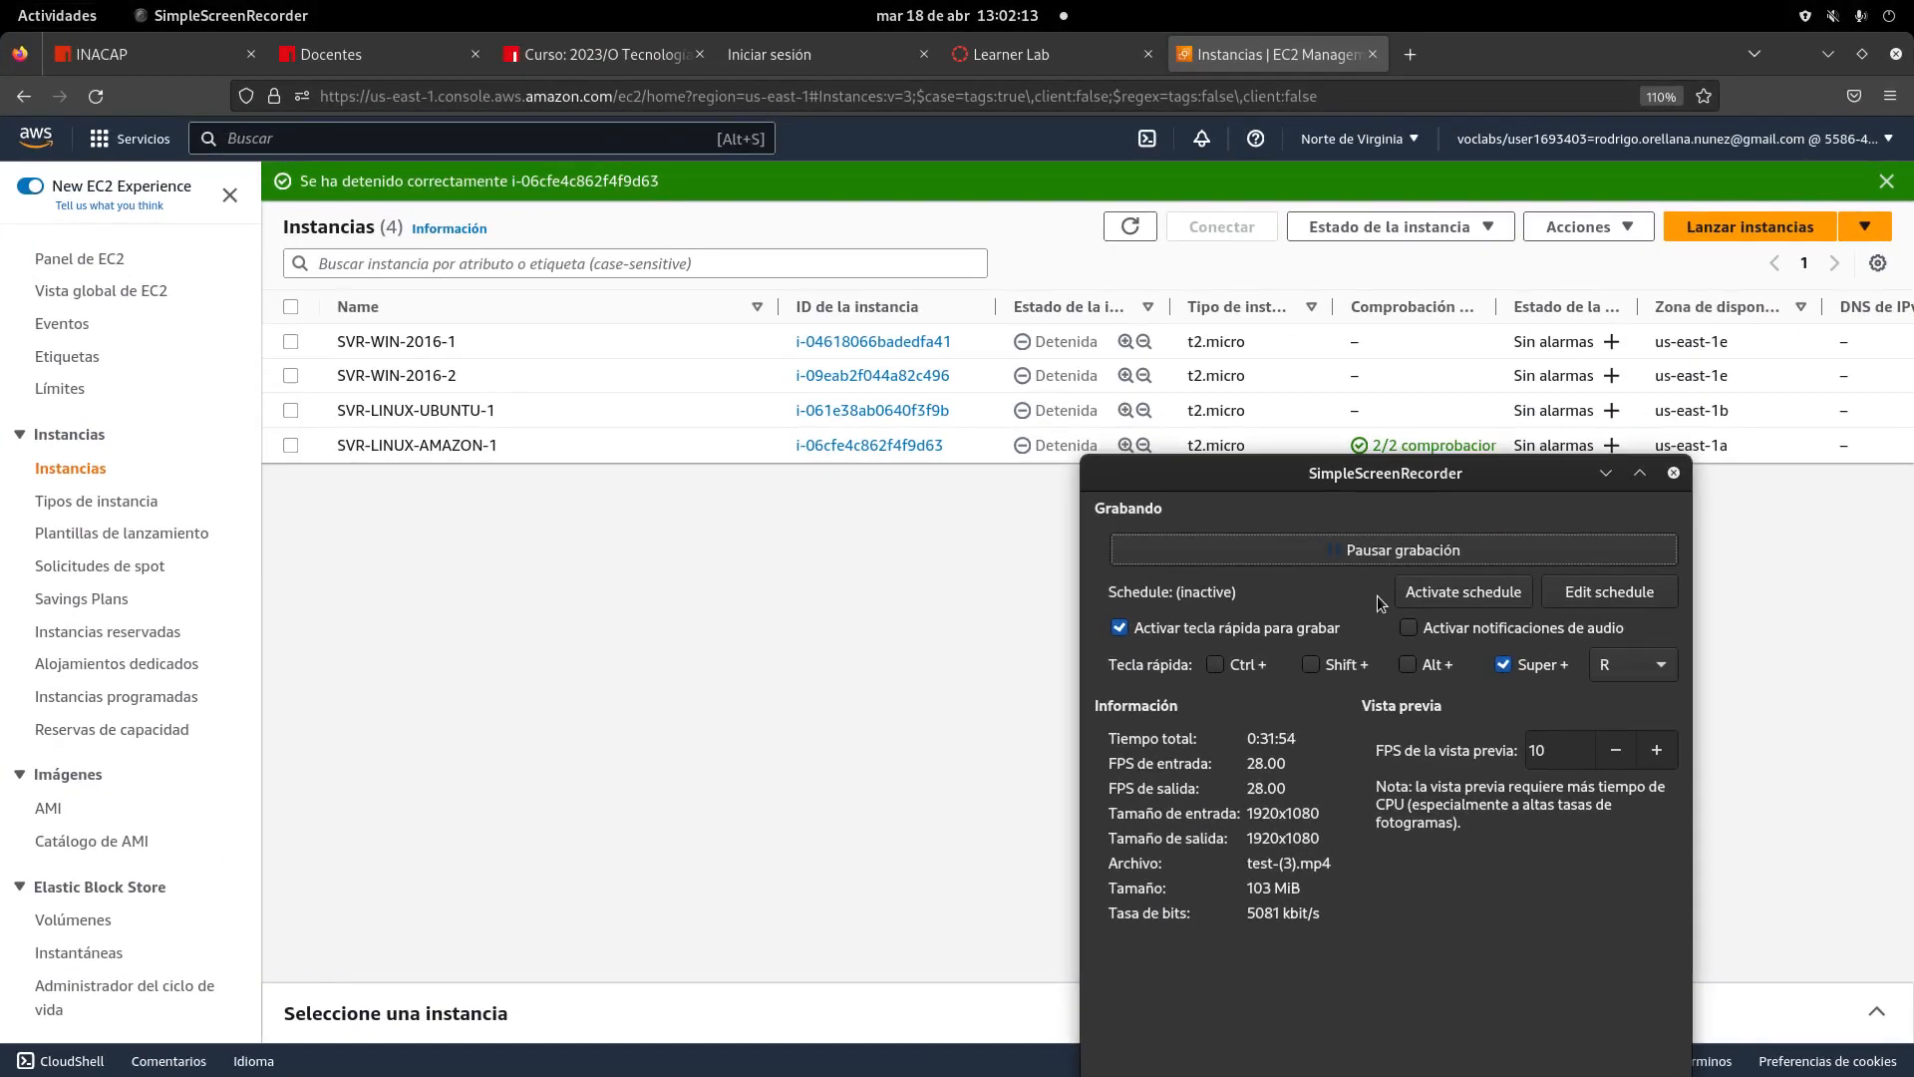